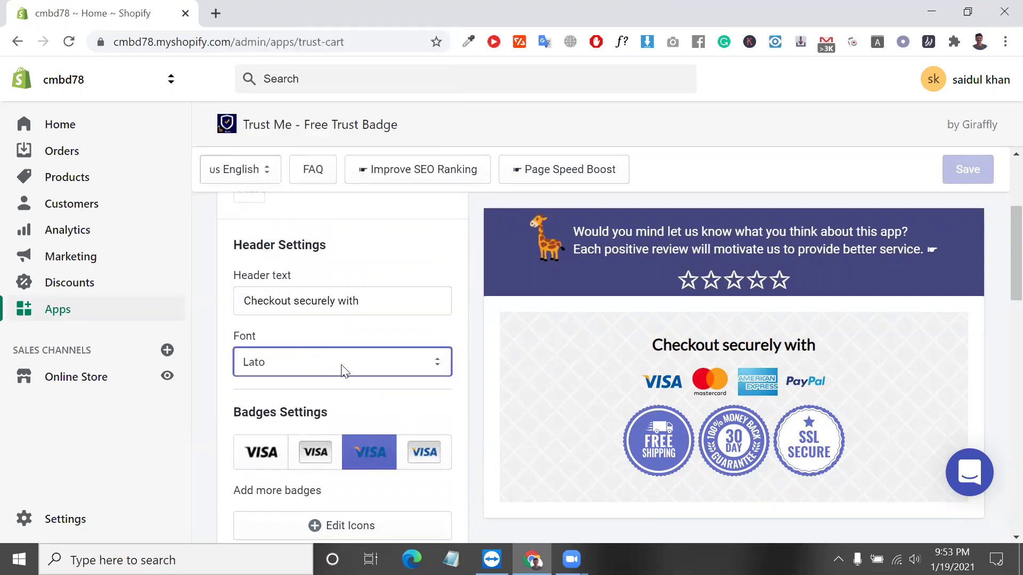
Hide the Trust Badges row in the Trust Me app and save the badge settings.
{"action": "scroll", "coordinate": [685, 434], "scroll_direction": "down", "scroll_amount": 5}
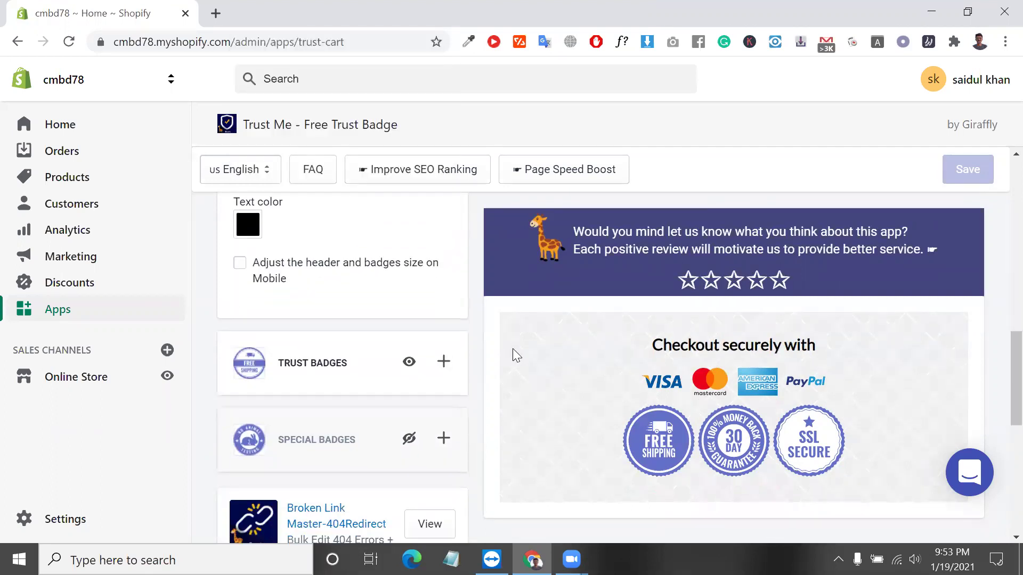
{"action": "left_click", "coordinate": [407, 364]}
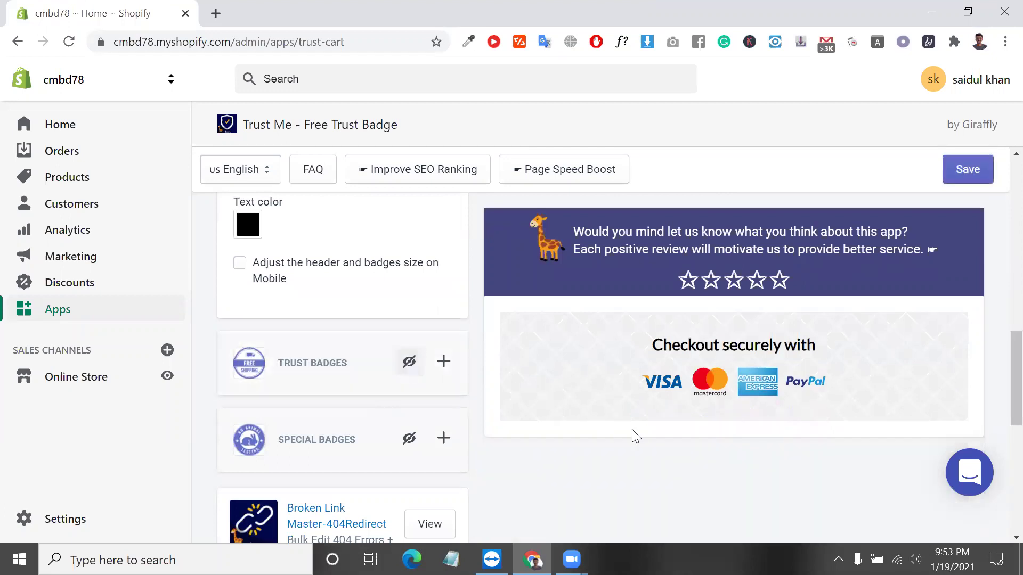
{"action": "left_click", "coordinate": [954, 182]}
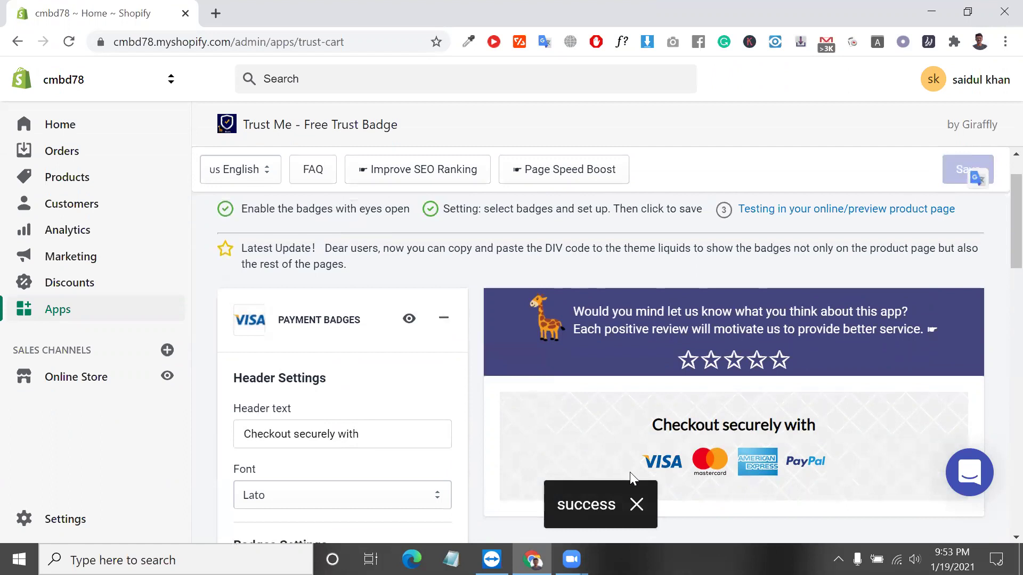
Review the remaining payment badge bar and select its header text.
{"action": "scroll", "coordinate": [629, 472], "scroll_direction": "down", "scroll_amount": 5}
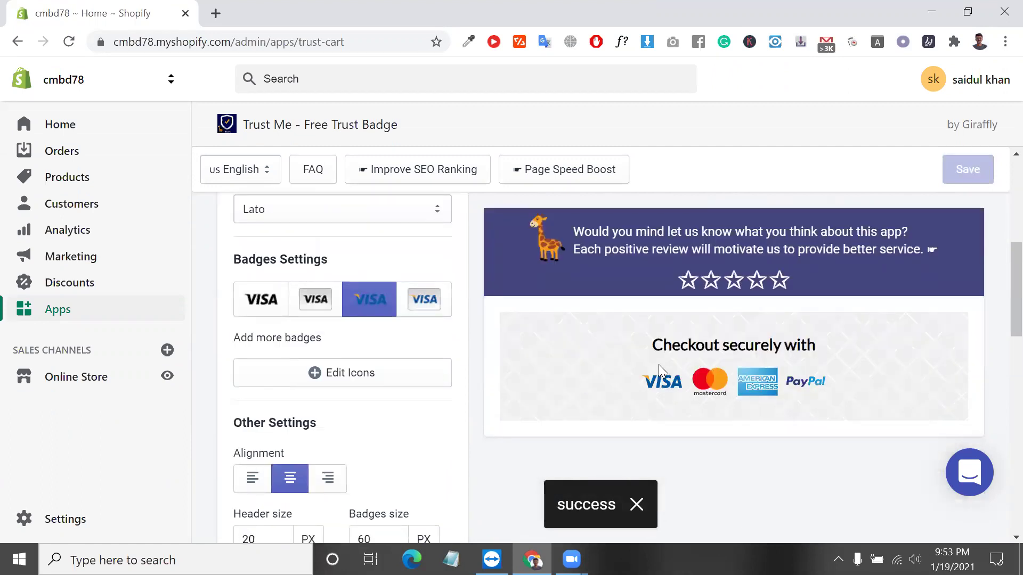
{"action": "scroll", "coordinate": [658, 365], "scroll_direction": "up", "scroll_amount": 3}
{"action": "scroll", "coordinate": [658, 364], "scroll_direction": "down", "scroll_amount": 3}
{"action": "scroll", "coordinate": [659, 364], "scroll_direction": "up", "scroll_amount": 1}
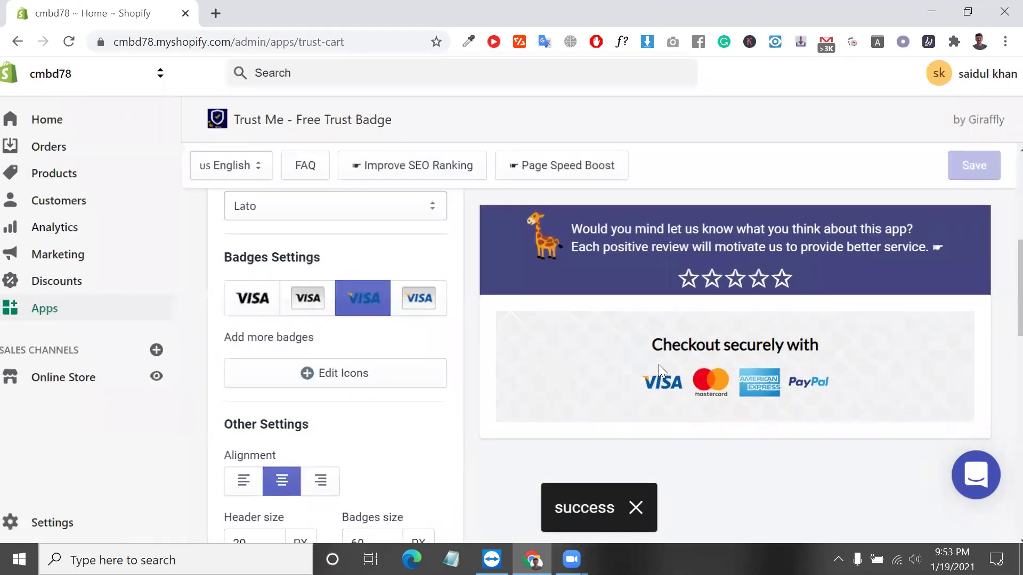
{"action": "scroll", "coordinate": [658, 364], "scroll_direction": "up", "scroll_amount": 3}
{"action": "scroll", "coordinate": [658, 364], "scroll_direction": "down", "scroll_amount": 2}
{"action": "scroll", "coordinate": [658, 364], "scroll_direction": "down", "scroll_amount": 2}
{"action": "scroll", "coordinate": [658, 364], "scroll_direction": "up", "scroll_amount": 3}
{"action": "scroll", "coordinate": [656, 363], "scroll_direction": "down", "scroll_amount": 3}
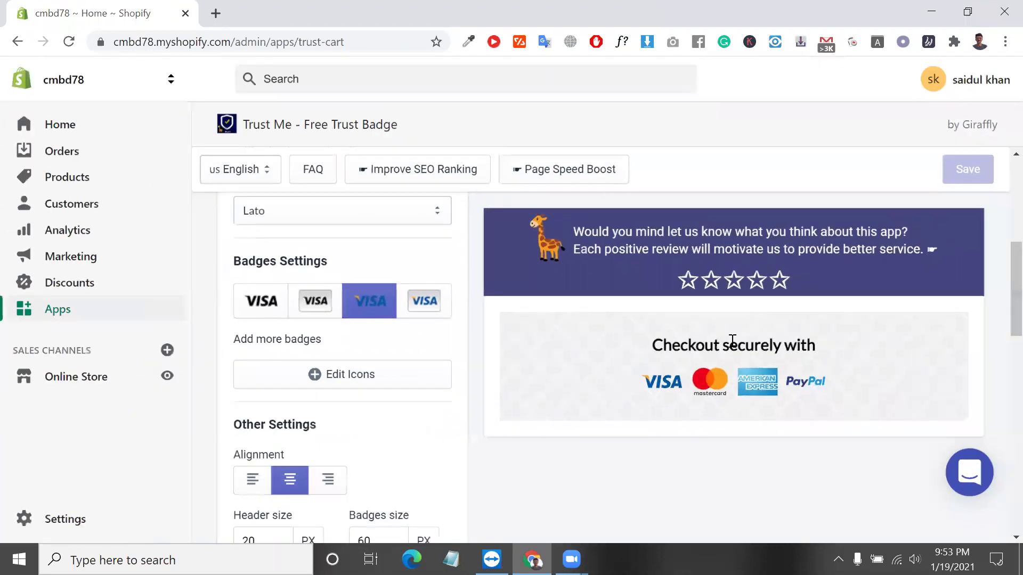
{"action": "scroll", "coordinate": [730, 377], "scroll_direction": "down", "scroll_amount": 15}
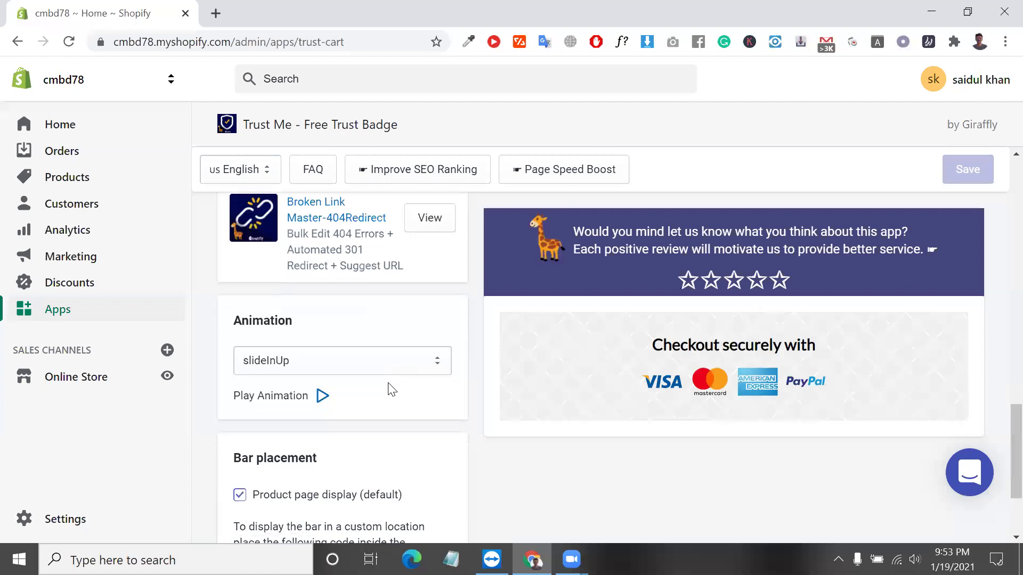
{"action": "scroll", "coordinate": [389, 389], "scroll_direction": "up", "scroll_amount": 15}
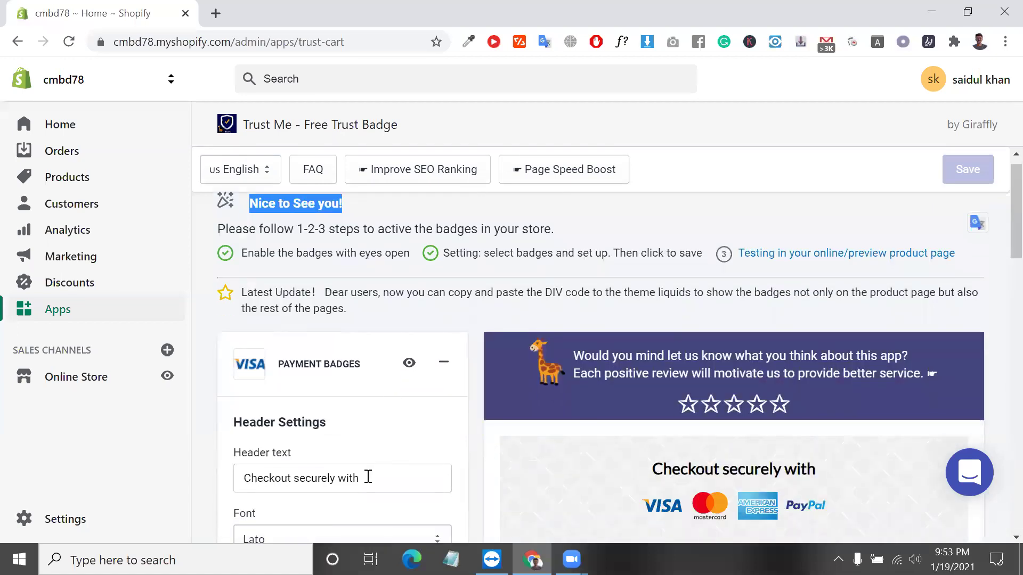
{"action": "triple_click", "coordinate": [367, 477]}
{"action": "scroll", "coordinate": [367, 479], "scroll_direction": "down", "scroll_amount": 4}
{"action": "scroll", "coordinate": [365, 479], "scroll_direction": "down", "scroll_amount": 1}
{"action": "scroll", "coordinate": [399, 292], "scroll_direction": "up", "scroll_amount": 3}
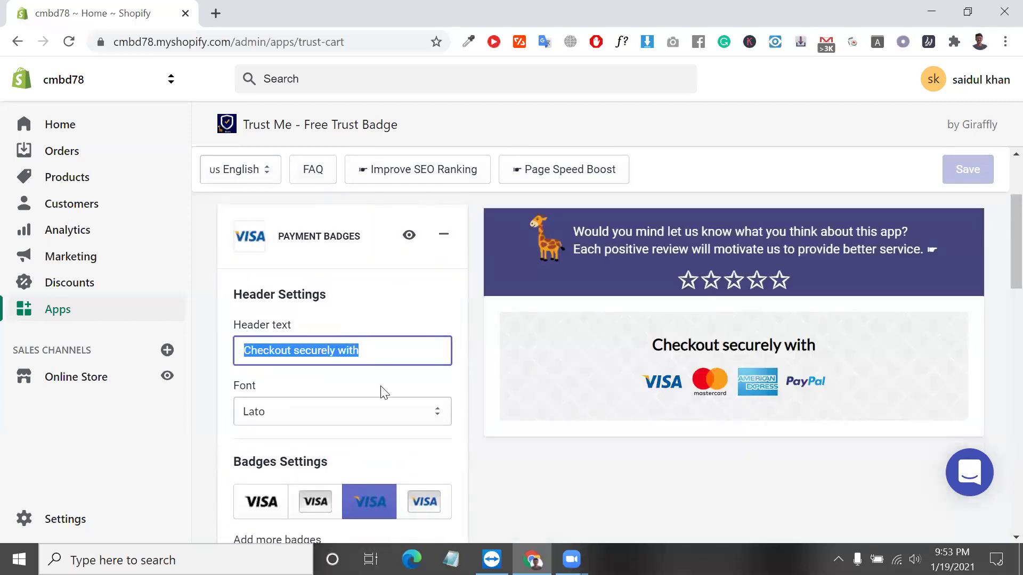
{"action": "scroll", "coordinate": [381, 390], "scroll_direction": "down", "scroll_amount": 8}
{"action": "scroll", "coordinate": [381, 391], "scroll_direction": "up", "scroll_amount": 1}
{"action": "scroll", "coordinate": [382, 390], "scroll_direction": "down", "scroll_amount": 3}
{"action": "scroll", "coordinate": [384, 391], "scroll_direction": "down", "scroll_amount": 4}
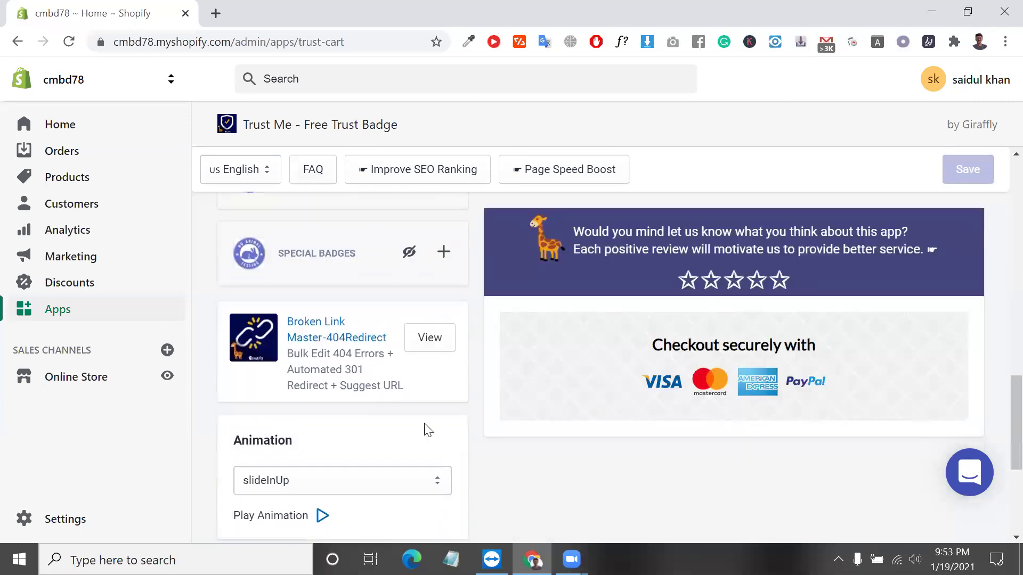
Keep the slideInUp animation and copy the bar placement code.
{"action": "left_click", "coordinate": [304, 325]}
{"action": "left_click", "coordinate": [304, 325]}
{"action": "scroll", "coordinate": [352, 498], "scroll_direction": "down", "scroll_amount": 2}
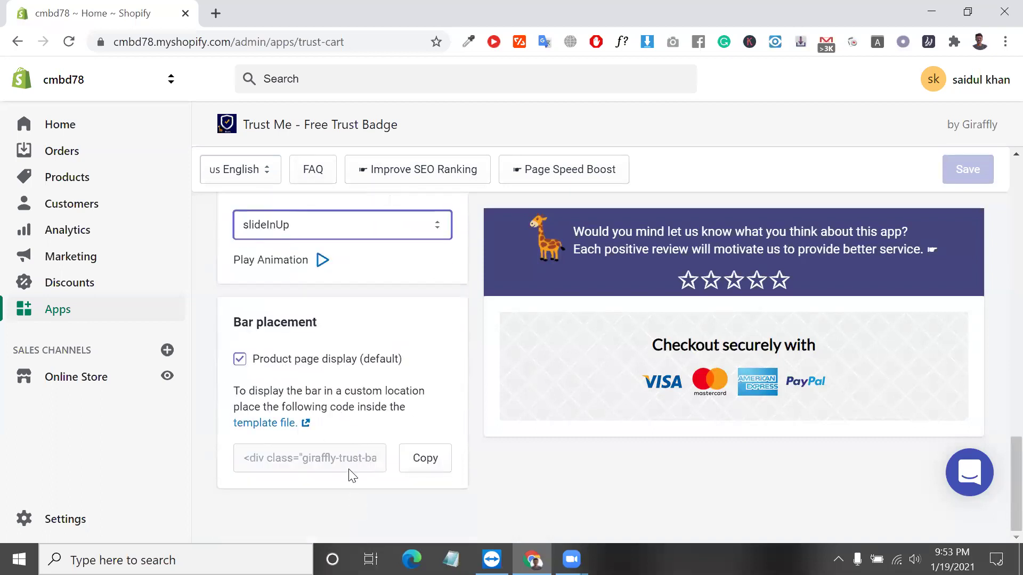
{"action": "left_click", "coordinate": [419, 465]}
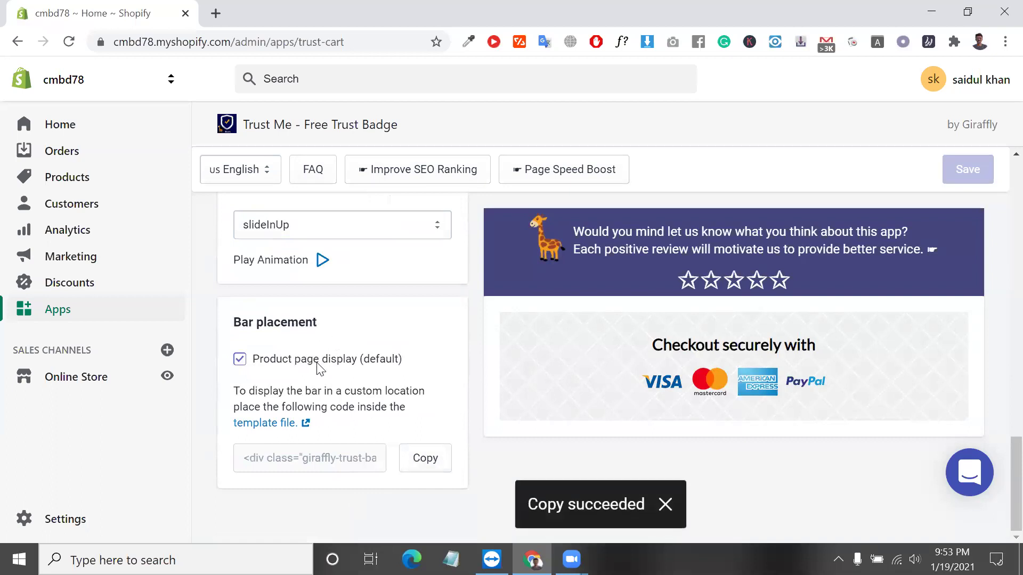
Read the custom-location instructions and copy the bar placement div snippet again.
{"action": "double_click", "coordinate": [273, 364]}
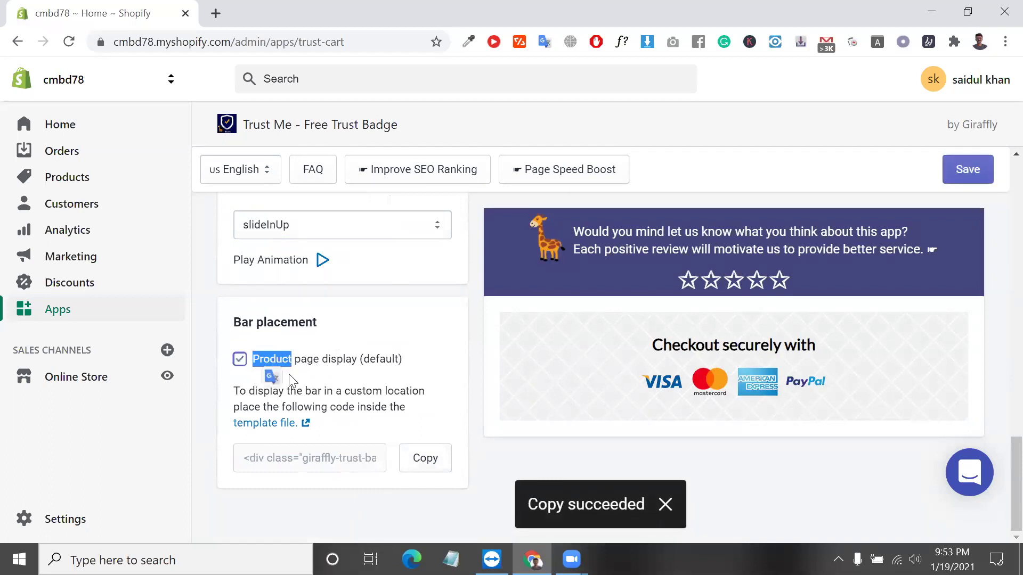
{"action": "left_click", "coordinate": [423, 467]}
{"action": "left_click", "coordinate": [423, 467]}
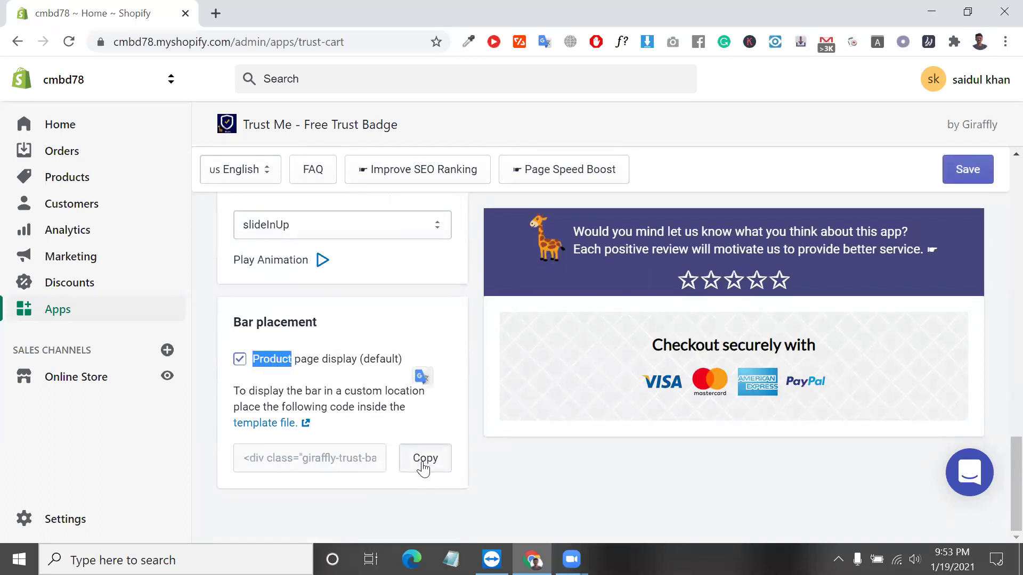
{"action": "scroll", "coordinate": [411, 411], "scroll_direction": "up", "scroll_amount": 15}
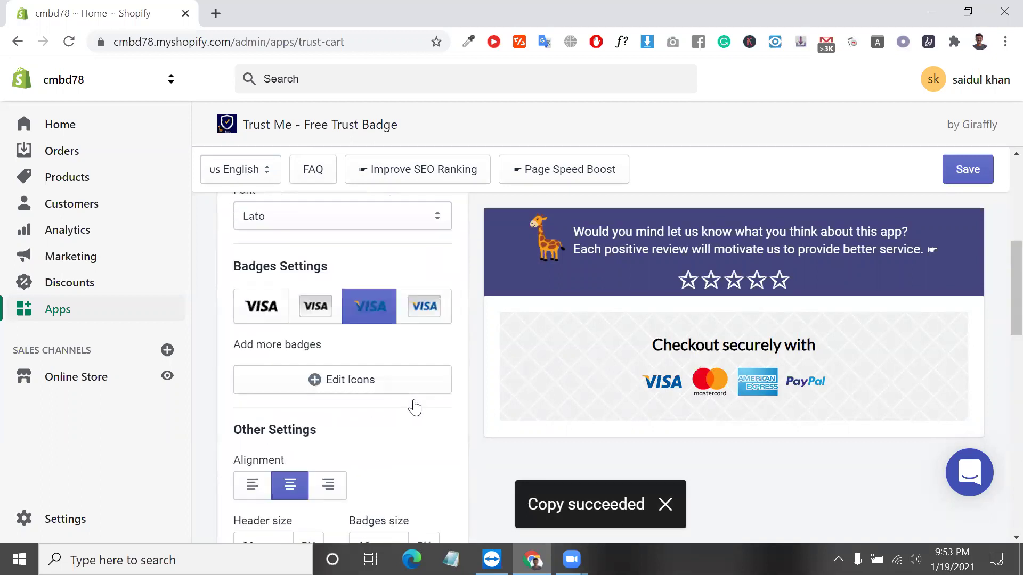
{"action": "scroll", "coordinate": [414, 408], "scroll_direction": "down", "scroll_amount": 8}
{"action": "scroll", "coordinate": [414, 408], "scroll_direction": "down", "scroll_amount": 5}
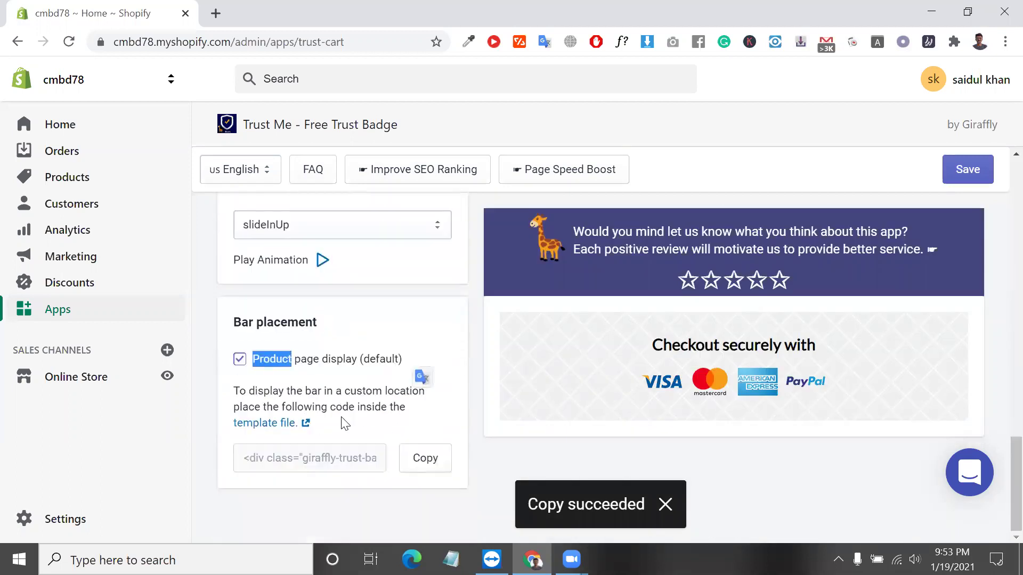
{"action": "triple_click", "coordinate": [359, 406]}
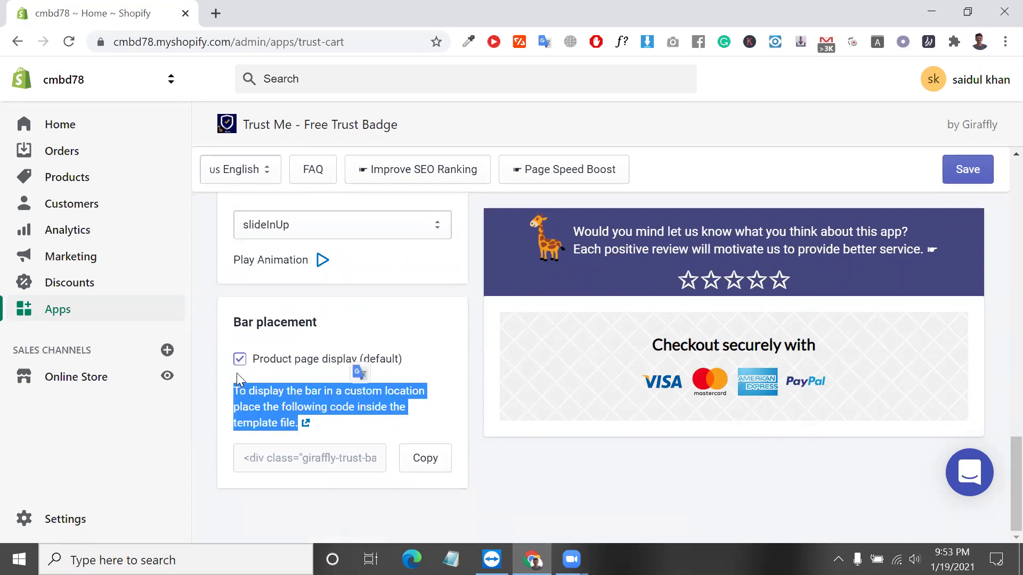
{"action": "triple_click", "coordinate": [270, 400]}
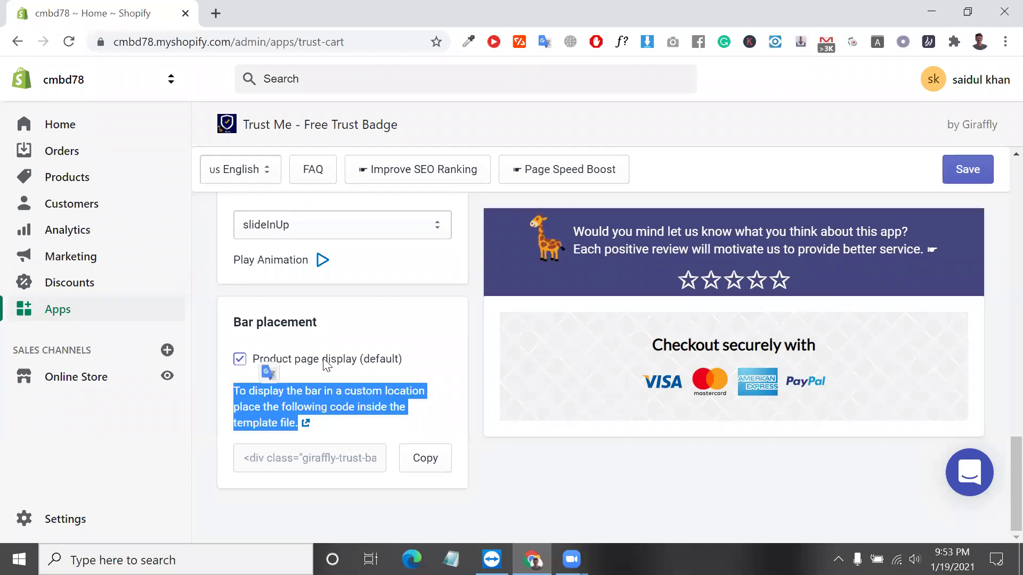
{"action": "left_click", "coordinate": [435, 471]}
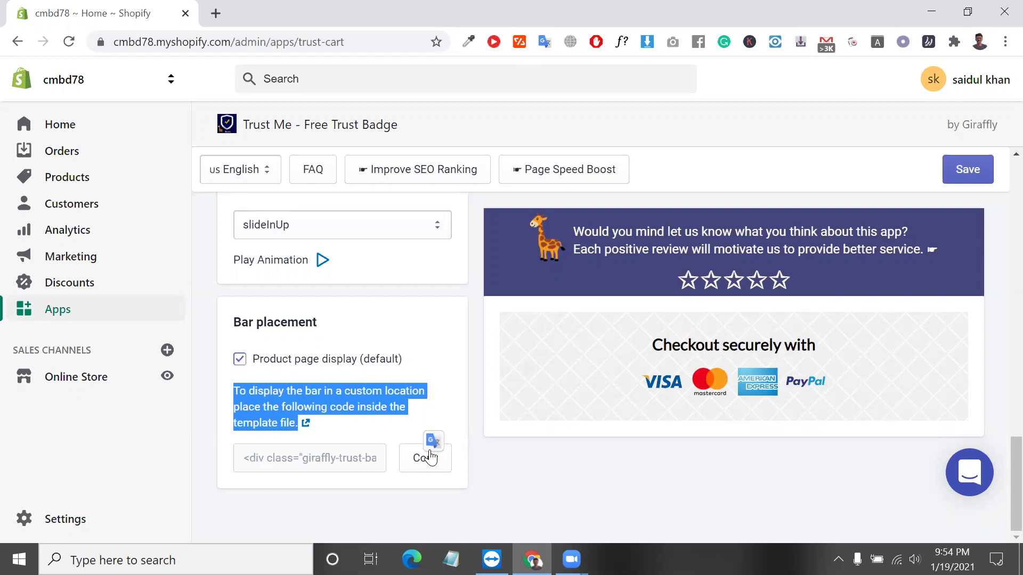
Go from Online Store to the store Settings overview, then into Shipping and delivery.
{"action": "left_click", "coordinate": [100, 383]}
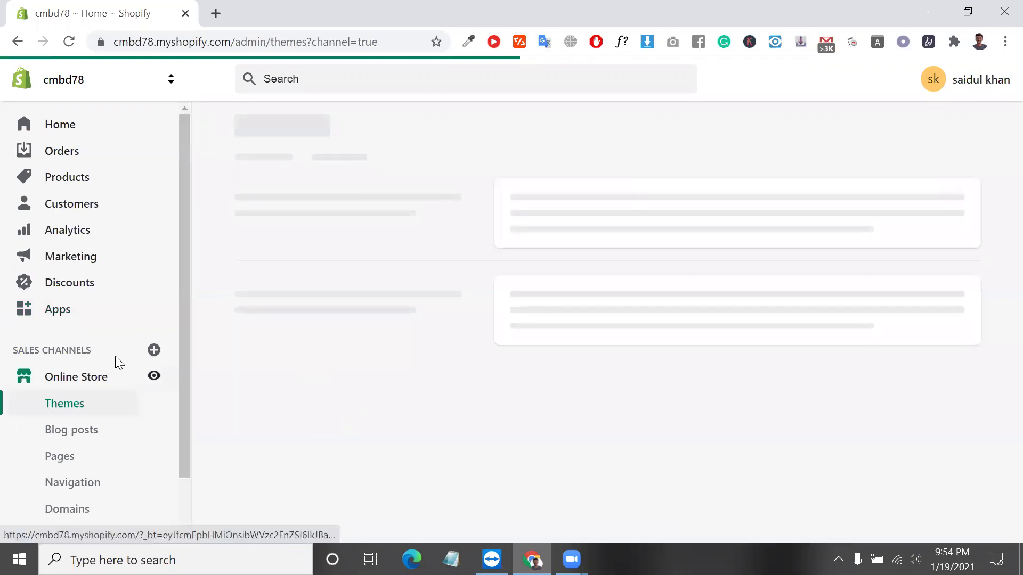
{"action": "scroll", "coordinate": [48, 414], "scroll_direction": "down", "scroll_amount": 2}
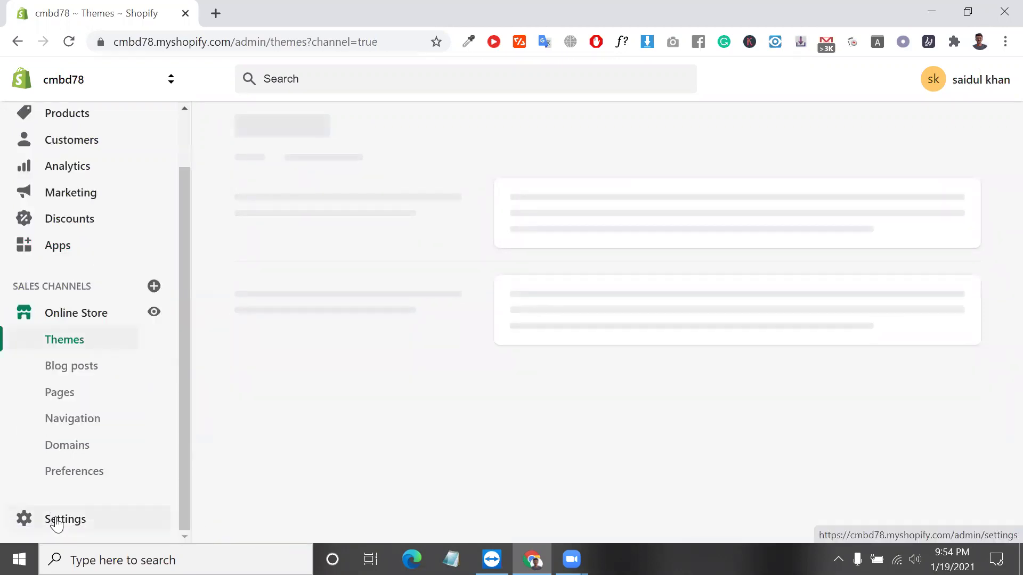
{"action": "left_click", "coordinate": [57, 524]}
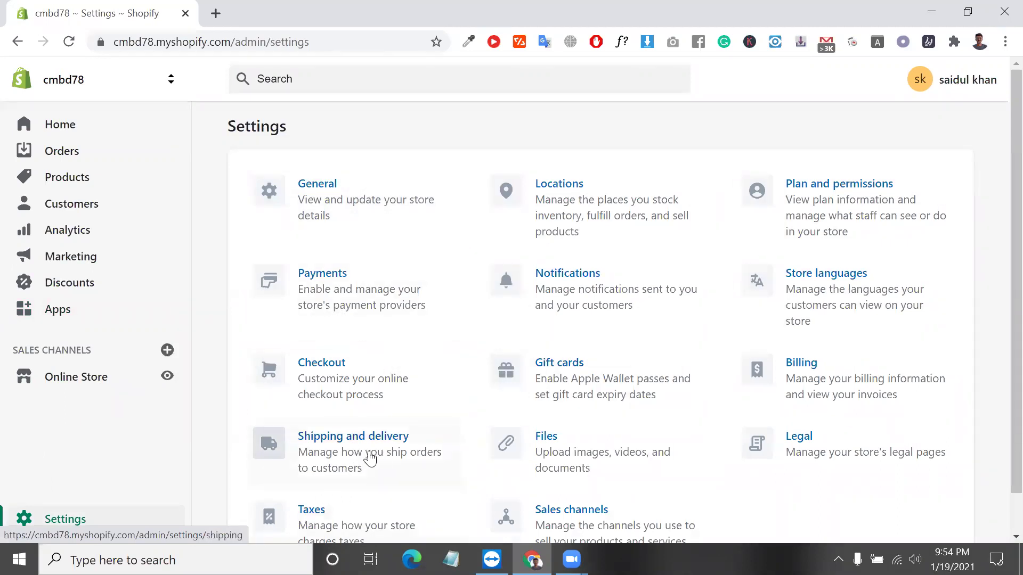
{"action": "scroll", "coordinate": [370, 458], "scroll_direction": "up", "scroll_amount": 5}
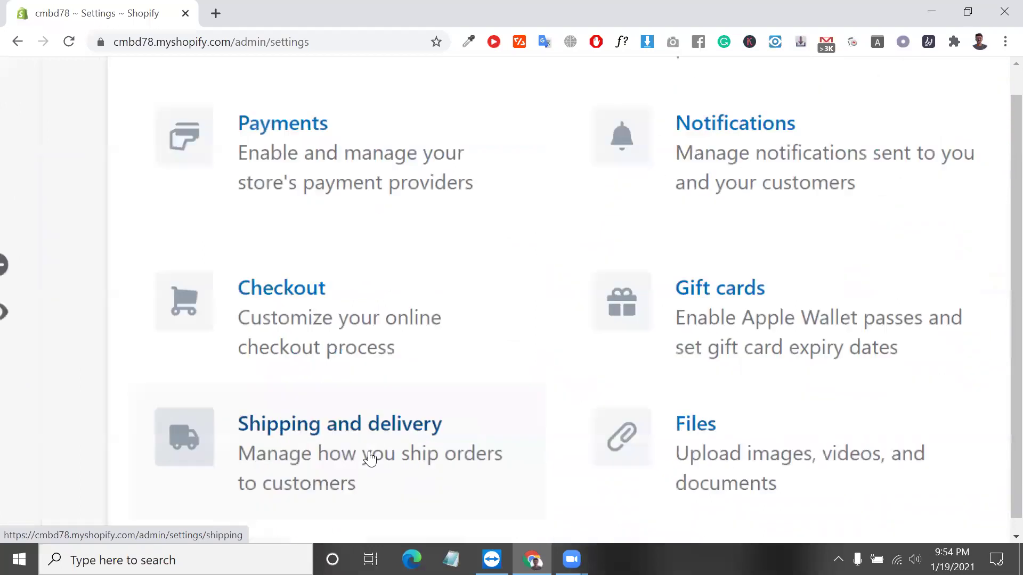
{"action": "scroll", "coordinate": [370, 459], "scroll_direction": "down", "scroll_amount": 5}
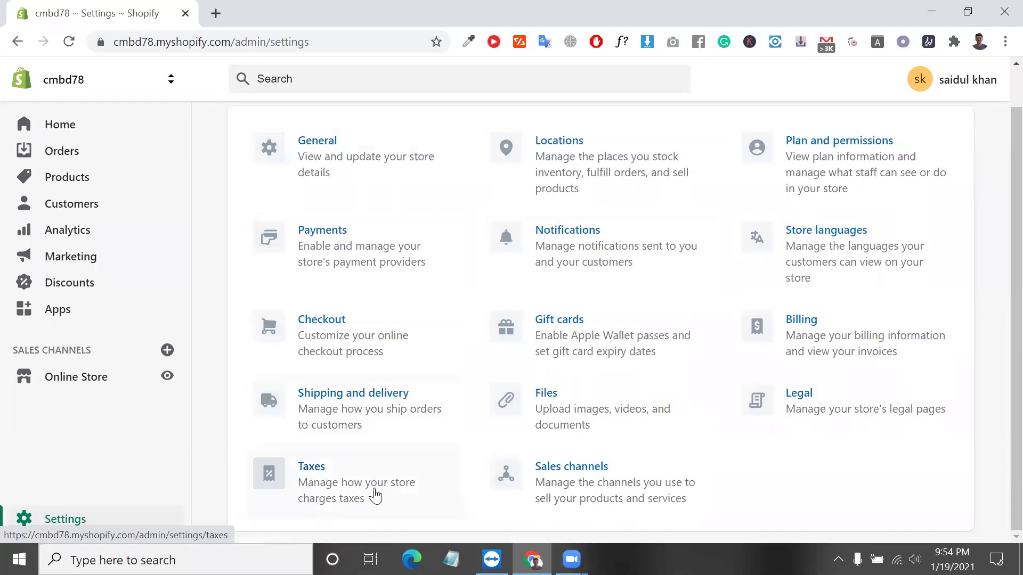
{"action": "left_click", "coordinate": [382, 419]}
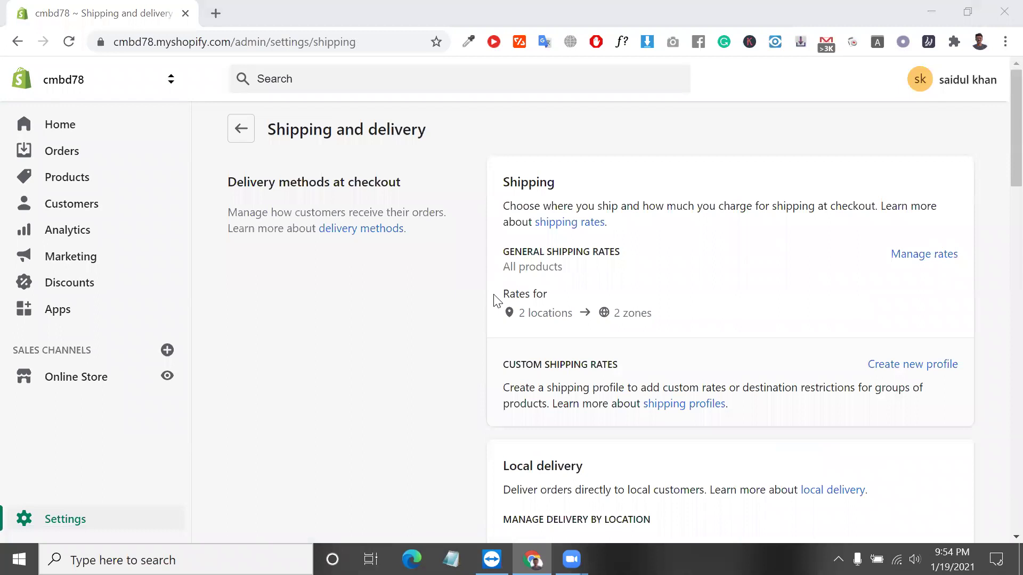
Highlight the Shipping description and the GENERAL SHIPPING RATES heading.
{"action": "triple_click", "coordinate": [546, 212]}
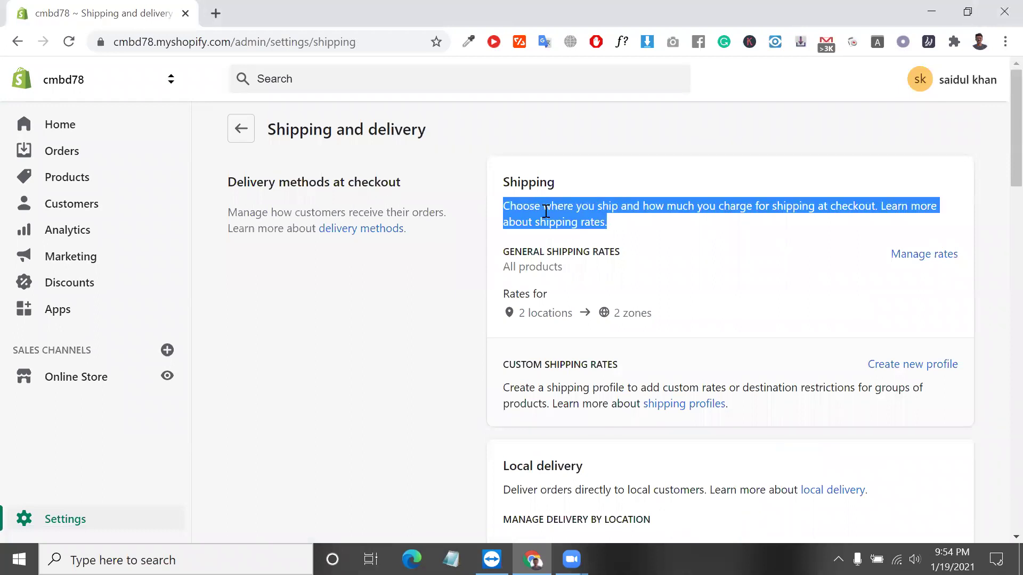
{"action": "triple_click", "coordinate": [546, 211]}
{"action": "triple_click", "coordinate": [546, 212]}
{"action": "triple_click", "coordinate": [607, 257]}
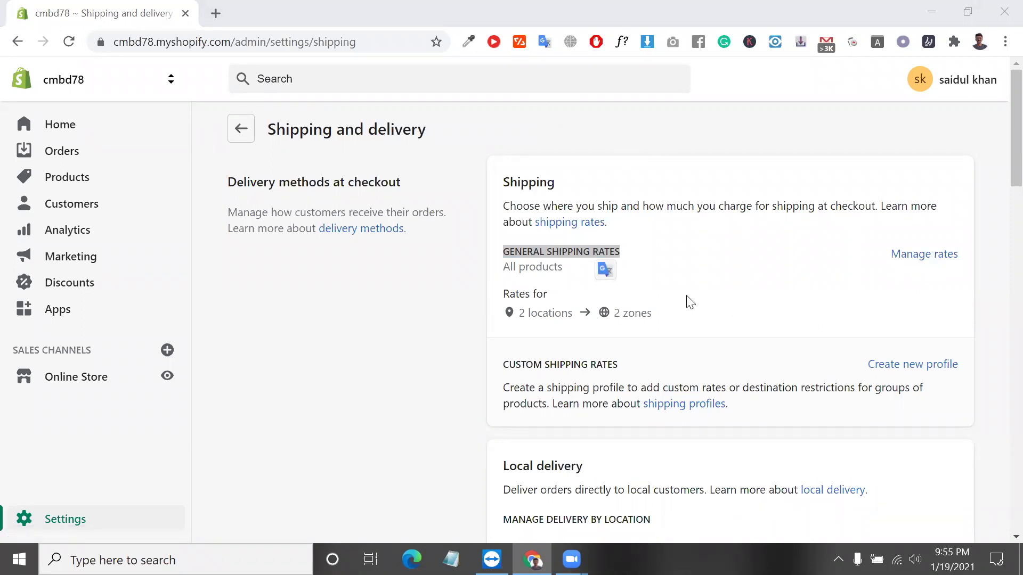
Scroll through the Shipping, Local delivery and Local pickup sections for both locations.
{"action": "scroll", "coordinate": [681, 299], "scroll_direction": "down", "scroll_amount": 3}
{"action": "scroll", "coordinate": [682, 299], "scroll_direction": "up", "scroll_amount": 2}
{"action": "scroll", "coordinate": [514, 180], "scroll_direction": "down", "scroll_amount": 10}
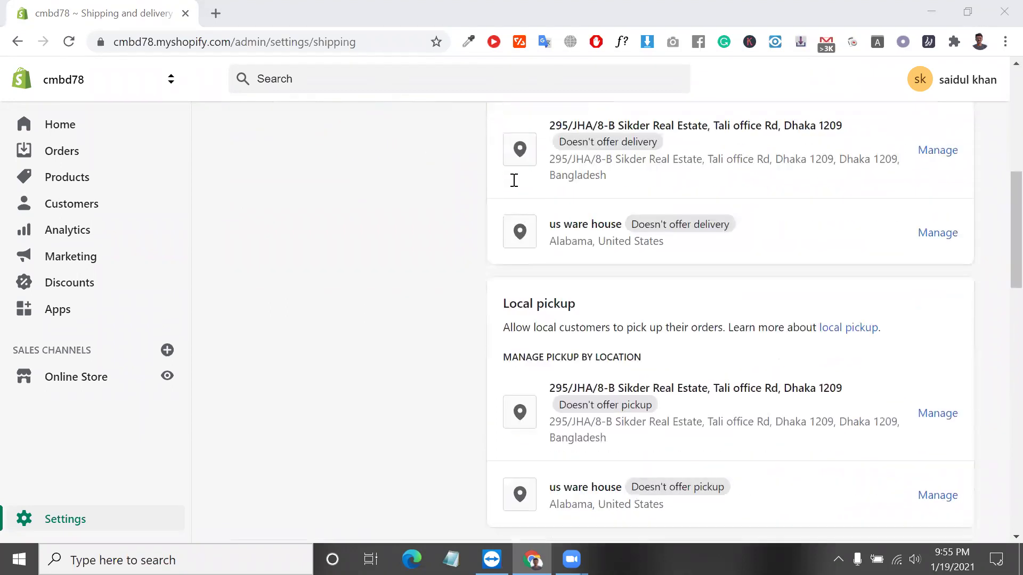
{"action": "scroll", "coordinate": [514, 180], "scroll_direction": "up", "scroll_amount": 10}
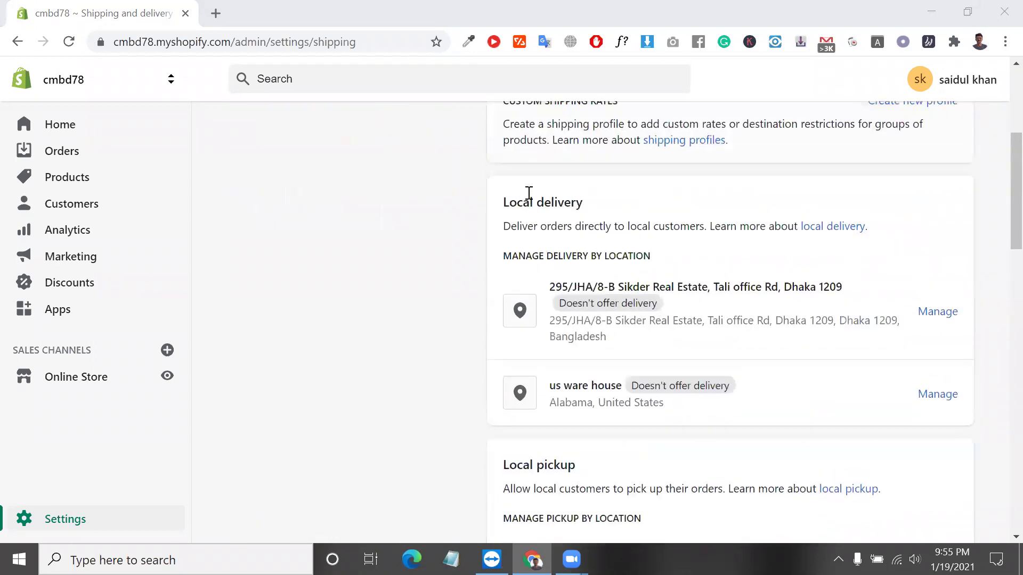
{"action": "double_click", "coordinate": [542, 175]}
{"action": "scroll", "coordinate": [572, 317], "scroll_direction": "down", "scroll_amount": 1}
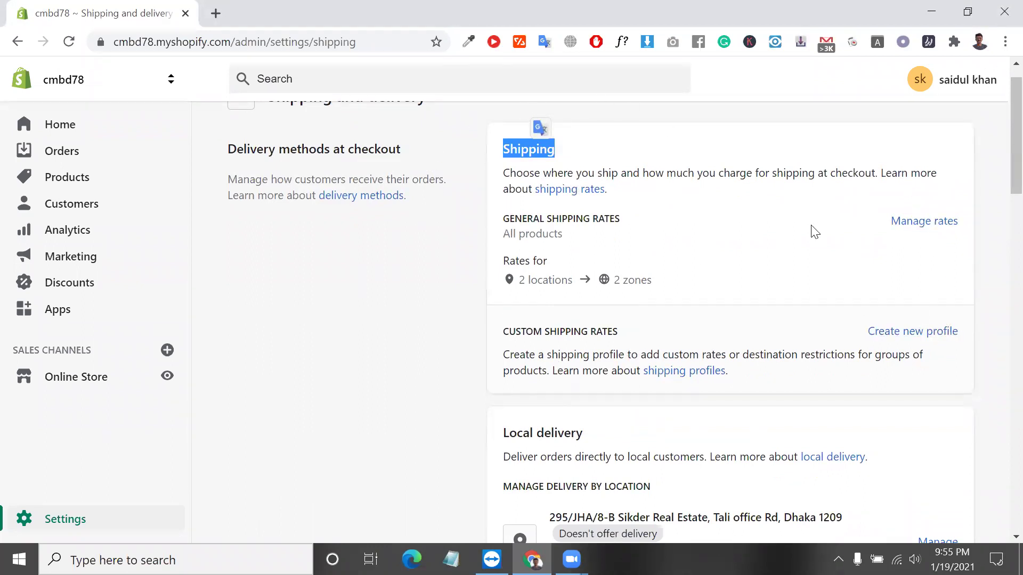
{"action": "scroll", "coordinate": [550, 261], "scroll_direction": "down", "scroll_amount": 1}
{"action": "scroll", "coordinate": [551, 261], "scroll_direction": "up", "scroll_amount": 2}
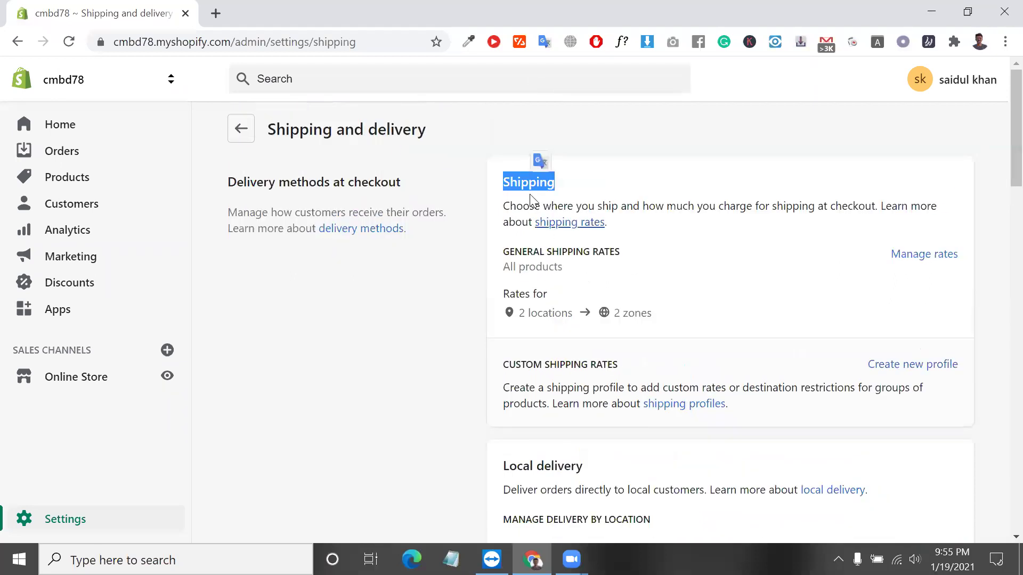
{"action": "scroll", "coordinate": [559, 272], "scroll_direction": "down", "scroll_amount": 4}
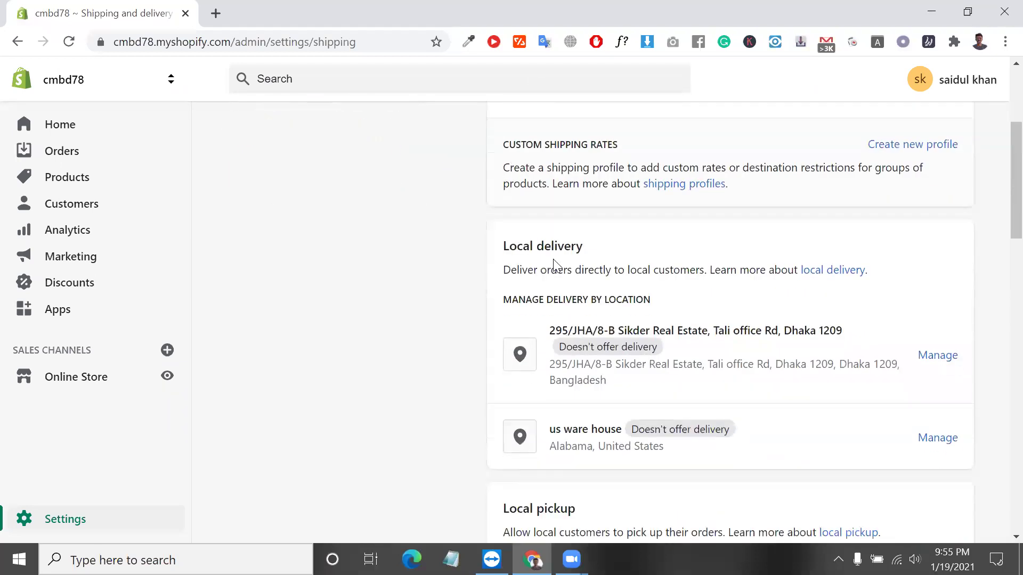
{"action": "triple_click", "coordinate": [549, 243]}
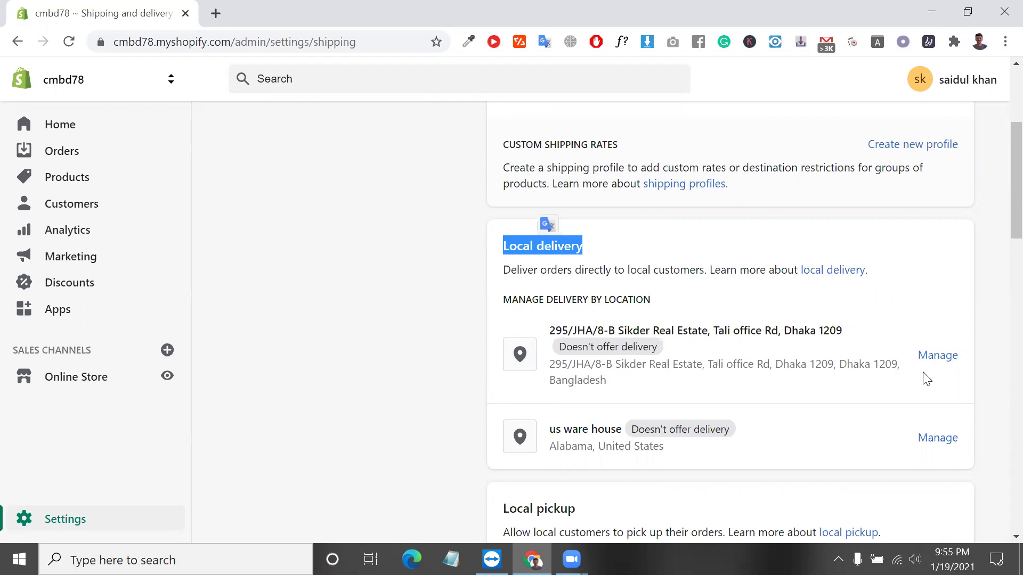
{"action": "triple_click", "coordinate": [560, 327]}
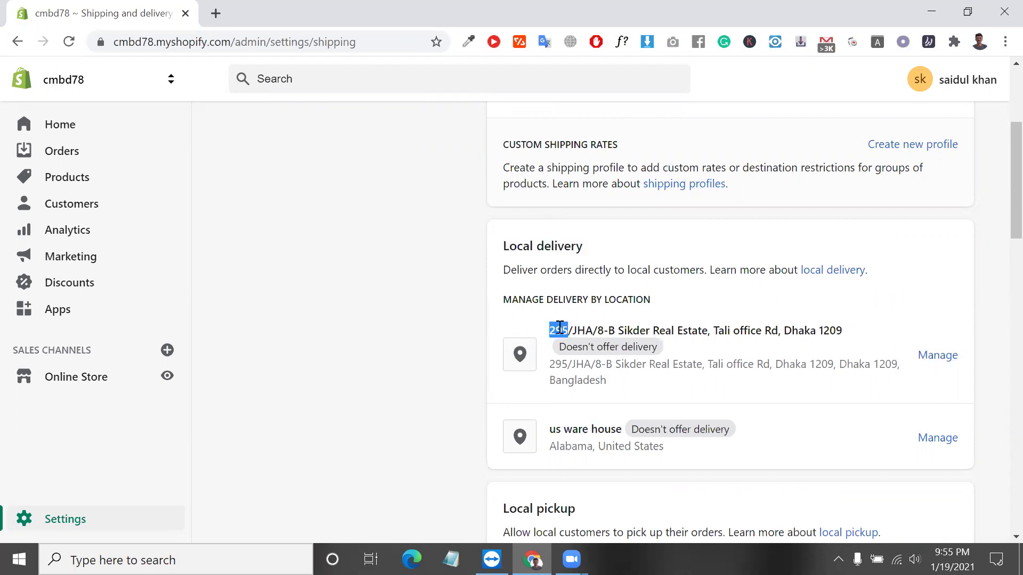
{"action": "scroll", "coordinate": [559, 326], "scroll_direction": "down", "scroll_amount": 3}
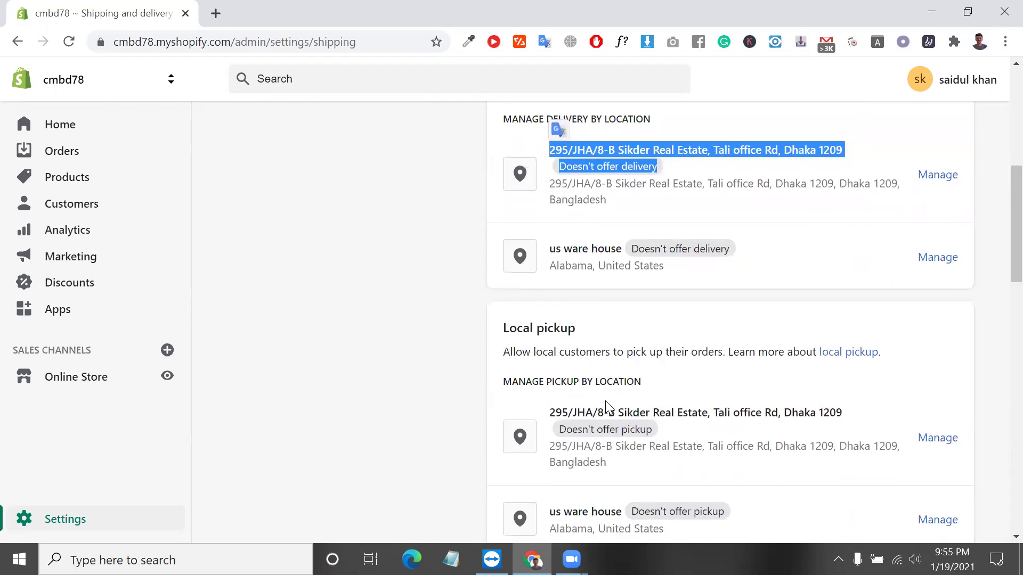
{"action": "triple_click", "coordinate": [609, 409]}
{"action": "scroll", "coordinate": [610, 408], "scroll_direction": "down", "scroll_amount": 2}
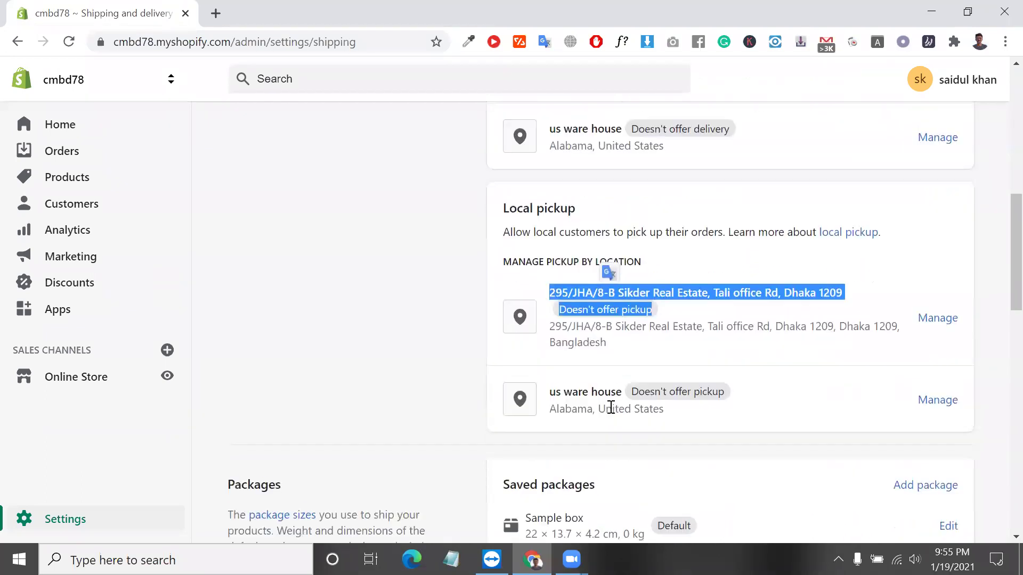
{"action": "triple_click", "coordinate": [655, 287]}
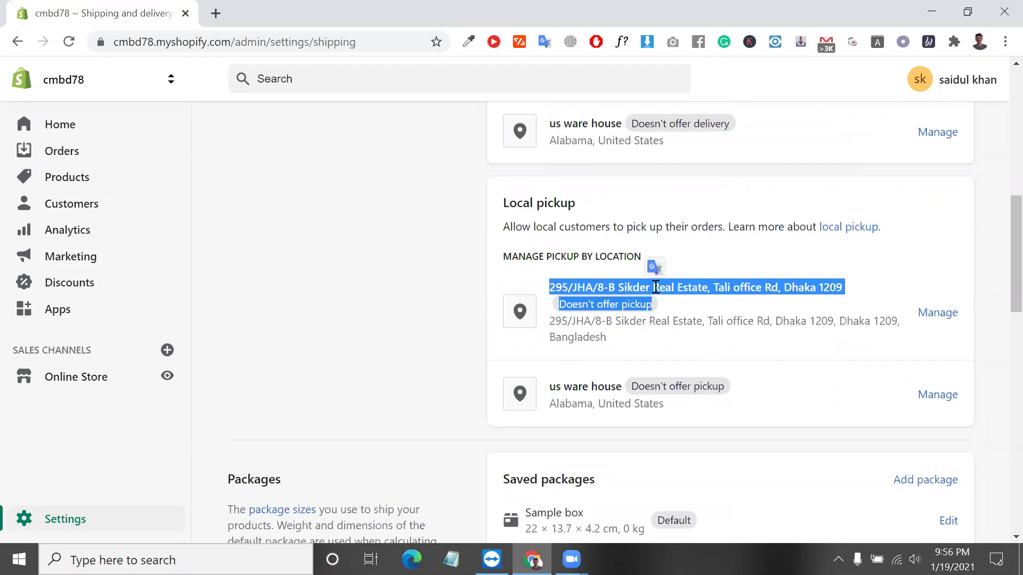
{"action": "scroll", "coordinate": [607, 370], "scroll_direction": "down", "scroll_amount": 1}
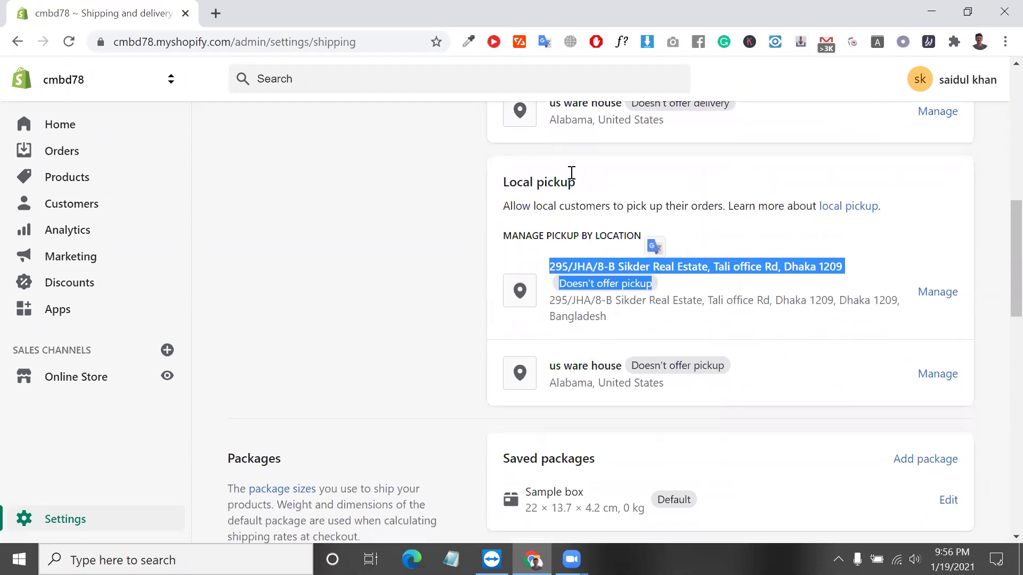
{"action": "triple_click", "coordinate": [549, 186]}
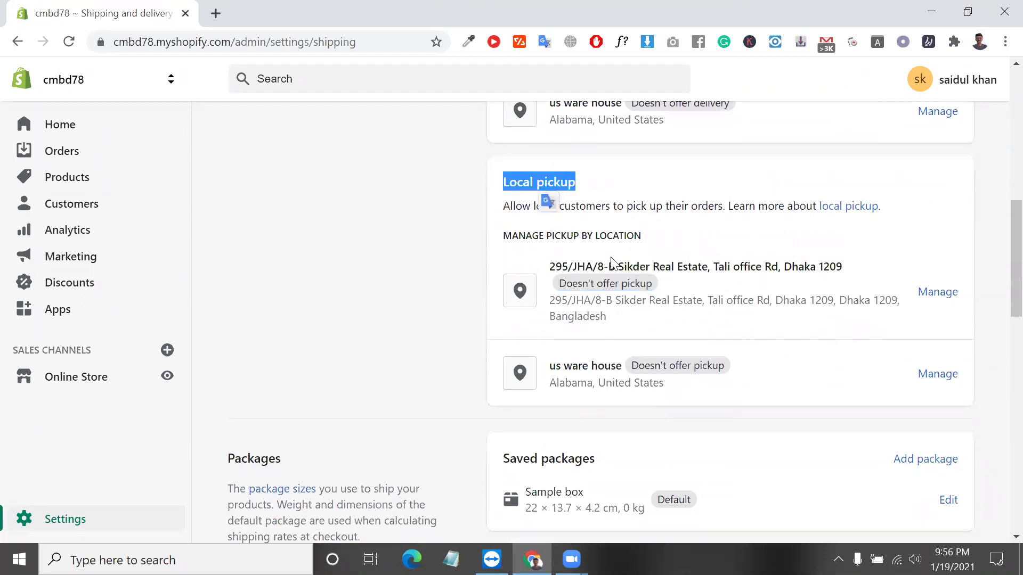
{"action": "scroll", "coordinate": [626, 295], "scroll_direction": "up", "scroll_amount": 1}
{"action": "triple_click", "coordinate": [605, 273]}
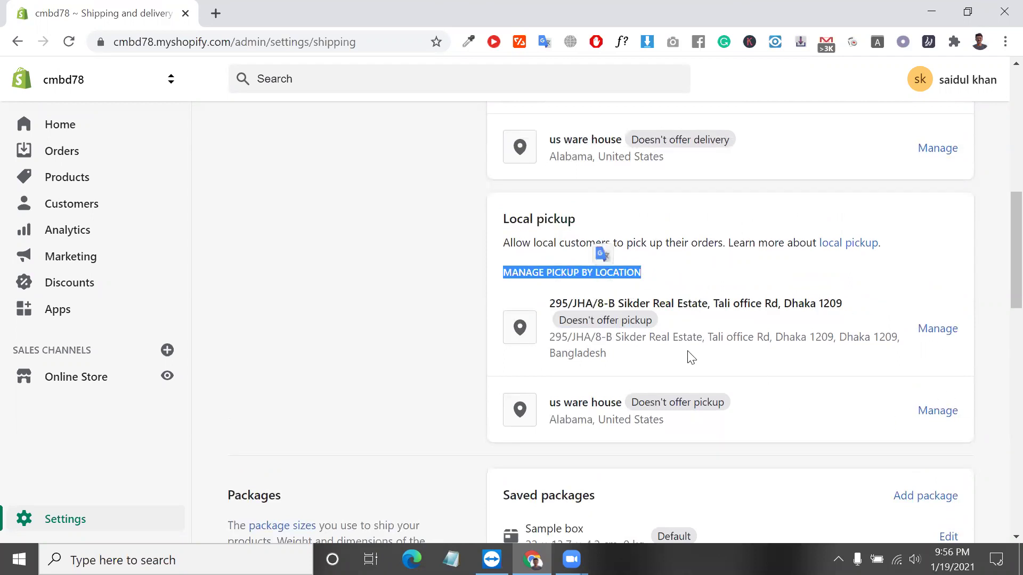
{"action": "triple_click", "coordinate": [614, 404]}
{"action": "triple_click", "coordinate": [612, 402]}
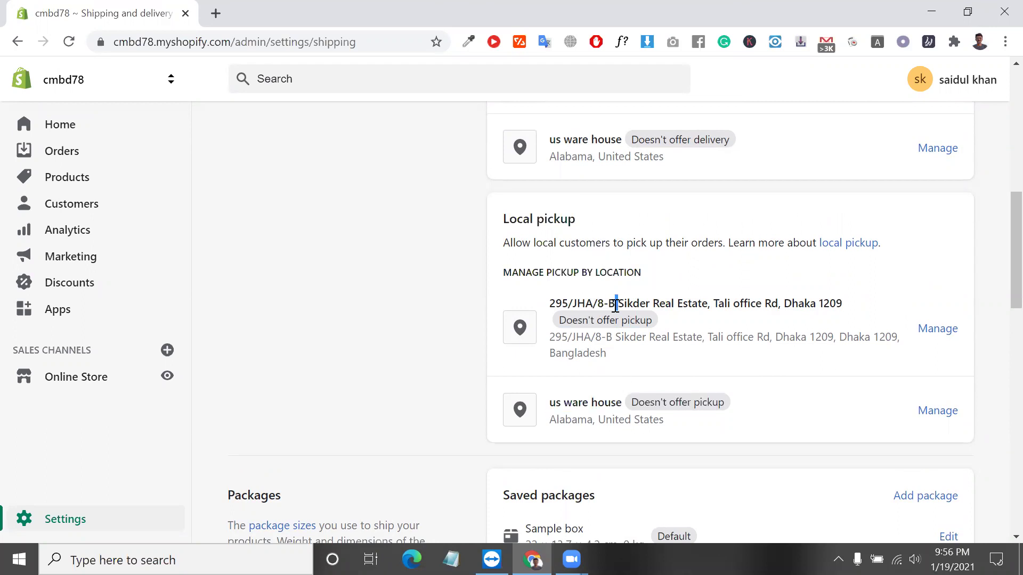
{"action": "triple_click", "coordinate": [616, 305]}
{"action": "scroll", "coordinate": [615, 304], "scroll_direction": "up", "scroll_amount": 1}
{"action": "scroll", "coordinate": [615, 304], "scroll_direction": "down", "scroll_amount": 5}
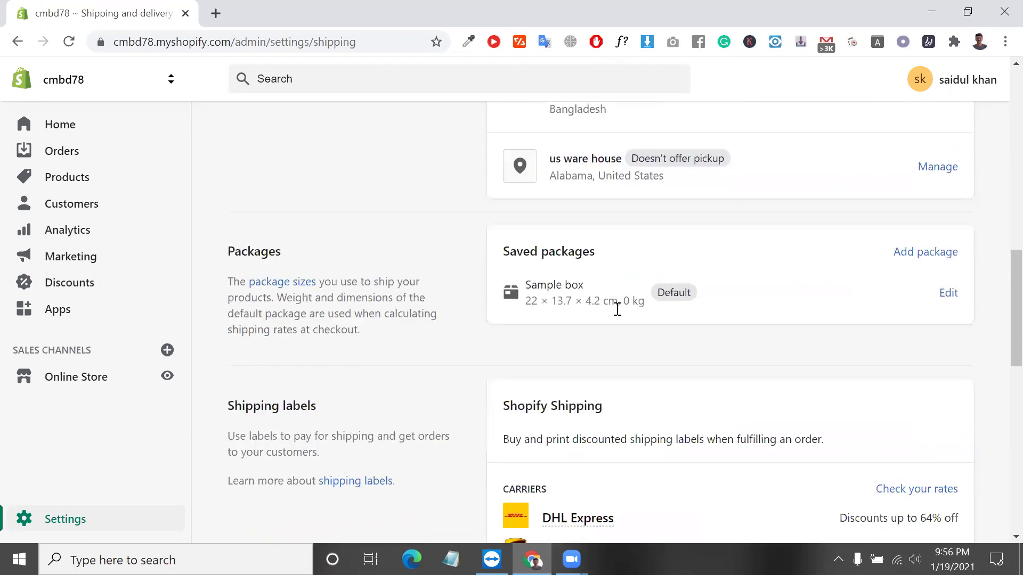
{"action": "triple_click", "coordinate": [567, 301]}
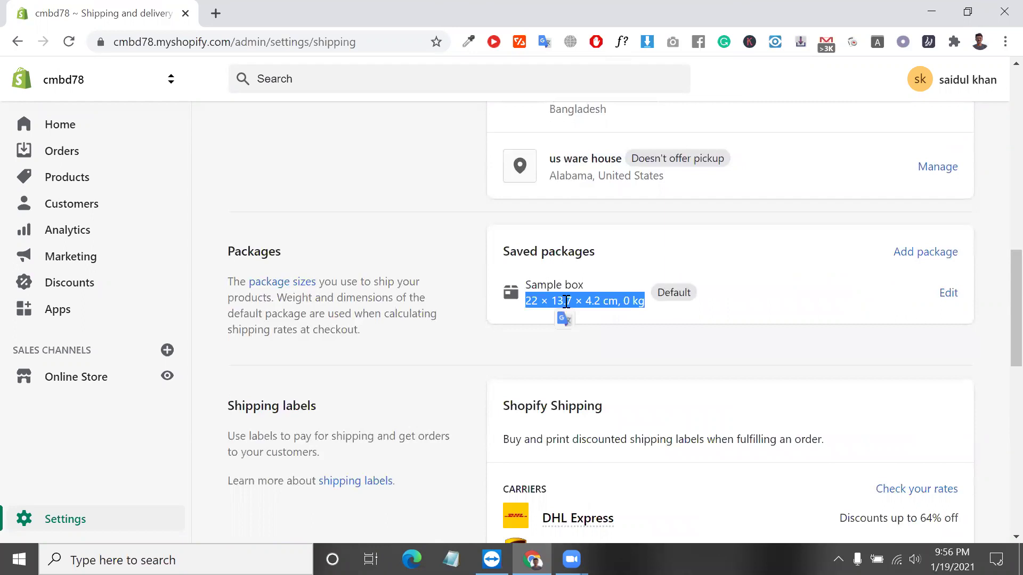
{"action": "double_click", "coordinate": [247, 251]}
{"action": "scroll", "coordinate": [448, 336], "scroll_direction": "down", "scroll_amount": 1}
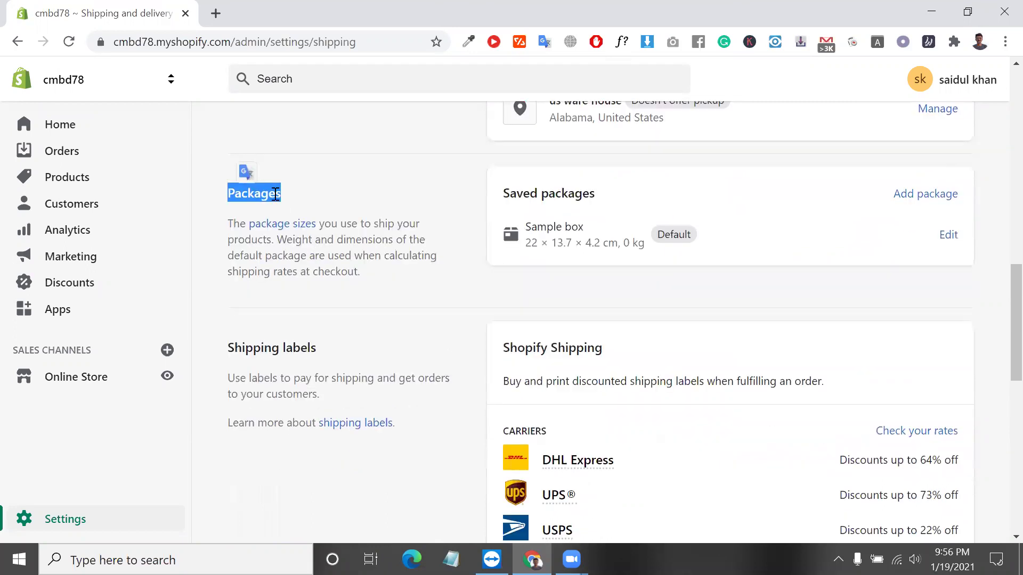
{"action": "triple_click", "coordinate": [578, 197]}
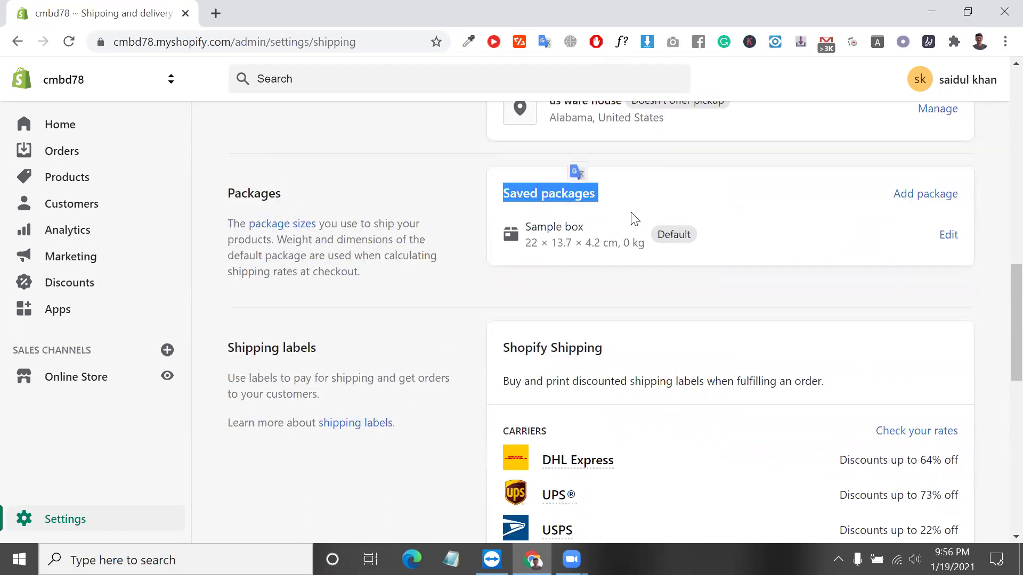
{"action": "triple_click", "coordinate": [563, 229]}
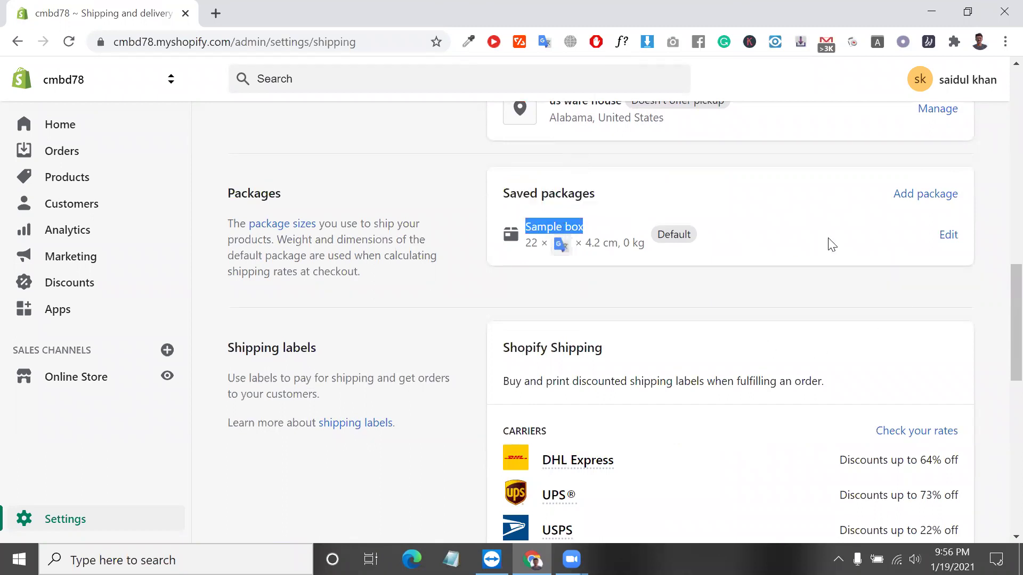
{"action": "left_click", "coordinate": [940, 207]}
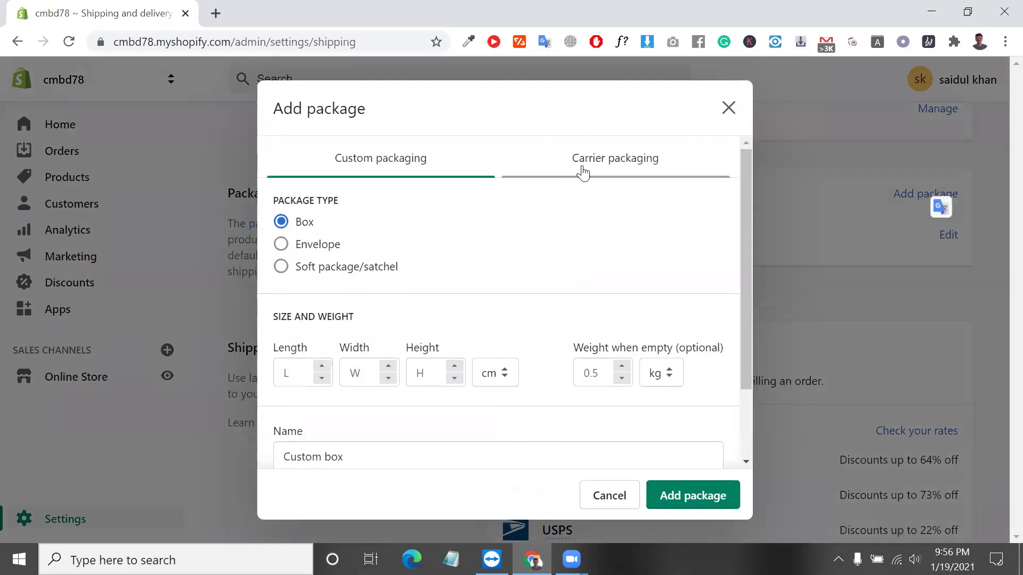
{"action": "left_click", "coordinate": [614, 165]}
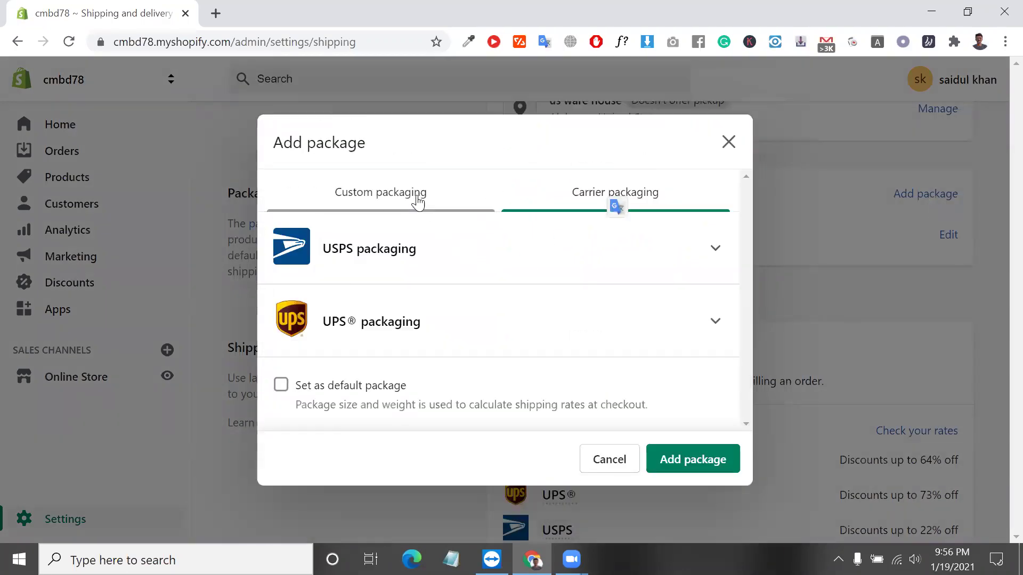
{"action": "left_click", "coordinate": [404, 198]}
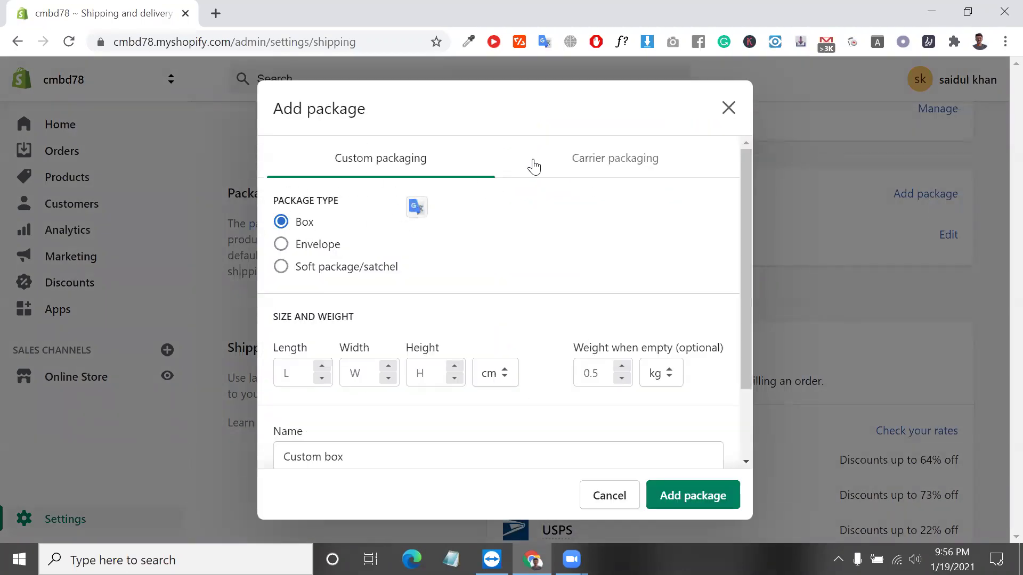
{"action": "left_click", "coordinate": [645, 171]}
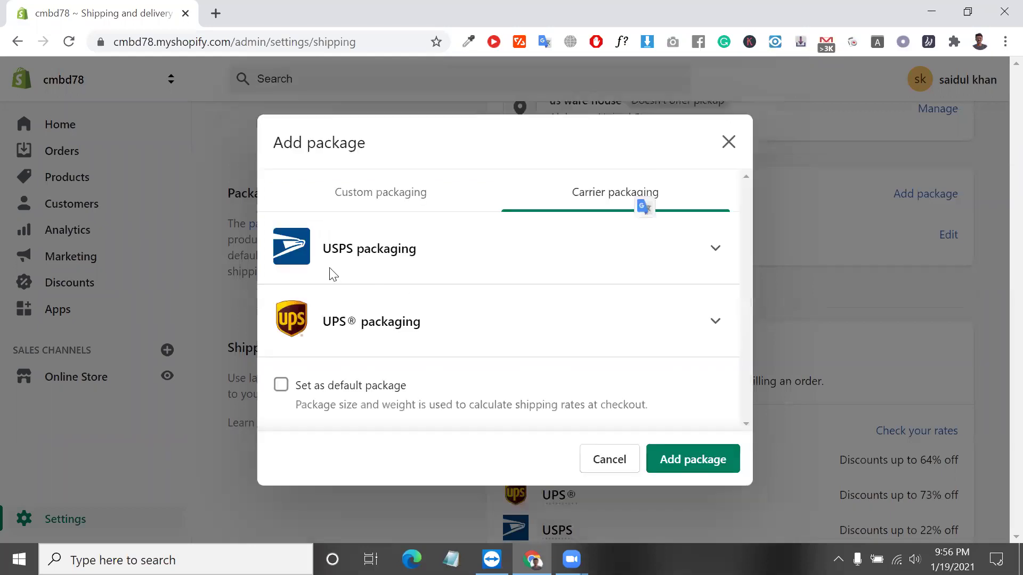
{"action": "left_click", "coordinate": [402, 202]}
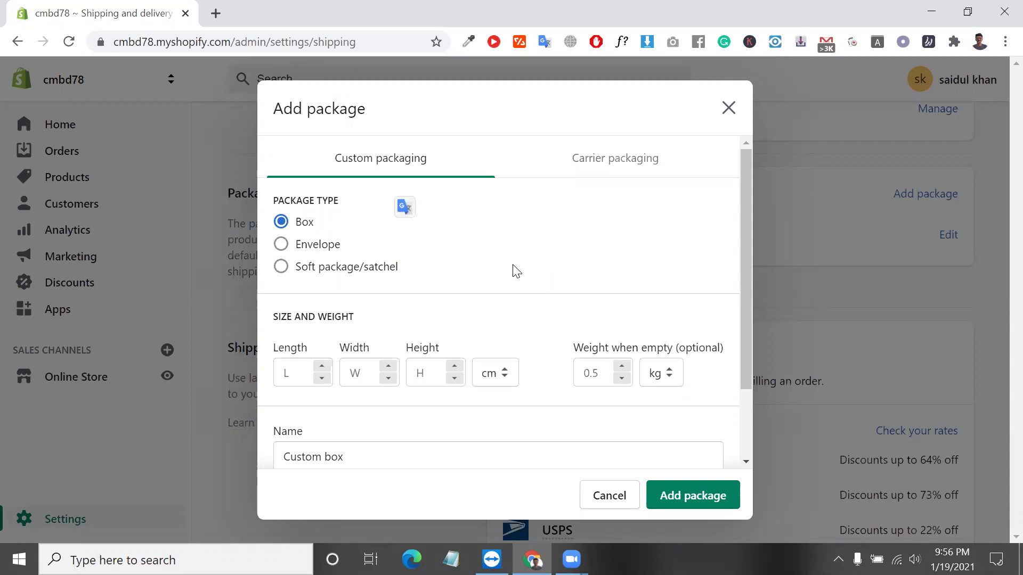
{"action": "left_click", "coordinate": [728, 109]}
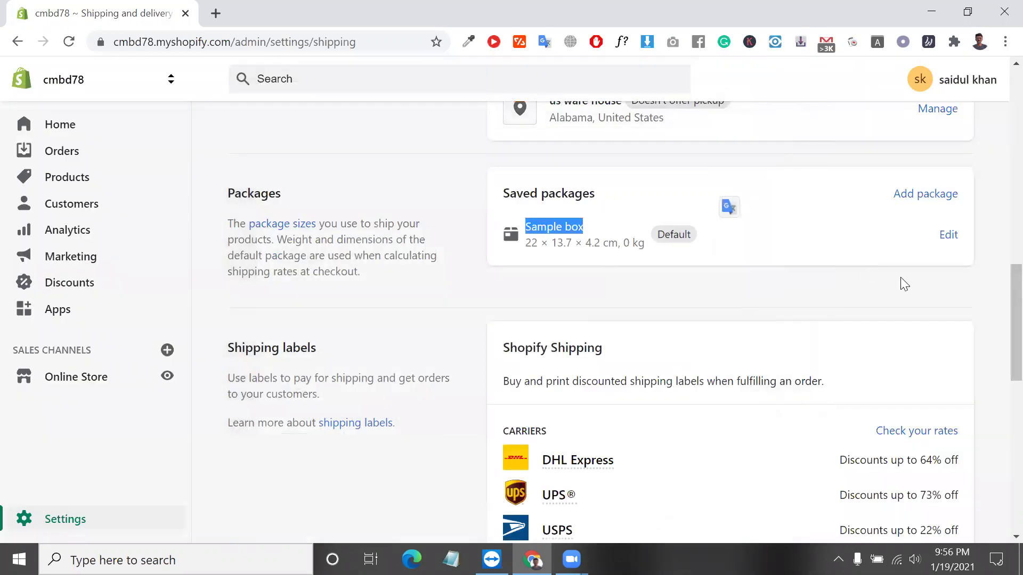
{"action": "scroll", "coordinate": [710, 412], "scroll_direction": "down", "scroll_amount": 4}
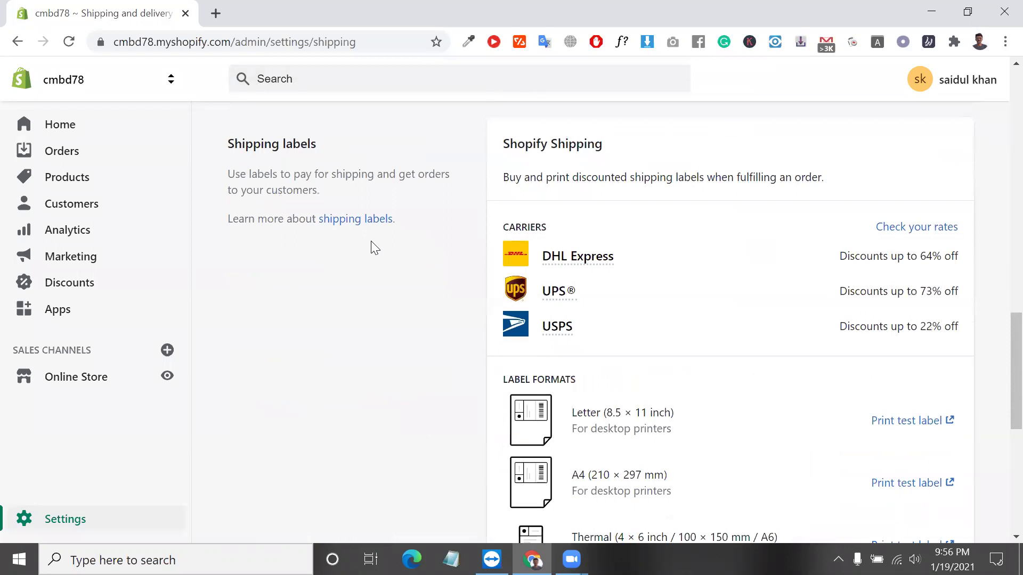
{"action": "triple_click", "coordinate": [278, 144]}
{"action": "scroll", "coordinate": [441, 212], "scroll_direction": "down", "scroll_amount": 3}
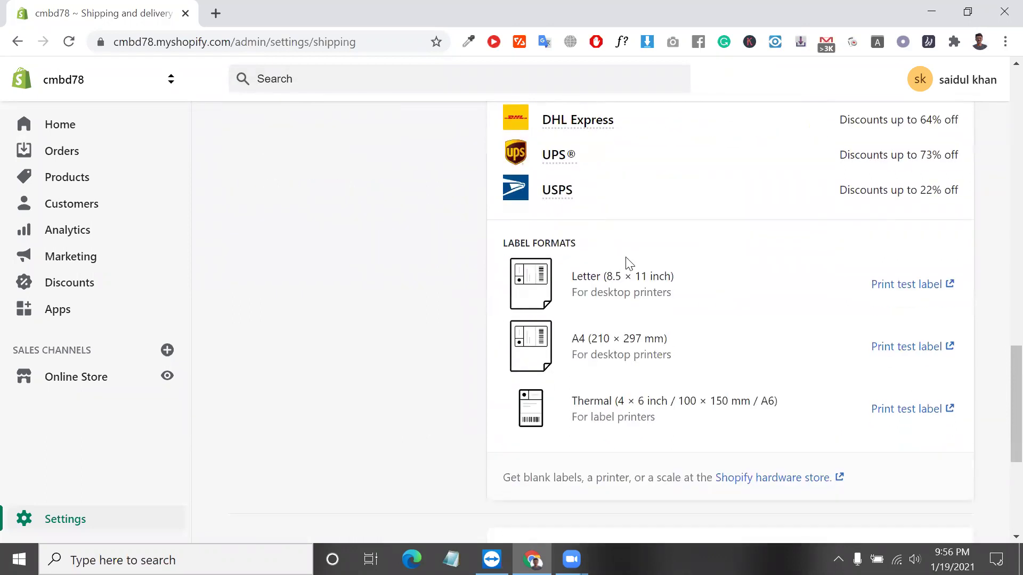
{"action": "scroll", "coordinate": [708, 296], "scroll_direction": "up", "scroll_amount": 3}
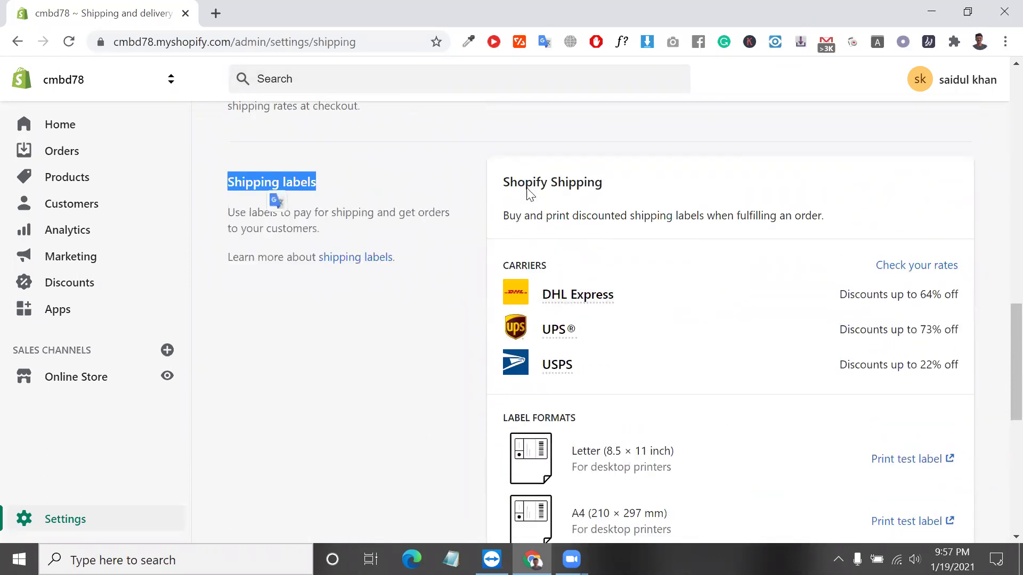
{"action": "left_click_drag", "start_coordinate": [504, 182], "coordinate": [639, 366]}
{"action": "scroll", "coordinate": [638, 367], "scroll_direction": "down", "scroll_amount": 8}
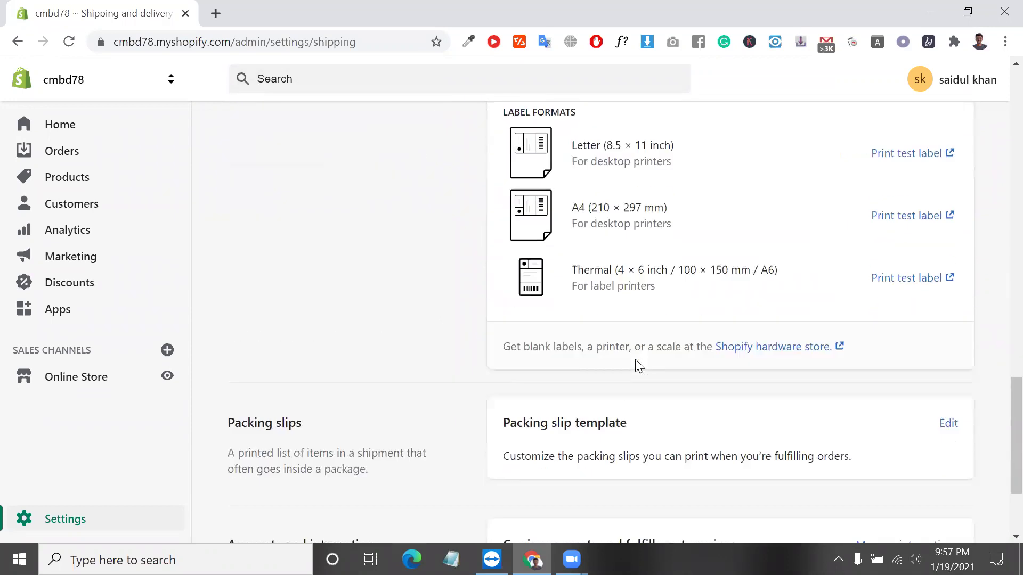
{"action": "scroll", "coordinate": [635, 359], "scroll_direction": "up", "scroll_amount": 20}
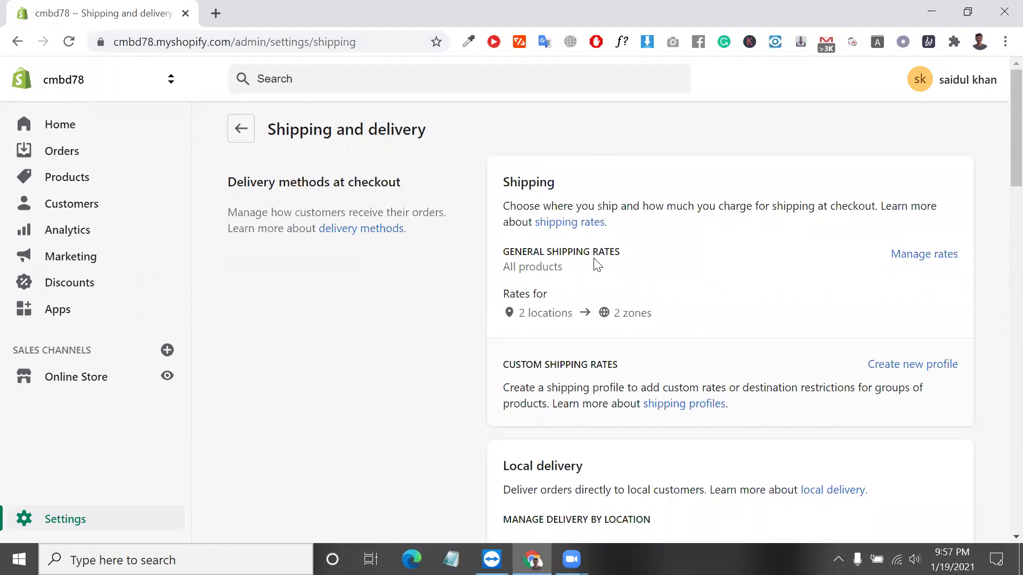
{"action": "triple_click", "coordinate": [557, 357]}
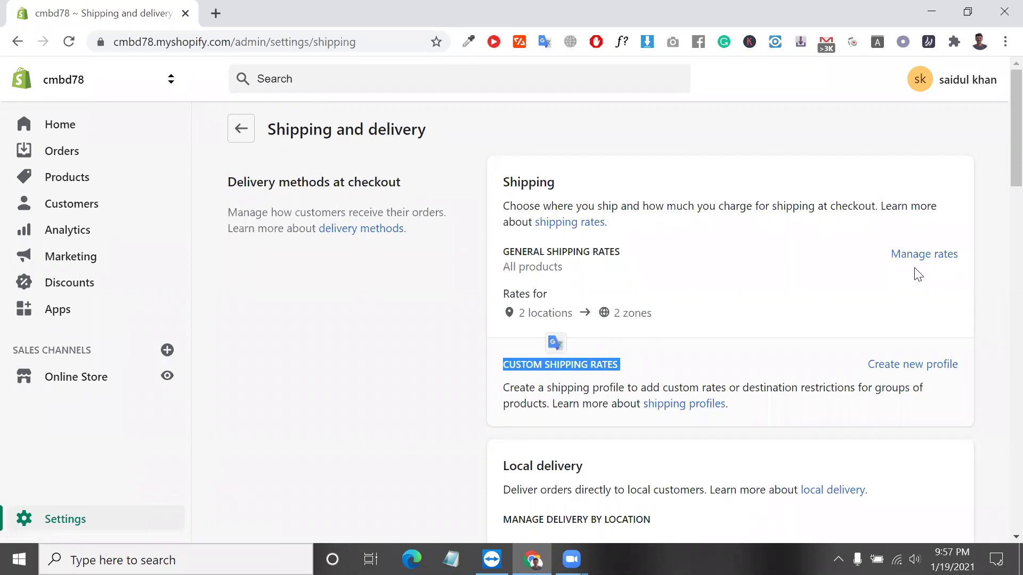
{"action": "left_click", "coordinate": [932, 265]}
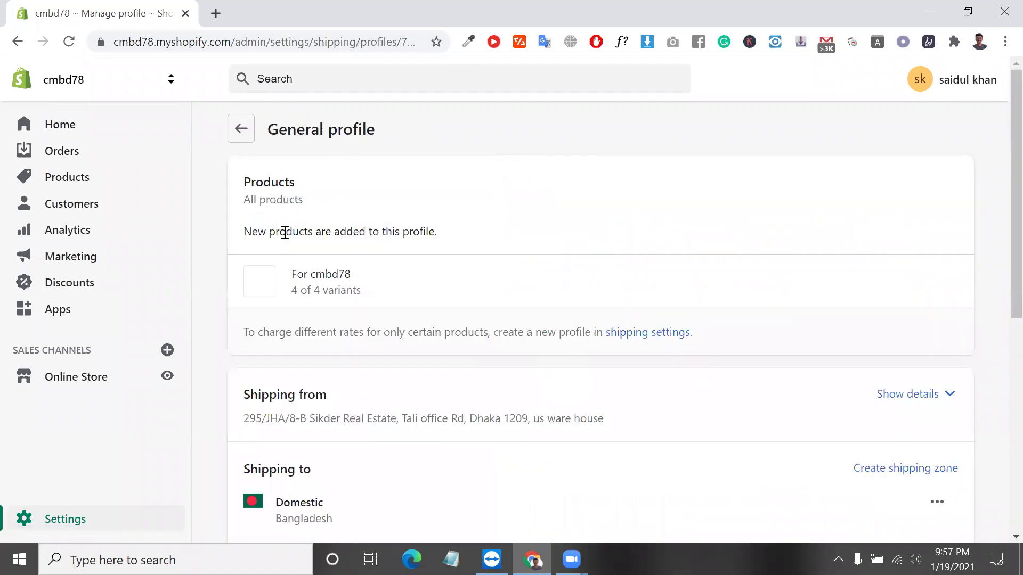
{"action": "scroll", "coordinate": [283, 230], "scroll_direction": "down", "scroll_amount": 1}
{"action": "scroll", "coordinate": [327, 279], "scroll_direction": "down", "scroll_amount": 1}
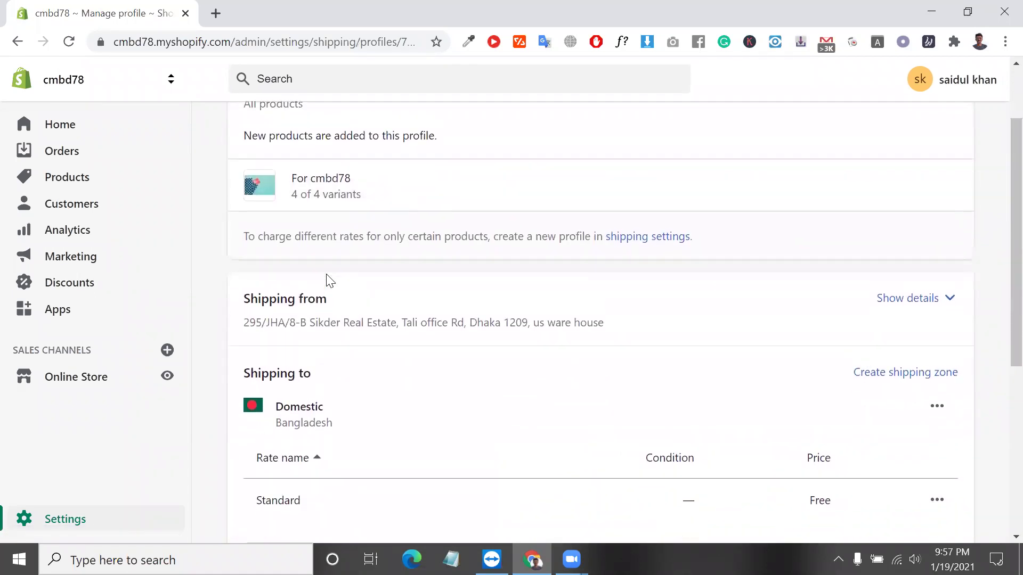
{"action": "scroll", "coordinate": [287, 130], "scroll_direction": "up", "scroll_amount": 2}
{"action": "left_click_drag", "start_coordinate": [272, 128], "coordinate": [394, 131]}
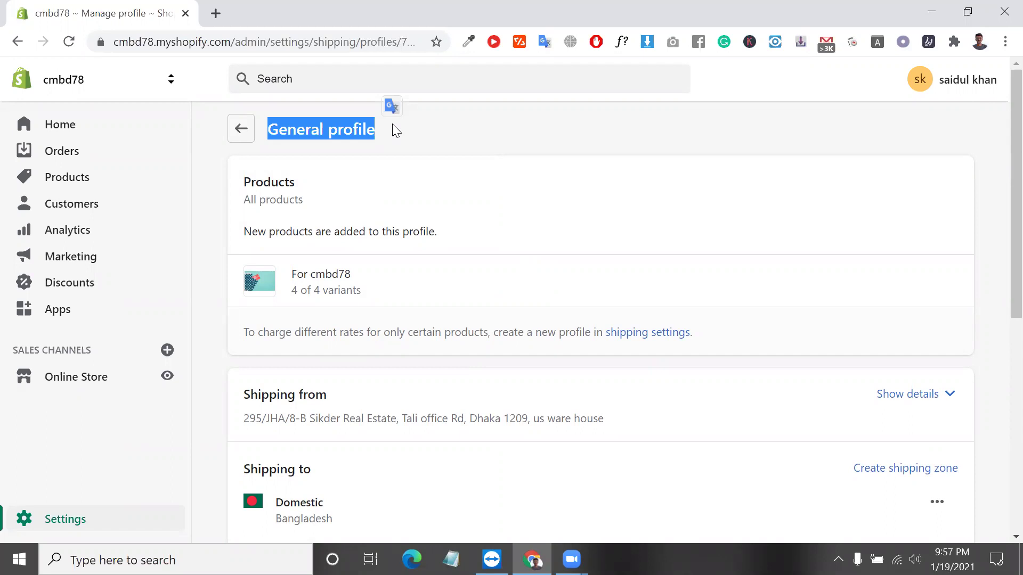
{"action": "scroll", "coordinate": [438, 330], "scroll_direction": "down", "scroll_amount": 6}
{"action": "scroll", "coordinate": [430, 372], "scroll_direction": "up", "scroll_amount": 6}
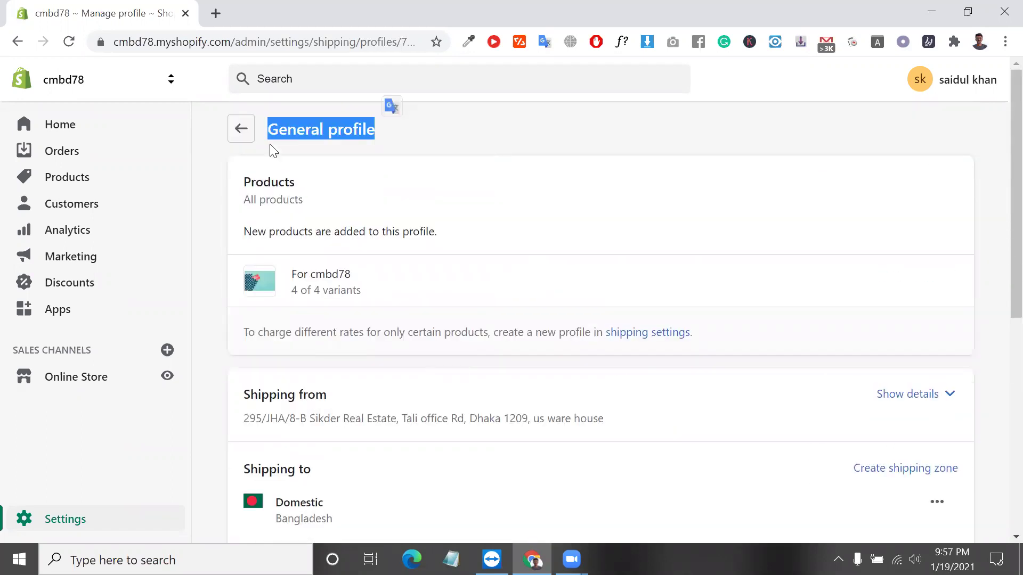
{"action": "left_click", "coordinate": [242, 129]}
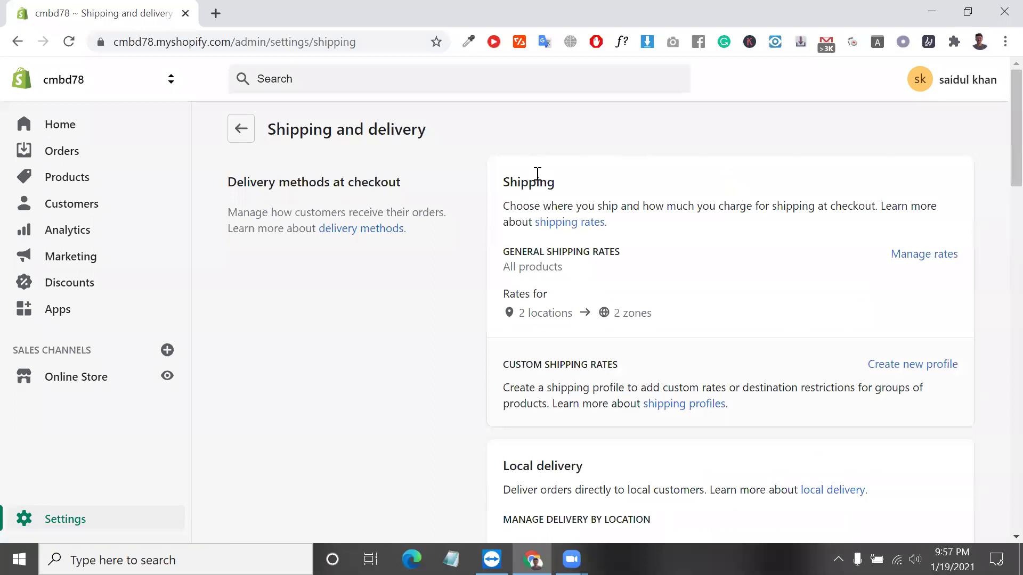
Create a new shipping profile under Custom shipping rates.
{"action": "double_click", "coordinate": [565, 248]}
{"action": "left_click", "coordinate": [565, 248]}
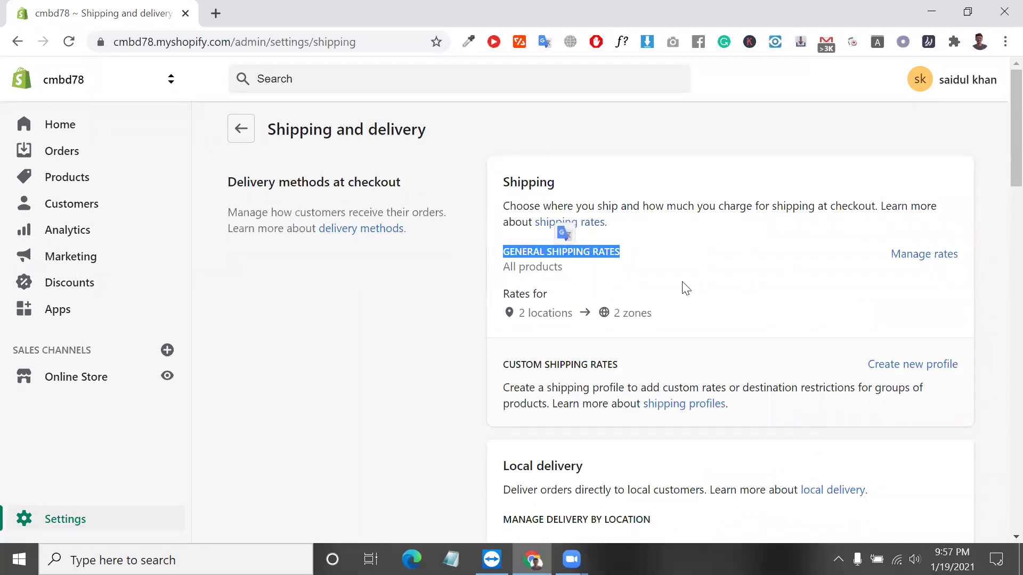
{"action": "left_click", "coordinate": [912, 365]}
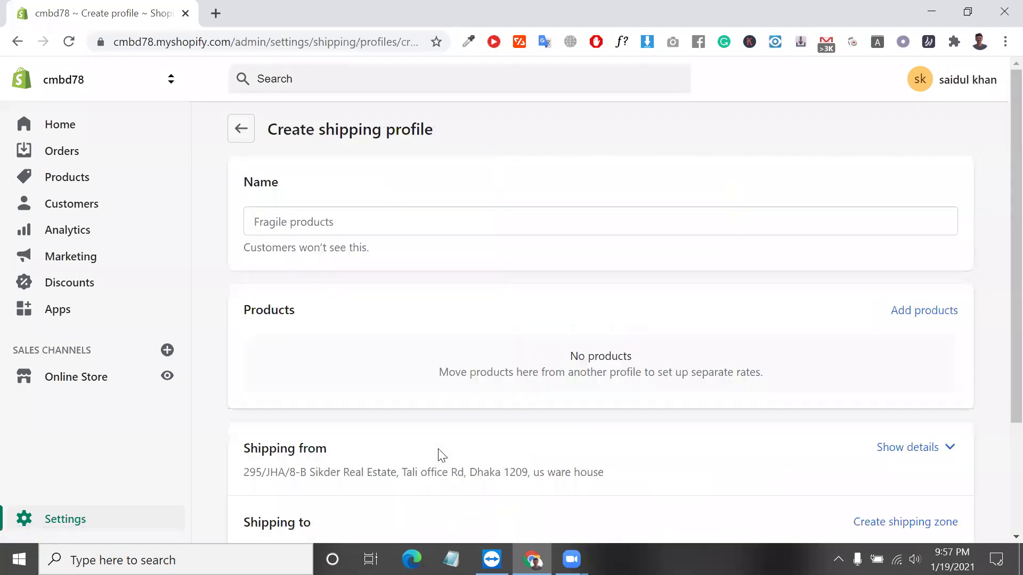
Name the new profile 'custom shipping profile'.
{"action": "left_click", "coordinate": [335, 211]}
{"action": "type", "text": "s"}
{"action": "key", "text": "BackSpace"}
{"action": "type", "text": "custom "}
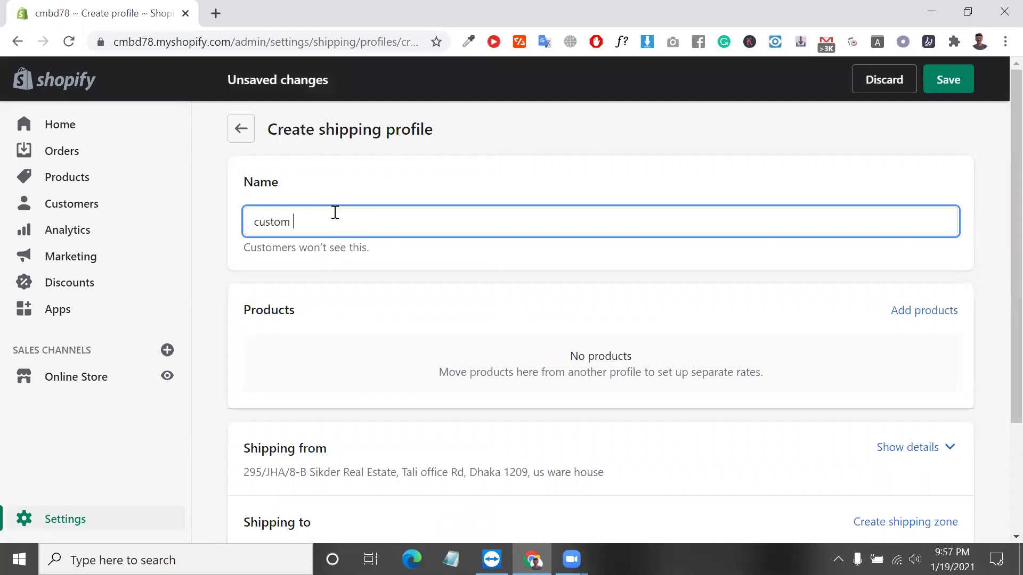
{"action": "type", "text": "shippibn"}
{"action": "key", "text": "BackSpace"}
{"action": "key", "text": "BackSpace"}
{"action": "type", "text": "ng pro"}
{"action": "key", "text": "BackSpace"}
{"action": "key", "text": "BackSpace"}
{"action": "key", "text": "BackSpace"}
{"action": "key", "text": "BackSpace"}
{"action": "type", "text": "profiel"}
{"action": "key", "text": "BackSpace"}
{"action": "key", "text": "BackSpace"}
{"action": "key", "text": "BackSpace"}
{"action": "type", "text": "le"}
{"action": "scroll", "coordinate": [624, 338], "scroll_direction": "down", "scroll_amount": 1}
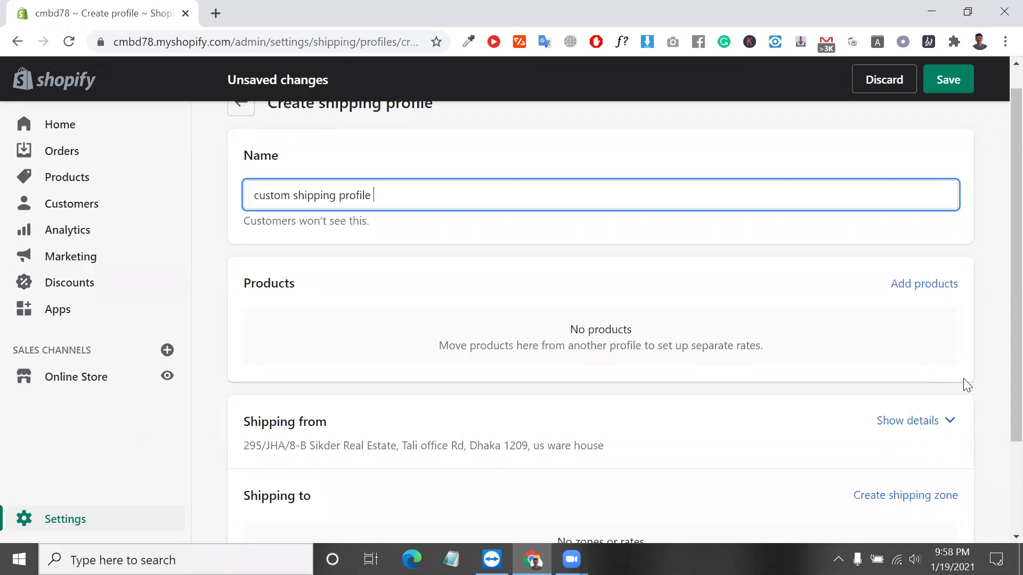
Type 'every product integrate sparate shipping profile in shopify' into Notepad and select the line.
{"action": "left_click", "coordinate": [450, 559]}
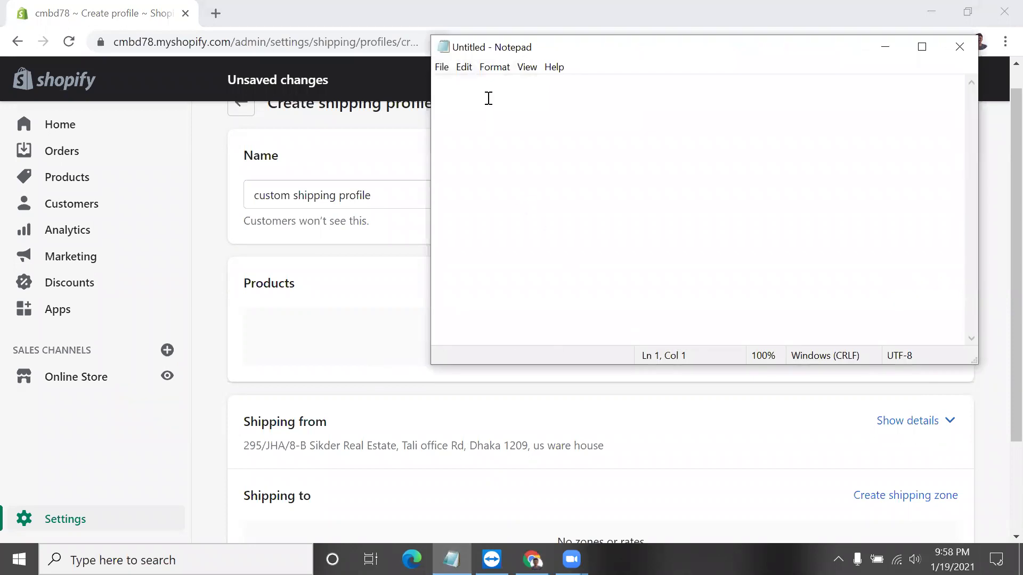
{"action": "left_click", "coordinate": [498, 137]}
{"action": "type", "text": "every "}
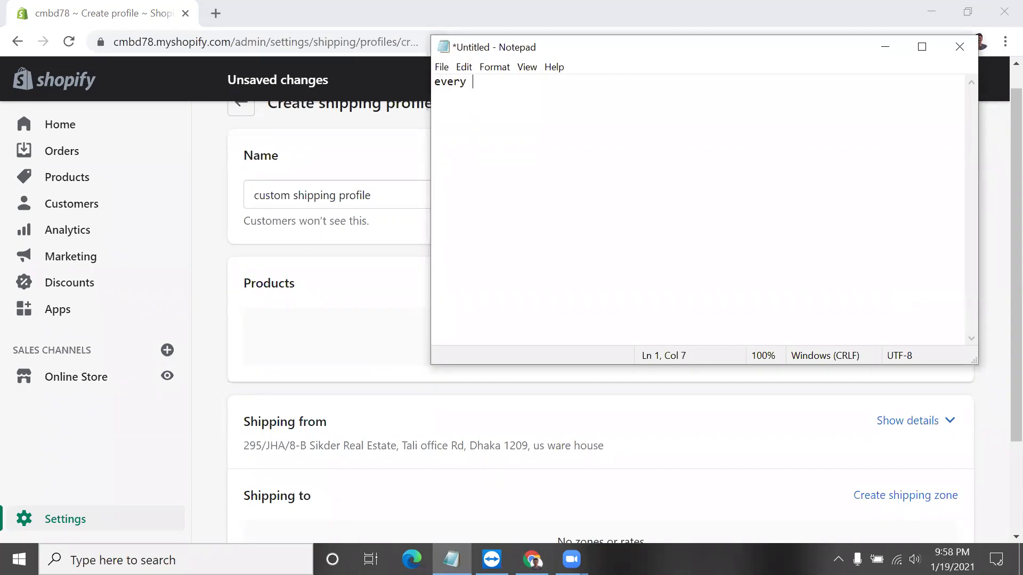
{"action": "type", "text": "product integra"}
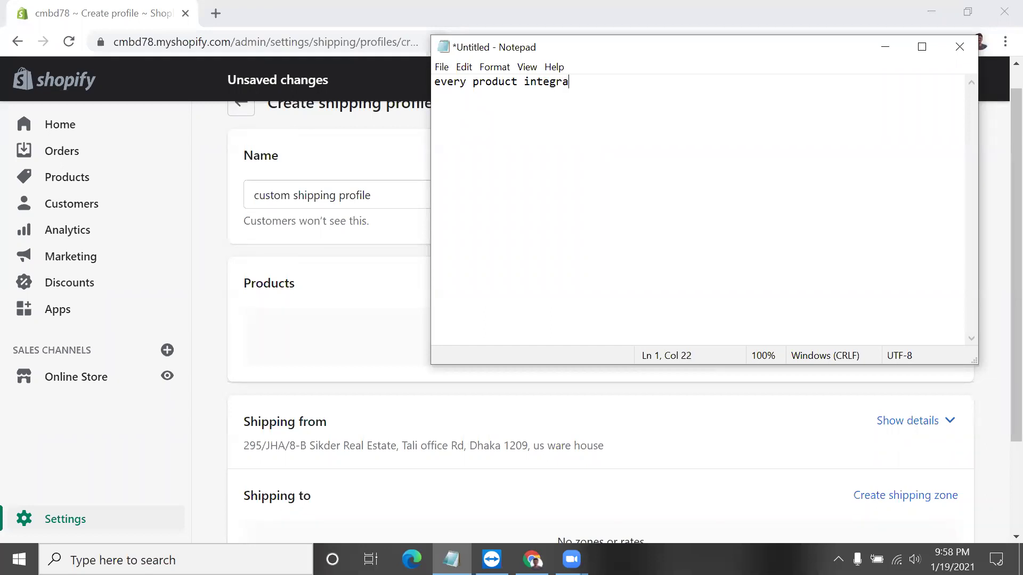
{"action": "type", "text": "te sparate shipping pro"}
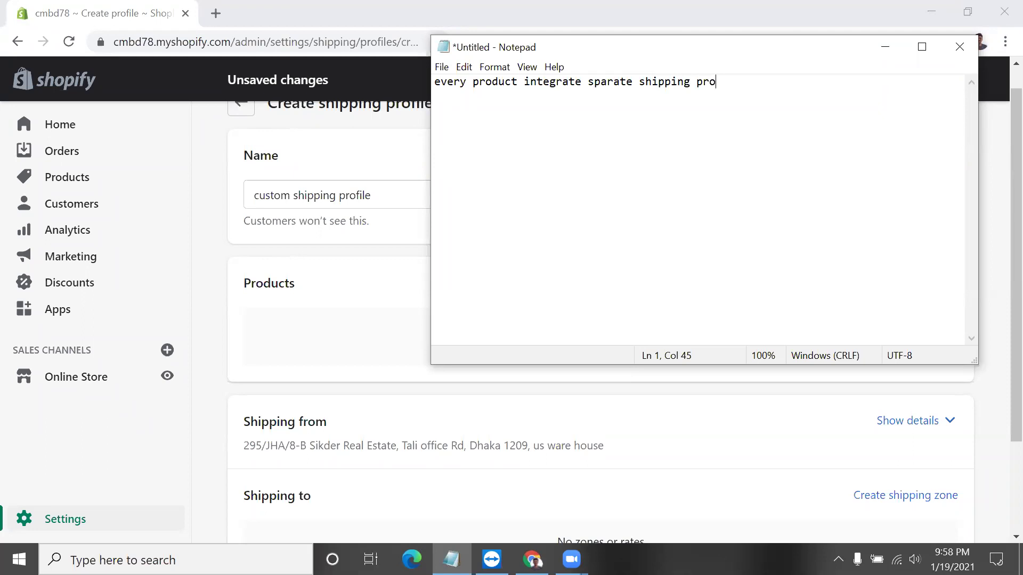
{"action": "type", "text": "file for "}
{"action": "type", "text": "shoppi"}
{"action": "key", "text": "BackSpace"}
{"action": "key", "text": "BackSpace"}
{"action": "key", "text": "BackSpace"}
{"action": "key", "text": "BackSpace"}
{"action": "key", "text": "BackSpace"}
{"action": "key", "text": "BackSpace"}
{"action": "key", "text": "BackSpace"}
{"action": "key", "text": "BackSpace"}
{"action": "key", "text": "BackSpace"}
{"action": "key", "text": "BackSpace"}
{"action": "type", "text": "in sho"}
{"action": "type", "text": "pp"}
{"action": "key", "text": "BackSpace"}
{"action": "type", "text": "iyf"}
{"action": "key", "text": "BackSpace"}
{"action": "key", "text": "BackSpace"}
{"action": "key", "text": "BackSpace"}
{"action": "type", "text": "fy"}
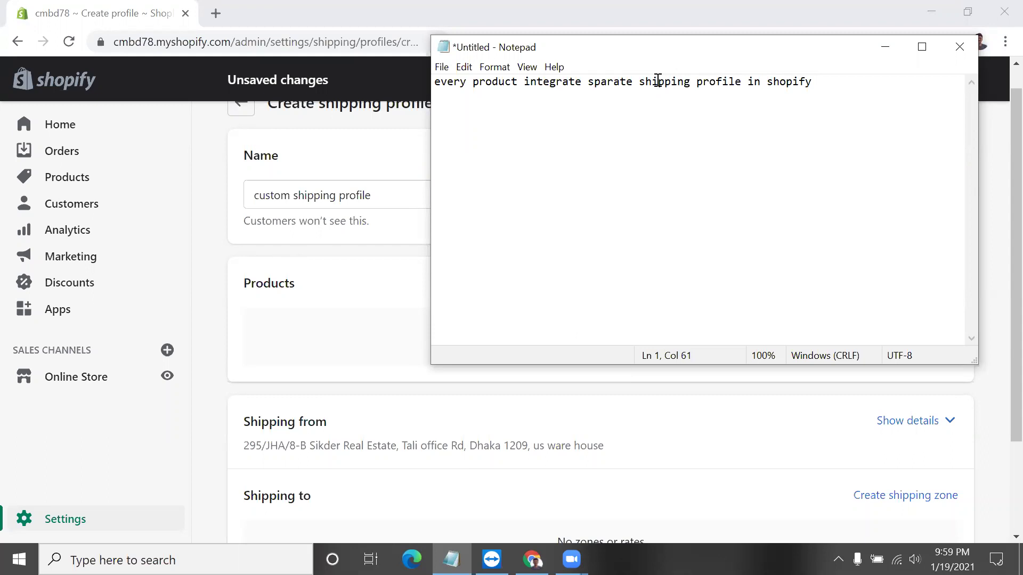
{"action": "left_click_drag", "start_coordinate": [857, 92], "coordinate": [428, 82]}
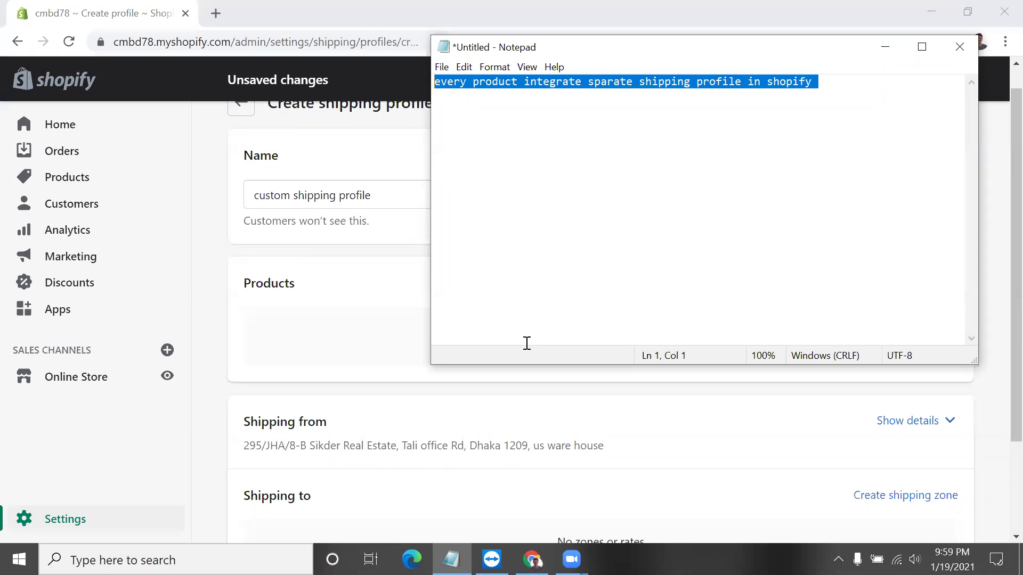
{"action": "left_click", "coordinate": [216, 13]}
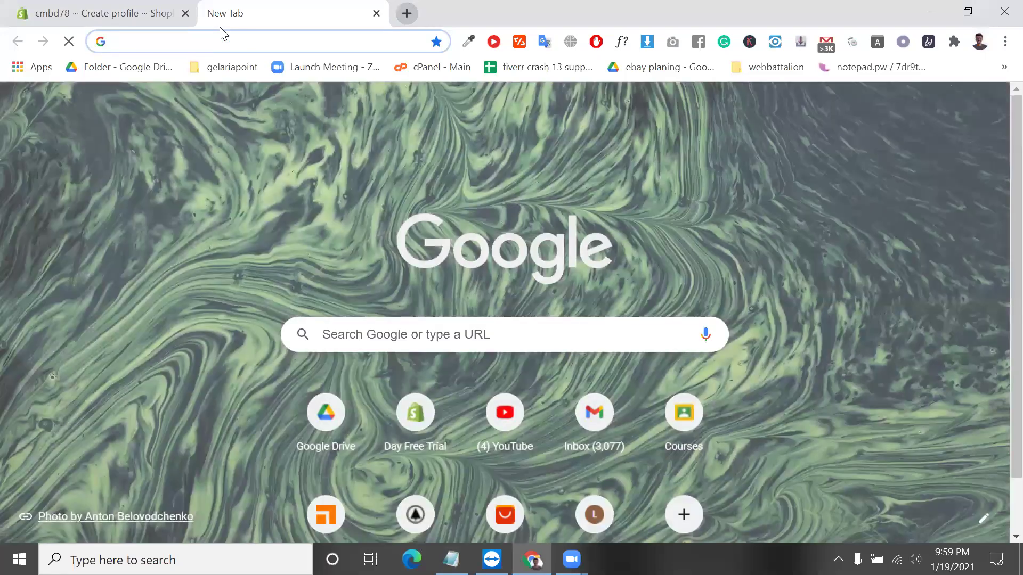
Load AliExpress by typing 'ali', then open the pet bed Flash Deals item.
{"action": "type", "text": "ali"}
{"action": "key", "text": "Return"}
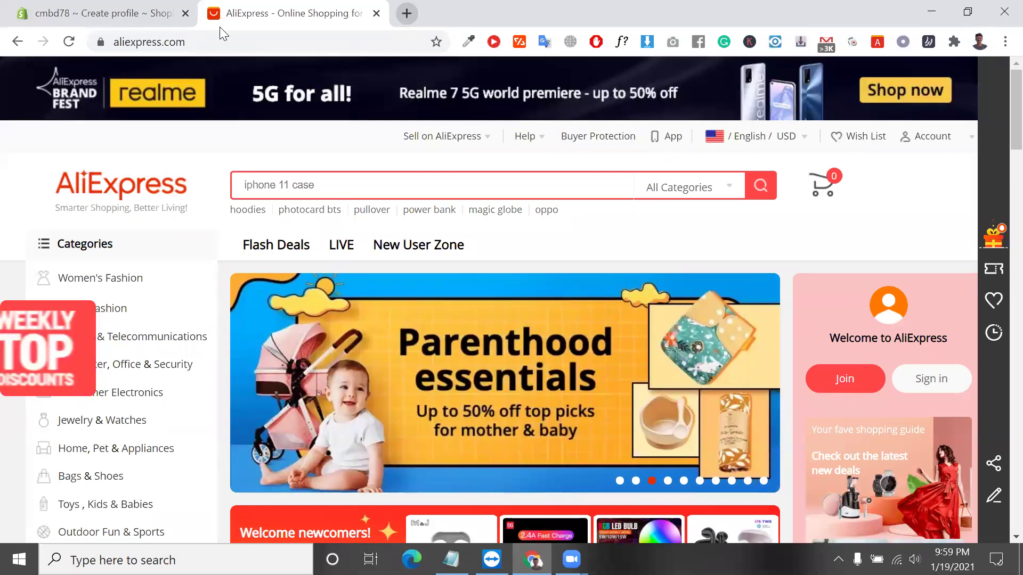
{"action": "left_click", "coordinate": [144, 4]}
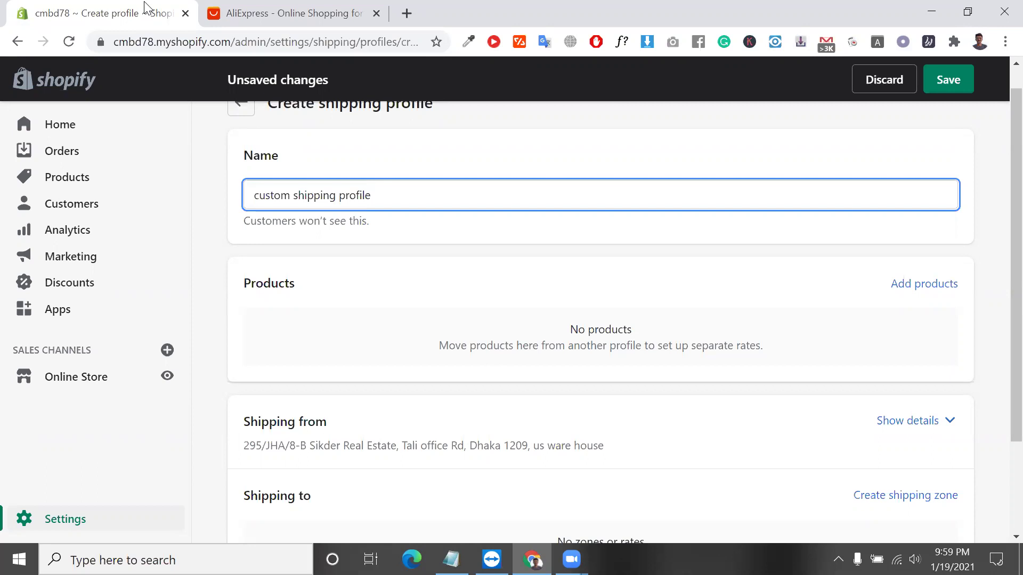
{"action": "left_click", "coordinate": [263, 12]}
{"action": "scroll", "coordinate": [418, 438], "scroll_direction": "down", "scroll_amount": 8}
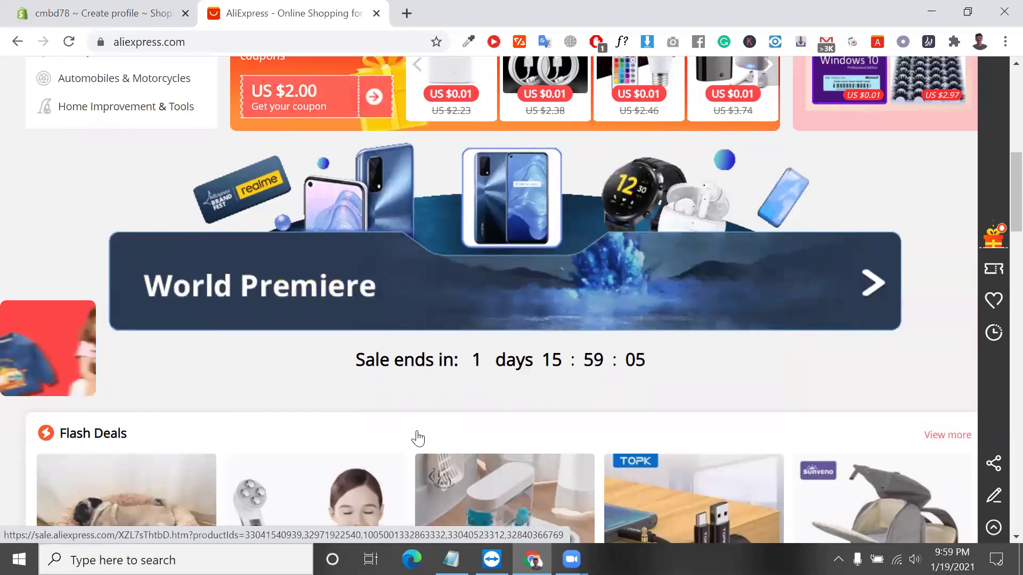
{"action": "scroll", "coordinate": [206, 202], "scroll_direction": "down", "scroll_amount": 7}
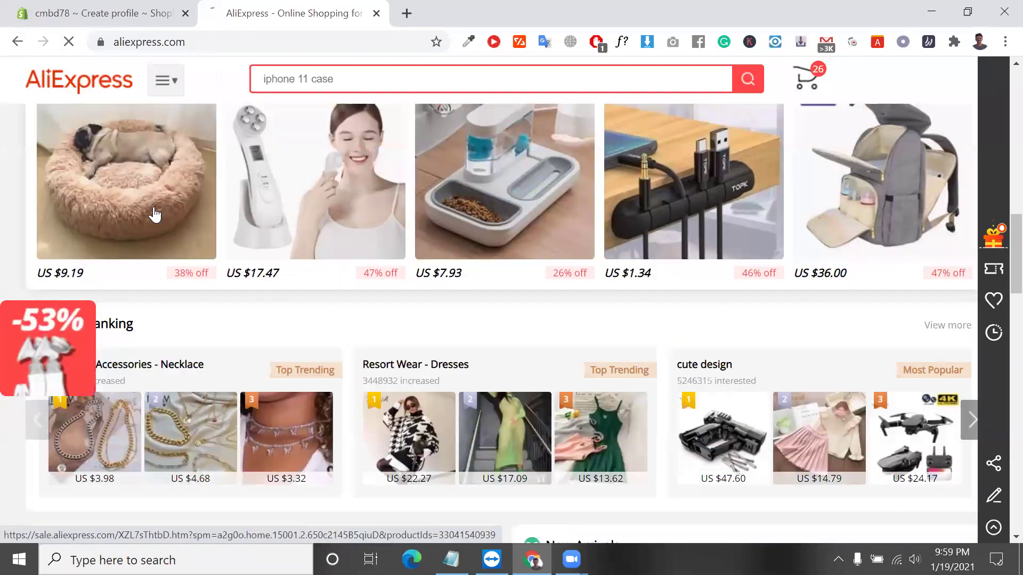
{"action": "left_click", "coordinate": [155, 215]}
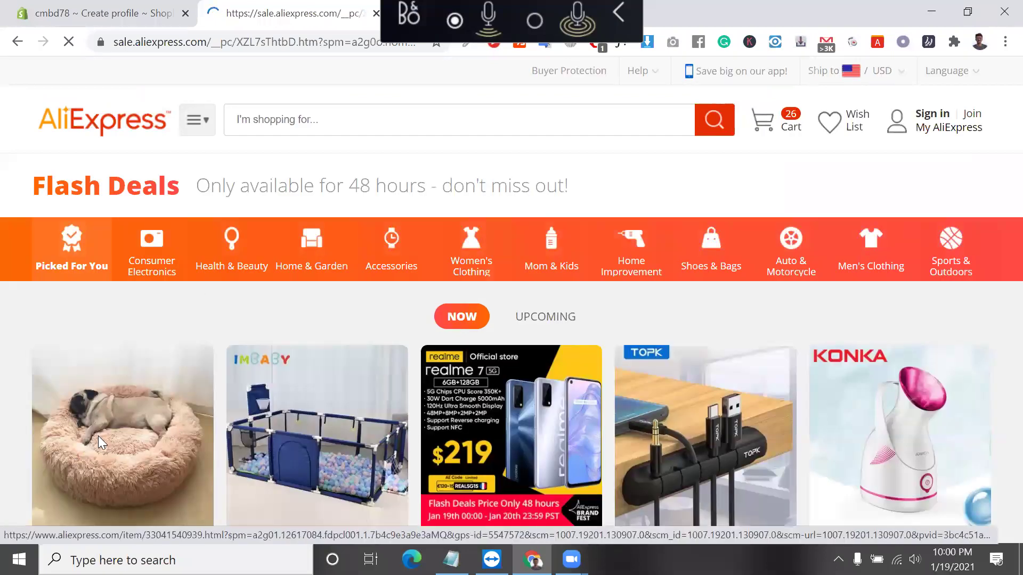
Open the Super Soft Pet Bed (pug bed) product page.
{"action": "left_click", "coordinate": [99, 437]}
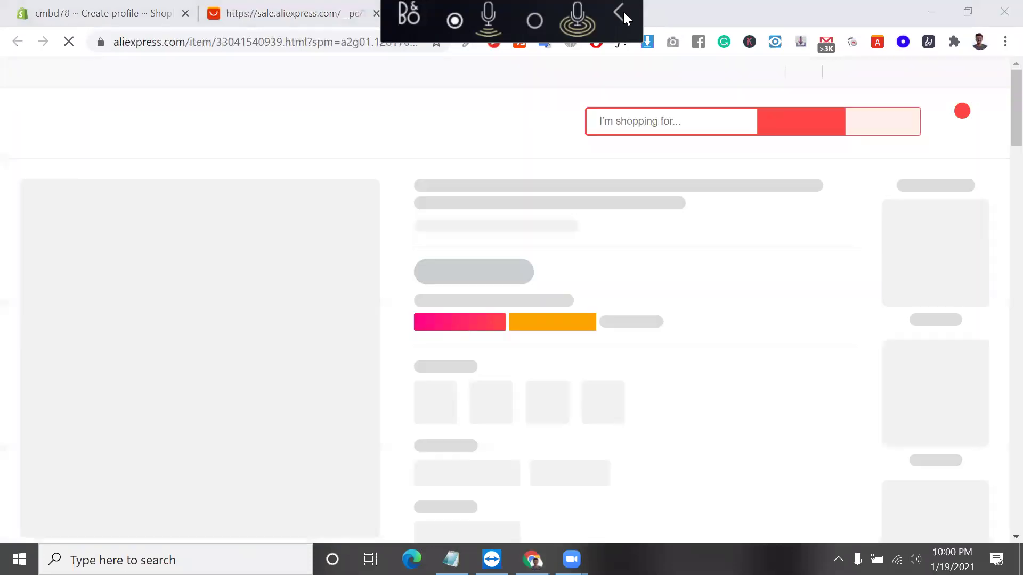
{"action": "left_click", "coordinate": [619, 12]}
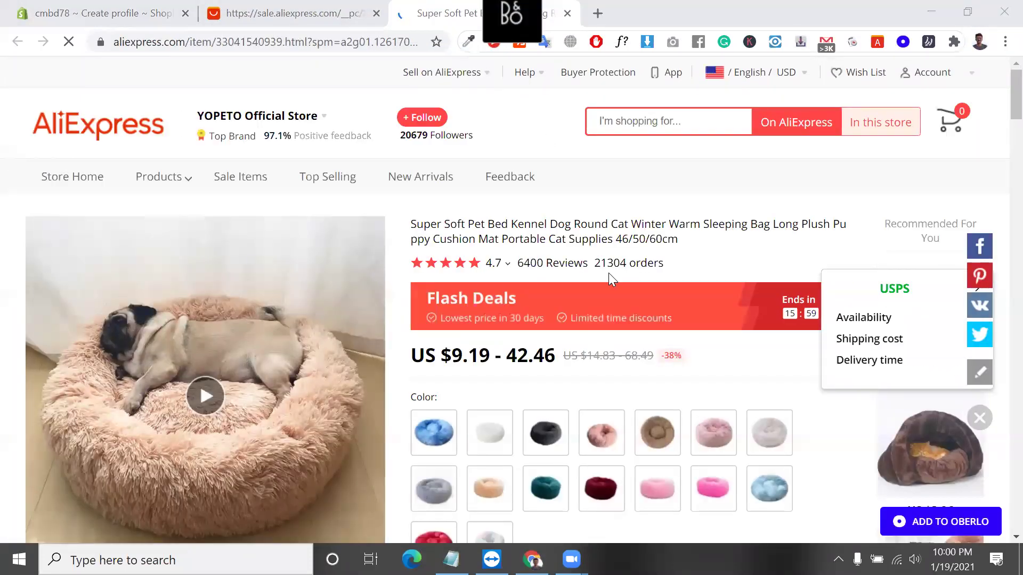
{"action": "scroll", "coordinate": [482, 391], "scroll_direction": "down", "scroll_amount": 4}
{"action": "scroll", "coordinate": [484, 392], "scroll_direction": "up", "scroll_amount": 2}
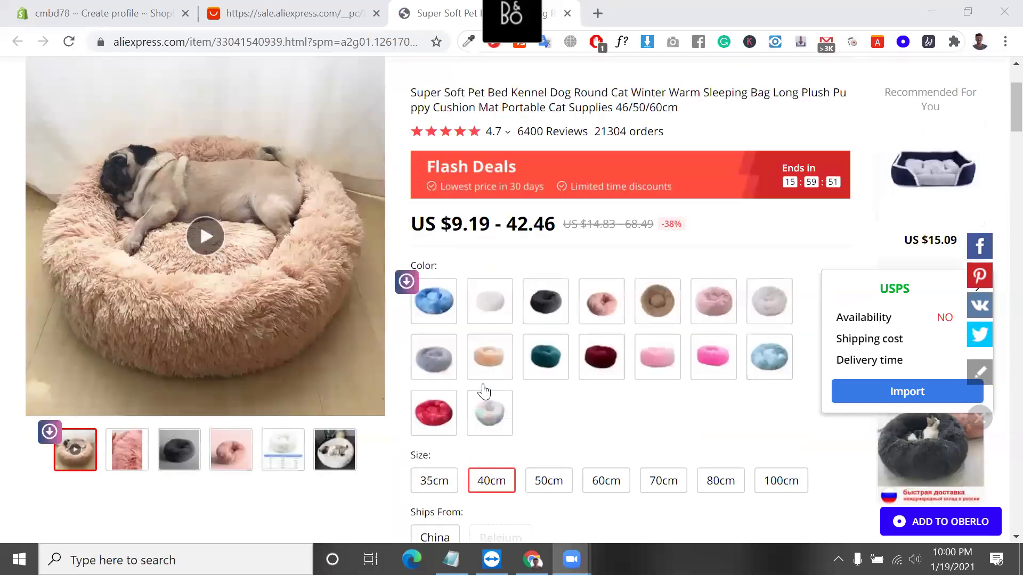
{"action": "scroll", "coordinate": [484, 392], "scroll_direction": "up", "scroll_amount": 3}
{"action": "scroll", "coordinate": [543, 363], "scroll_direction": "down", "scroll_amount": 4}
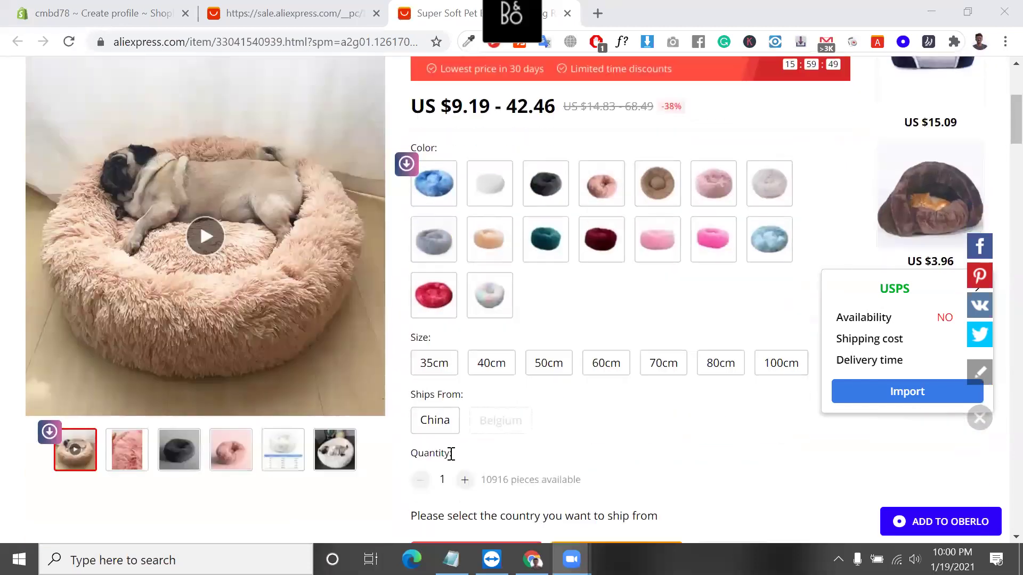
Choose Ships From China, 35cm size and apricot colour, then select the US $3.00 shipping.
{"action": "left_click", "coordinate": [434, 423]}
{"action": "left_click", "coordinate": [442, 362]}
{"action": "left_click", "coordinate": [442, 362]}
{"action": "left_click", "coordinate": [472, 253]}
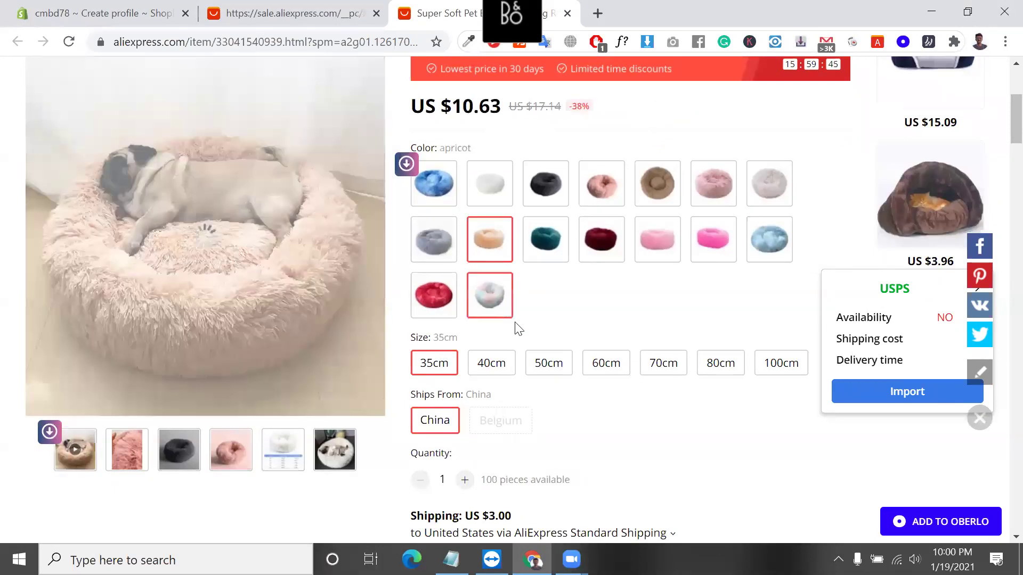
{"action": "scroll", "coordinate": [517, 341], "scroll_direction": "down", "scroll_amount": 3}
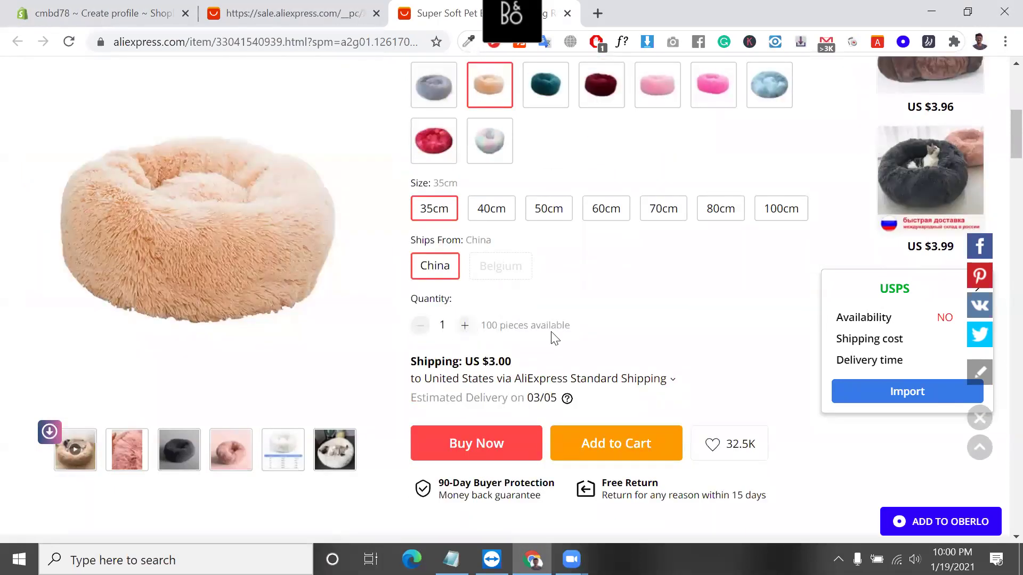
{"action": "triple_click", "coordinate": [501, 362]}
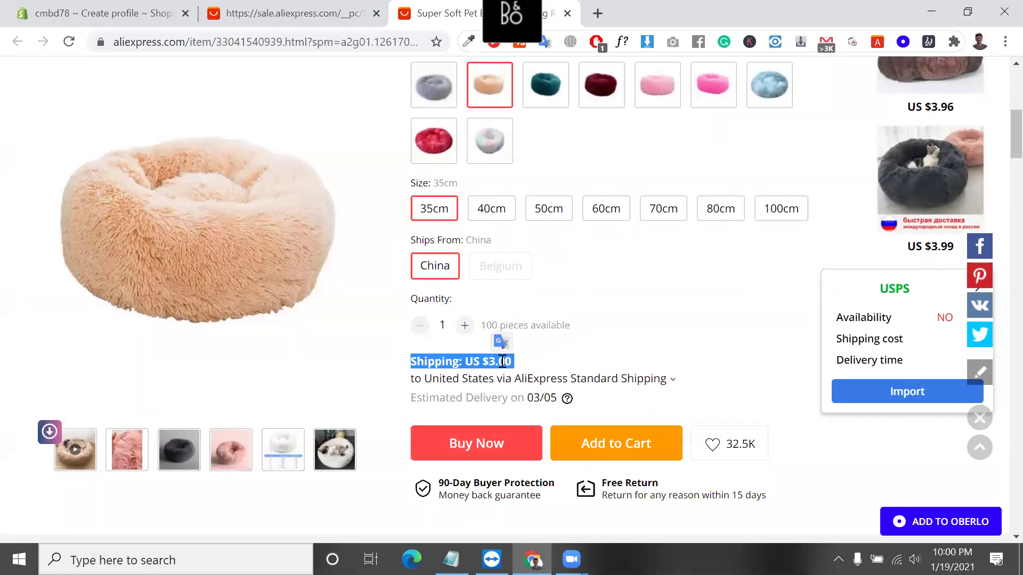
{"action": "double_click", "coordinate": [502, 361]}
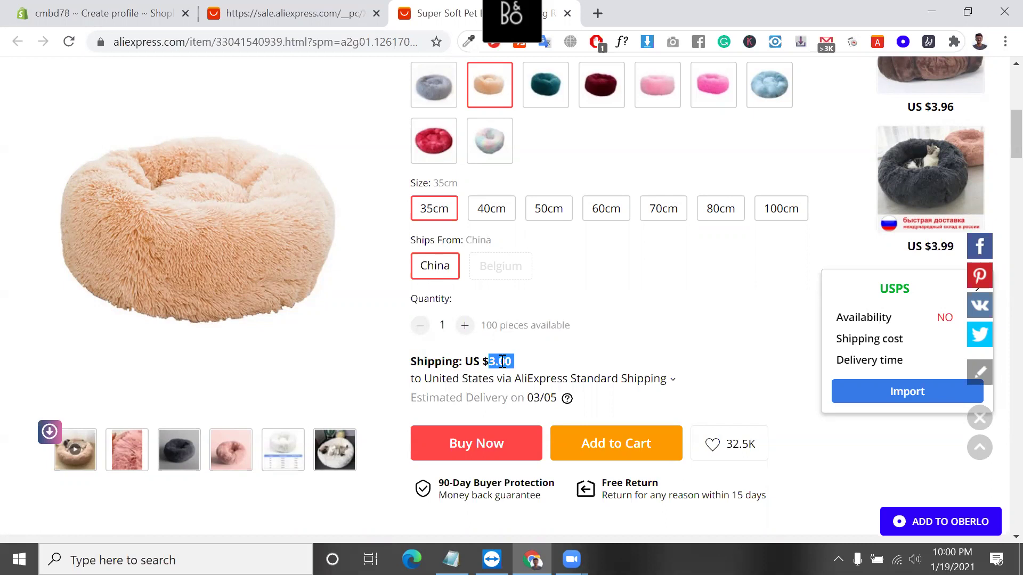
Add numbered lines '1.' and '2.' beneath the shipping profile note.
{"action": "left_click", "coordinate": [451, 559]}
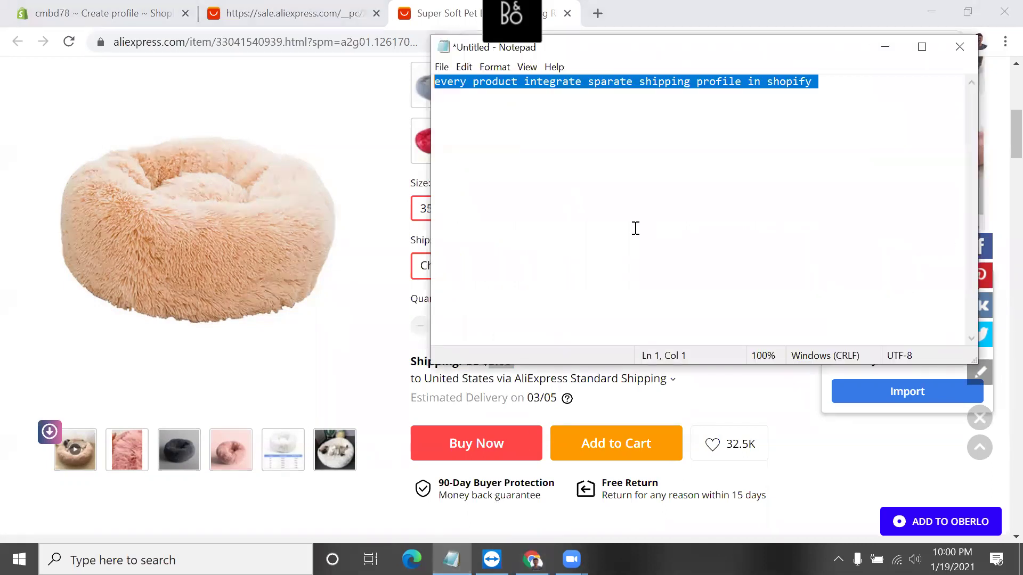
{"action": "left_click", "coordinate": [830, 90]}
{"action": "key", "text": "Return"}
{"action": "key", "text": "Return"}
{"action": "key", "text": "Return"}
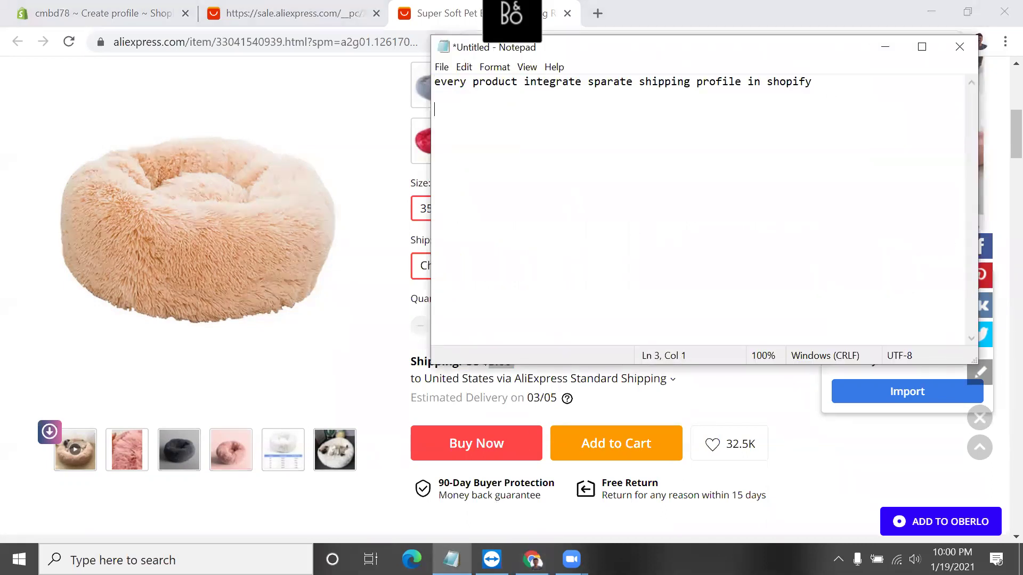
{"action": "type", "text": "1.."}
{"action": "key", "text": "BackSpace"}
{"action": "left_click", "coordinate": [691, 100]}
{"action": "key", "text": "ctrl+End"}
{"action": "key", "text": "shift+Left"}
{"action": "key", "text": "shift+Left"}
{"action": "key", "text": "shift+Left"}
{"action": "key", "text": "Right"}
{"action": "key", "text": "Return"}
{"action": "type", "text": "2."}
Select the 03/05 estimated delivery line and the US $10.63 price.
{"action": "triple_click", "coordinate": [479, 397]}
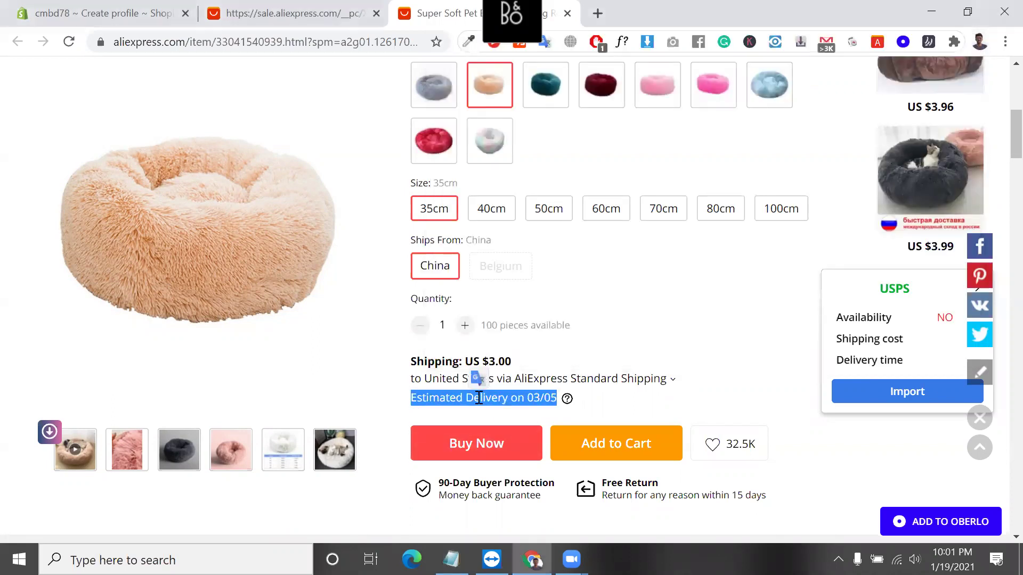
{"action": "scroll", "coordinate": [477, 261], "scroll_direction": "up", "scroll_amount": 5}
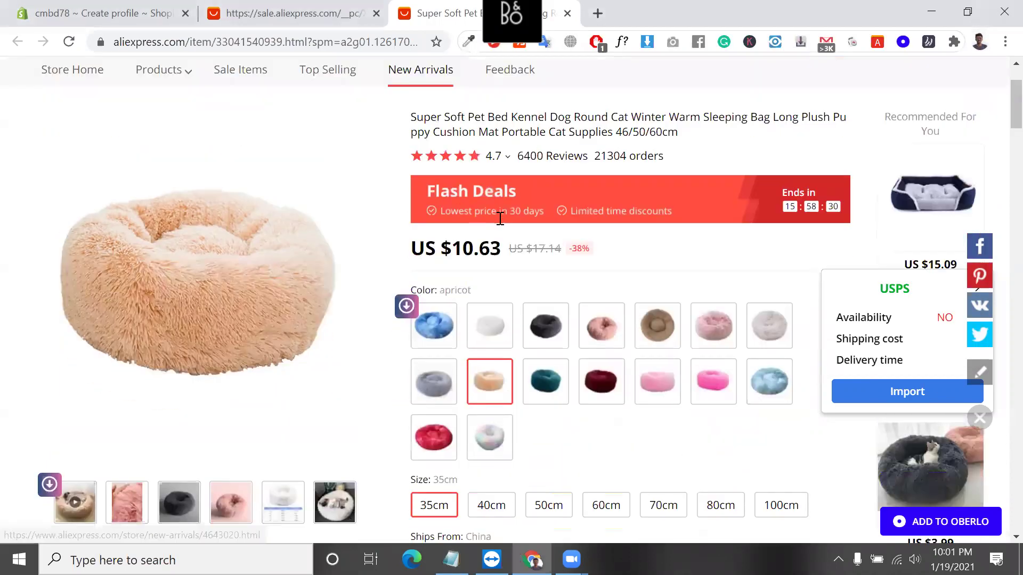
{"action": "scroll", "coordinate": [500, 218], "scroll_direction": "down", "scroll_amount": 1}
{"action": "double_click", "coordinate": [482, 222]}
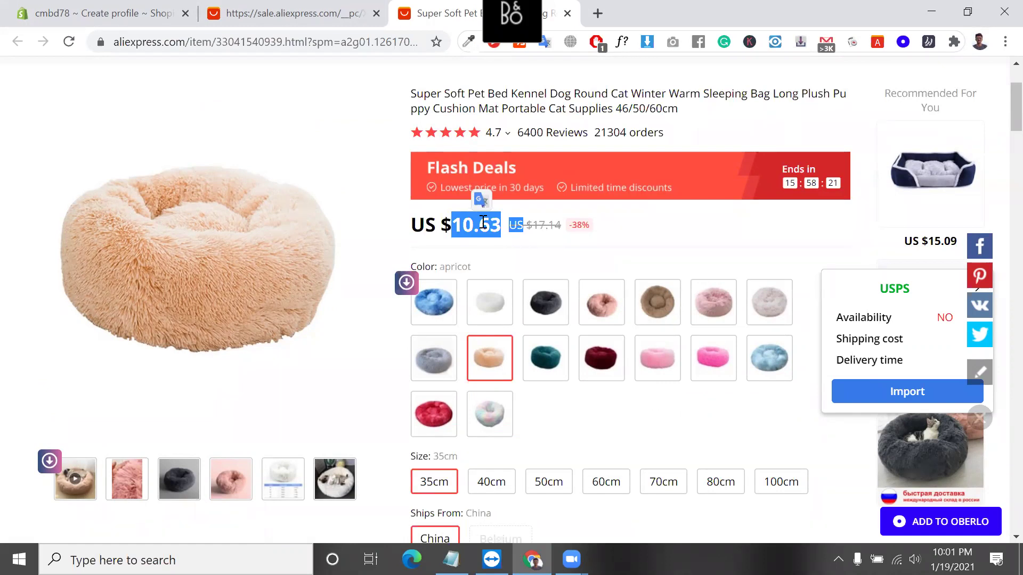
Move the Shopify tab after the AliExpress tabs and save the 'custom shipping profile' shipping profile.
{"action": "left_click", "coordinate": [128, 8]}
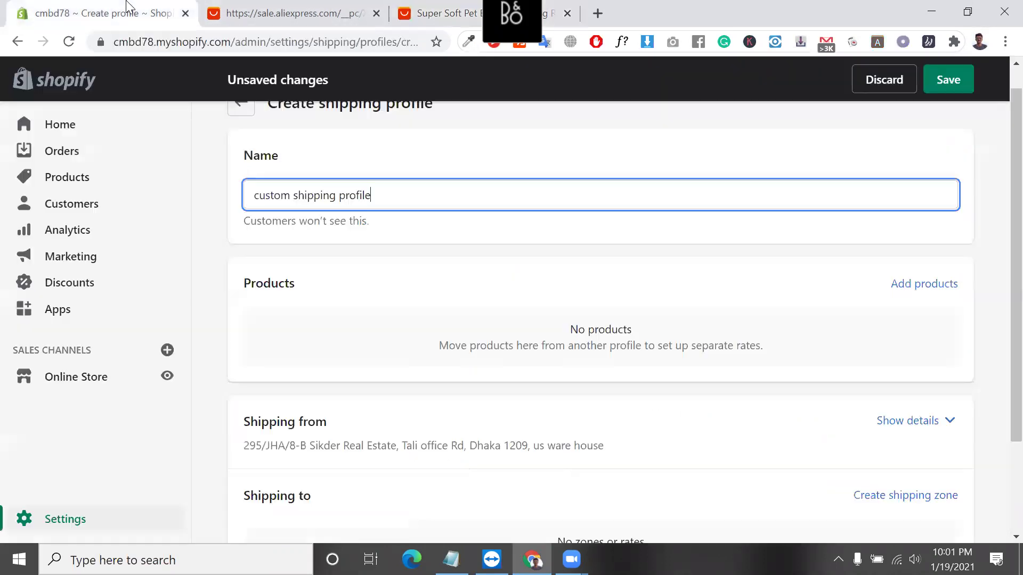
{"action": "left_click_drag", "start_coordinate": [128, 7], "coordinate": [463, 6]}
{"action": "left_click", "coordinate": [426, 198]}
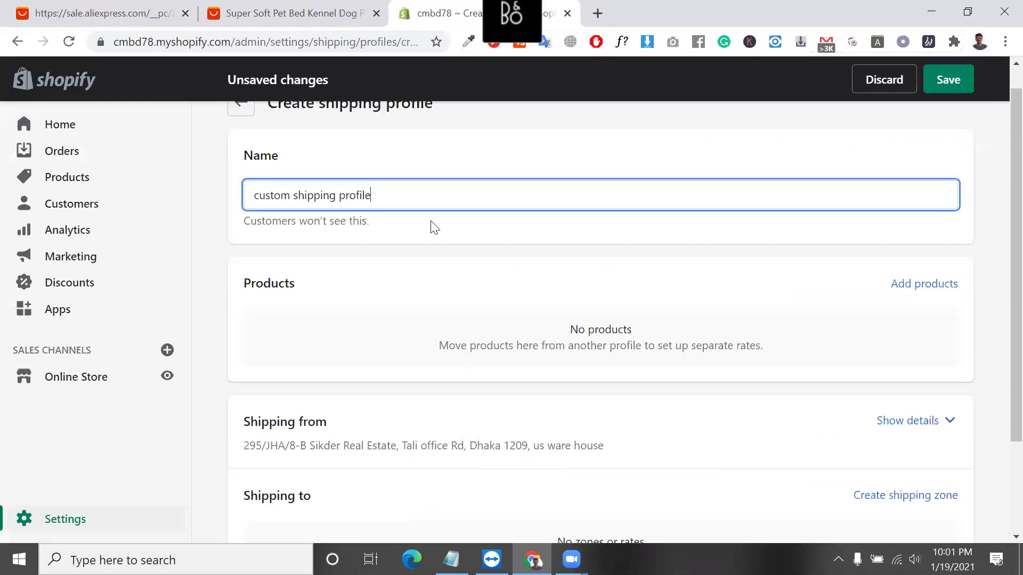
{"action": "triple_click", "coordinate": [393, 203]}
{"action": "scroll", "coordinate": [456, 365], "scroll_direction": "down", "scroll_amount": 2}
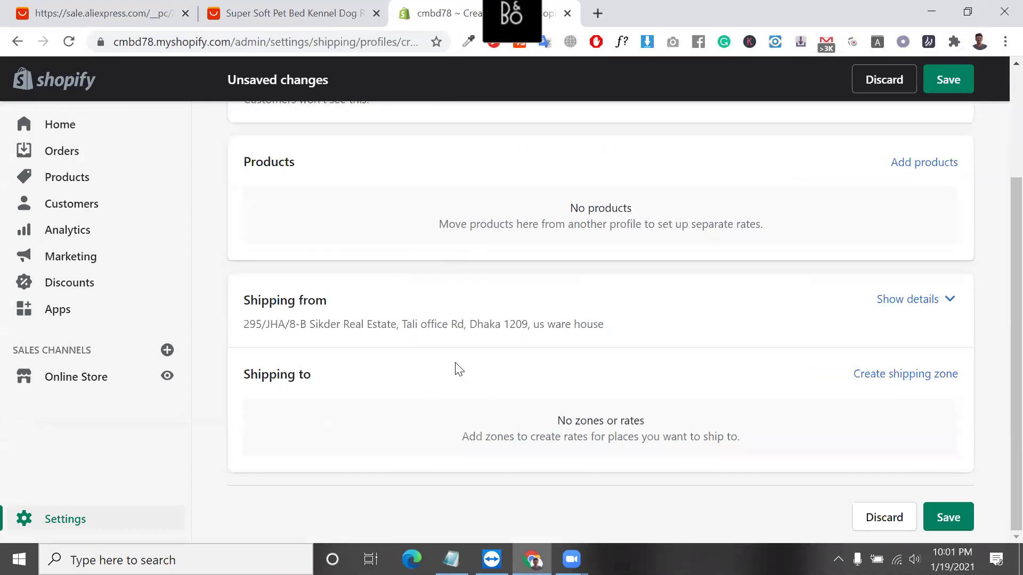
{"action": "left_click", "coordinate": [948, 517]}
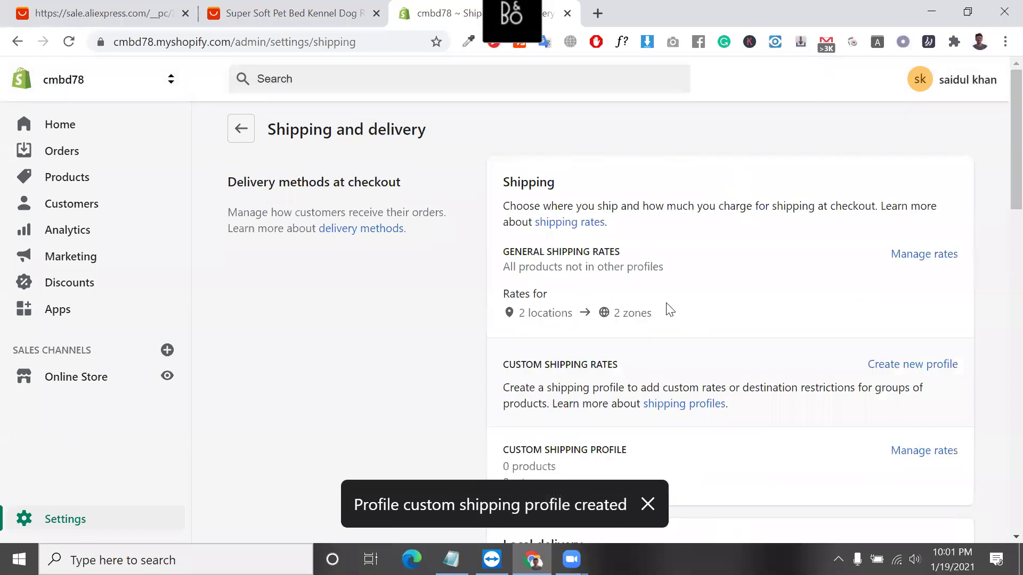
Reload Shipping and delivery and open Manage rates for the General shipping profile.
{"action": "double_click", "coordinate": [577, 249]}
{"action": "key", "text": "F5"}
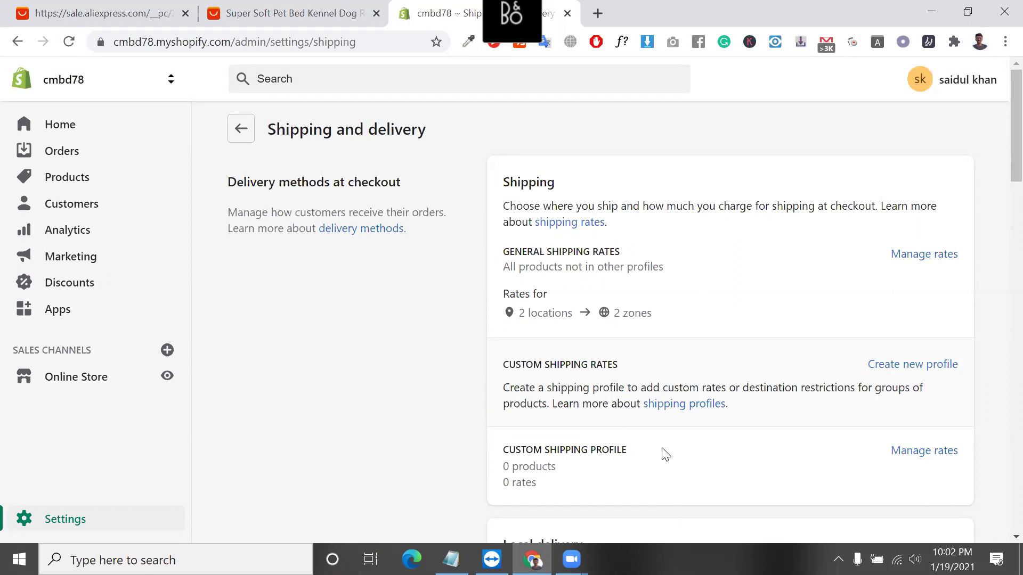
{"action": "triple_click", "coordinate": [590, 446]}
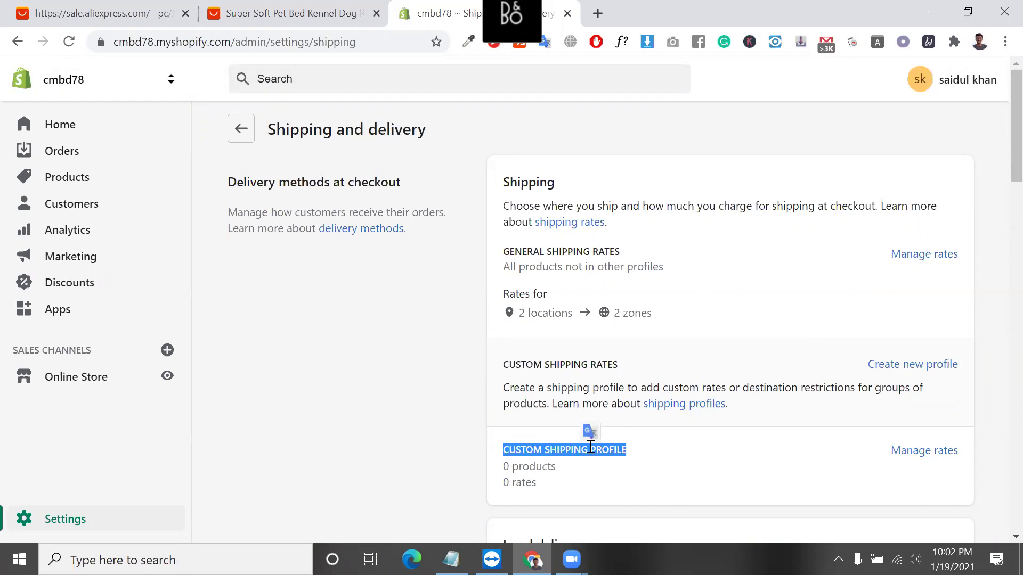
{"action": "double_click", "coordinate": [609, 252]}
{"action": "left_click", "coordinate": [608, 252]}
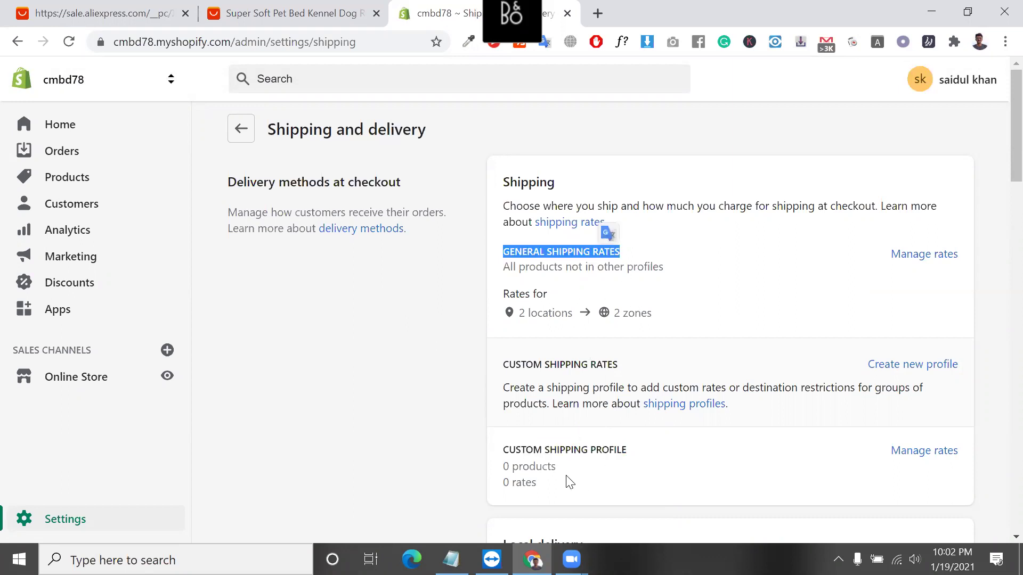
{"action": "triple_click", "coordinate": [547, 450]}
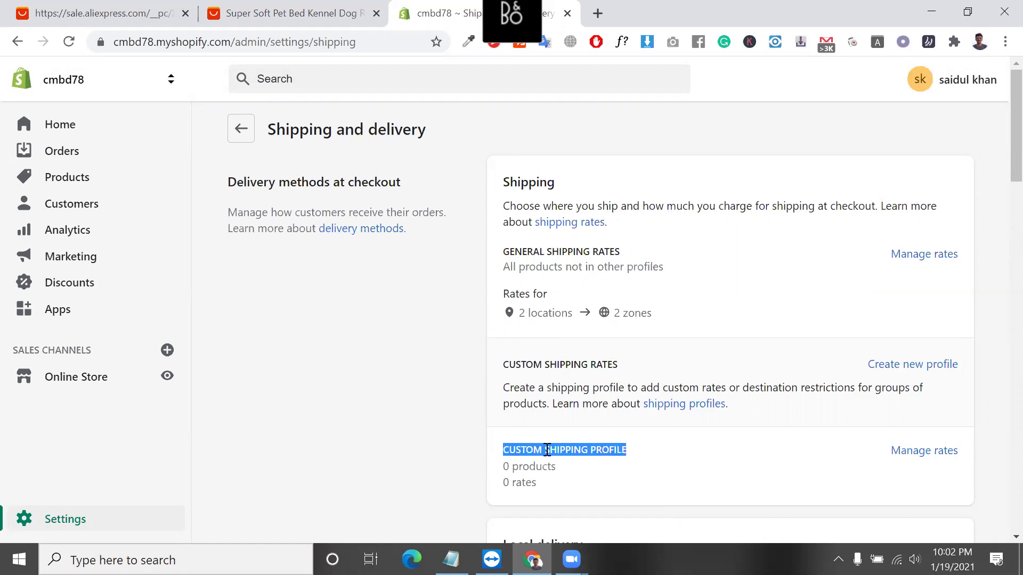
{"action": "scroll", "coordinate": [547, 450], "scroll_direction": "down", "scroll_amount": 2}
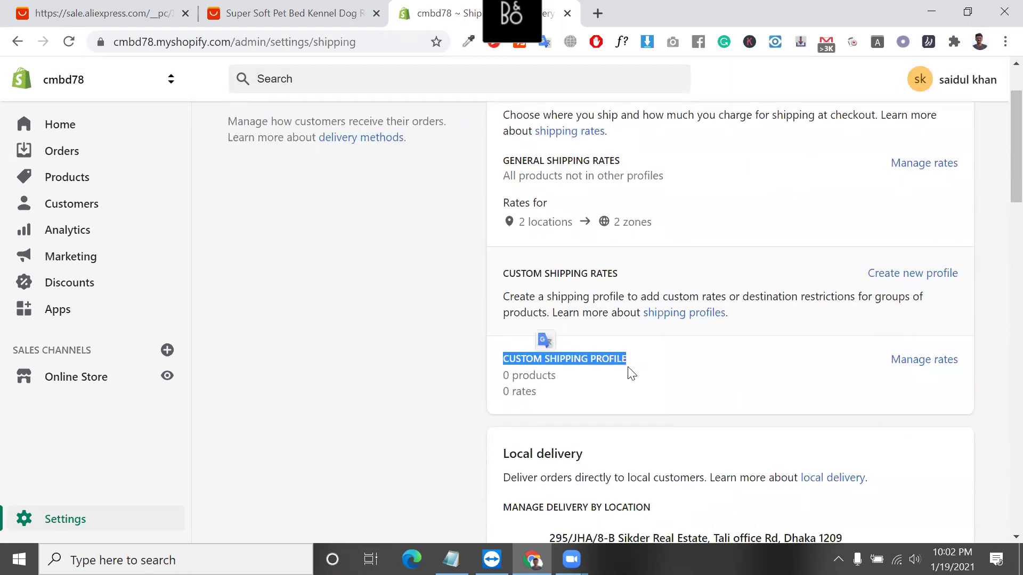
{"action": "triple_click", "coordinate": [588, 360]}
{"action": "triple_click", "coordinate": [588, 360]}
{"action": "scroll", "coordinate": [588, 360], "scroll_direction": "up", "scroll_amount": 2}
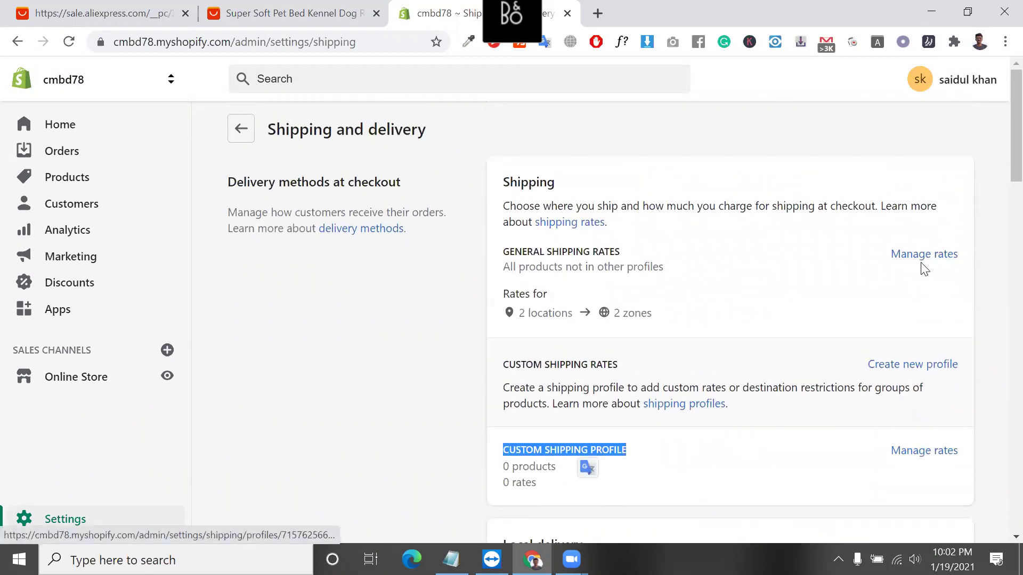
{"action": "left_click", "coordinate": [933, 255]}
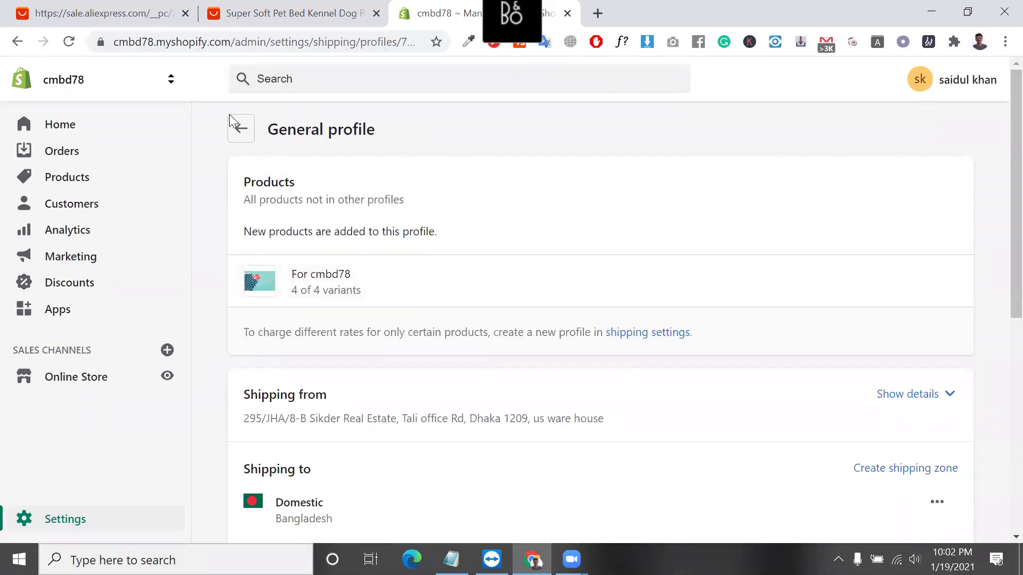
Go to the store's Apps page and launch the Shopify App Store in a new tab.
{"action": "left_click", "coordinate": [61, 324]}
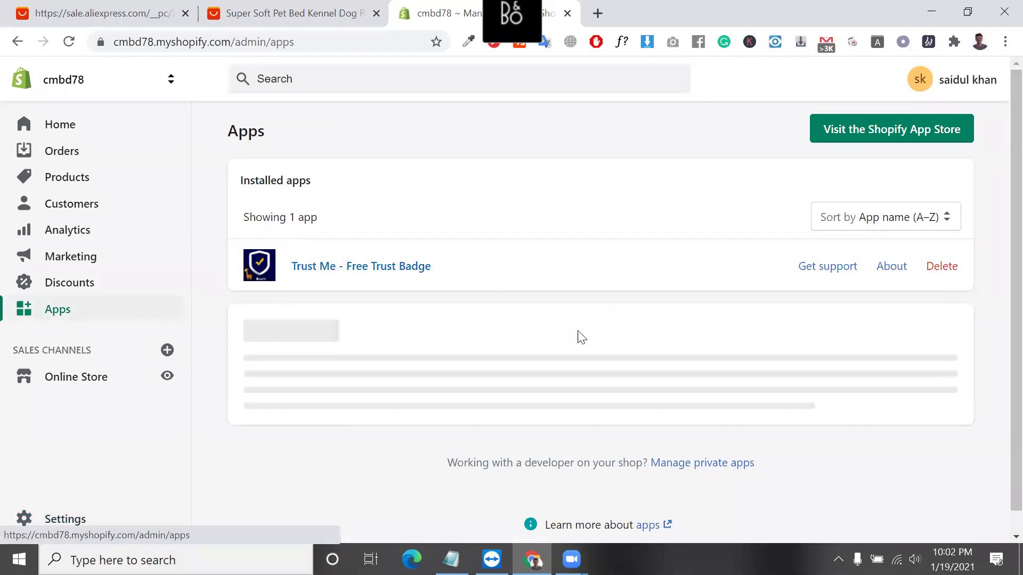
{"action": "left_click", "coordinate": [869, 111]}
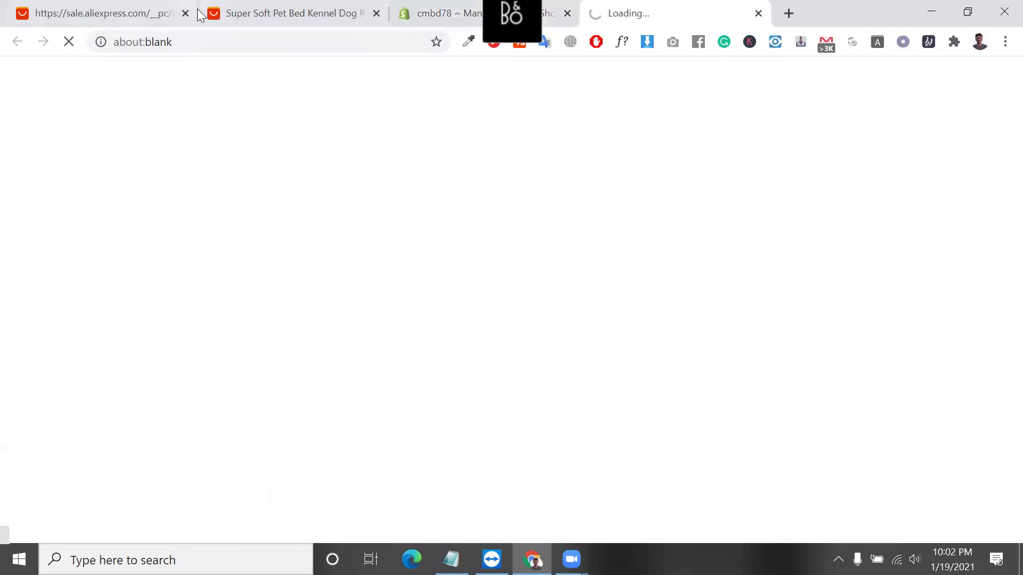
Search the App Store for 'oberlo' and add Oberlo - Dropshipping App to the store.
{"action": "left_click", "coordinate": [208, 40]}
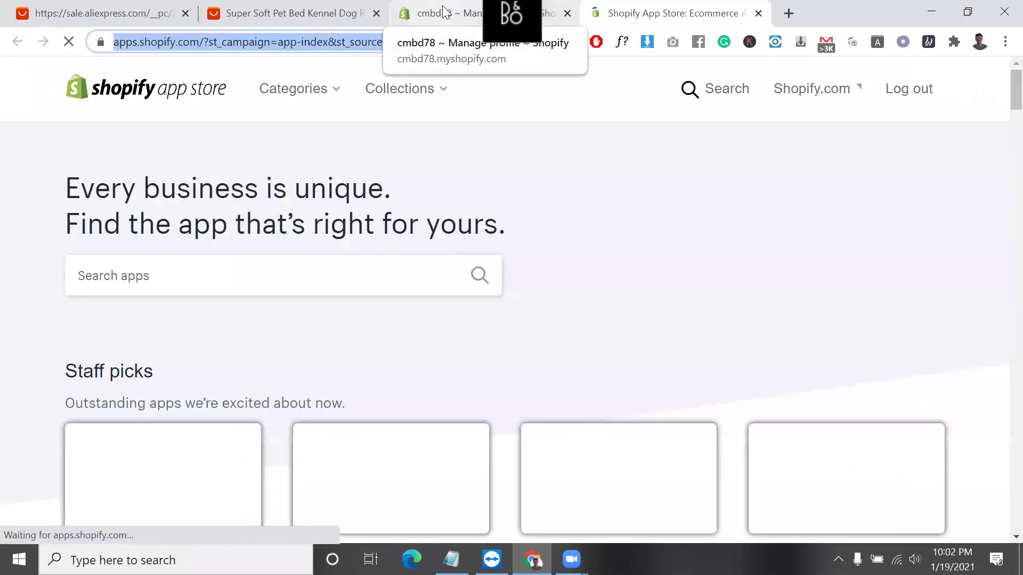
{"action": "scroll", "coordinate": [333, 343], "scroll_direction": "down", "scroll_amount": 2}
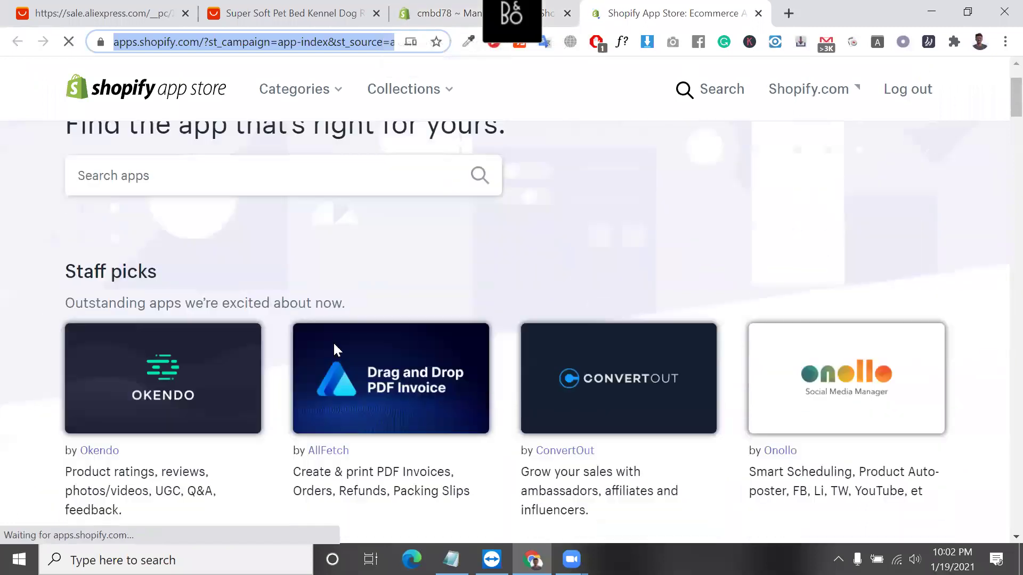
{"action": "left_click", "coordinate": [257, 177]}
{"action": "type", "text": "oberlo"}
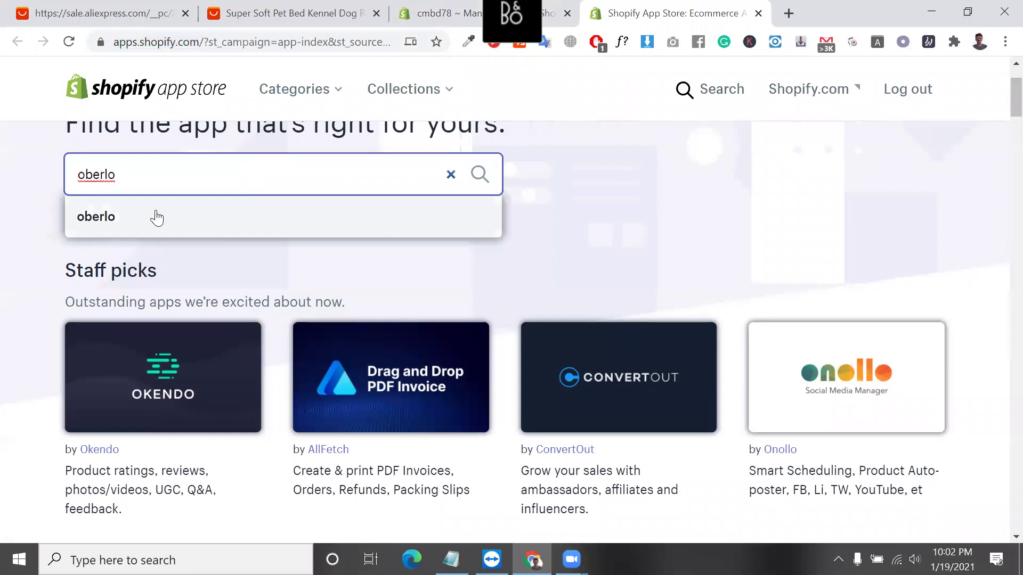
{"action": "left_click", "coordinate": [155, 216]}
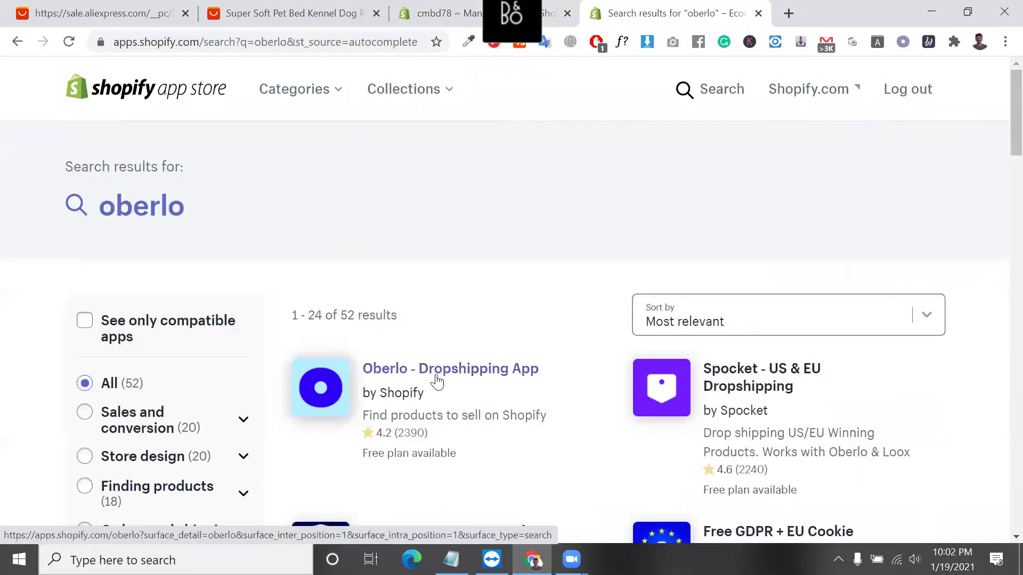
{"action": "left_click", "coordinate": [436, 379]}
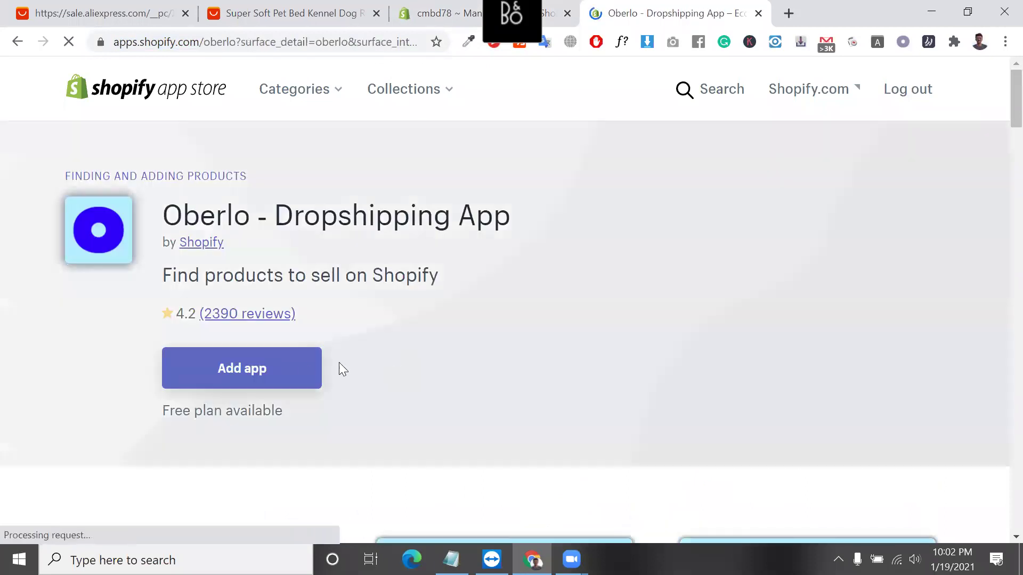
{"action": "left_click", "coordinate": [298, 368]}
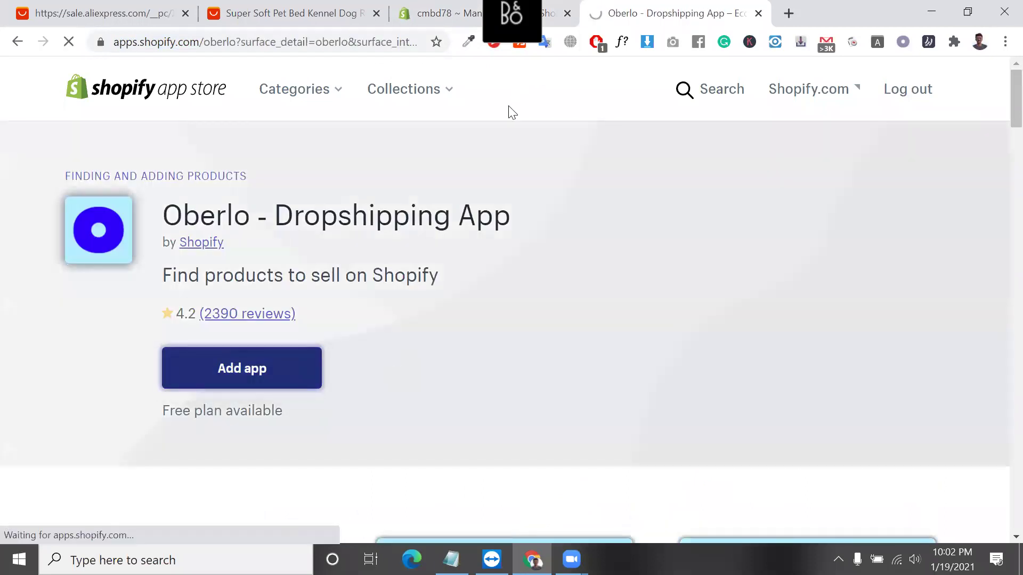
Close the pet bed and AliExpress sale tabs, returning to the Oberlo listing.
{"action": "left_click", "coordinate": [378, 15]}
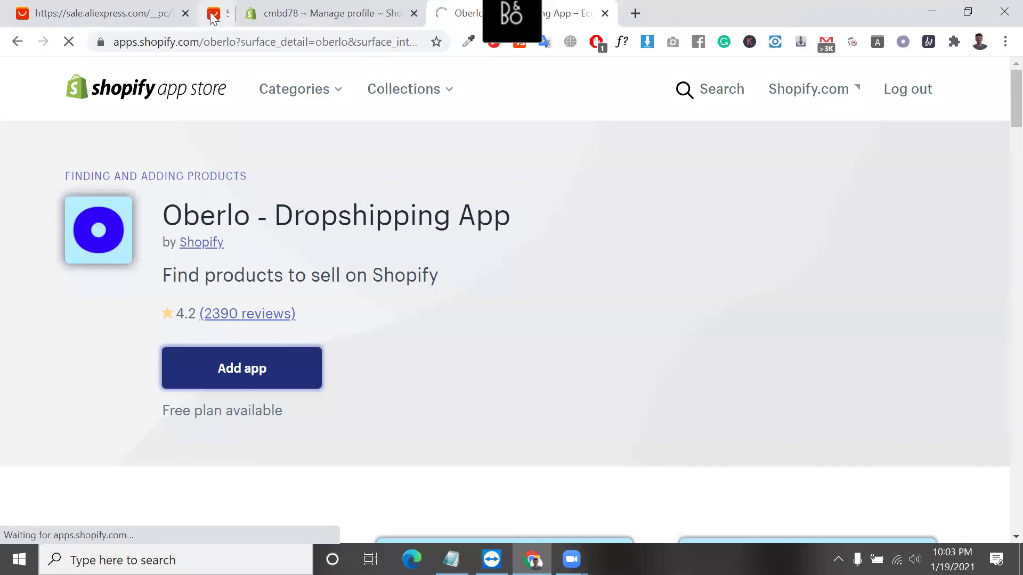
{"action": "left_click", "coordinate": [185, 14]}
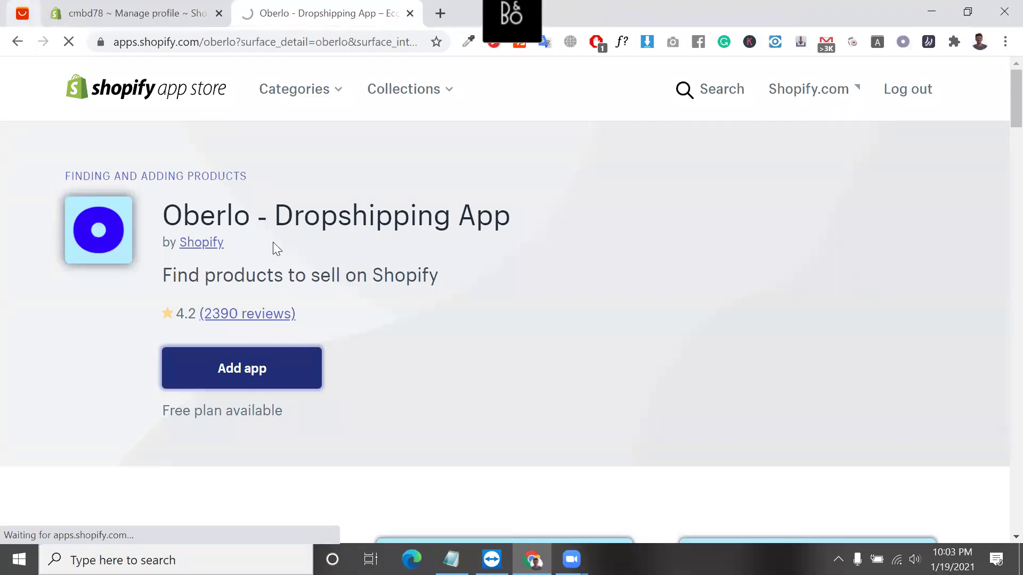
{"action": "left_click", "coordinate": [108, 7]}
{"action": "left_click", "coordinate": [287, 13]}
{"action": "triple_click", "coordinate": [368, 205]}
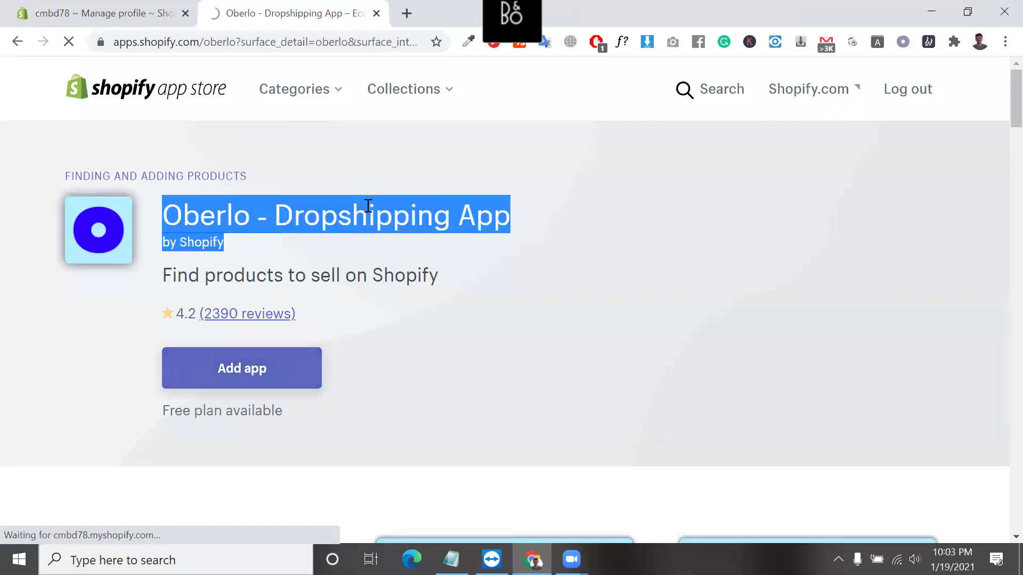
{"action": "scroll", "coordinate": [367, 210], "scroll_direction": "down", "scroll_amount": 6}
{"action": "scroll", "coordinate": [367, 209], "scroll_direction": "up", "scroll_amount": 6}
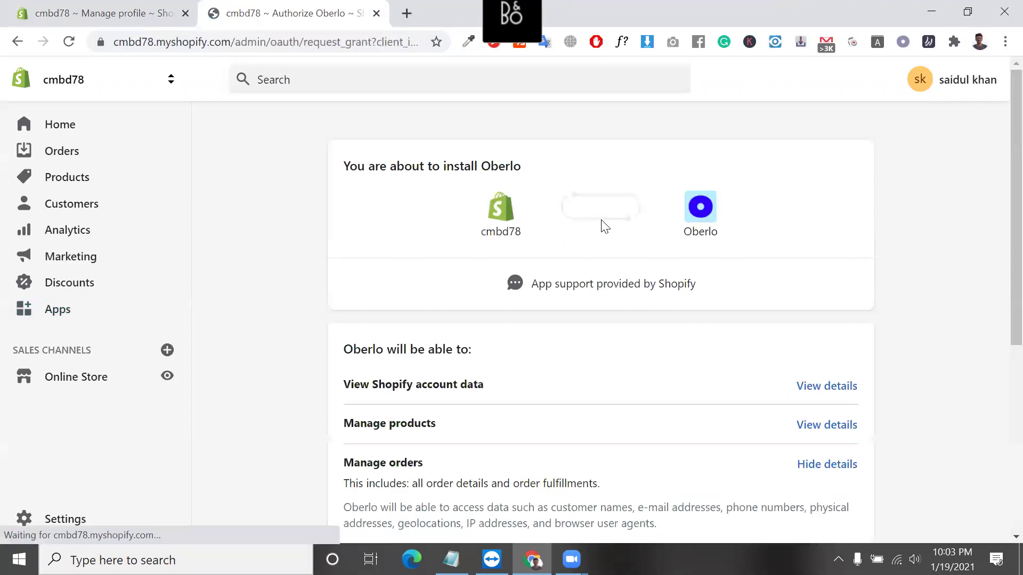
Confirm Install app on the Authorize Oberlo page.
{"action": "scroll", "coordinate": [544, 415], "scroll_direction": "down", "scroll_amount": 6}
{"action": "left_click", "coordinate": [826, 426]}
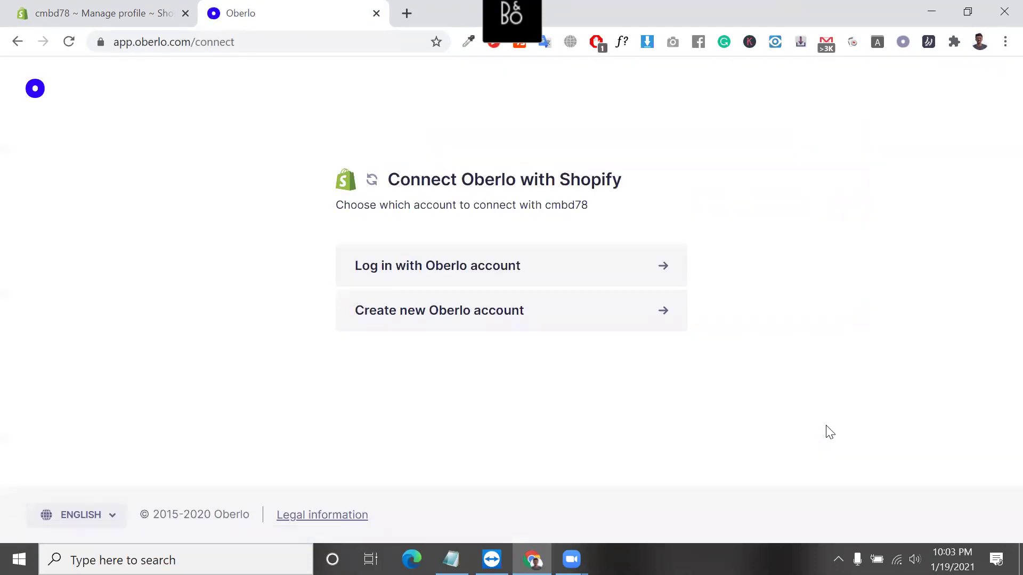
Log in with the saved Oberlo credentials, then go to creating a new Oberlo account instead.
{"action": "left_click", "coordinate": [506, 281]}
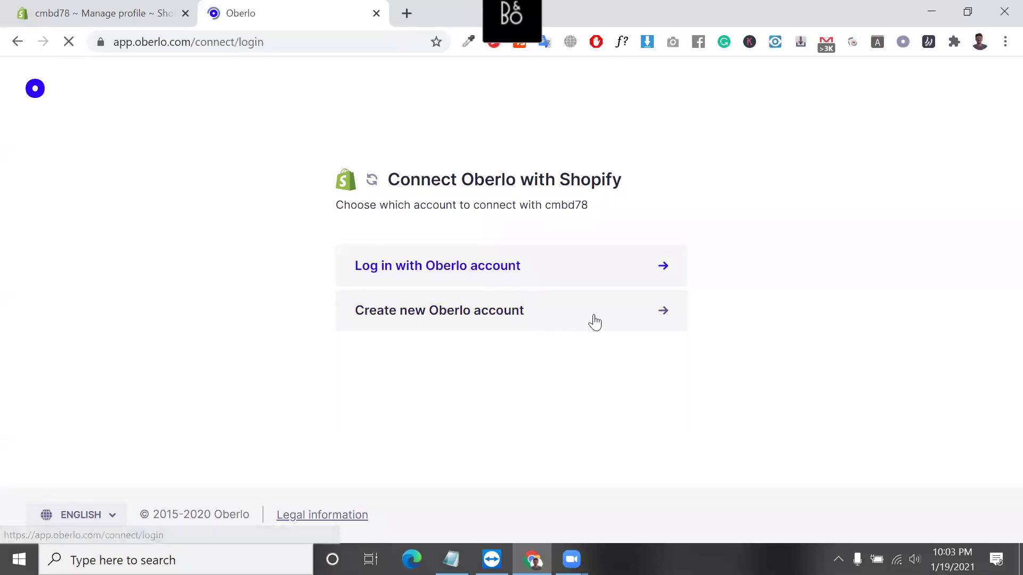
{"action": "left_click", "coordinate": [397, 265]}
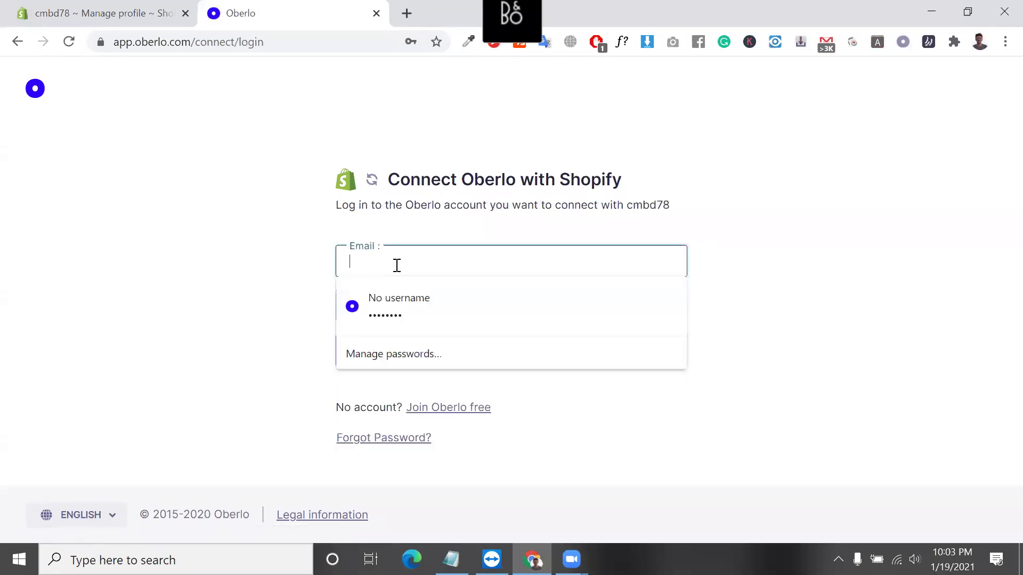
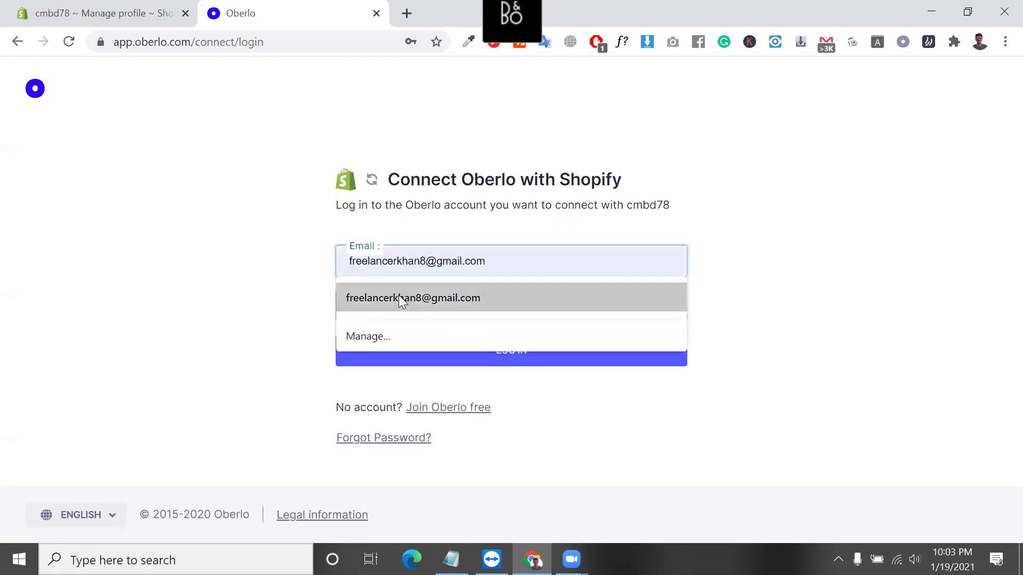
{"action": "left_click", "coordinate": [398, 295]}
{"action": "left_click", "coordinate": [427, 359]}
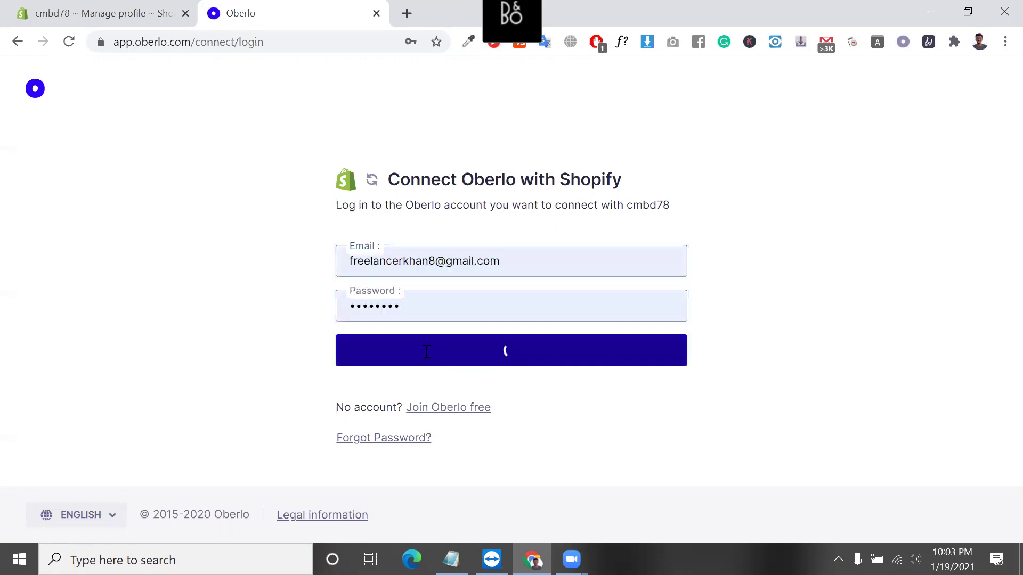
{"action": "double_click", "coordinate": [414, 386]}
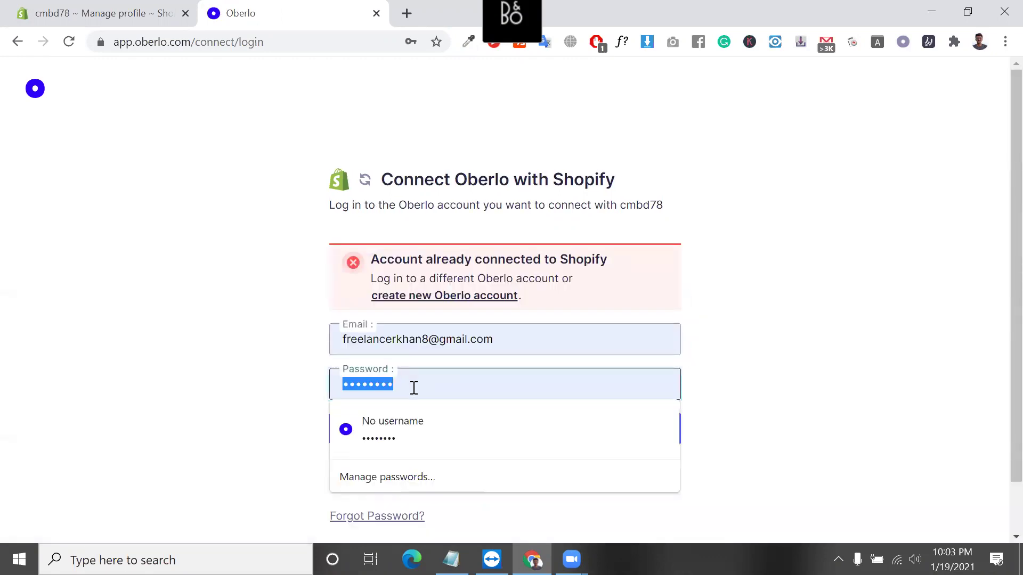
{"action": "left_click", "coordinate": [490, 297]}
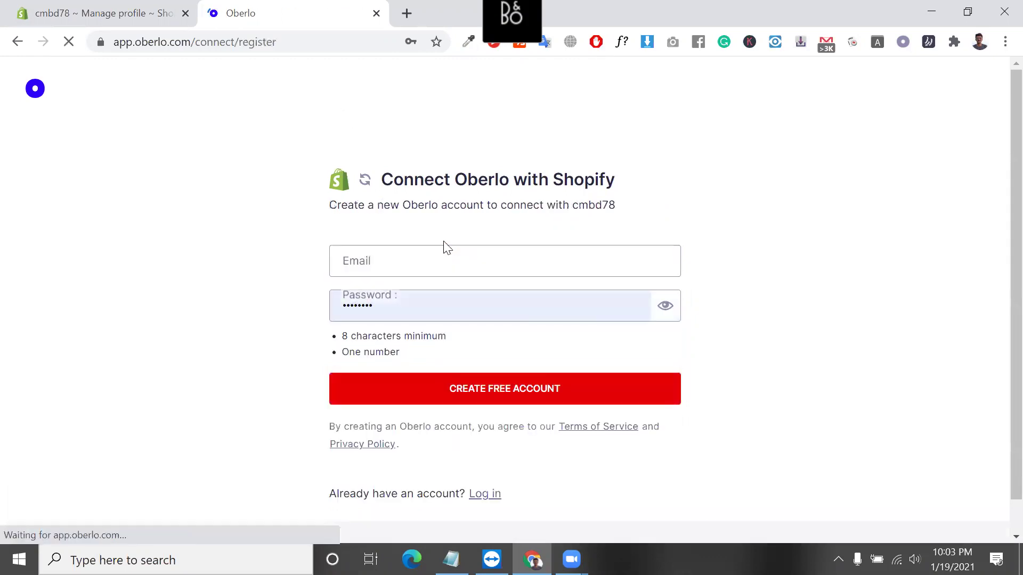
Switch to another Chrome profile, opening its window on the New Tab page.
{"action": "left_click", "coordinate": [401, 262]}
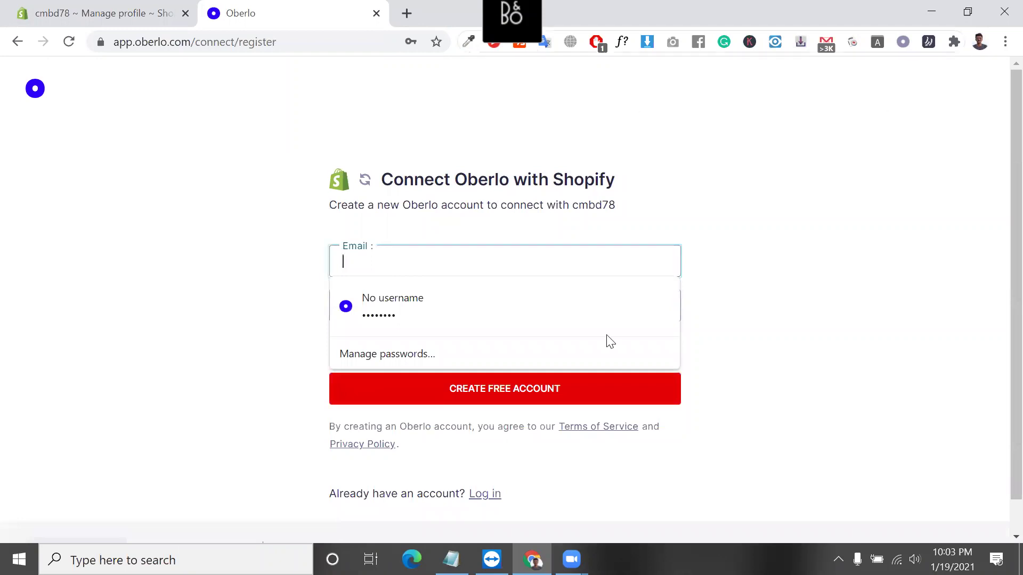
{"action": "left_click", "coordinate": [979, 41]}
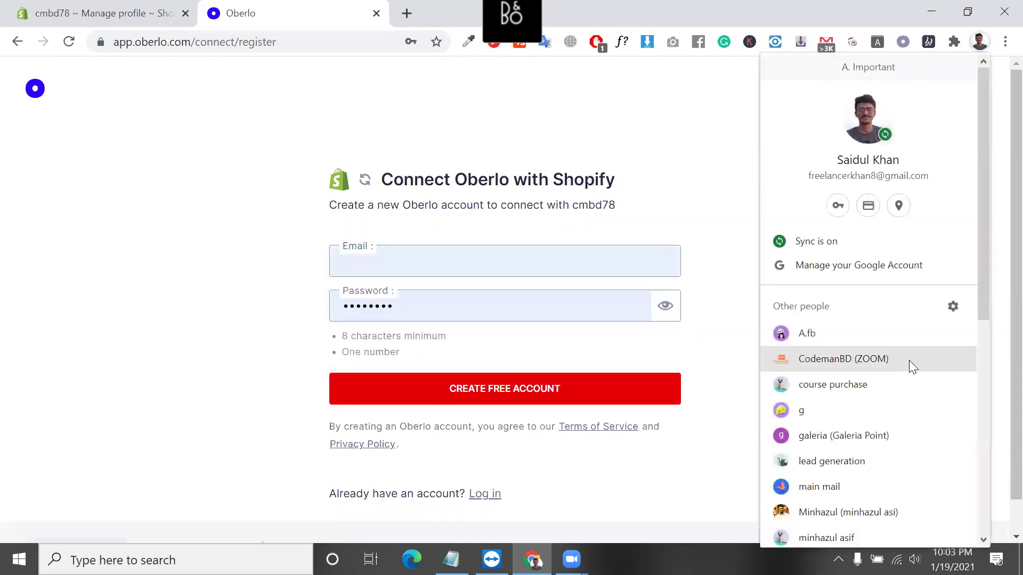
{"action": "scroll", "coordinate": [909, 360], "scroll_direction": "down", "scroll_amount": 8}
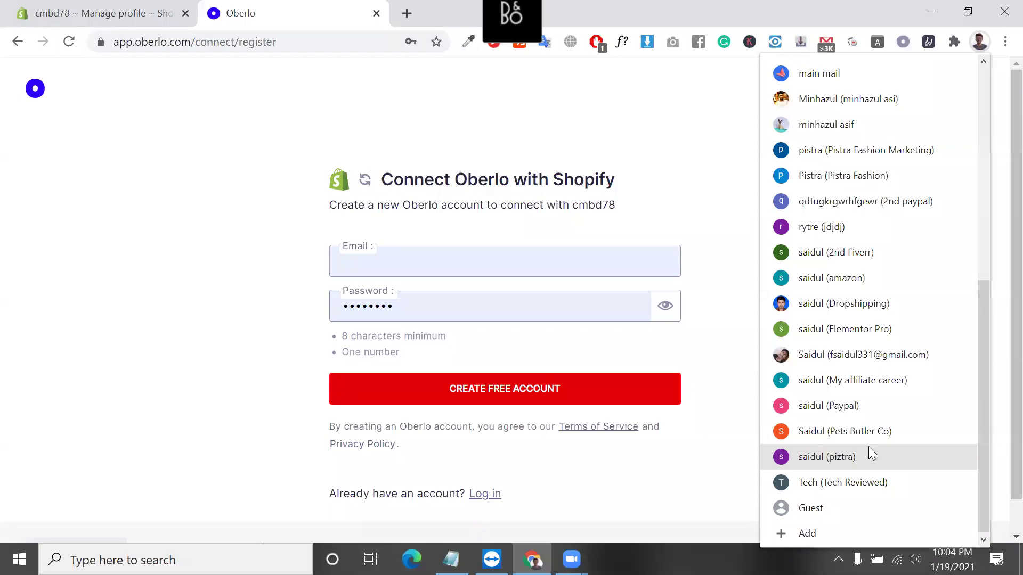
{"action": "left_click", "coordinate": [857, 188]}
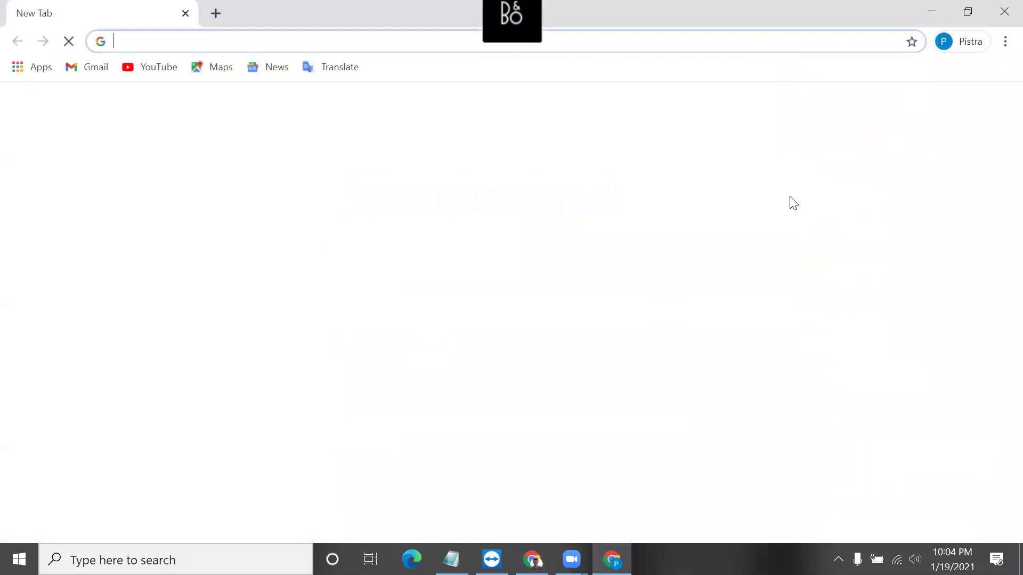
Copy the signed-in Google account's e-mail address and return to the Oberlo sign-up window.
{"action": "left_click", "coordinate": [82, 67]}
{"action": "left_click", "coordinate": [992, 112]}
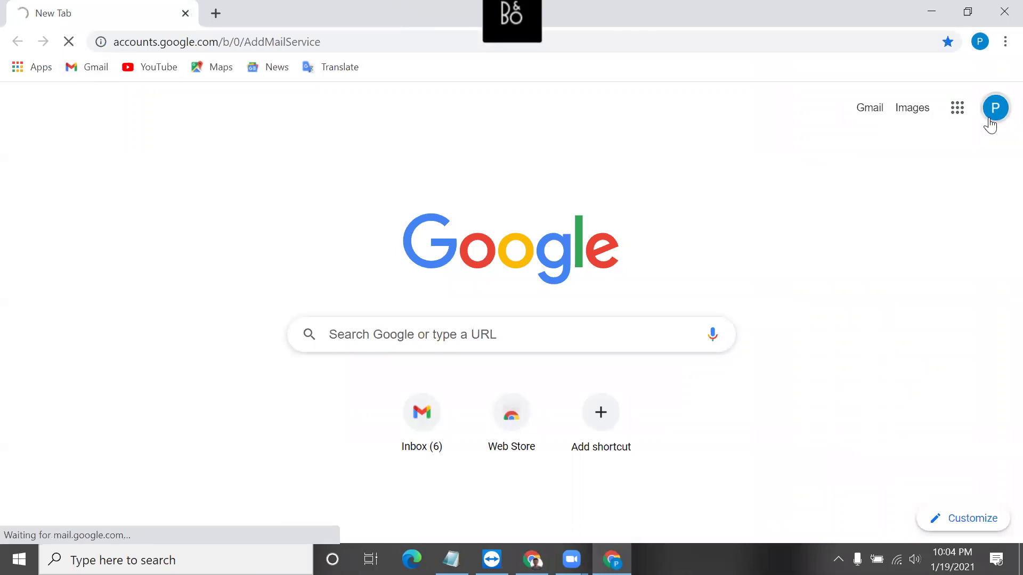
{"action": "triple_click", "coordinate": [859, 247]}
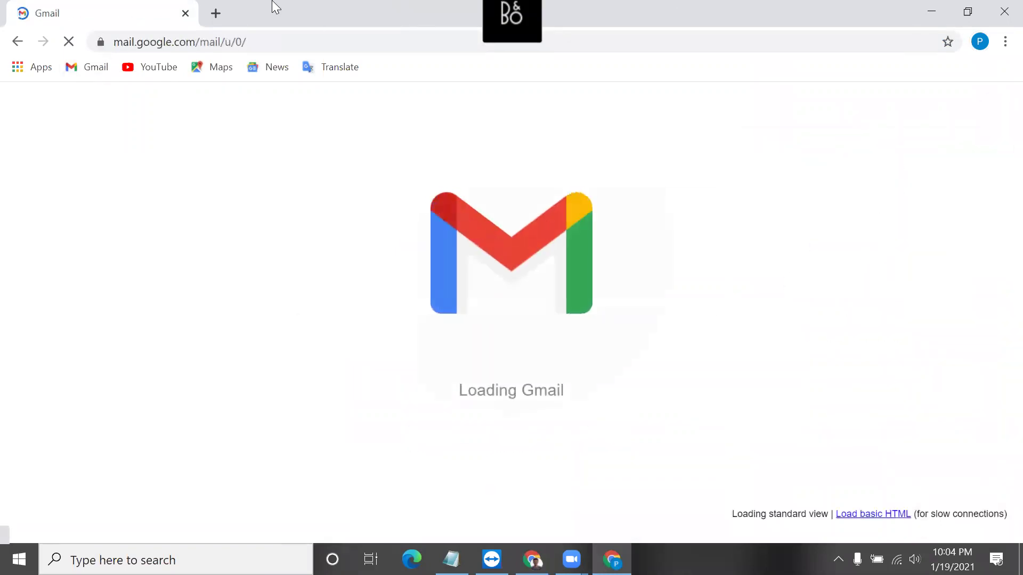
{"action": "left_click", "coordinate": [215, 13]}
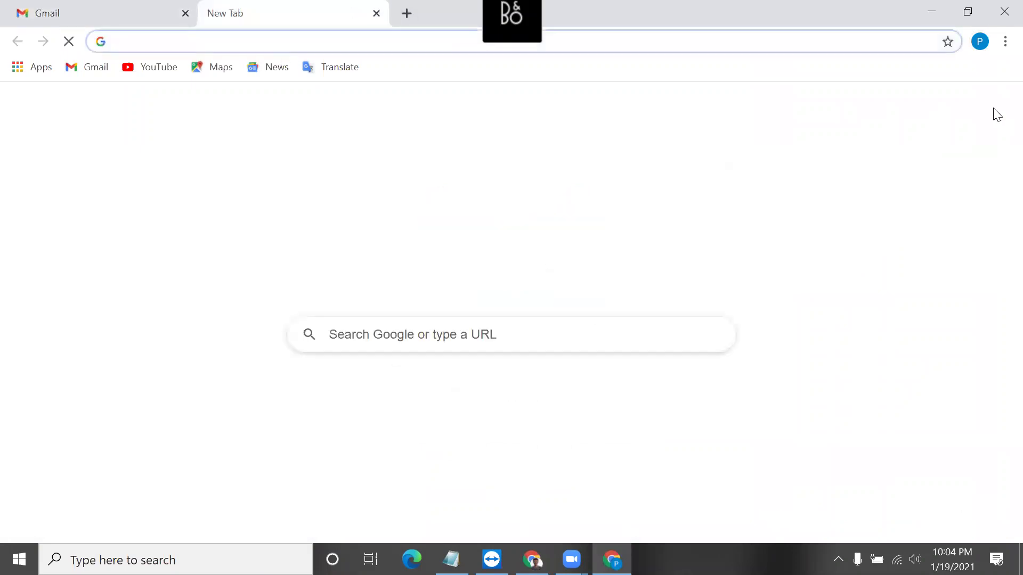
{"action": "left_click", "coordinate": [995, 107]}
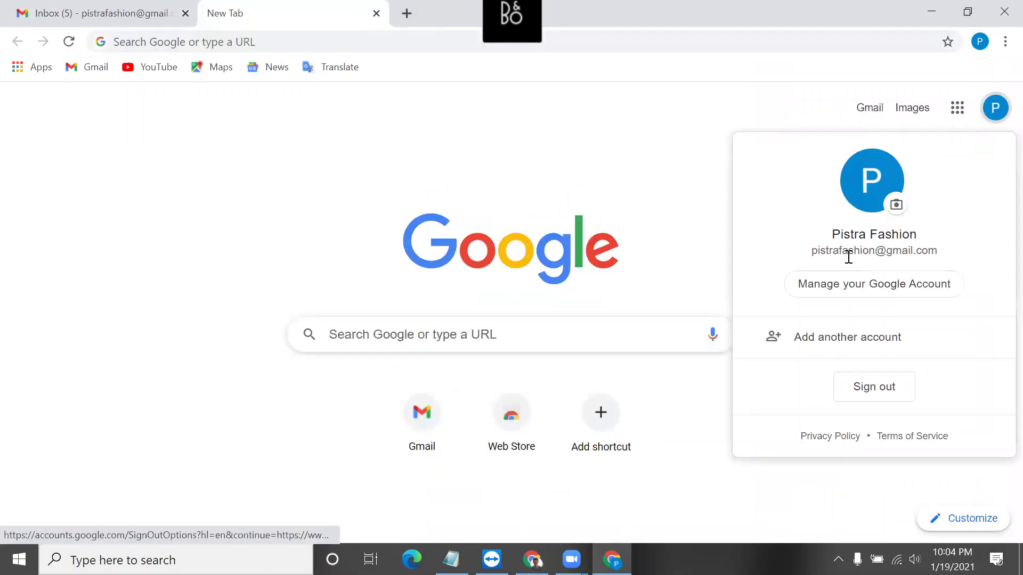
{"action": "triple_click", "coordinate": [850, 251]}
{"action": "right_click", "coordinate": [851, 261]}
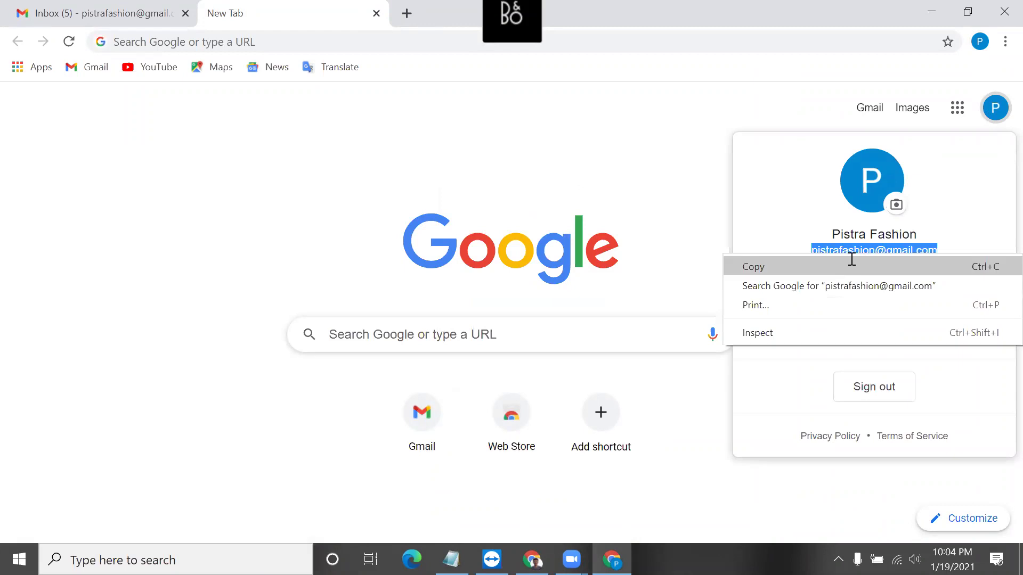
{"action": "left_click", "coordinate": [850, 261]}
{"action": "key", "text": "alt+Tab"}
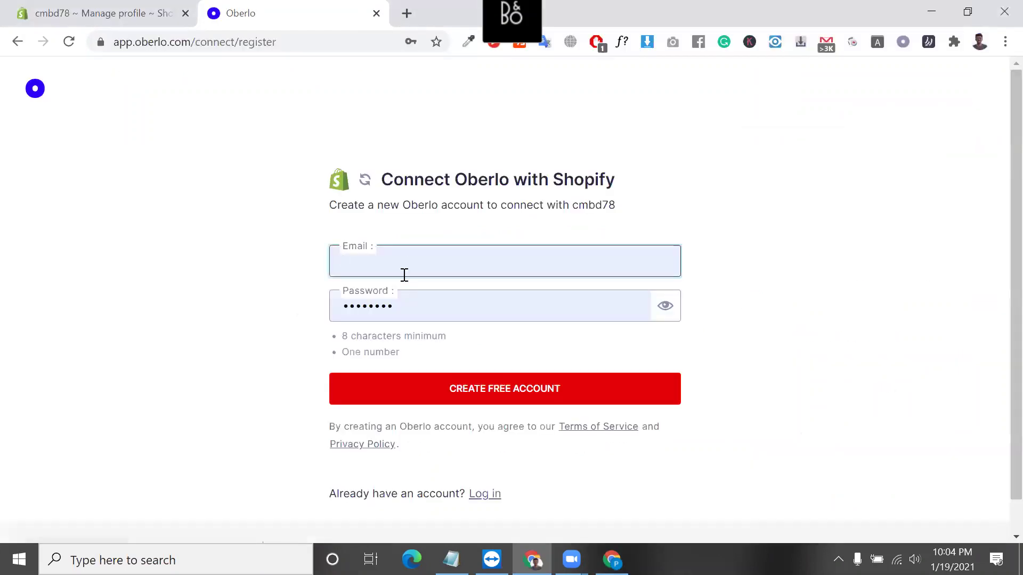
Paste the copied e-mail, enter a new password, and create the free Oberlo account.
{"action": "left_click", "coordinate": [404, 273]}
{"action": "key", "text": "ctrl+v"}
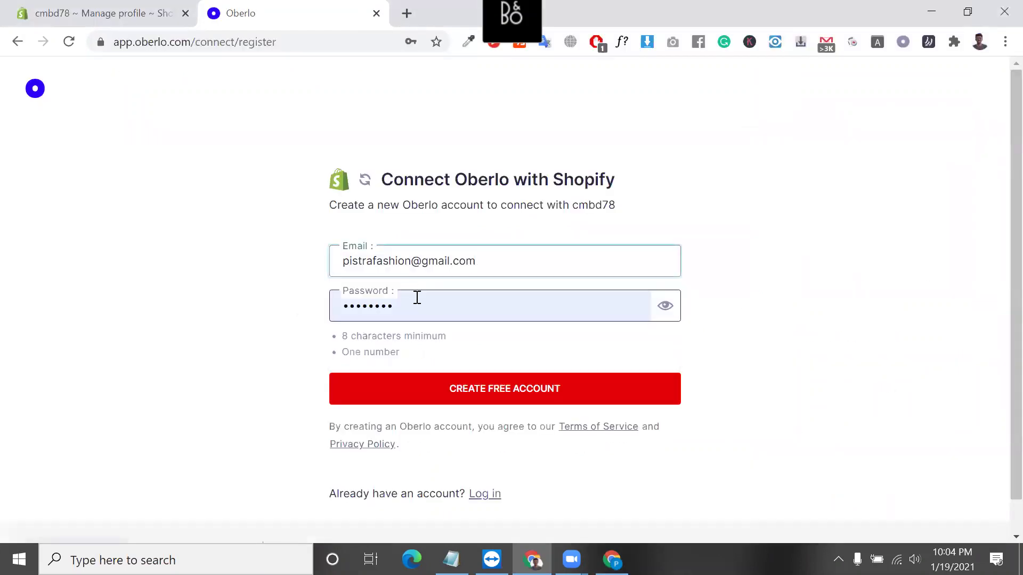
{"action": "left_click", "coordinate": [415, 297]}
{"action": "key", "text": "BackSpace"}
{"action": "type", "text": "p••••1•"}
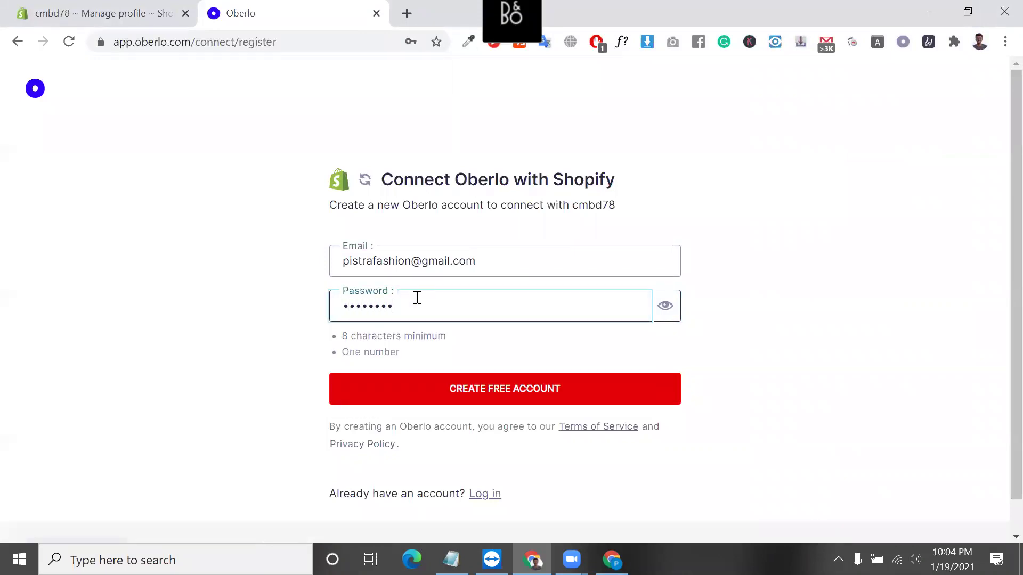
{"action": "left_click", "coordinate": [483, 391]}
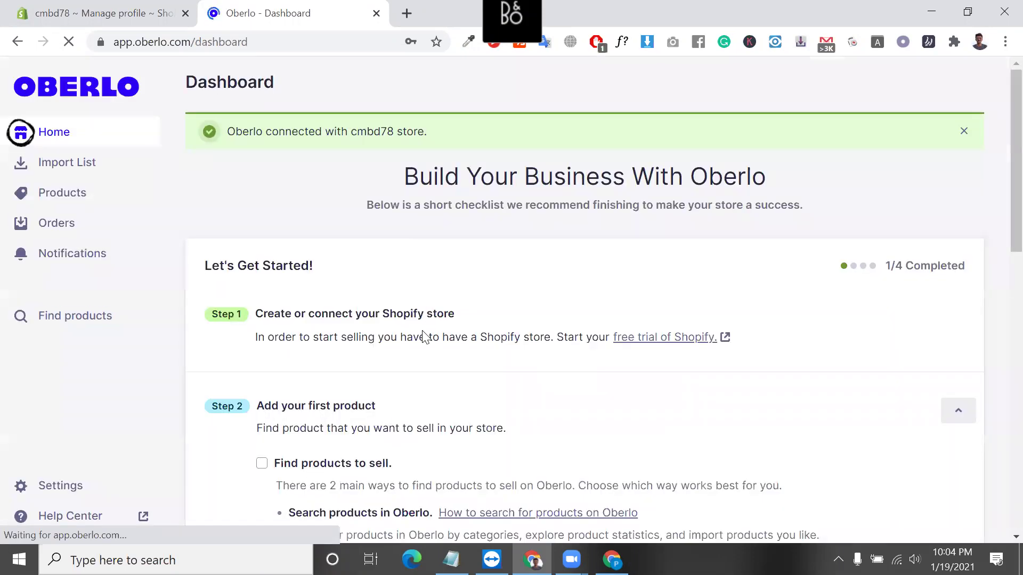
{"action": "scroll", "coordinate": [398, 383], "scroll_direction": "down", "scroll_amount": 3}
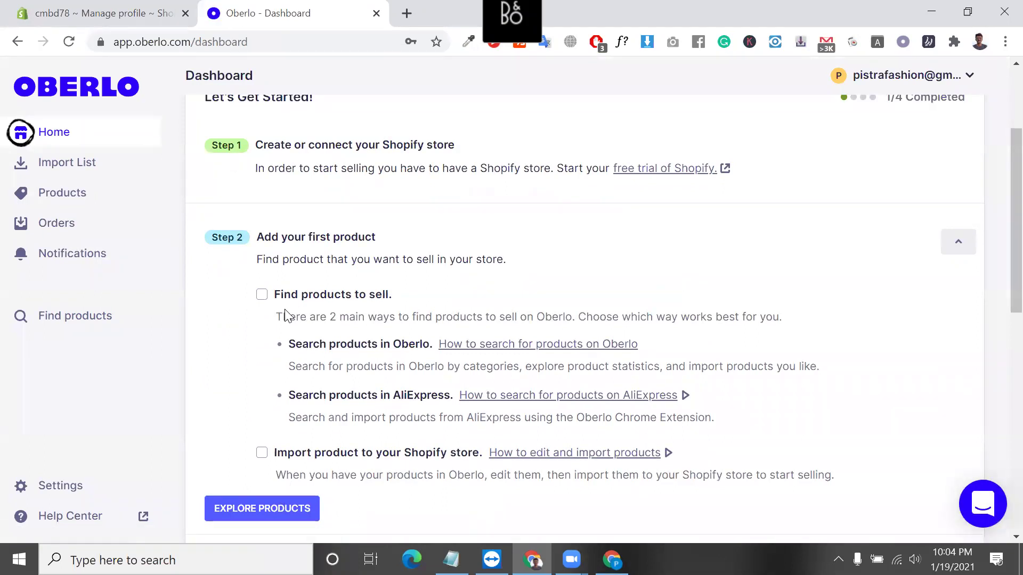
Add the pet dog carrier, blue-light glasses and night light from Find products, then view the Import List.
{"action": "left_click", "coordinate": [89, 317]}
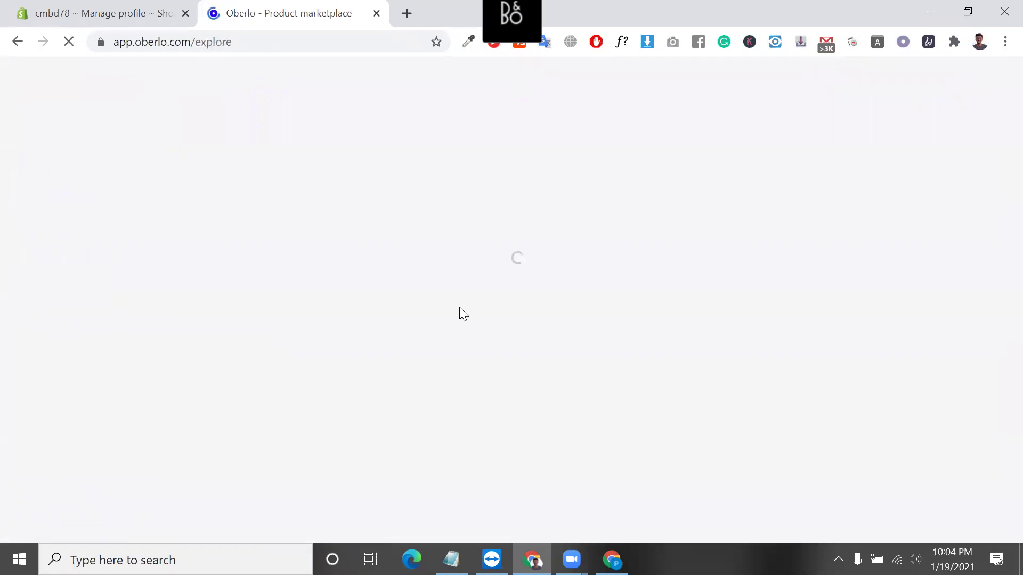
{"action": "scroll", "coordinate": [322, 272], "scroll_direction": "down", "scroll_amount": 3}
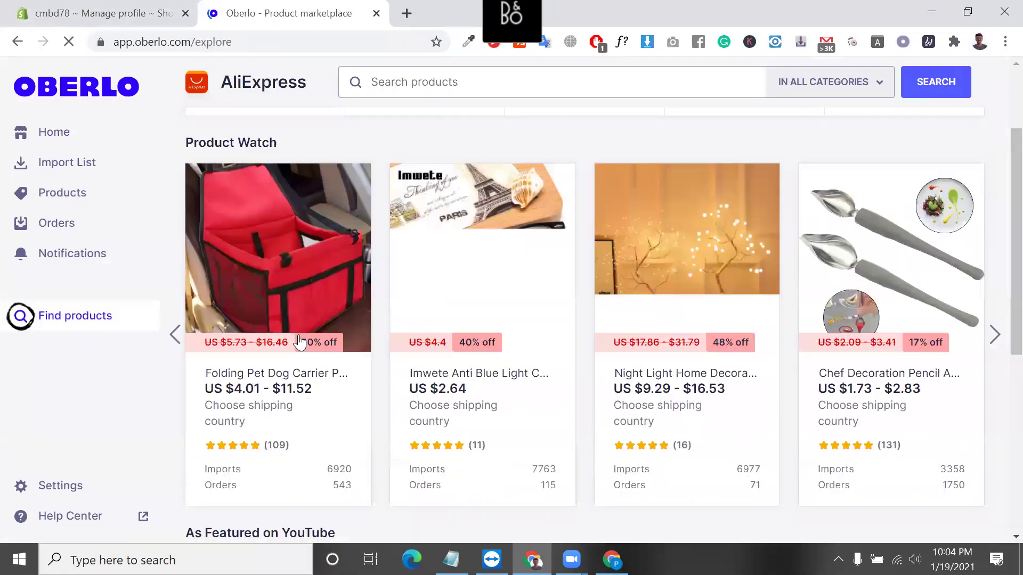
{"action": "mouse_move", "coordinate": [285, 430]}
{"action": "left_click", "coordinate": [291, 477]}
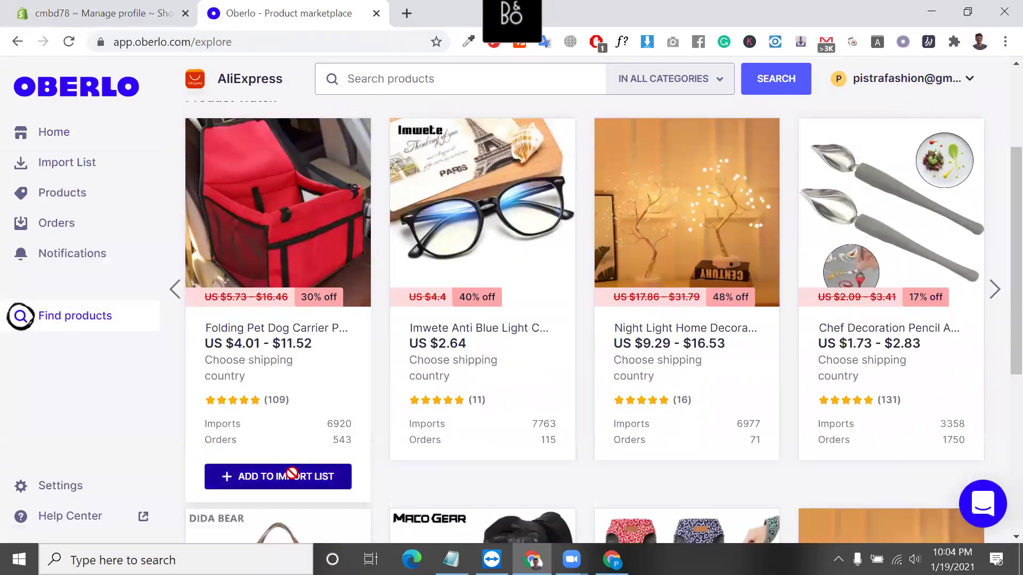
{"action": "left_click", "coordinate": [510, 474]}
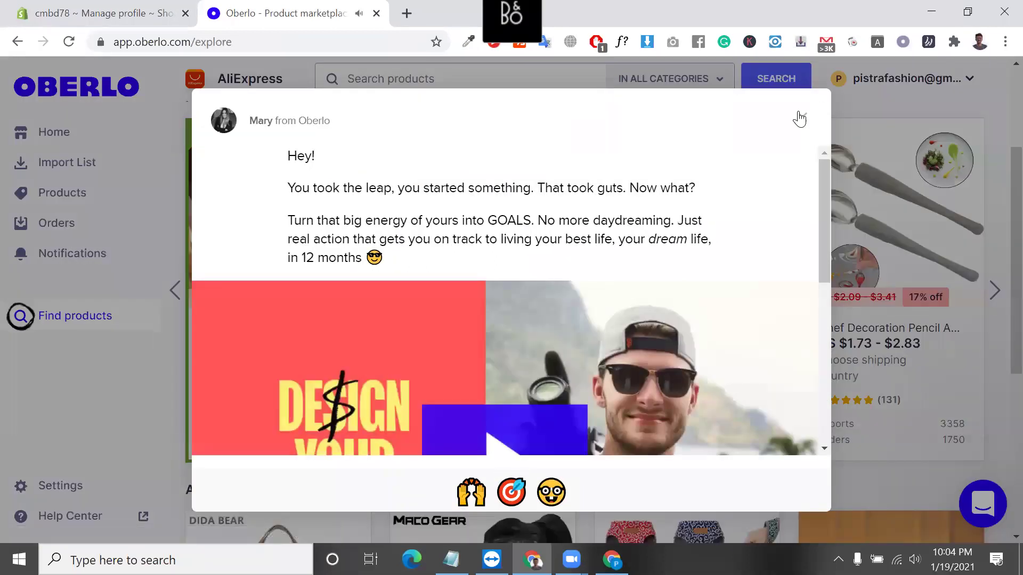
{"action": "left_click", "coordinate": [802, 117]}
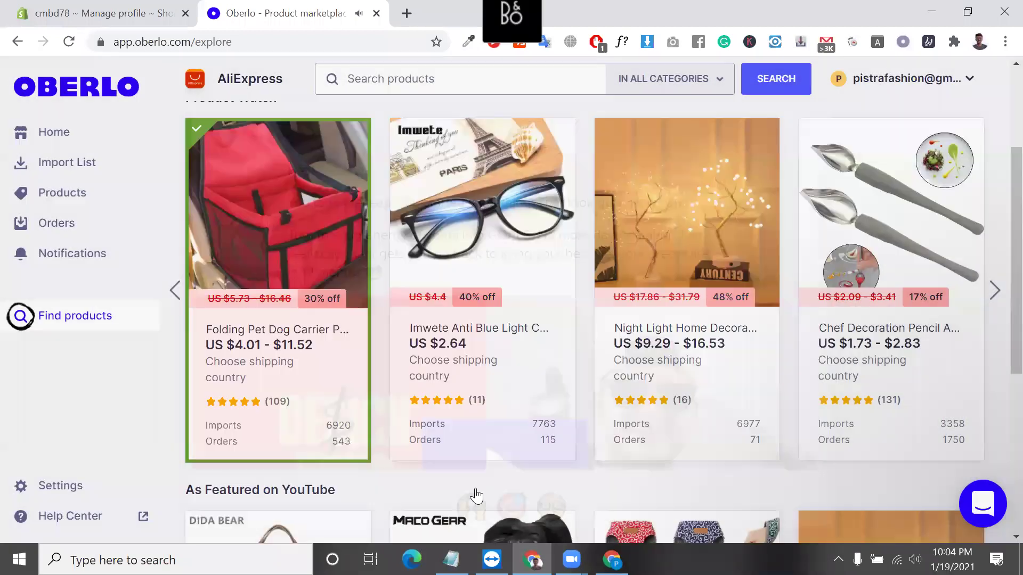
{"action": "left_click", "coordinate": [475, 476]}
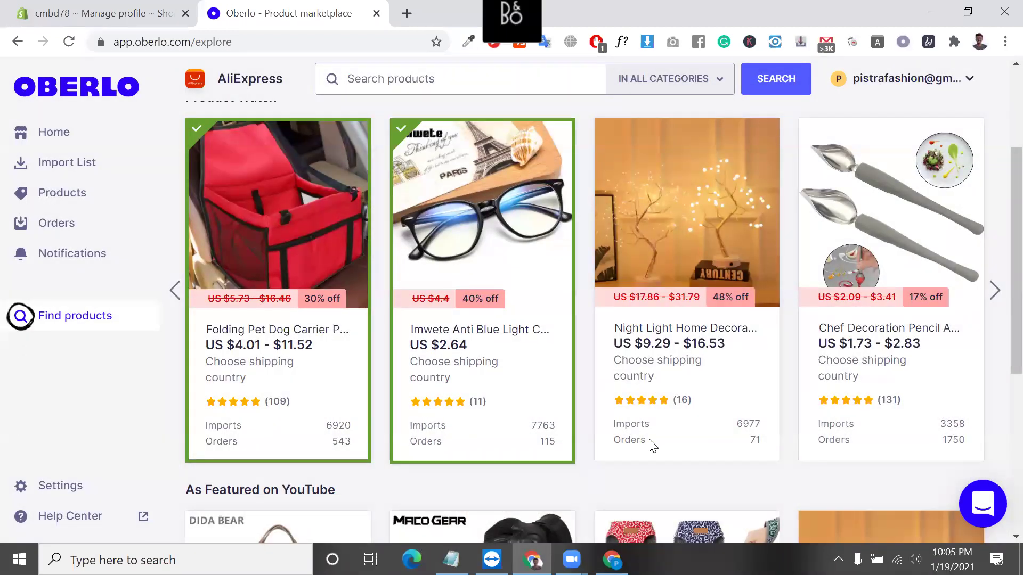
{"action": "left_click", "coordinate": [713, 478]}
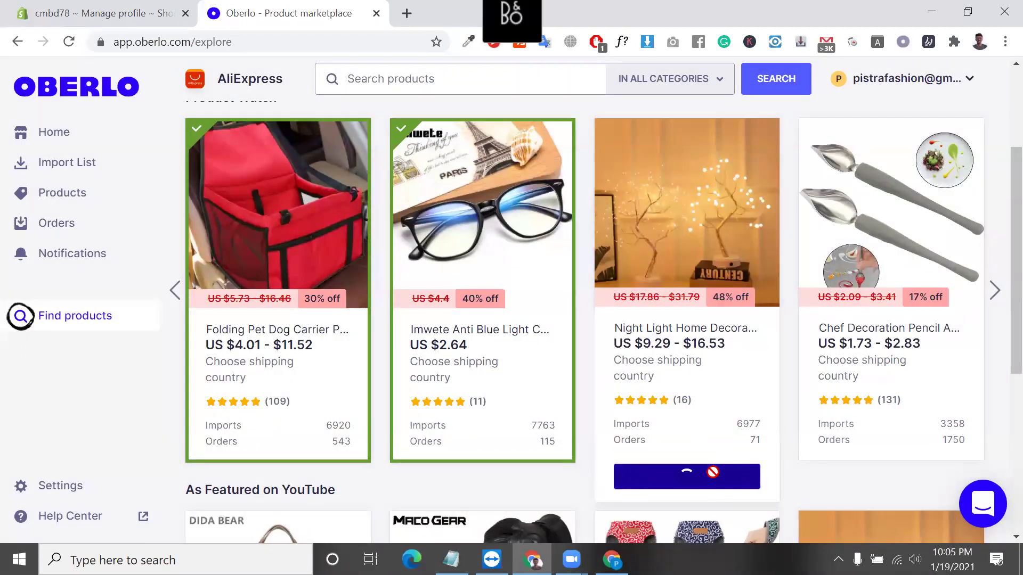
{"action": "scroll", "coordinate": [2, 355], "scroll_direction": "up", "scroll_amount": 3}
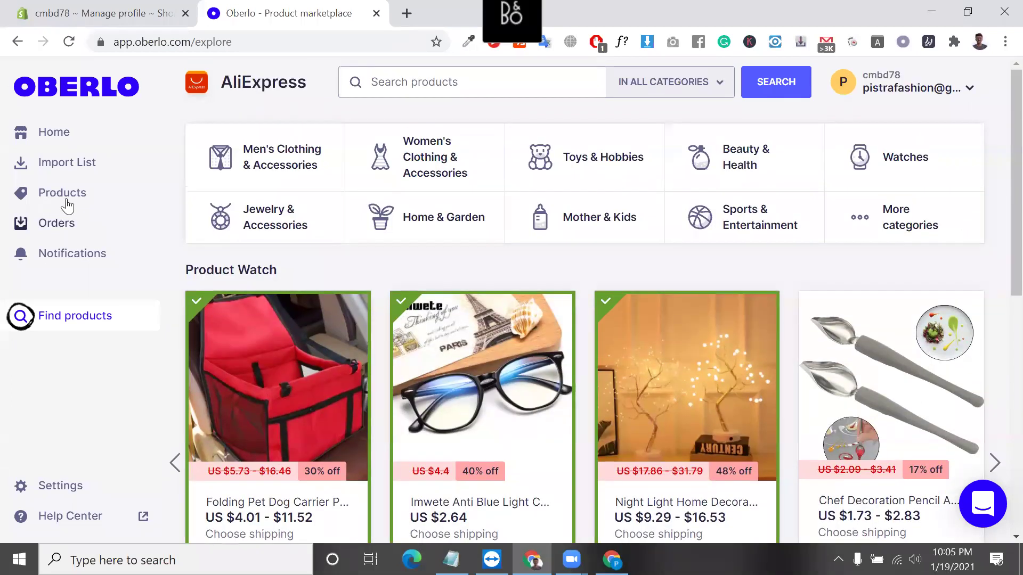
{"action": "left_click", "coordinate": [62, 169]}
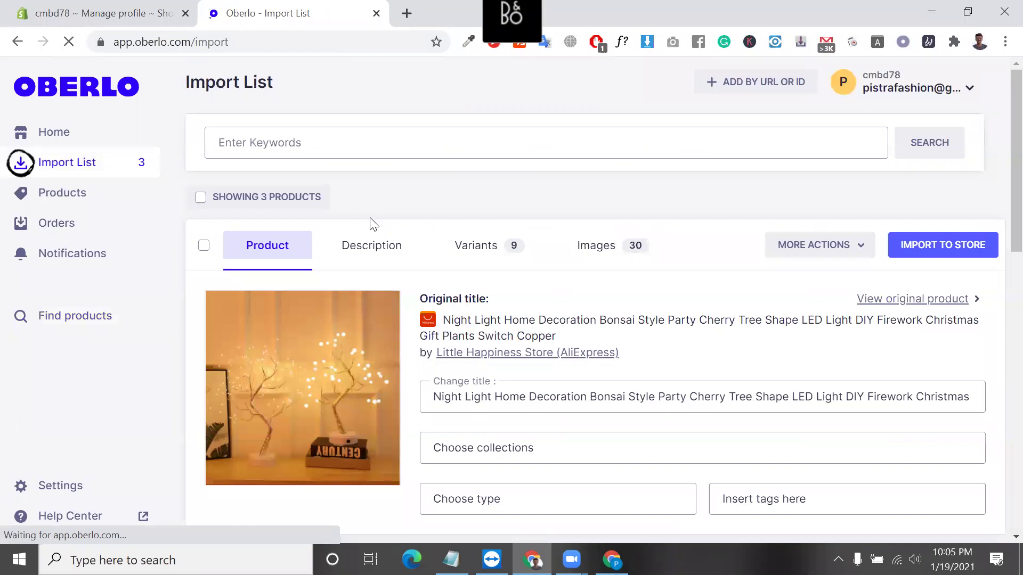
Select all three products in Oberlo's Import List, push them to the store and confirm, then return to Shopify admin.
{"action": "left_click", "coordinate": [203, 246]}
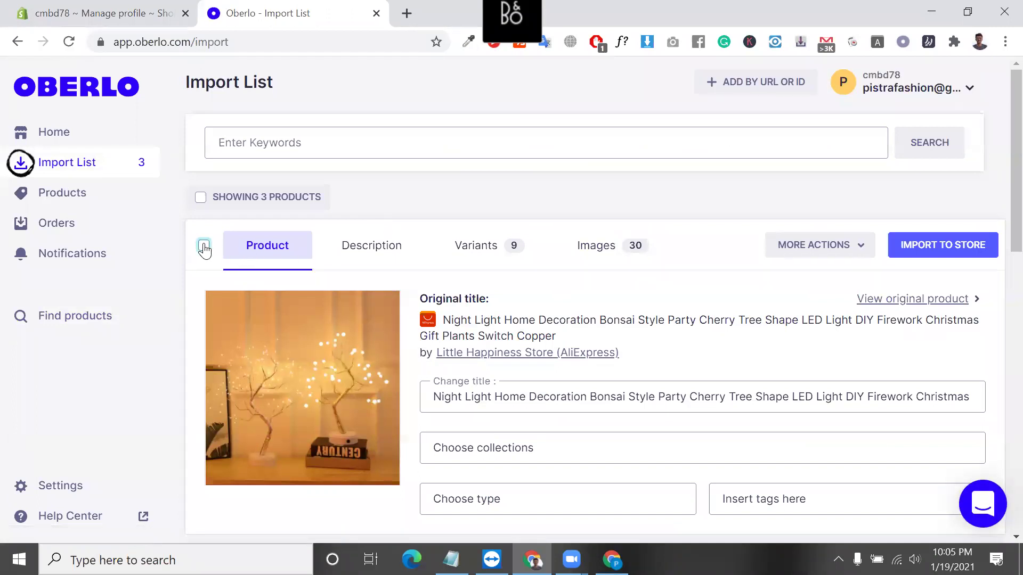
{"action": "left_click", "coordinate": [200, 198]}
{"action": "left_click", "coordinate": [201, 197]}
{"action": "left_click", "coordinate": [202, 199]}
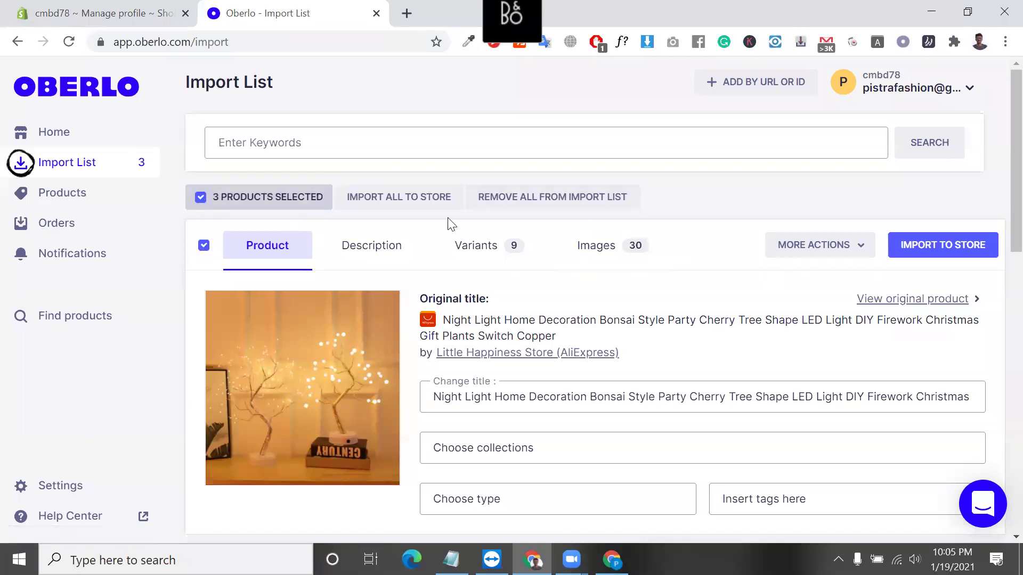
{"action": "left_click", "coordinate": [403, 199]}
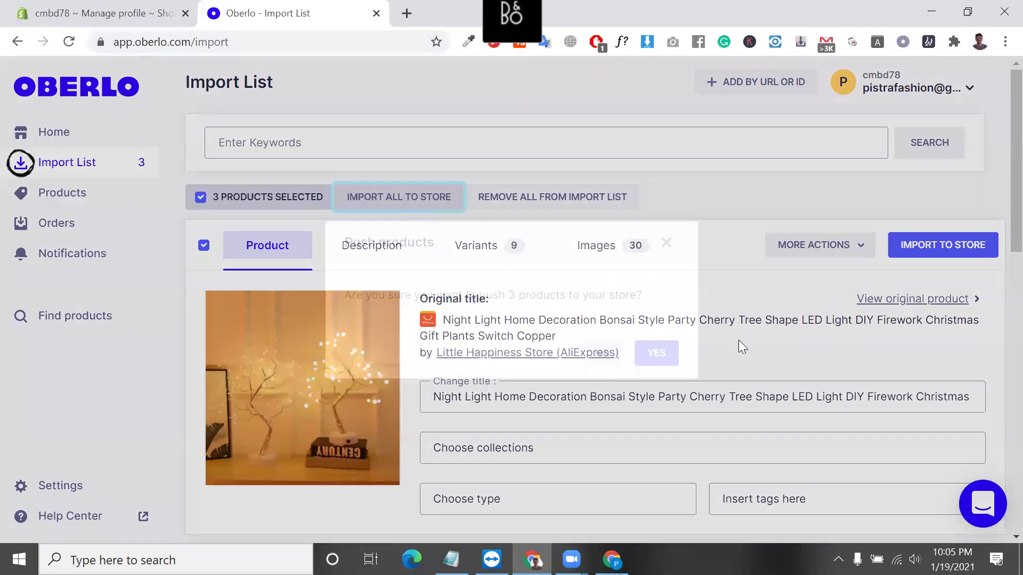
{"action": "left_click", "coordinate": [660, 353]}
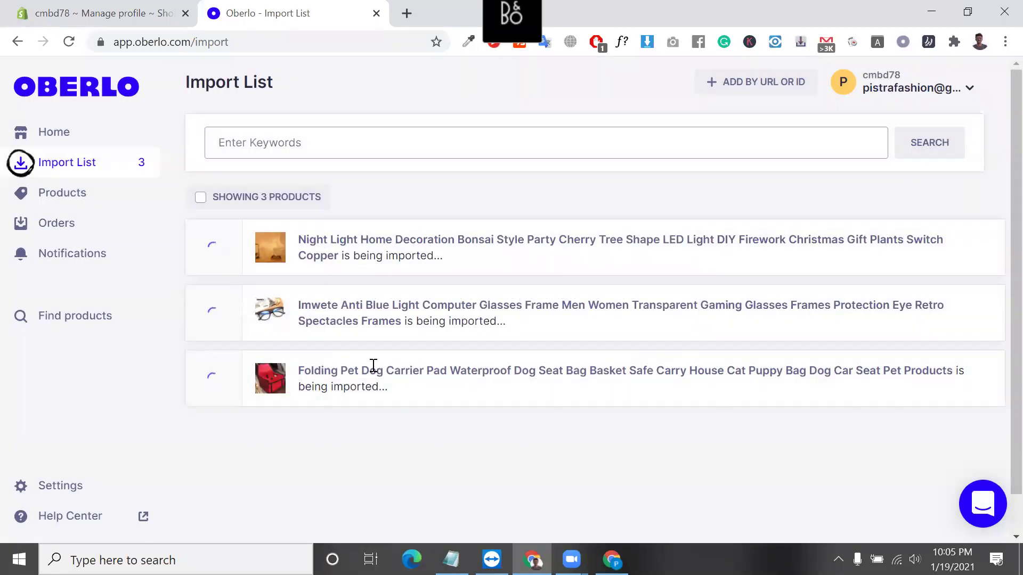
{"action": "triple_click", "coordinate": [376, 372]}
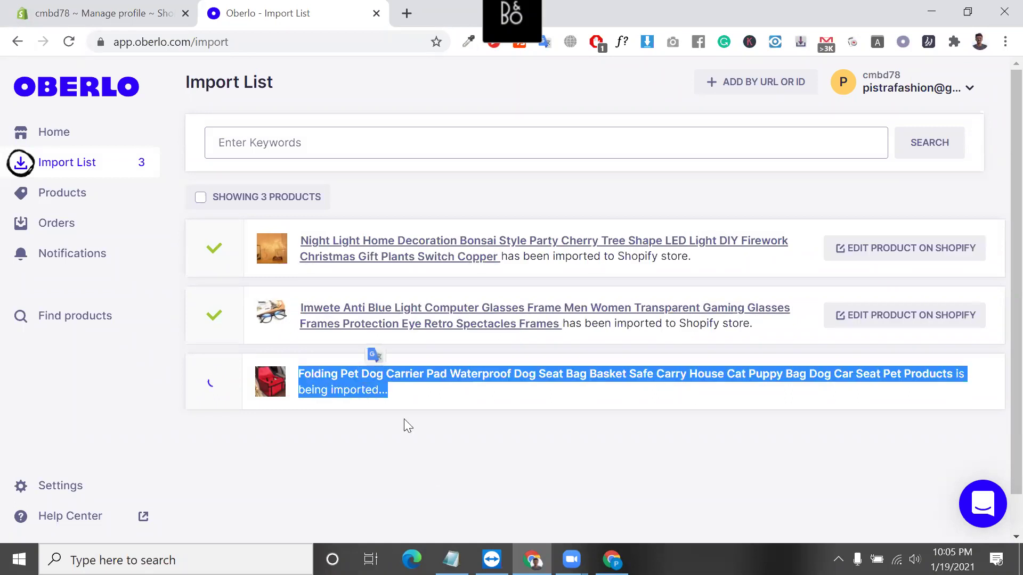
{"action": "left_click", "coordinate": [431, 475]}
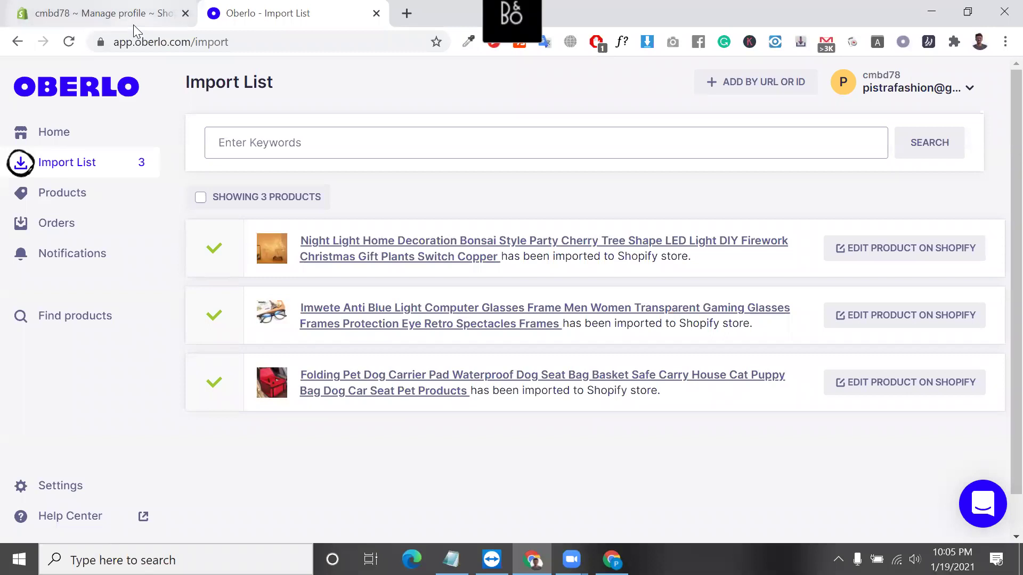
{"action": "left_click", "coordinate": [116, 12]}
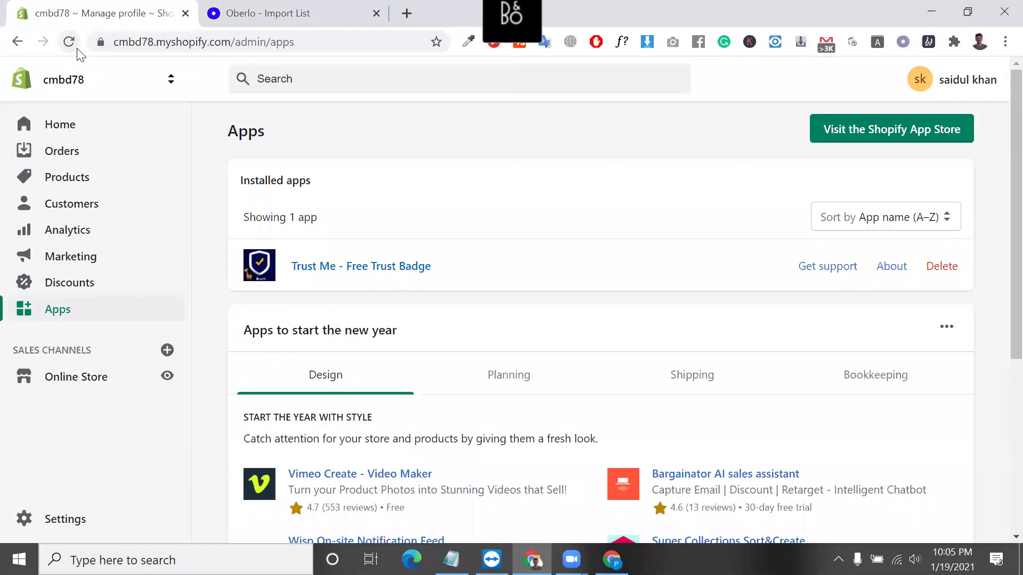
Reload the Apps page so Oberlo appears, then go to Settings > Shipping and delivery.
{"action": "left_click", "coordinate": [74, 47]}
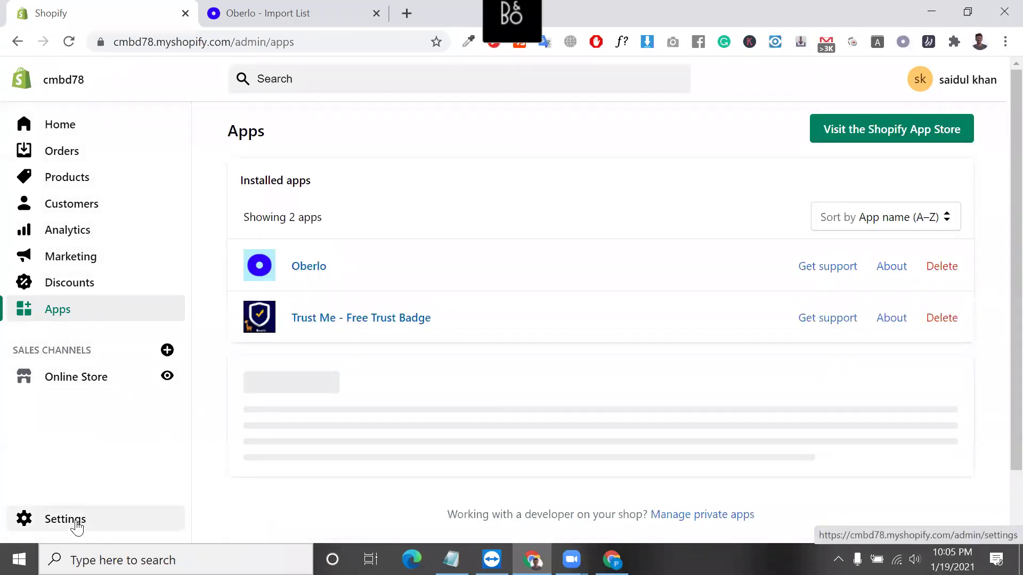
{"action": "left_click", "coordinate": [76, 524]}
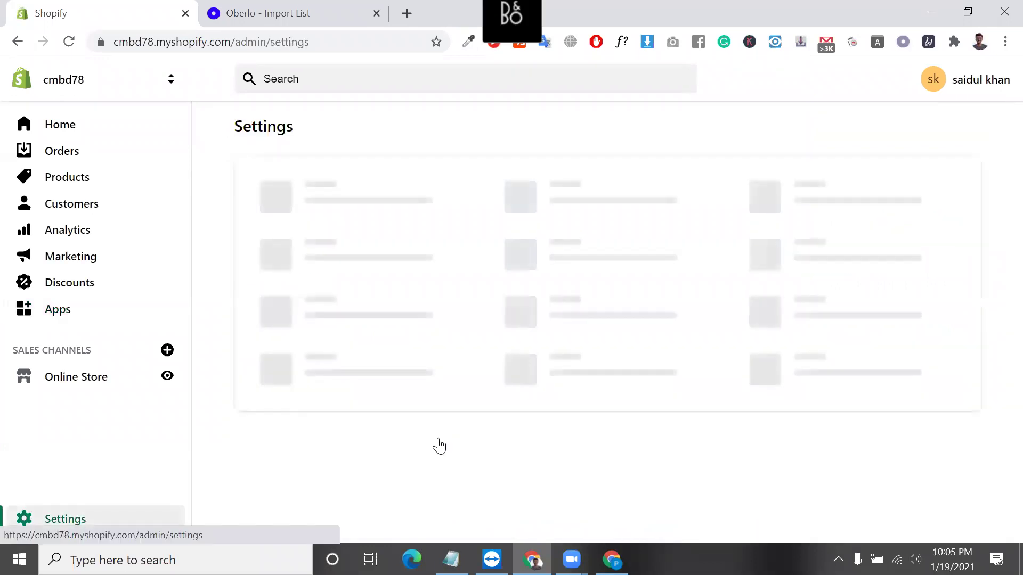
{"action": "scroll", "coordinate": [338, 424], "scroll_direction": "down", "scroll_amount": 1}
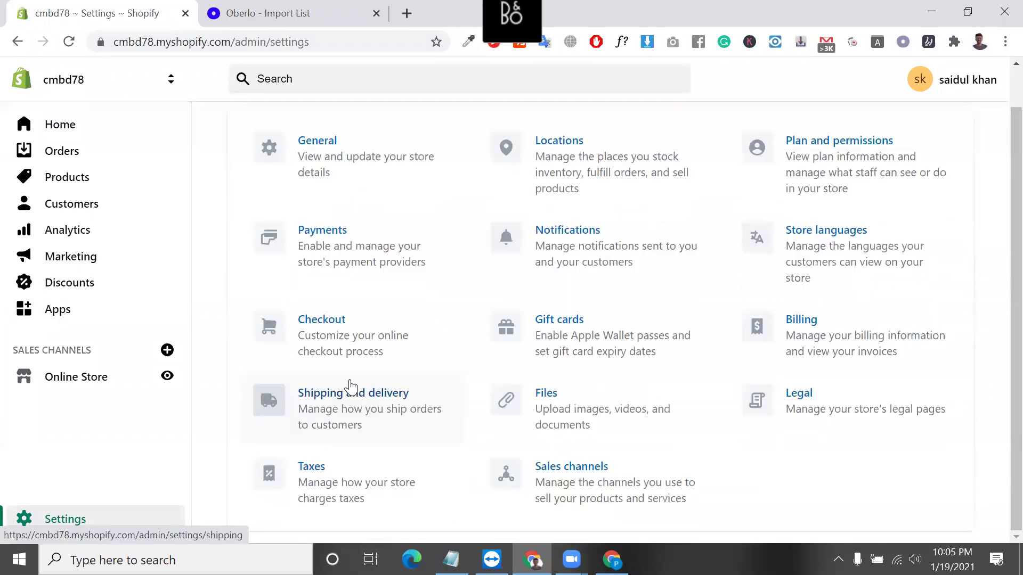
{"action": "left_click", "coordinate": [352, 387]}
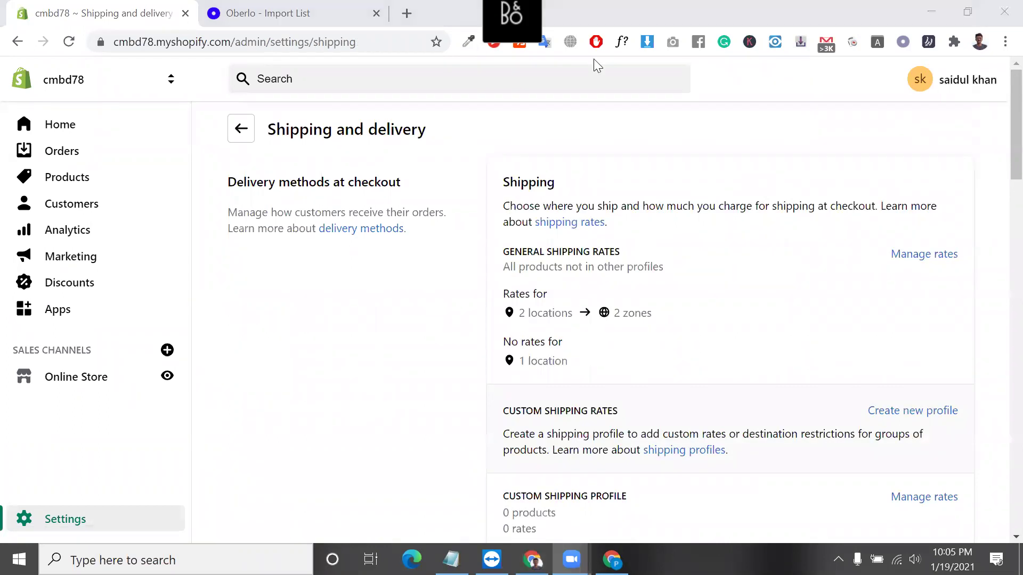
Review the general shipping rates, custom shipping rates and custom profile sections.
{"action": "scroll", "coordinate": [586, 130], "scroll_direction": "down", "scroll_amount": 3}
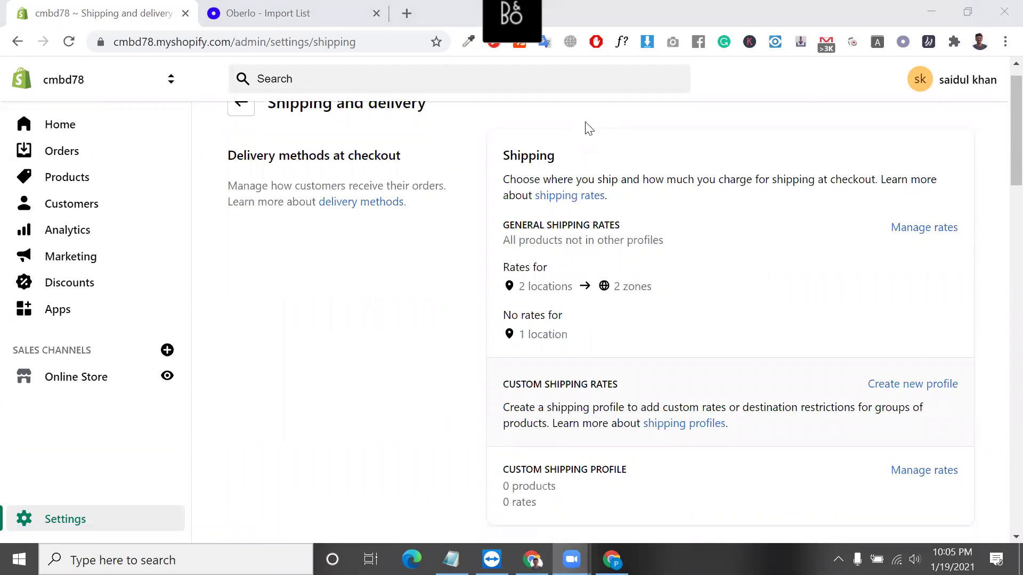
{"action": "scroll", "coordinate": [596, 307], "scroll_direction": "up", "scroll_amount": 3}
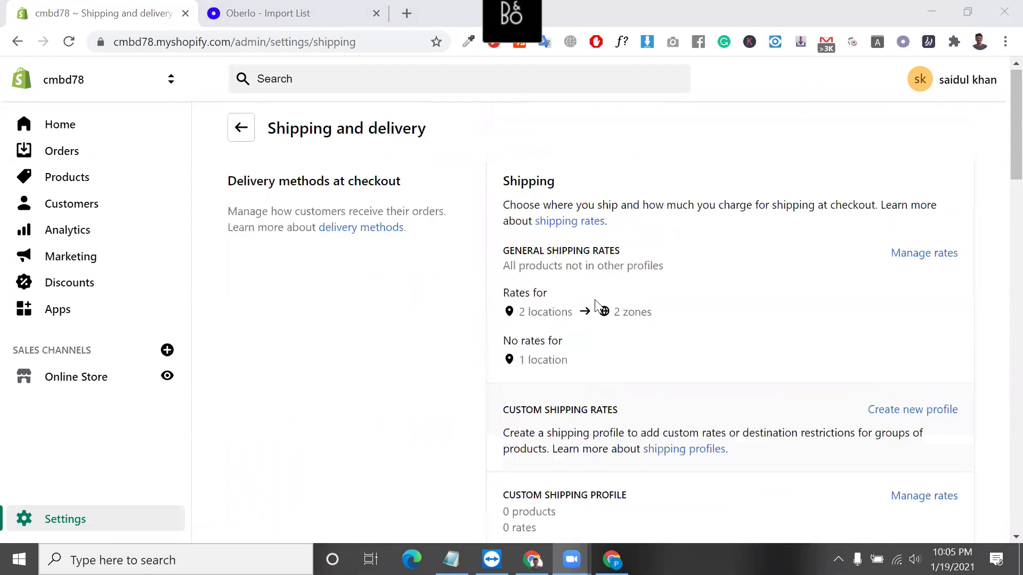
{"action": "triple_click", "coordinate": [556, 251]}
{"action": "triple_click", "coordinate": [576, 410]}
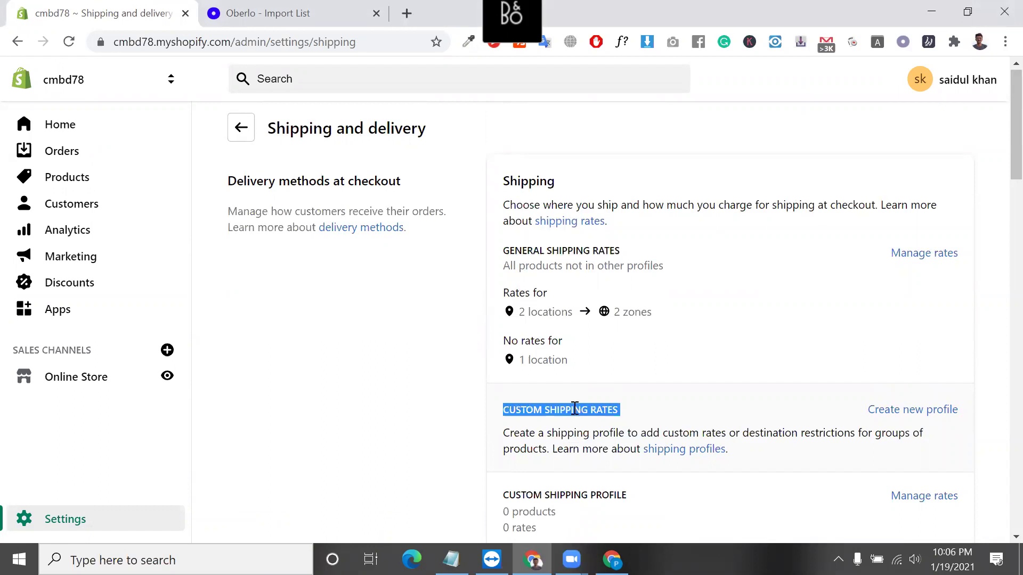
{"action": "left_click", "coordinate": [576, 496]}
{"action": "triple_click", "coordinate": [575, 495]}
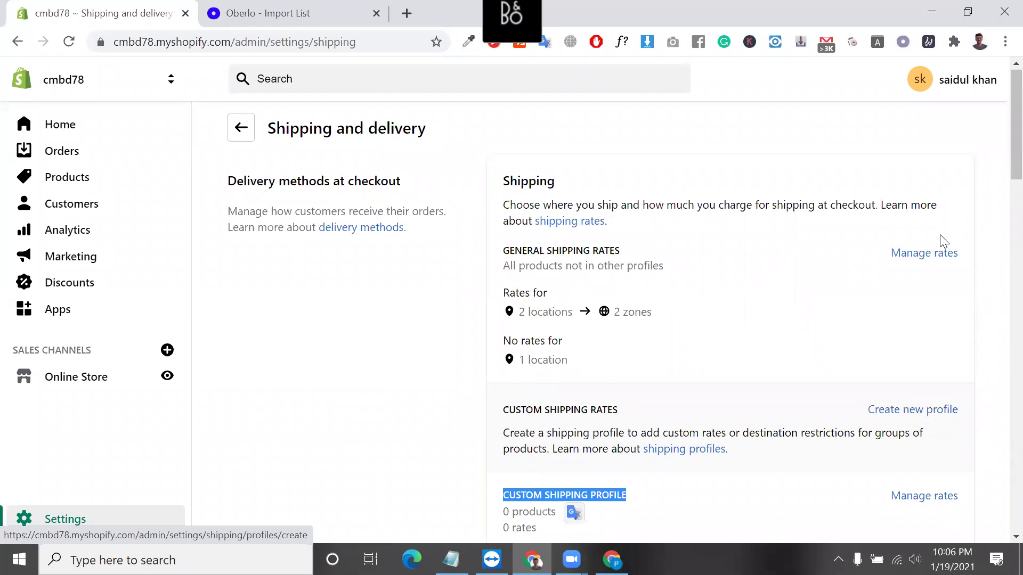
In the General shipping profile, delete the Domestic zone covering Bangladesh.
{"action": "left_click", "coordinate": [927, 254]}
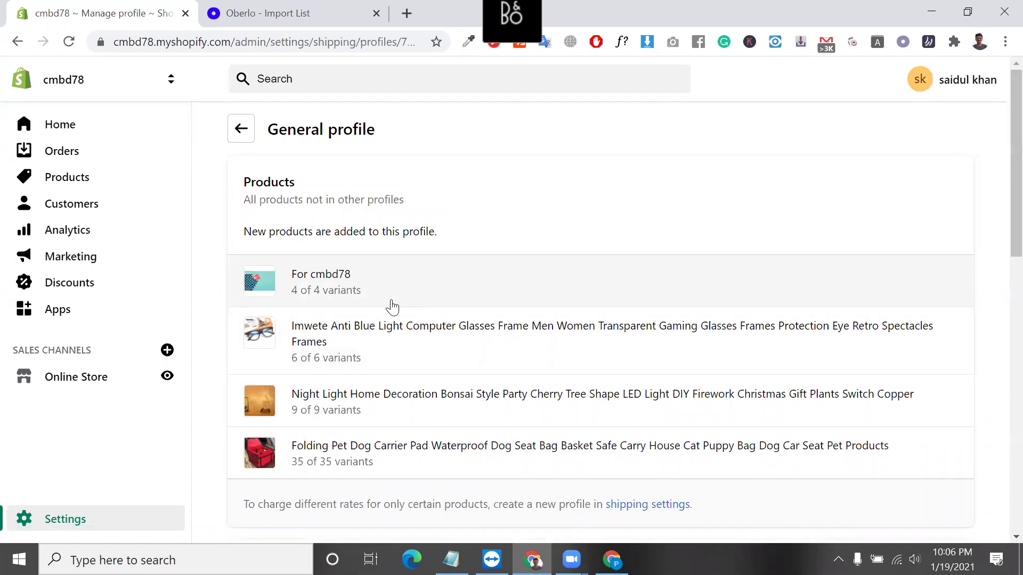
{"action": "scroll", "coordinate": [392, 308], "scroll_direction": "down", "scroll_amount": 3}
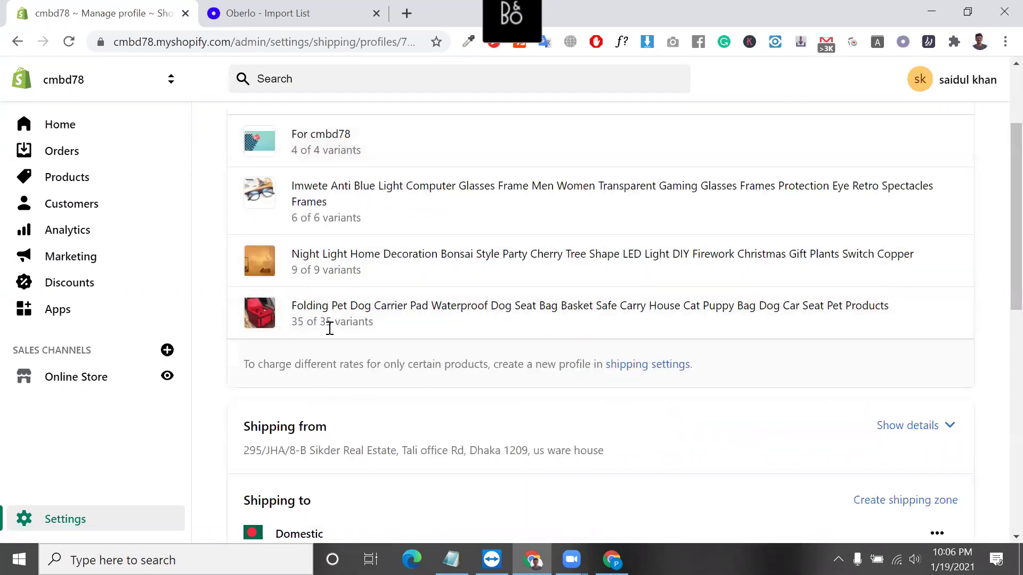
{"action": "scroll", "coordinate": [524, 347], "scroll_direction": "down", "scroll_amount": 2}
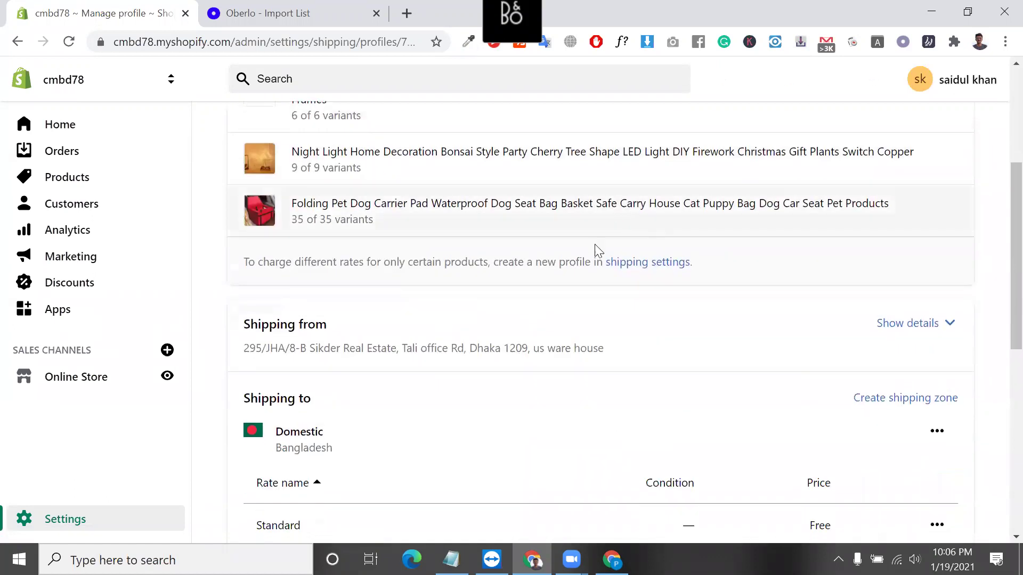
{"action": "scroll", "coordinate": [581, 298], "scroll_direction": "down", "scroll_amount": 1}
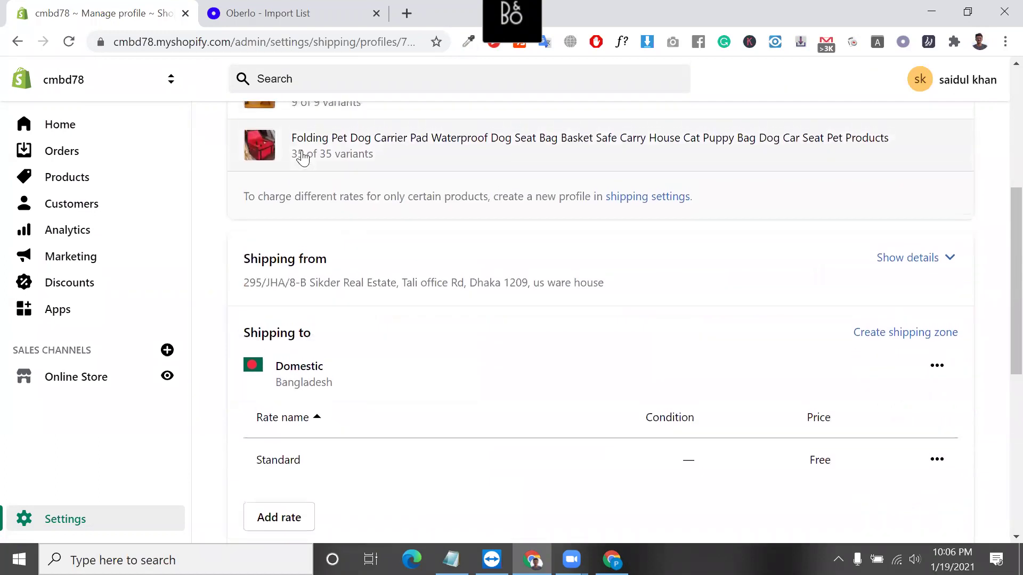
{"action": "double_click", "coordinate": [309, 378]}
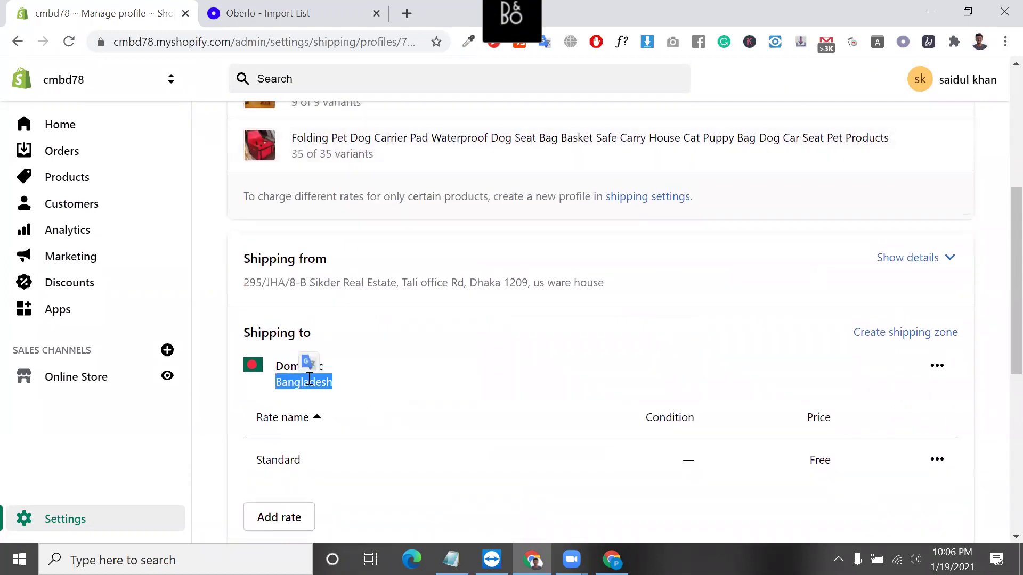
{"action": "double_click", "coordinate": [288, 366]}
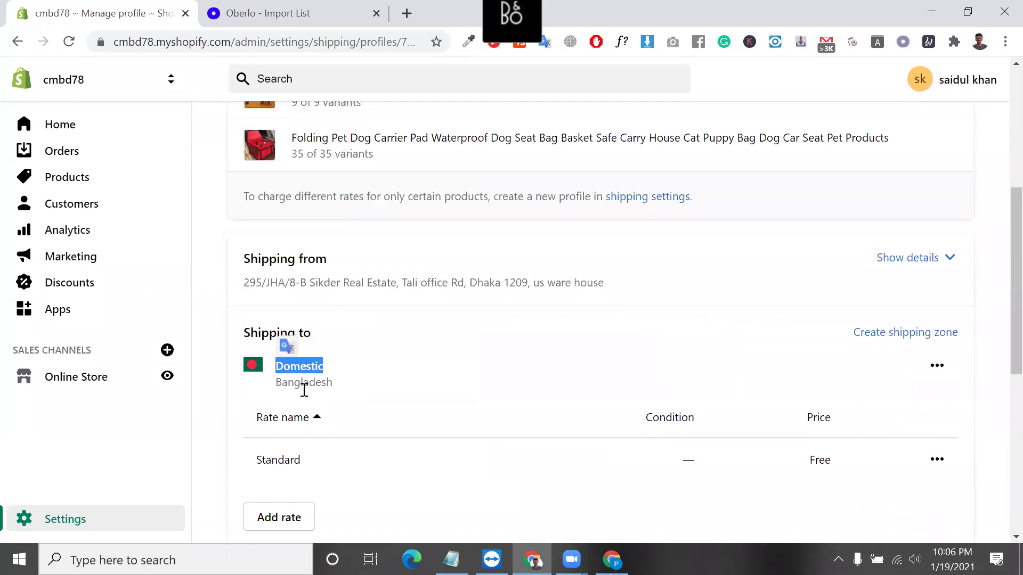
{"action": "left_click", "coordinate": [946, 378]}
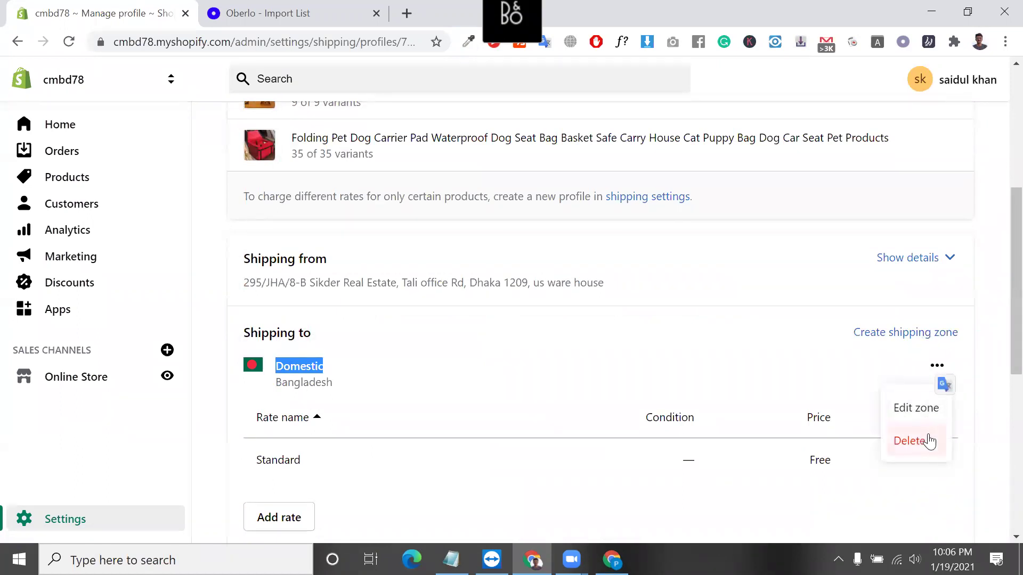
{"action": "left_click", "coordinate": [930, 441]}
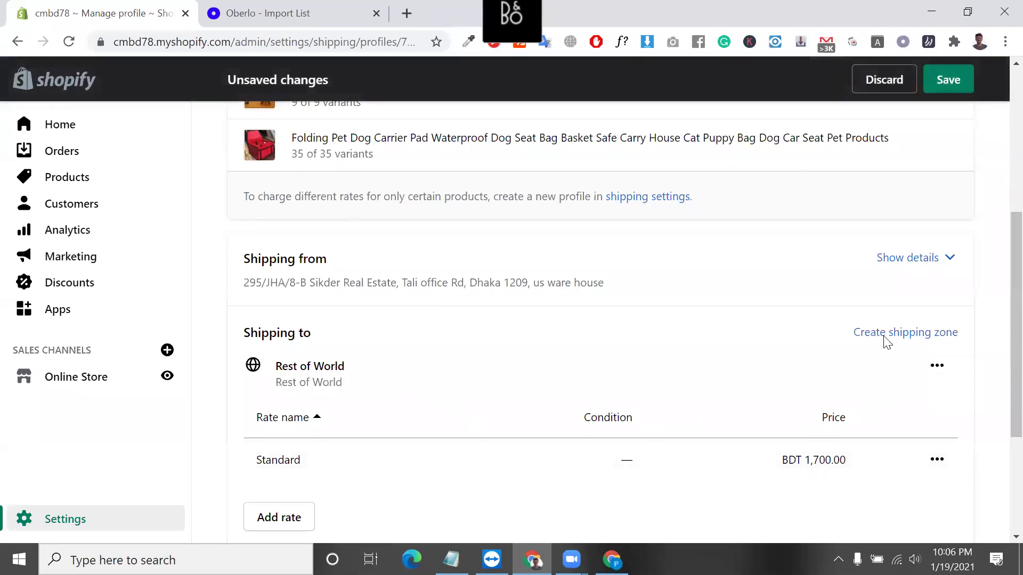
Create a shipping zone named 'selling zone' with Canada and the United States.
{"action": "left_click", "coordinate": [887, 334]}
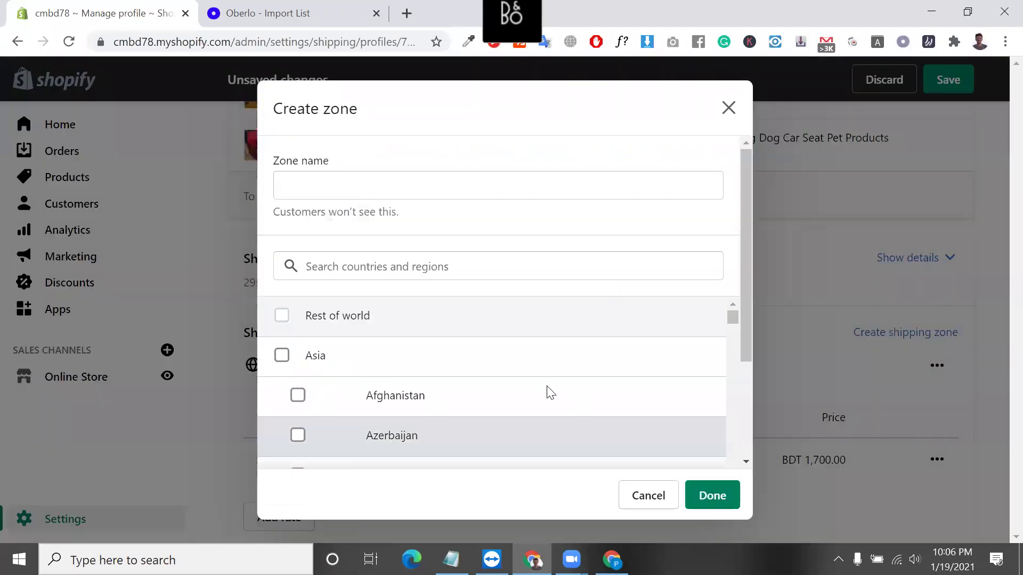
{"action": "left_click", "coordinate": [399, 194]}
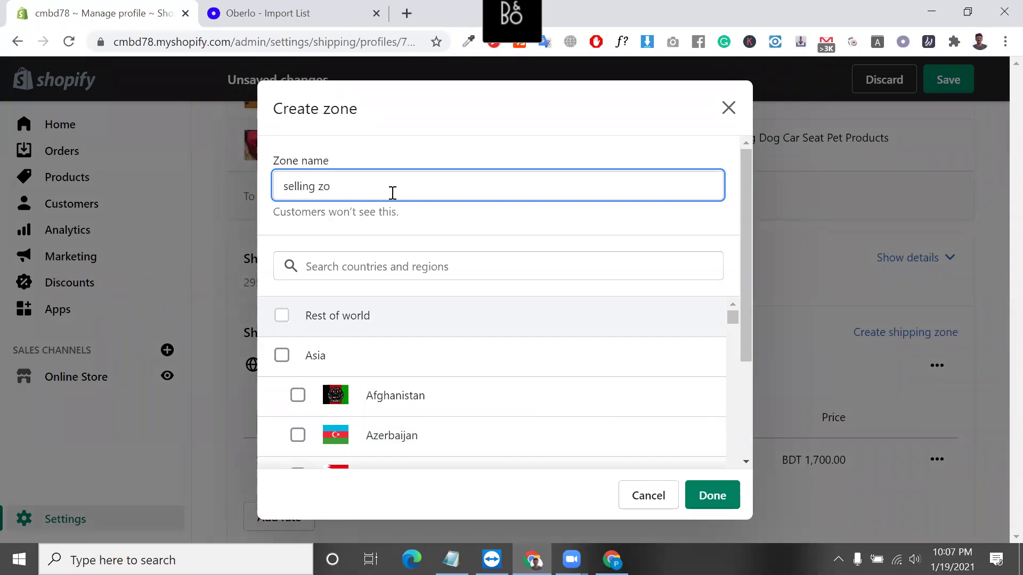
{"action": "left_click", "coordinate": [341, 271]}
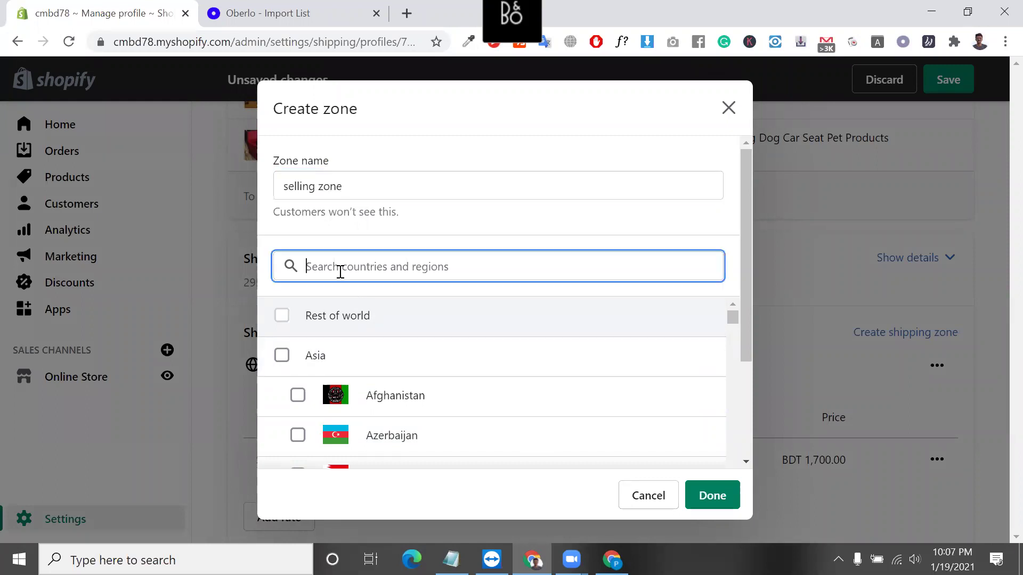
{"action": "type", "text": "canad"}
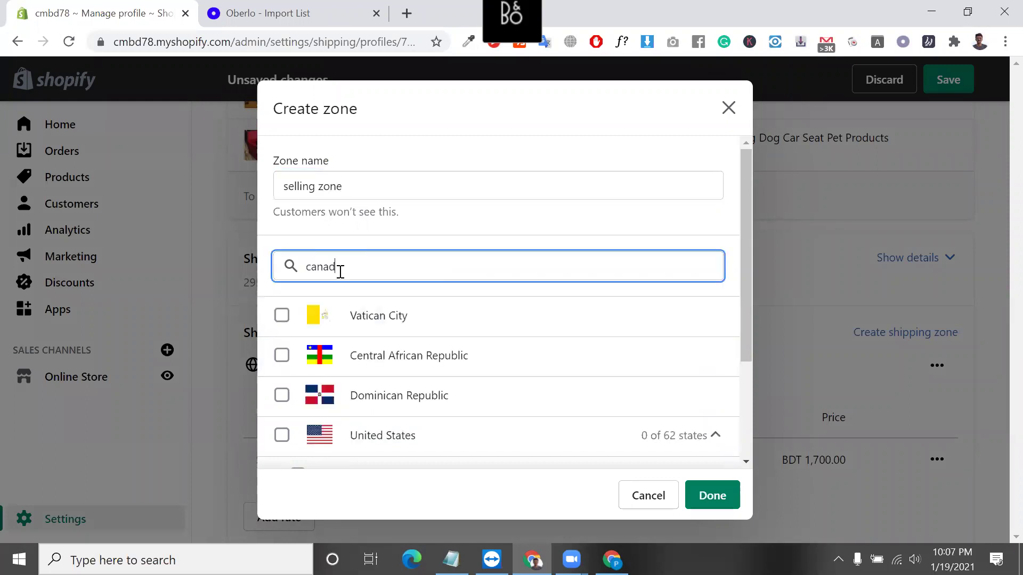
{"action": "left_click", "coordinate": [281, 317]}
{"action": "left_click", "coordinate": [386, 259]}
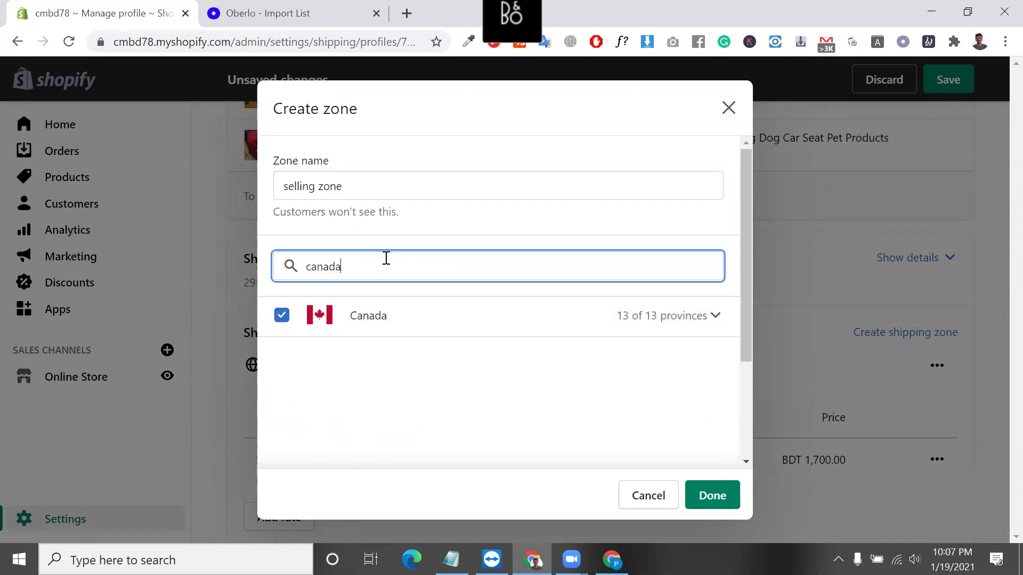
{"action": "key", "text": "ctrl+a"}
{"action": "type", "text": "u"}
{"action": "type", "text": "h"}
{"action": "key", "text": "BackSpace"}
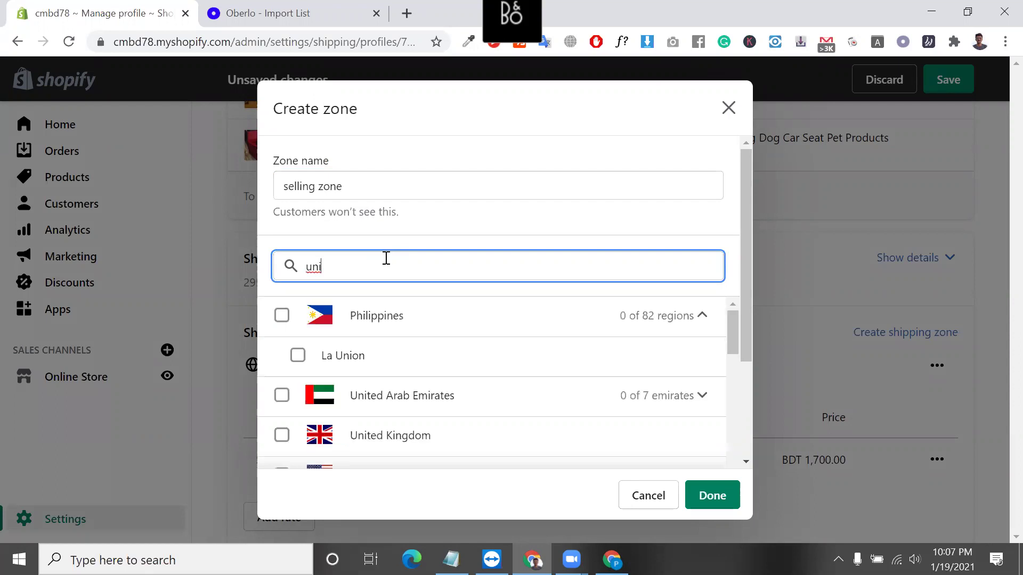
{"action": "left_click", "coordinate": [281, 394]}
{"action": "left_click", "coordinate": [716, 496]}
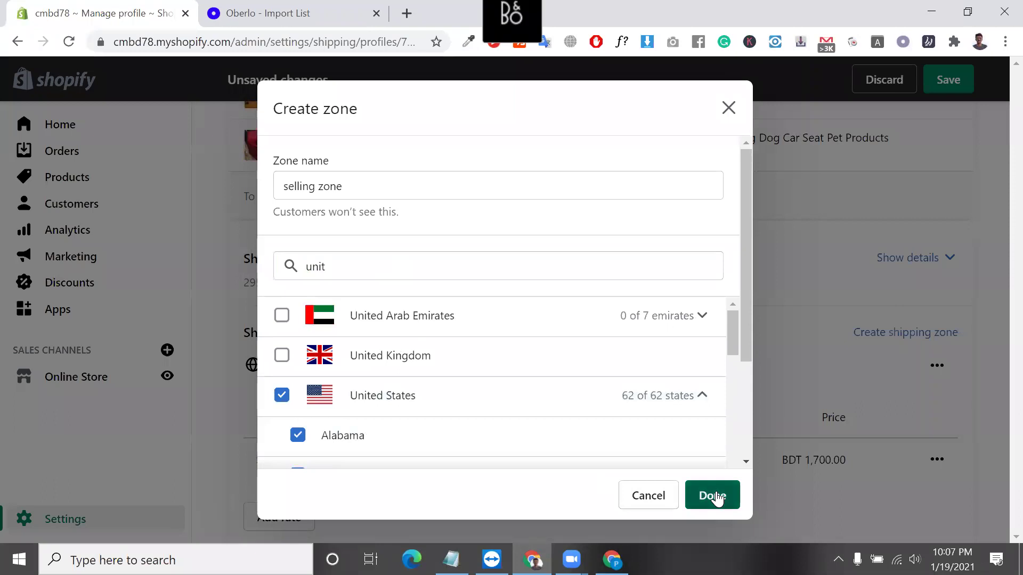
Check the selling zone lists Canada and United States, opening its editor and closing without changes.
{"action": "scroll", "coordinate": [475, 423], "scroll_direction": "down", "scroll_amount": 5}
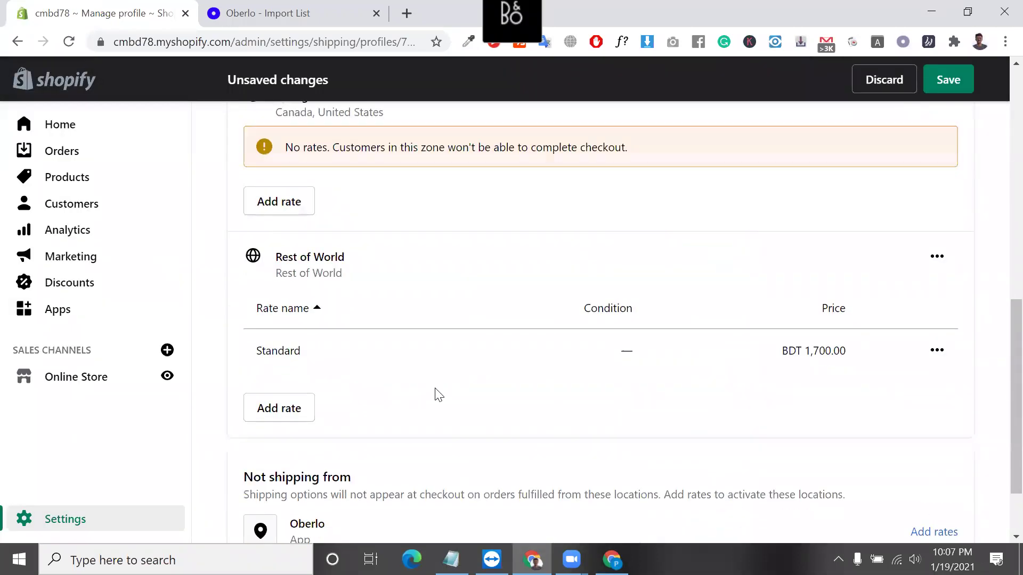
{"action": "scroll", "coordinate": [373, 352], "scroll_direction": "up", "scroll_amount": 3}
{"action": "triple_click", "coordinate": [342, 265]}
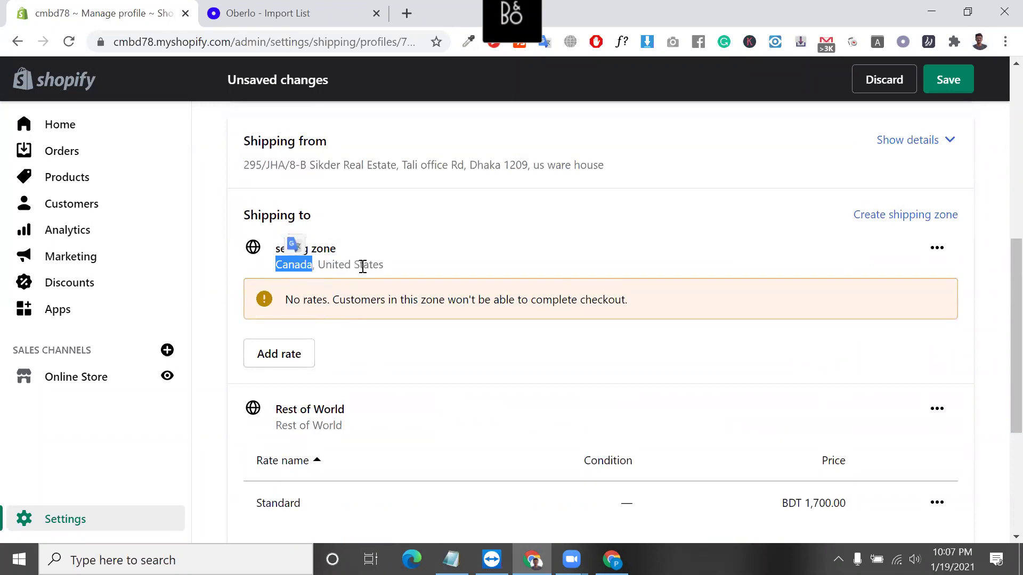
{"action": "double_click", "coordinate": [366, 265]}
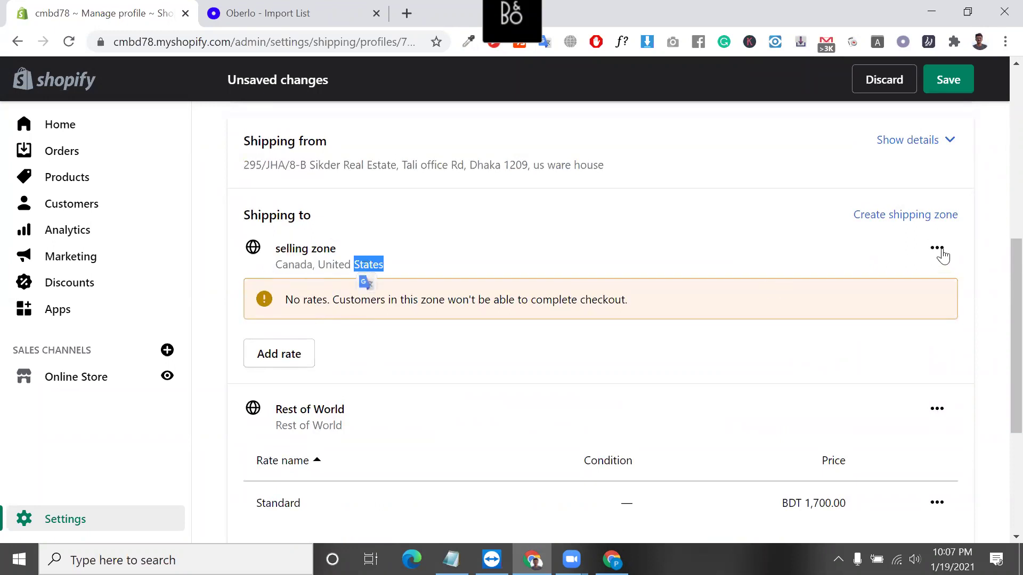
{"action": "left_click", "coordinate": [936, 248]}
{"action": "left_click", "coordinate": [926, 293]}
{"action": "scroll", "coordinate": [461, 302], "scroll_direction": "down", "scroll_amount": 20}
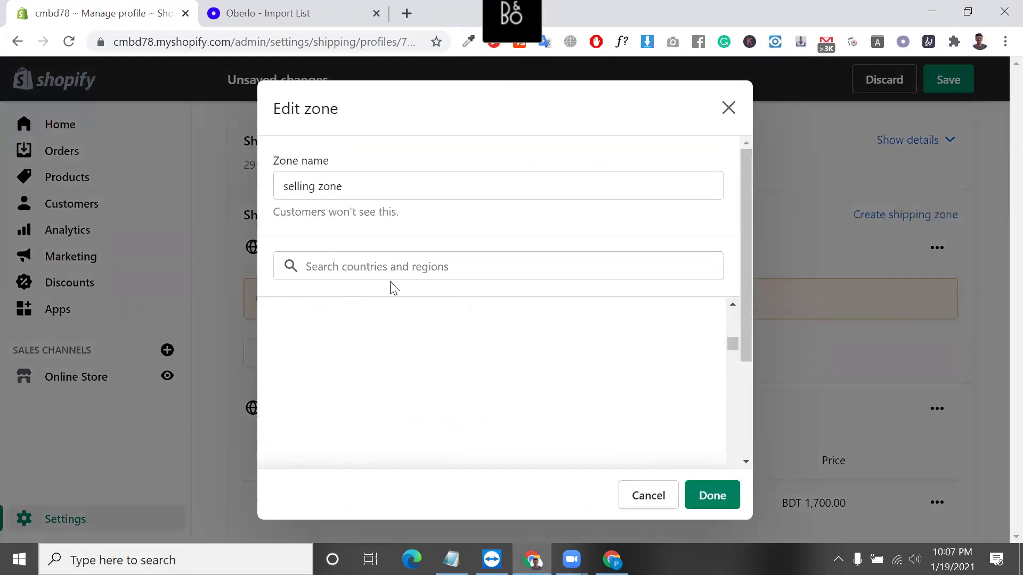
{"action": "scroll", "coordinate": [324, 250], "scroll_direction": "down", "scroll_amount": 8}
{"action": "scroll", "coordinate": [324, 250], "scroll_direction": "down", "scroll_amount": 5}
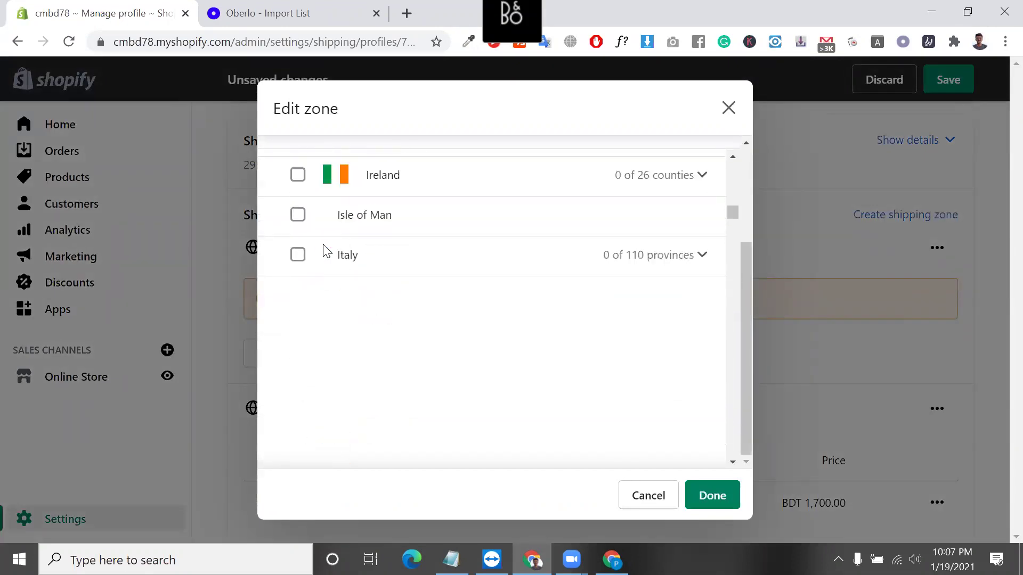
{"action": "scroll", "coordinate": [424, 408], "scroll_direction": "down", "scroll_amount": 10}
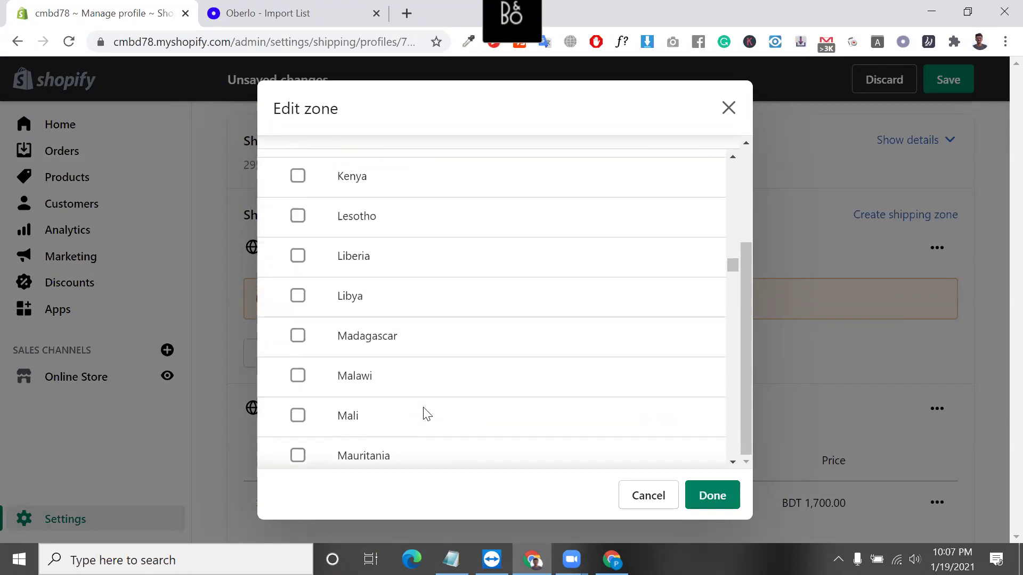
{"action": "left_click", "coordinate": [648, 496]}
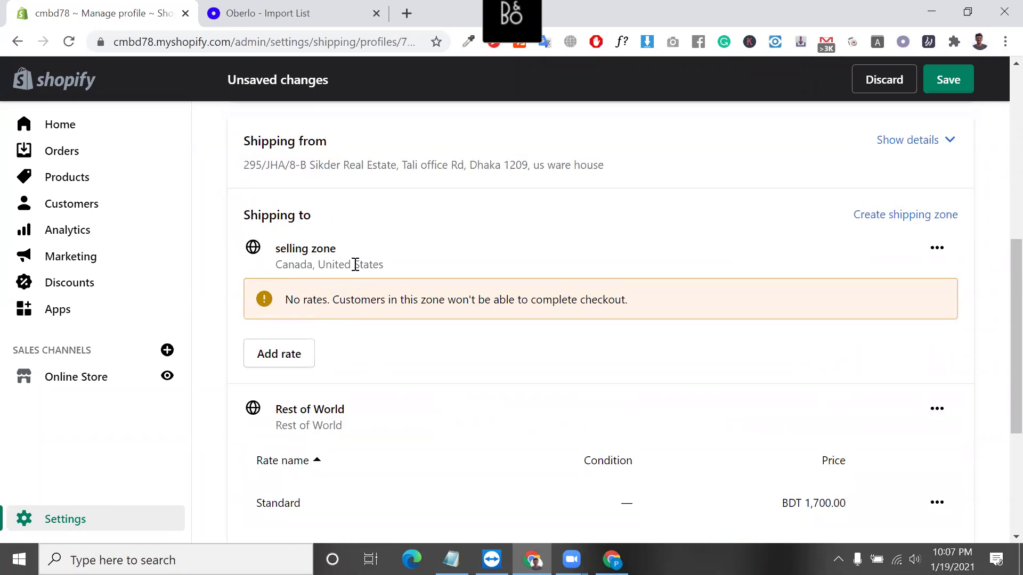
{"action": "scroll", "coordinate": [309, 298], "scroll_direction": "down", "scroll_amount": 3}
{"action": "scroll", "coordinate": [287, 275], "scroll_direction": "up", "scroll_amount": 2}
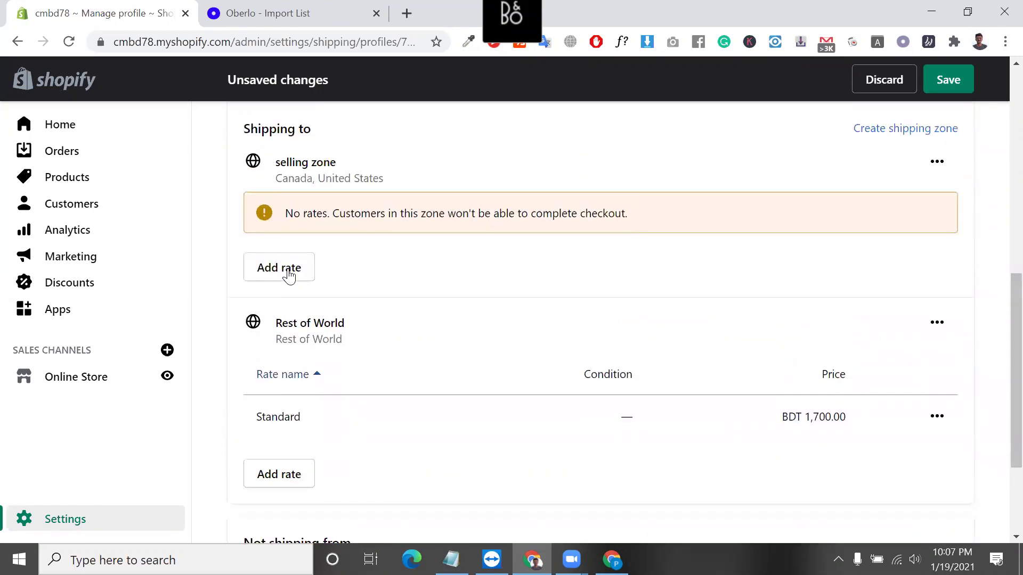
{"action": "triple_click", "coordinate": [291, 162]}
{"action": "triple_click", "coordinate": [348, 176]}
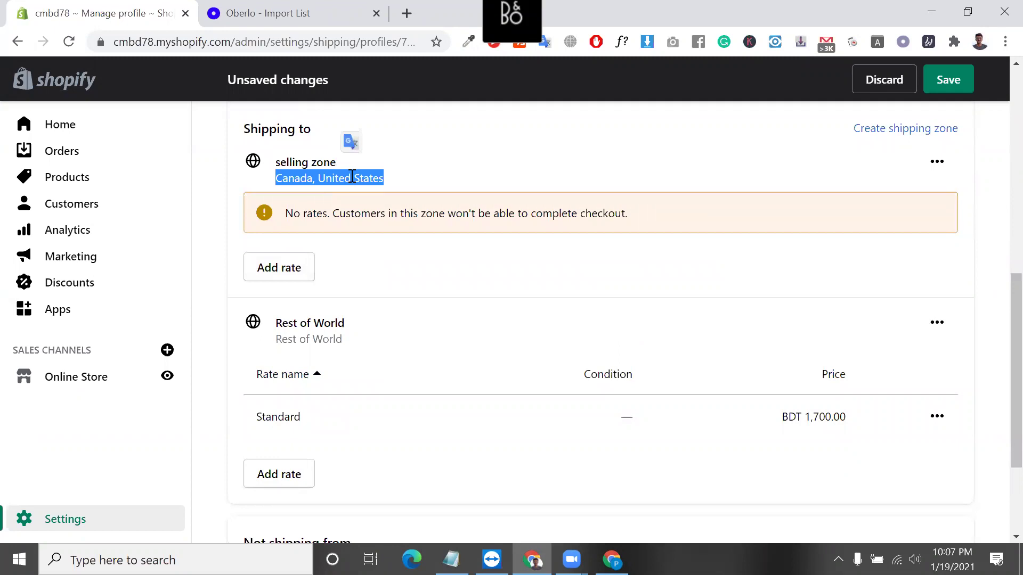
{"action": "left_click", "coordinate": [352, 176]}
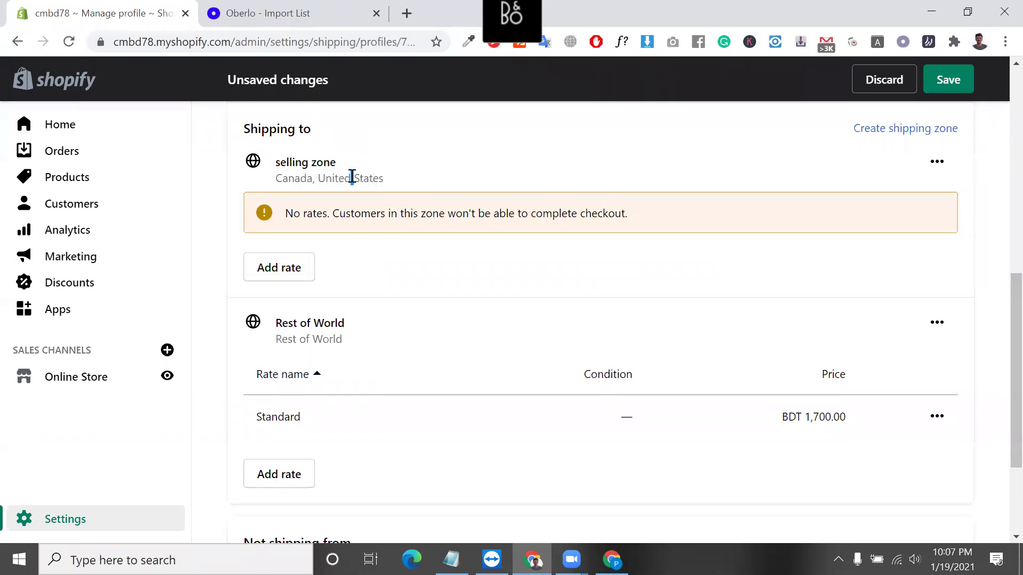
Start adding a rate to the selling zone and look at the carrier-calculated options.
{"action": "left_click", "coordinate": [277, 274]}
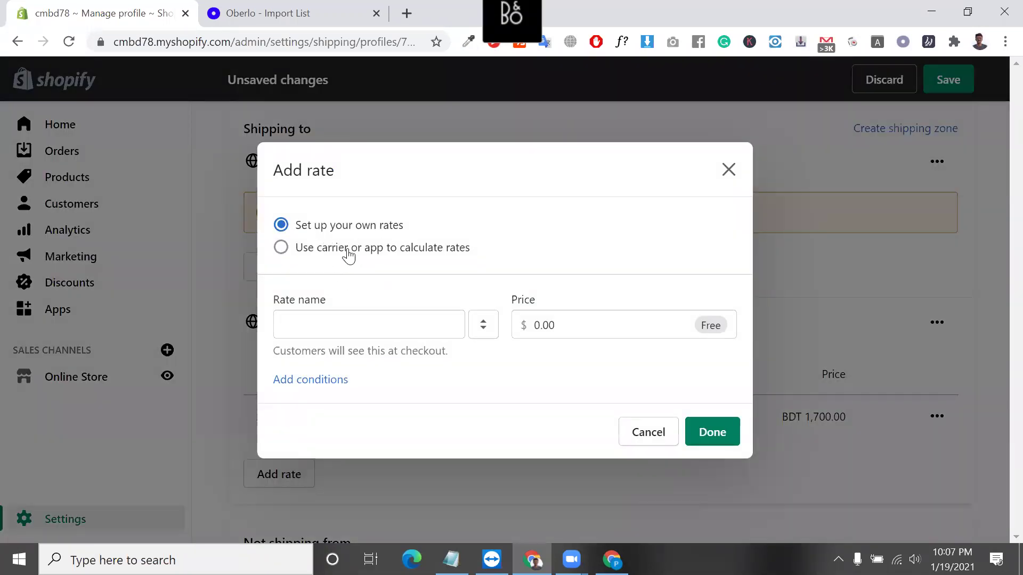
{"action": "left_click", "coordinate": [375, 250]}
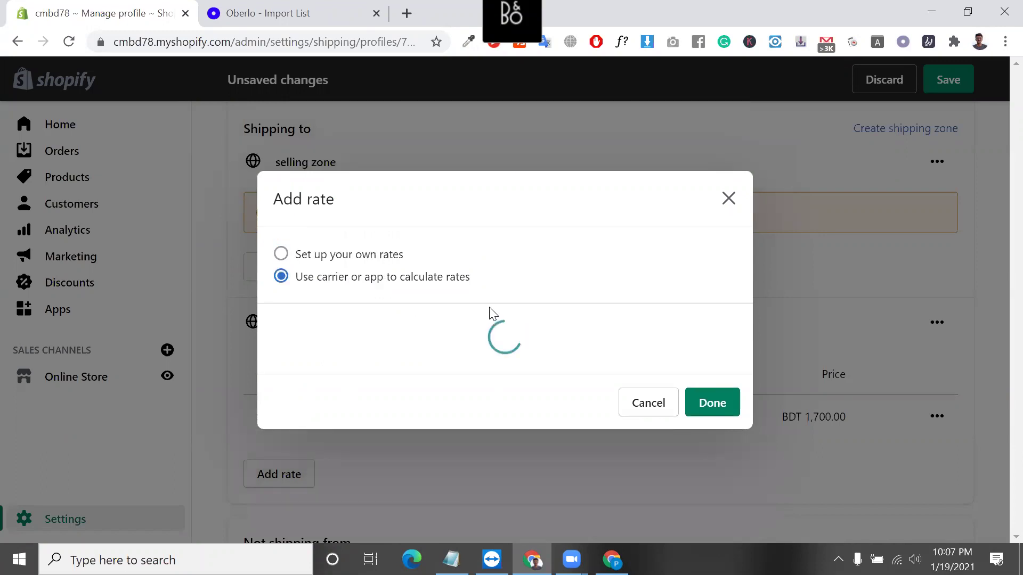
{"action": "left_click", "coordinate": [397, 248]}
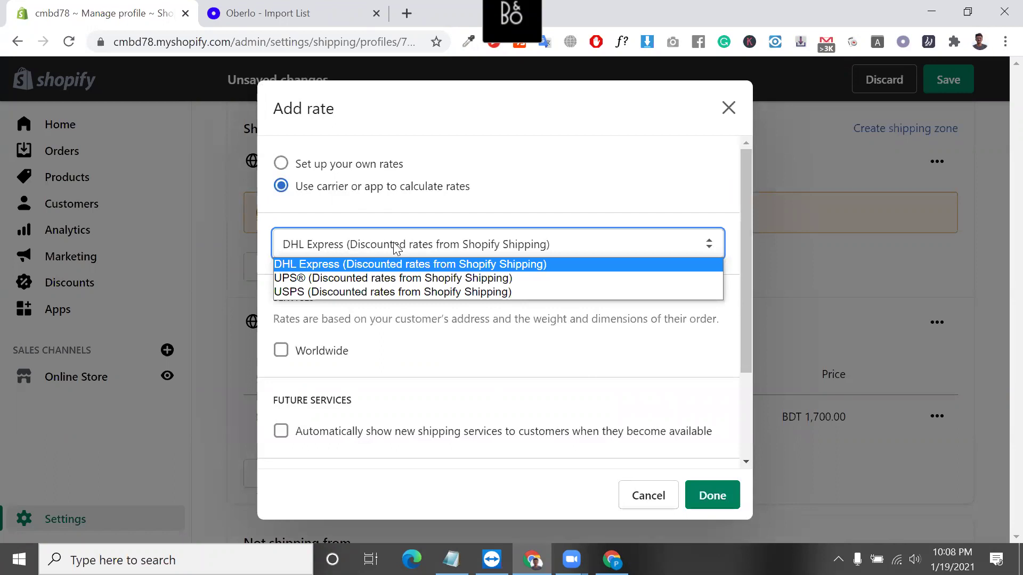
{"action": "left_click", "coordinate": [266, 13]}
From Oberlo's Import List, open the Night Light bonsai's AliExpress page and bring its tab forward.
{"action": "left_click", "coordinate": [266, 13]}
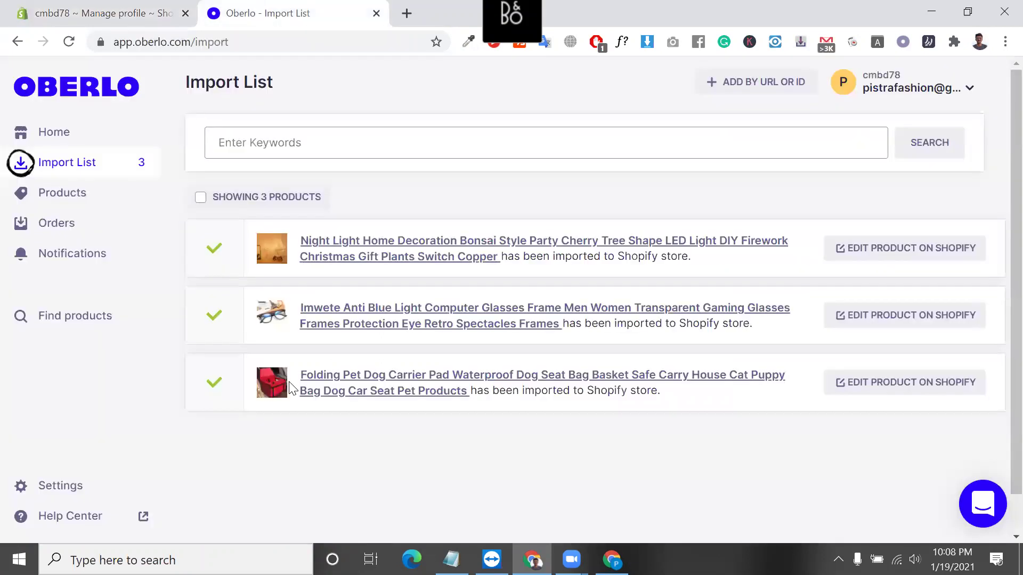
{"action": "scroll", "coordinate": [292, 388], "scroll_direction": "down", "scroll_amount": 1}
{"action": "left_click", "coordinate": [404, 217]}
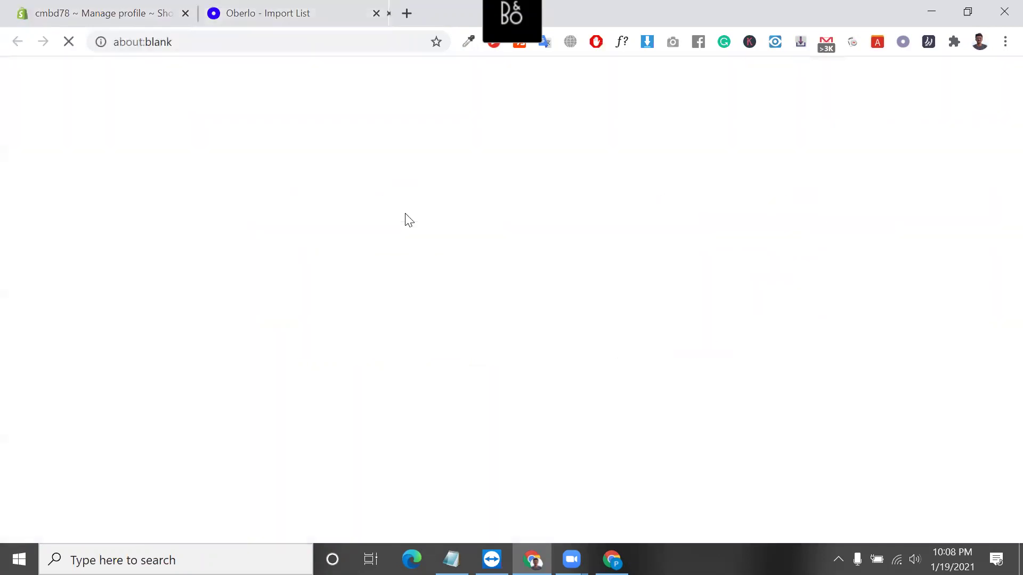
{"action": "left_click", "coordinate": [277, 8]}
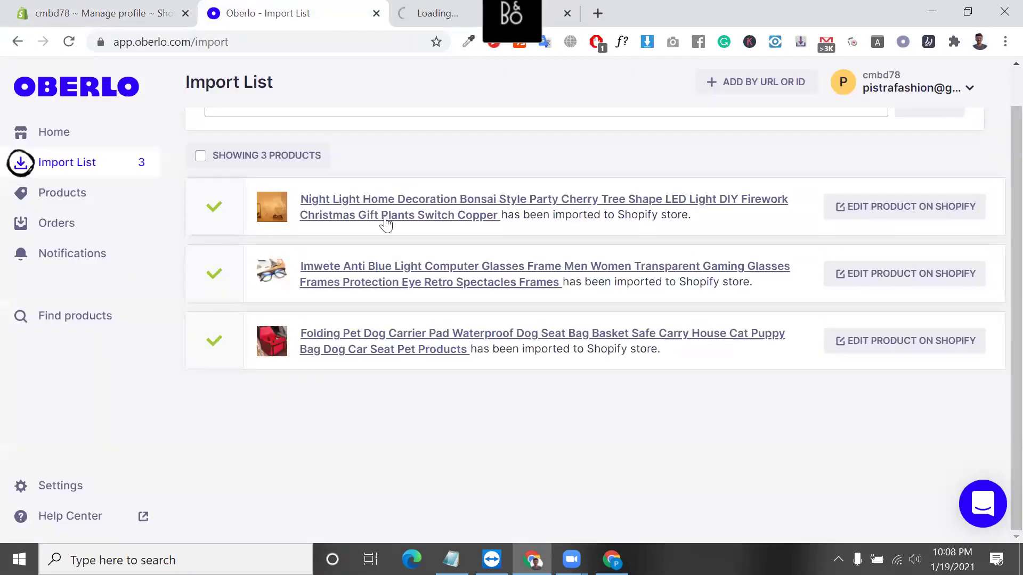
{"action": "left_click", "coordinate": [408, 268]}
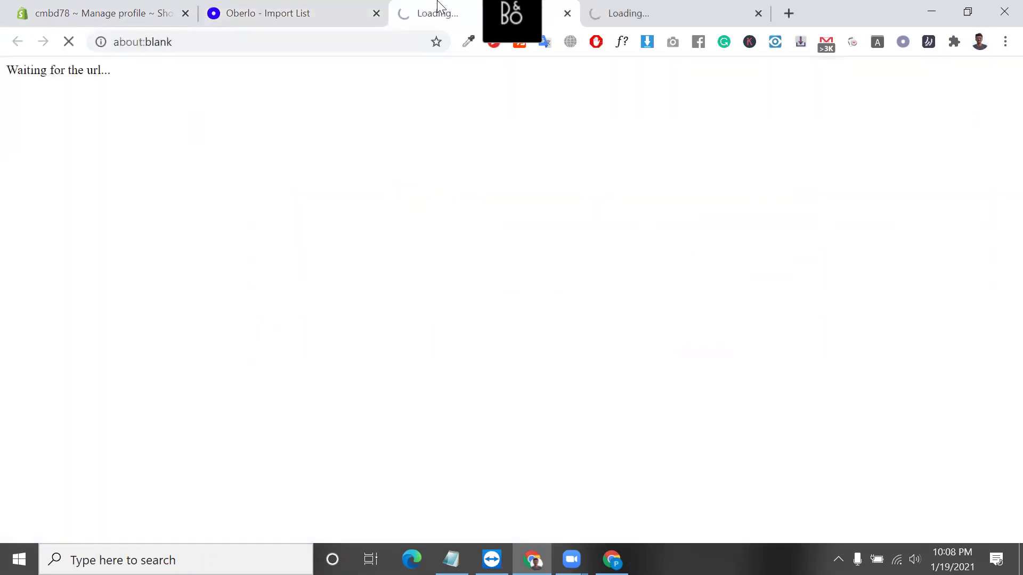
{"action": "left_click", "coordinate": [634, 7]}
{"action": "left_click_drag", "start_coordinate": [634, 6], "coordinate": [494, 7]}
Choose the 45cm 36LEDS emitting colour variant of the night light.
{"action": "scroll", "coordinate": [477, 303], "scroll_direction": "down", "scroll_amount": 1}
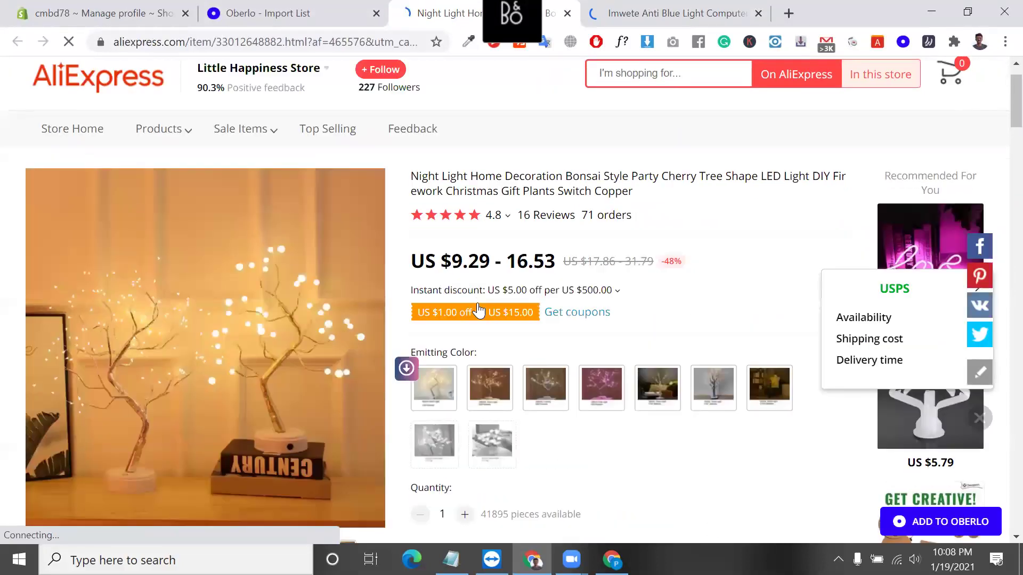
{"action": "scroll", "coordinate": [477, 310], "scroll_direction": "down", "scroll_amount": 1}
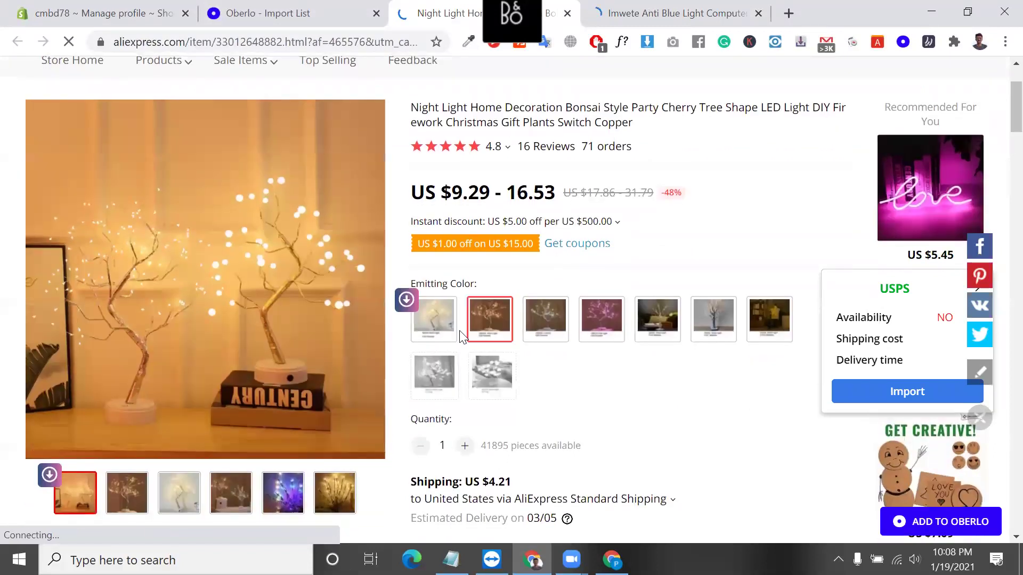
{"action": "left_click", "coordinate": [437, 327]}
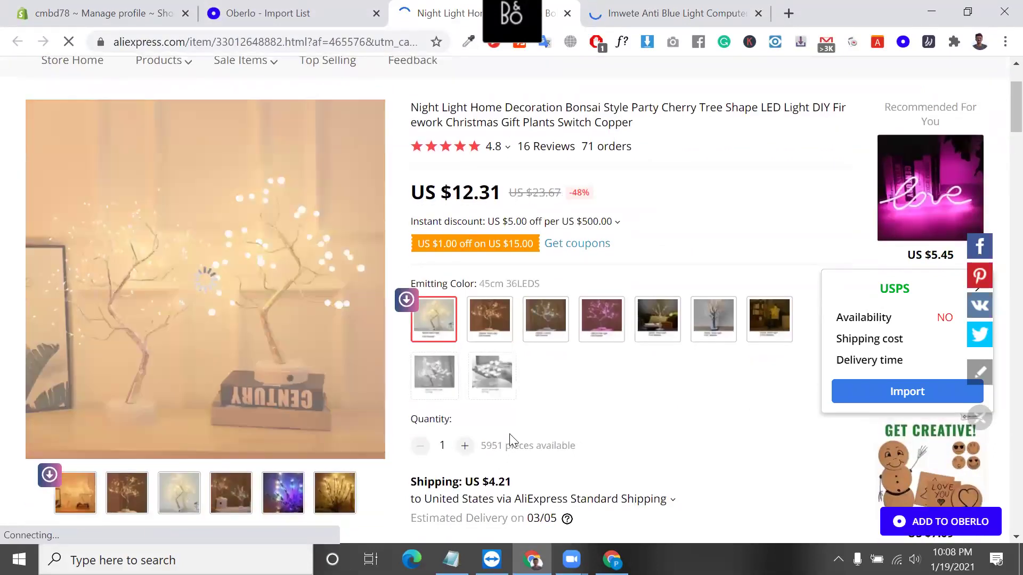
{"action": "scroll", "coordinate": [472, 431], "scroll_direction": "down", "scroll_amount": 2}
{"action": "scroll", "coordinate": [527, 372], "scroll_direction": "down", "scroll_amount": 2}
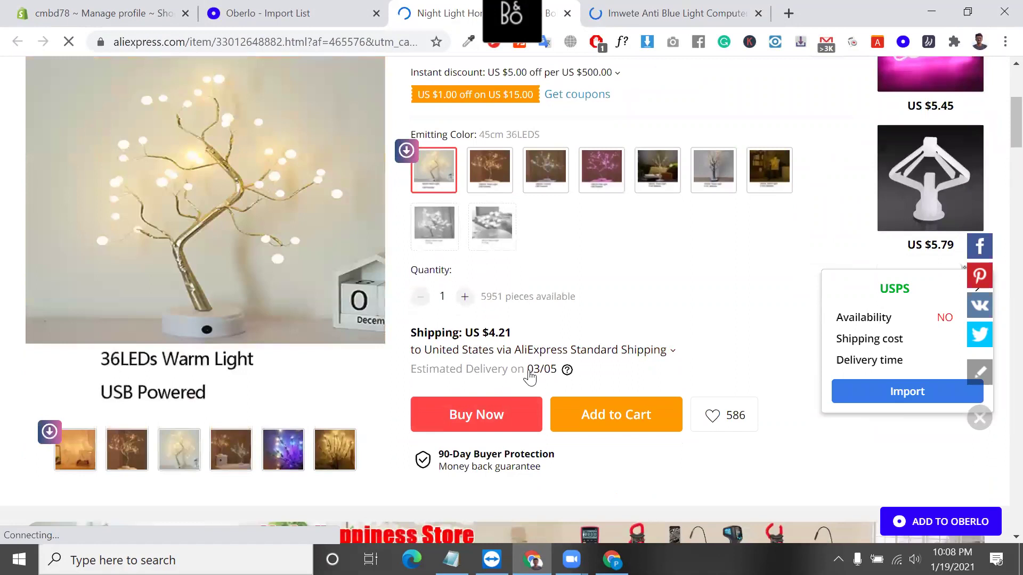
{"action": "scroll", "coordinate": [548, 319], "scroll_direction": "up", "scroll_amount": 1}
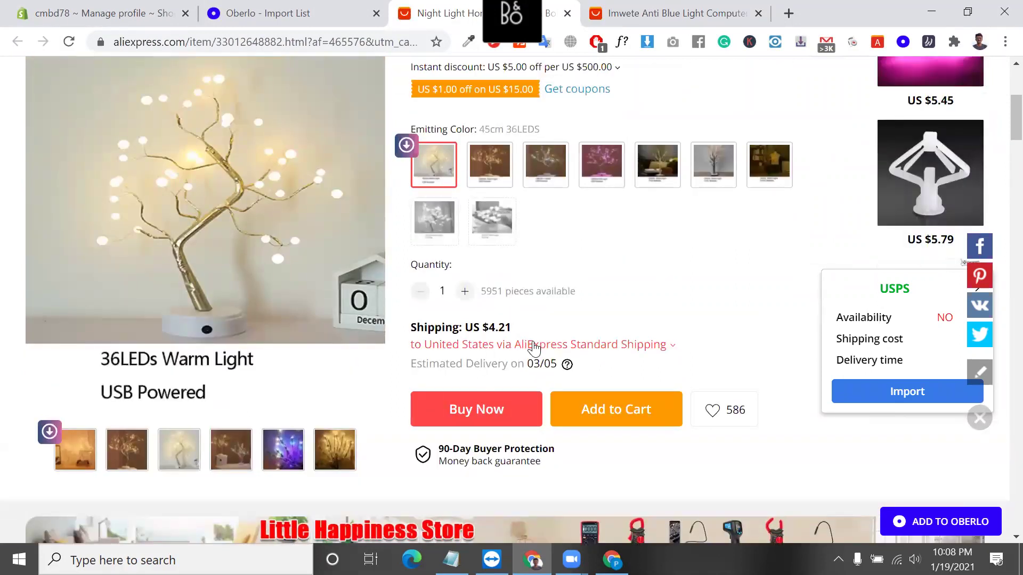
Compare AliExpress Standard Shipping with DHL and apply Standard Shipping.
{"action": "left_click", "coordinate": [533, 347]}
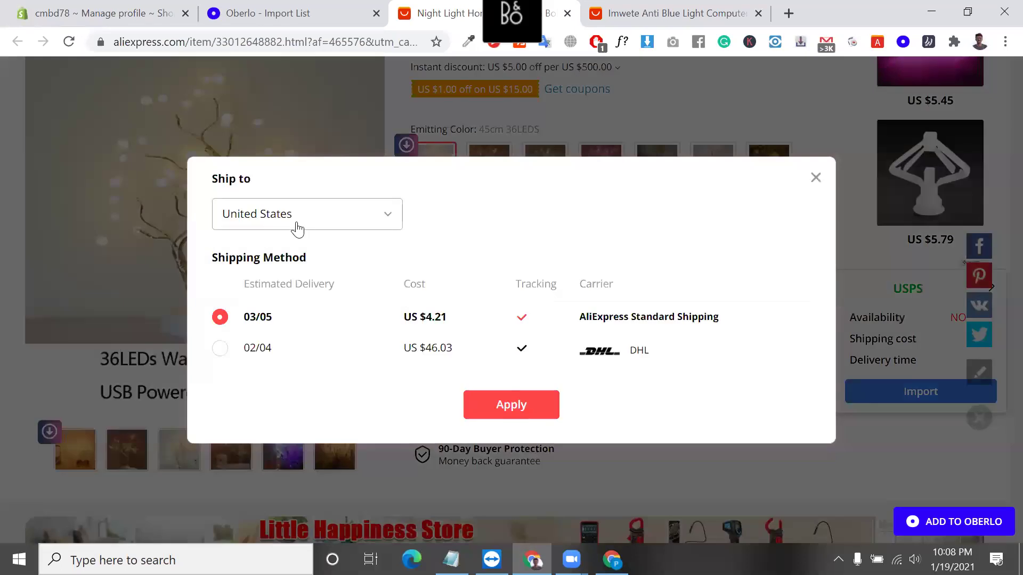
{"action": "left_click_drag", "start_coordinate": [470, 322], "coordinate": [424, 321]}
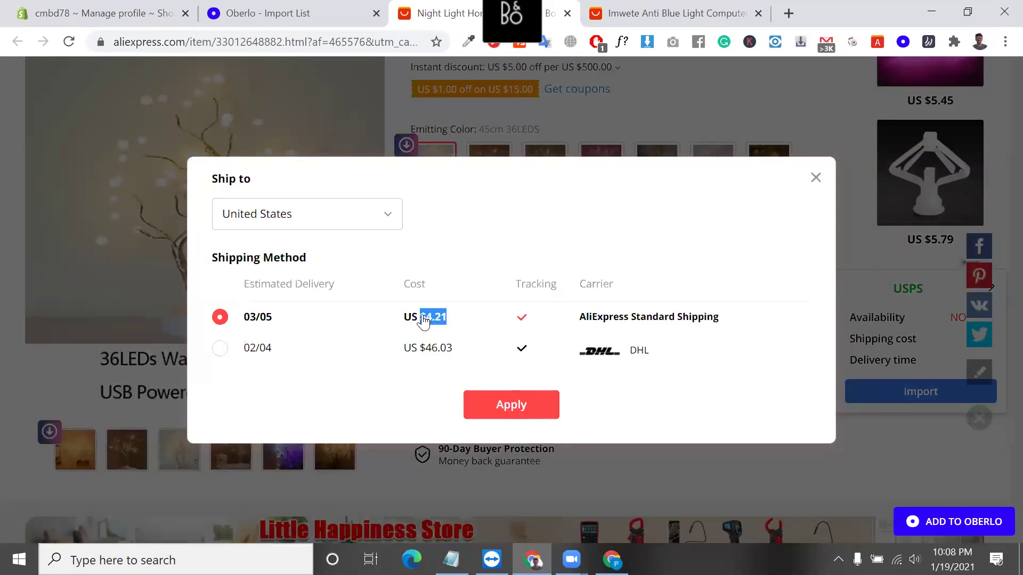
{"action": "left_click", "coordinate": [426, 323]}
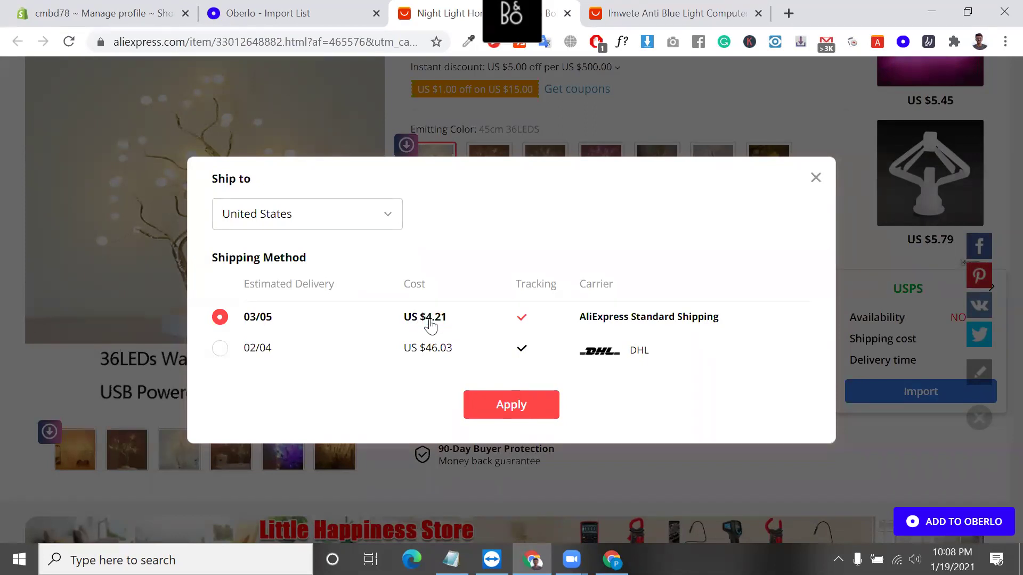
{"action": "left_click", "coordinate": [229, 348]}
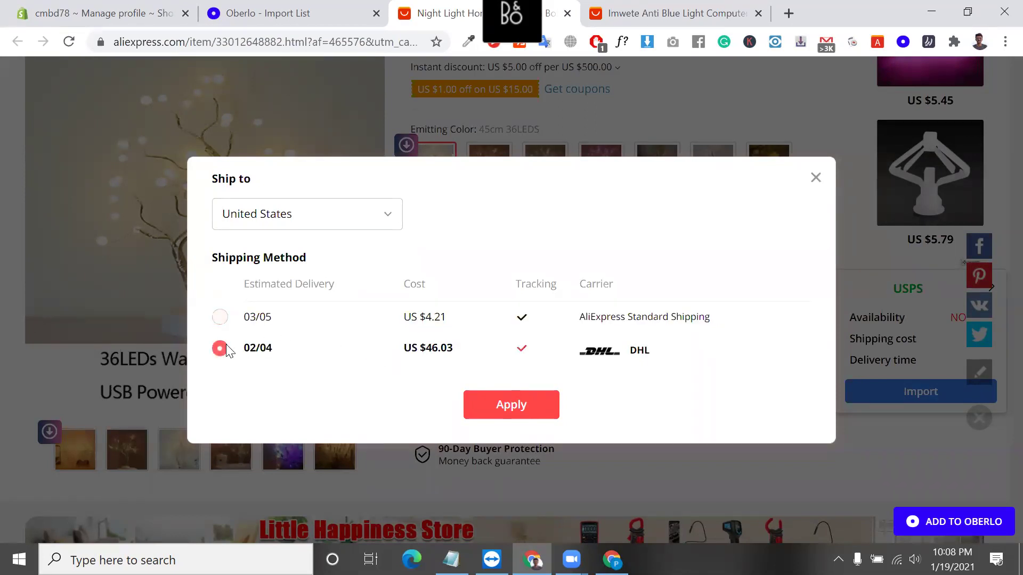
{"action": "left_click", "coordinate": [373, 323]}
{"action": "left_click", "coordinate": [512, 406]}
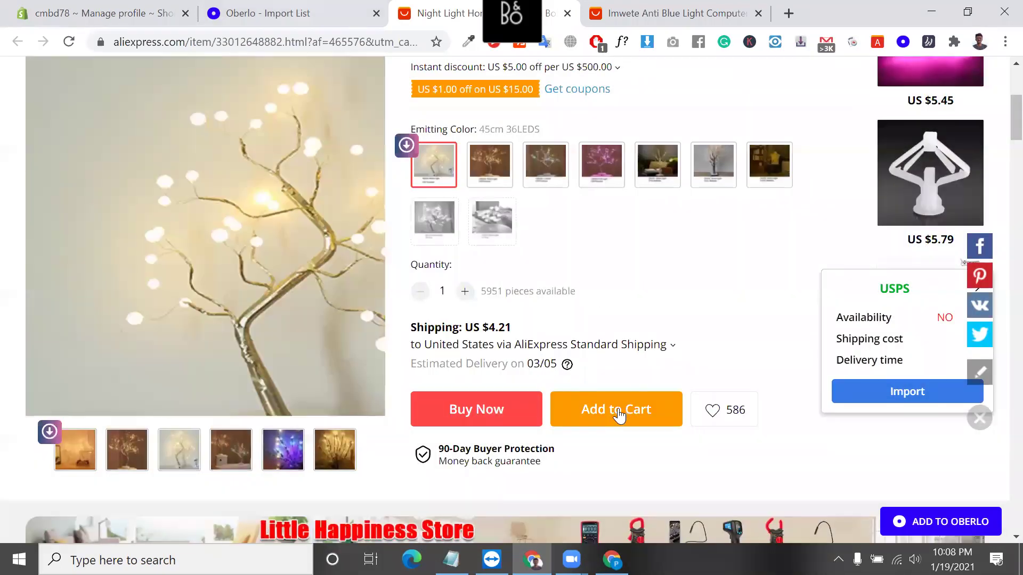
Copy the US $4.21 standard shipping cost and return to the Shopify shipping profile.
{"action": "left_click", "coordinate": [589, 346]}
{"action": "mouse_move", "coordinate": [447, 318]}
{"action": "left_mouse_down"}
{"action": "mouse_move", "coordinate": [414, 320]}
{"action": "mouse_move", "coordinate": [429, 322]}
{"action": "left_mouse_up"}
{"action": "right_click", "coordinate": [429, 322]}
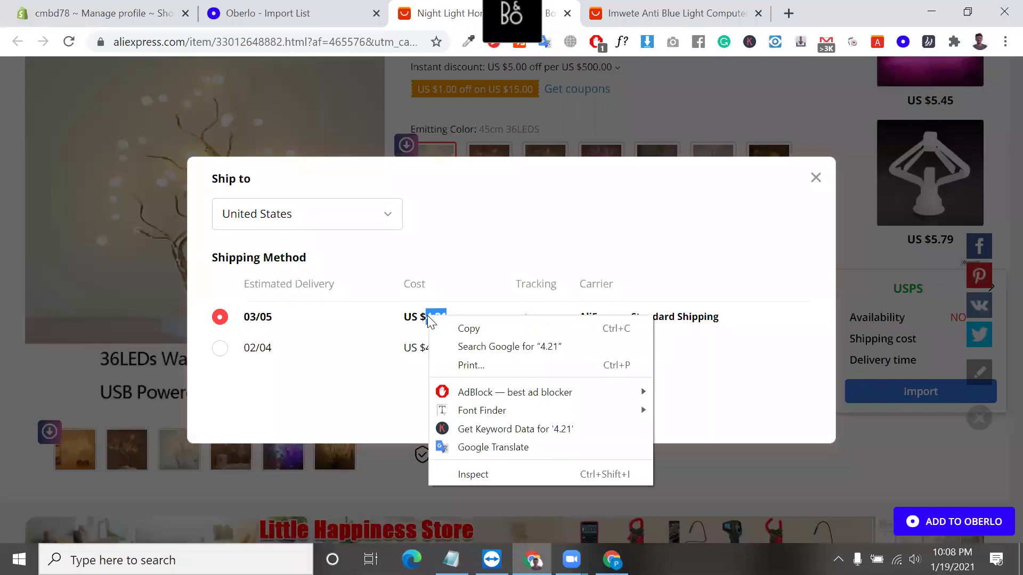
{"action": "left_click", "coordinate": [450, 327]}
{"action": "left_click", "coordinate": [341, 2]}
{"action": "left_click_drag", "start_coordinate": [161, 3], "coordinate": [354, 11]}
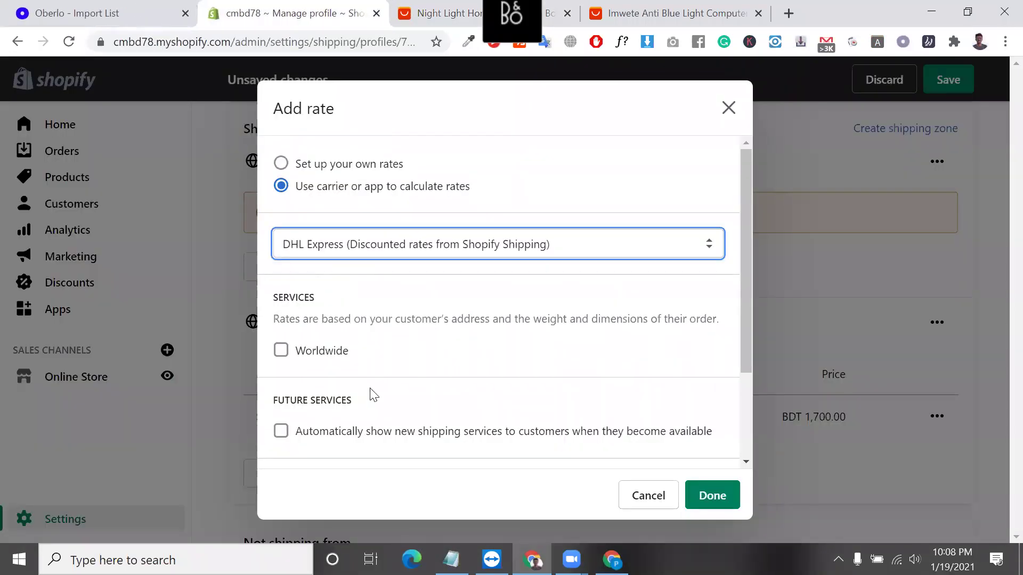
Set up a custom rate named Standard with a price of 5.00.
{"action": "scroll", "coordinate": [342, 374], "scroll_direction": "down", "scroll_amount": 1}
{"action": "scroll", "coordinate": [343, 374], "scroll_direction": "up", "scroll_amount": 1}
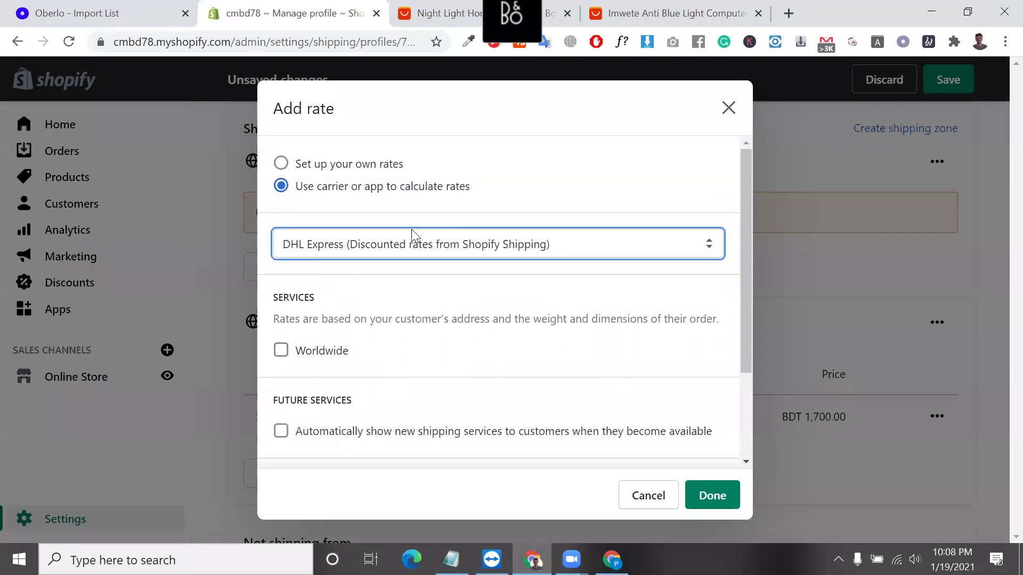
{"action": "left_click", "coordinate": [281, 163]}
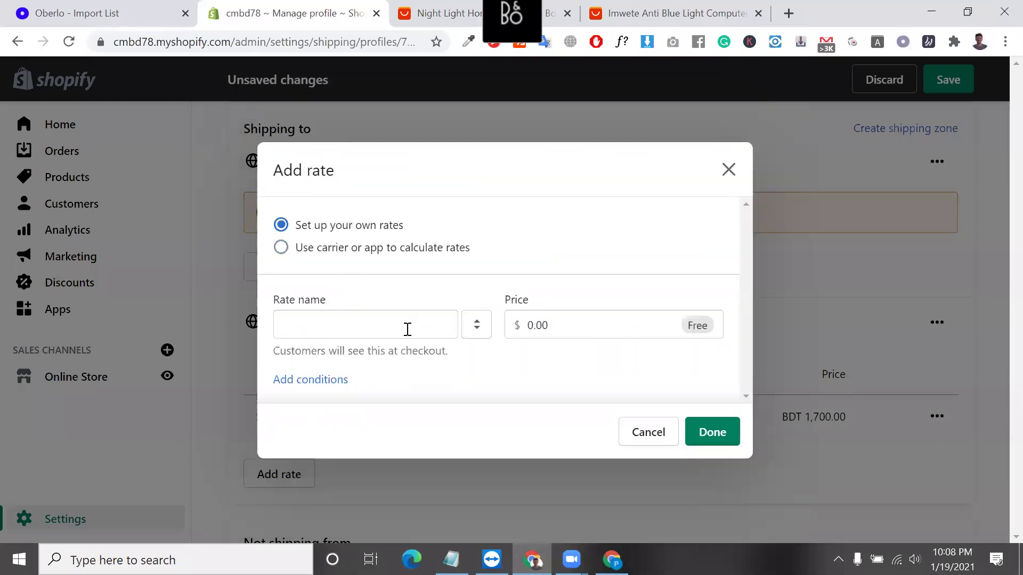
{"action": "left_click", "coordinate": [406, 327]}
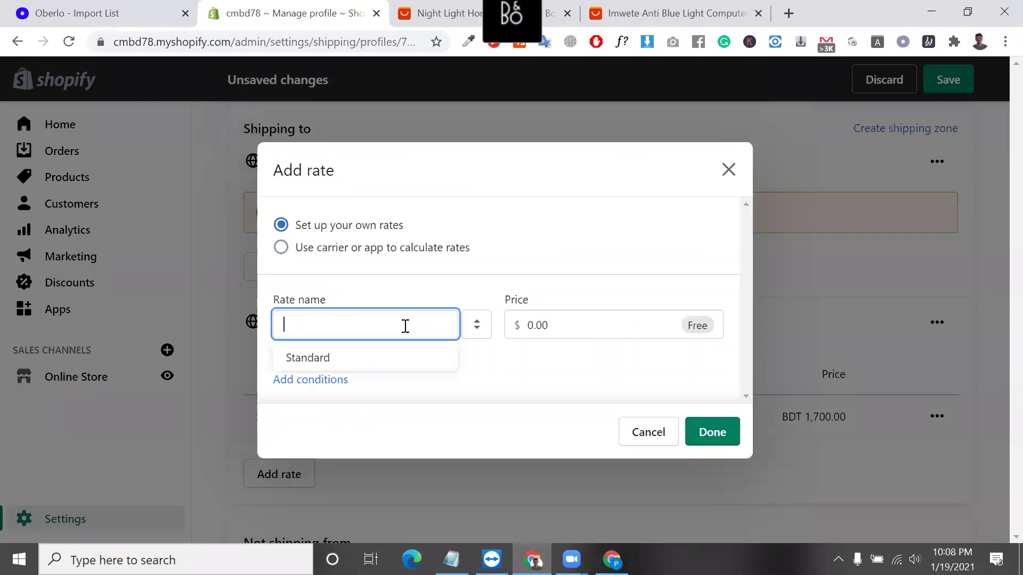
{"action": "left_click", "coordinate": [398, 356]}
{"action": "double_click", "coordinate": [548, 331]}
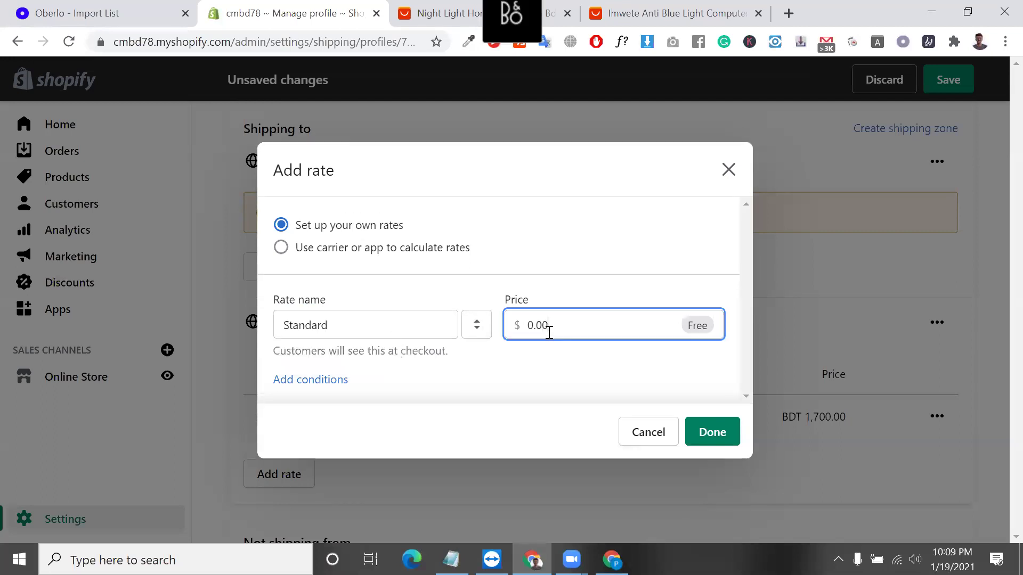
{"action": "type", "text": "4.21"}
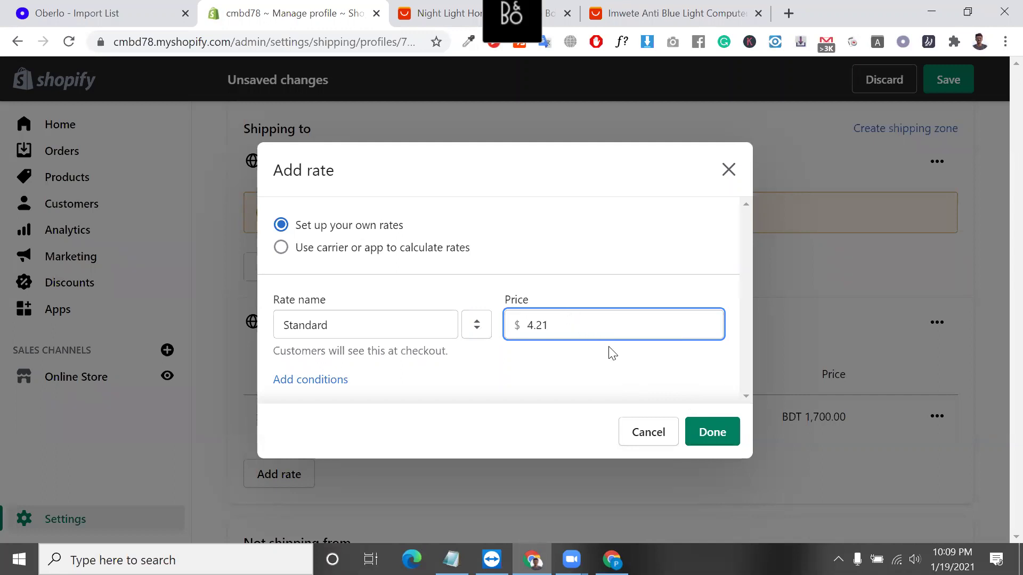
{"action": "double_click", "coordinate": [579, 324]}
{"action": "type", "text": "5"}
{"action": "key", "text": "BackSpace"}
{"action": "key", "text": "BackSpace"}
{"action": "key", "text": "BackSpace"}
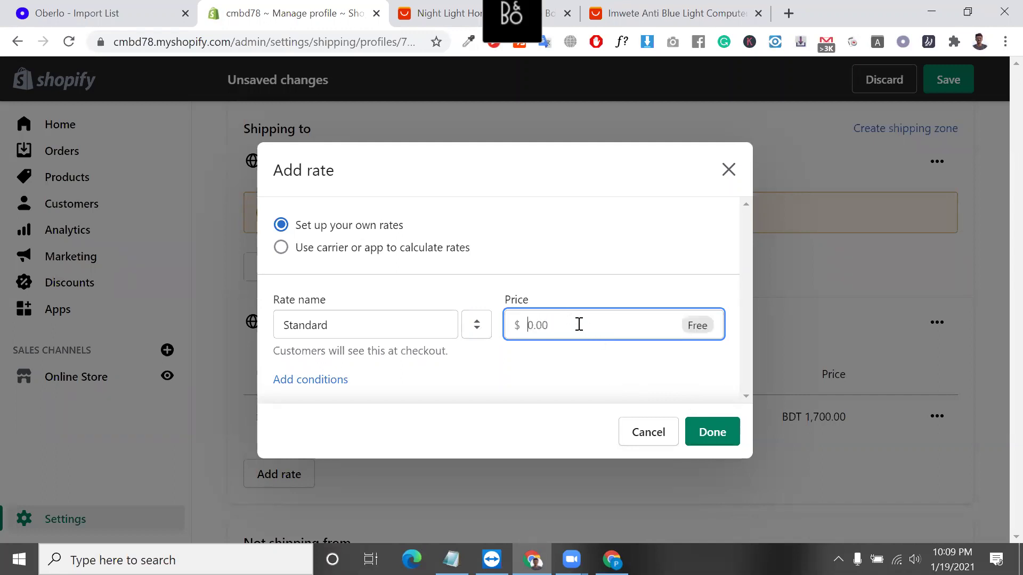
{"action": "type", "text": "5"}
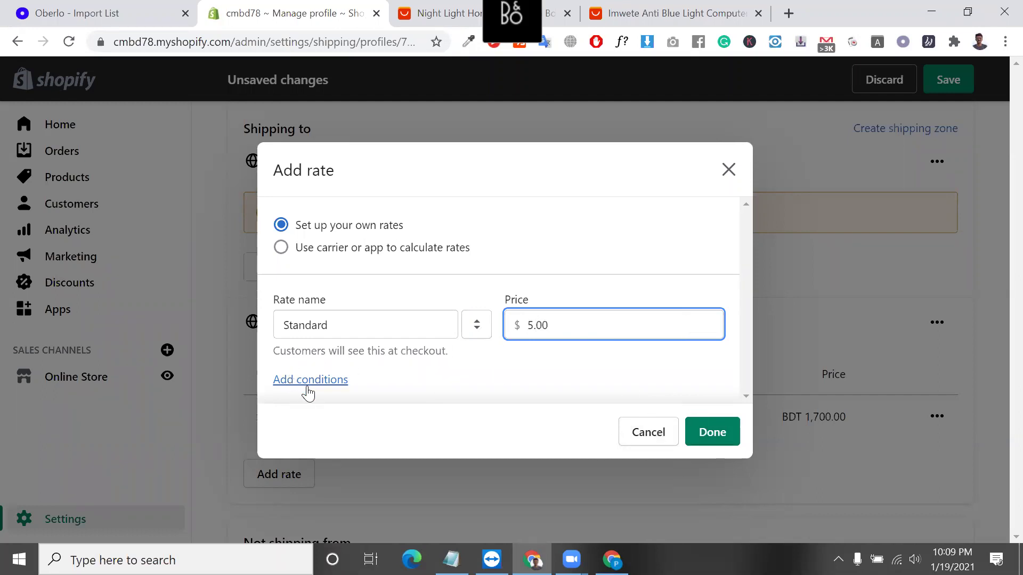
Try an order-price condition, then remove all conditions and save the Standard $5.00 rate.
{"action": "left_click", "coordinate": [308, 380]}
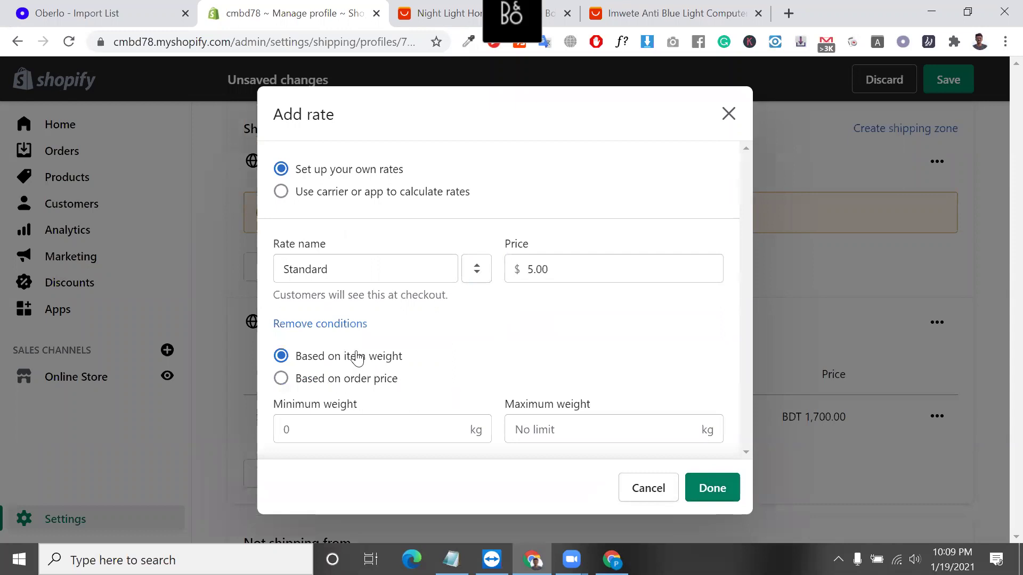
{"action": "left_click", "coordinate": [281, 379]}
{"action": "left_click", "coordinate": [381, 429]}
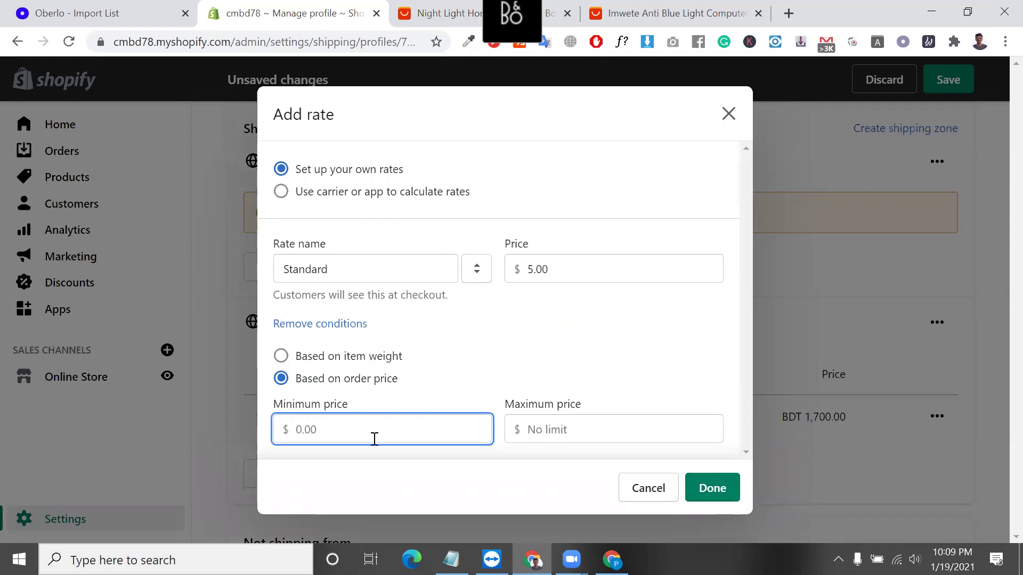
{"action": "type", "text": "50"}
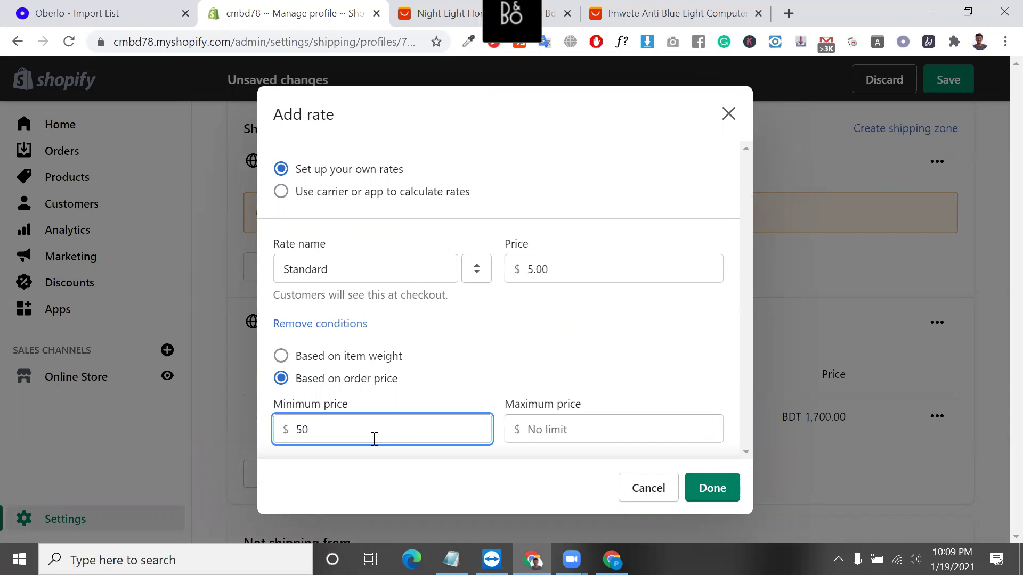
{"action": "double_click", "coordinate": [579, 279]}
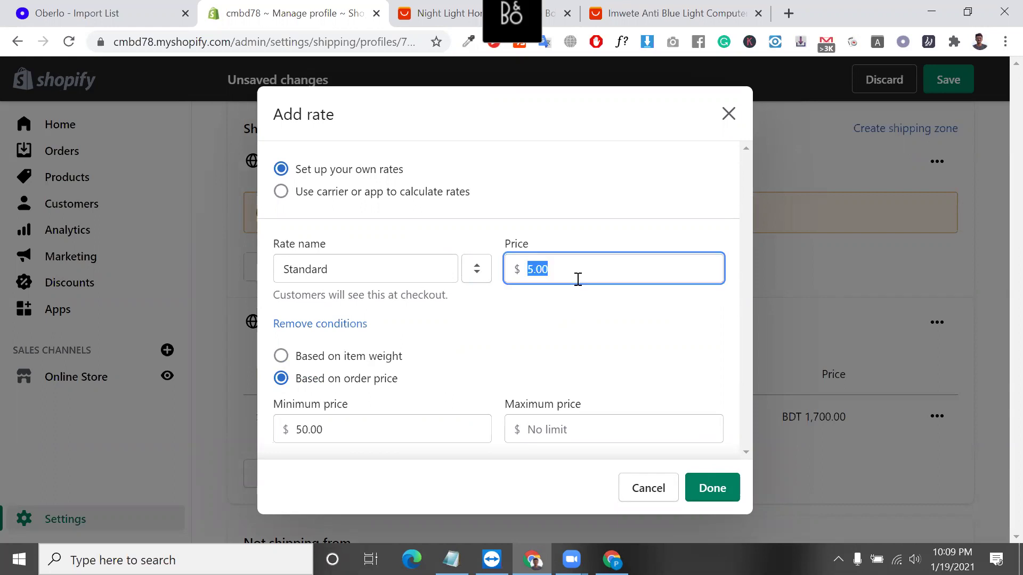
{"action": "key", "text": "BackSpace"}
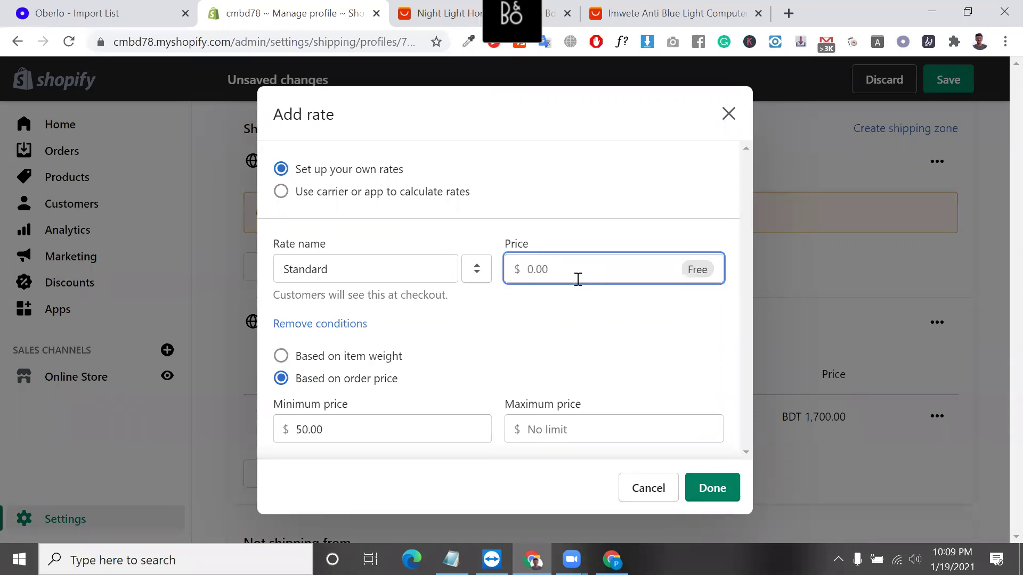
{"action": "key", "text": "ctrl+z"}
{"action": "left_click", "coordinate": [655, 384]}
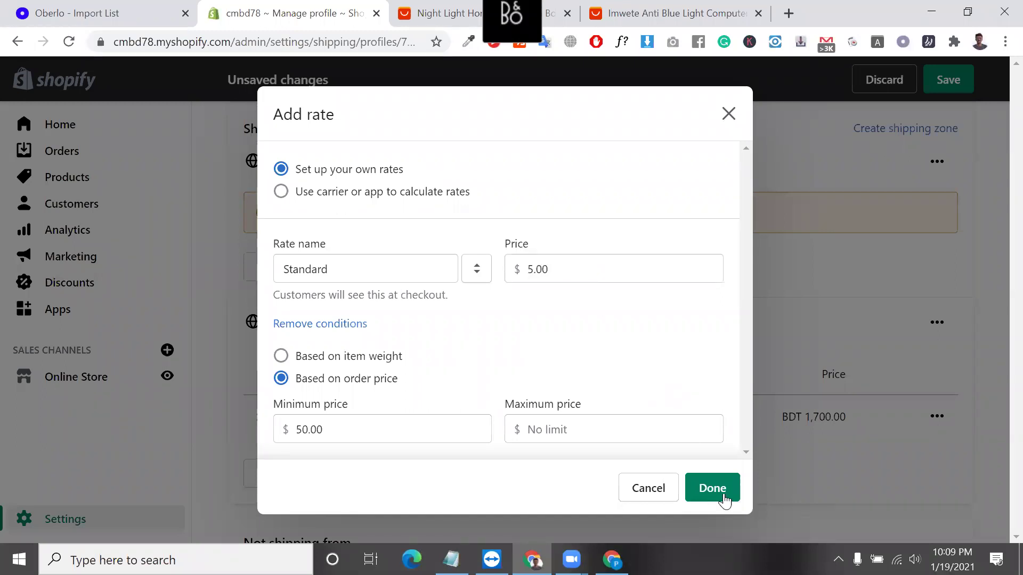
{"action": "left_click", "coordinate": [397, 433]}
{"action": "key", "text": "BackSpace"}
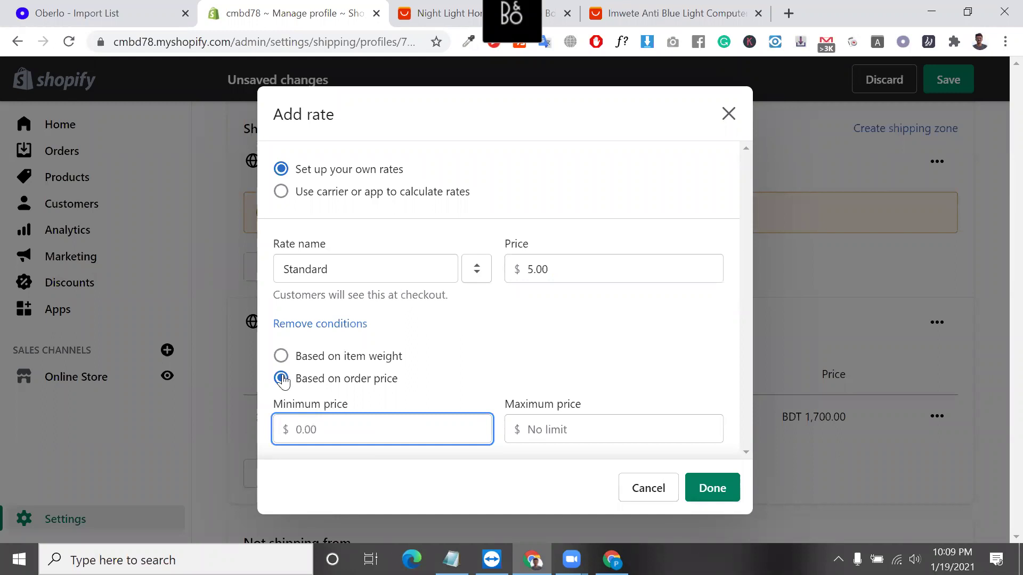
{"action": "left_click", "coordinate": [561, 266]}
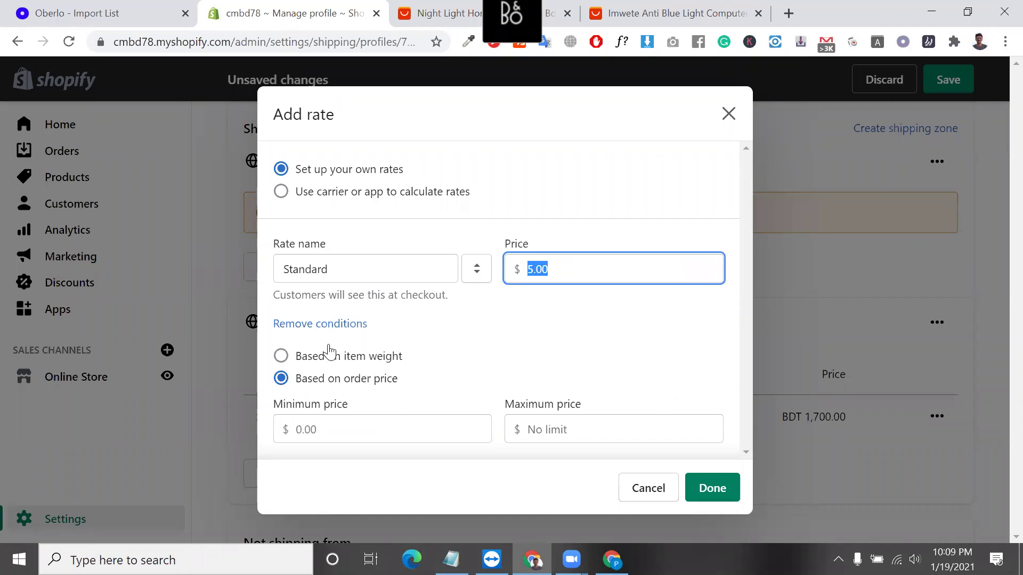
{"action": "left_click", "coordinate": [292, 325]}
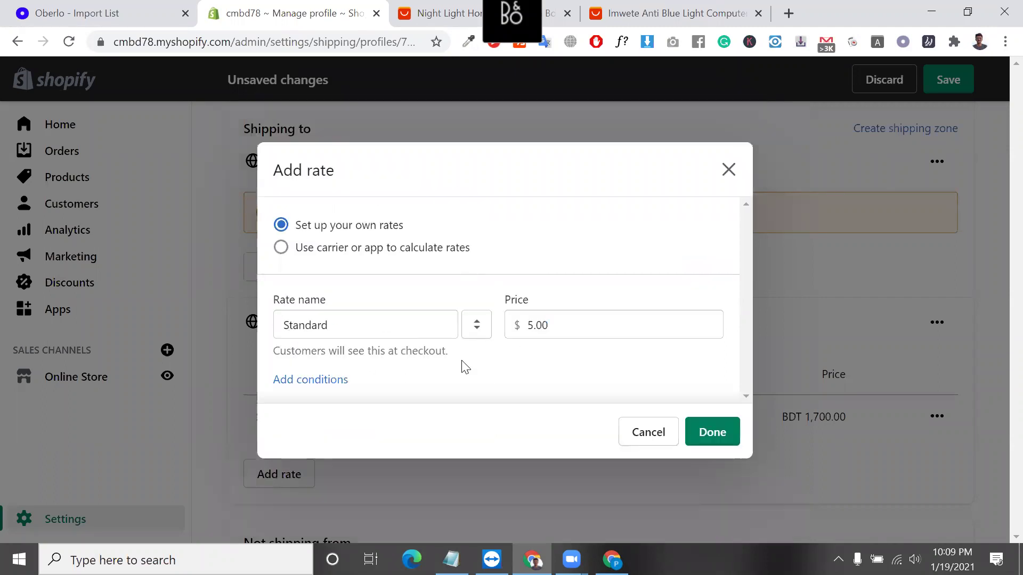
{"action": "left_click", "coordinate": [727, 433]}
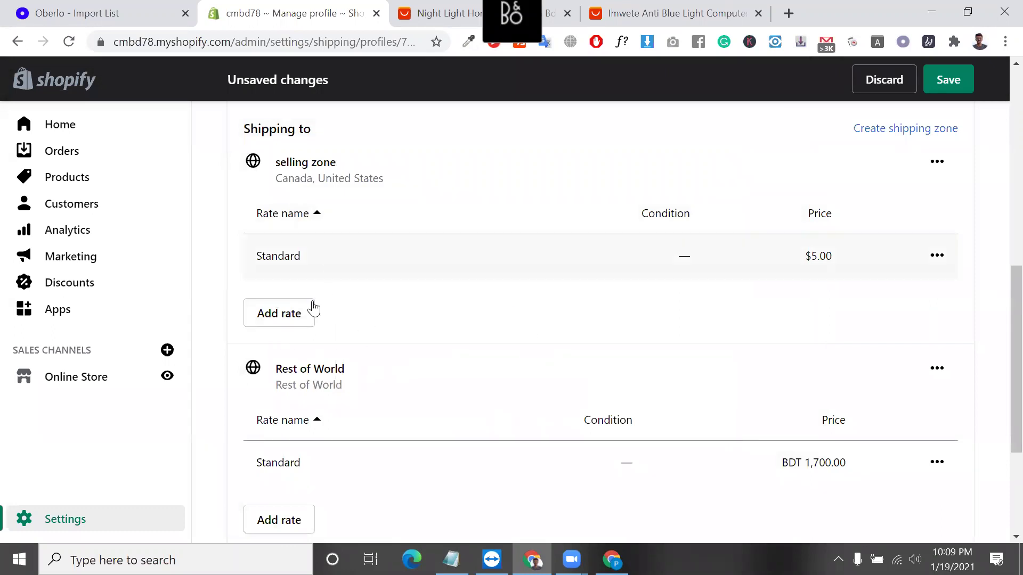
Add another selling-zone rate using carrier-calculated rates and list the carriers (DHL Express, UPS, USPS).
{"action": "left_click", "coordinate": [297, 324]}
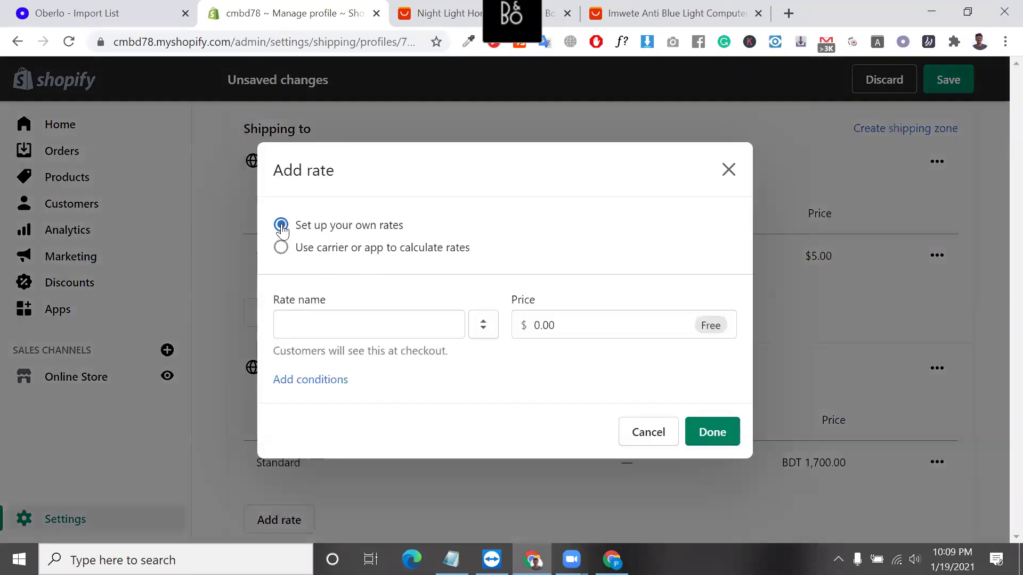
{"action": "left_click", "coordinate": [280, 252]}
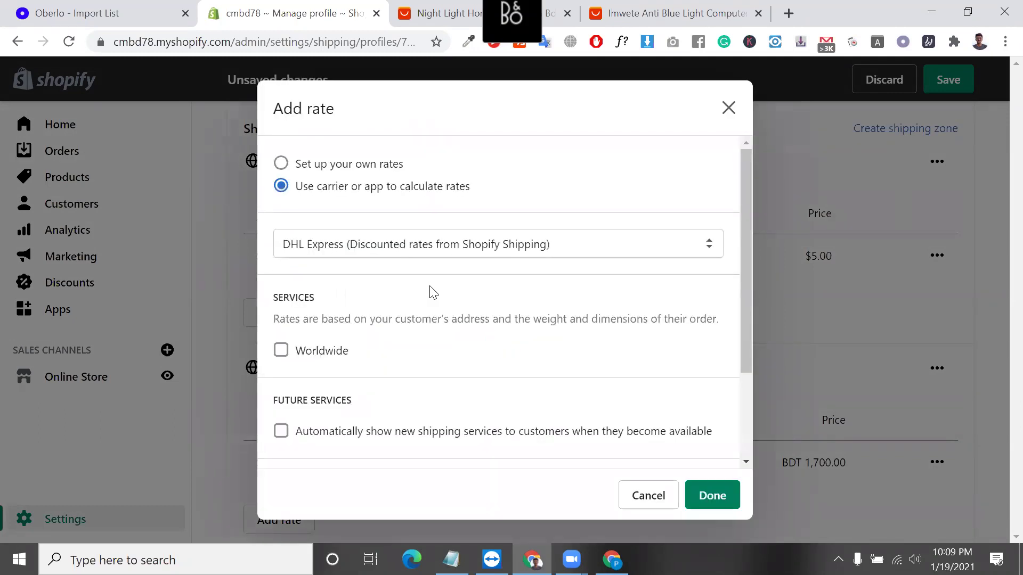
{"action": "left_click", "coordinate": [389, 258]}
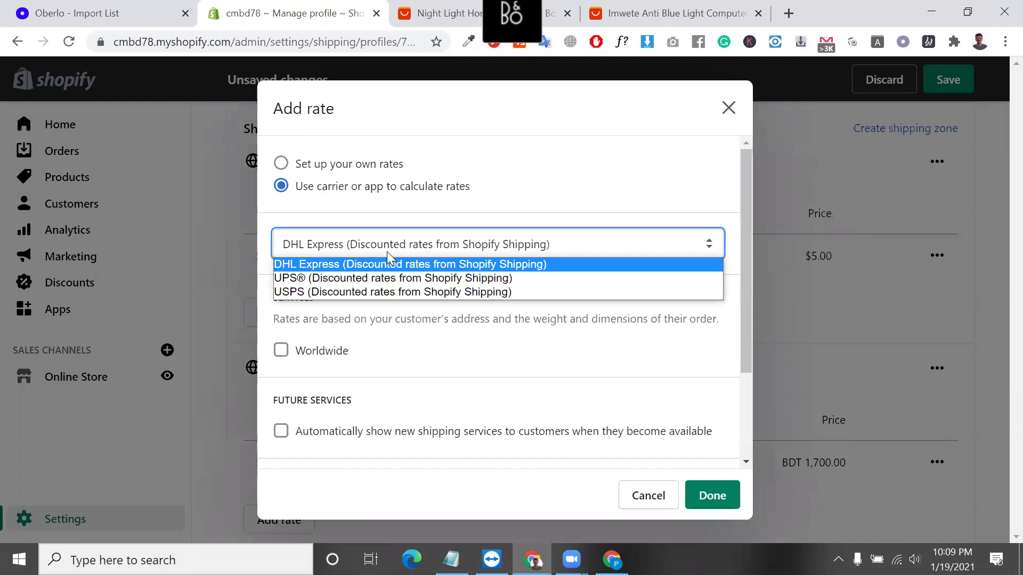
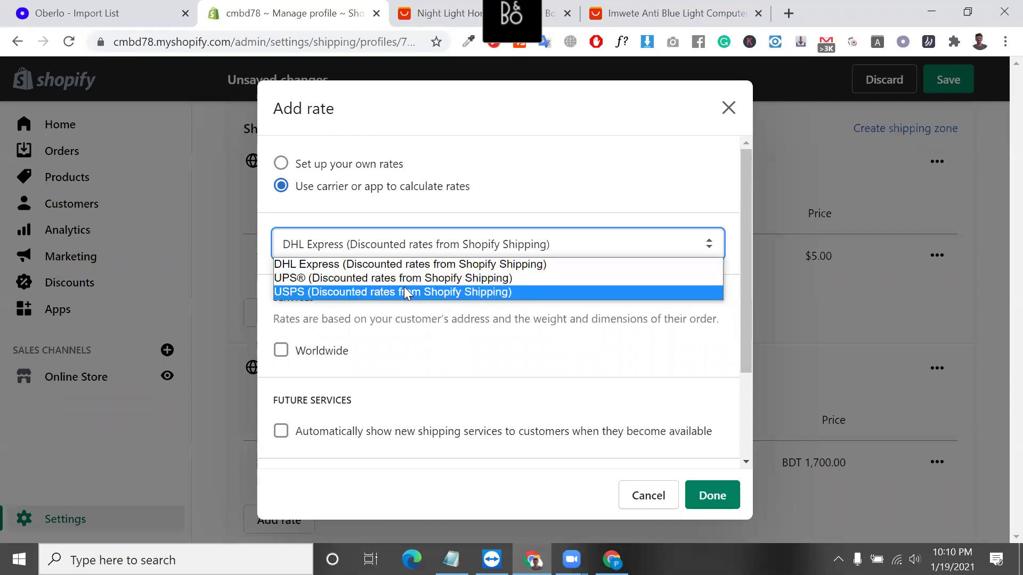
Try USPS as the calculated rate's carrier, then switch back to DHL Express.
{"action": "left_click", "coordinate": [400, 292]}
{"action": "left_click", "coordinate": [406, 251]}
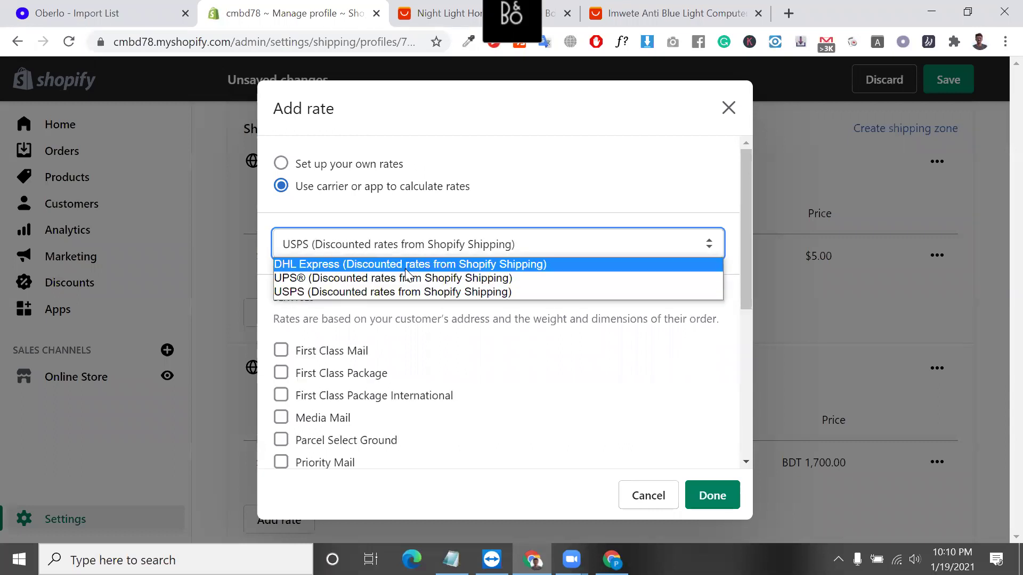
{"action": "left_click", "coordinate": [407, 265]}
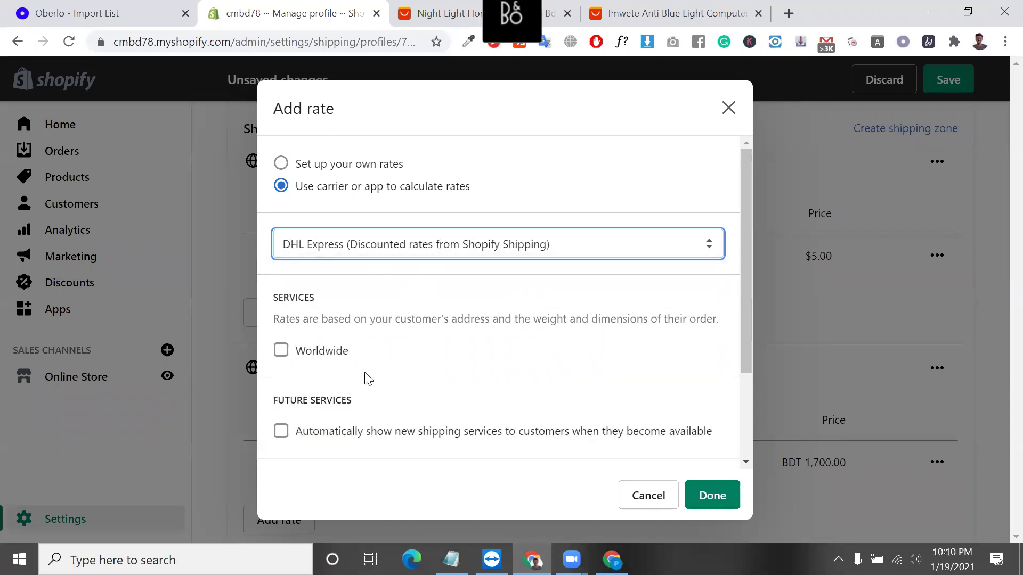
{"action": "scroll", "coordinate": [368, 378], "scroll_direction": "down", "scroll_amount": 2}
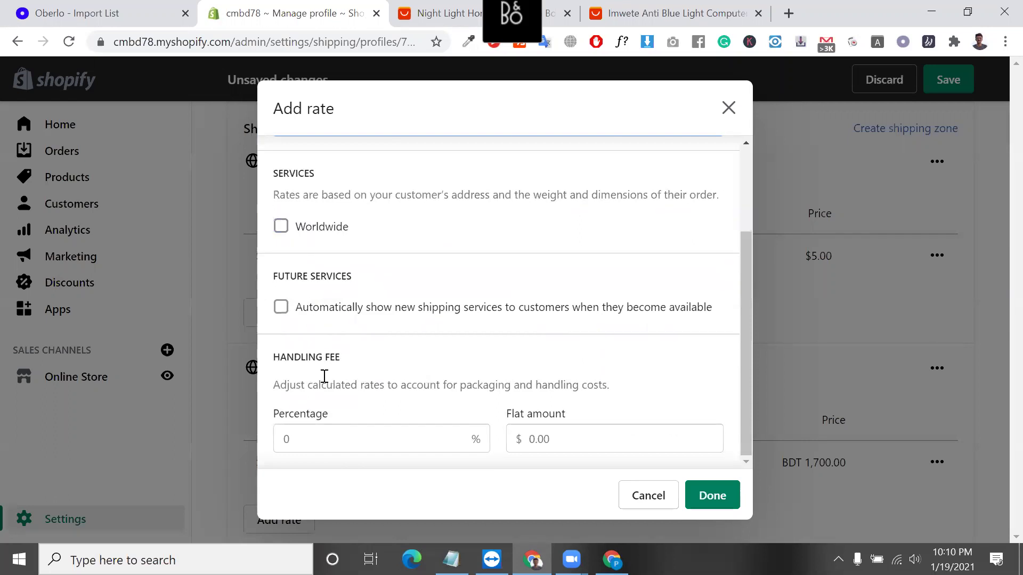
{"action": "left_click", "coordinate": [429, 448]}
{"action": "left_click", "coordinate": [623, 437]}
{"action": "scroll", "coordinate": [624, 440], "scroll_direction": "up", "scroll_amount": 1}
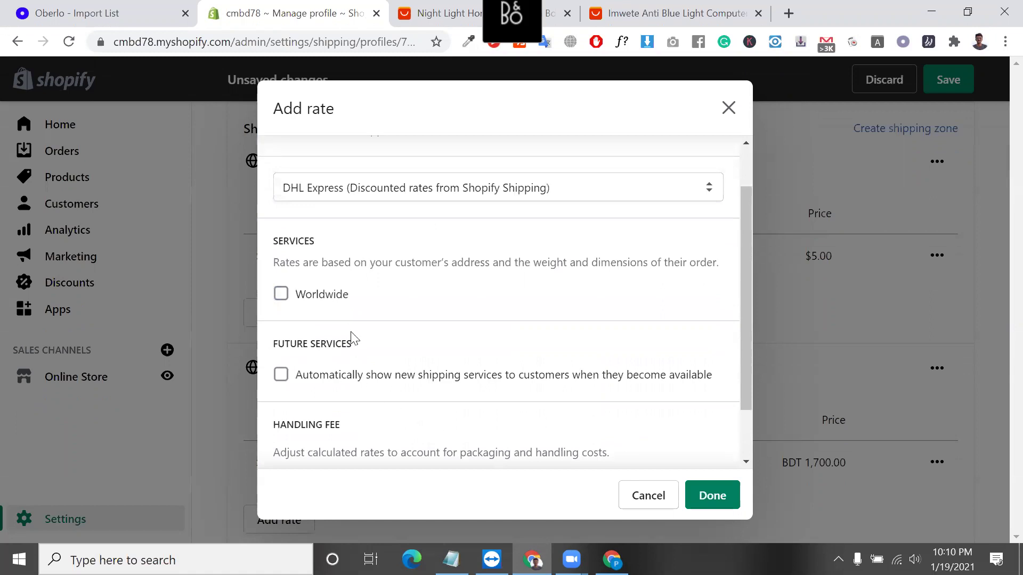
{"action": "scroll", "coordinate": [478, 319], "scroll_direction": "up", "scroll_amount": 1}
{"action": "left_click", "coordinate": [426, 238]}
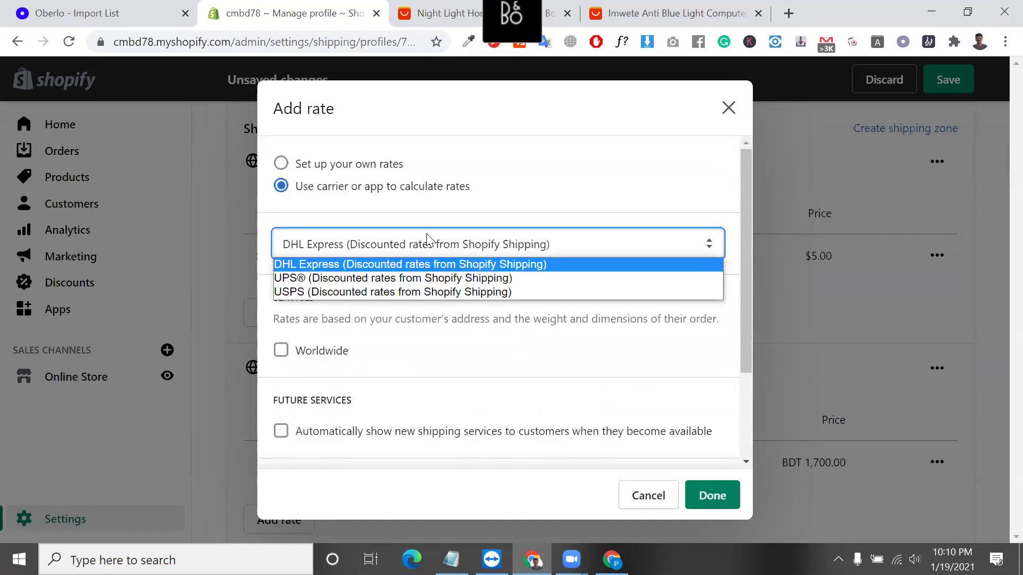
{"action": "left_click", "coordinate": [447, 2]}
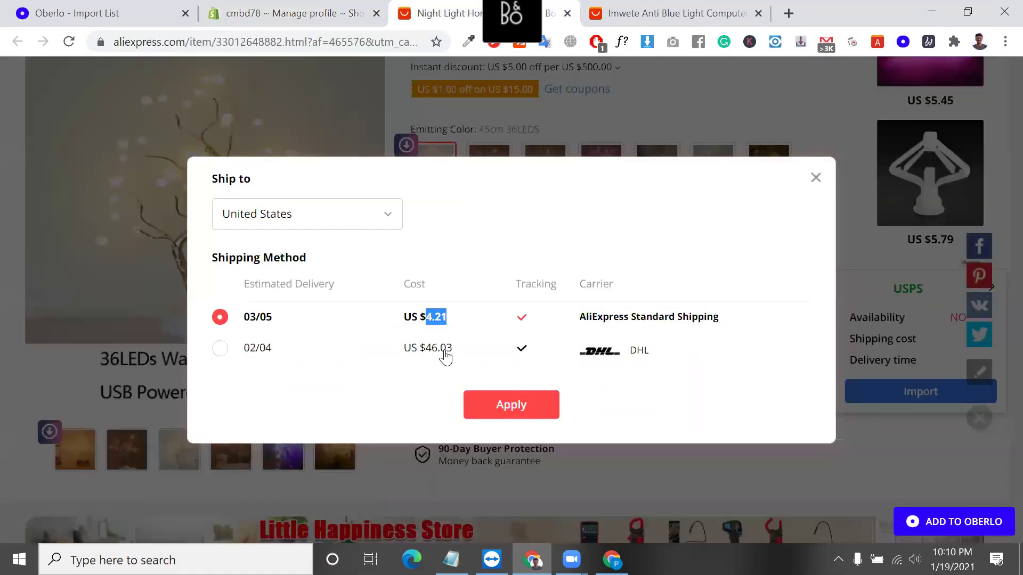
Compare the DHL shipping price on AliExpress in the other tab.
{"action": "left_click", "coordinate": [274, 353]}
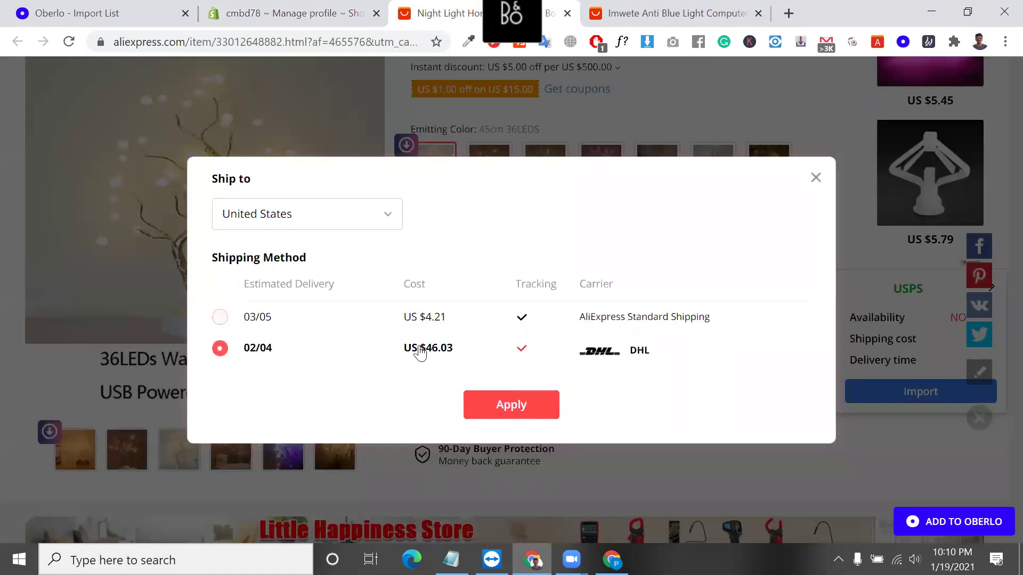
{"action": "double_click", "coordinate": [436, 348]}
{"action": "left_click", "coordinate": [371, 7]}
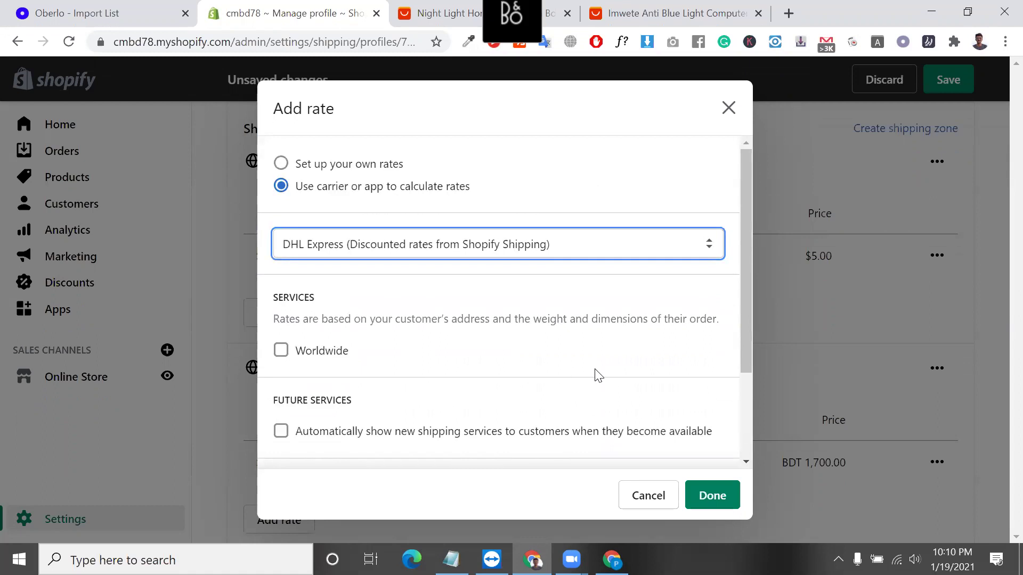
Enable automatic display of new DHL Express services, toggling the Worldwide service along the way.
{"action": "scroll", "coordinate": [597, 375], "scroll_direction": "down", "scroll_amount": 1}
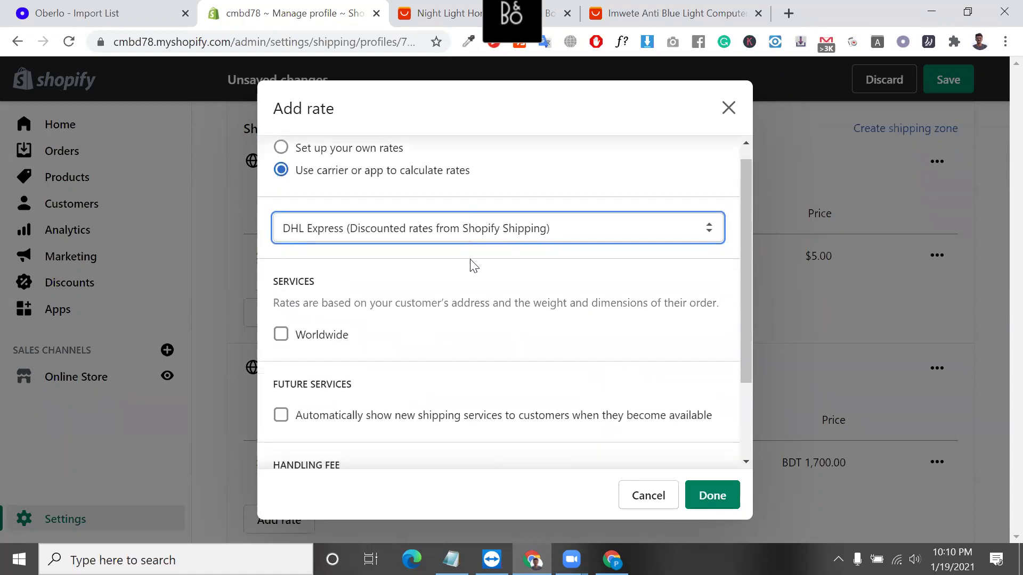
{"action": "left_click", "coordinate": [282, 336]}
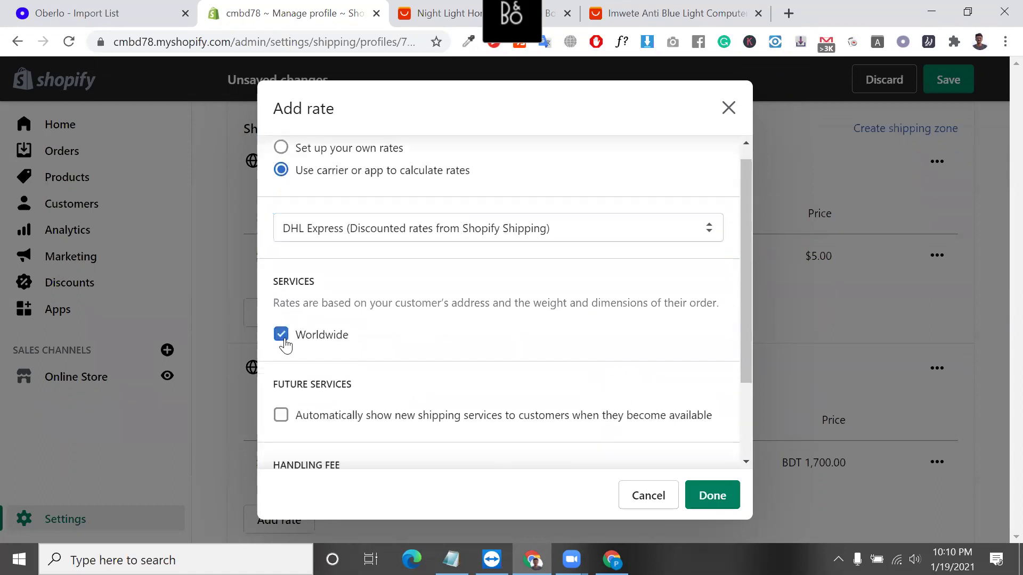
{"action": "scroll", "coordinate": [373, 421], "scroll_direction": "down", "scroll_amount": 2}
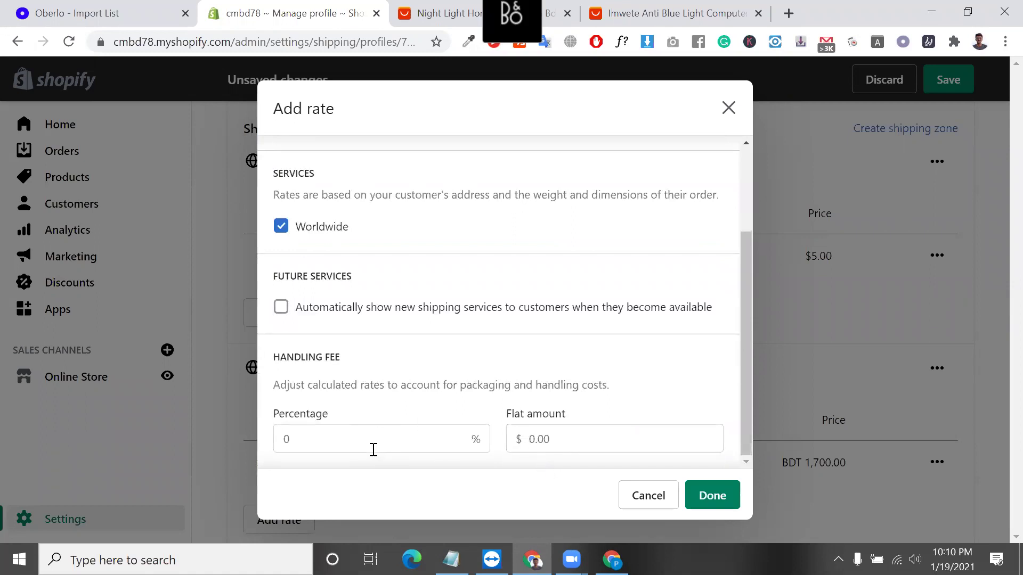
{"action": "left_click", "coordinate": [277, 308]}
{"action": "left_click", "coordinate": [275, 229]}
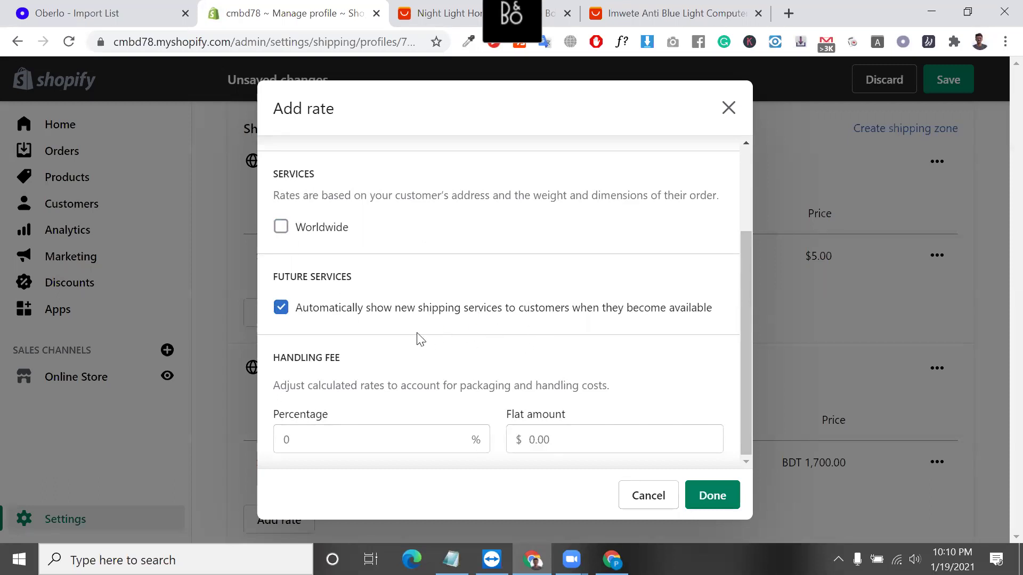
{"action": "scroll", "coordinate": [454, 371], "scroll_direction": "up", "scroll_amount": 2}
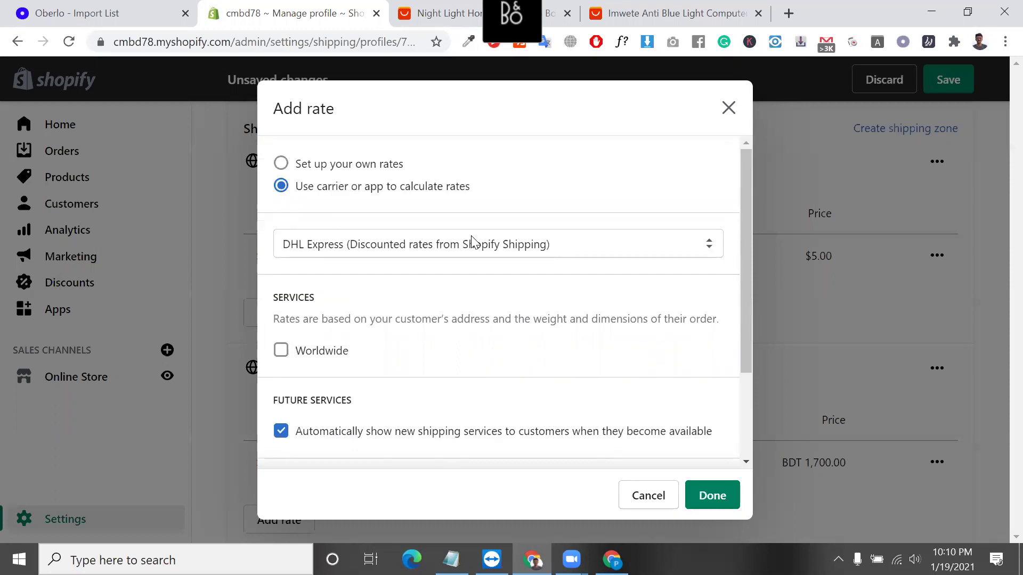
{"action": "scroll", "coordinate": [532, 433], "scroll_direction": "down", "scroll_amount": 2}
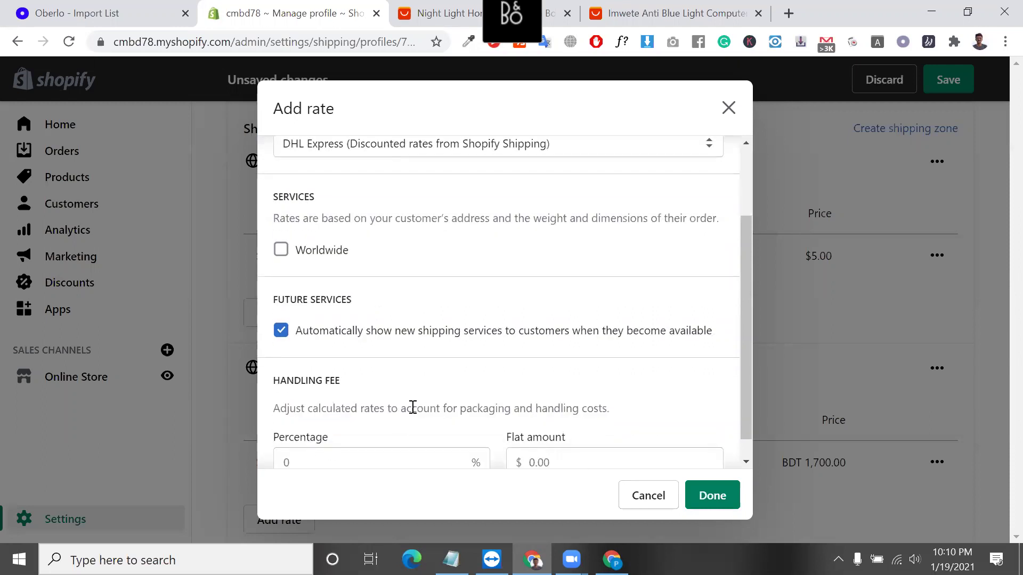
{"action": "scroll", "coordinate": [412, 407], "scroll_direction": "up", "scroll_amount": 2}
{"action": "scroll", "coordinate": [411, 407], "scroll_direction": "down", "scroll_amount": 2}
{"action": "scroll", "coordinate": [409, 393], "scroll_direction": "up", "scroll_amount": 2}
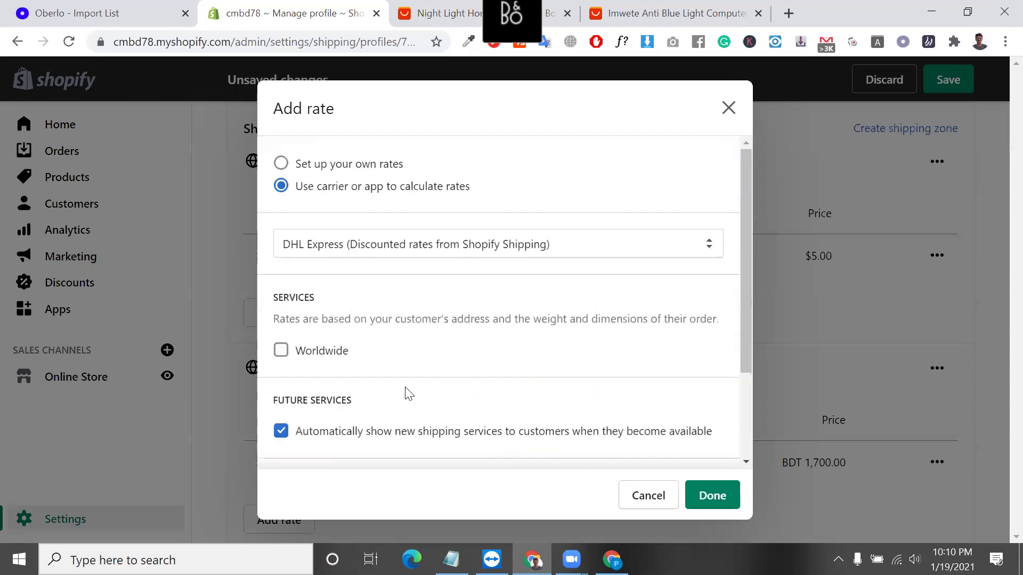
{"action": "left_click", "coordinate": [440, 254]}
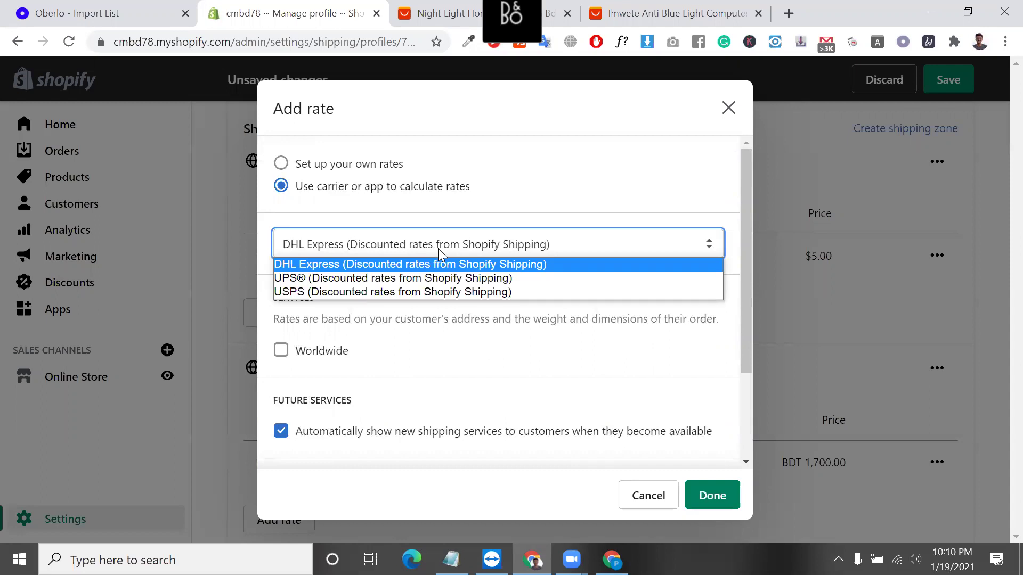
{"action": "left_click", "coordinate": [437, 248]}
Enable the Worldwide service and add the DHL Express rate to the zone.
{"action": "left_click", "coordinate": [716, 502]}
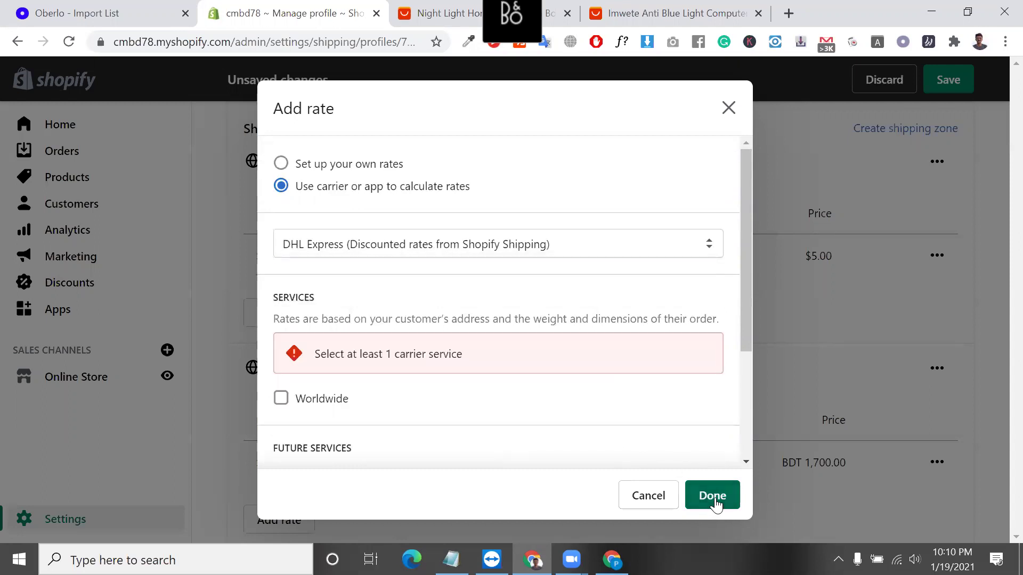
{"action": "scroll", "coordinate": [381, 413], "scroll_direction": "down", "scroll_amount": 1}
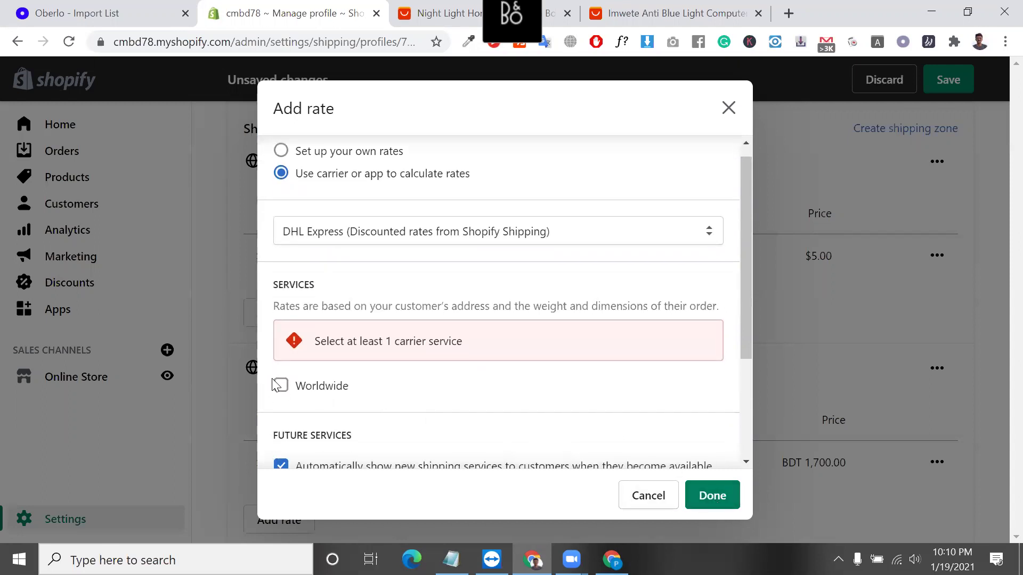
{"action": "left_click", "coordinate": [280, 386]}
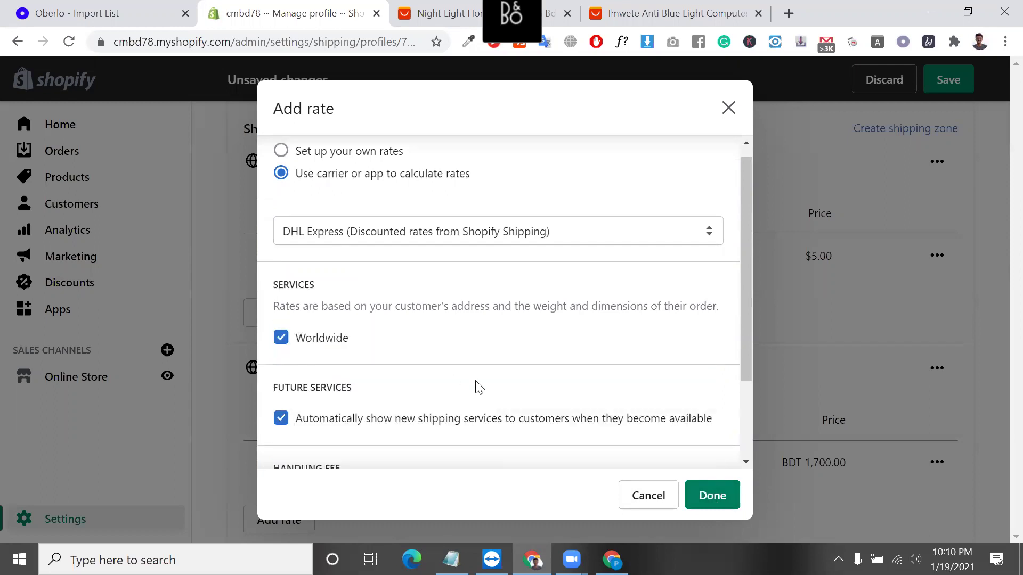
{"action": "scroll", "coordinate": [478, 387], "scroll_direction": "down", "scroll_amount": 2}
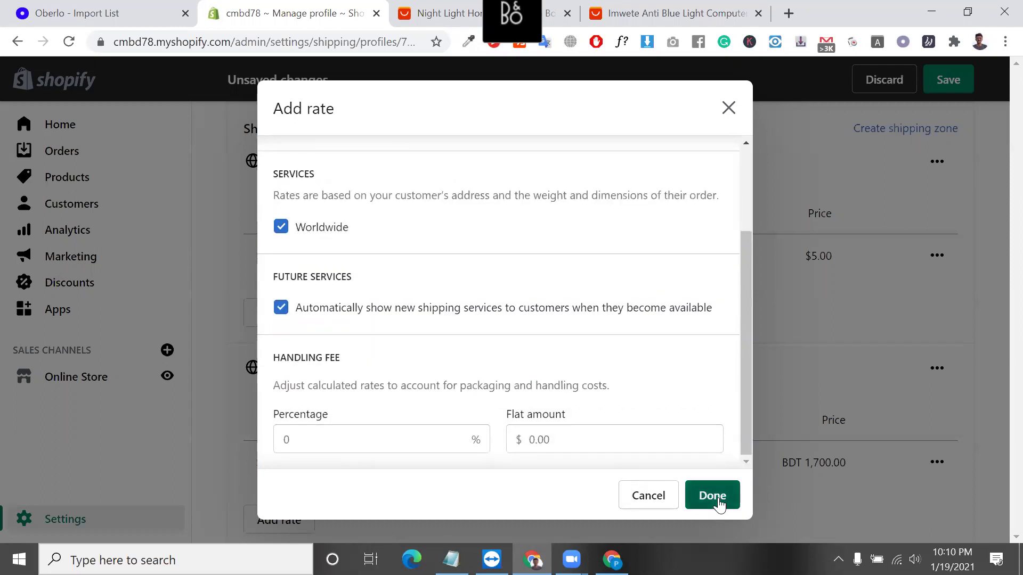
{"action": "left_click", "coordinate": [718, 499]}
{"action": "scroll", "coordinate": [449, 341], "scroll_direction": "up", "scroll_amount": 1}
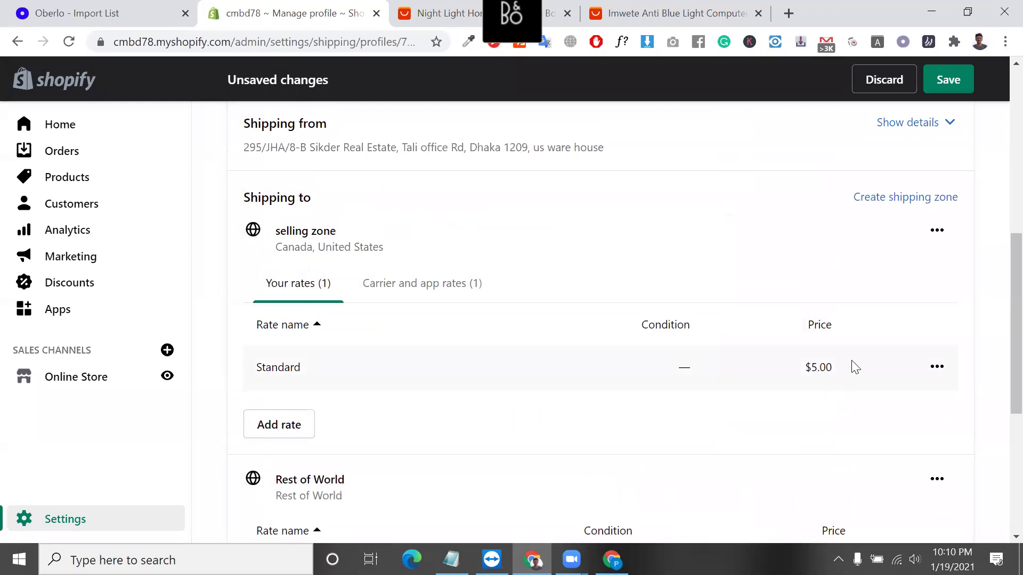
{"action": "scroll", "coordinate": [692, 373], "scroll_direction": "down", "scroll_amount": 1}
{"action": "left_click", "coordinate": [406, 252]}
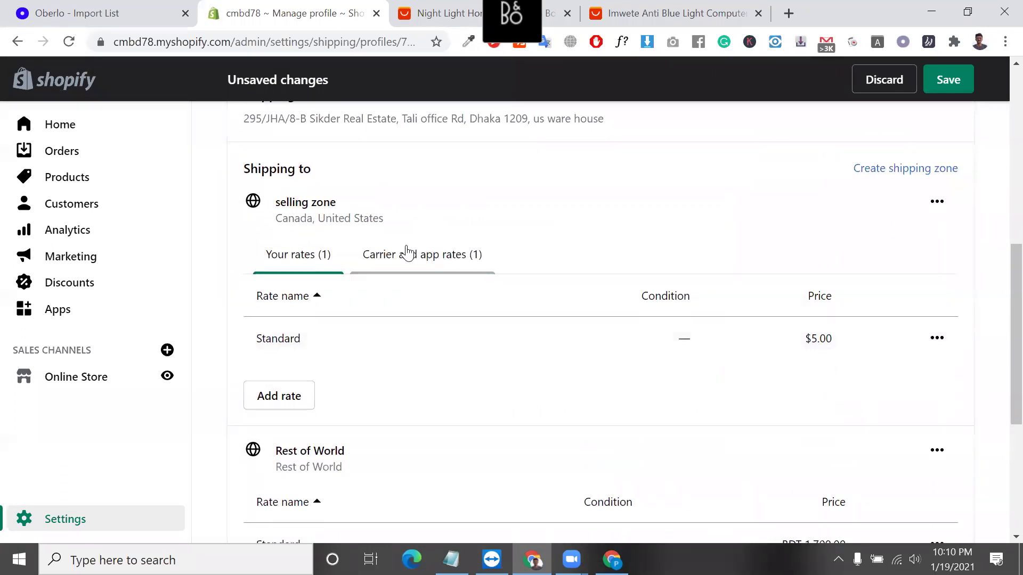
{"action": "left_click", "coordinate": [302, 272]}
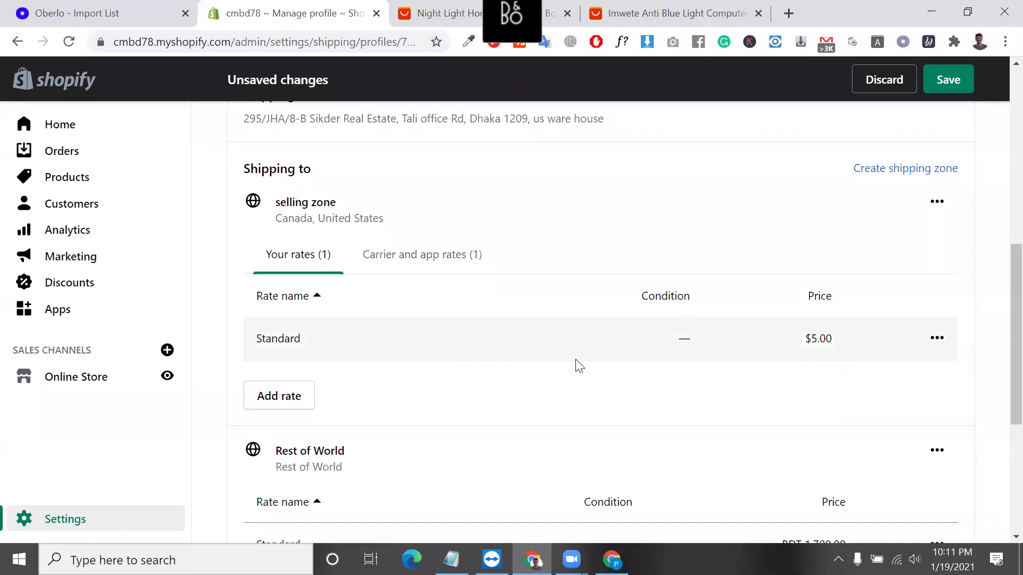
{"action": "scroll", "coordinate": [574, 369], "scroll_direction": "down", "scroll_amount": 1}
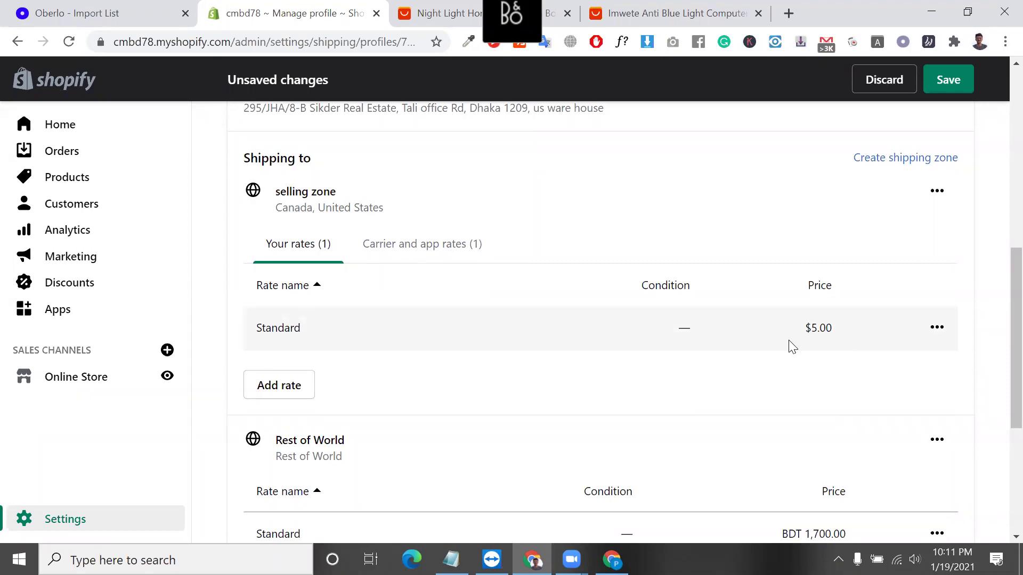
{"action": "scroll", "coordinate": [788, 346], "scroll_direction": "up", "scroll_amount": 8}
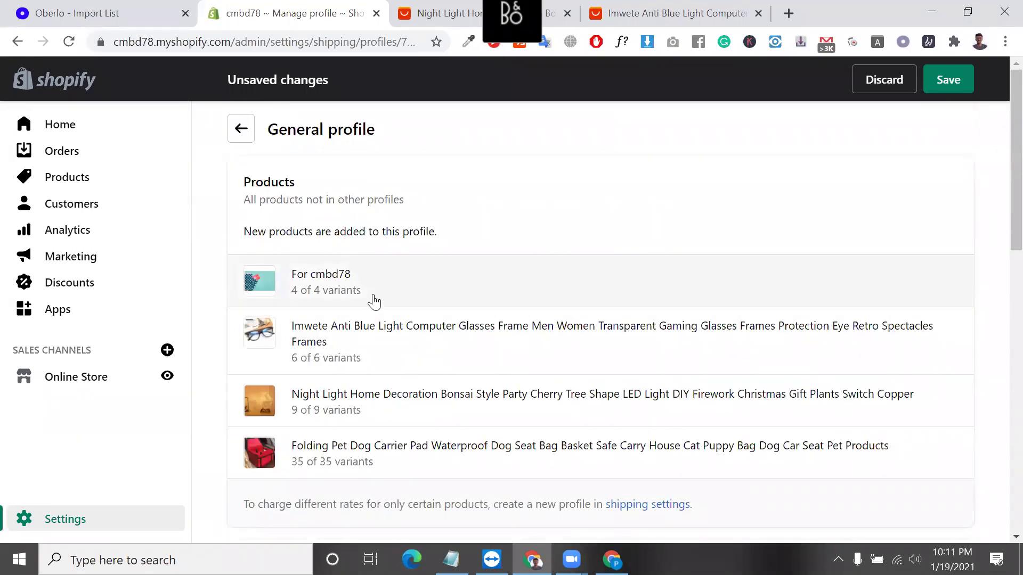
{"action": "scroll", "coordinate": [358, 276], "scroll_direction": "down", "scroll_amount": 5}
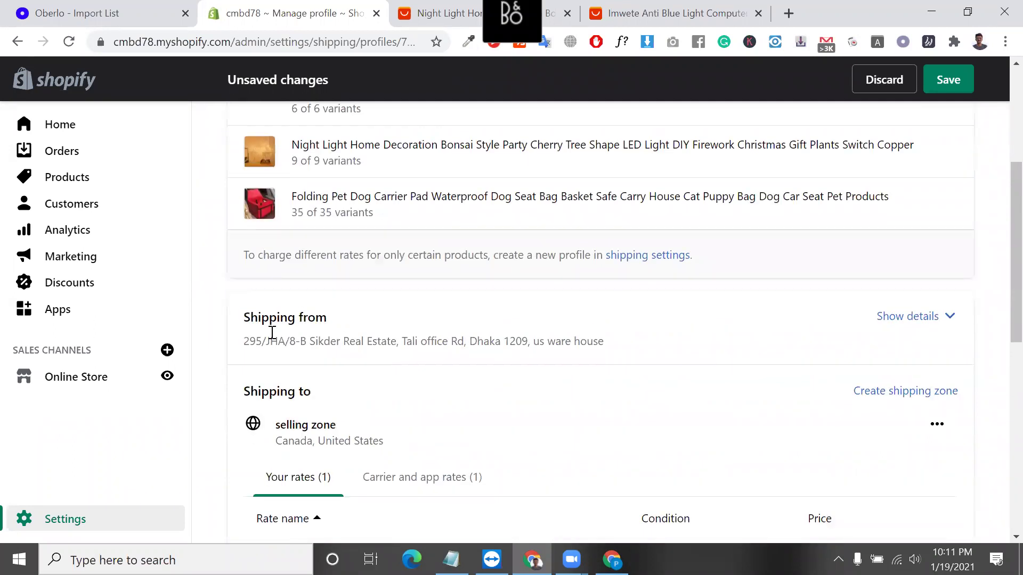
{"action": "scroll", "coordinate": [411, 246], "scroll_direction": "up", "scroll_amount": 5}
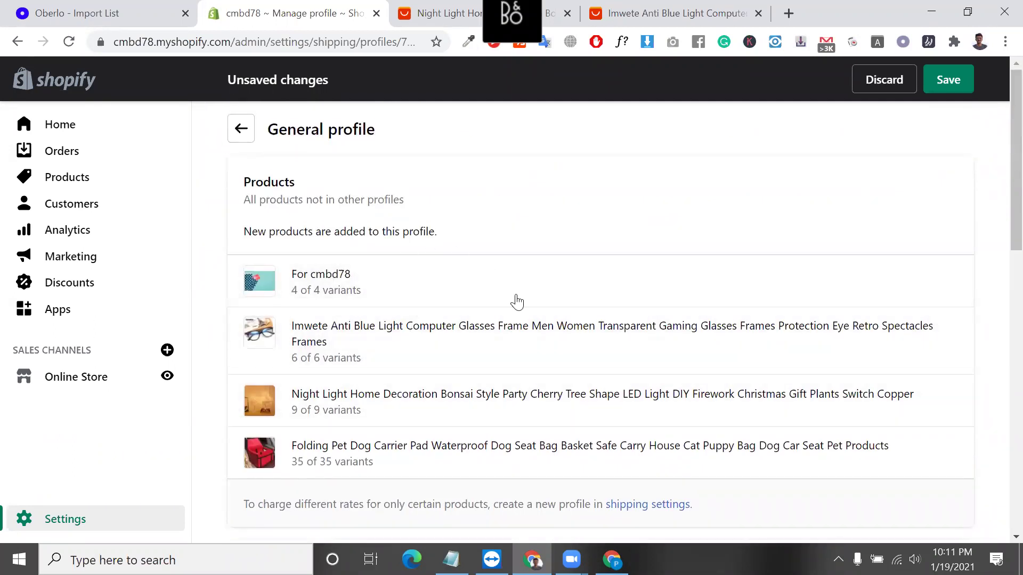
{"action": "scroll", "coordinate": [326, 408], "scroll_direction": "down", "scroll_amount": 11}
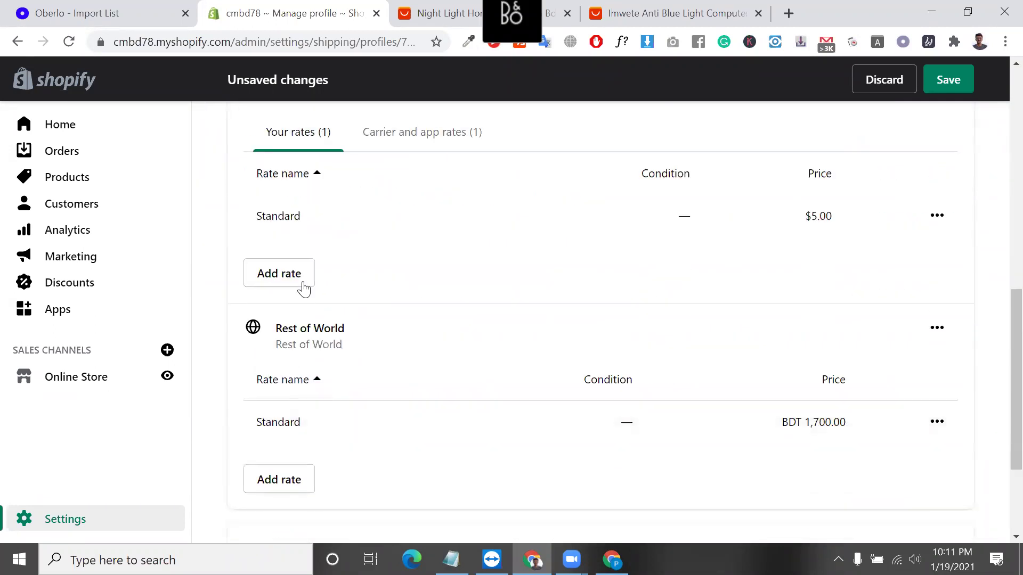
{"action": "scroll", "coordinate": [300, 288], "scroll_direction": "up", "scroll_amount": 3}
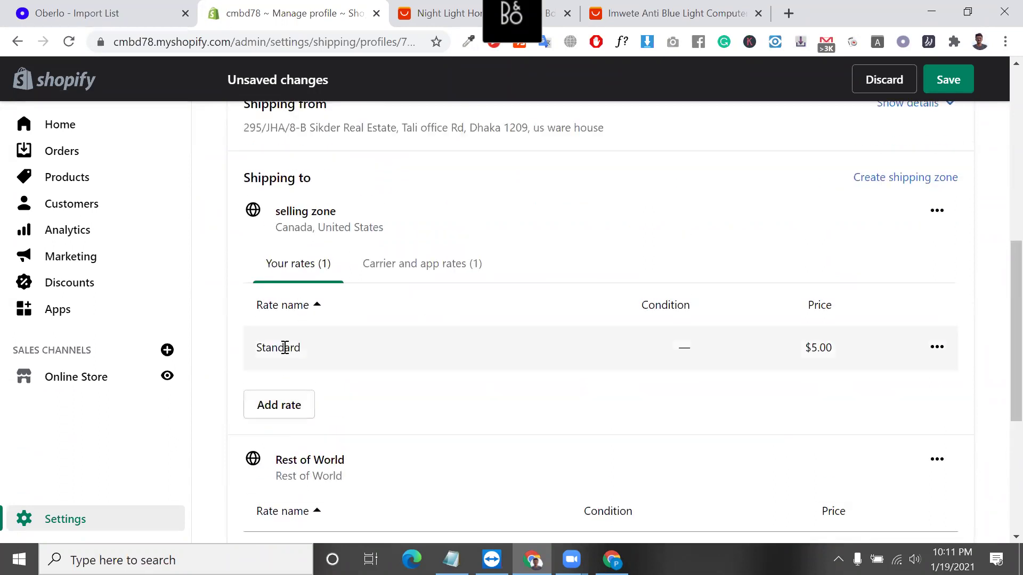
{"action": "double_click", "coordinate": [285, 347]}
{"action": "left_click", "coordinate": [426, 267]}
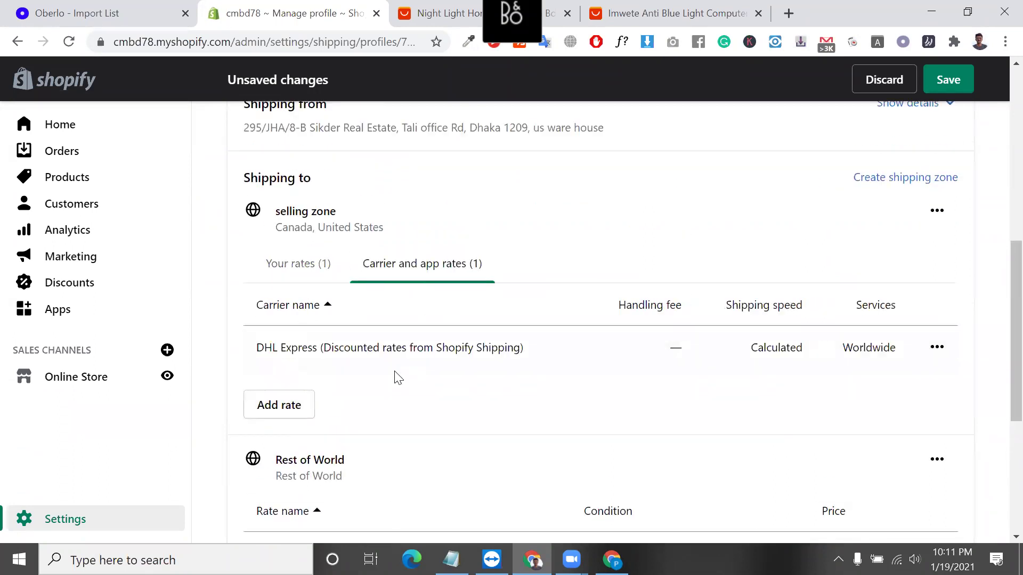
{"action": "triple_click", "coordinate": [387, 344]}
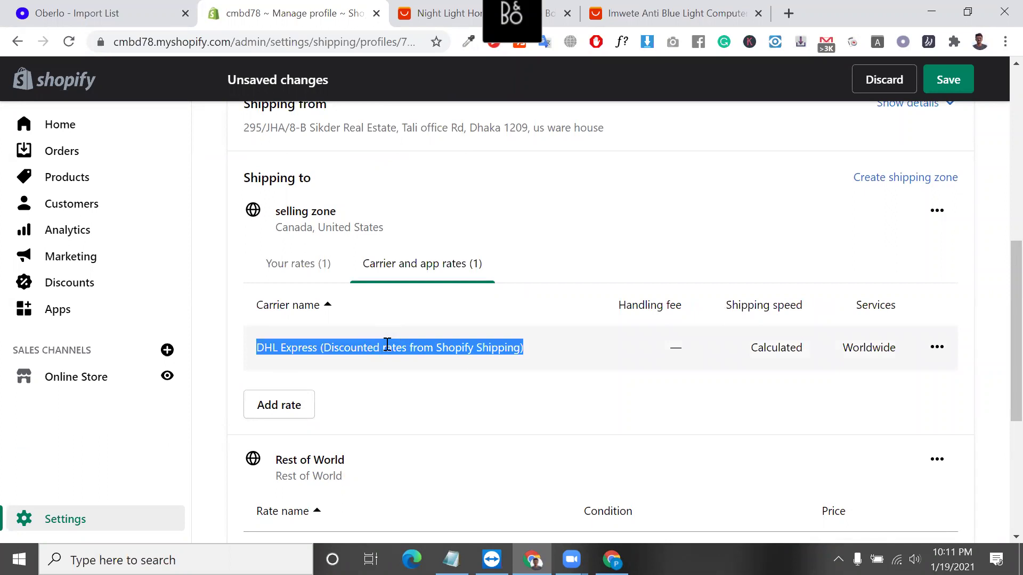
{"action": "double_click", "coordinate": [445, 357]}
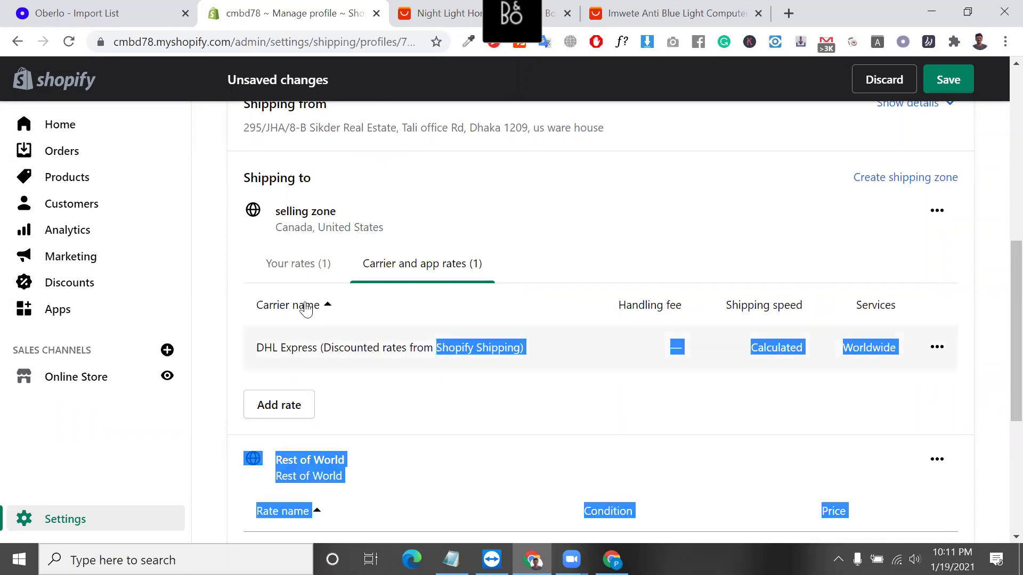
{"action": "left_click", "coordinate": [297, 267]}
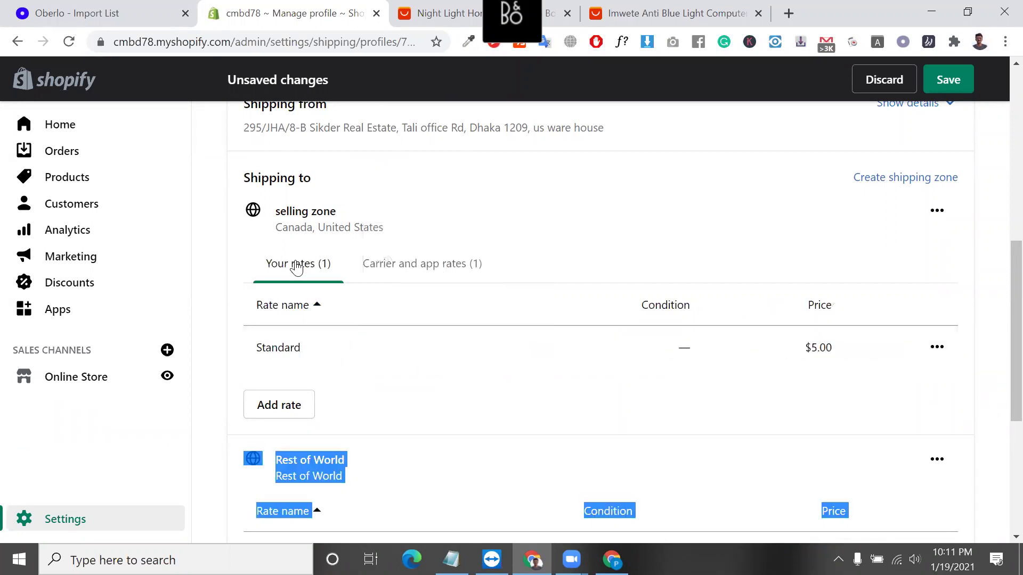
{"action": "double_click", "coordinate": [292, 347]}
{"action": "scroll", "coordinate": [293, 347], "scroll_direction": "down", "scroll_amount": 1}
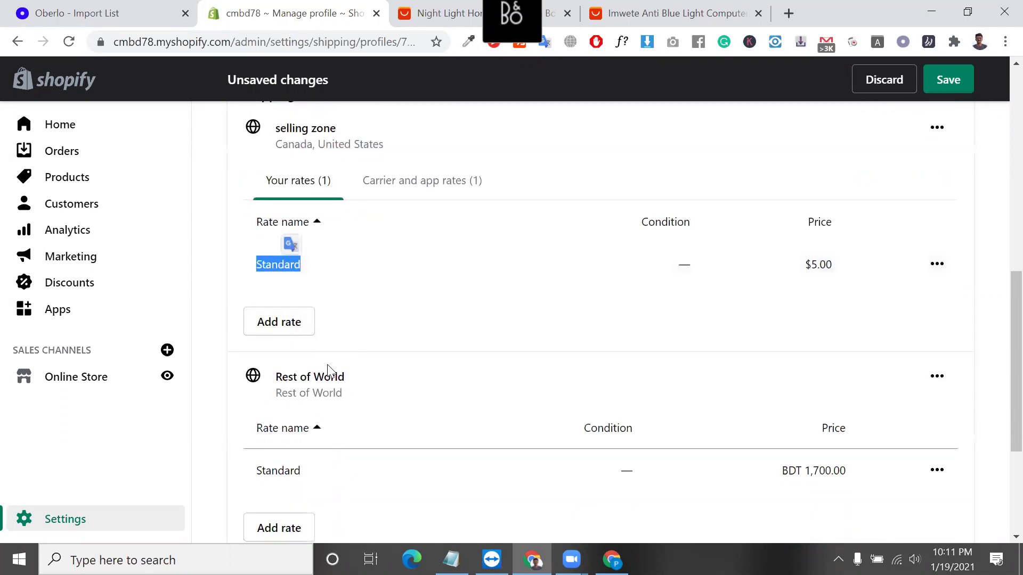
{"action": "scroll", "coordinate": [292, 527], "scroll_direction": "down", "scroll_amount": 1}
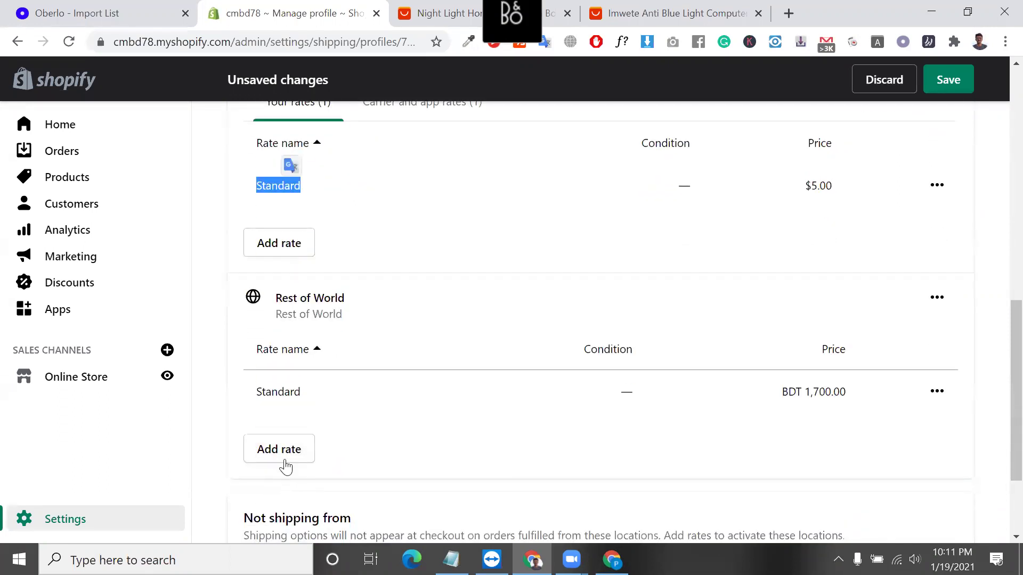
Add a Rest of World rate named custom priced at 20.00.
{"action": "left_click", "coordinate": [289, 457]}
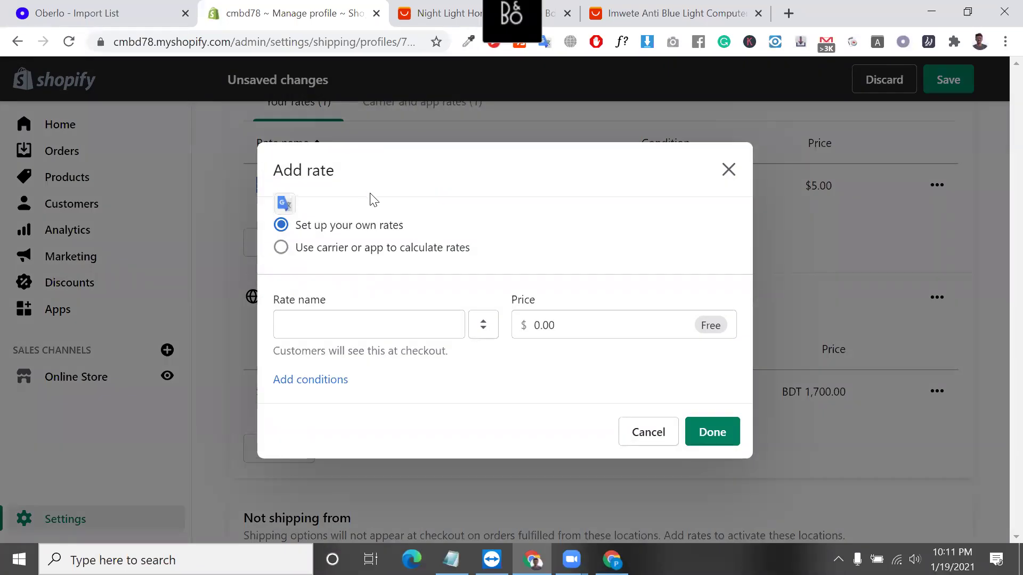
{"action": "left_click", "coordinate": [359, 330]}
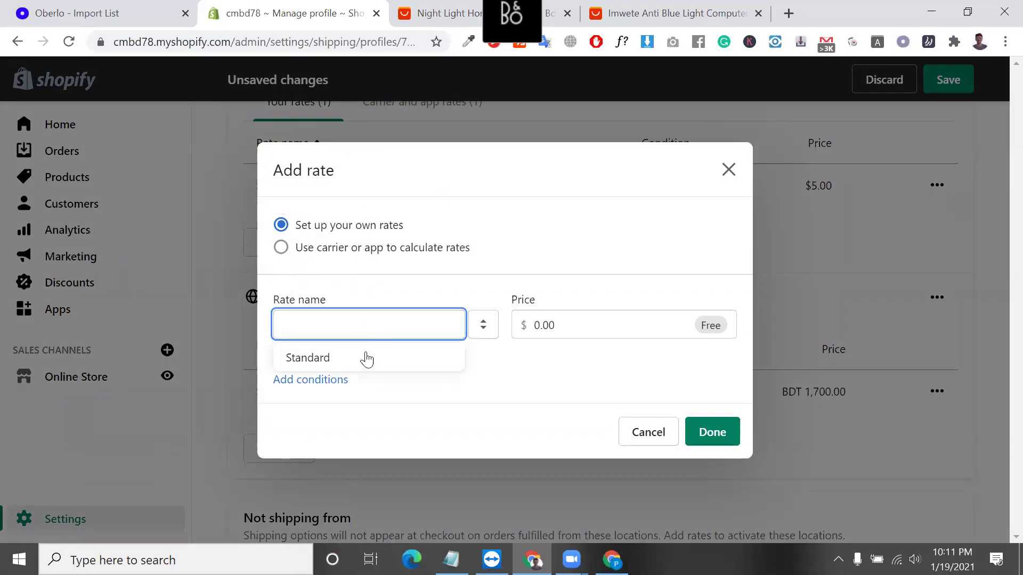
{"action": "left_click", "coordinate": [571, 329]}
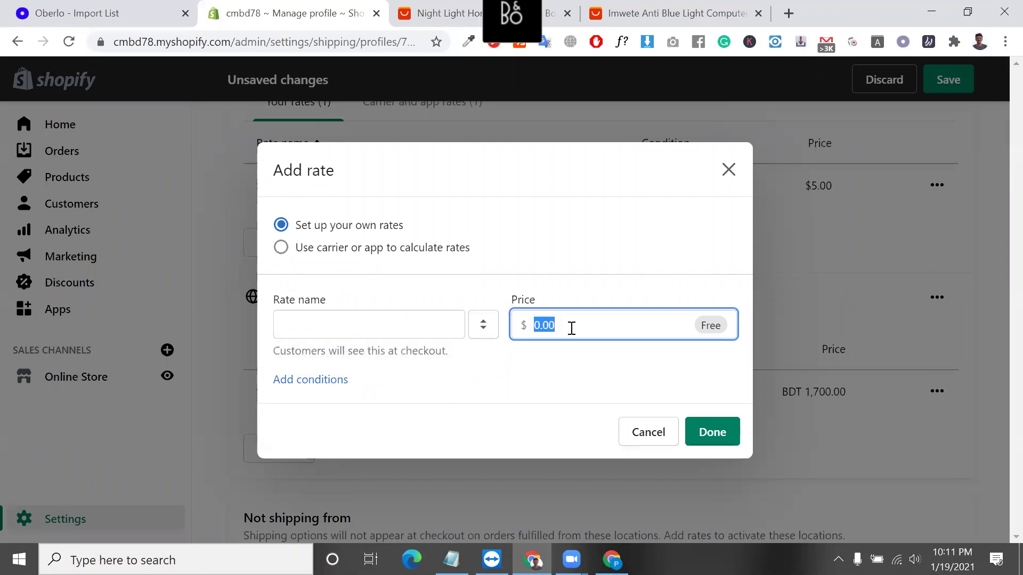
{"action": "type", "text": "2"}
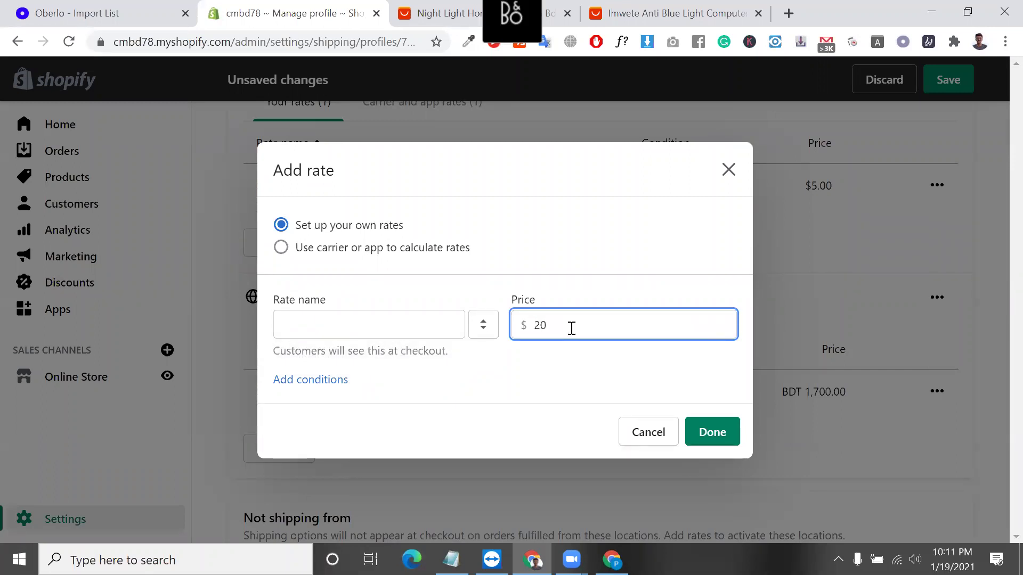
{"action": "type", "text": "0"}
{"action": "left_click", "coordinate": [615, 429]}
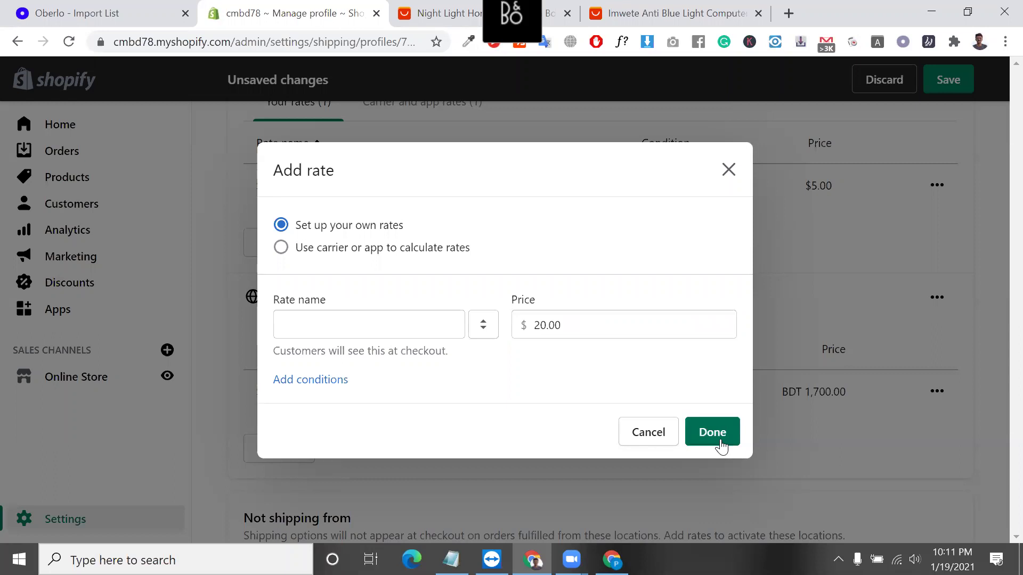
{"action": "left_click", "coordinate": [714, 432]}
{"action": "left_click", "coordinate": [401, 323]}
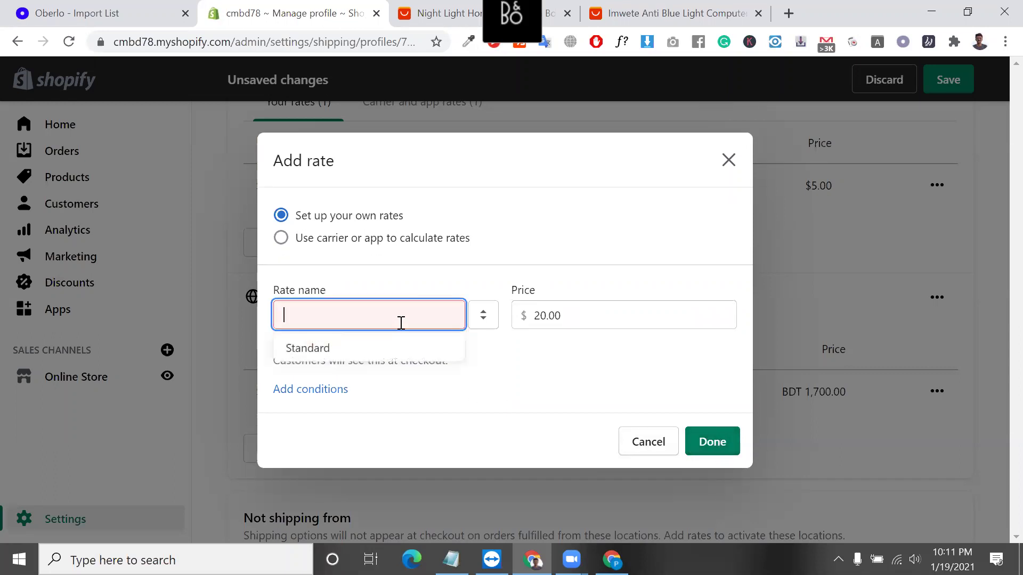
{"action": "left_click", "coordinate": [389, 343]}
{"action": "left_click", "coordinate": [373, 304]}
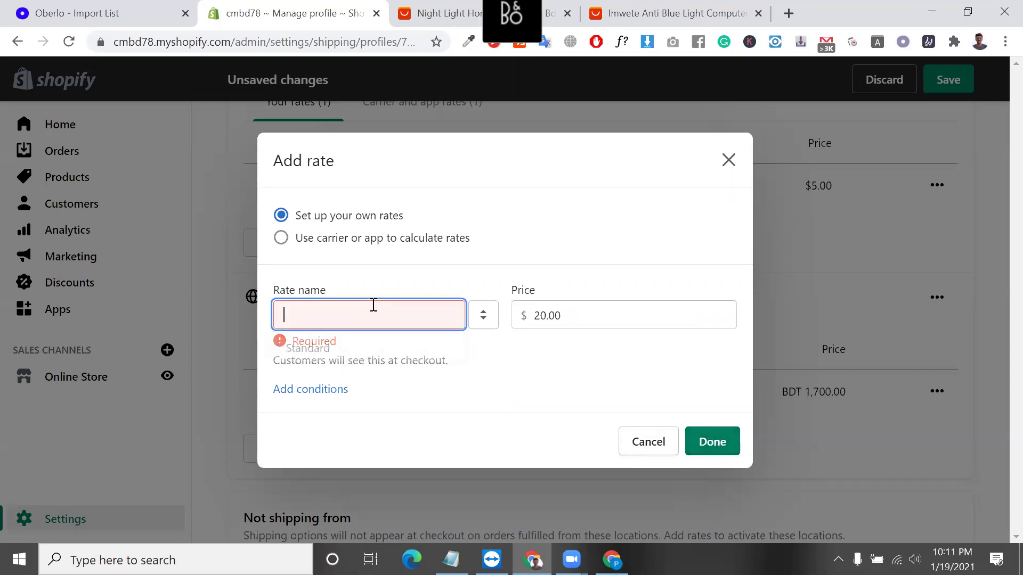
{"action": "left_click", "coordinate": [339, 349]}
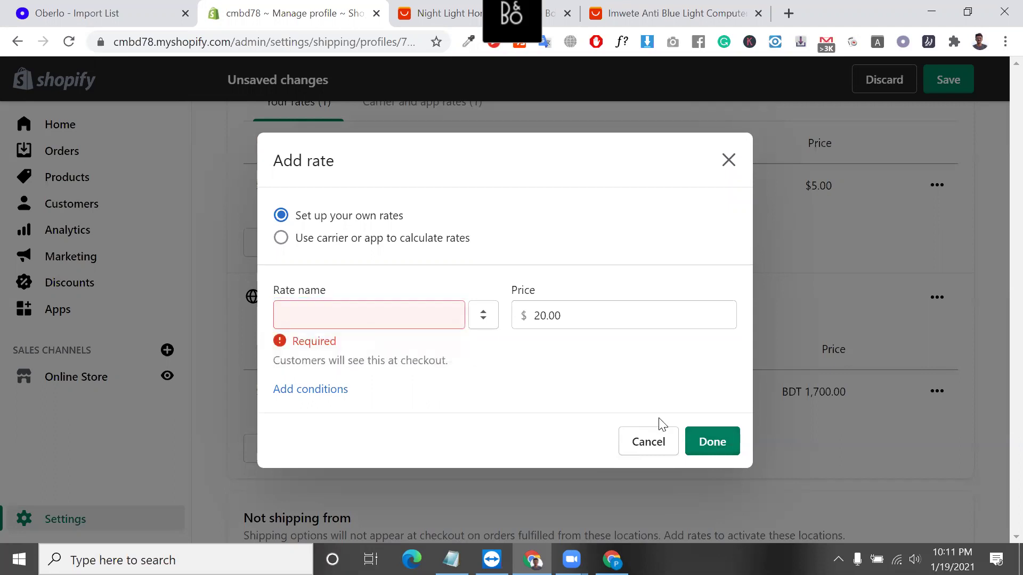
{"action": "left_click", "coordinate": [310, 317]}
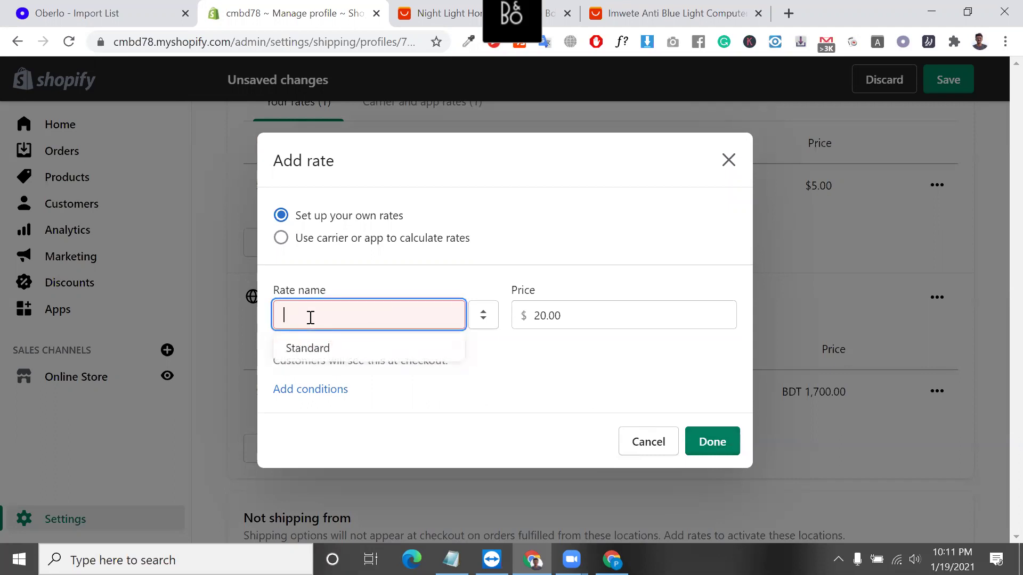
{"action": "type", "text": "custom"}
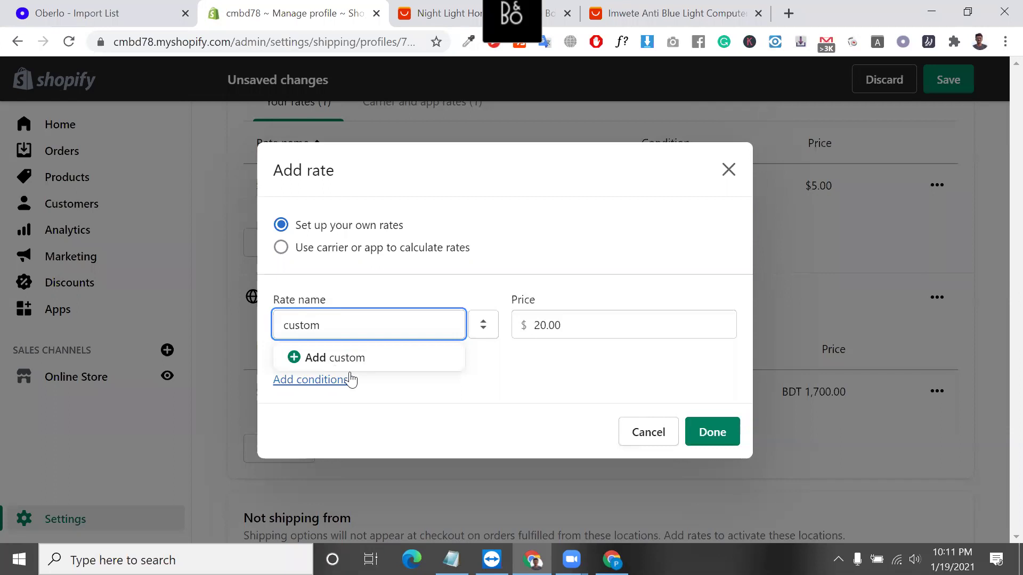
{"action": "left_click", "coordinate": [321, 358]}
{"action": "left_click", "coordinate": [719, 473]}
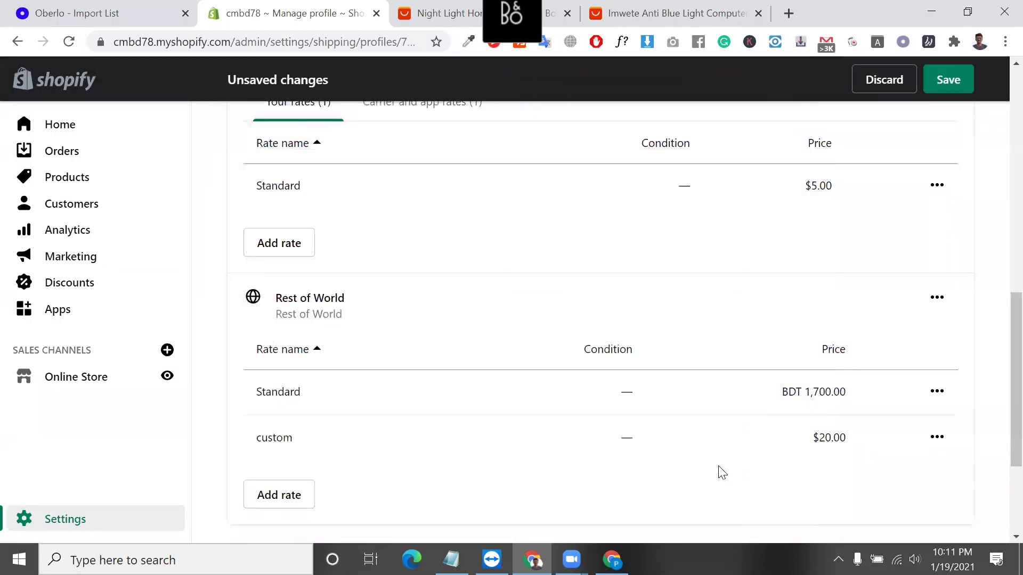
Delete the BDT 1,700.00 Standard rate from Rest of World.
{"action": "scroll", "coordinate": [443, 370], "scroll_direction": "down", "scroll_amount": 3}
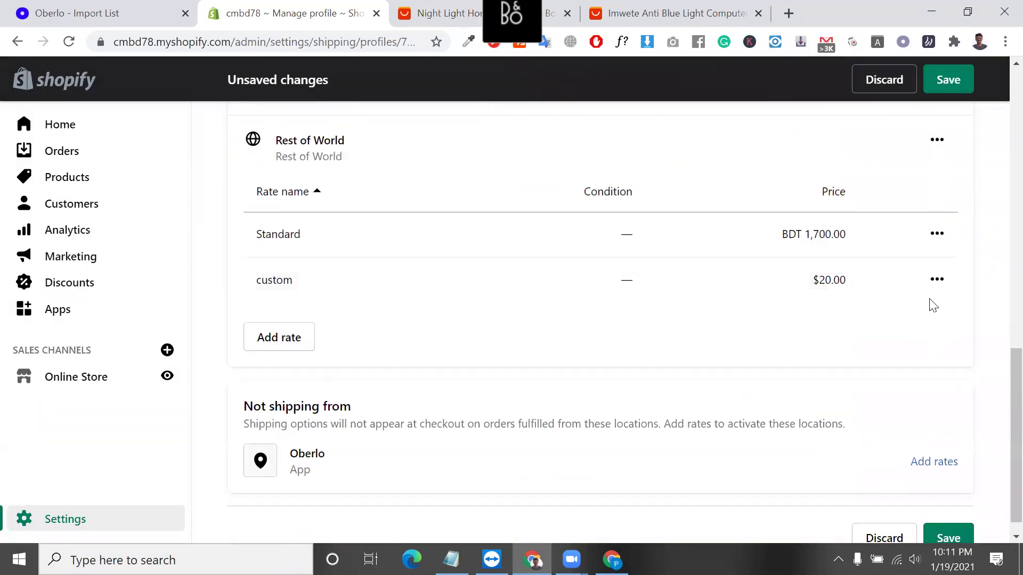
{"action": "left_click", "coordinate": [936, 235]}
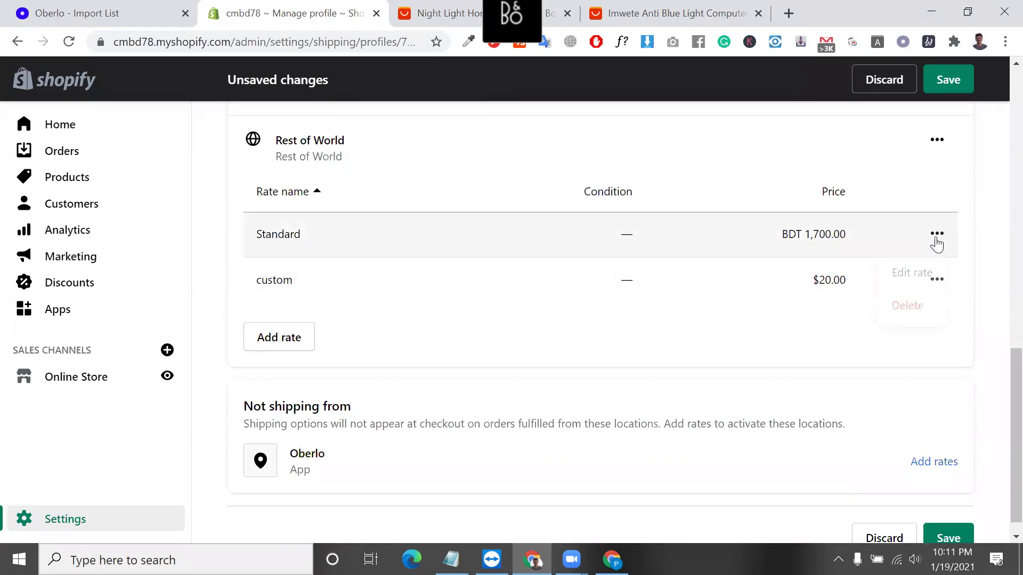
{"action": "left_click", "coordinate": [908, 304]}
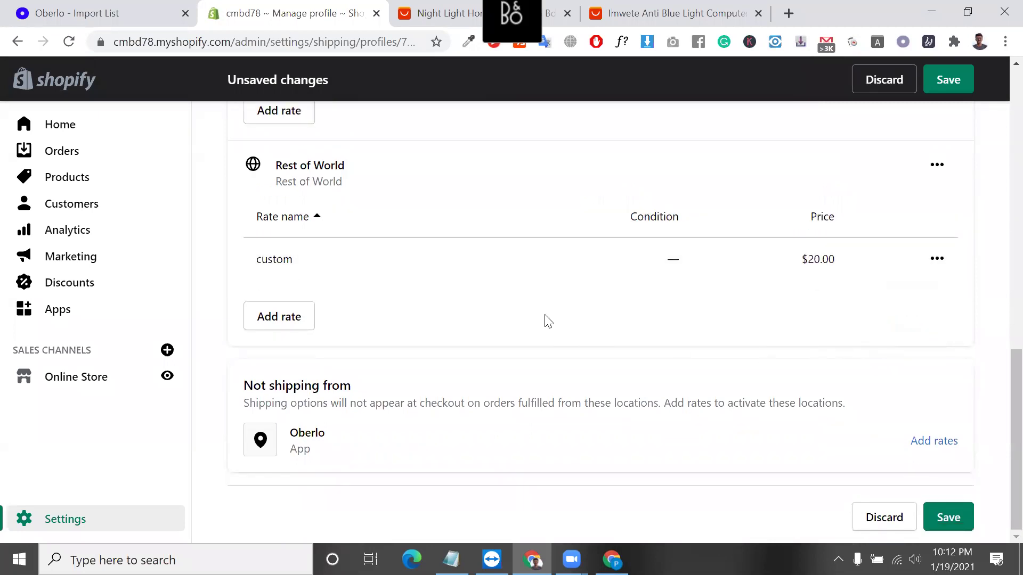
{"action": "triple_click", "coordinate": [319, 393]}
{"action": "triple_click", "coordinate": [318, 393]}
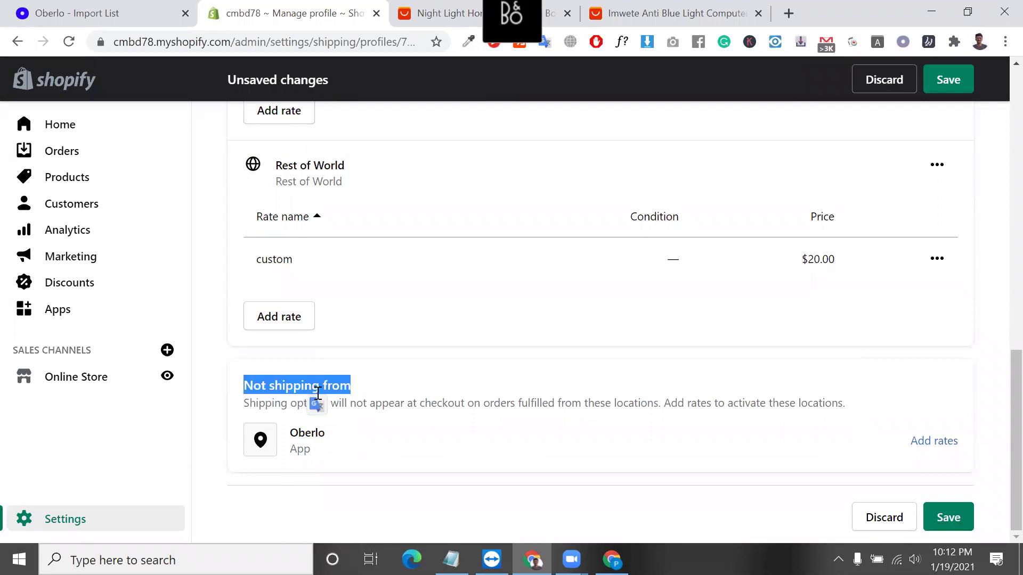
Create new, separate rates for the Oberlo location instead of reusing the warehouse's rates.
{"action": "left_click", "coordinate": [941, 446]}
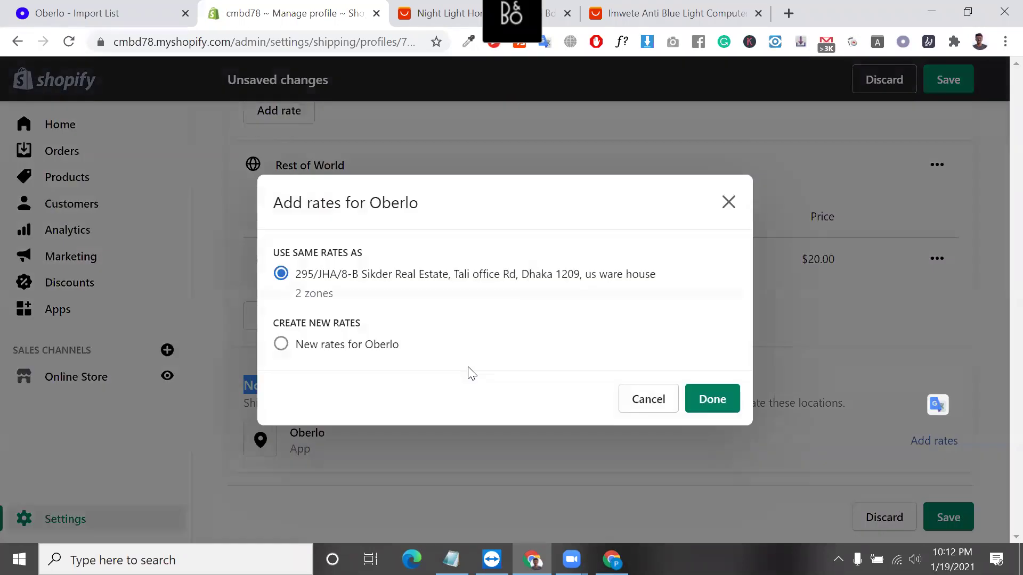
{"action": "double_click", "coordinate": [311, 345]}
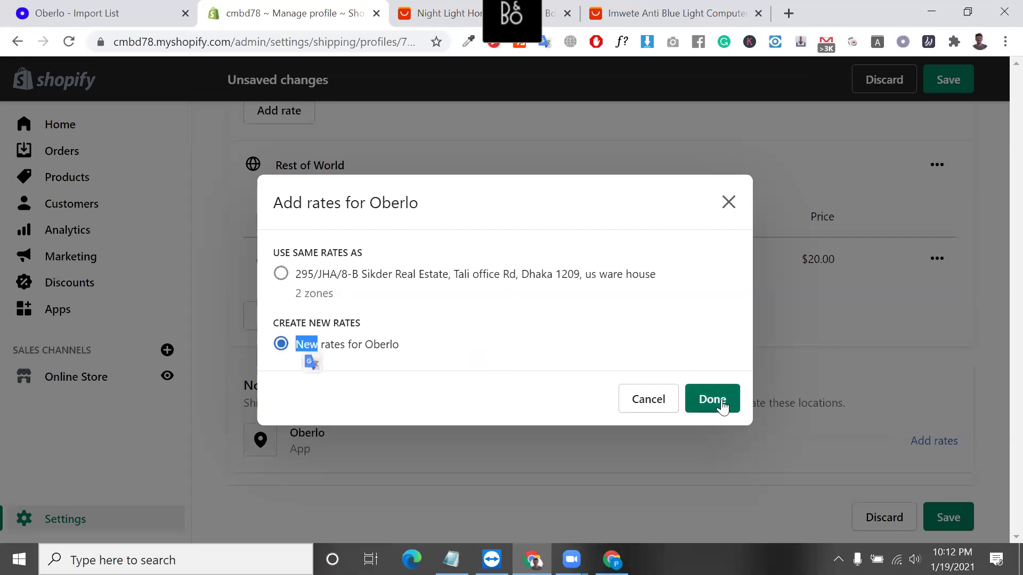
{"action": "left_click", "coordinate": [279, 274]}
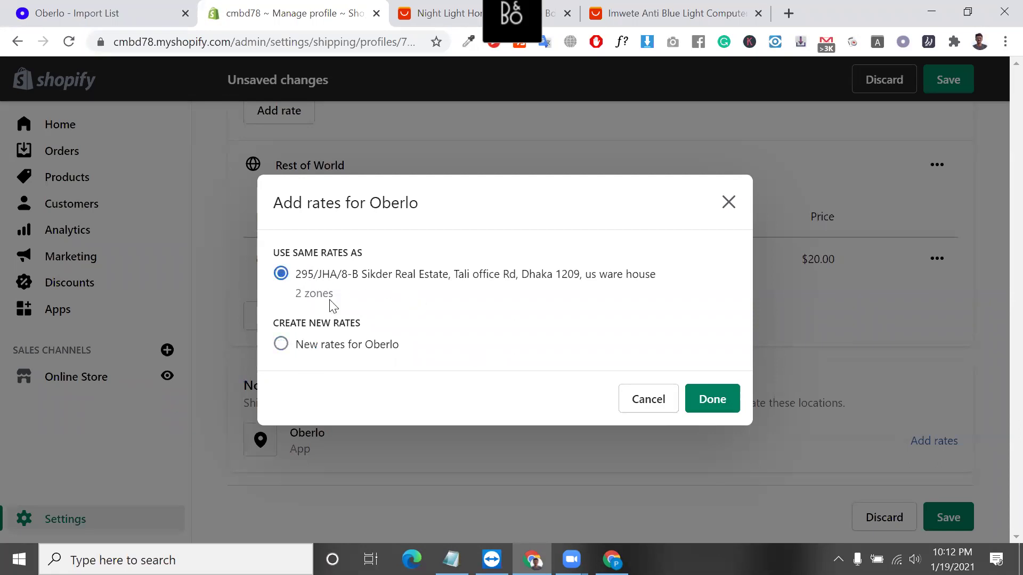
{"action": "left_click", "coordinate": [282, 345]}
{"action": "left_click", "coordinate": [719, 404]}
{"action": "scroll", "coordinate": [821, 508], "scroll_direction": "down", "scroll_amount": 2}
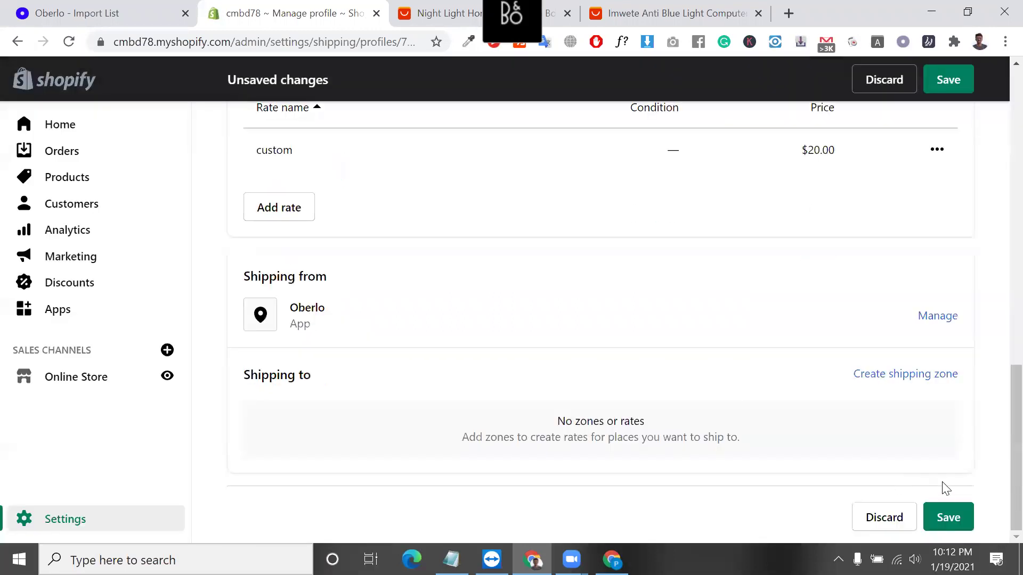
{"action": "left_click", "coordinate": [924, 380]}
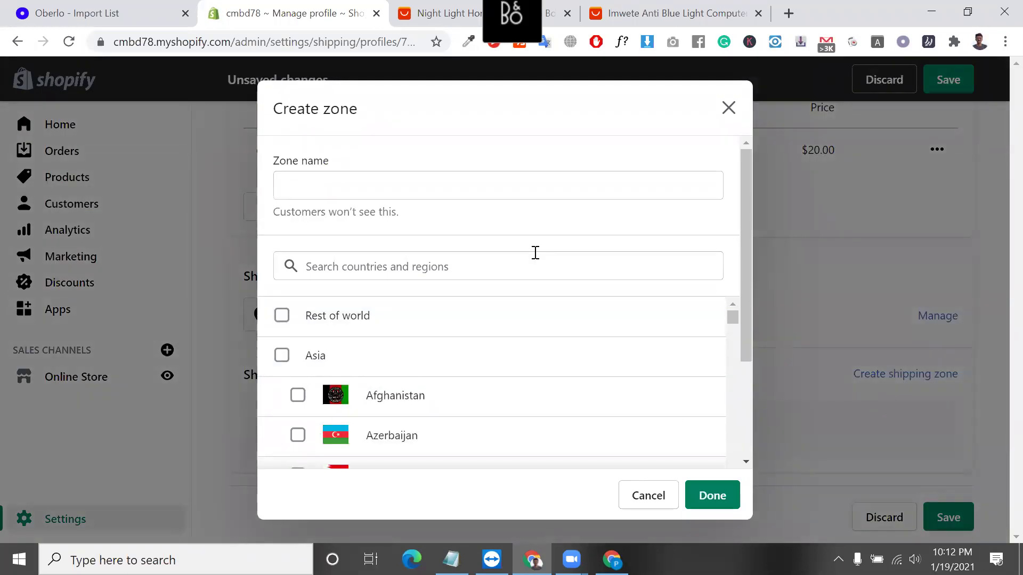
{"action": "left_click", "coordinate": [729, 108]}
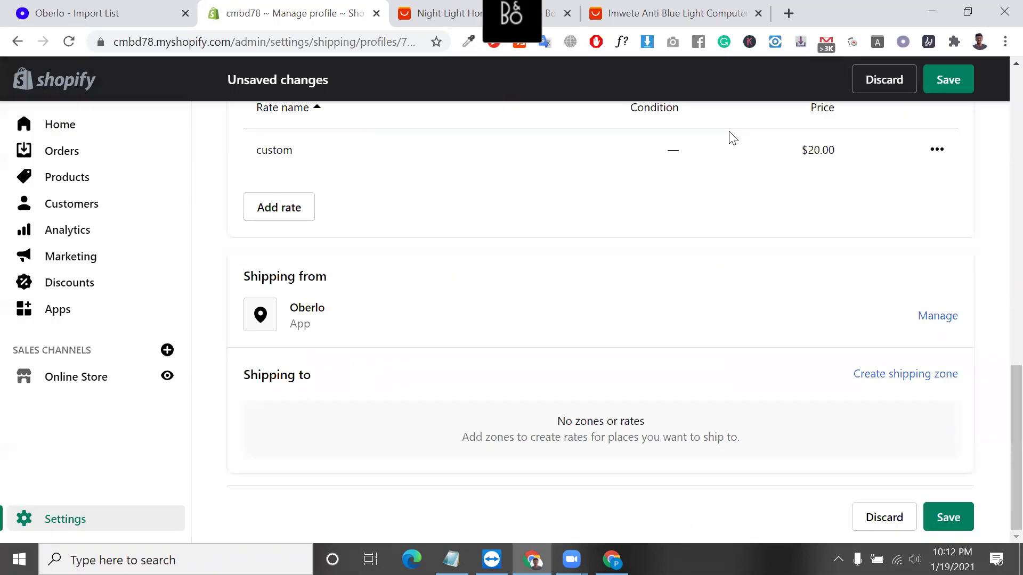
{"action": "scroll", "coordinate": [586, 239], "scroll_direction": "up", "scroll_amount": 6}
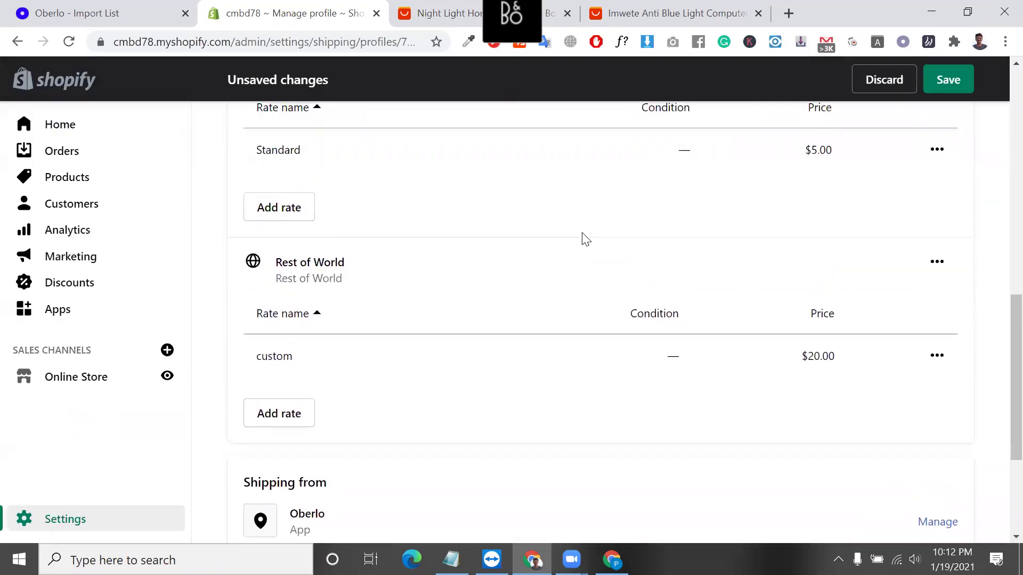
{"action": "scroll", "coordinate": [452, 292], "scroll_direction": "up", "scroll_amount": 3}
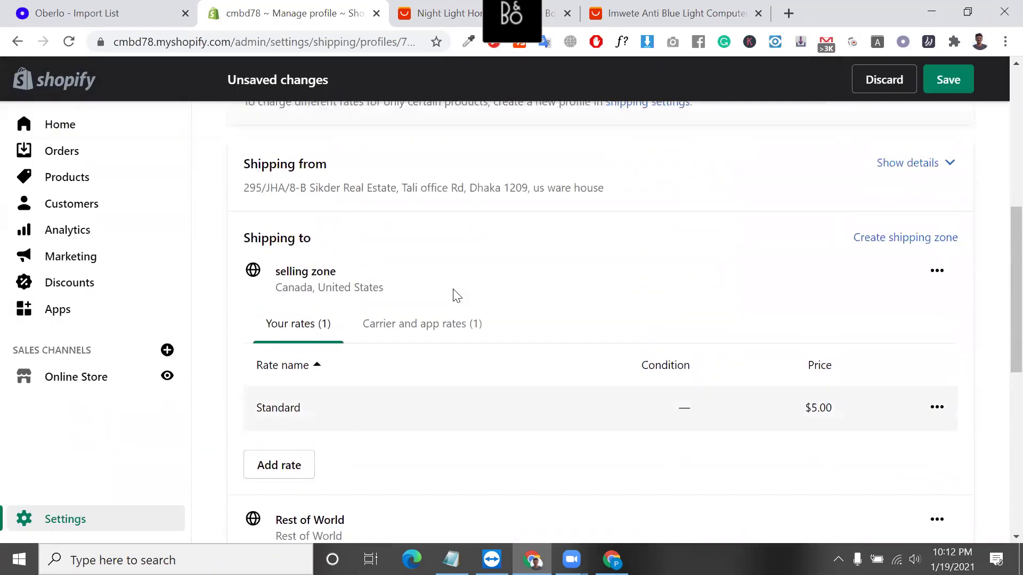
{"action": "triple_click", "coordinate": [295, 283]}
{"action": "scroll", "coordinate": [292, 287], "scroll_direction": "down", "scroll_amount": 6}
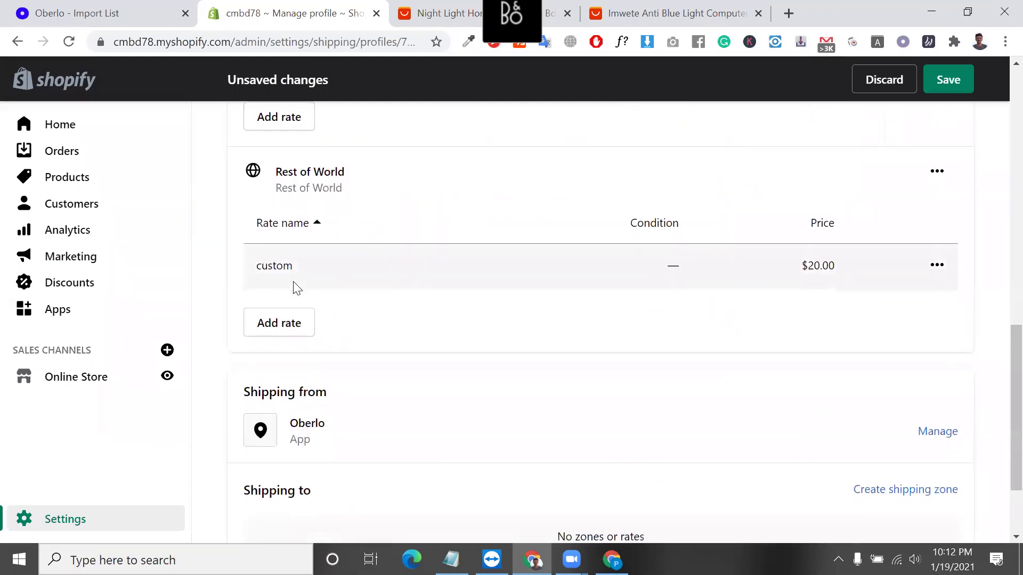
{"action": "scroll", "coordinate": [372, 415], "scroll_direction": "down", "scroll_amount": 1}
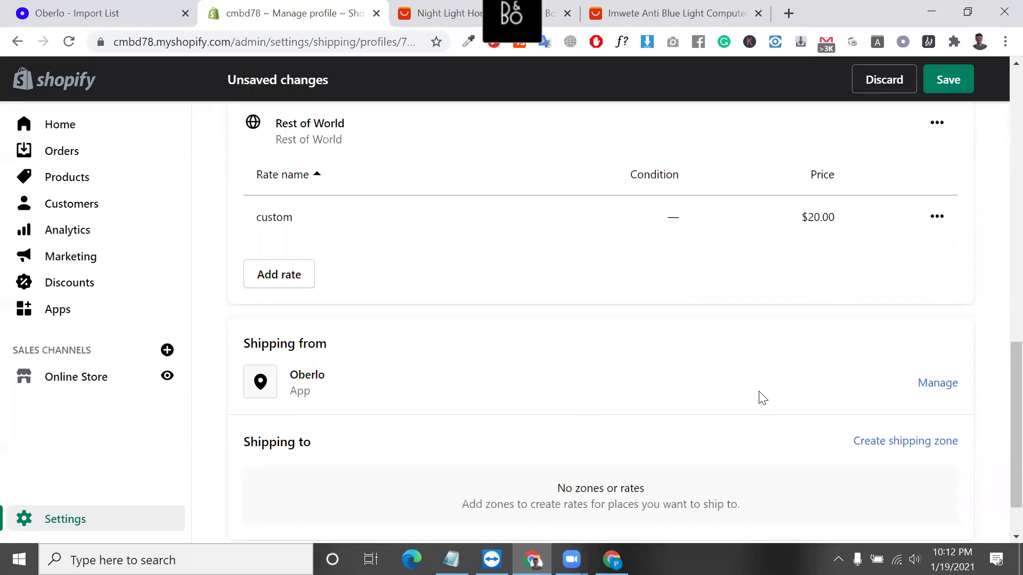
{"action": "scroll", "coordinate": [733, 362], "scroll_direction": "up", "scroll_amount": 12}
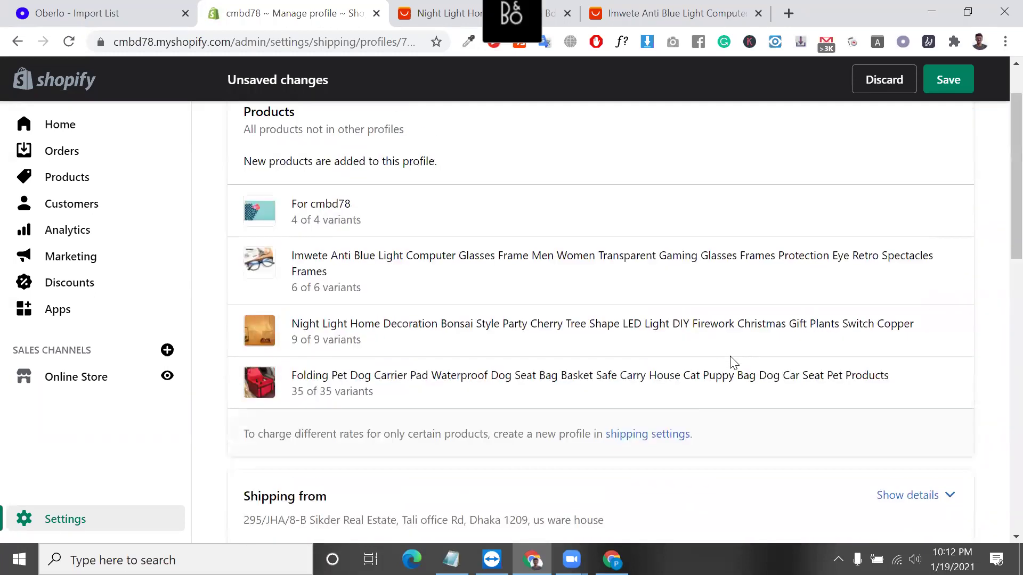
Review the general profile, highlighting the product notes and the Shipping from heading.
{"action": "scroll", "coordinate": [733, 362], "scroll_direction": "up", "scroll_amount": 1}
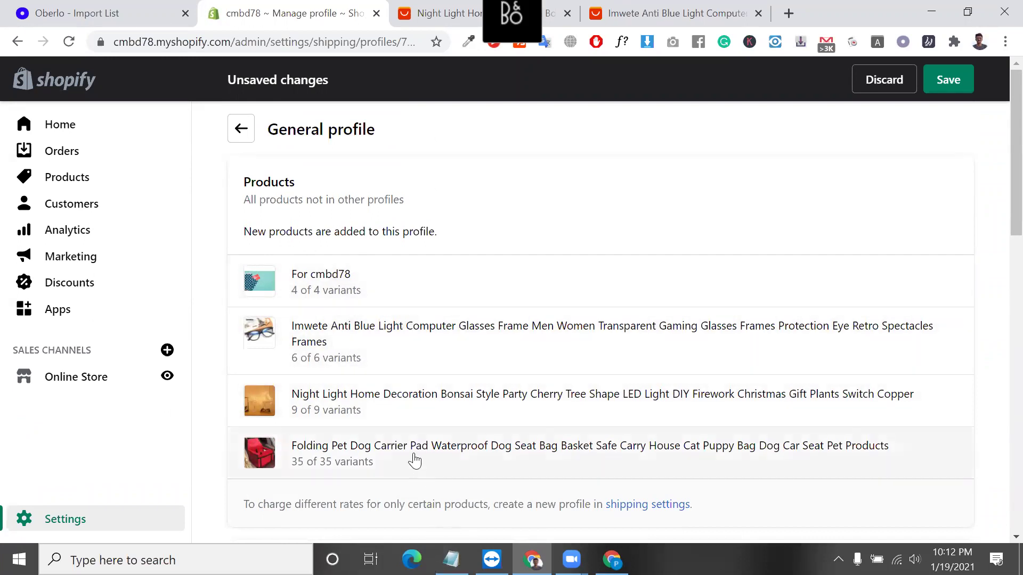
{"action": "scroll", "coordinate": [411, 457], "scroll_direction": "down", "scroll_amount": 1}
{"action": "scroll", "coordinate": [405, 373], "scroll_direction": "up", "scroll_amount": 1}
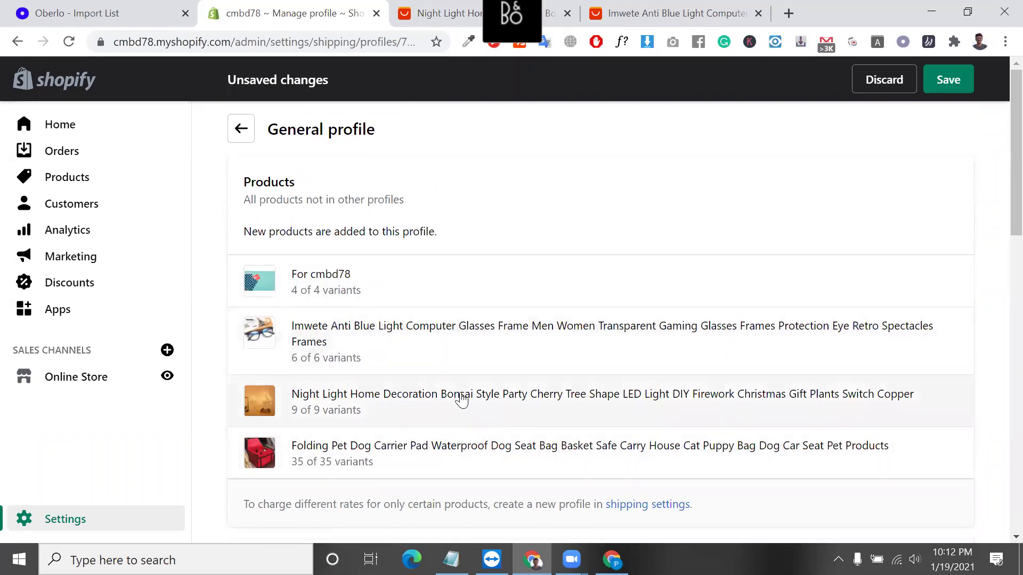
{"action": "triple_click", "coordinate": [389, 232]}
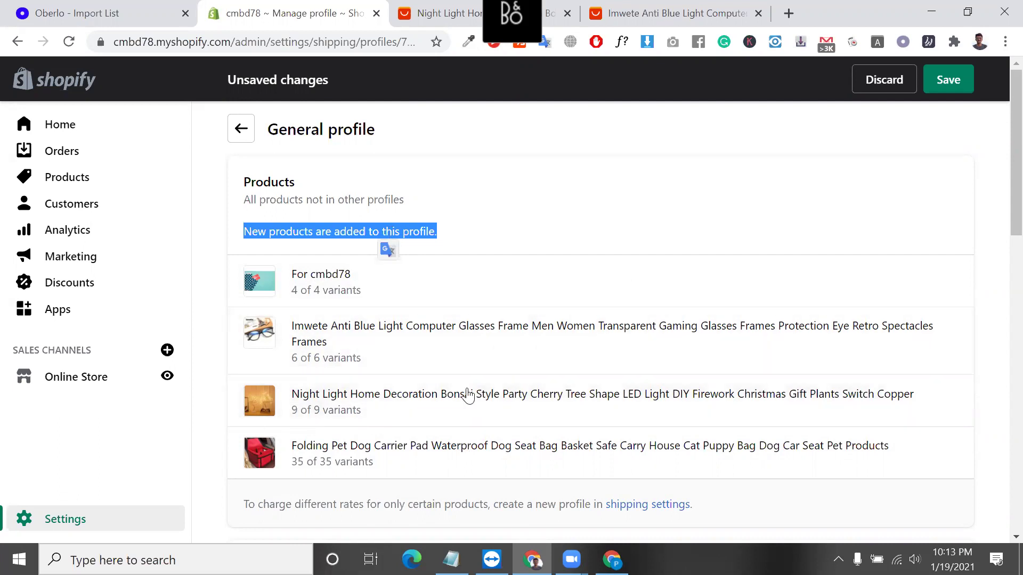
{"action": "left_click", "coordinate": [342, 504]}
{"action": "triple_click", "coordinate": [343, 503]}
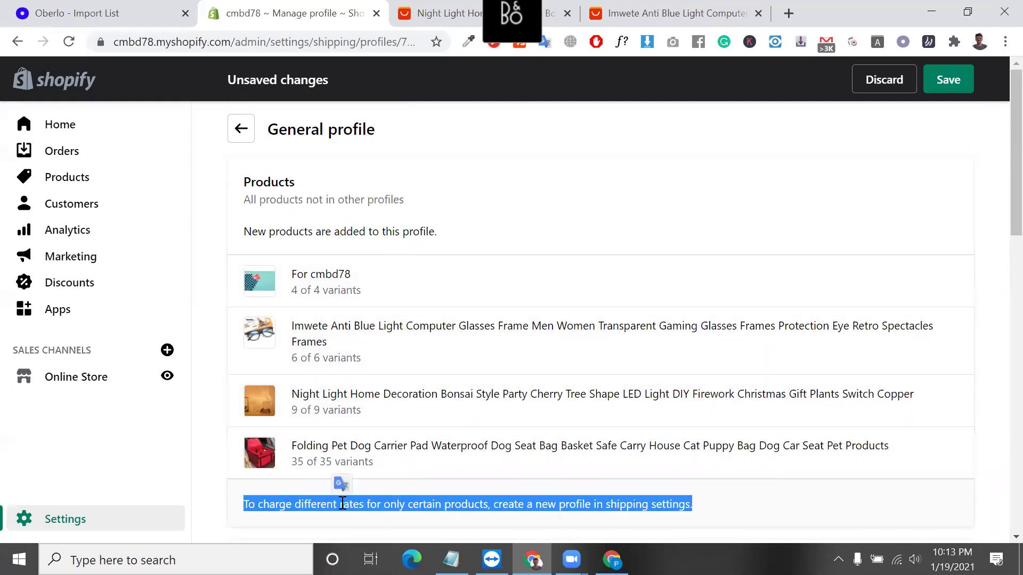
{"action": "scroll", "coordinate": [341, 479], "scroll_direction": "down", "scroll_amount": 3}
{"action": "scroll", "coordinate": [393, 401], "scroll_direction": "up", "scroll_amount": 2}
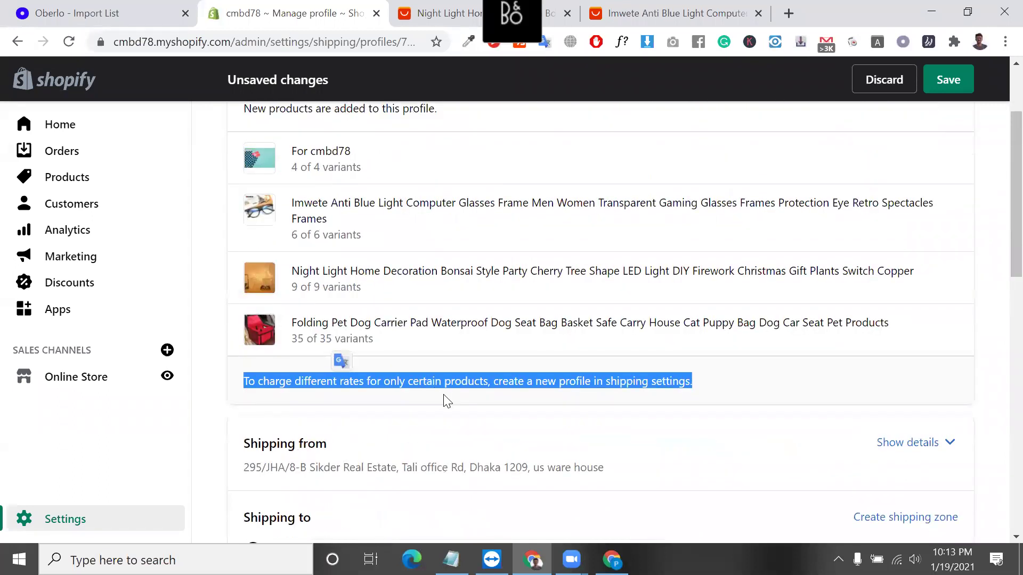
{"action": "scroll", "coordinate": [452, 396], "scroll_direction": "down", "scroll_amount": 4}
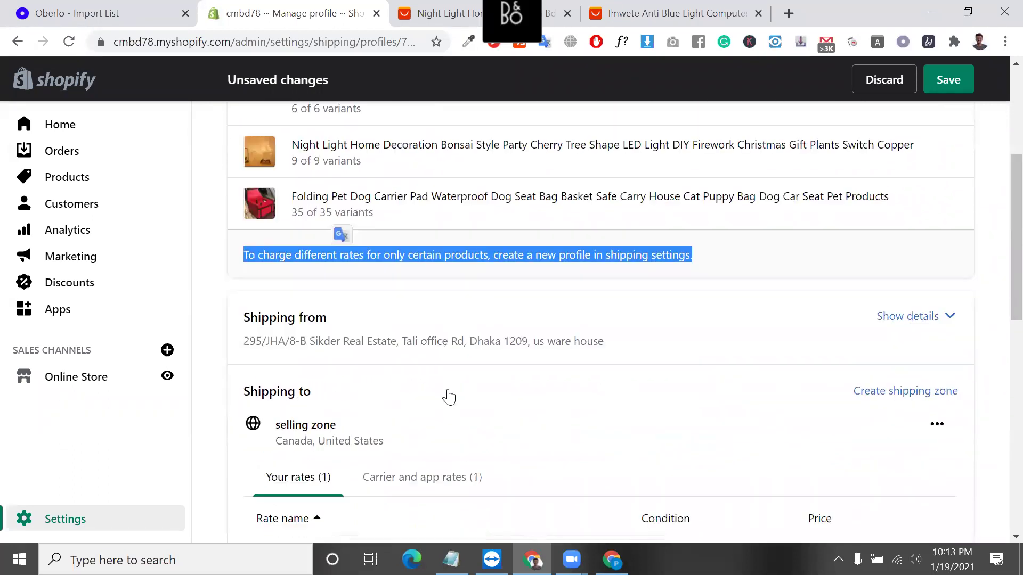
{"action": "scroll", "coordinate": [502, 472], "scroll_direction": "down", "scroll_amount": 1}
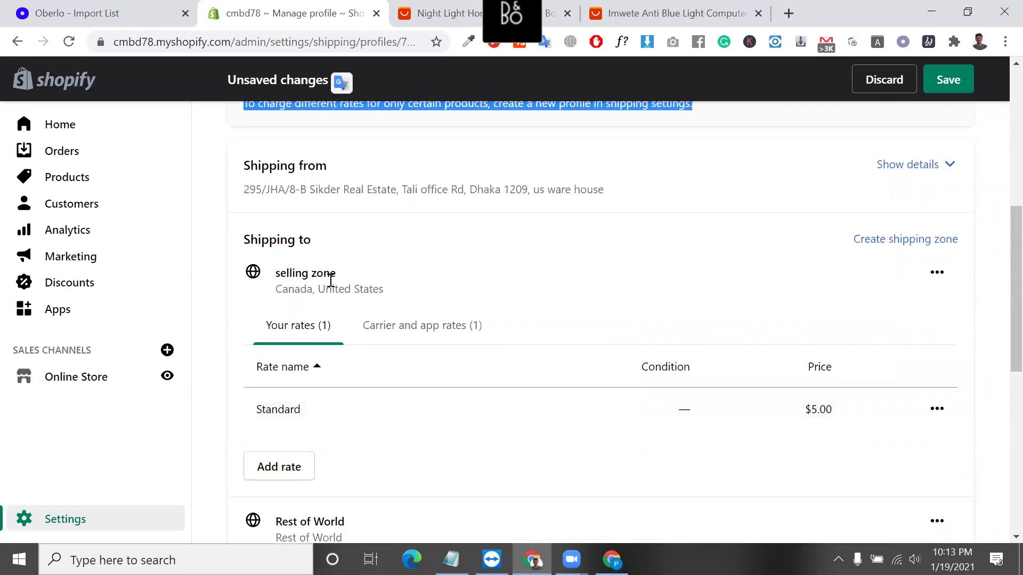
{"action": "scroll", "coordinate": [330, 278], "scroll_direction": "up", "scroll_amount": 3}
{"action": "scroll", "coordinate": [333, 286], "scroll_direction": "up", "scroll_amount": 1}
{"action": "triple_click", "coordinate": [302, 362]}
{"action": "scroll", "coordinate": [516, 424], "scroll_direction": "down", "scroll_amount": 1}
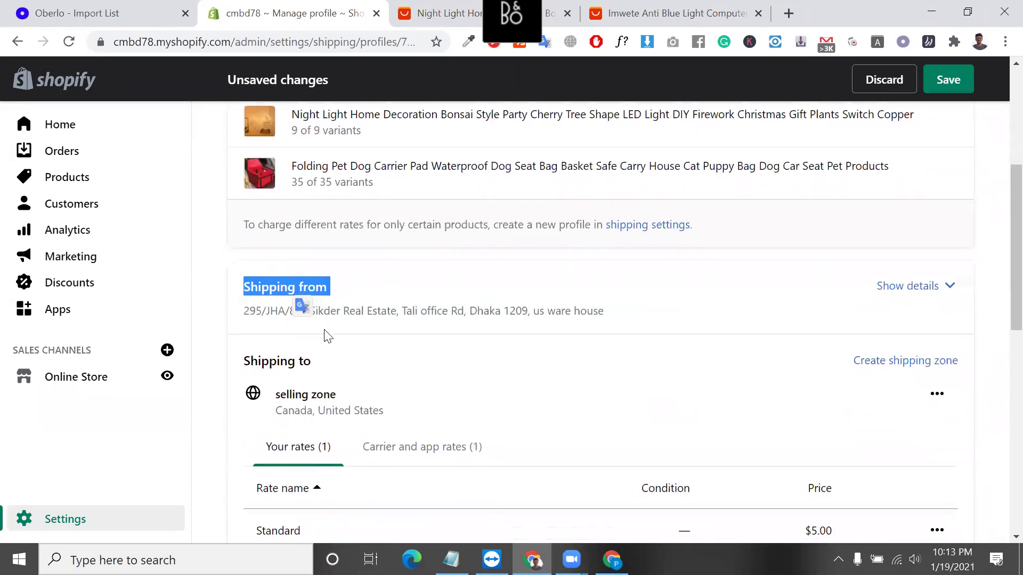
Make the Bangladesh address location use the same rates as Oberlo.
{"action": "left_click", "coordinate": [925, 291]}
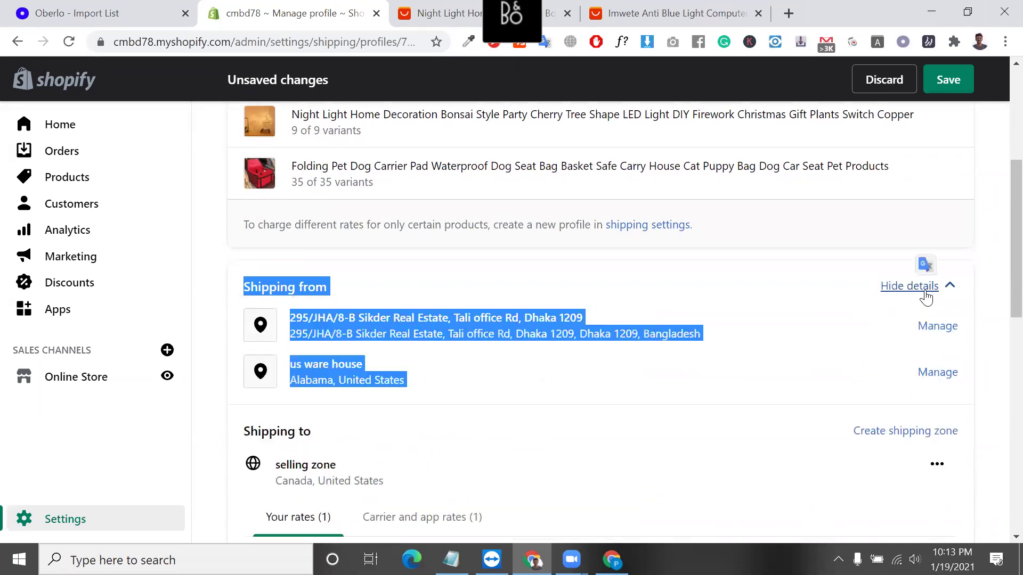
{"action": "left_click", "coordinate": [932, 327]}
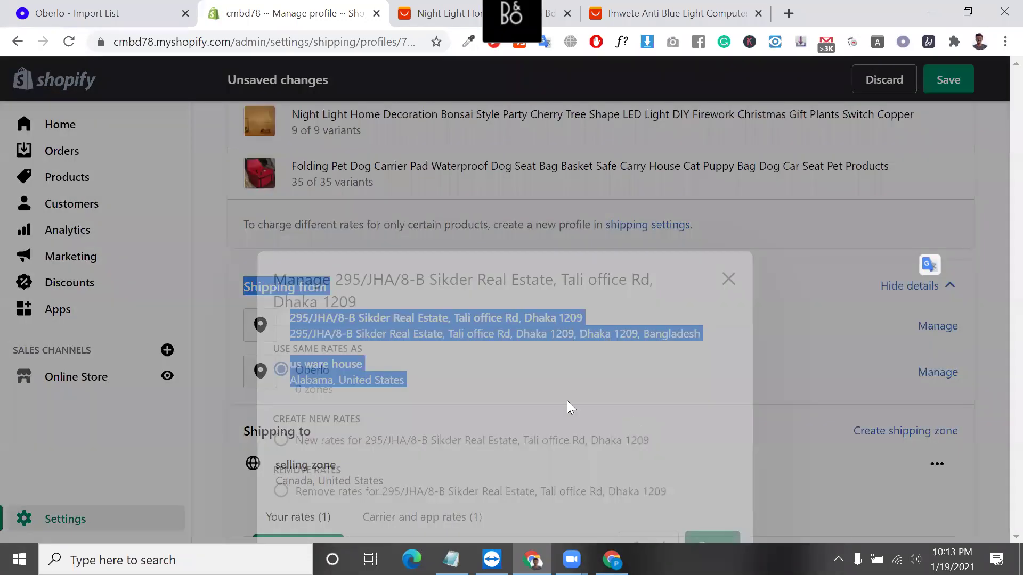
{"action": "left_click", "coordinate": [290, 379]}
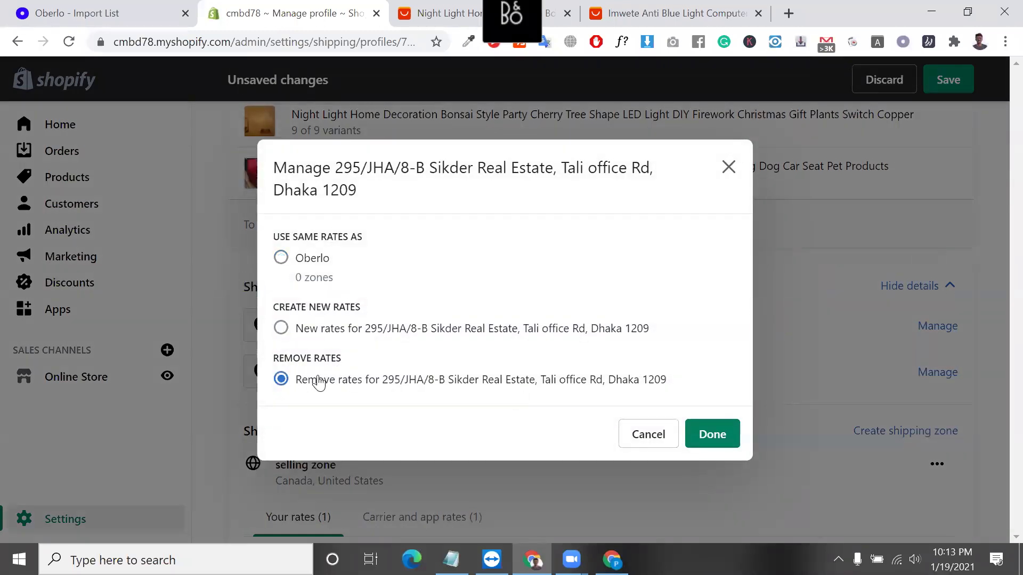
{"action": "left_click", "coordinate": [280, 260]}
{"action": "left_click", "coordinate": [704, 435]}
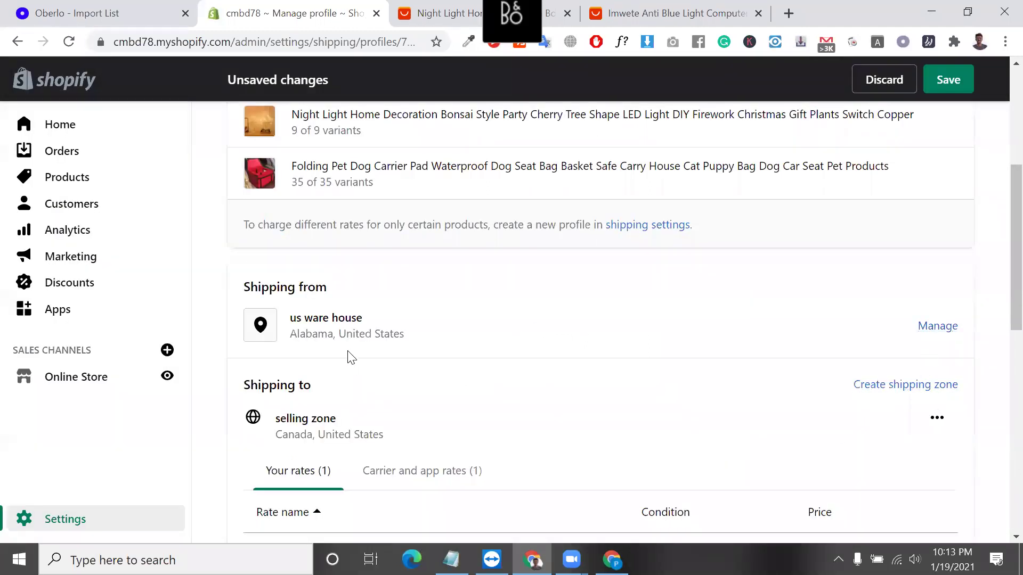
Confirm us ware house is the only remaining origin and begin a new shipping zone.
{"action": "triple_click", "coordinate": [320, 318]}
{"action": "scroll", "coordinate": [317, 315], "scroll_direction": "down", "scroll_amount": 3}
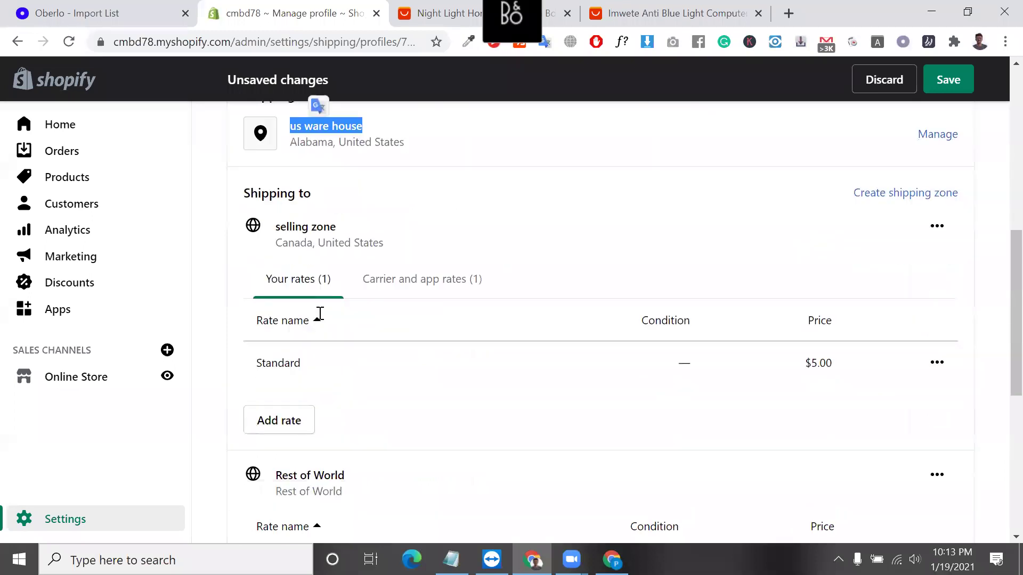
{"action": "scroll", "coordinate": [358, 454], "scroll_direction": "down", "scroll_amount": 6}
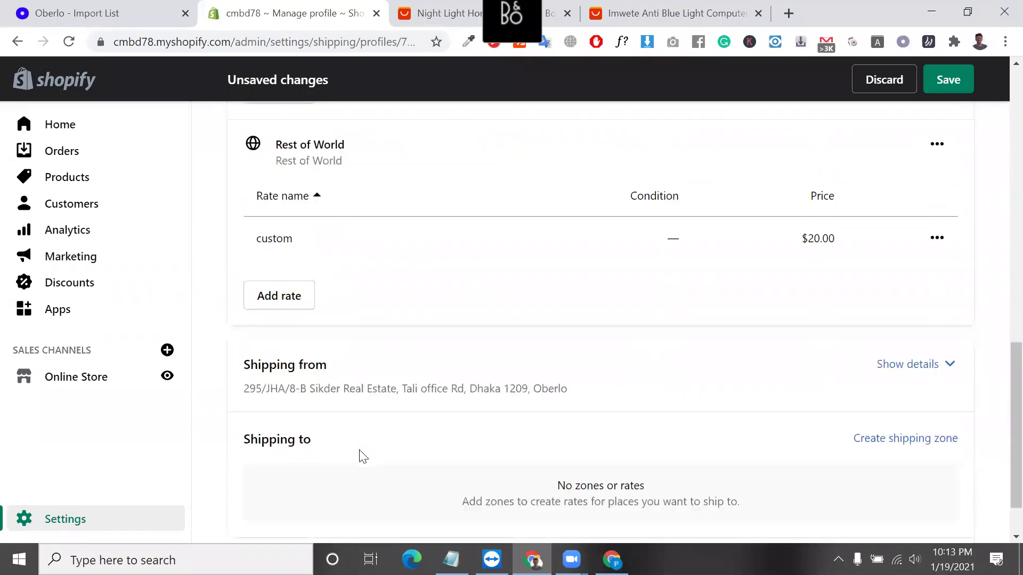
{"action": "triple_click", "coordinate": [283, 308]}
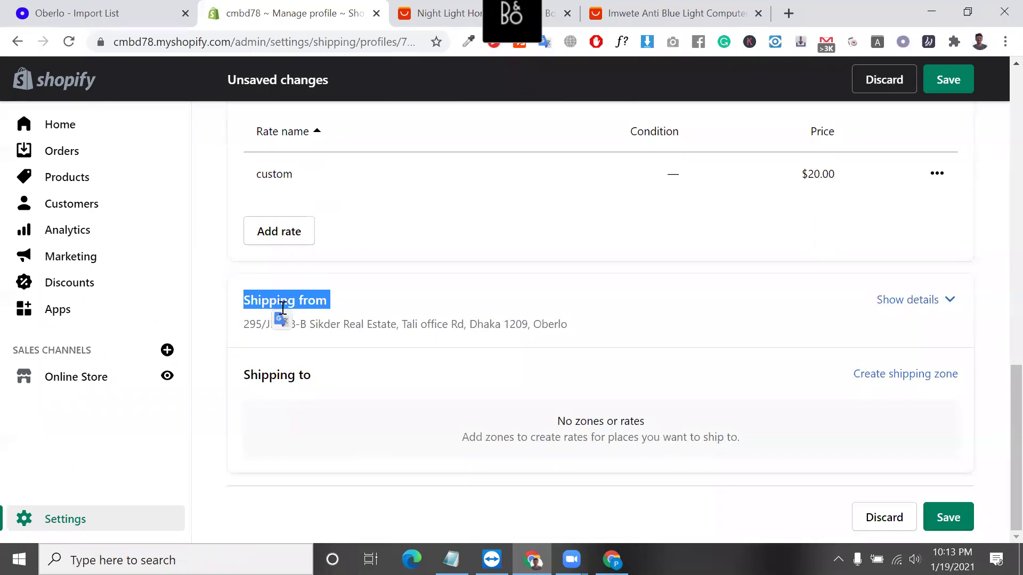
{"action": "triple_click", "coordinate": [316, 299]}
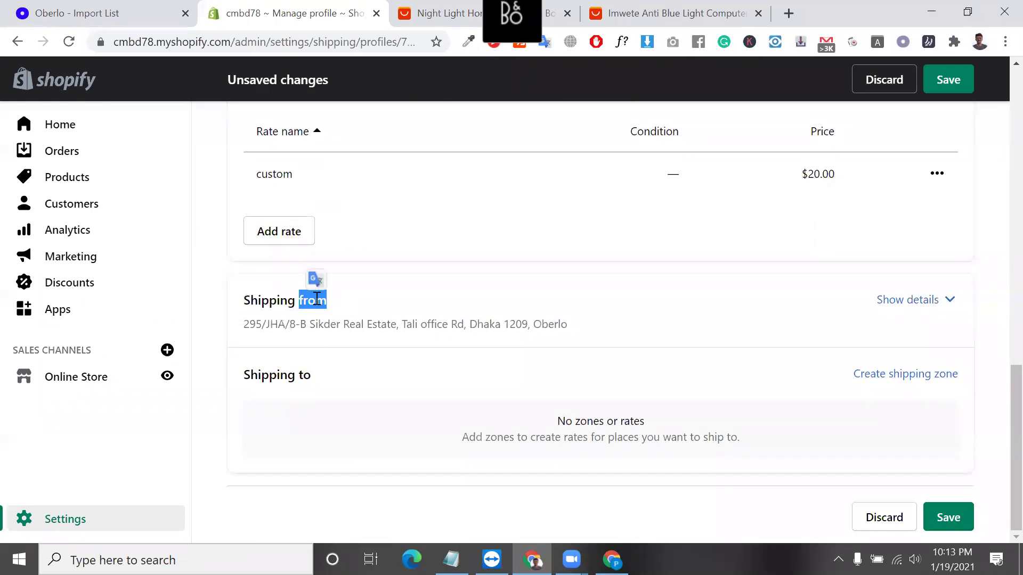
{"action": "left_click", "coordinate": [935, 376]}
{"action": "left_click", "coordinate": [334, 187]}
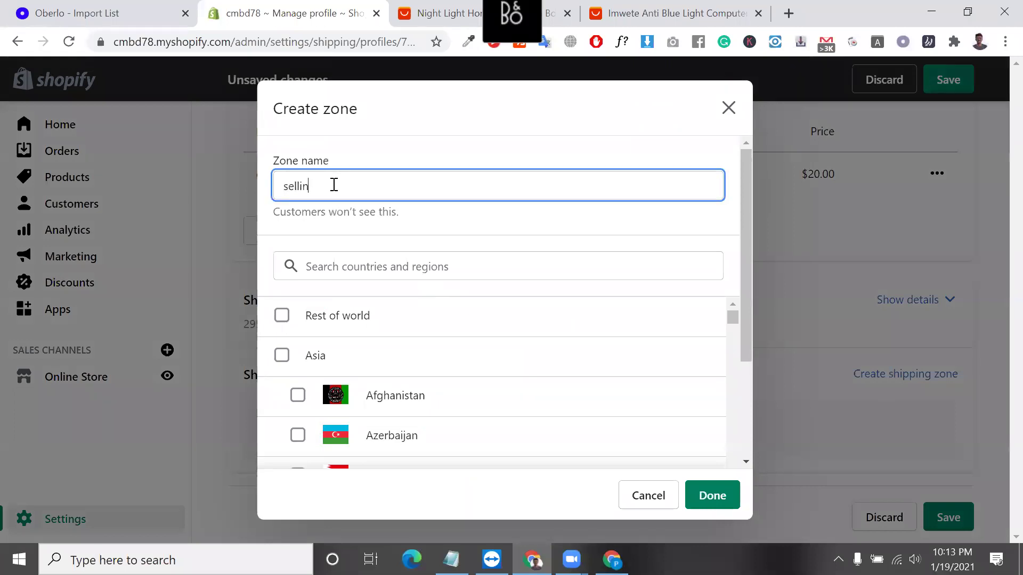
{"action": "type", "text": "selling zone"}
{"action": "left_click", "coordinate": [312, 263]}
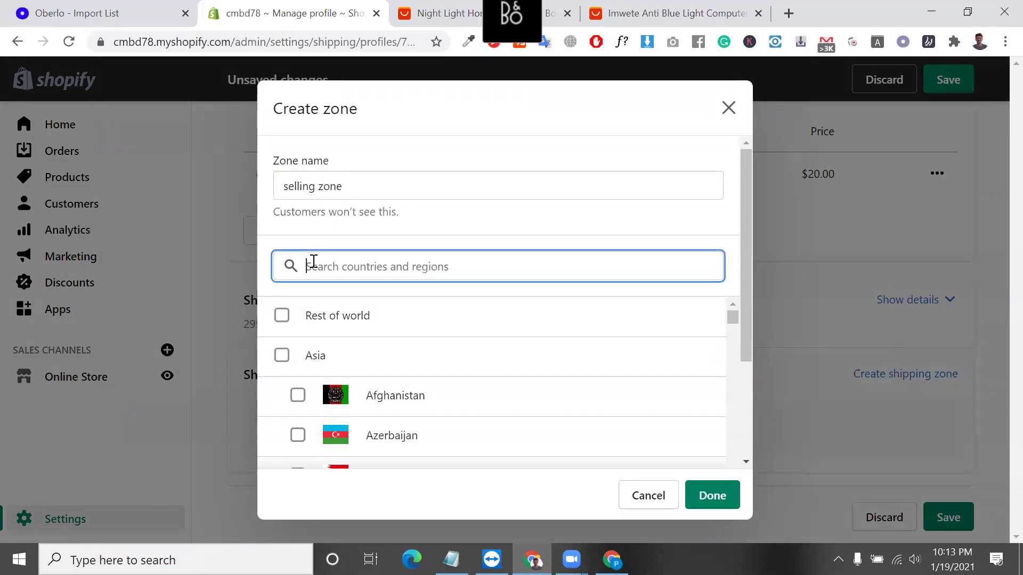
{"action": "type", "text": "canada"}
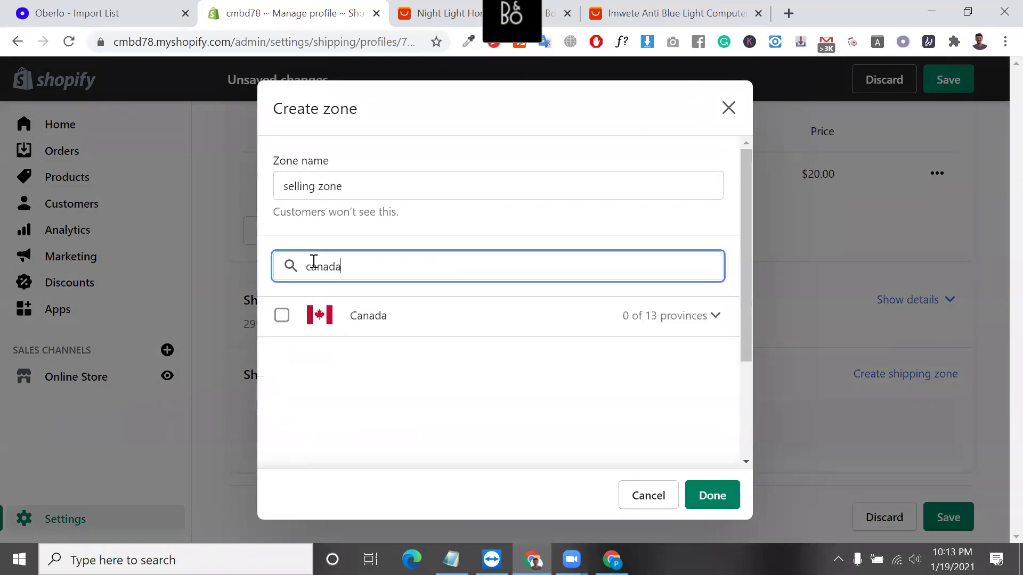
{"action": "left_click", "coordinate": [282, 315]}
{"action": "double_click", "coordinate": [390, 270]}
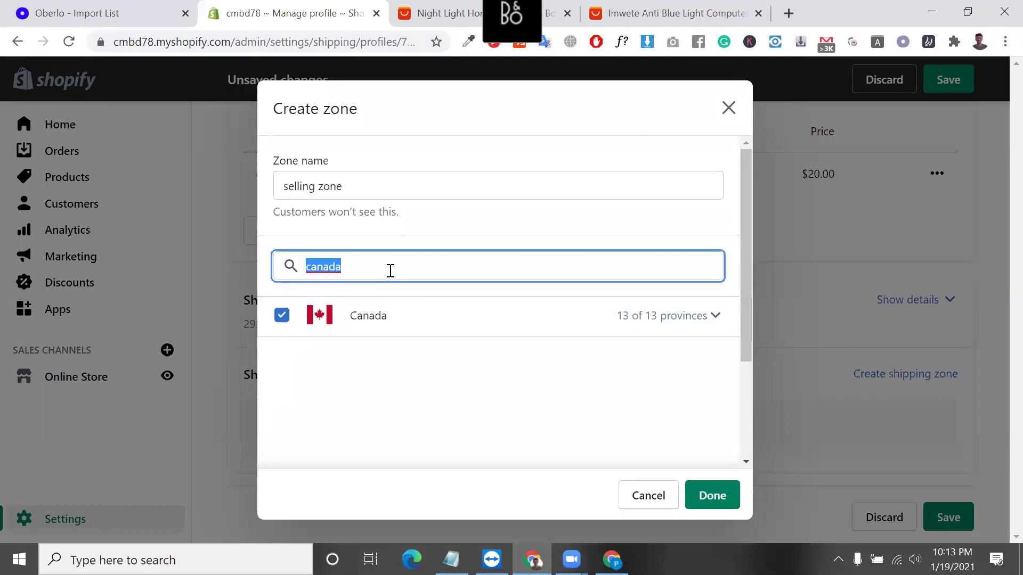
{"action": "type", "text": "united"}
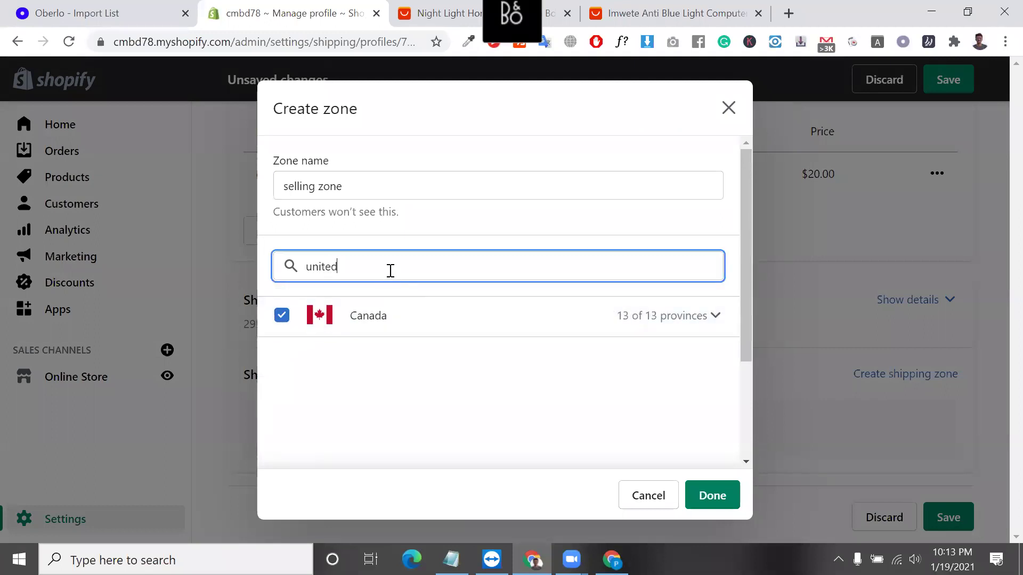
{"action": "left_click", "coordinate": [281, 395]}
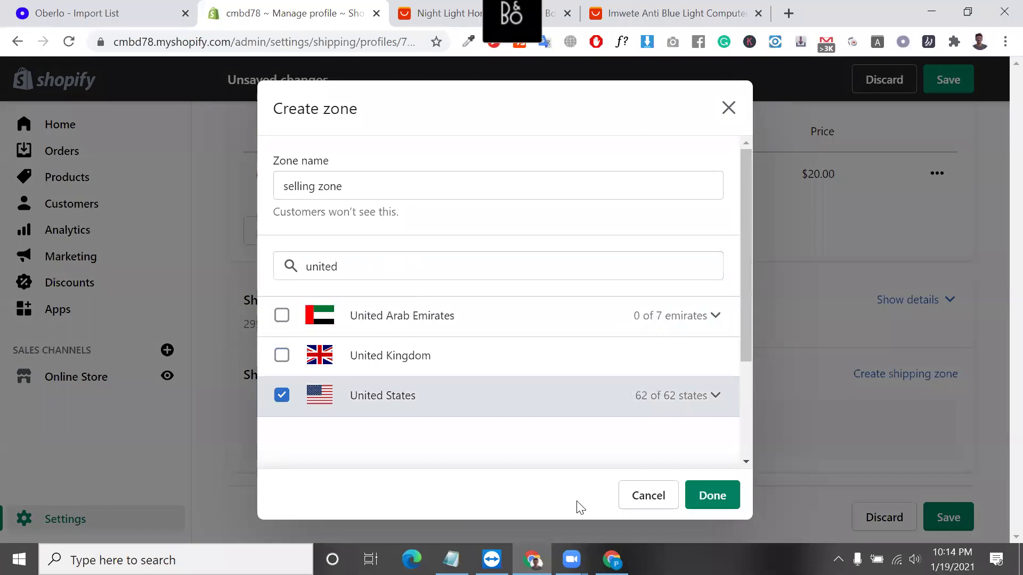
{"action": "left_click", "coordinate": [713, 495]}
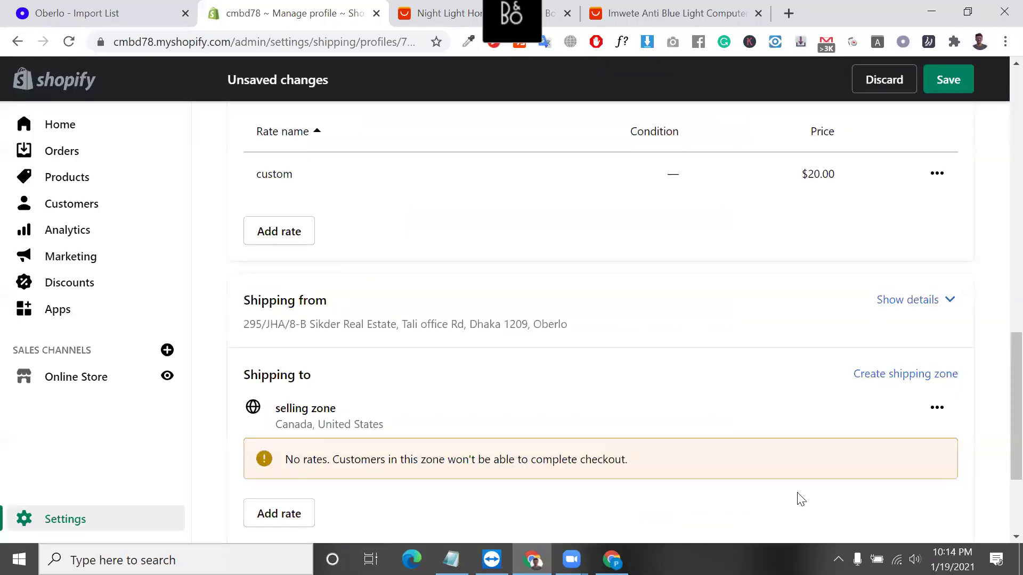
{"action": "scroll", "coordinate": [772, 485], "scroll_direction": "down", "scroll_amount": 3}
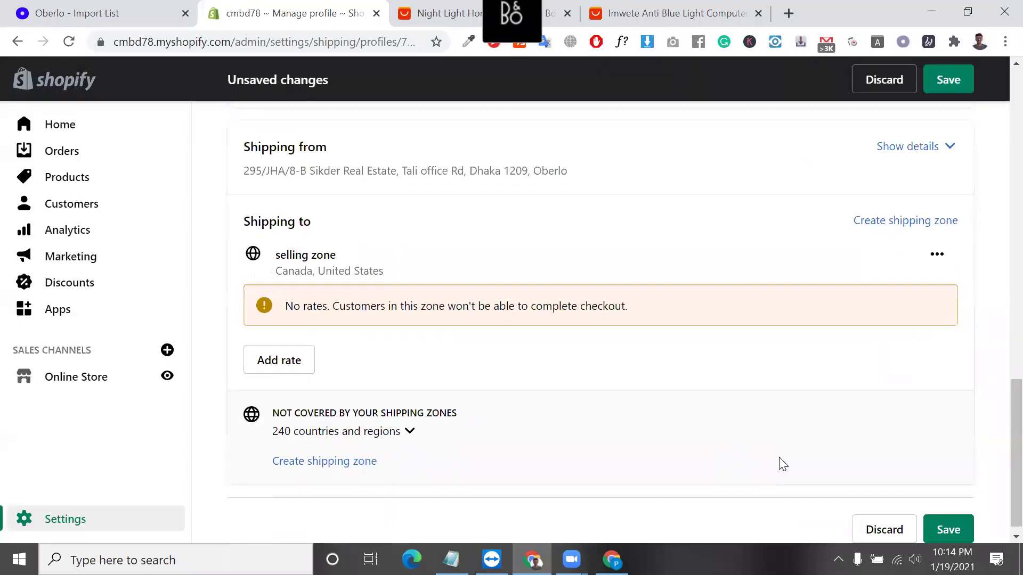
{"action": "scroll", "coordinate": [556, 344], "scroll_direction": "up", "scroll_amount": 1}
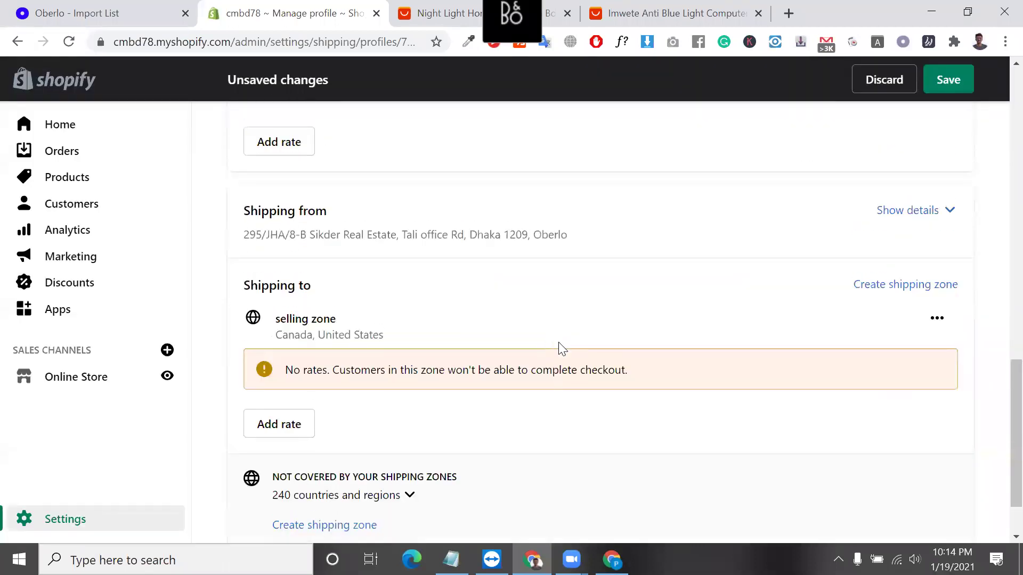
{"action": "left_click", "coordinate": [289, 422]}
{"action": "left_click", "coordinate": [728, 174]}
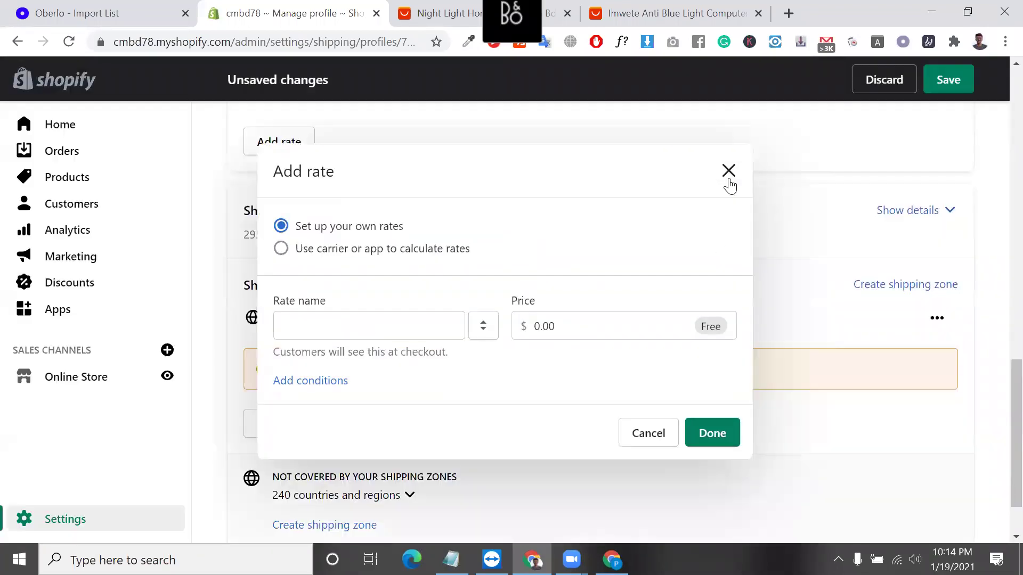
{"action": "scroll", "coordinate": [618, 320], "scroll_direction": "up", "scroll_amount": 5}
{"action": "scroll", "coordinate": [347, 321], "scroll_direction": "up", "scroll_amount": 10}
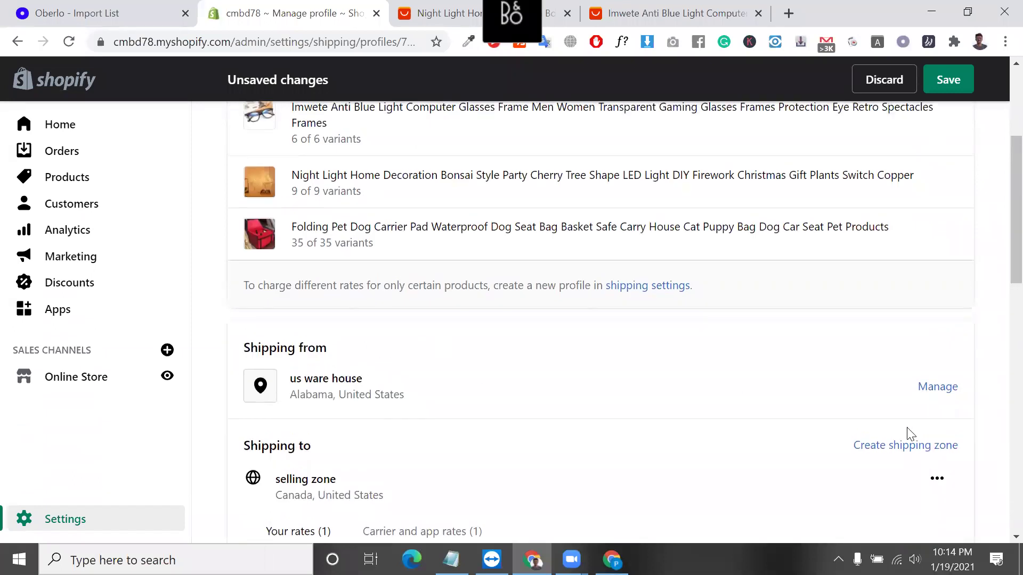
Delete the selling zone, the custom $20.00 rate and the Rest of World zone.
{"action": "scroll", "coordinate": [910, 434], "scroll_direction": "down", "scroll_amount": 3}
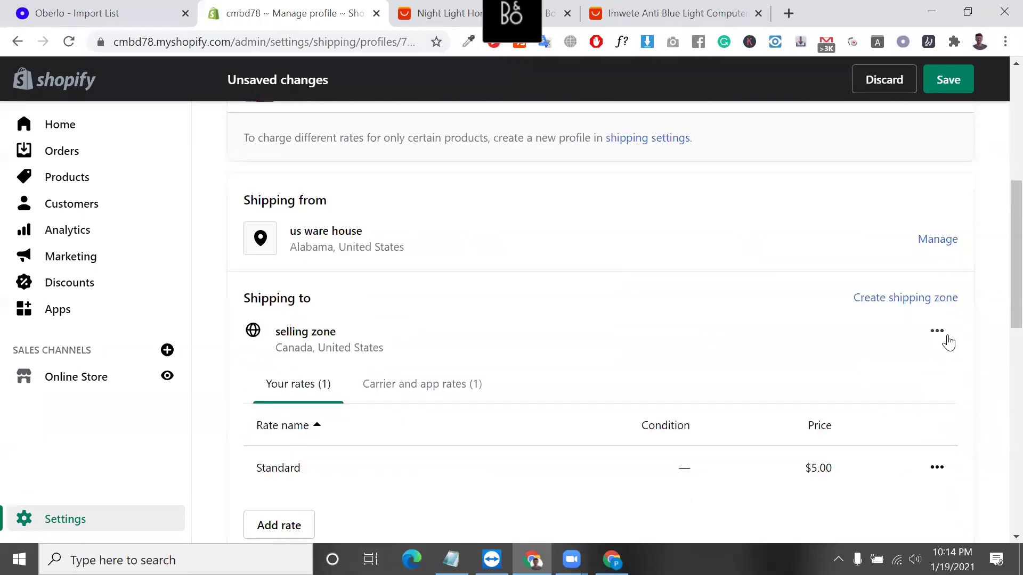
{"action": "left_click", "coordinate": [946, 337]}
{"action": "left_click", "coordinate": [925, 424]}
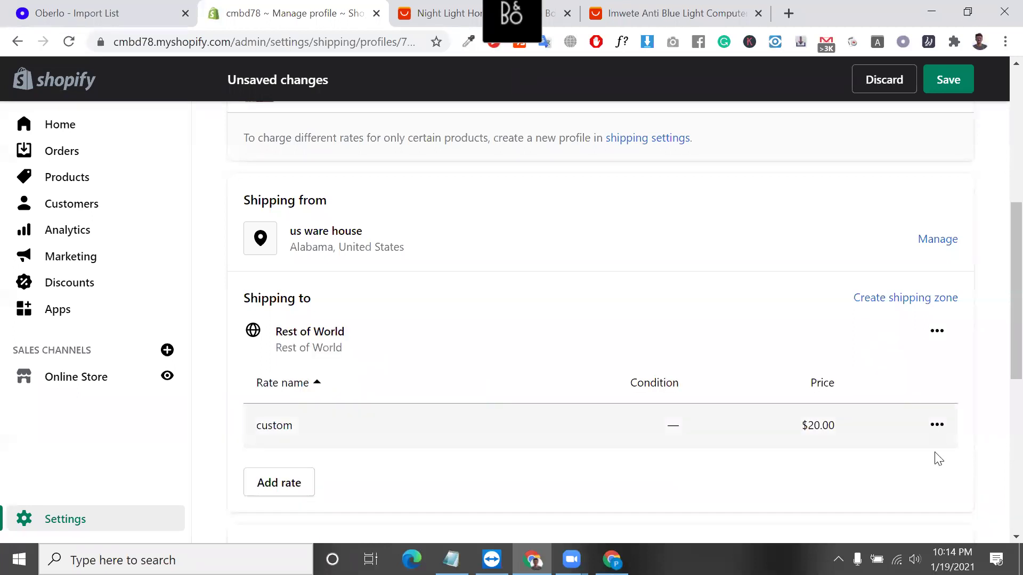
{"action": "left_click", "coordinate": [935, 425]}
{"action": "left_click", "coordinate": [898, 489]}
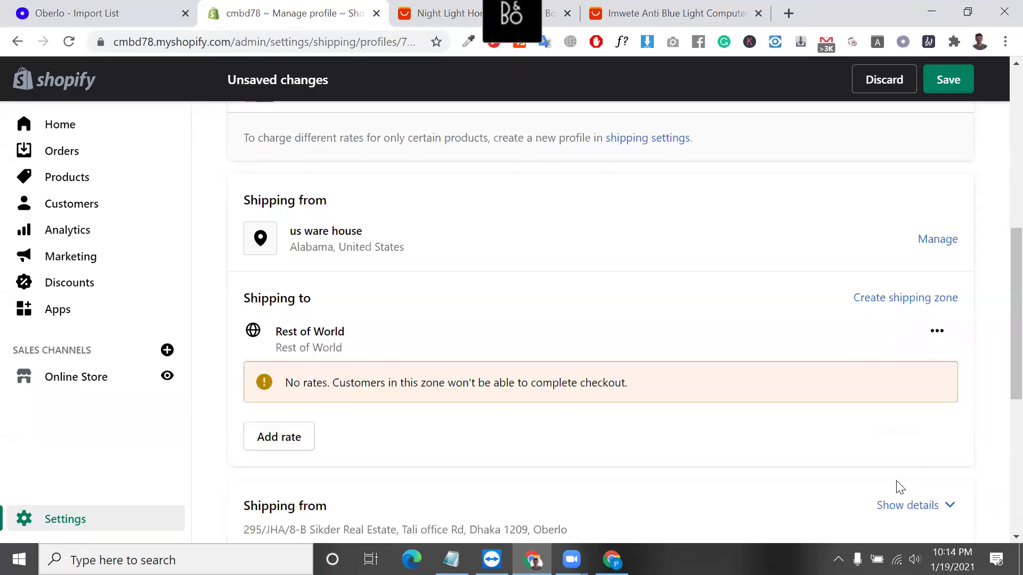
{"action": "left_click", "coordinate": [936, 330]}
{"action": "left_click", "coordinate": [909, 406]}
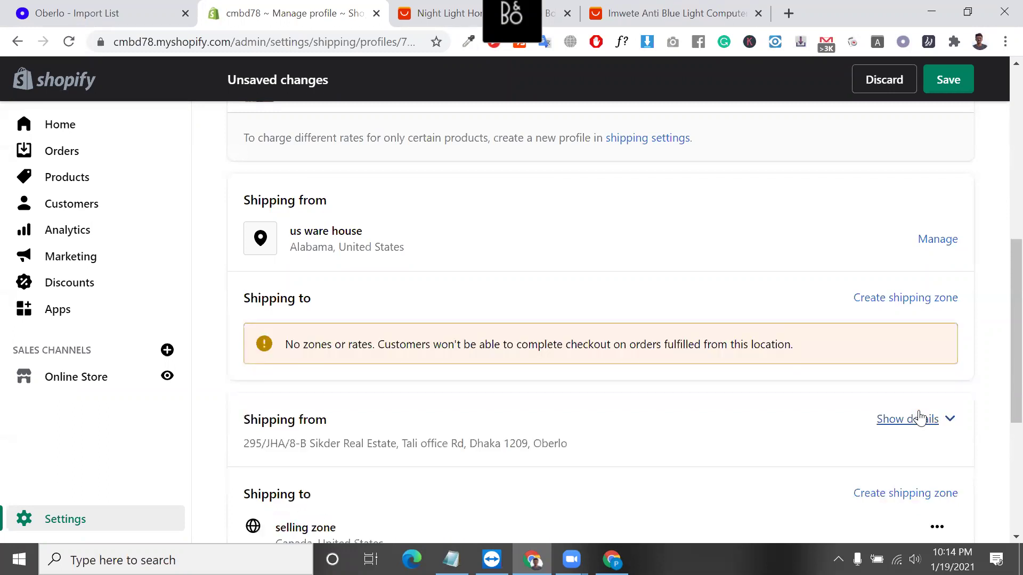
Remove the rates for the us ware house location.
{"action": "left_click", "coordinate": [948, 238]}
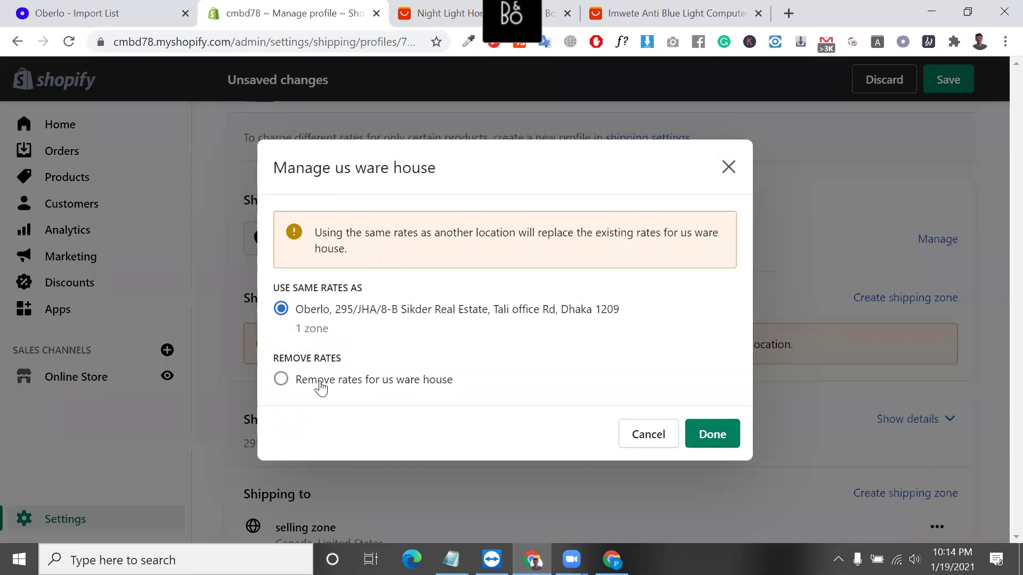
{"action": "left_click", "coordinate": [319, 381]}
{"action": "left_click", "coordinate": [708, 401]}
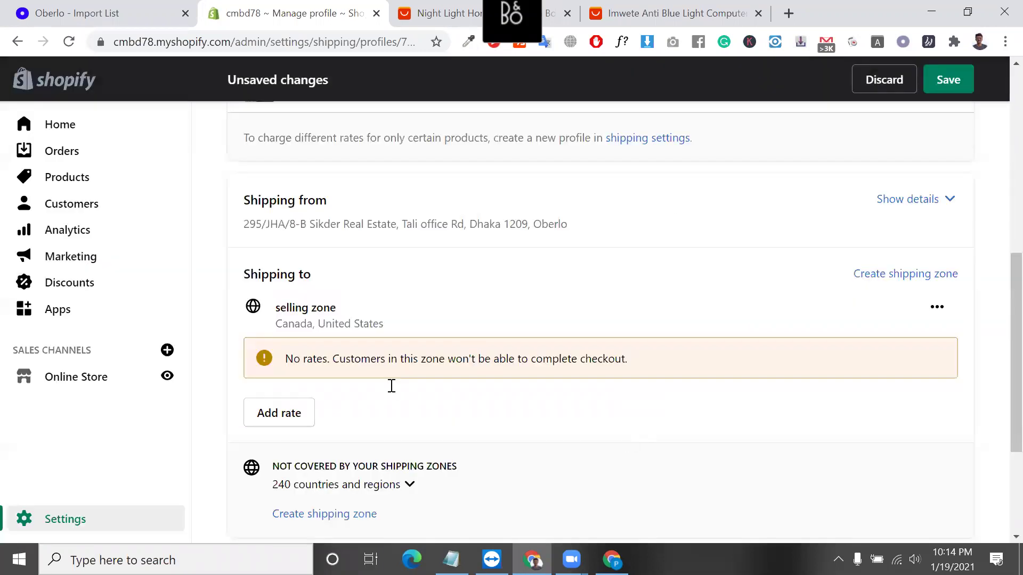
Delete the remaining selling zone.
{"action": "scroll", "coordinate": [399, 317], "scroll_direction": "up", "scroll_amount": 1}
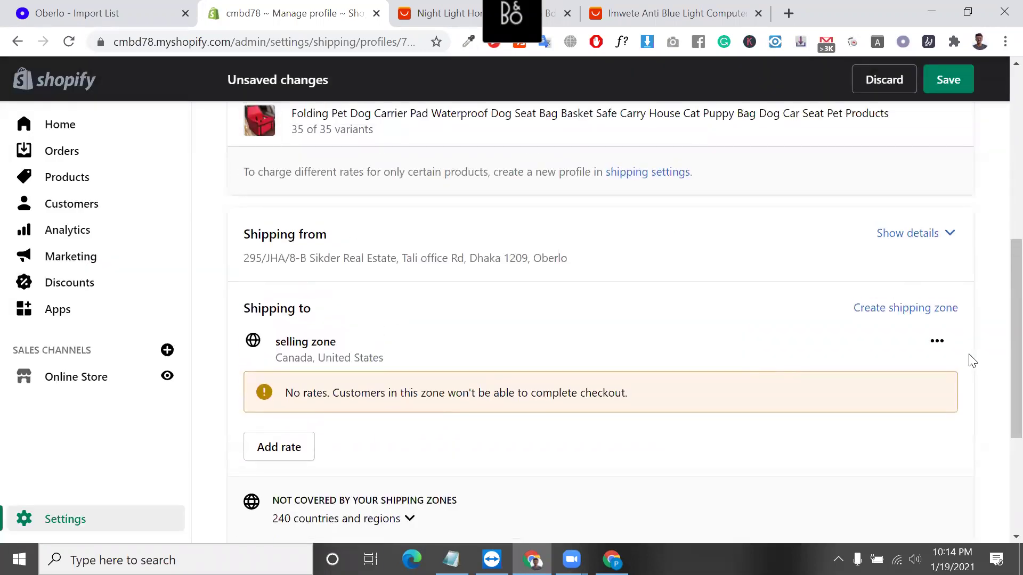
{"action": "left_click", "coordinate": [937, 341]}
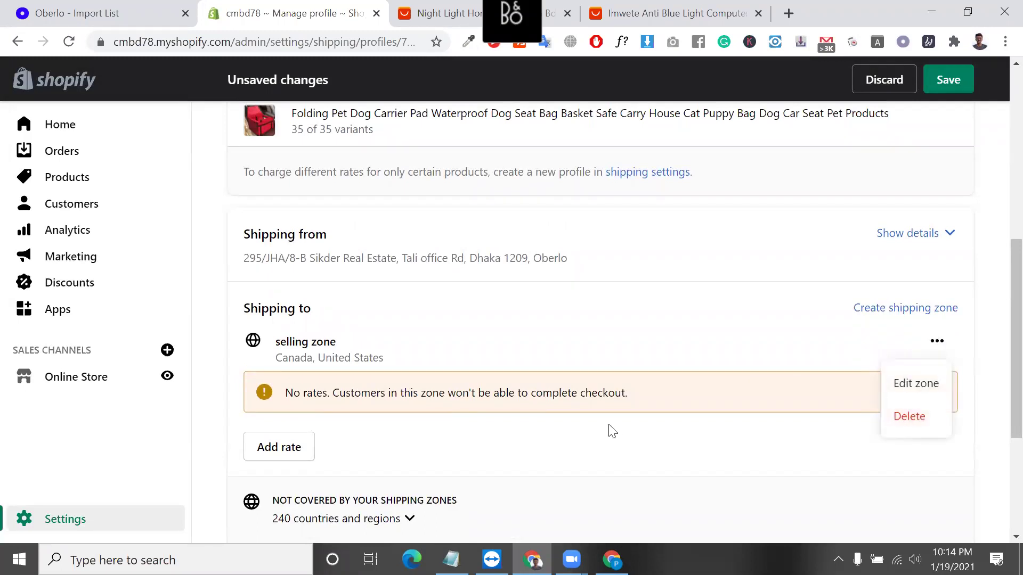
{"action": "scroll", "coordinate": [611, 430], "scroll_direction": "down", "scroll_amount": 4}
{"action": "scroll", "coordinate": [611, 429], "scroll_direction": "up", "scroll_amount": 1}
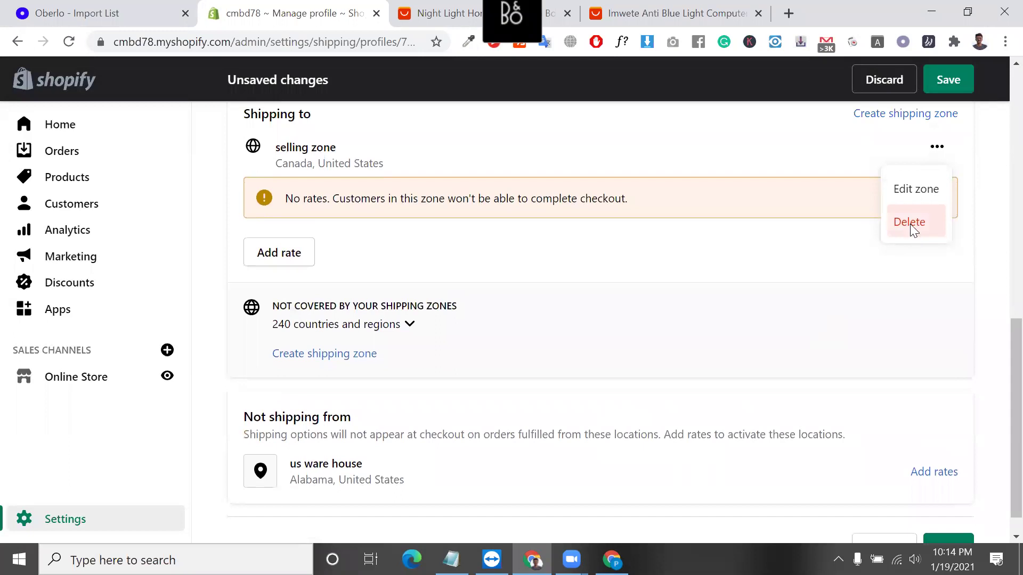
{"action": "left_click", "coordinate": [910, 223]}
{"action": "scroll", "coordinate": [545, 346], "scroll_direction": "up", "scroll_amount": 4}
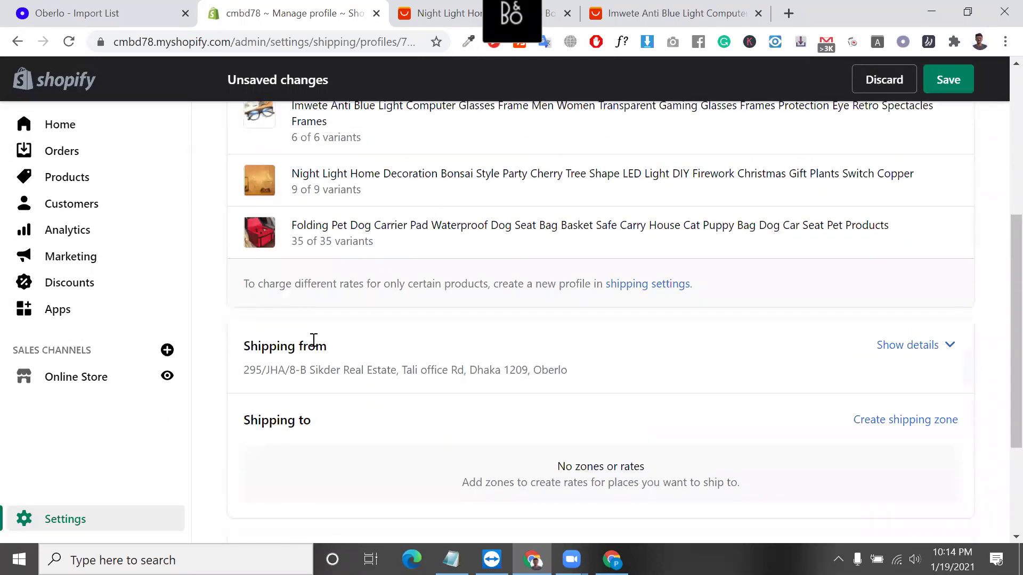
{"action": "triple_click", "coordinate": [314, 340]}
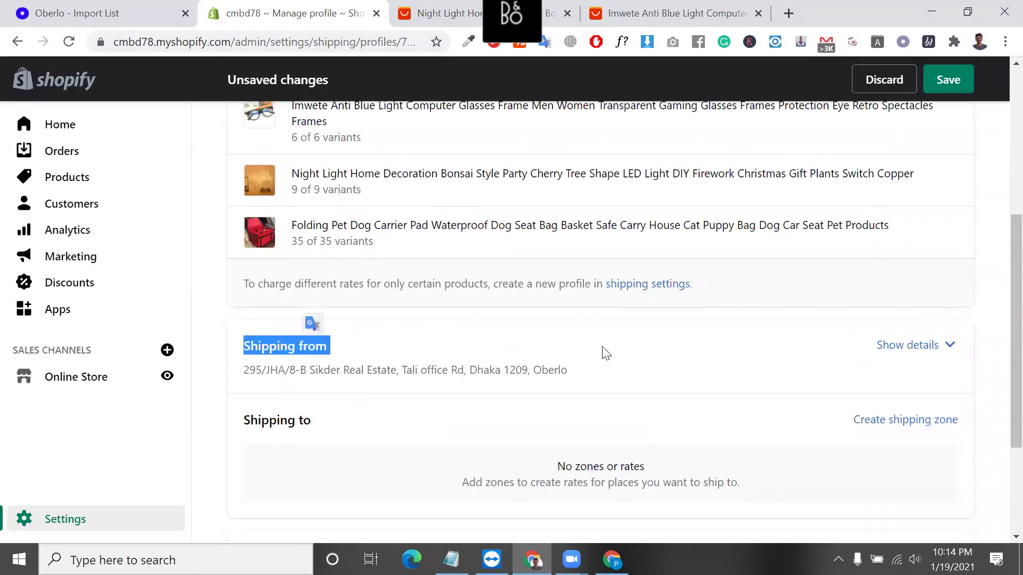
Remove the street-address location's rates, leaving Oberlo as the only origin.
{"action": "left_click", "coordinate": [948, 349]}
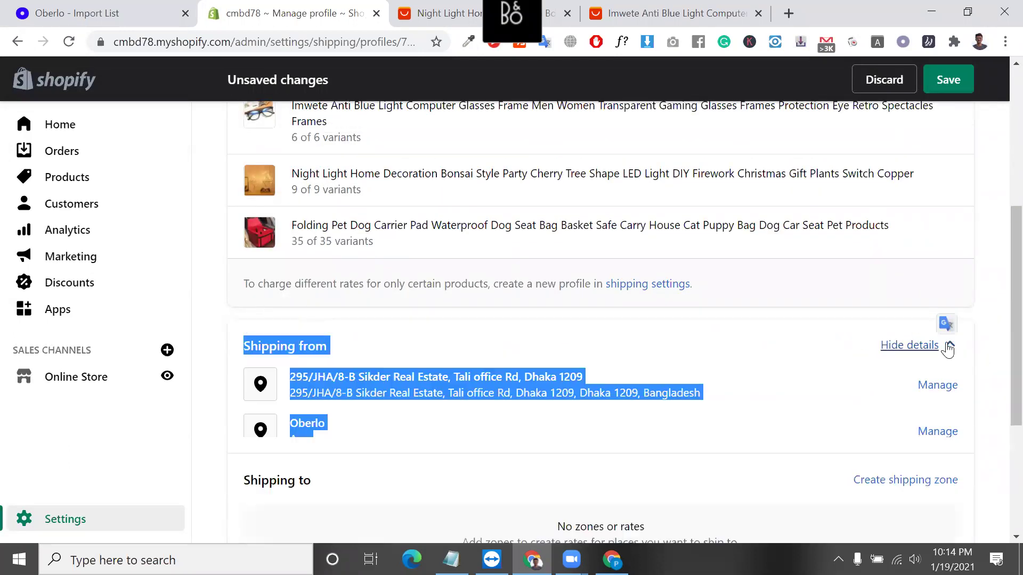
{"action": "left_click", "coordinate": [927, 394]}
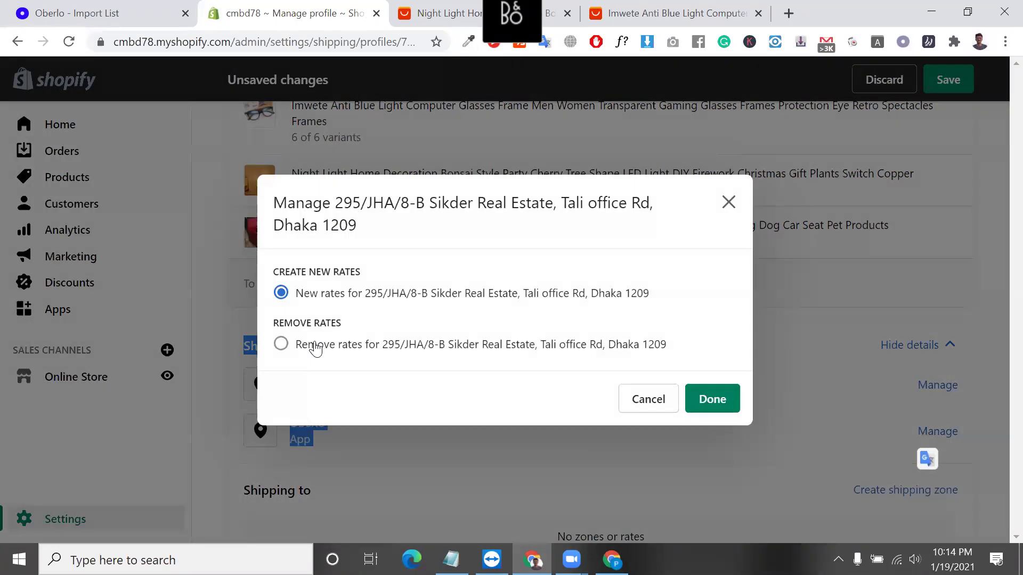
{"action": "left_click", "coordinate": [296, 346]}
{"action": "left_click", "coordinate": [711, 398]}
{"action": "scroll", "coordinate": [381, 396], "scroll_direction": "down", "scroll_amount": 1}
{"action": "scroll", "coordinate": [381, 397], "scroll_direction": "up", "scroll_amount": 3}
{"action": "scroll", "coordinate": [381, 397], "scroll_direction": "up", "scroll_amount": 3}
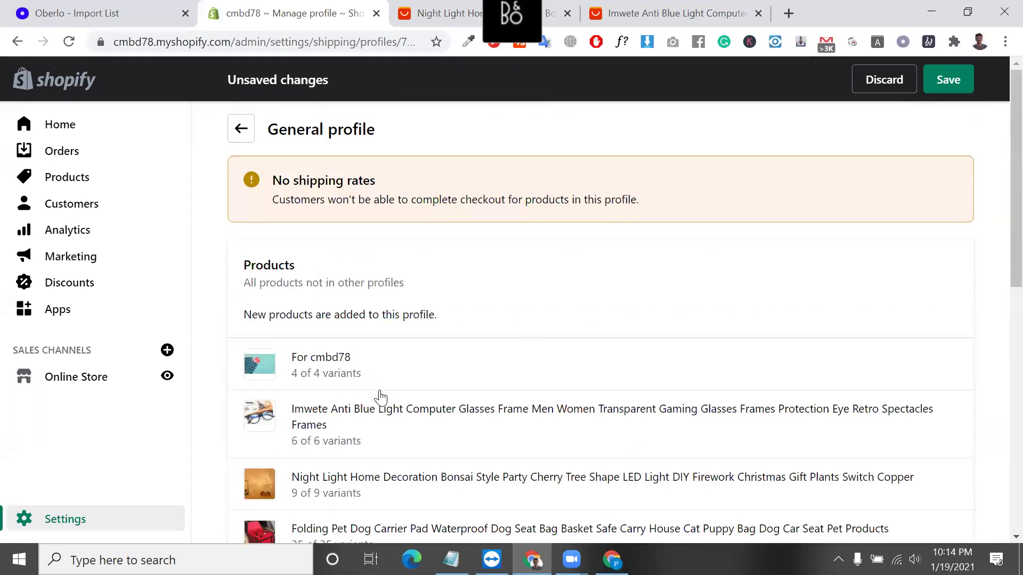
{"action": "scroll", "coordinate": [382, 398], "scroll_direction": "down", "scroll_amount": 10}
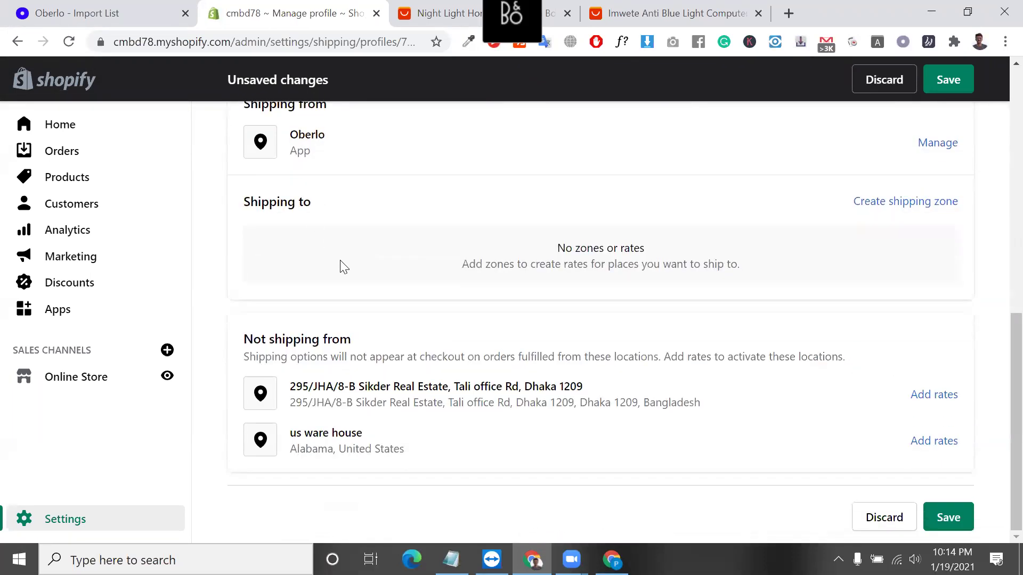
{"action": "scroll", "coordinate": [344, 267], "scroll_direction": "up", "scroll_amount": 1}
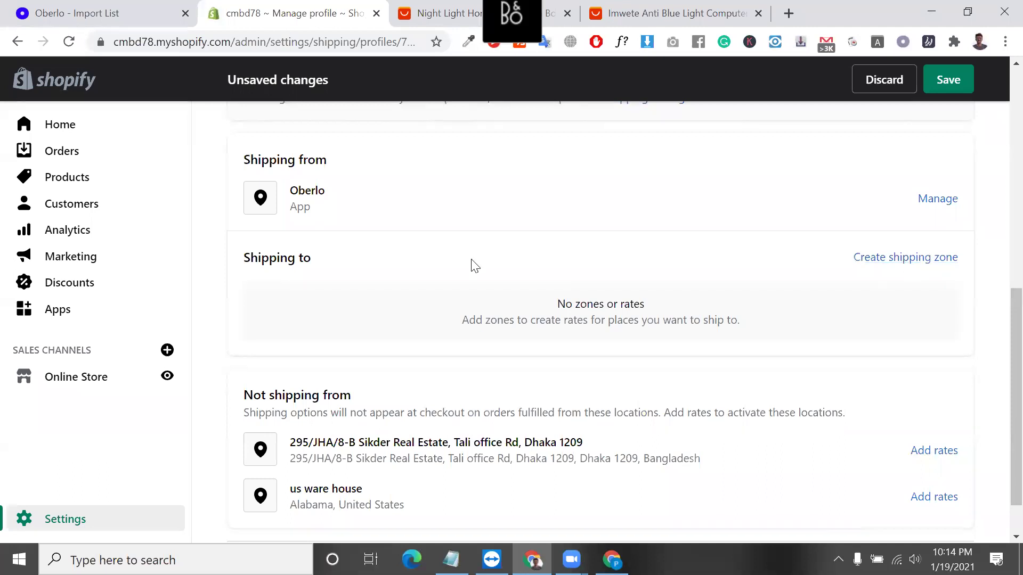
{"action": "scroll", "coordinate": [471, 265], "scroll_direction": "up", "scroll_amount": 5}
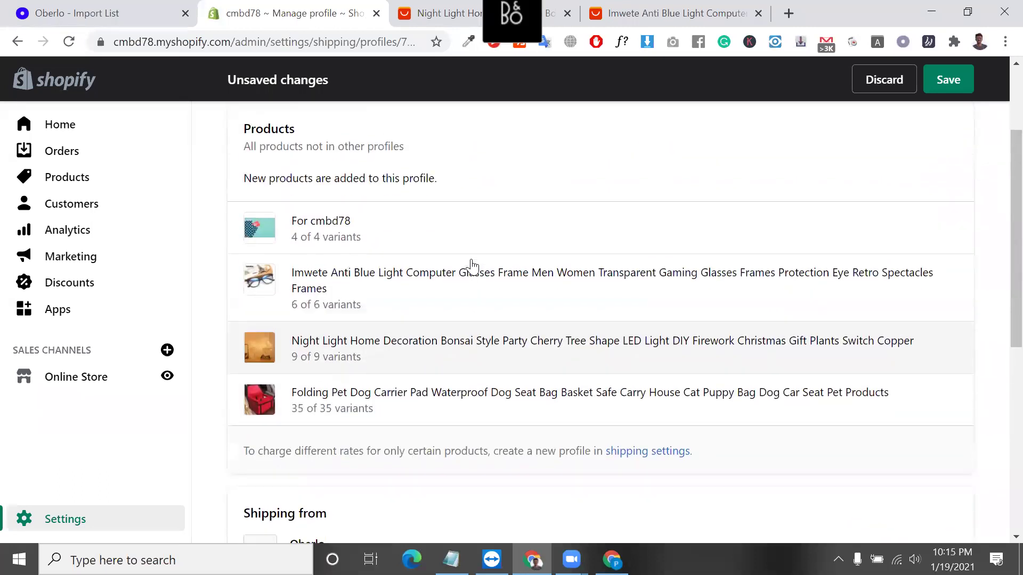
{"action": "scroll", "coordinate": [474, 266], "scroll_direction": "down", "scroll_amount": 3}
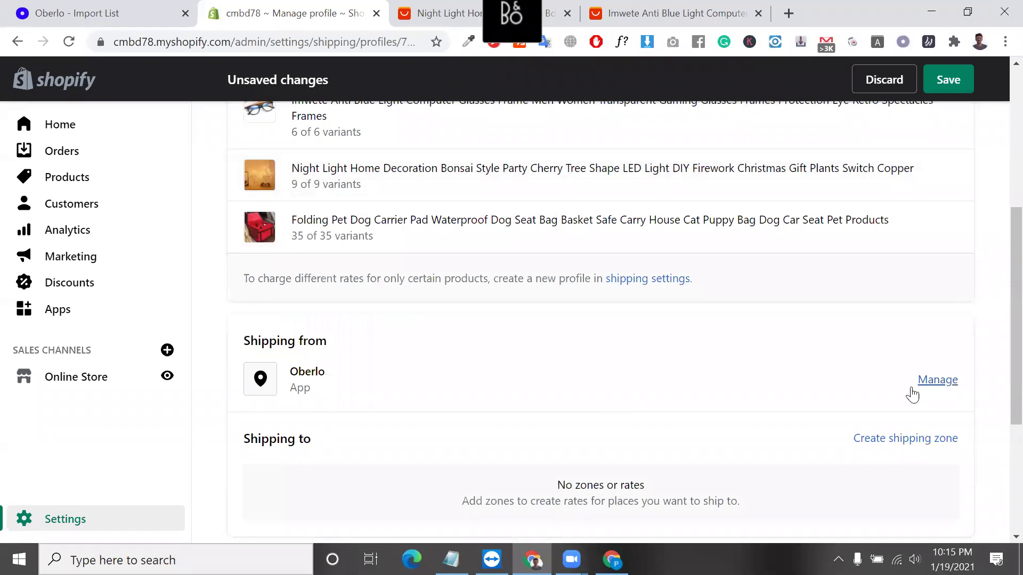
Create a shipping zone named selling zone that includes Canada.
{"action": "left_click", "coordinate": [913, 441]}
{"action": "left_click", "coordinate": [357, 189]}
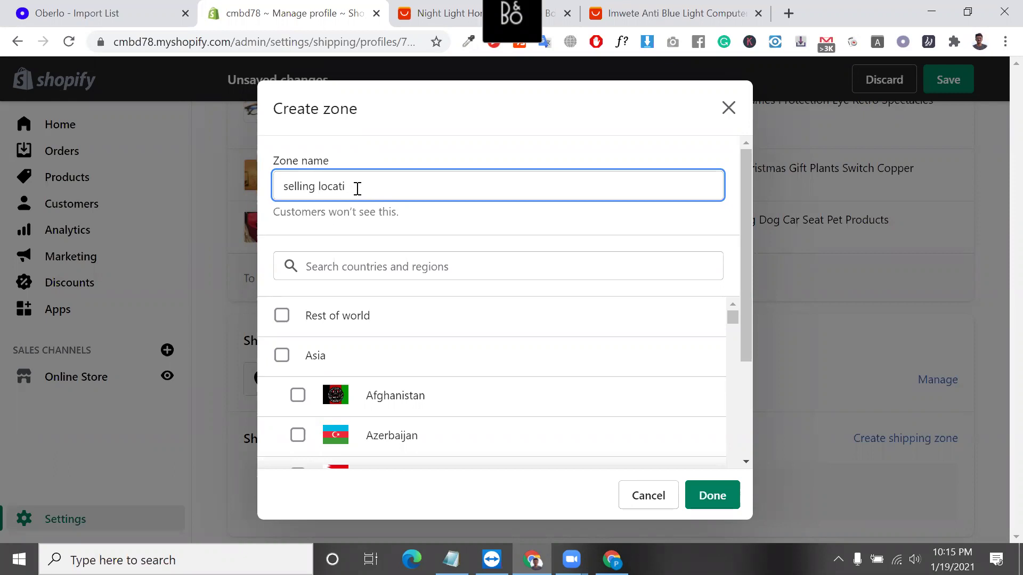
{"action": "left_click", "coordinate": [343, 269]}
{"action": "type", "text": "canad"}
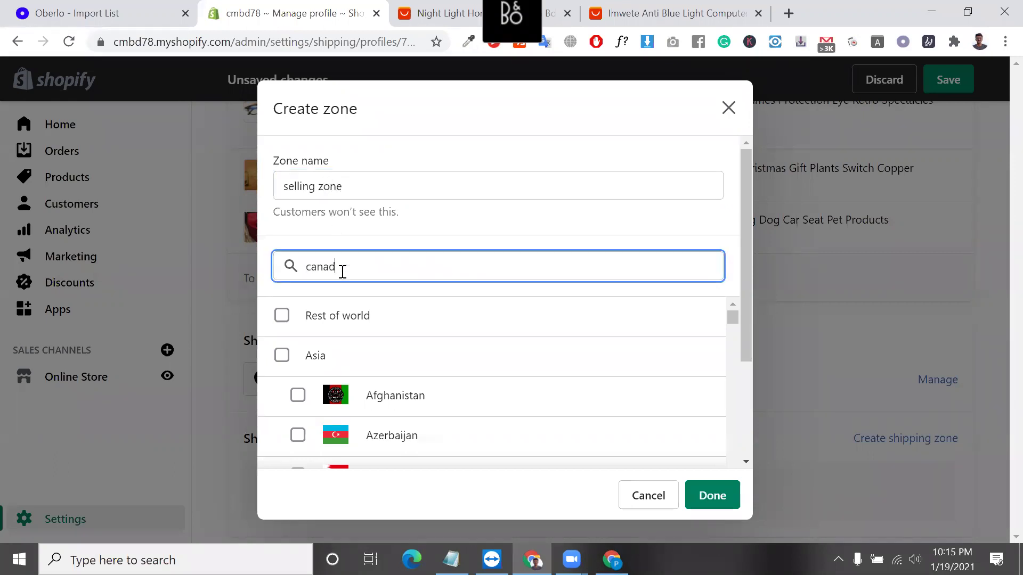
{"action": "type", "text": "a"}
{"action": "left_click", "coordinate": [281, 315]}
{"action": "left_click", "coordinate": [702, 500]}
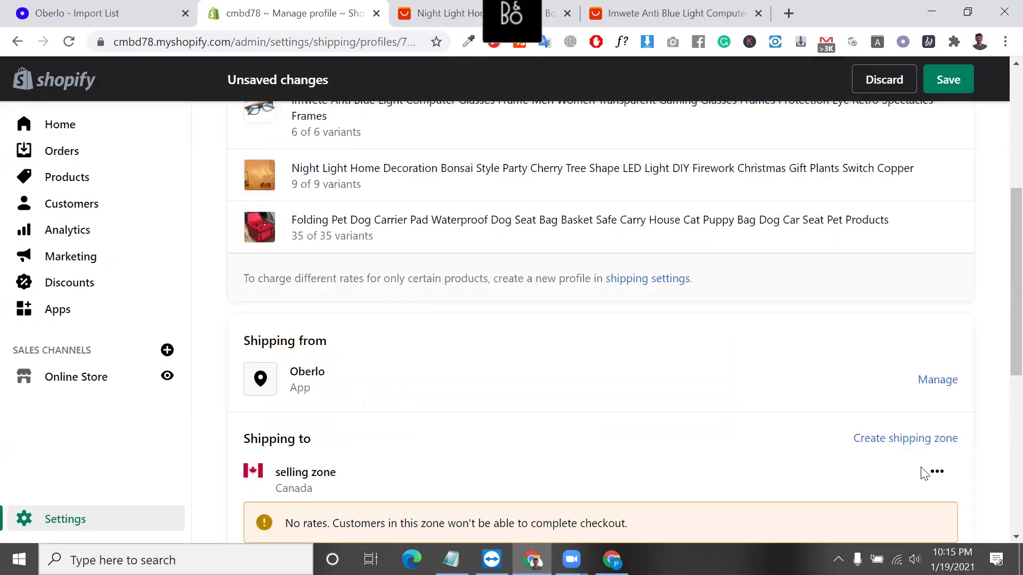
Add the United States to the selling zone.
{"action": "left_click", "coordinate": [936, 472]}
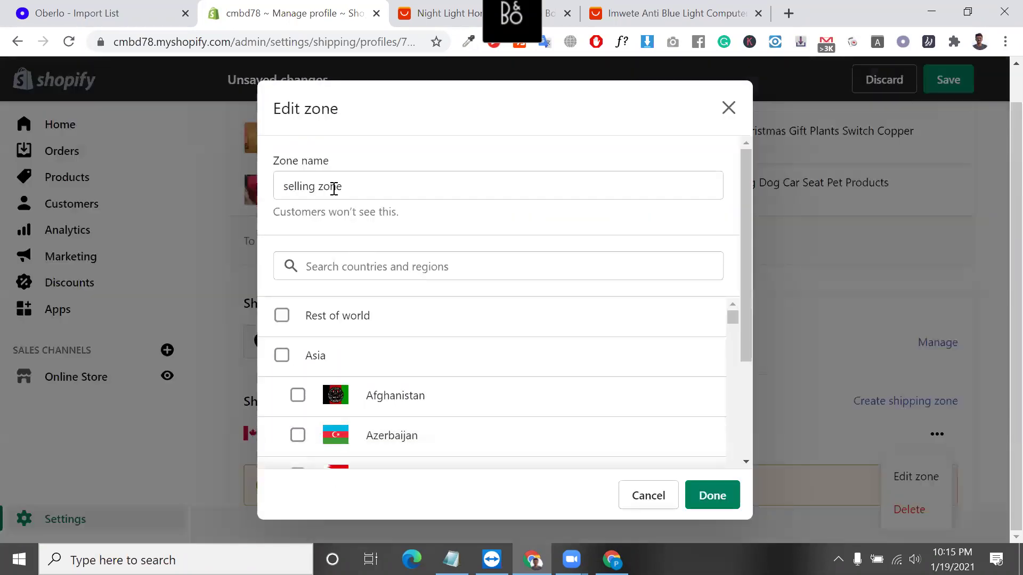
{"action": "left_click", "coordinate": [359, 261]}
{"action": "type", "text": "un"}
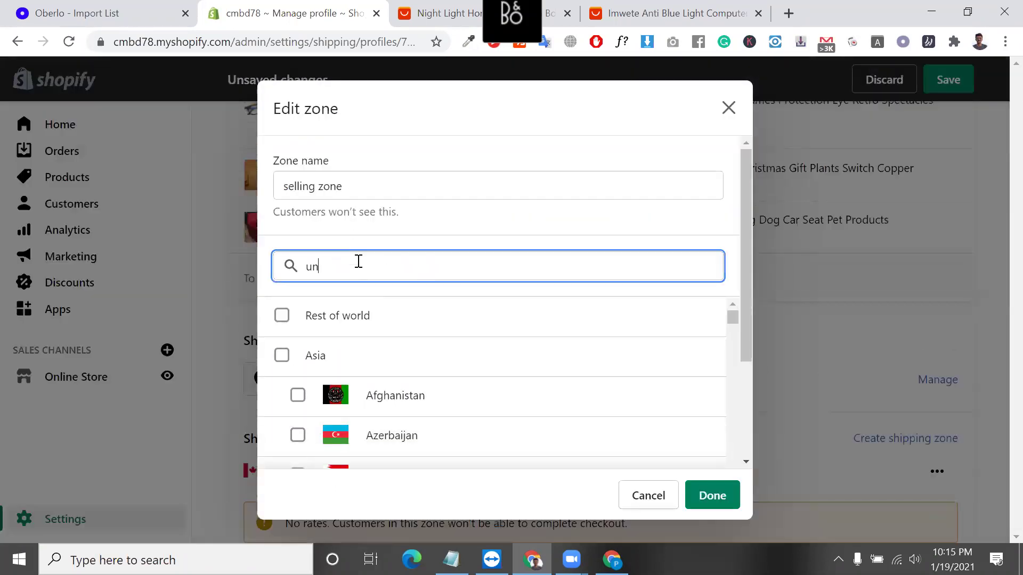
{"action": "type", "text": "ited st"}
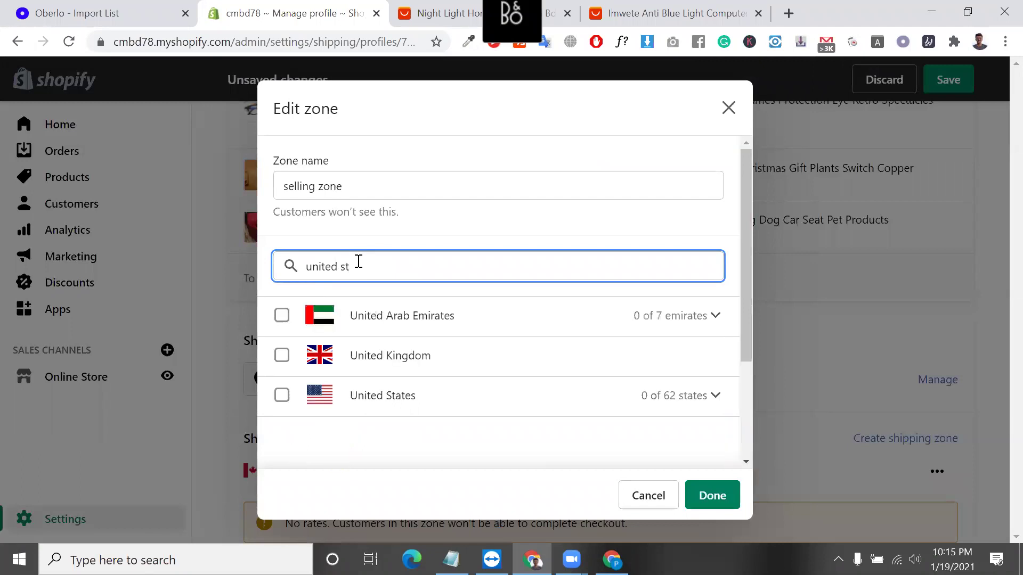
{"action": "left_click", "coordinate": [281, 315]}
{"action": "left_click", "coordinate": [712, 496]}
{"action": "scroll", "coordinate": [516, 466], "scroll_direction": "down", "scroll_amount": 3}
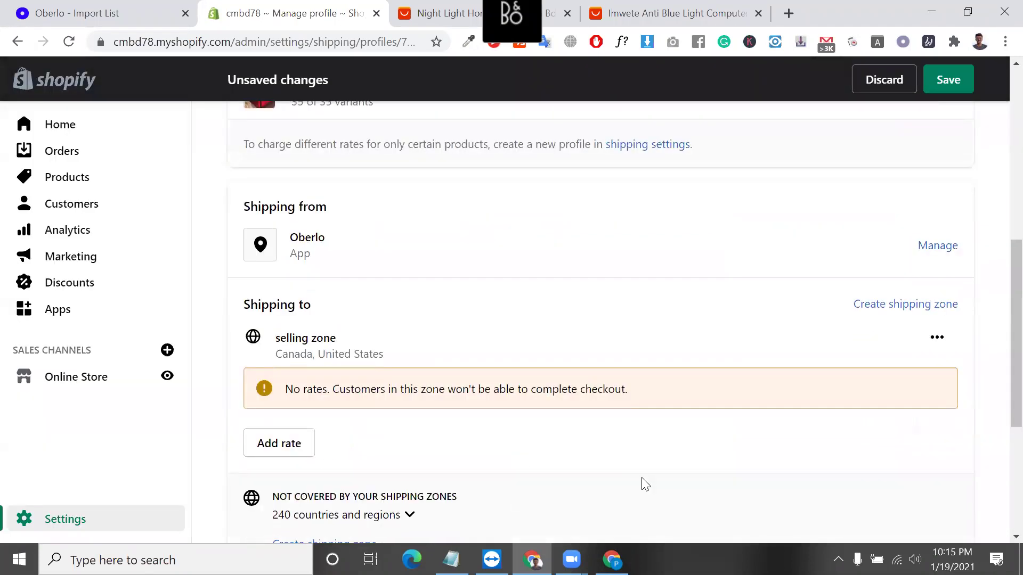
{"action": "scroll", "coordinate": [644, 484], "scroll_direction": "down", "scroll_amount": 2}
Add a custom flat rate named Standard at $5.00 to the selling zone.
{"action": "left_click", "coordinate": [292, 335]}
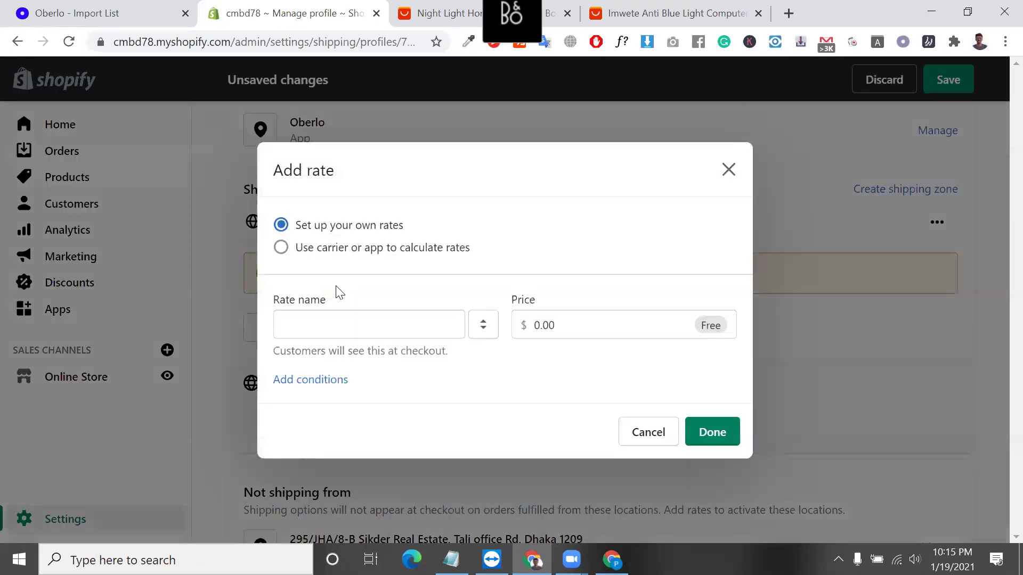
{"action": "left_click", "coordinate": [395, 247]}
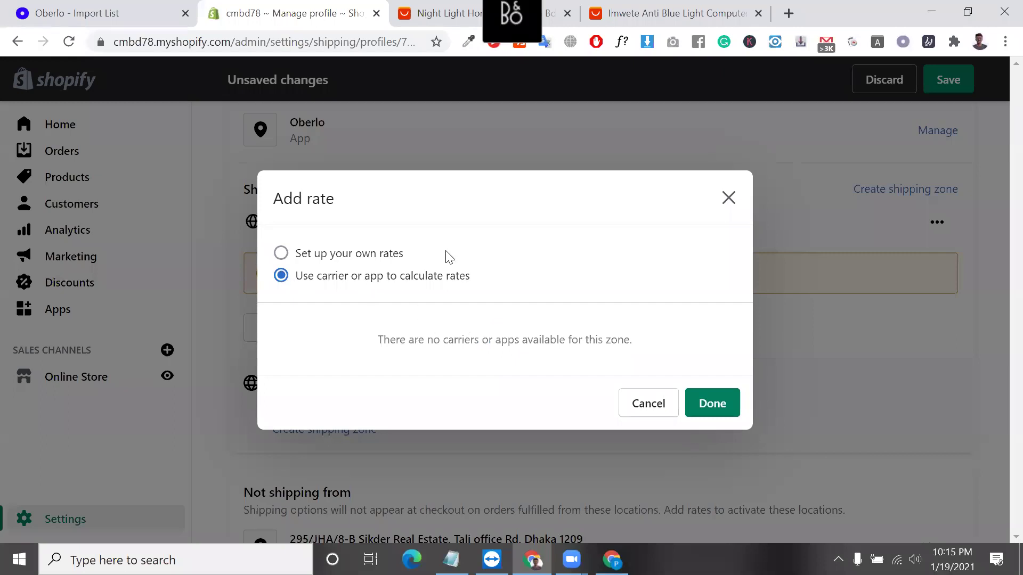
{"action": "left_click", "coordinate": [302, 248]}
{"action": "left_click", "coordinate": [391, 310]}
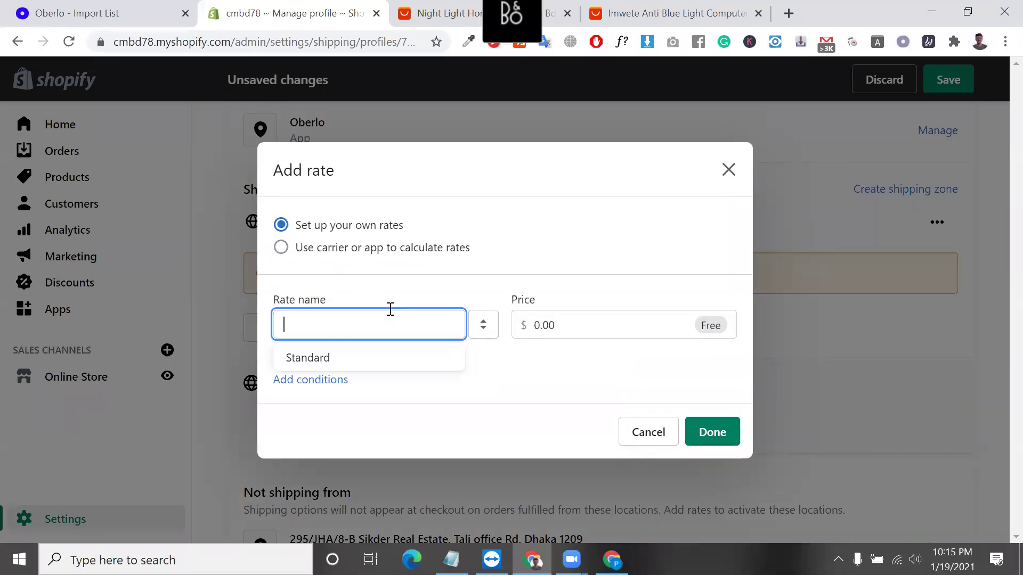
{"action": "left_click", "coordinate": [382, 358]}
{"action": "left_click", "coordinate": [561, 332]}
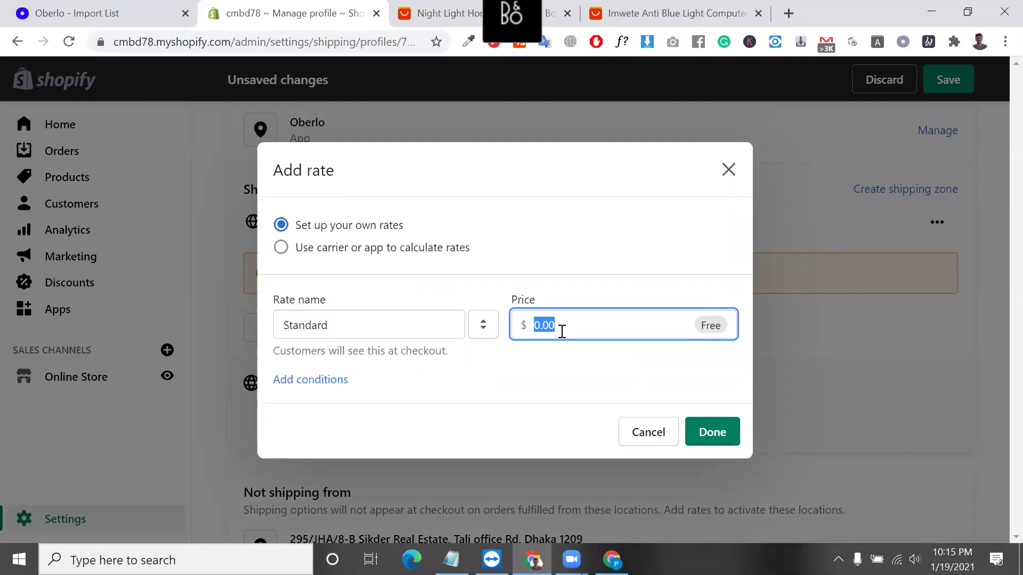
{"action": "type", "text": "50"}
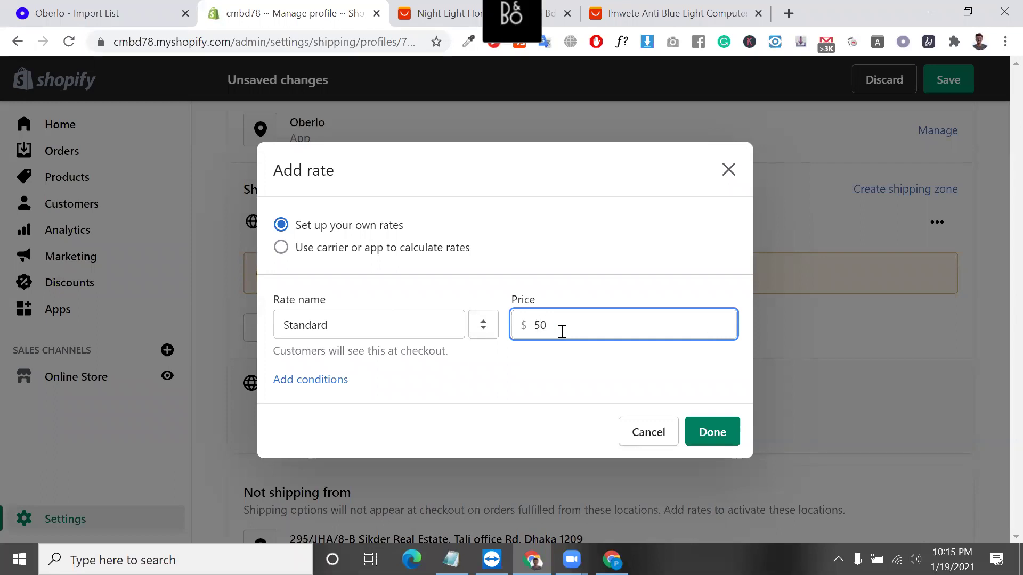
{"action": "left_click", "coordinate": [707, 433]}
Save the updated shipping profile.
{"action": "scroll", "coordinate": [615, 336], "scroll_direction": "down", "scroll_amount": 4}
{"action": "scroll", "coordinate": [620, 334], "scroll_direction": "up", "scroll_amount": 4}
{"action": "scroll", "coordinate": [619, 334], "scroll_direction": "down", "scroll_amount": 4}
{"action": "left_click", "coordinate": [953, 517]}
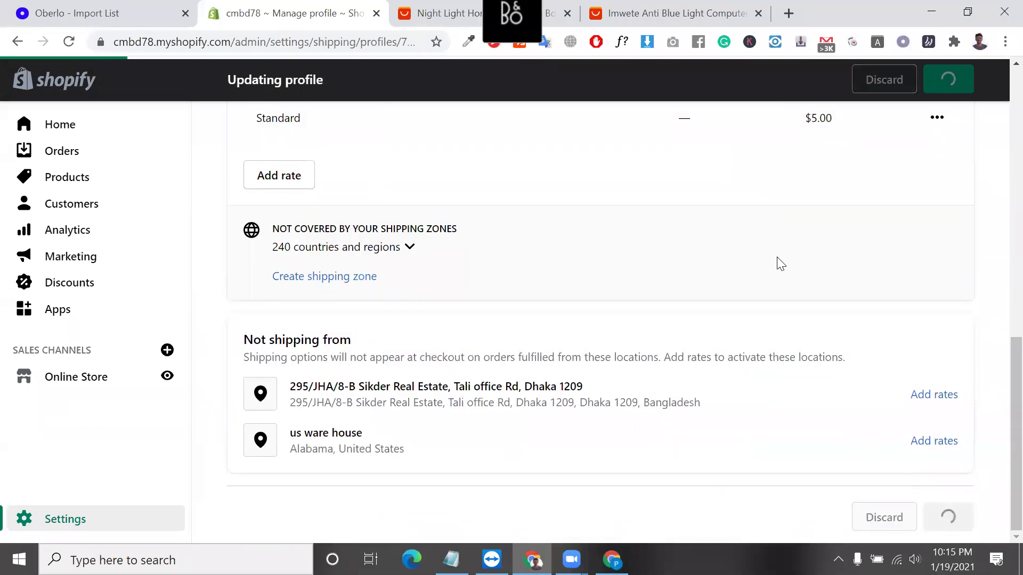
Review the saved profile: Oberlo origin, the Canada/United States zone and its $5.00 Standard rate.
{"action": "scroll", "coordinate": [778, 261], "scroll_direction": "up", "scroll_amount": 3}
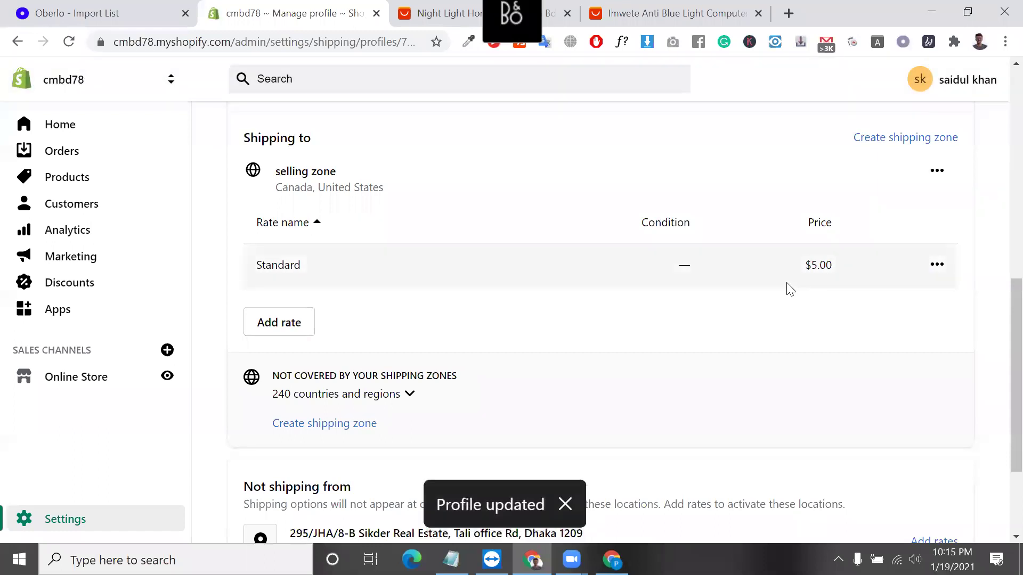
{"action": "scroll", "coordinate": [788, 288], "scroll_direction": "up", "scroll_amount": 2}
{"action": "scroll", "coordinate": [437, 320], "scroll_direction": "up", "scroll_amount": 3}
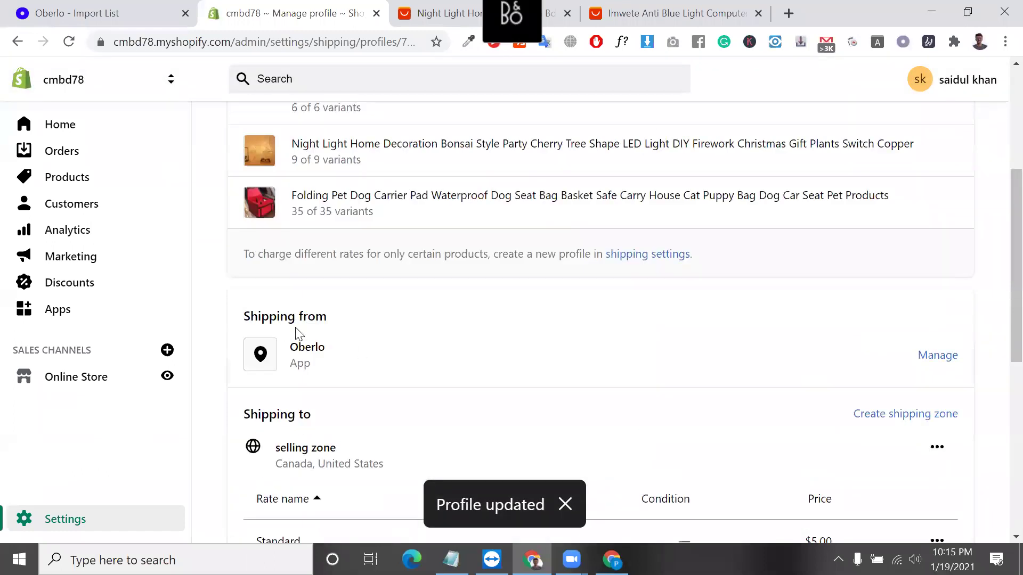
{"action": "double_click", "coordinate": [315, 346]}
{"action": "scroll", "coordinate": [315, 346], "scroll_direction": "down", "scroll_amount": 2}
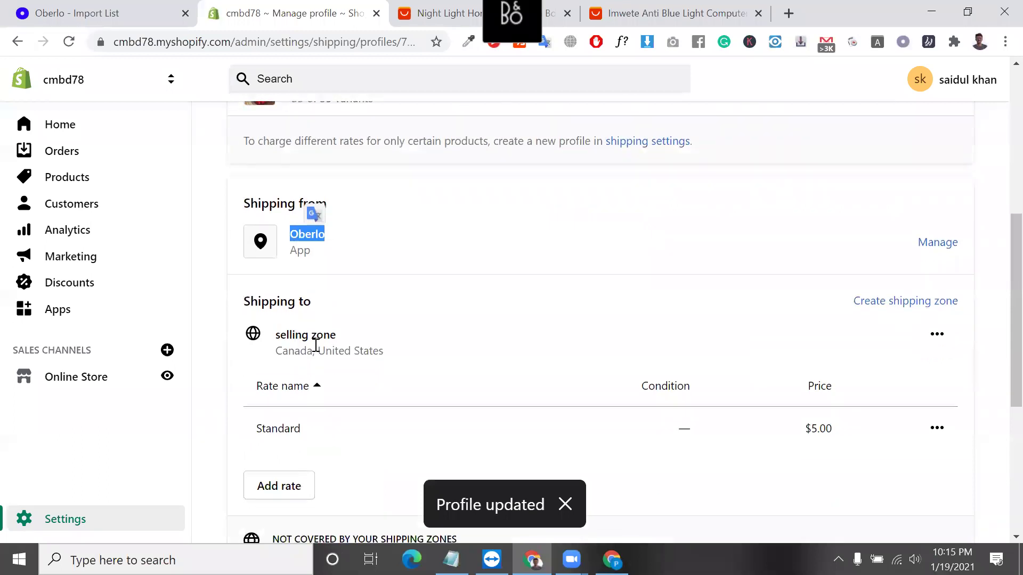
{"action": "triple_click", "coordinate": [327, 333]}
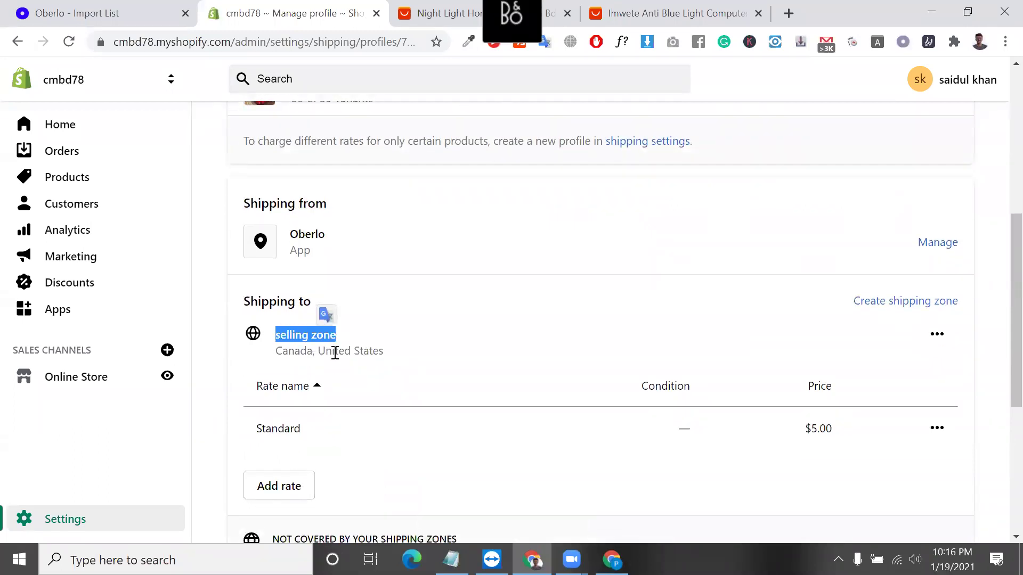
{"action": "triple_click", "coordinate": [334, 352]}
{"action": "scroll", "coordinate": [336, 357], "scroll_direction": "down", "scroll_amount": 3}
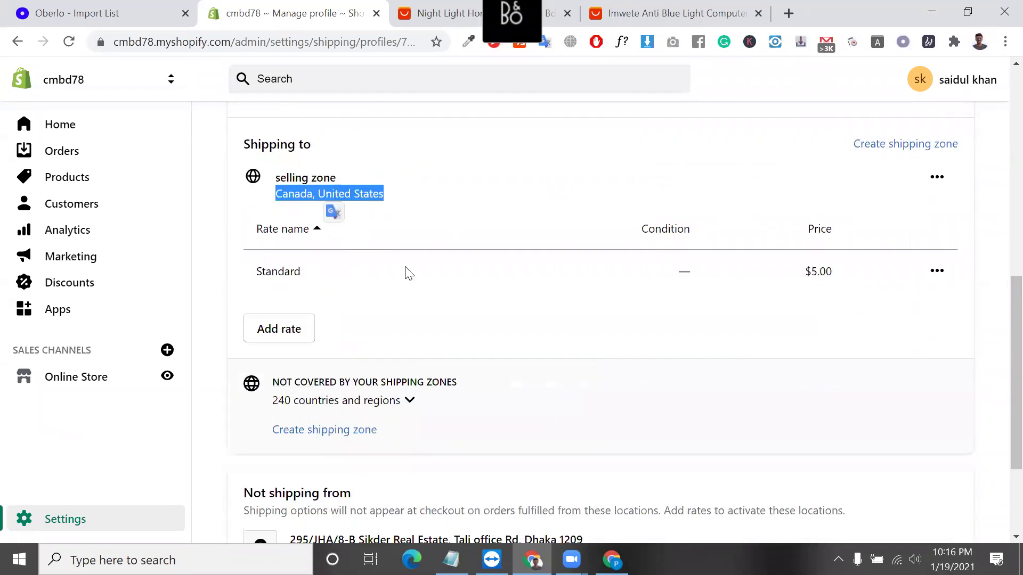
{"action": "double_click", "coordinate": [368, 194]}
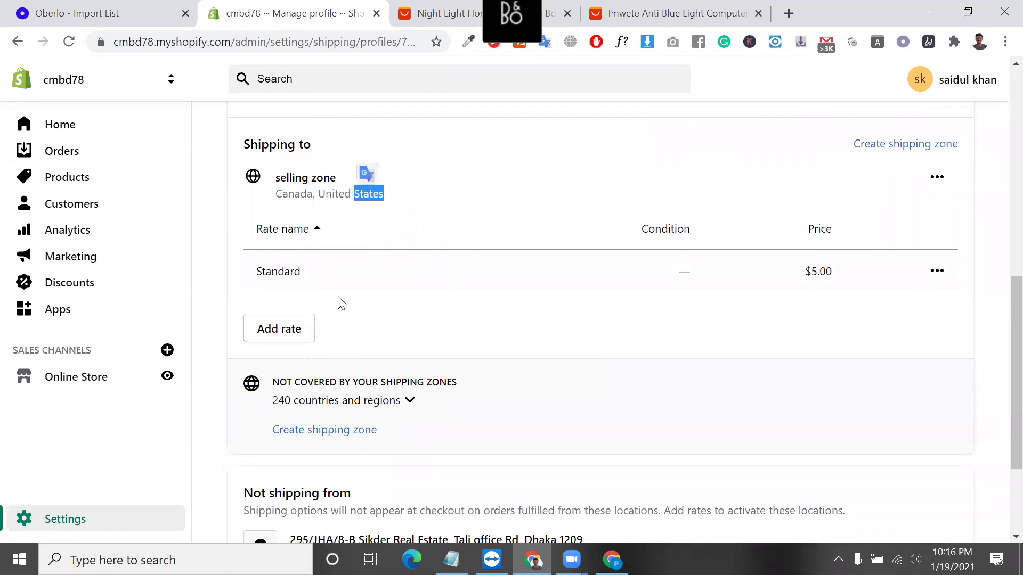
{"action": "double_click", "coordinate": [825, 270]}
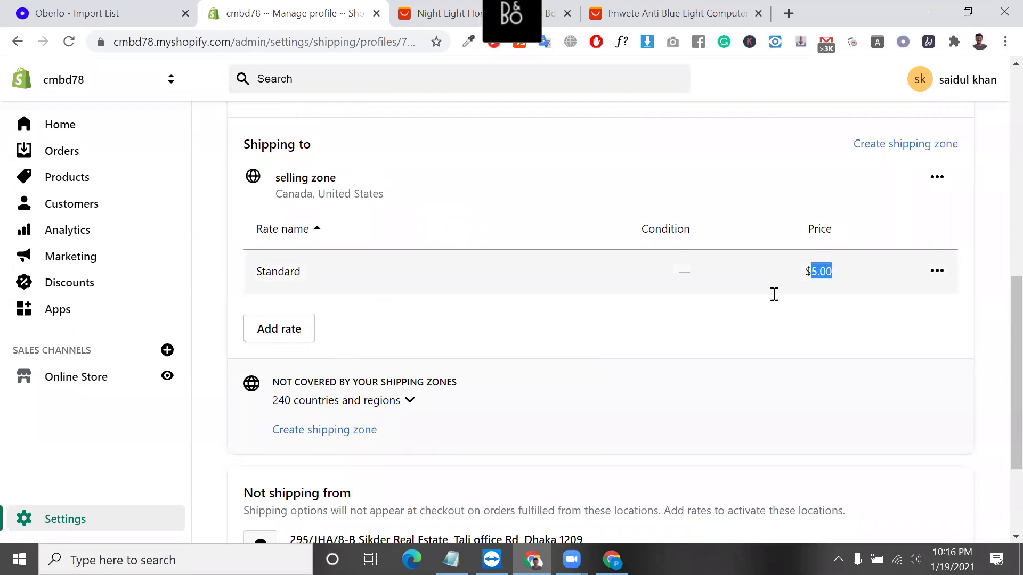
Expand and collapse the 240 uncovered countries, then start a new shipping zone.
{"action": "left_click", "coordinate": [381, 403]}
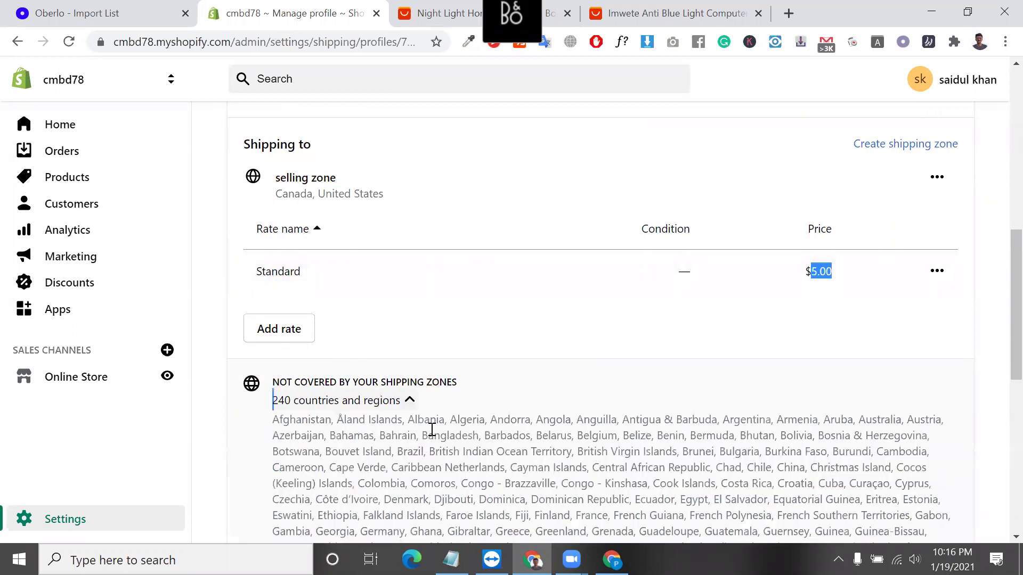
{"action": "left_click", "coordinate": [402, 404]}
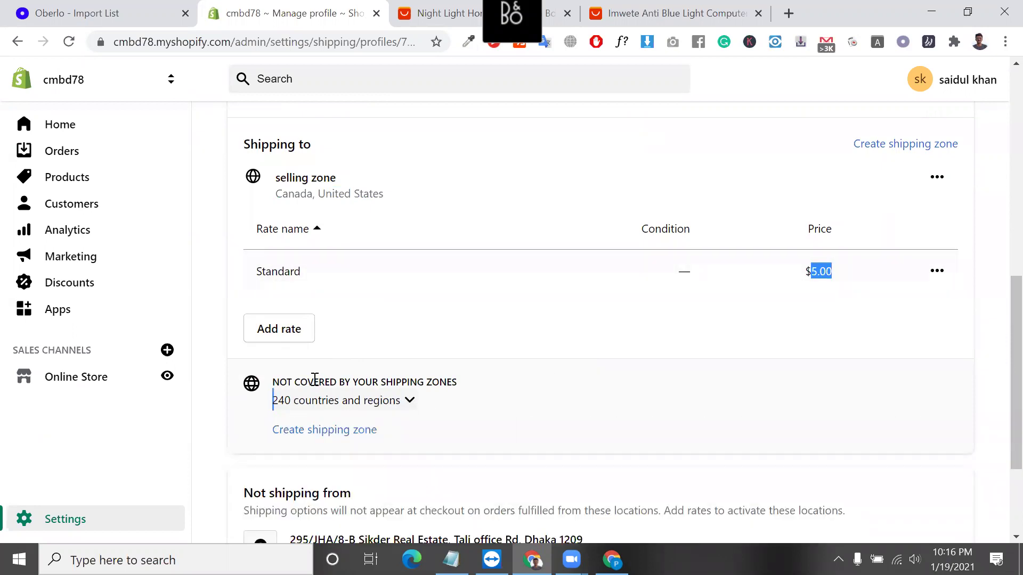
{"action": "scroll", "coordinate": [299, 319], "scroll_direction": "down", "scroll_amount": 1}
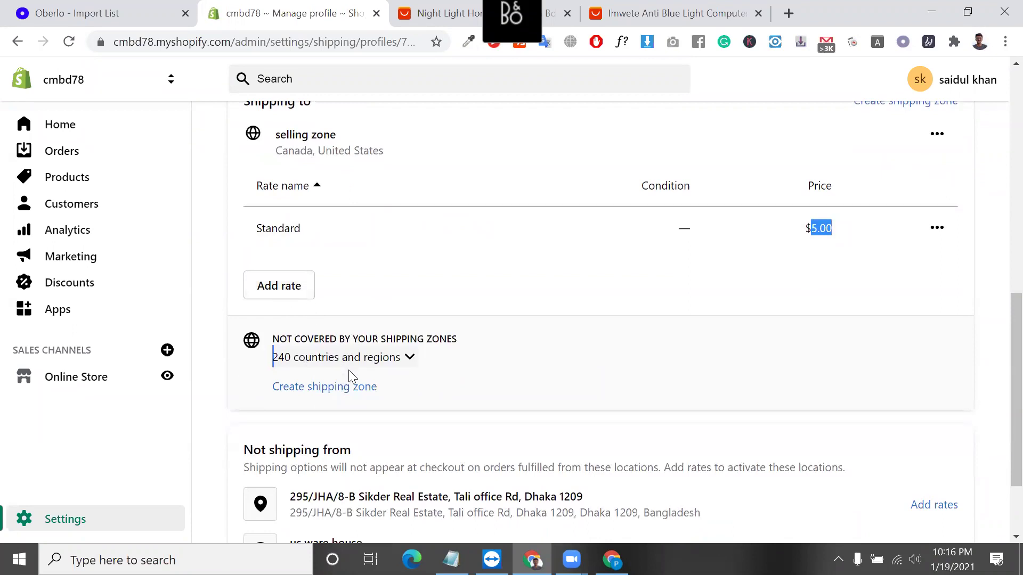
{"action": "left_click", "coordinate": [352, 392]}
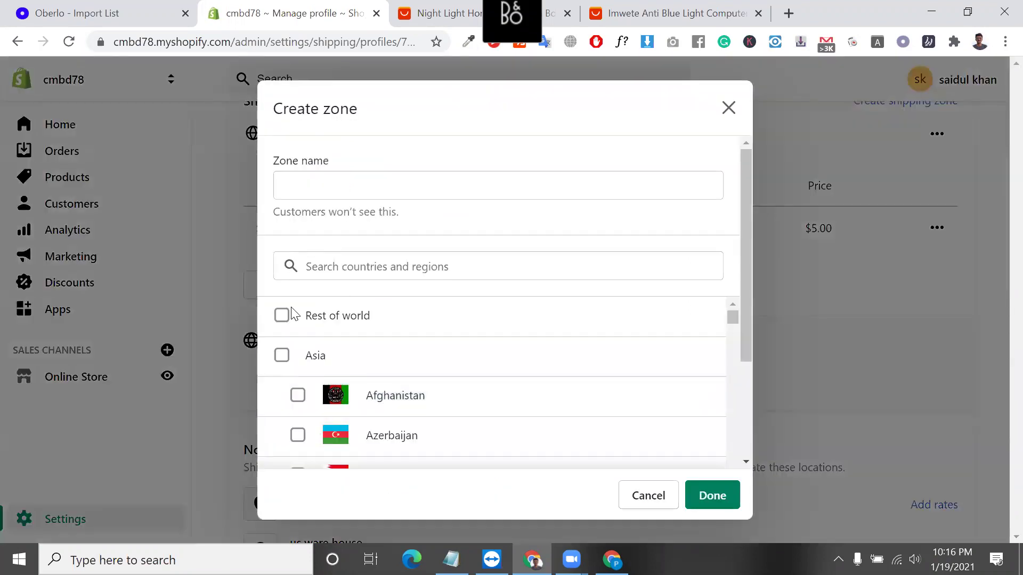
Create a rest of world zone that includes all Rest of world countries.
{"action": "left_click", "coordinate": [278, 319]}
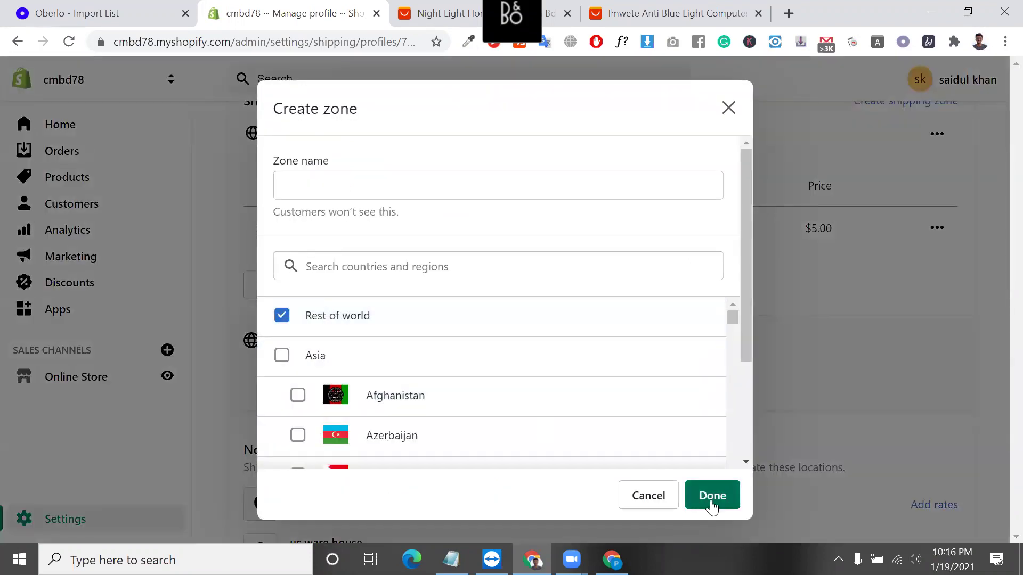
{"action": "left_click", "coordinate": [357, 185]}
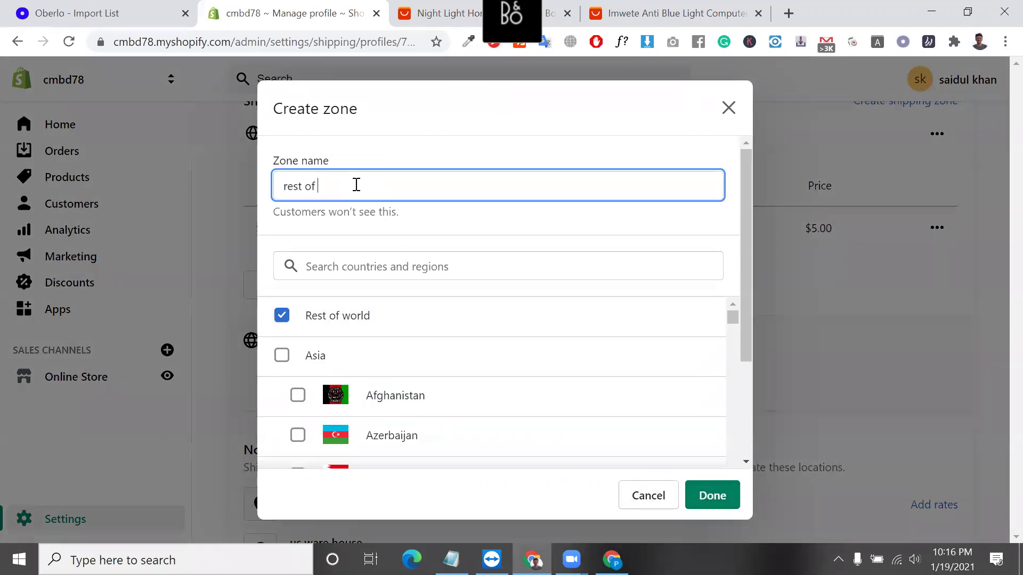
{"action": "left_click", "coordinate": [712, 501]}
Add a Standard rate priced $20.00 to the rest of world zone.
{"action": "left_click", "coordinate": [286, 457]}
{"action": "left_click", "coordinate": [590, 324]}
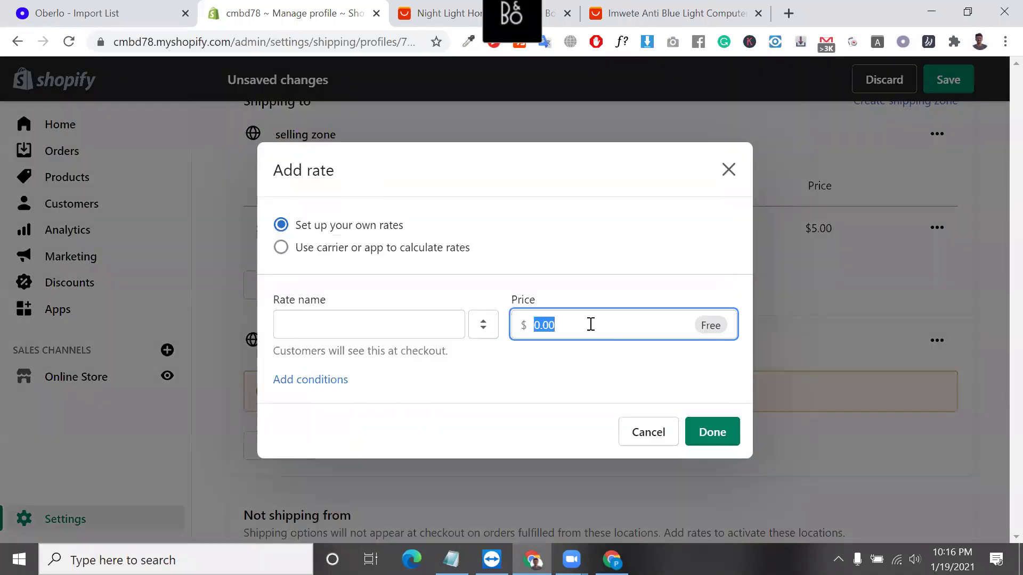
{"action": "type", "text": "20"}
{"action": "left_click", "coordinate": [330, 327]}
{"action": "left_click", "coordinate": [335, 358]}
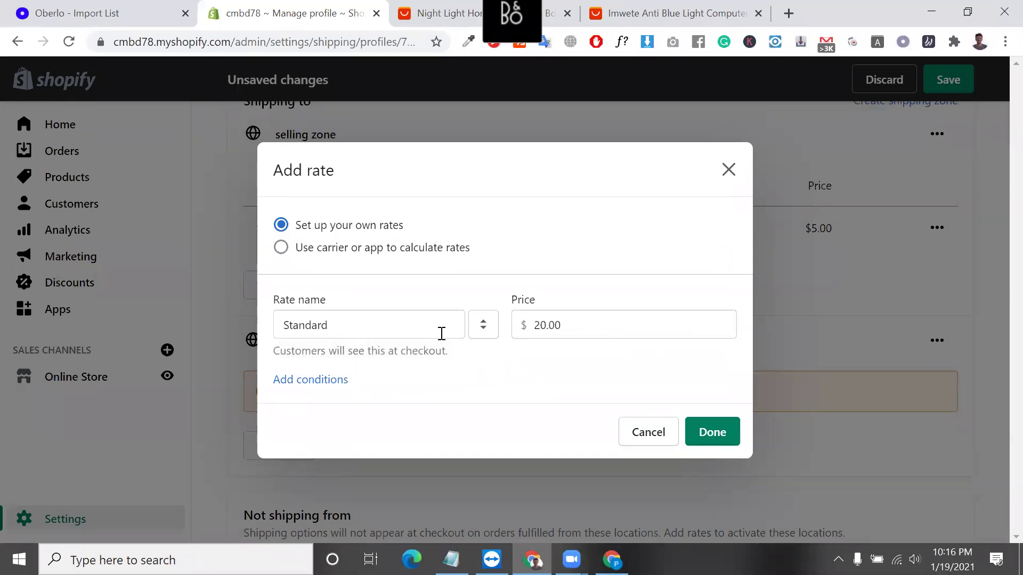
{"action": "left_click", "coordinate": [722, 432]}
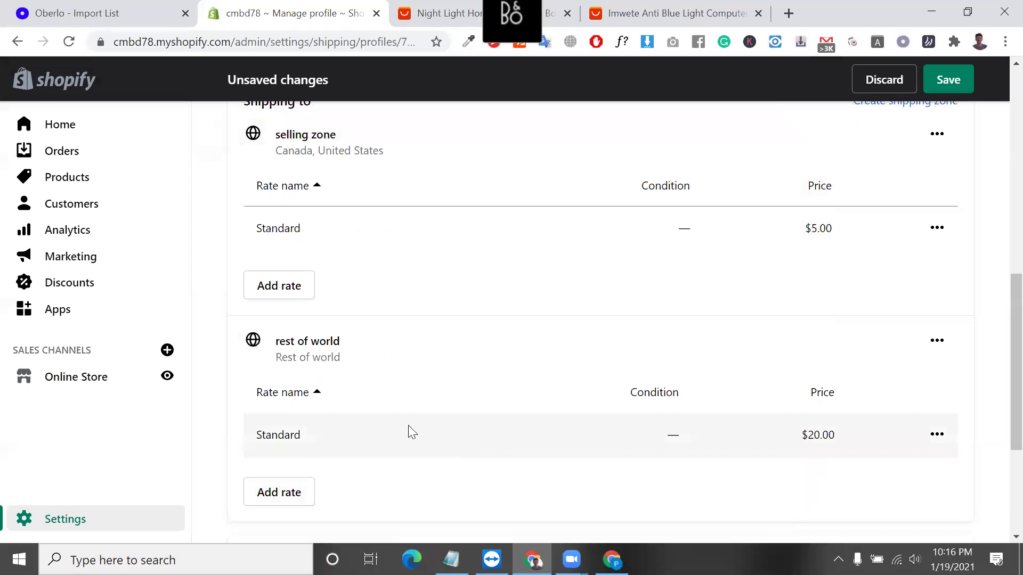
Check that the profile ships from the Oberlo origin.
{"action": "scroll", "coordinate": [409, 426], "scroll_direction": "up", "scroll_amount": 8}
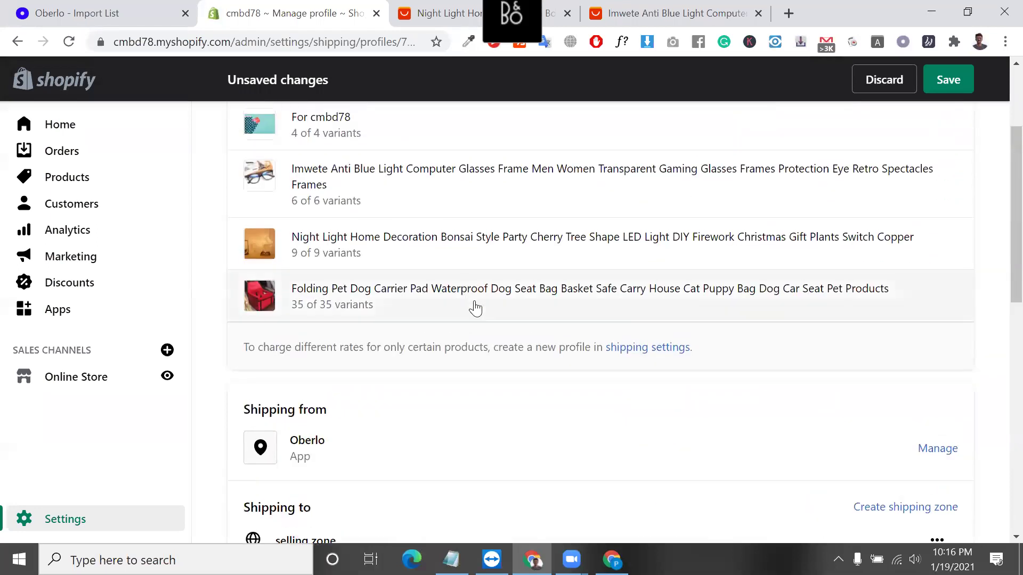
{"action": "scroll", "coordinate": [327, 238], "scroll_direction": "down", "scroll_amount": 6}
{"action": "double_click", "coordinate": [308, 141]}
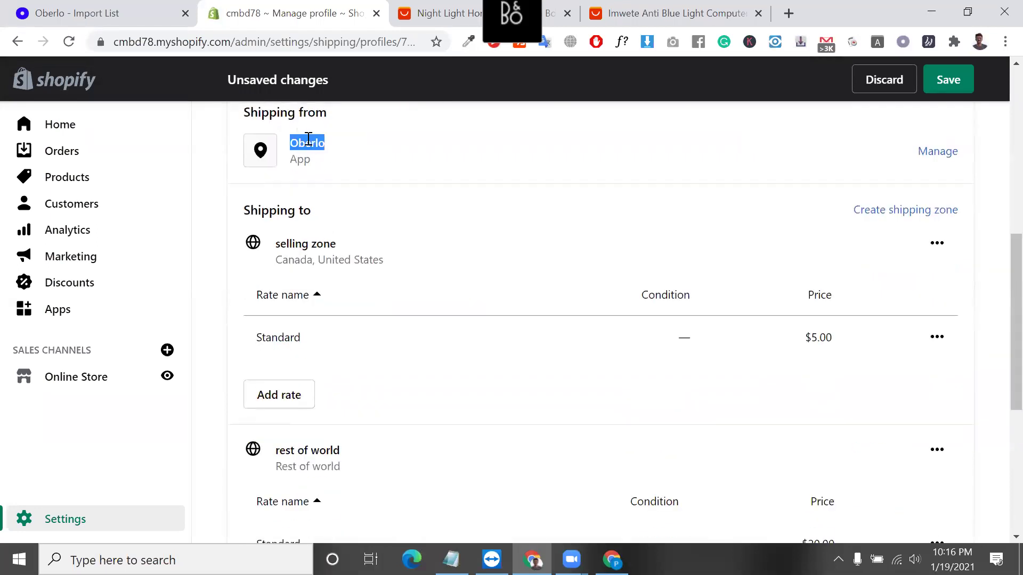
{"action": "scroll", "coordinate": [358, 198], "scroll_direction": "up", "scroll_amount": 5}
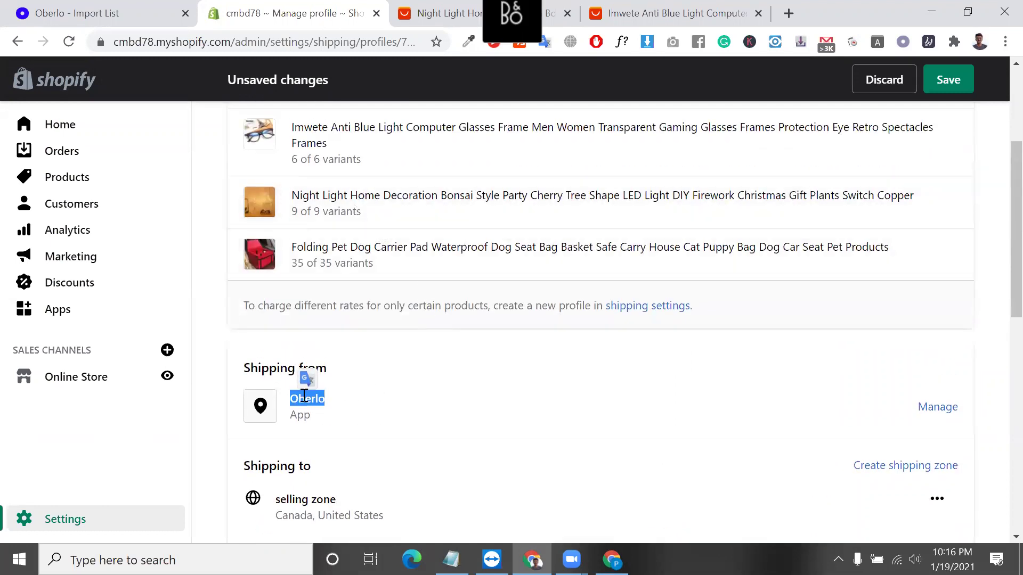
{"action": "scroll", "coordinate": [303, 395], "scroll_direction": "down", "scroll_amount": 10}
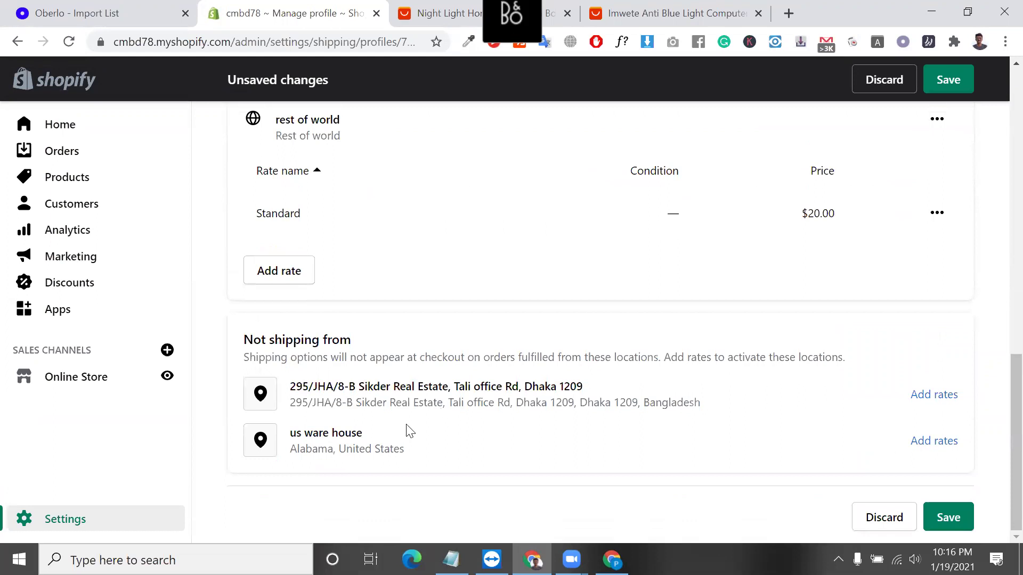
{"action": "scroll", "coordinate": [426, 407], "scroll_direction": "up", "scroll_amount": 2}
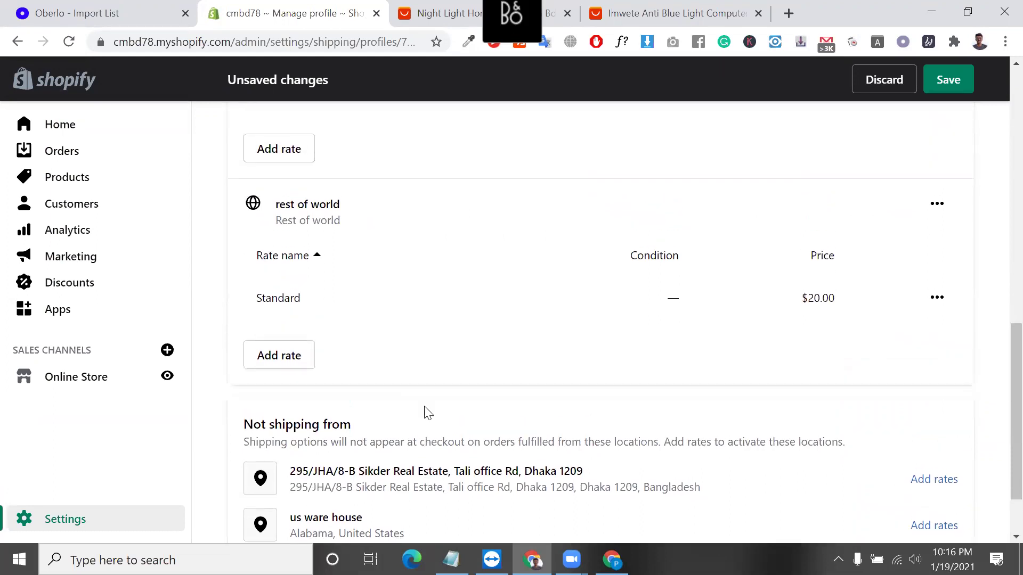
{"action": "scroll", "coordinate": [428, 413], "scroll_direction": "up", "scroll_amount": 9}
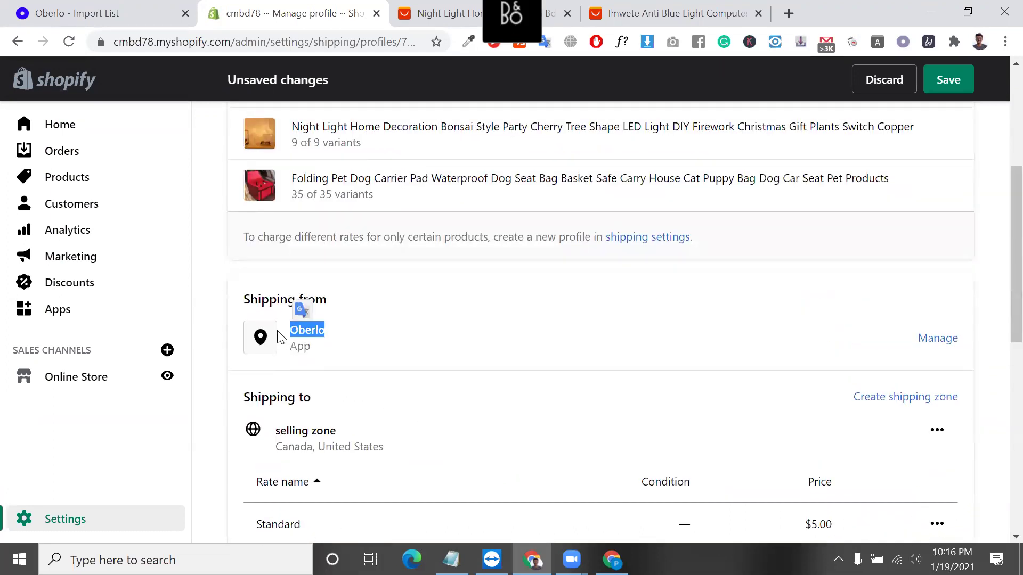
{"action": "scroll", "coordinate": [325, 341], "scroll_direction": "down", "scroll_amount": 1}
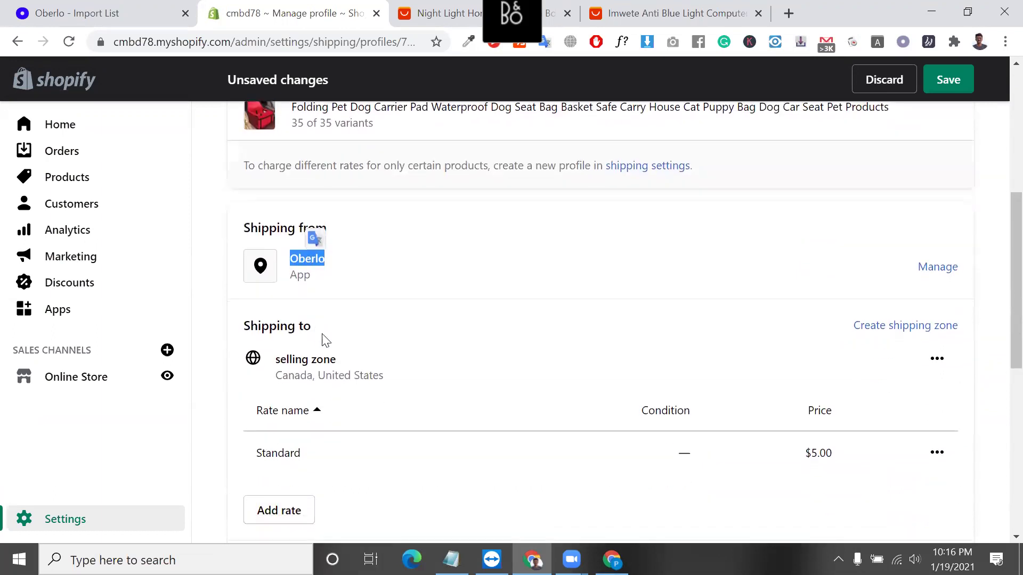
Verify the $5.00 Canada/United States and $20.00 rest of world rates, then save the profile.
{"action": "triple_click", "coordinate": [333, 378]}
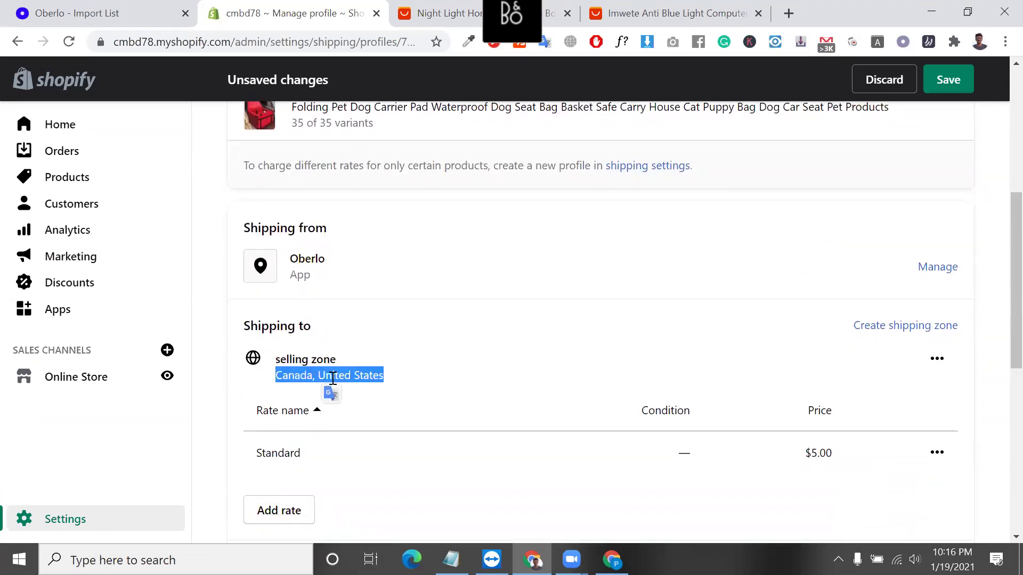
{"action": "scroll", "coordinate": [326, 379], "scroll_direction": "down", "scroll_amount": 5}
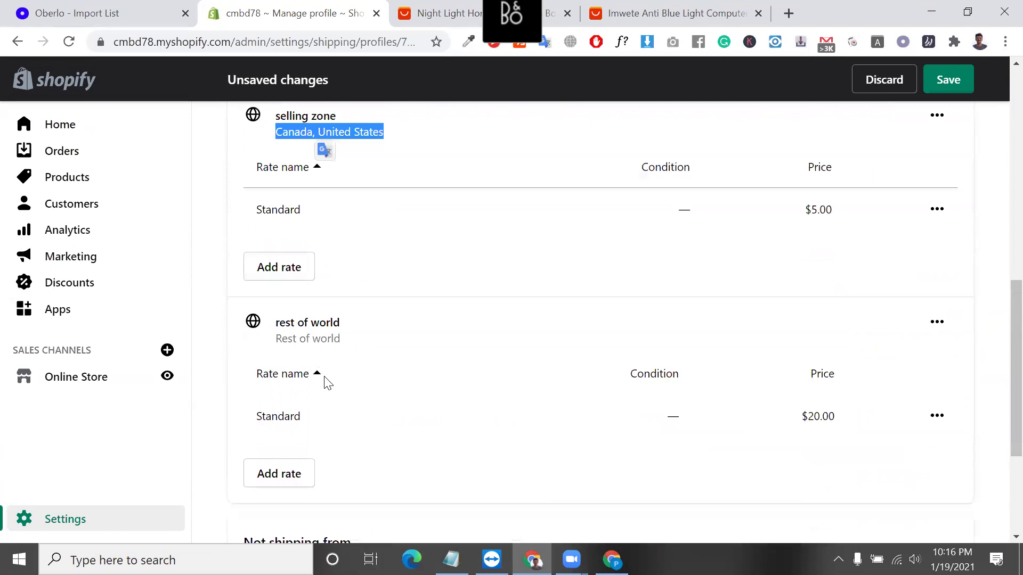
{"action": "double_click", "coordinate": [283, 199]}
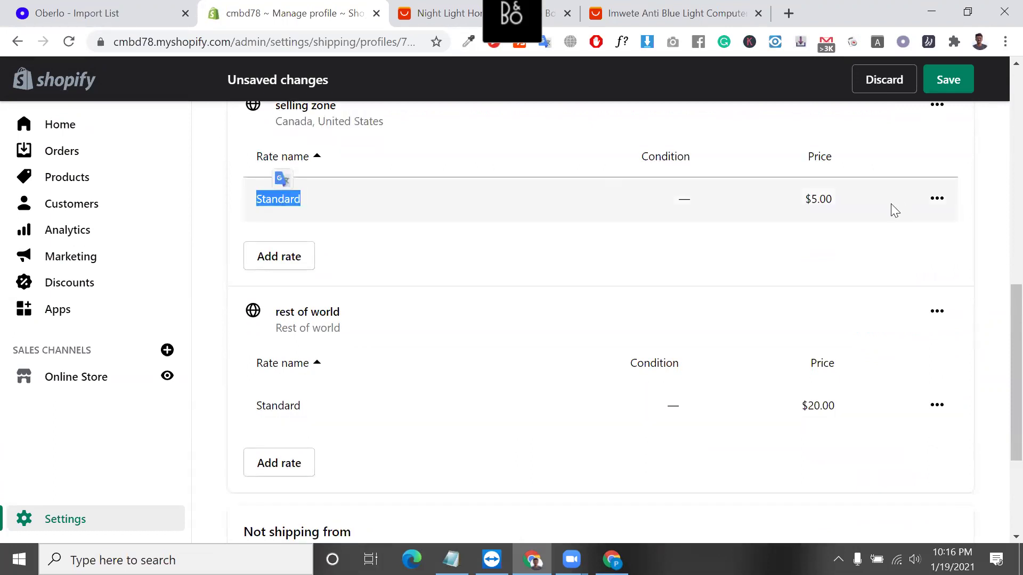
{"action": "double_click", "coordinate": [819, 200]}
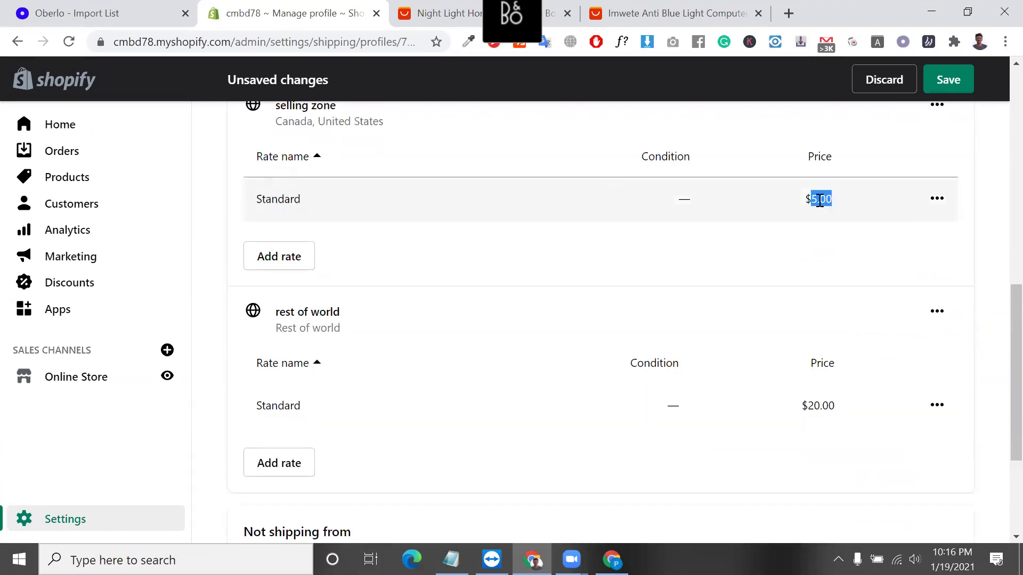
{"action": "triple_click", "coordinate": [370, 122]}
{"action": "triple_click", "coordinate": [299, 330]}
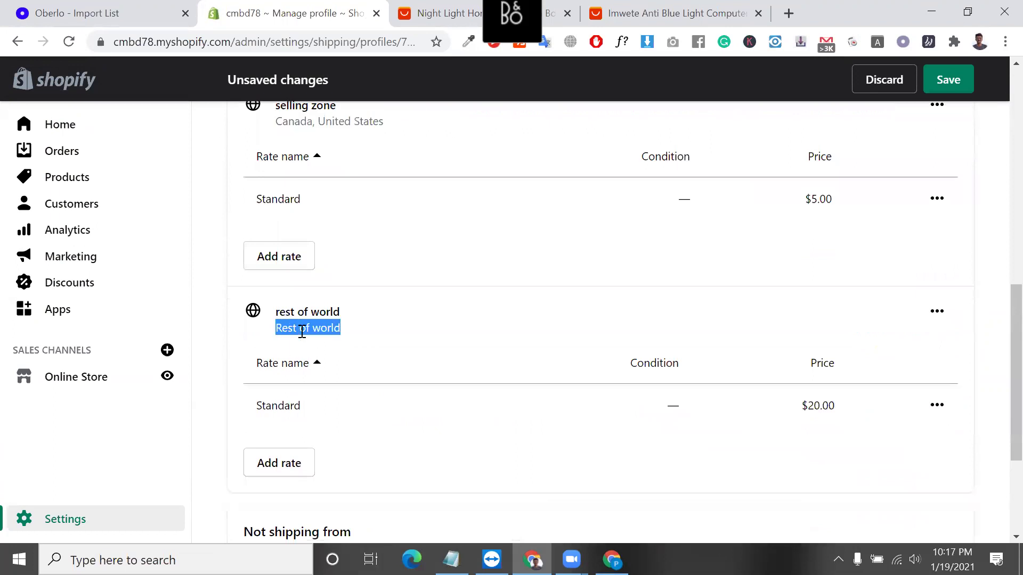
{"action": "left_click_drag", "start_coordinate": [278, 417], "coordinate": [854, 415]}
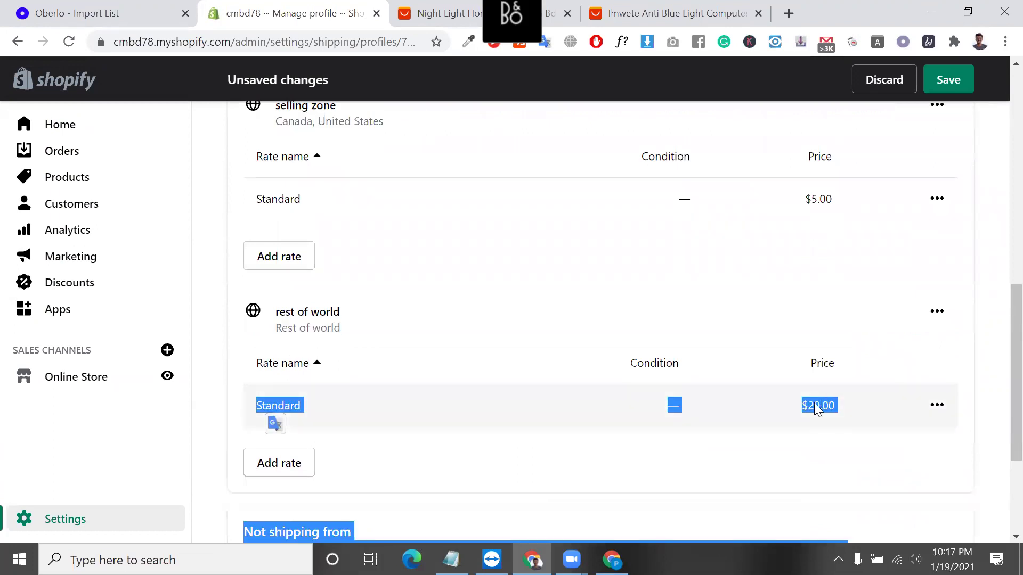
{"action": "scroll", "coordinate": [815, 398], "scroll_direction": "down", "scroll_amount": 3}
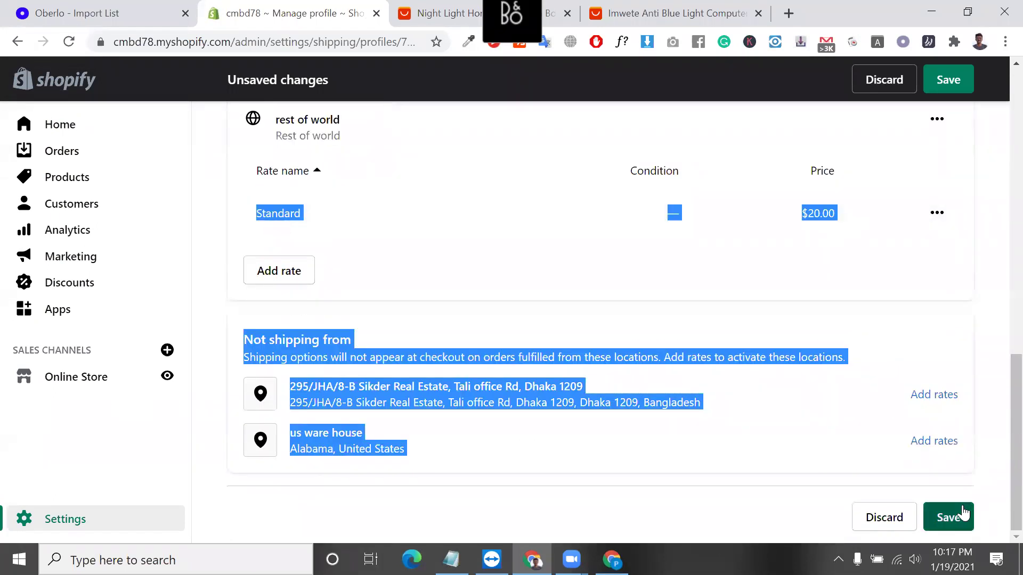
{"action": "left_click", "coordinate": [962, 506]}
Look over the saved profile's four products, zones and the note about creating a new profile.
{"action": "scroll", "coordinate": [866, 341], "scroll_direction": "up", "scroll_amount": 5}
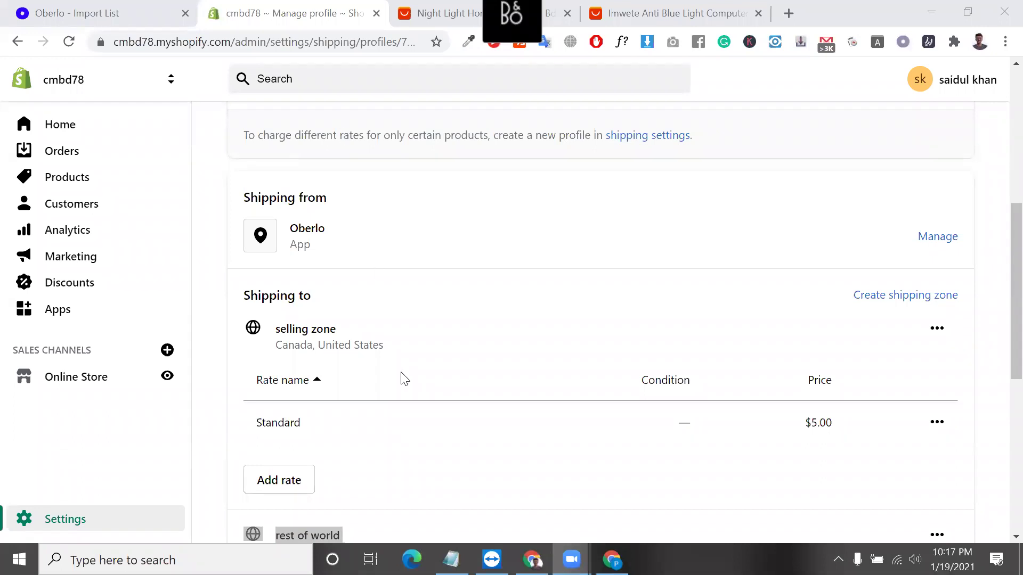
{"action": "scroll", "coordinate": [468, 244], "scroll_direction": "up", "scroll_amount": 7}
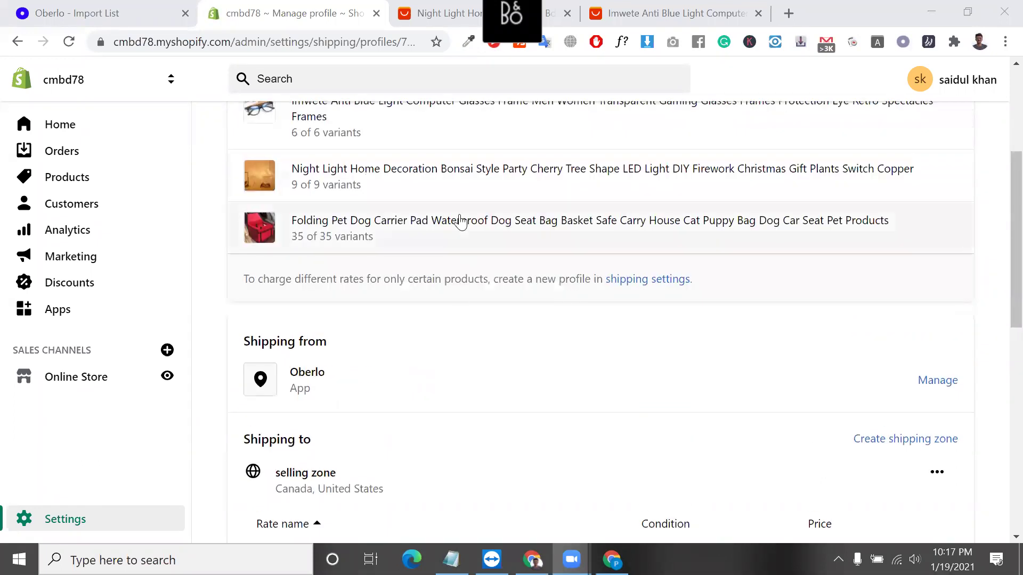
{"action": "scroll", "coordinate": [456, 393], "scroll_direction": "down", "scroll_amount": 7}
{"action": "scroll", "coordinate": [461, 391], "scroll_direction": "down", "scroll_amount": 8}
{"action": "scroll", "coordinate": [361, 425], "scroll_direction": "up", "scroll_amount": 4}
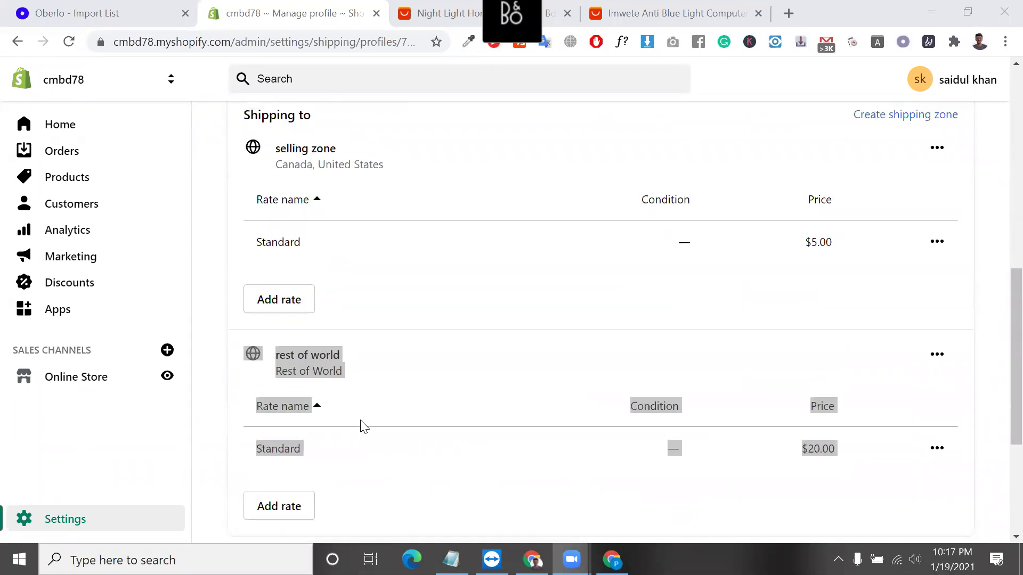
{"action": "left_click", "coordinate": [376, 479]}
{"action": "scroll", "coordinate": [348, 258], "scroll_direction": "up", "scroll_amount": 5}
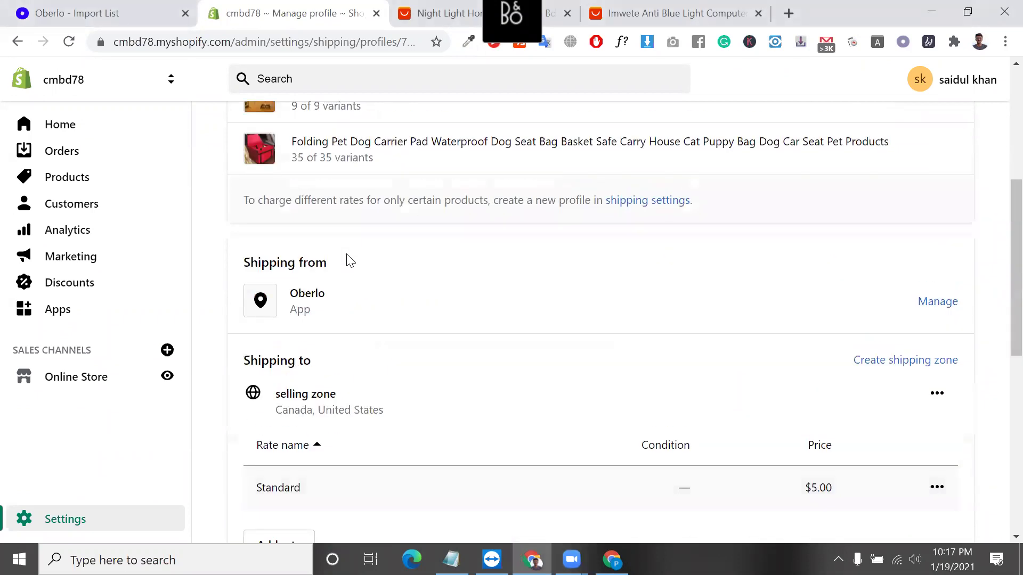
{"action": "triple_click", "coordinate": [454, 198]}
{"action": "scroll", "coordinate": [372, 213], "scroll_direction": "up", "scroll_amount": 3}
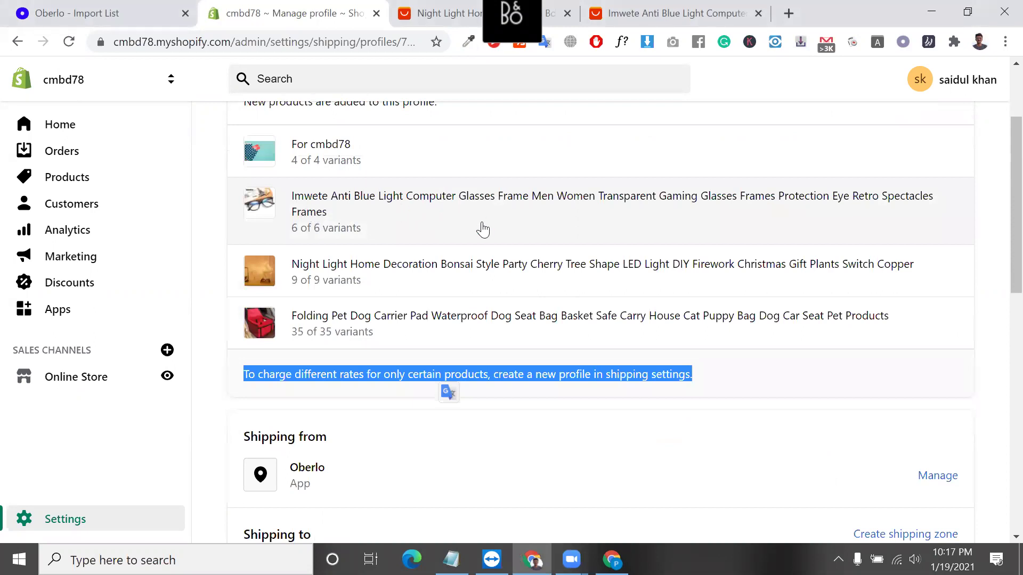
{"action": "scroll", "coordinate": [637, 247], "scroll_direction": "down", "scroll_amount": 7}
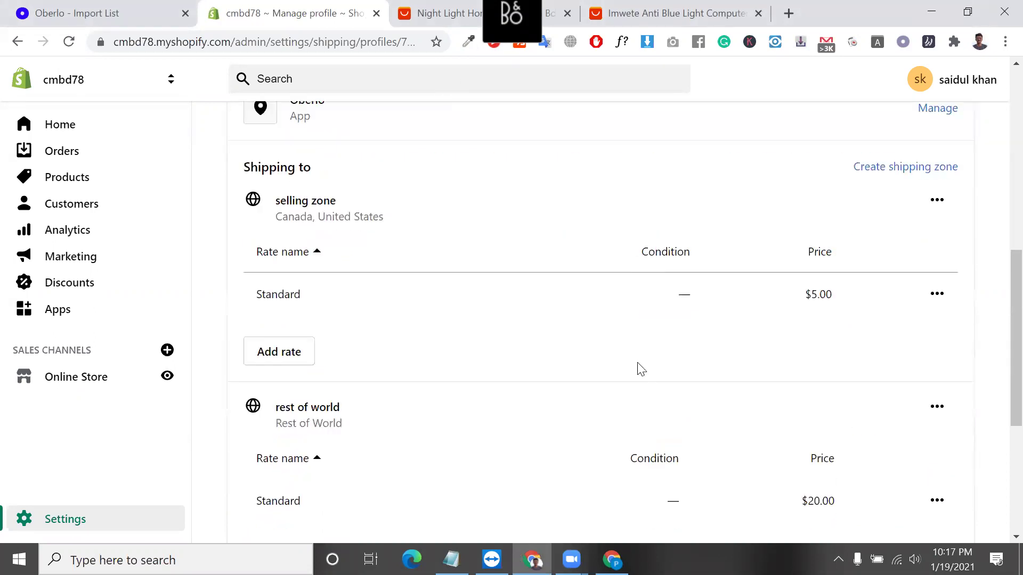
Apply DHL shipping to United States on the night light listing, then go back to the Shopify profile.
{"action": "left_click", "coordinate": [473, 8]}
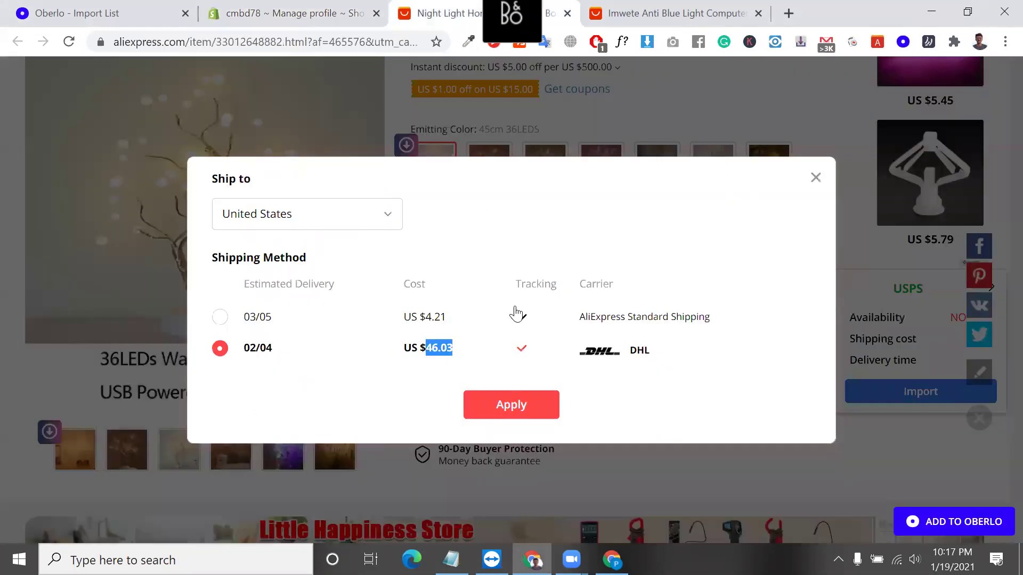
{"action": "left_click", "coordinate": [533, 412]}
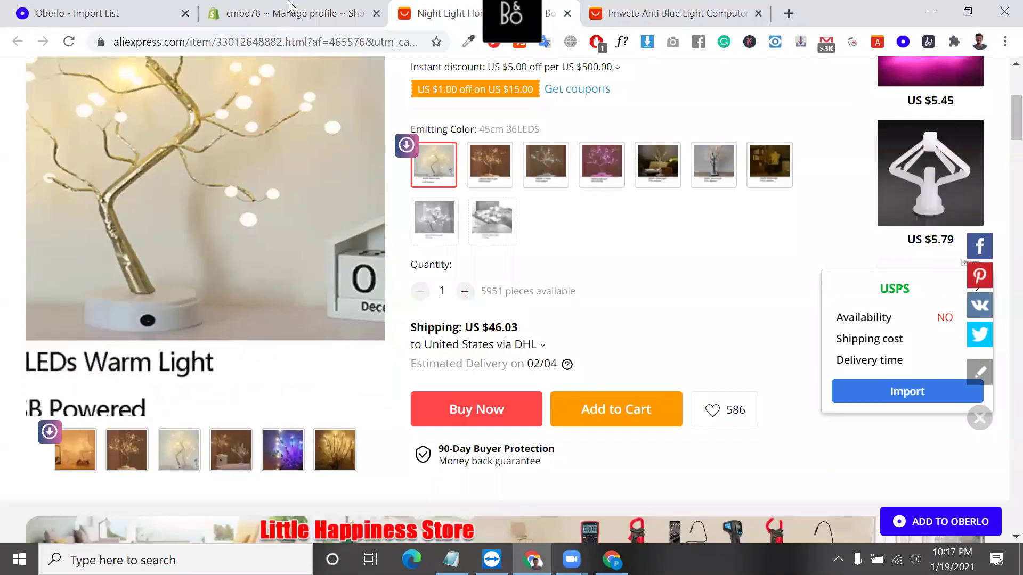
{"action": "left_click", "coordinate": [288, 8]}
{"action": "scroll", "coordinate": [389, 237], "scroll_direction": "up", "scroll_amount": 8}
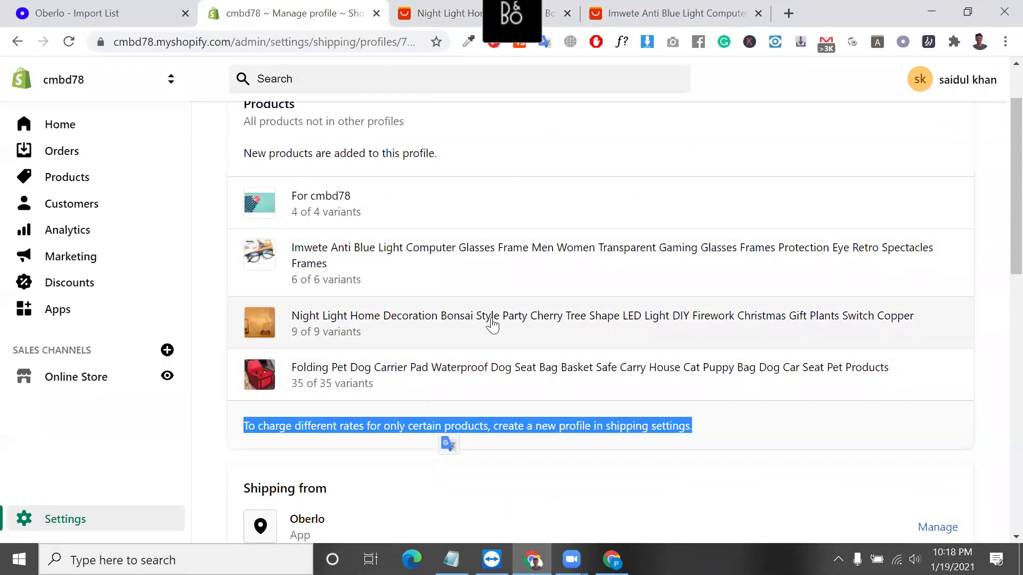
Recheck the Canada/United States zone and $20.00 rest of world rate, then exit to Shipping and delivery.
{"action": "scroll", "coordinate": [596, 336], "scroll_direction": "down", "scroll_amount": 5}
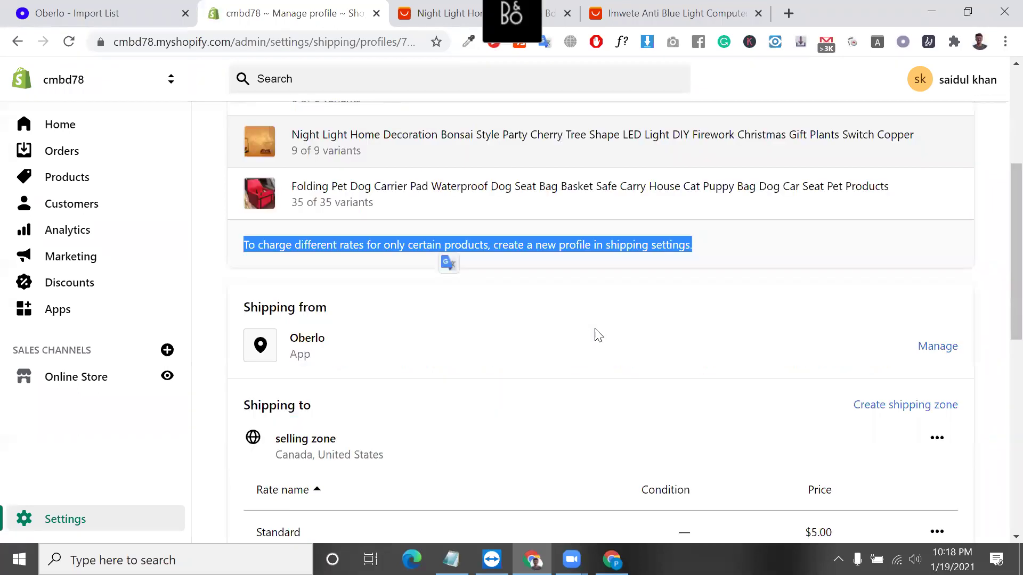
{"action": "scroll", "coordinate": [330, 158], "scroll_direction": "down", "scroll_amount": 3}
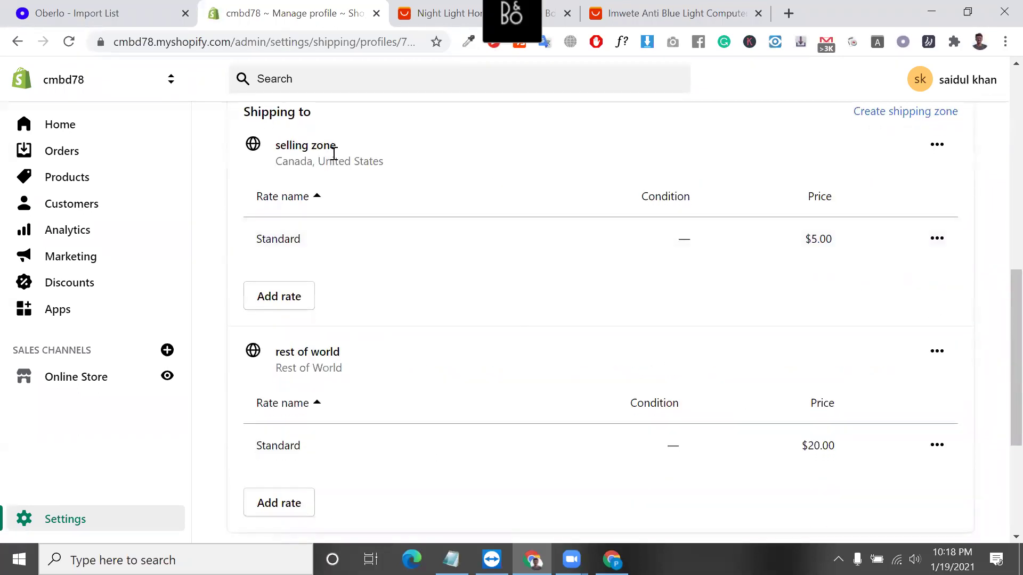
{"action": "triple_click", "coordinate": [344, 157]}
{"action": "scroll", "coordinate": [343, 176], "scroll_direction": "down", "scroll_amount": 1}
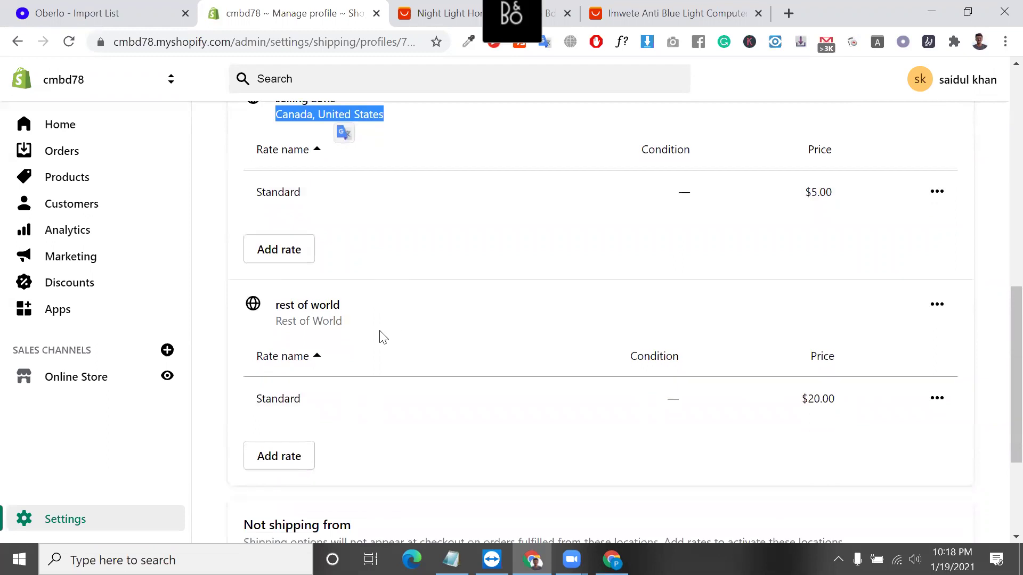
{"action": "triple_click", "coordinate": [335, 321]}
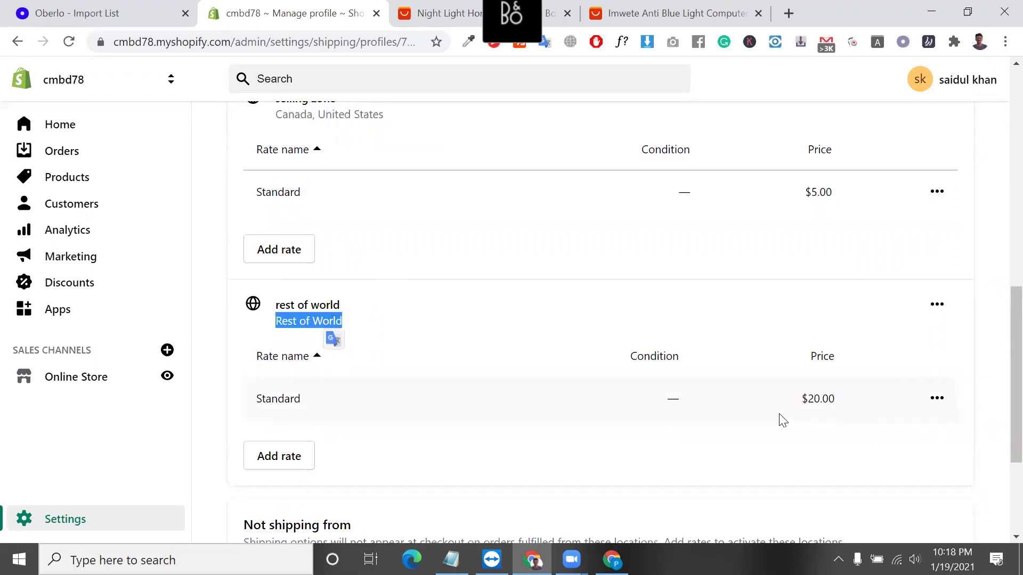
{"action": "triple_click", "coordinate": [809, 408]}
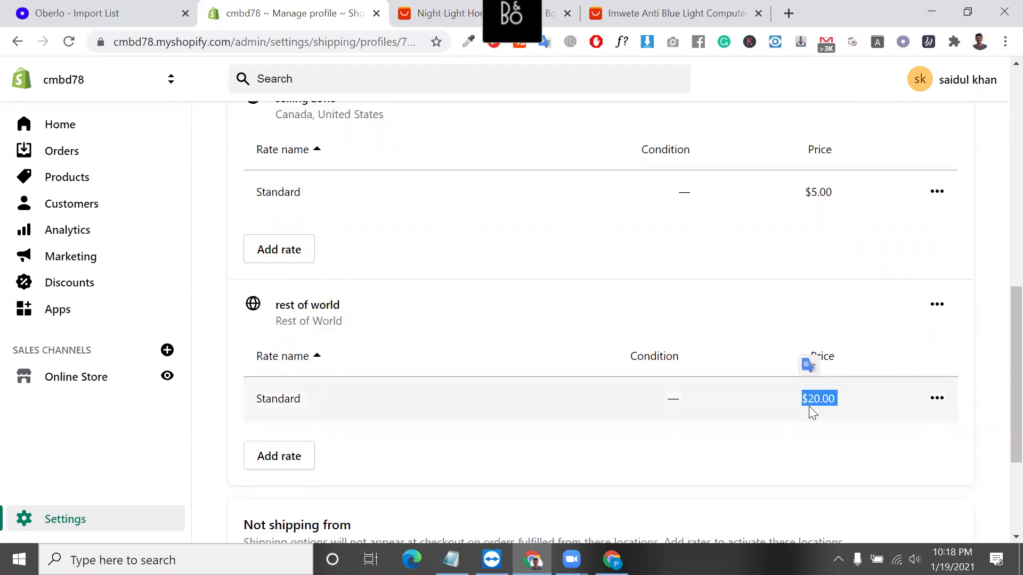
{"action": "scroll", "coordinate": [808, 411], "scroll_direction": "down", "scroll_amount": 3}
{"action": "scroll", "coordinate": [821, 384], "scroll_direction": "up", "scroll_amount": 9}
{"action": "scroll", "coordinate": [839, 362], "scroll_direction": "up", "scroll_amount": 5}
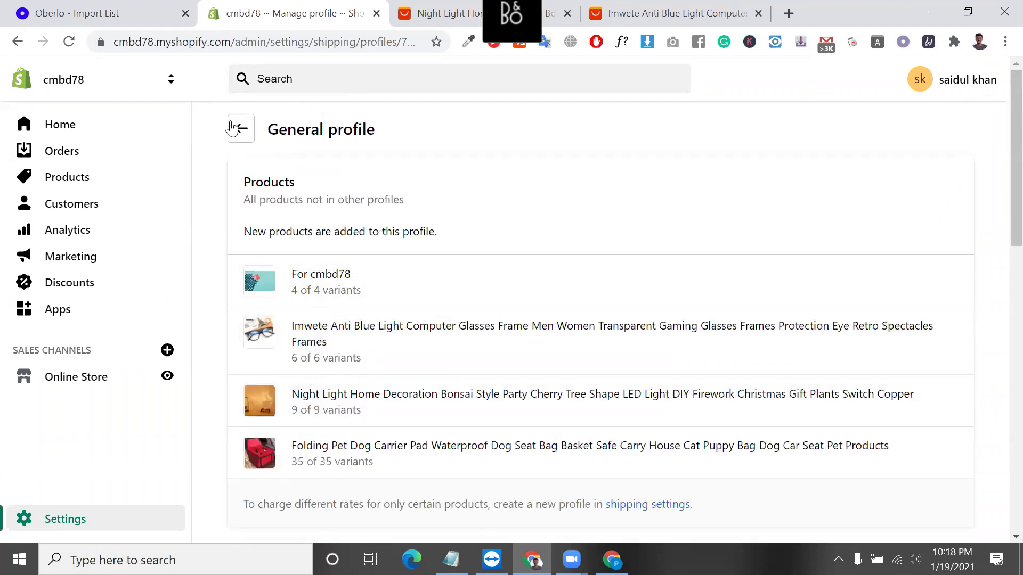
{"action": "left_click", "coordinate": [239, 129]}
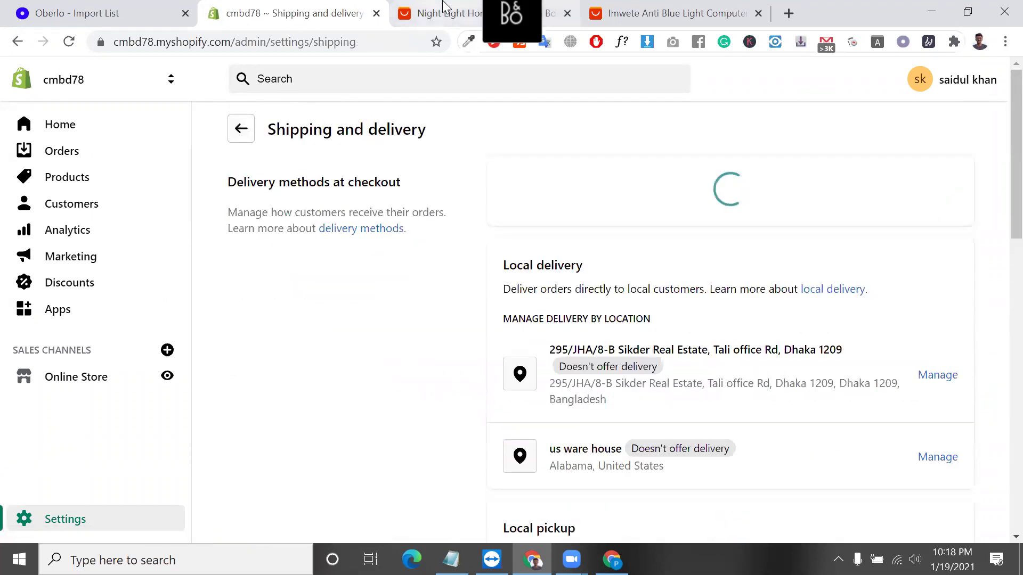
Set the Imwete glasses listing to ship to United States by AliExpress Standard Shipping (US $3.79).
{"action": "left_click", "coordinate": [703, 6]}
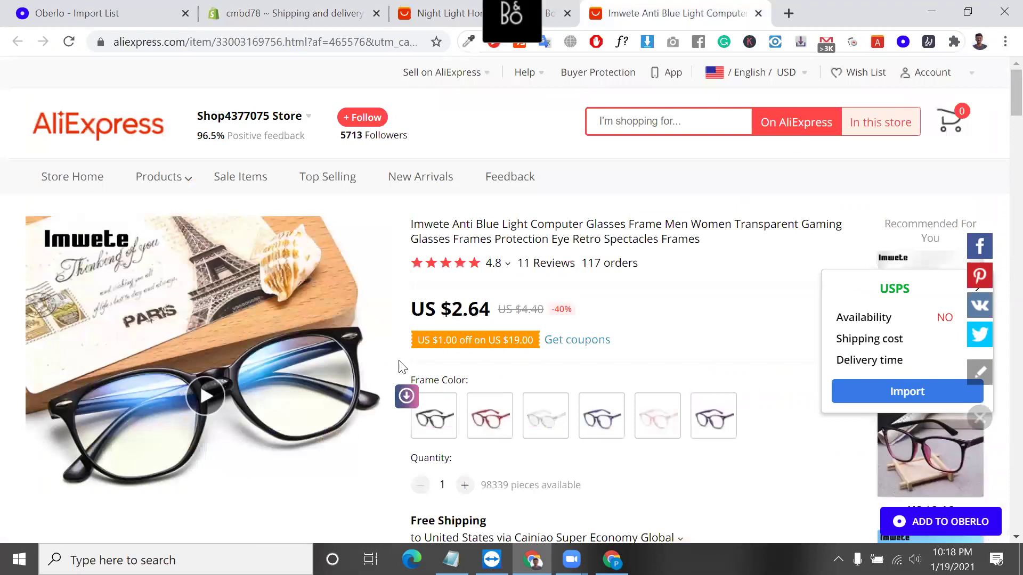
{"action": "scroll", "coordinate": [469, 279], "scroll_direction": "down", "scroll_amount": 4}
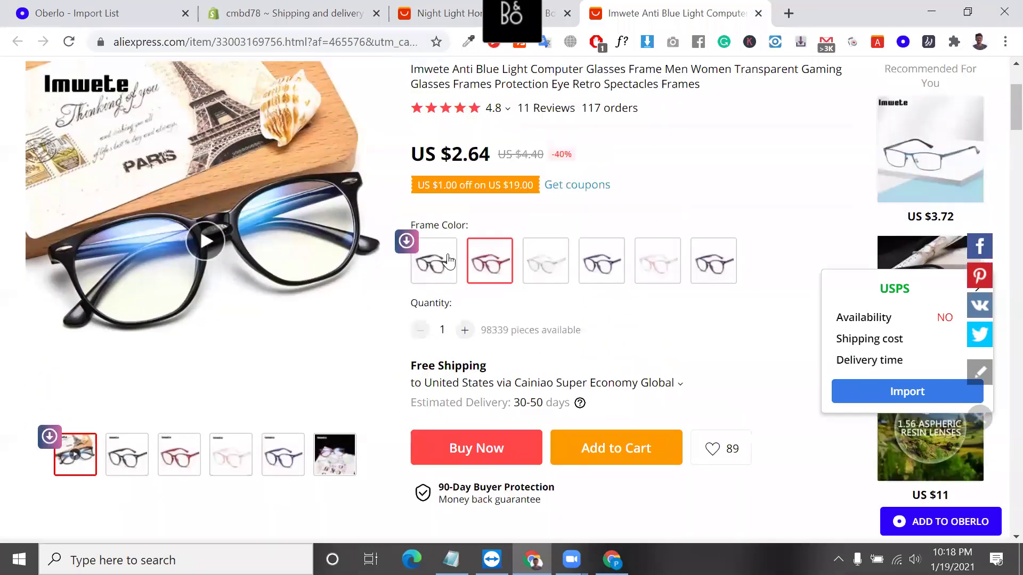
{"action": "left_click", "coordinate": [587, 388]}
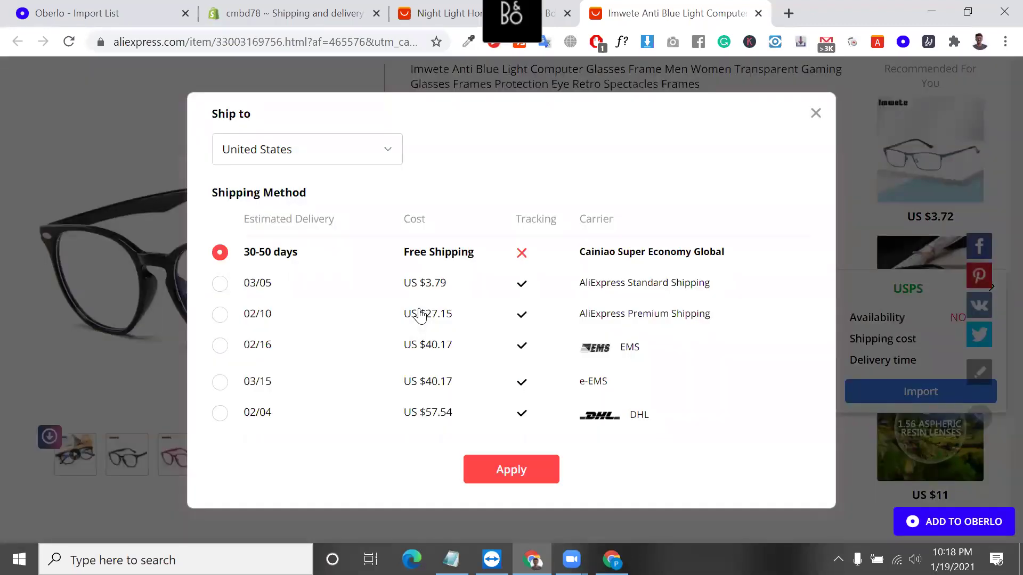
{"action": "left_click", "coordinate": [220, 285]}
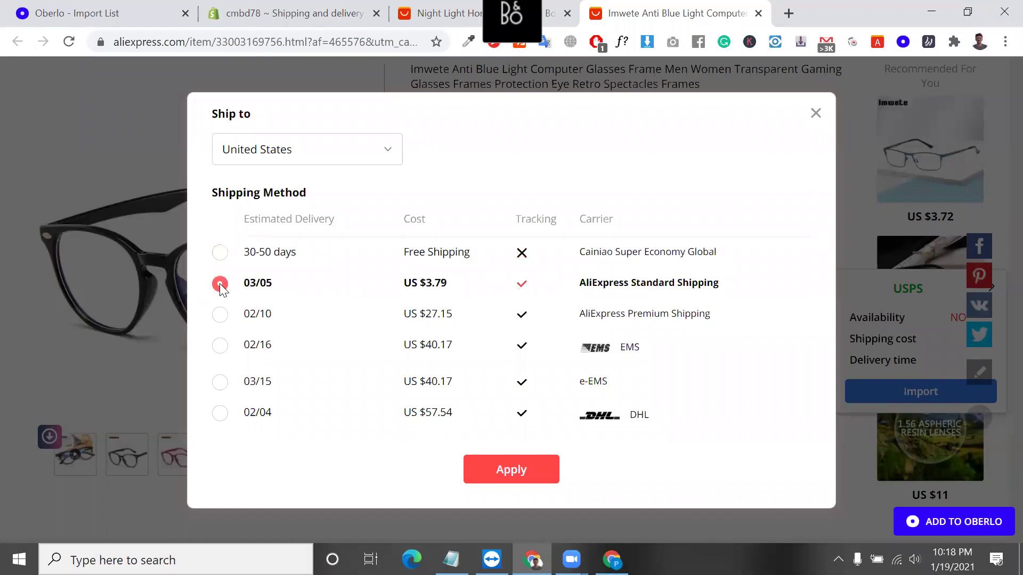
{"action": "left_click", "coordinate": [523, 473]}
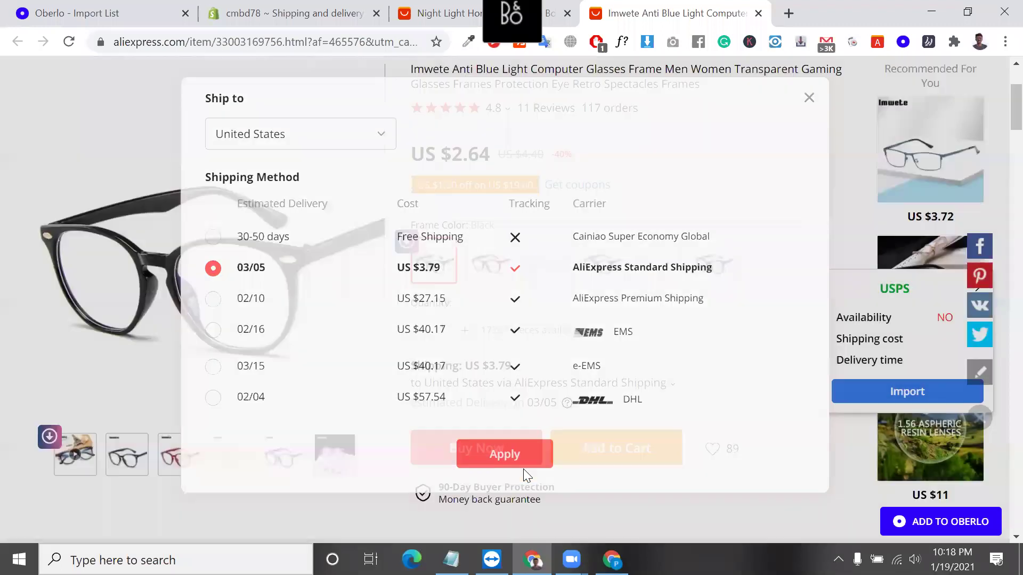
{"action": "scroll", "coordinate": [448, 351], "scroll_direction": "up", "scroll_amount": 1}
{"action": "left_click", "coordinate": [321, 6]}
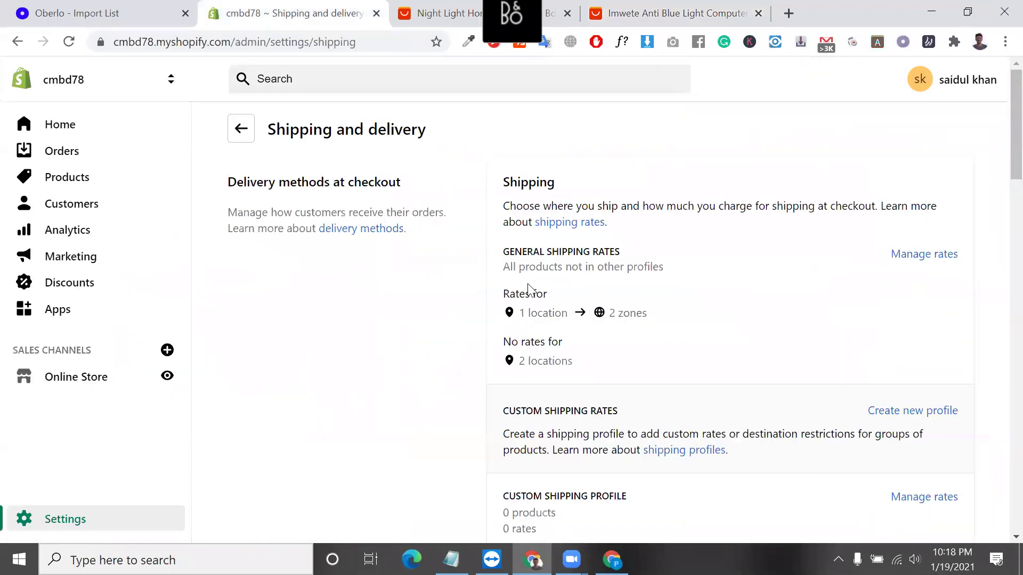
Open the custom shipping profile, select its name, and pick 'Blue Light Computer Glasses' from the AliExpress title.
{"action": "scroll", "coordinate": [528, 284], "scroll_direction": "down", "scroll_amount": 3}
{"action": "scroll", "coordinate": [531, 291], "scroll_direction": "down", "scroll_amount": 2}
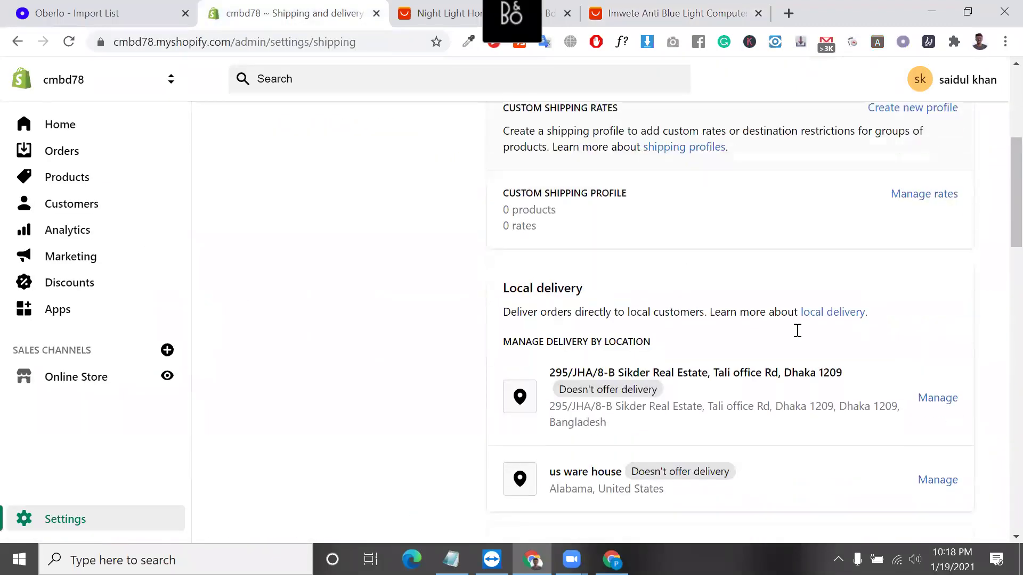
{"action": "scroll", "coordinate": [551, 258], "scroll_direction": "up", "scroll_amount": 1}
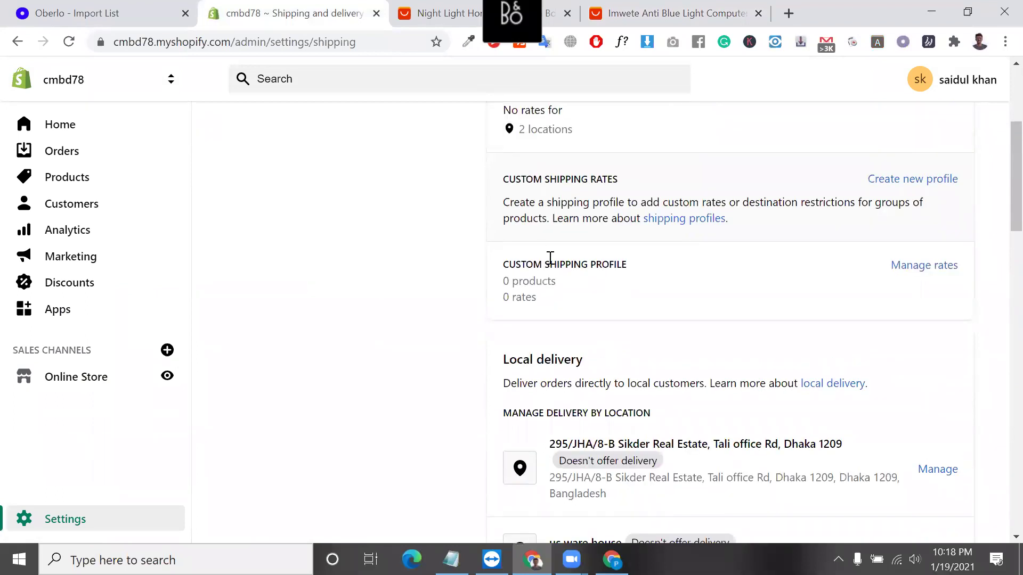
{"action": "triple_click", "coordinate": [616, 266]}
{"action": "left_click", "coordinate": [924, 265]}
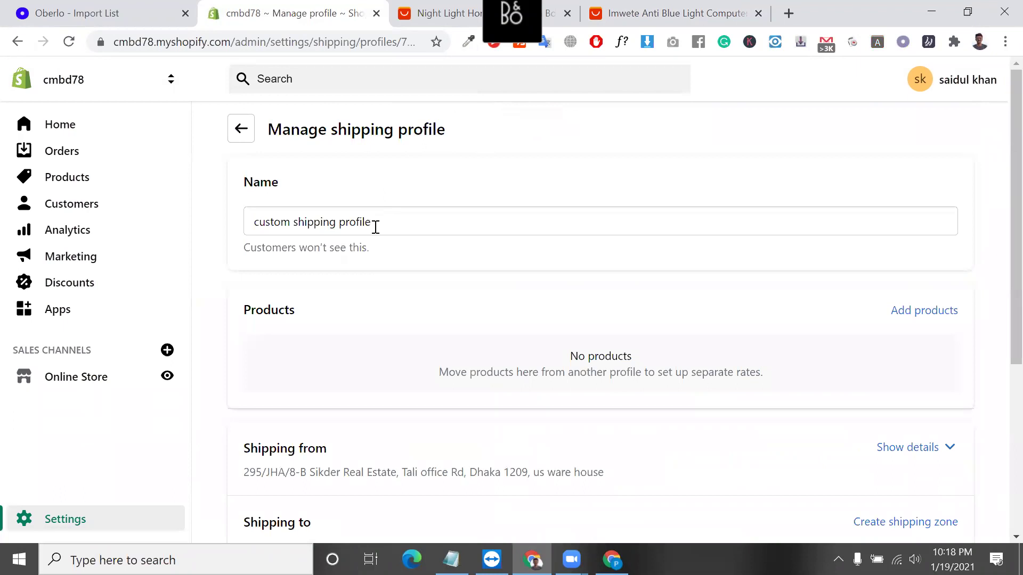
{"action": "triple_click", "coordinate": [376, 227]}
{"action": "left_click", "coordinate": [700, 12]}
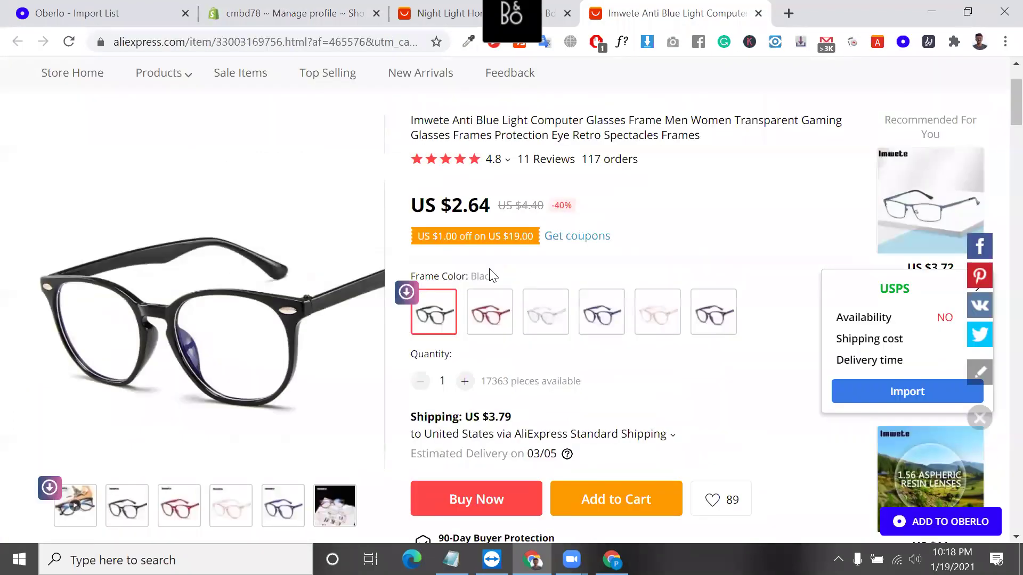
{"action": "left_click_drag", "start_coordinate": [478, 228], "coordinate": [626, 226]}
{"action": "key", "text": "ctrl+c"}
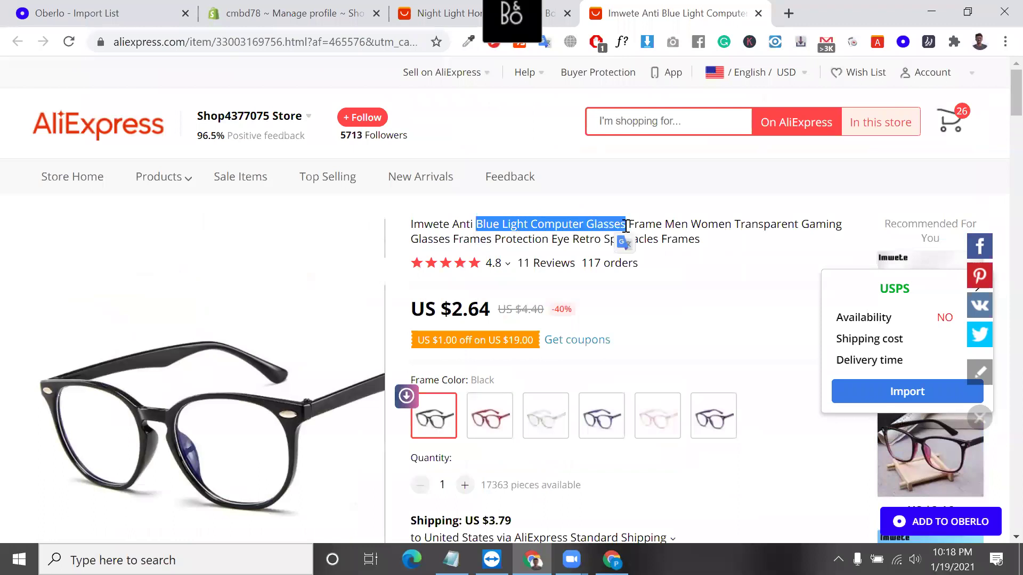
Rename the custom profile 'For Blue Light Computer Glasses' and open its product picker.
{"action": "left_click", "coordinate": [293, 13]}
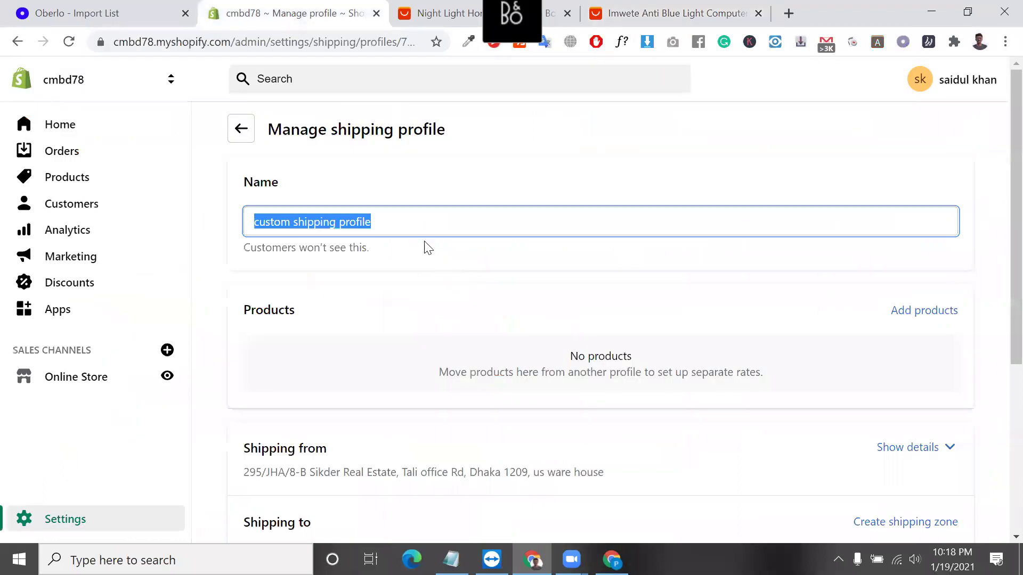
{"action": "key", "text": "ctrl+v"}
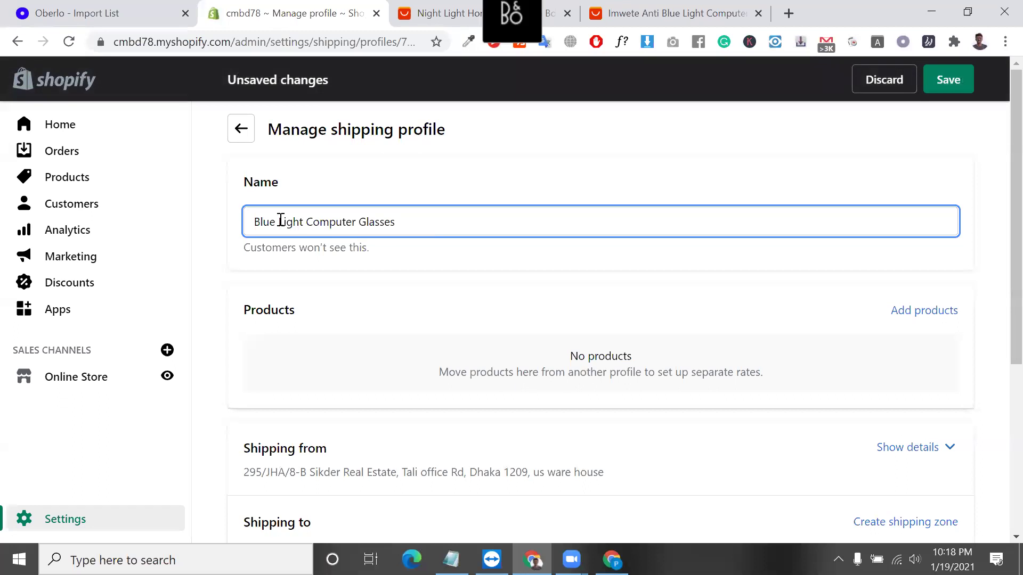
{"action": "left_click", "coordinate": [253, 221]}
{"action": "type", "text": "FOr"}
{"action": "key", "text": "BackSpace"}
{"action": "key", "text": "BackSpace"}
{"action": "key", "text": "BackSpace"}
{"action": "type", "text": "or"}
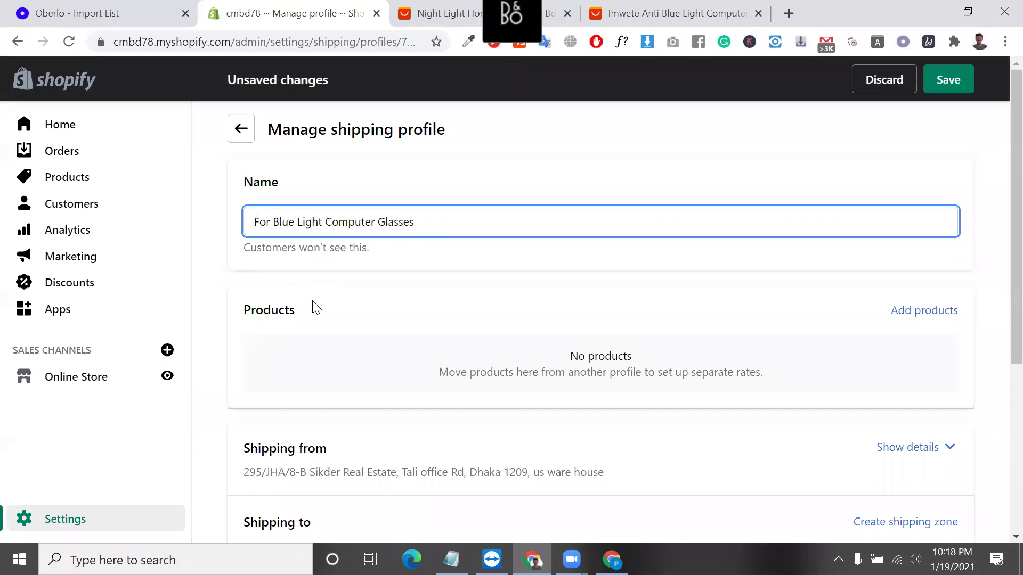
{"action": "scroll", "coordinate": [316, 307], "scroll_direction": "down", "scroll_amount": 1}
{"action": "left_click", "coordinate": [922, 282]}
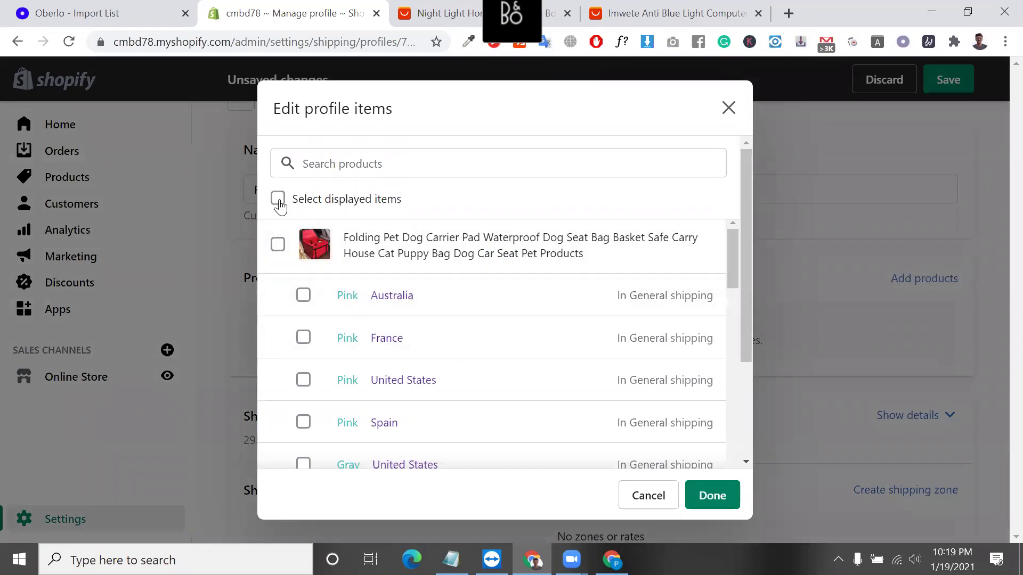
Tick the Imwete Anti Blue Light glasses (6 variants) in Edit profile items and confirm.
{"action": "scroll", "coordinate": [404, 305], "scroll_direction": "down", "scroll_amount": 1}
{"action": "scroll", "coordinate": [404, 304], "scroll_direction": "up", "scroll_amount": 1}
{"action": "scroll", "coordinate": [404, 305], "scroll_direction": "down", "scroll_amount": 10}
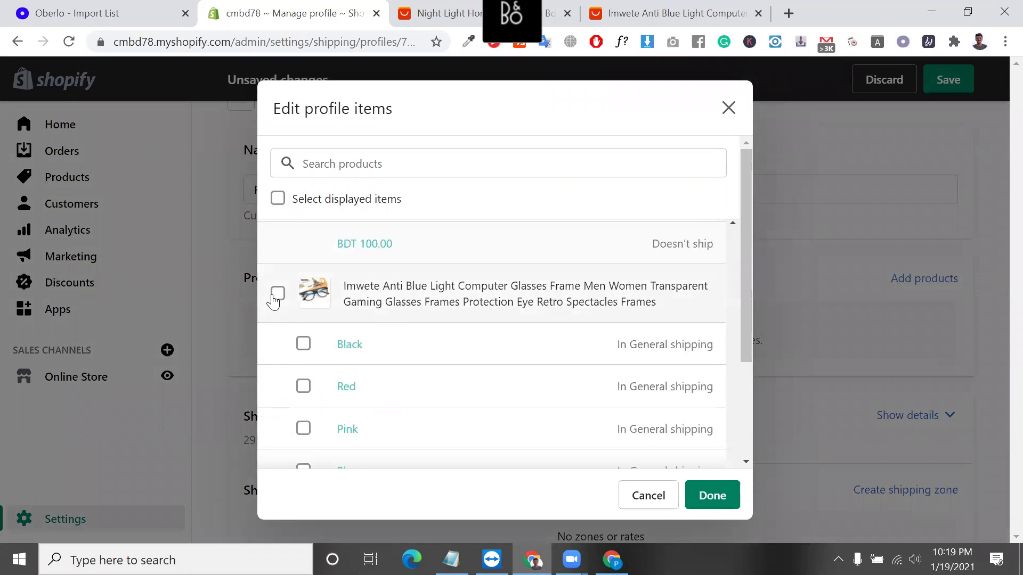
{"action": "left_click", "coordinate": [276, 294]}
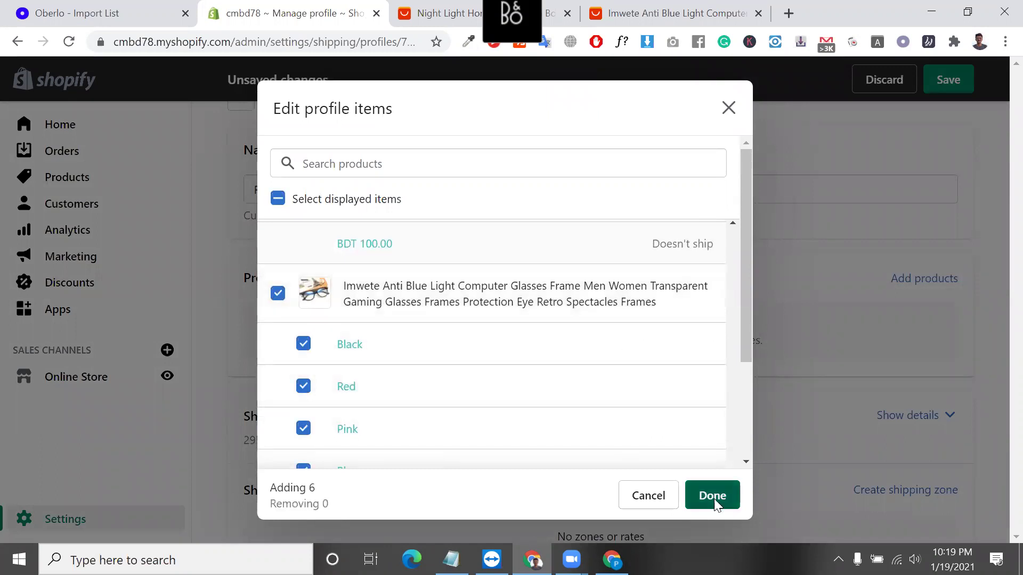
{"action": "left_click", "coordinate": [714, 499]}
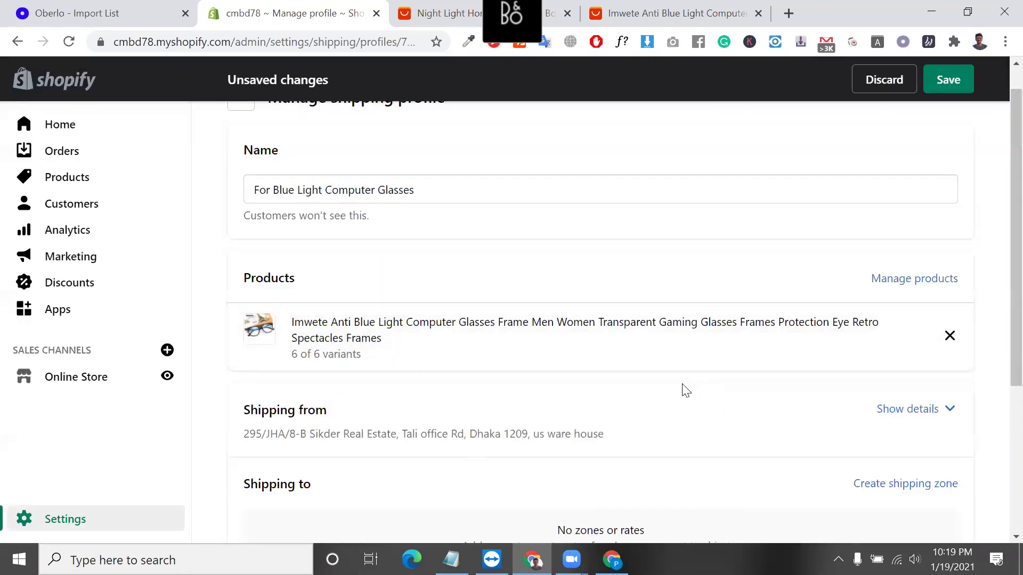
Remove the shipping rates for the us ware house and Dhaka address locations.
{"action": "scroll", "coordinate": [607, 363], "scroll_direction": "down", "scroll_amount": 2}
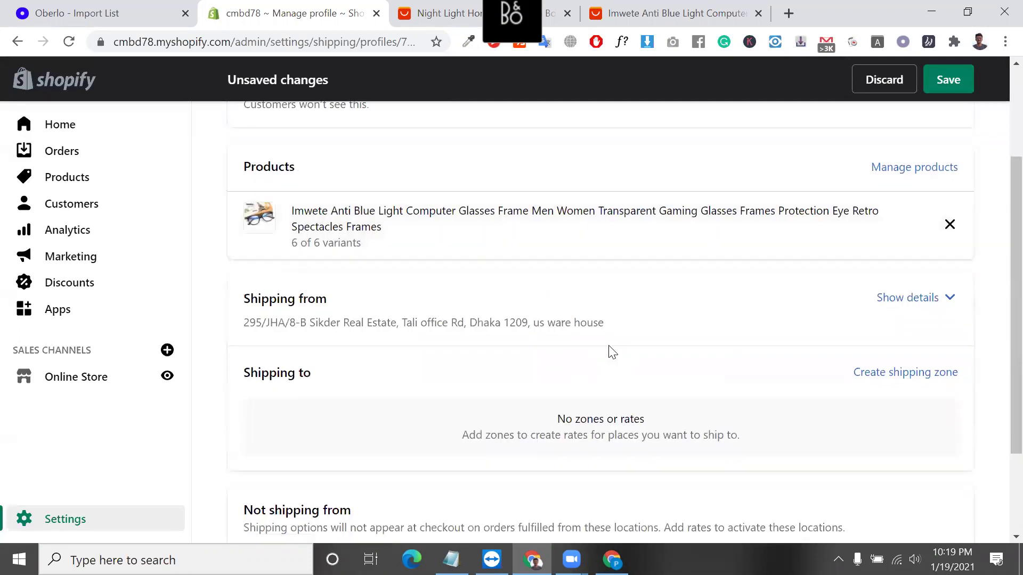
{"action": "scroll", "coordinate": [762, 365], "scroll_direction": "down", "scroll_amount": 2}
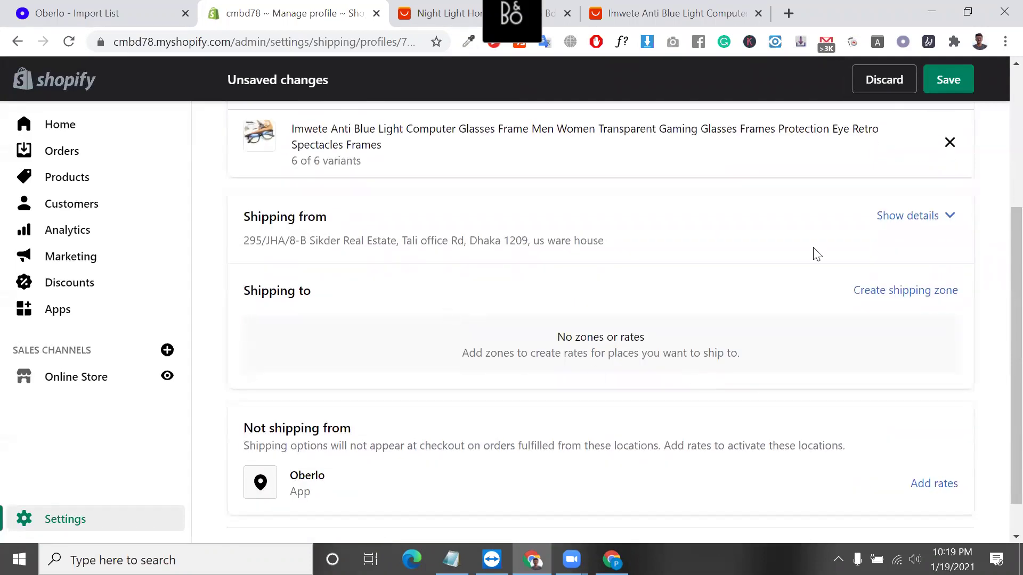
{"action": "left_click", "coordinate": [926, 218]}
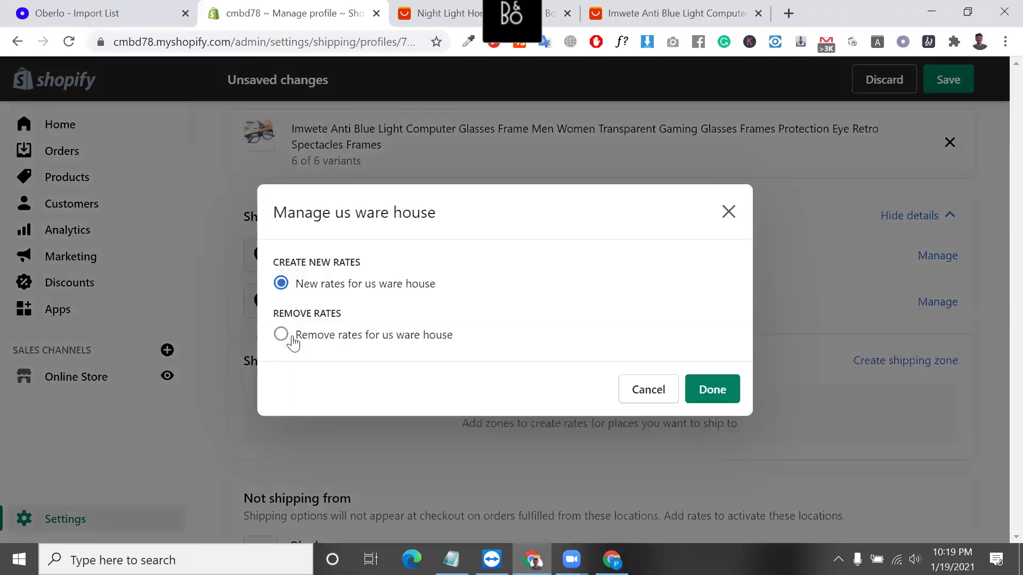
{"action": "left_click", "coordinate": [282, 336]}
{"action": "left_click", "coordinate": [725, 383]}
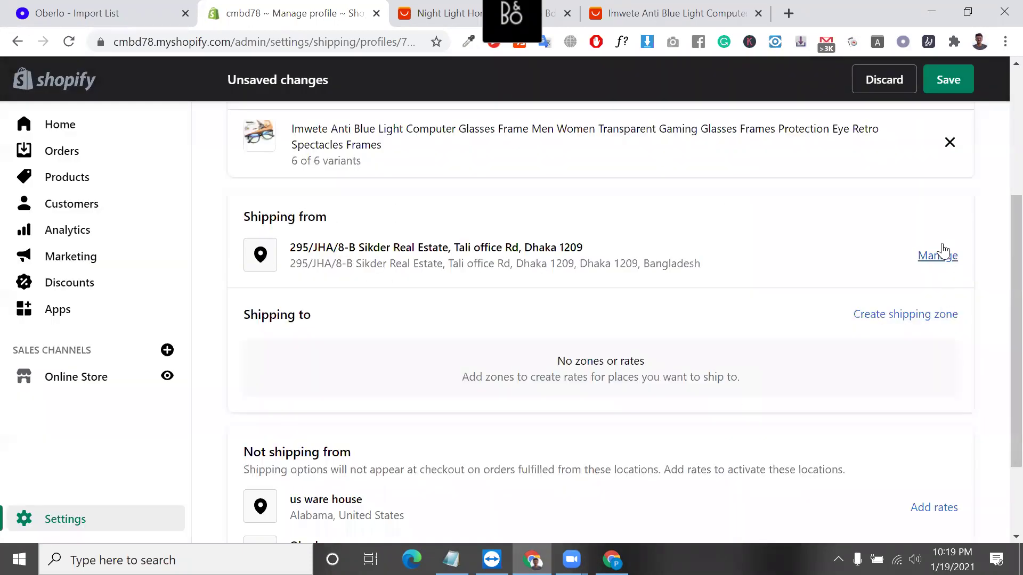
{"action": "left_click", "coordinate": [938, 255]}
{"action": "left_click", "coordinate": [281, 318]}
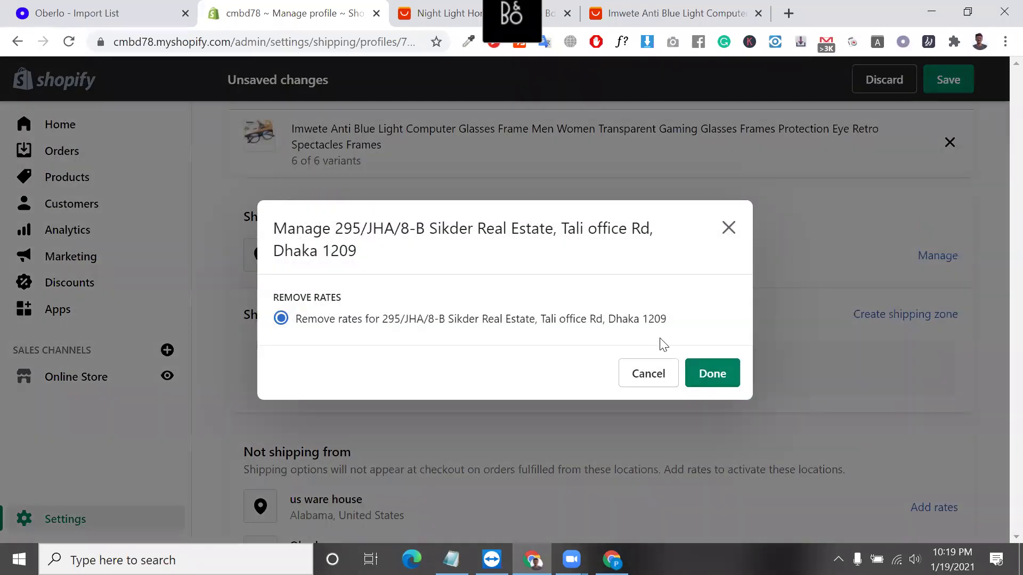
{"action": "left_click", "coordinate": [719, 375]}
Add rates for Oberlo so it becomes the profile's only shipping origin.
{"action": "scroll", "coordinate": [423, 338], "scroll_direction": "up", "scroll_amount": 2}
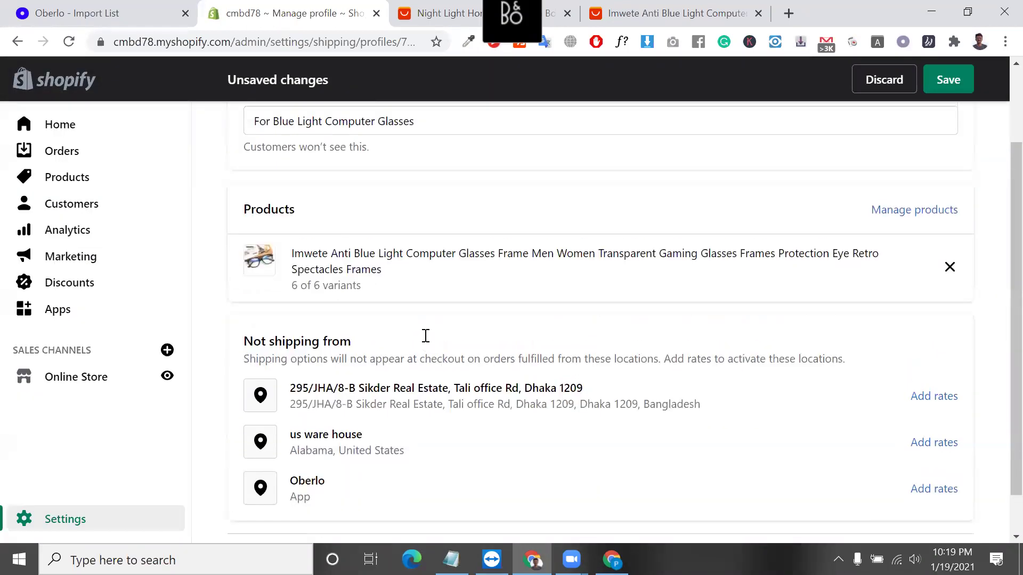
{"action": "scroll", "coordinate": [450, 426], "scroll_direction": "down", "scroll_amount": 2}
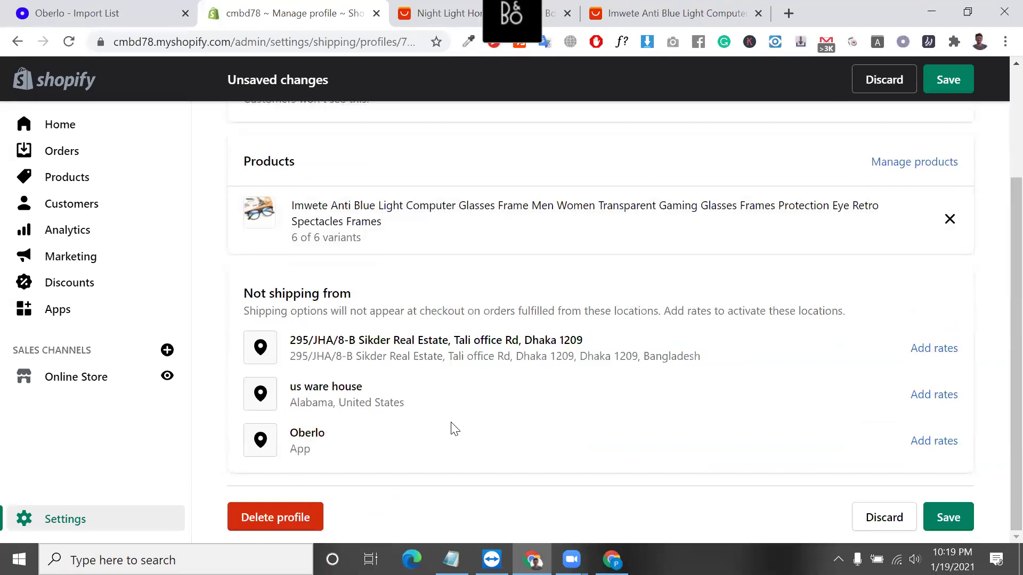
{"action": "scroll", "coordinate": [772, 338], "scroll_direction": "up", "scroll_amount": 2}
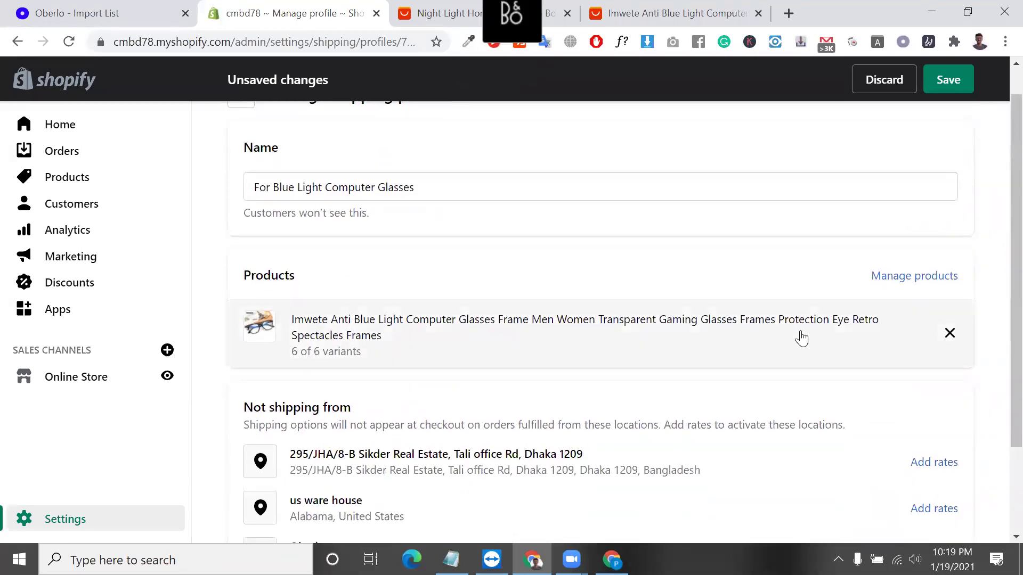
{"action": "scroll", "coordinate": [905, 415], "scroll_direction": "down", "scroll_amount": 2}
{"action": "scroll", "coordinate": [929, 453], "scroll_direction": "down", "scroll_amount": 1}
{"action": "left_click", "coordinate": [936, 445]}
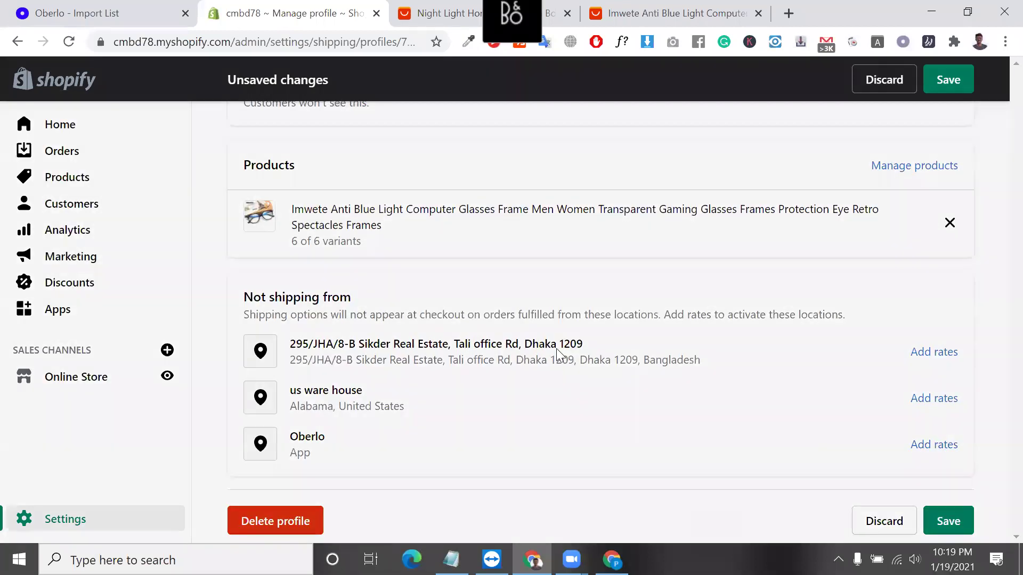
{"action": "left_click", "coordinate": [731, 365]}
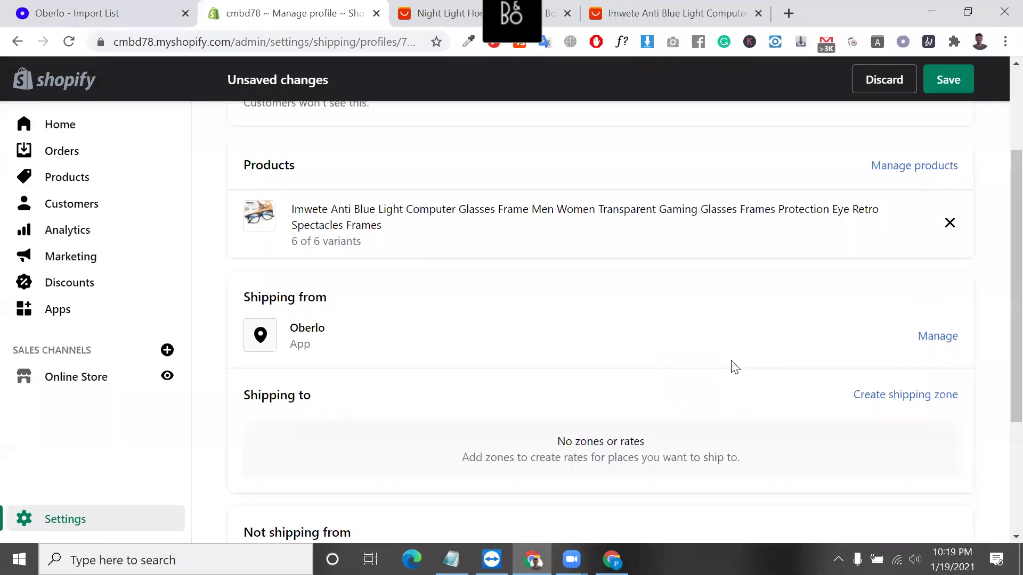
Create a zone named 'selling' with Canada and the United States ticked, and confirm it.
{"action": "left_click", "coordinate": [910, 399]}
{"action": "left_click", "coordinate": [319, 185]}
{"action": "type", "text": "selling"}
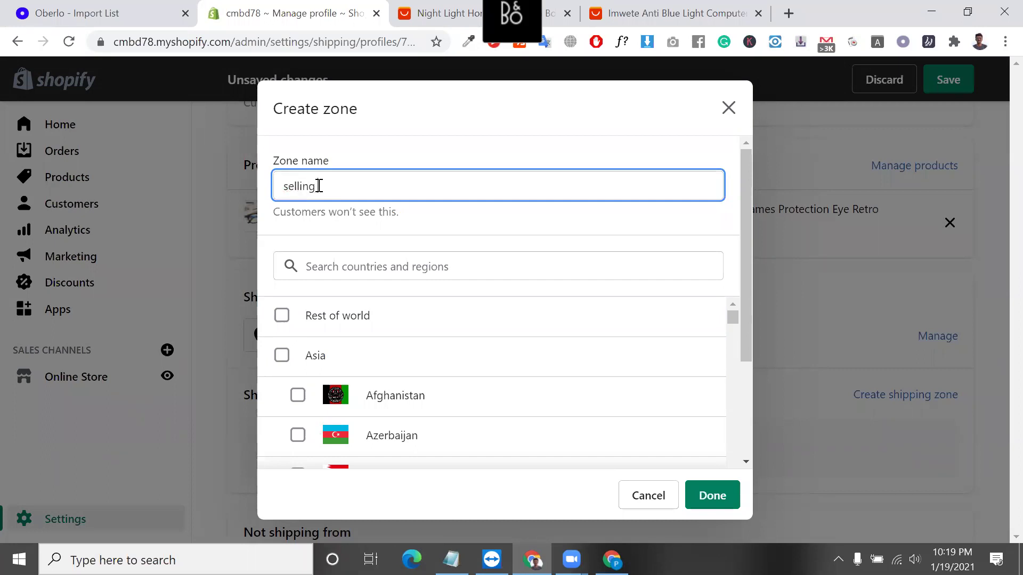
{"action": "left_click", "coordinate": [359, 271]}
{"action": "type", "text": "cana"}
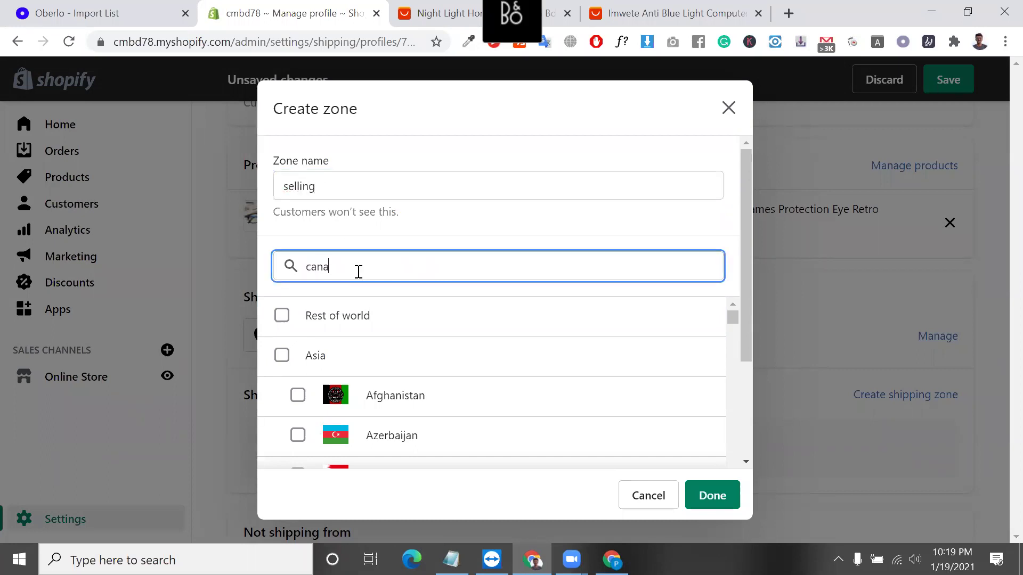
{"action": "type", "text": "da"}
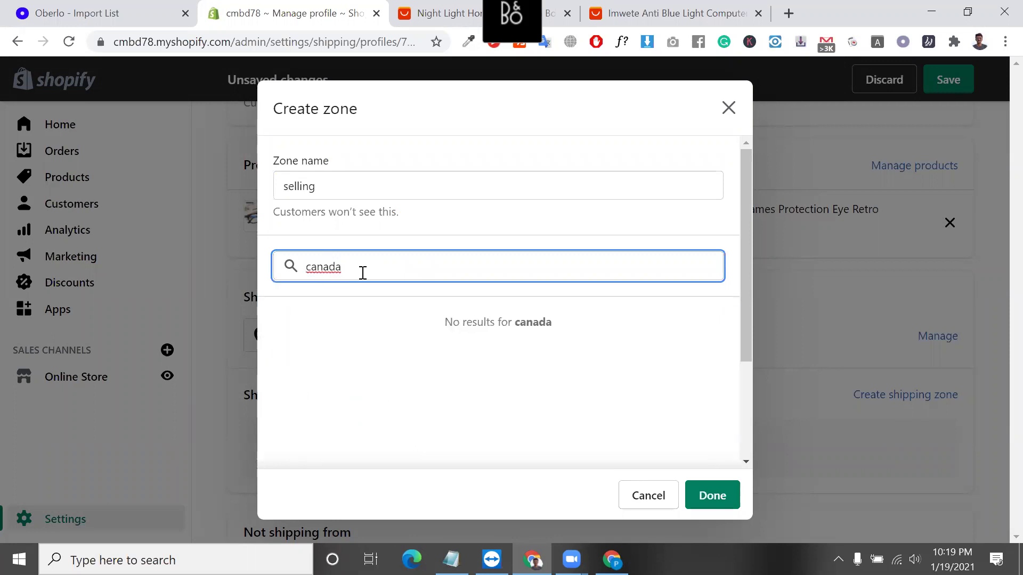
{"action": "left_click", "coordinate": [282, 315]}
{"action": "double_click", "coordinate": [368, 269]}
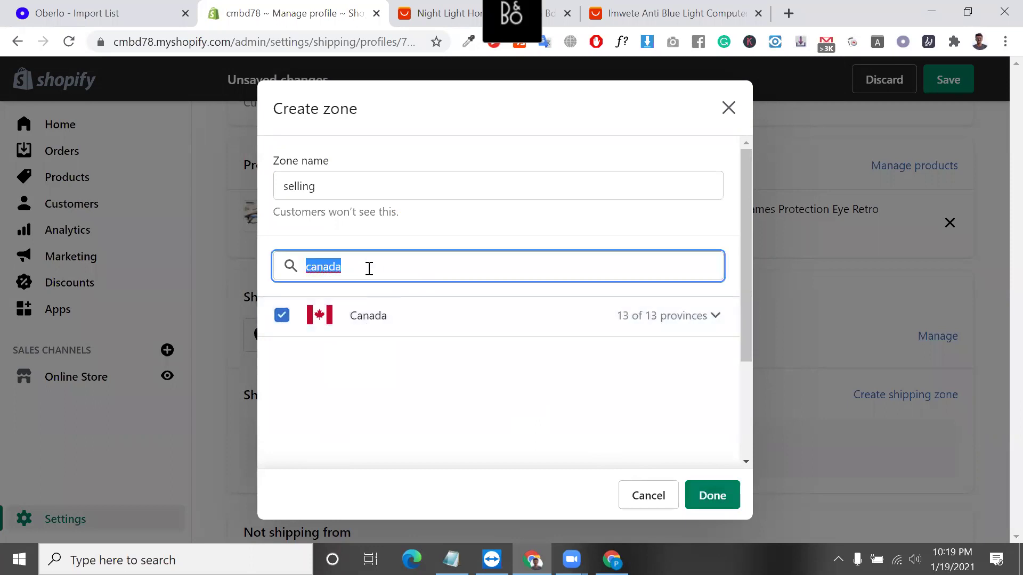
{"action": "type", "text": "united"}
{"action": "left_click", "coordinate": [277, 409]}
{"action": "left_click", "coordinate": [281, 395]}
{"action": "left_click", "coordinate": [712, 495]}
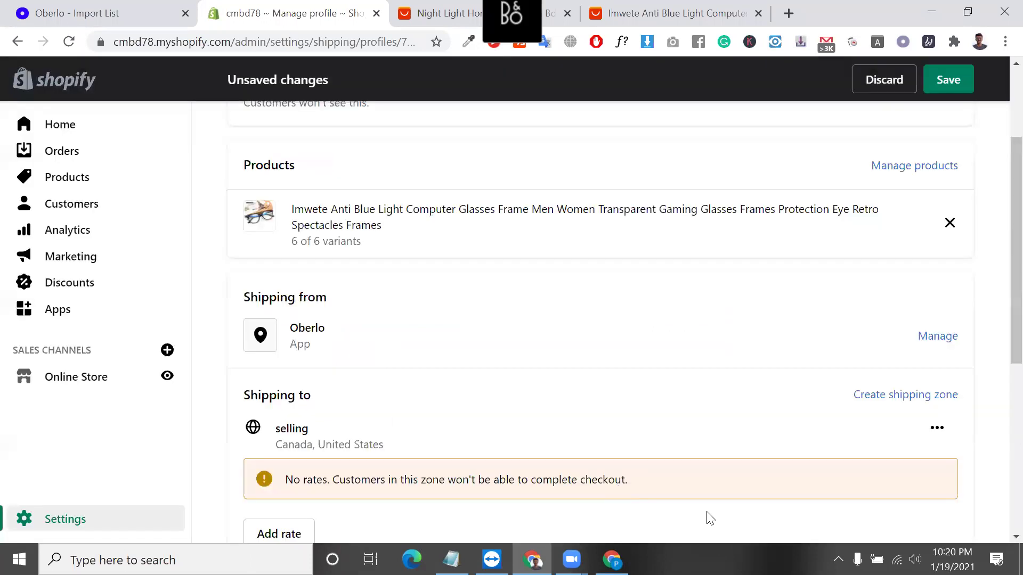
Start a rate for the selling zone and check the 3.79 AliExpress shipping cost.
{"action": "scroll", "coordinate": [419, 432], "scroll_direction": "down", "scroll_amount": 4}
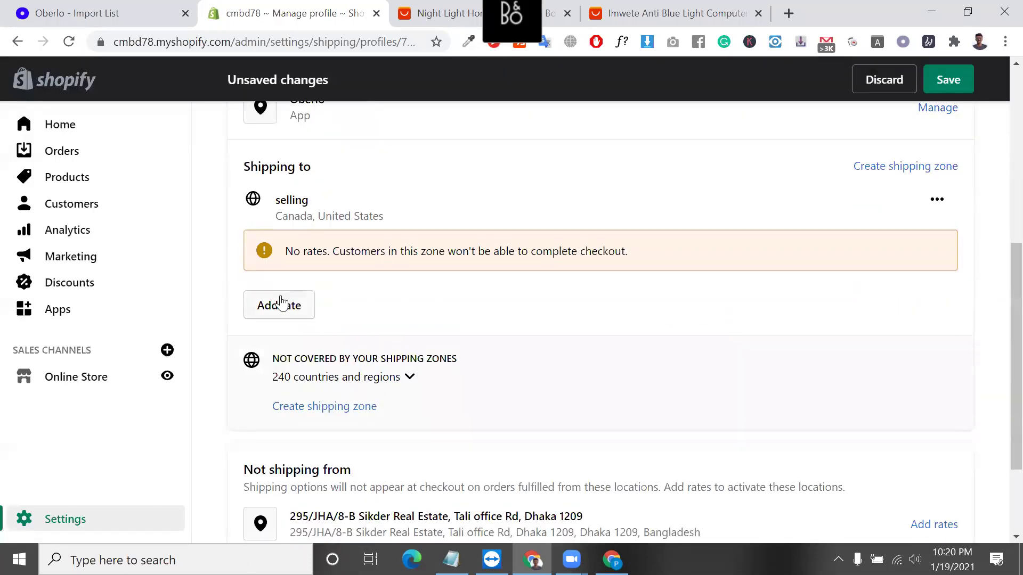
{"action": "left_click", "coordinate": [281, 304]}
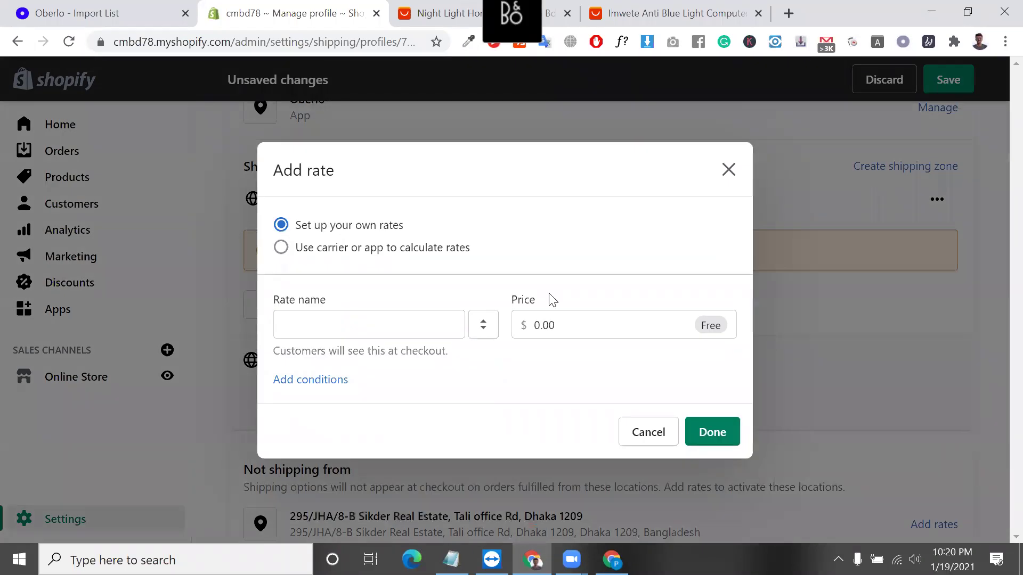
{"action": "key", "text": "ctrl+Tab"}
{"action": "key", "text": "ctrl+Tab"}
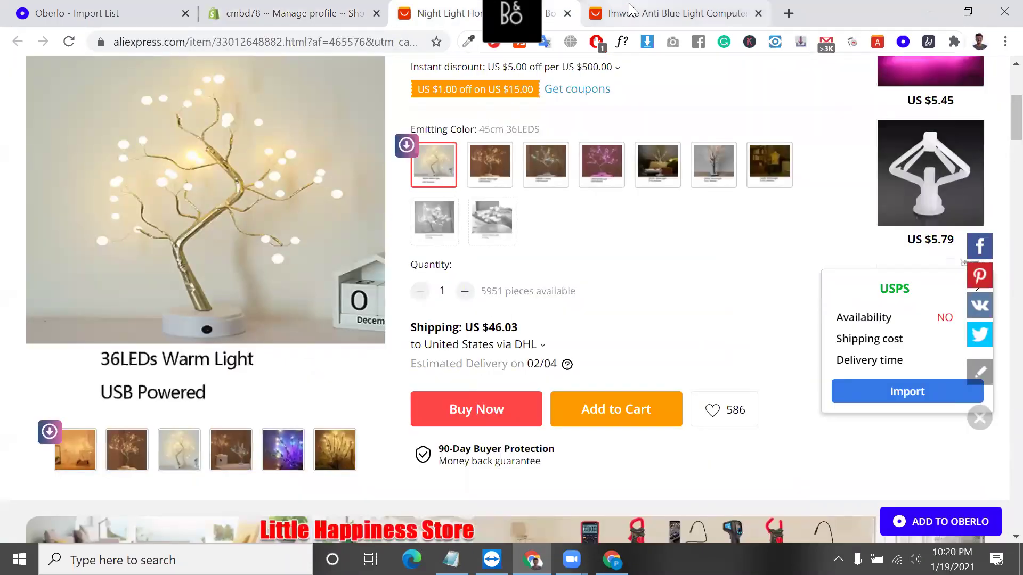
{"action": "scroll", "coordinate": [533, 495], "scroll_direction": "down", "scroll_amount": 3}
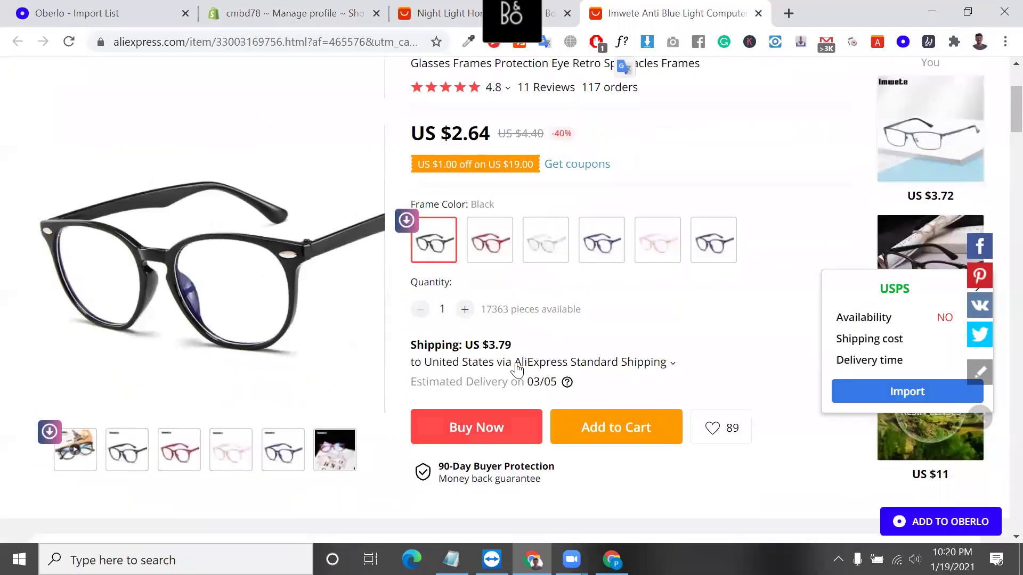
{"action": "double_click", "coordinate": [501, 345]}
{"action": "key", "text": "ctrl+2"}
Set the rate price to 4, name it Standard, and confirm the $4.00 rate.
{"action": "double_click", "coordinate": [562, 319]}
{"action": "type", "text": "4"}
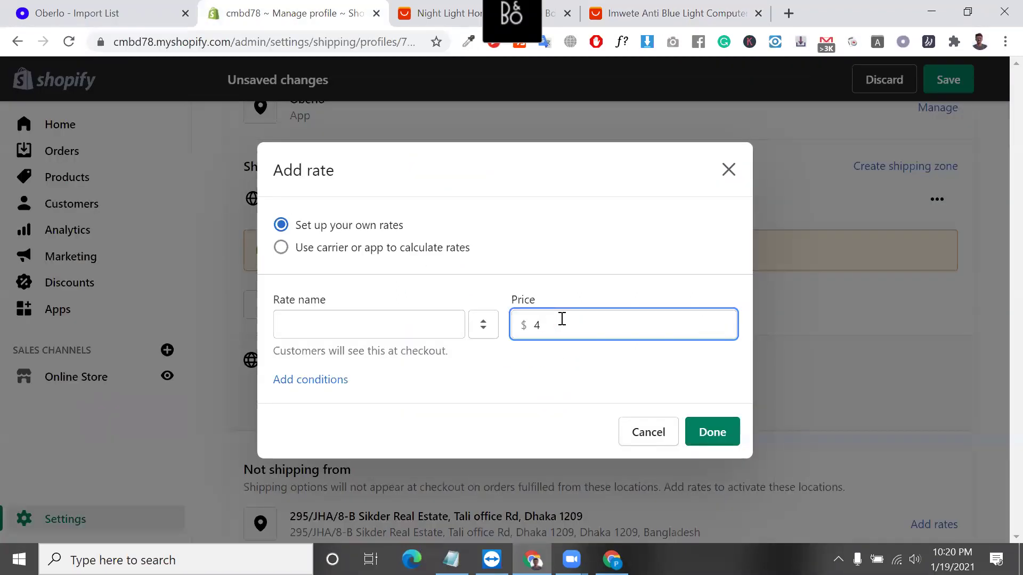
{"action": "left_click", "coordinate": [491, 389]}
{"action": "left_click", "coordinate": [396, 322]}
{"action": "left_click", "coordinate": [346, 366]}
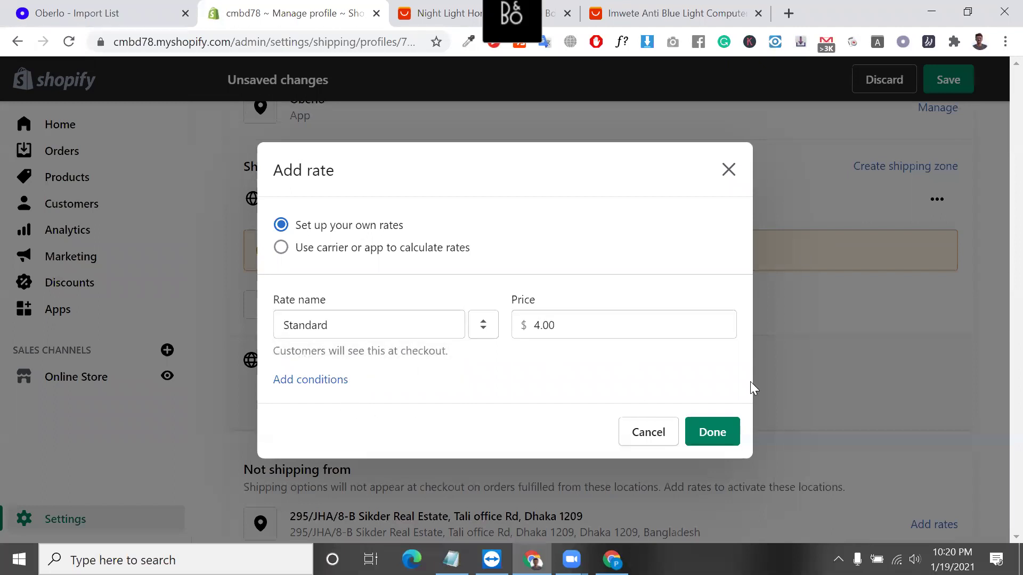
{"action": "left_click", "coordinate": [728, 432]}
{"action": "scroll", "coordinate": [482, 394], "scroll_direction": "down", "scroll_amount": 3}
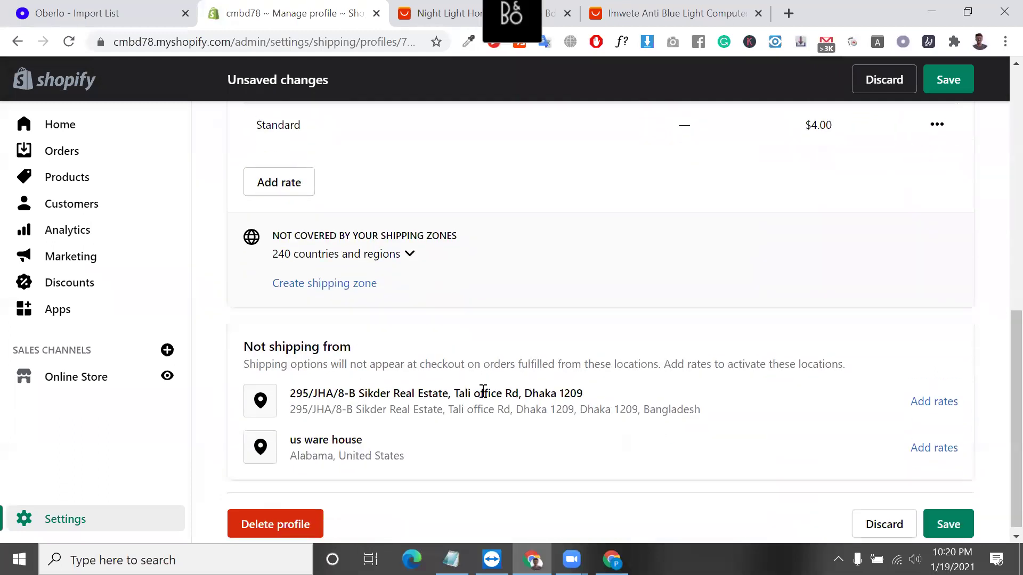
{"action": "scroll", "coordinate": [483, 391], "scroll_direction": "up", "scroll_amount": 2}
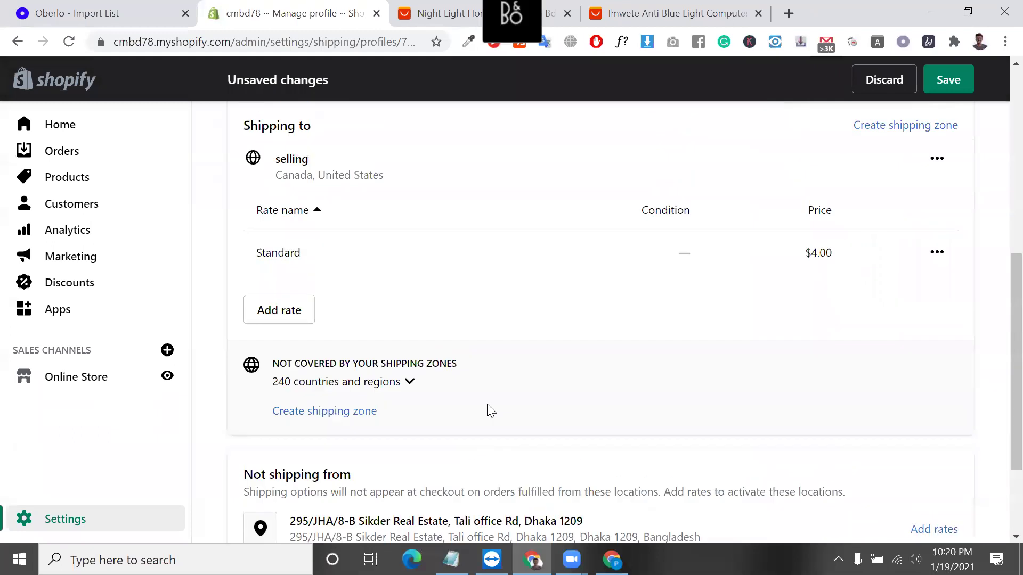
Create a zone named 'rest of world' covering all Rest of world countries.
{"action": "left_click", "coordinate": [294, 421]}
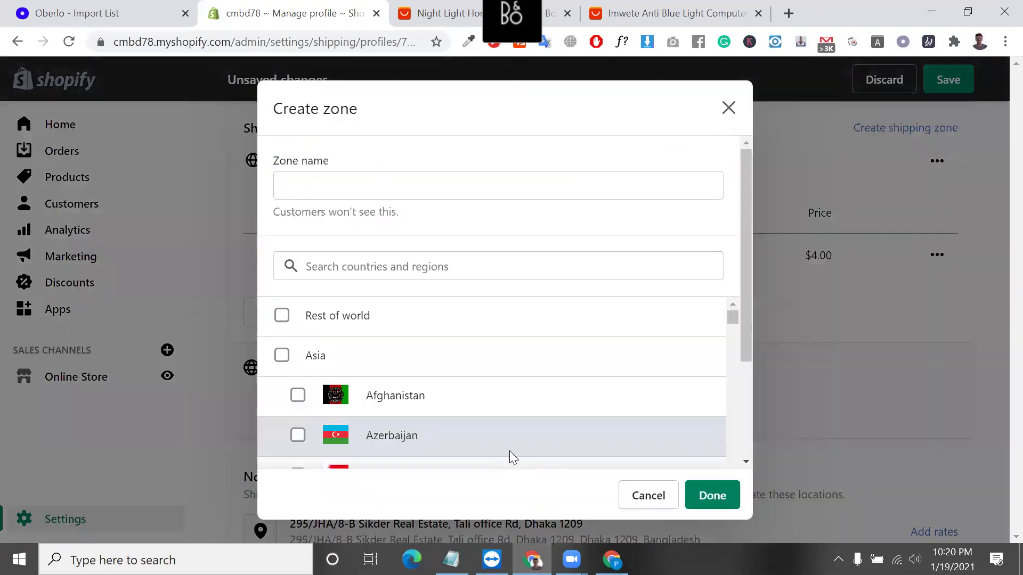
{"action": "left_click", "coordinate": [281, 318]}
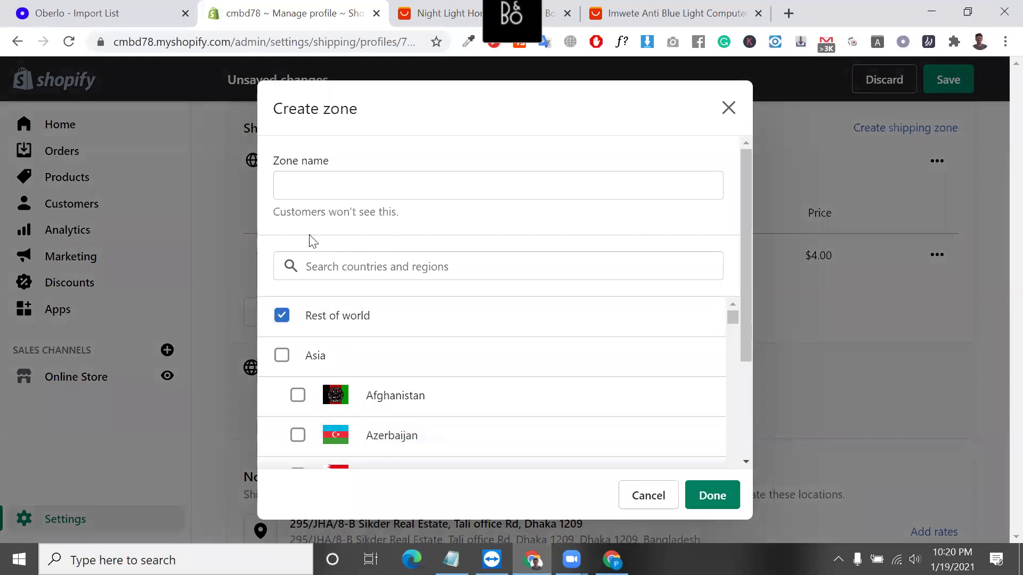
{"action": "left_click", "coordinate": [317, 182]}
{"action": "type", "text": "rest"}
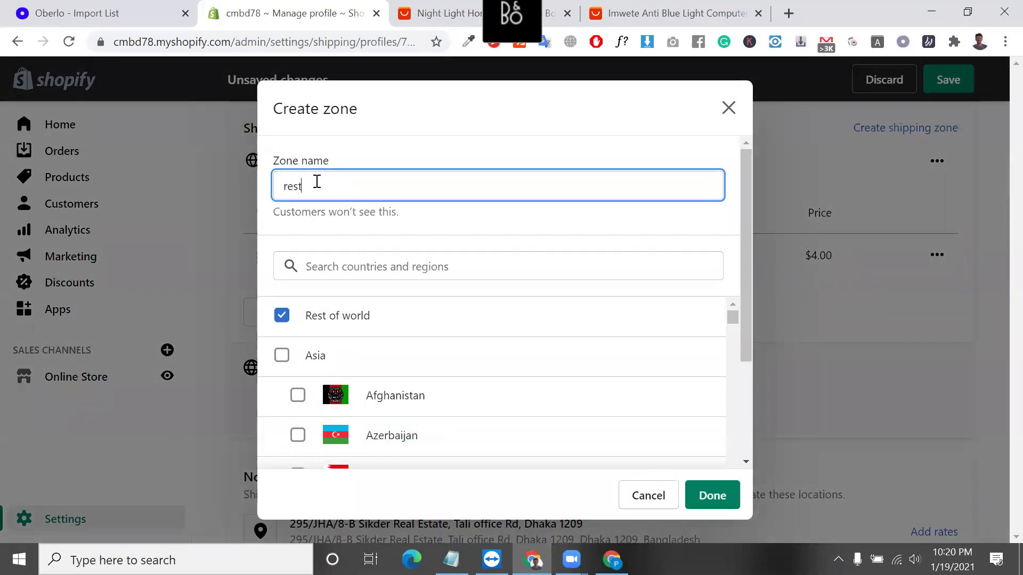
{"action": "type", "text": " of world"}
{"action": "scroll", "coordinate": [516, 373], "scroll_direction": "down", "scroll_amount": 1}
{"action": "scroll", "coordinate": [515, 369], "scroll_direction": "up", "scroll_amount": 1}
{"action": "left_click", "coordinate": [710, 494]}
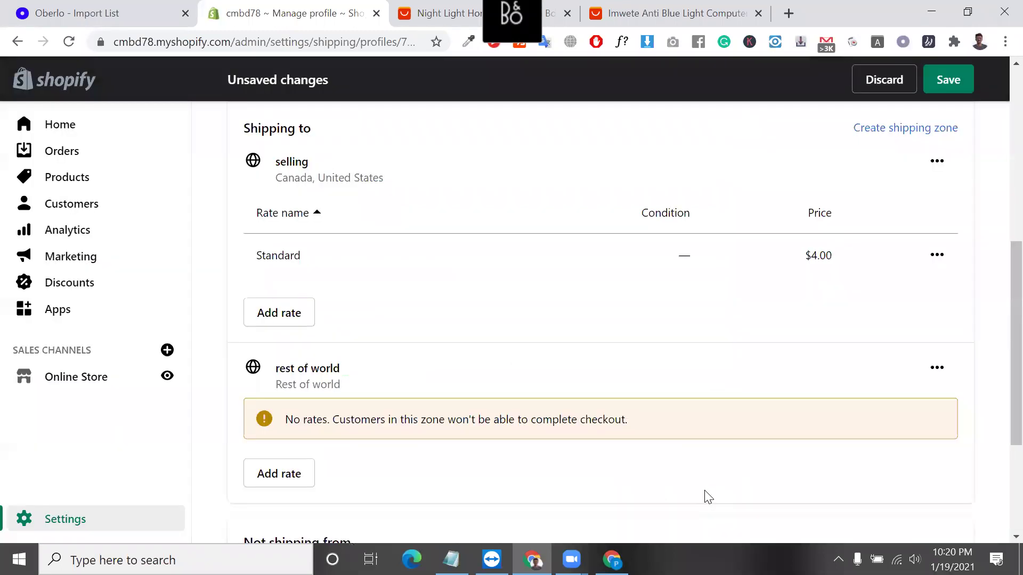
Give the rest of world zone a Standard rate priced at 10.
{"action": "scroll", "coordinate": [471, 384], "scroll_direction": "down", "scroll_amount": 3}
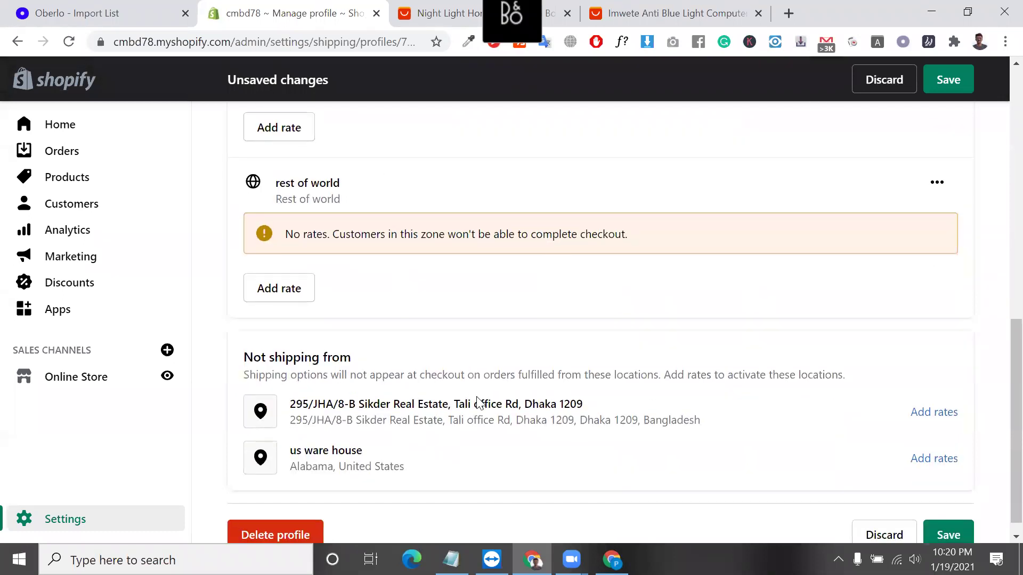
{"action": "left_click", "coordinate": [296, 285]}
{"action": "left_click", "coordinate": [558, 319]}
{"action": "type", "text": "10"}
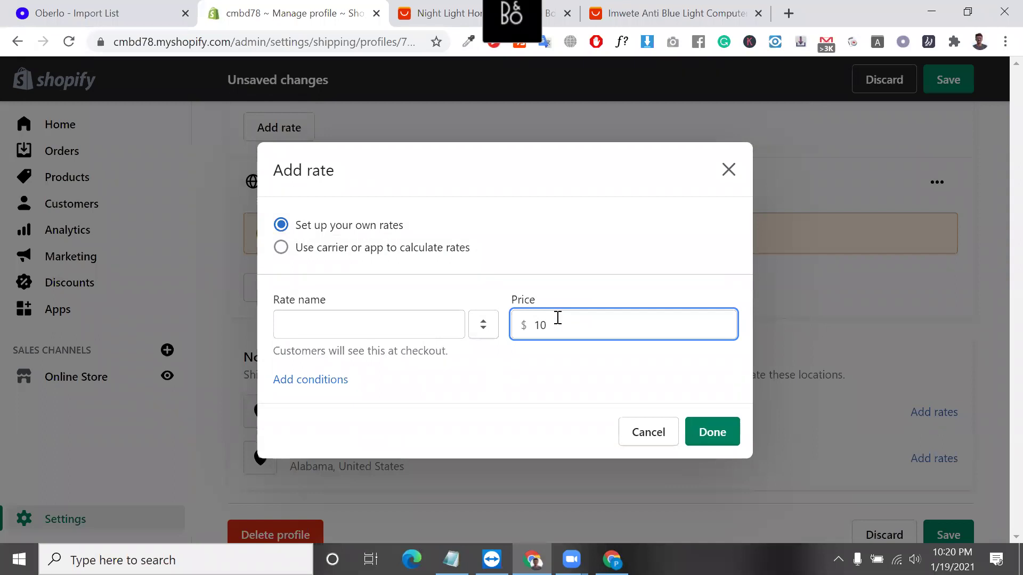
{"action": "left_click", "coordinate": [323, 333]}
{"action": "left_click", "coordinate": [320, 357]}
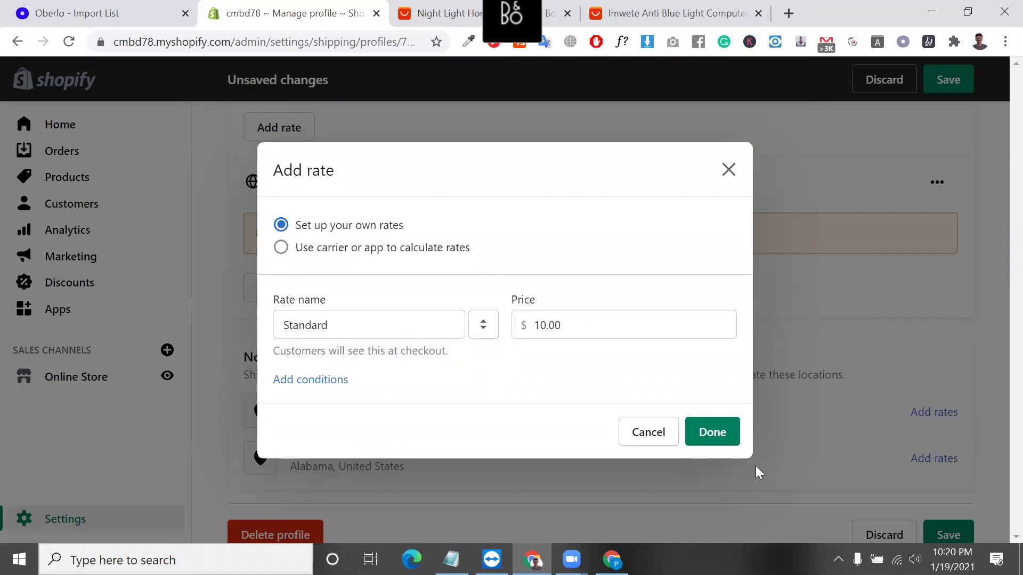
{"action": "left_click", "coordinate": [698, 433]}
{"action": "scroll", "coordinate": [778, 373], "scroll_direction": "down", "scroll_amount": 2}
{"action": "scroll", "coordinate": [779, 375], "scroll_direction": "up", "scroll_amount": 3}
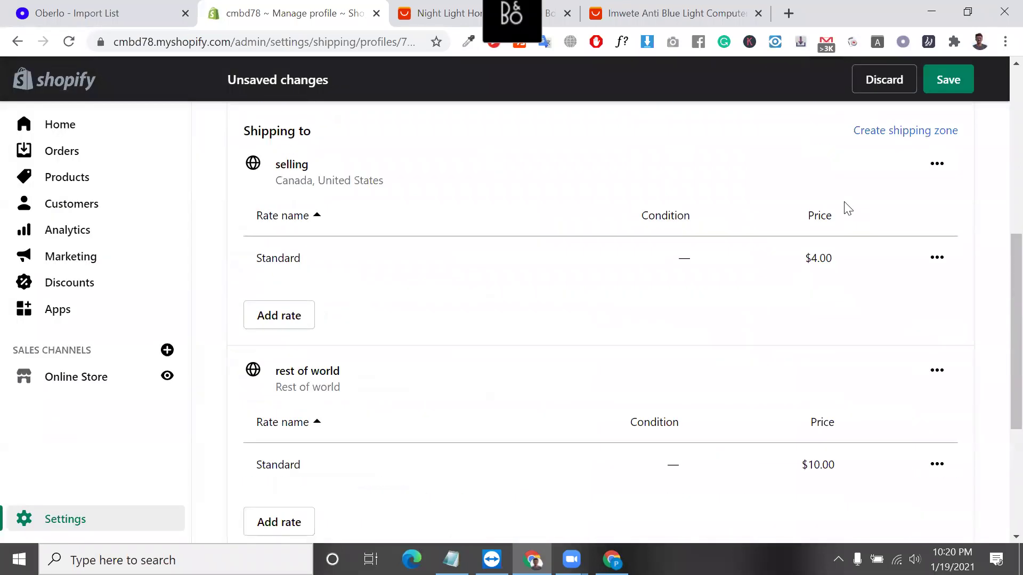
Save the profile from the Unsaved changes bar.
{"action": "left_click", "coordinate": [948, 79]}
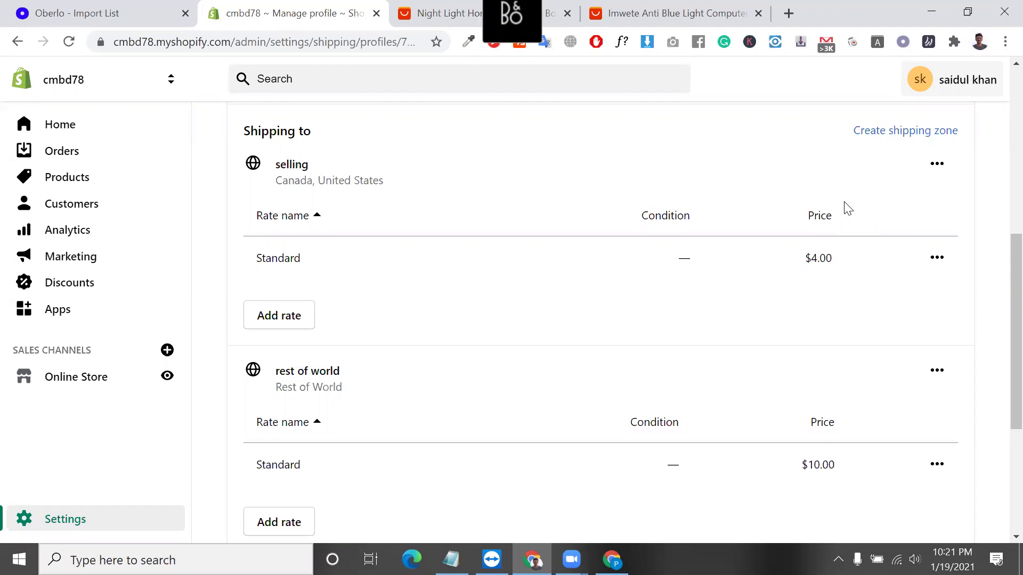
Edit the rest of world Standard rate: order-price condition, minimum 50, price cleared to free.
{"action": "left_click", "coordinate": [936, 465]}
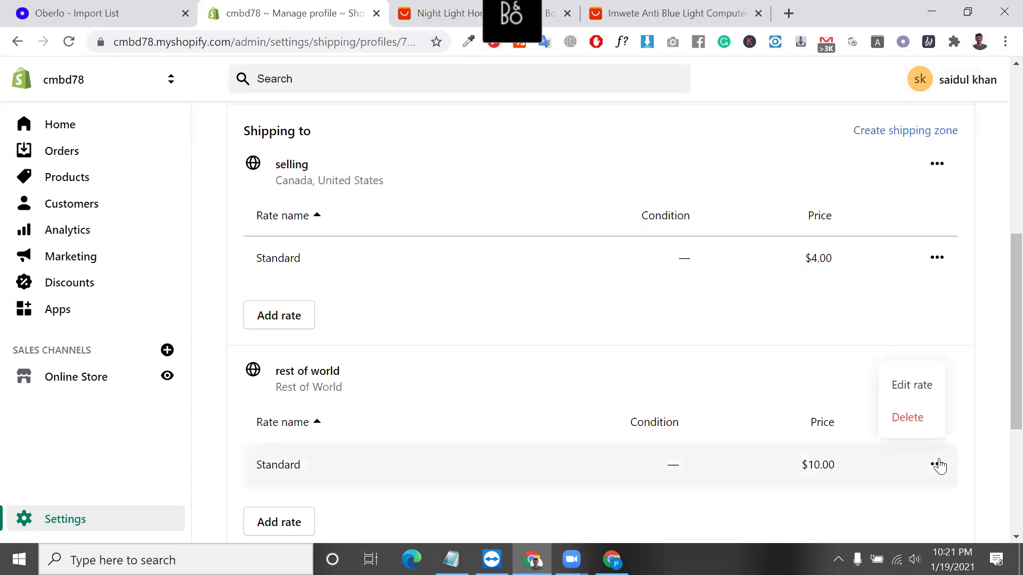
{"action": "left_click", "coordinate": [917, 387]}
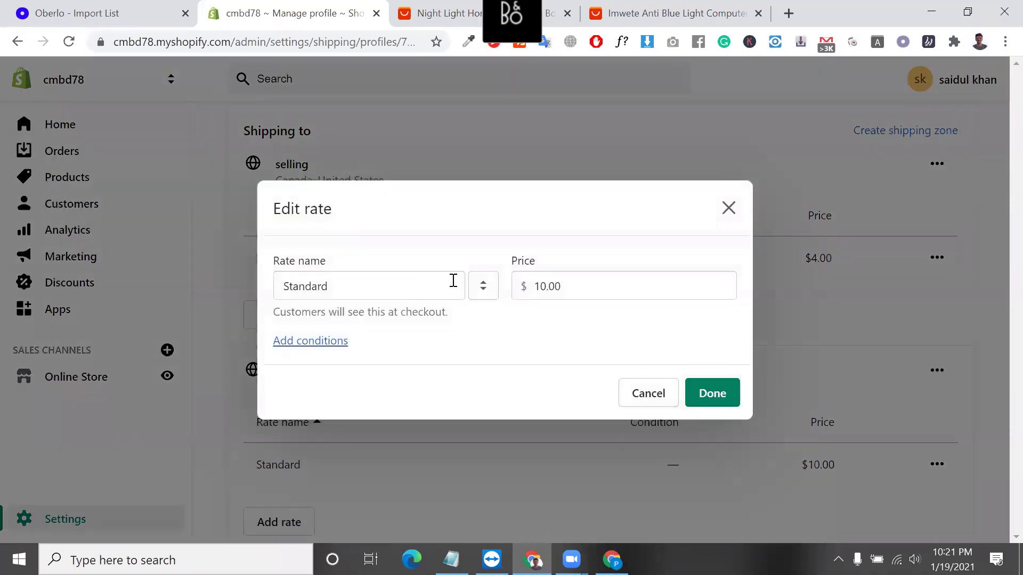
{"action": "left_click", "coordinate": [336, 341]}
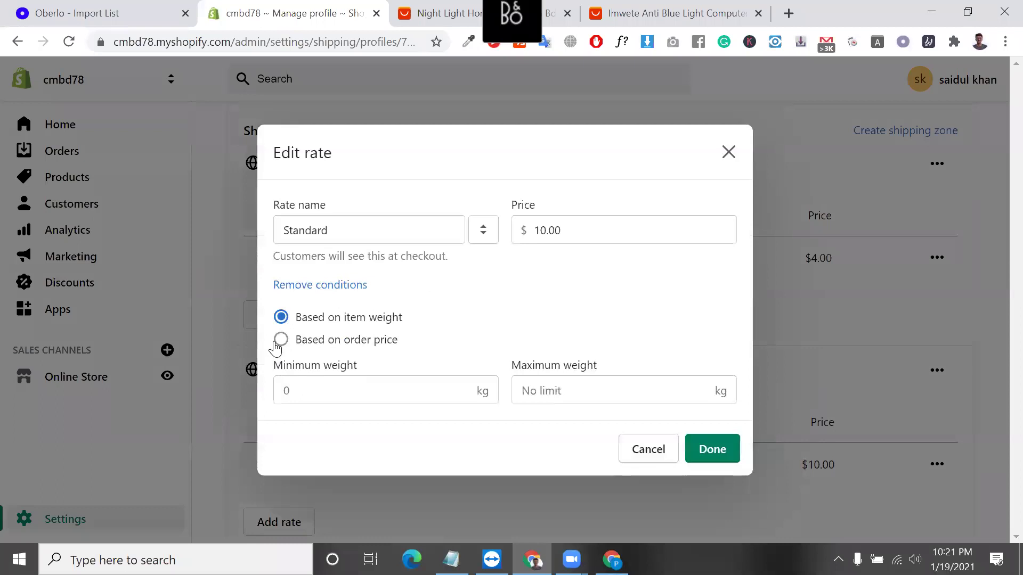
{"action": "left_click", "coordinate": [278, 342]}
{"action": "left_click", "coordinate": [345, 391]}
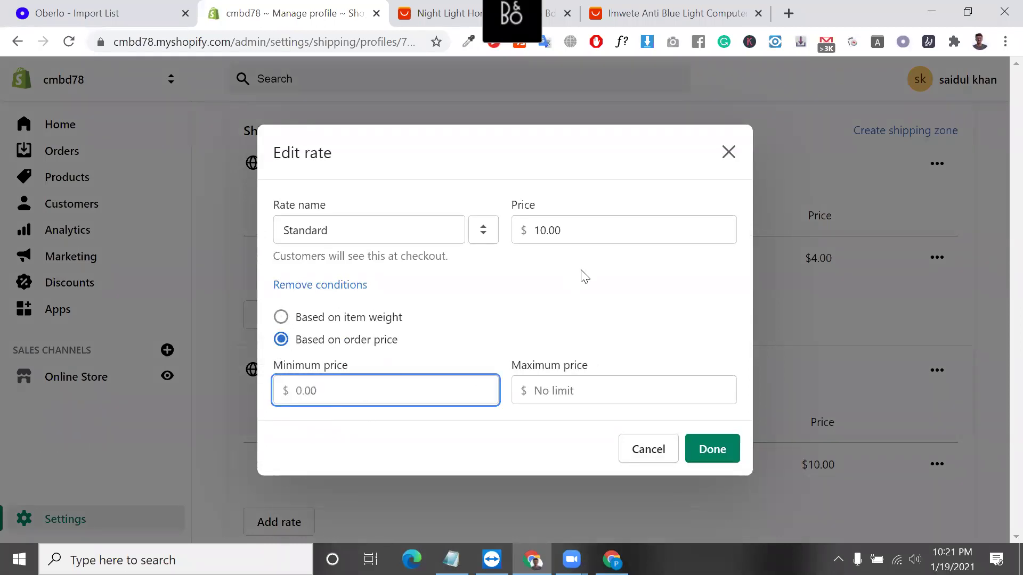
{"action": "double_click", "coordinate": [576, 235]}
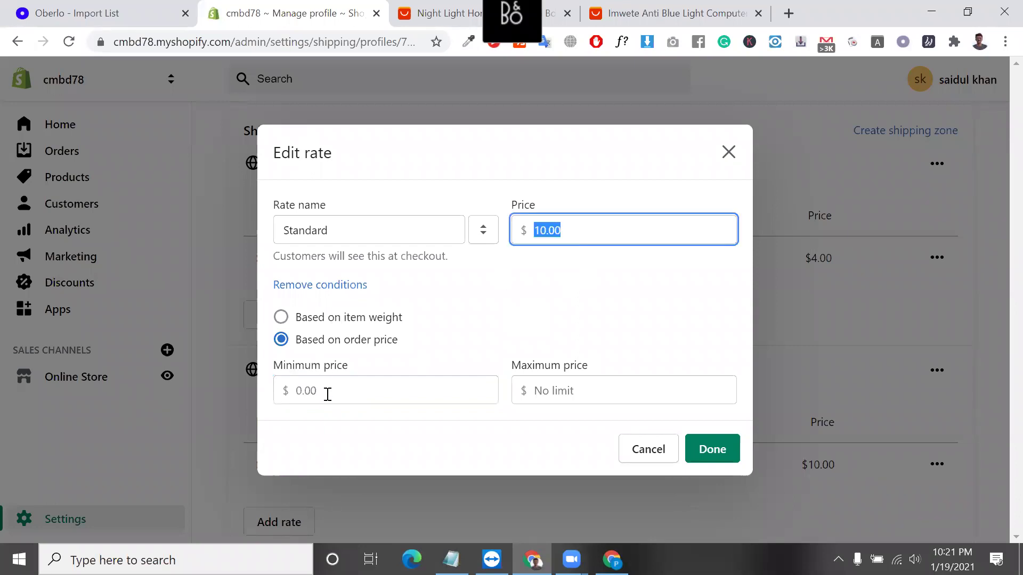
{"action": "left_click", "coordinate": [328, 392]}
{"action": "type", "text": "50"}
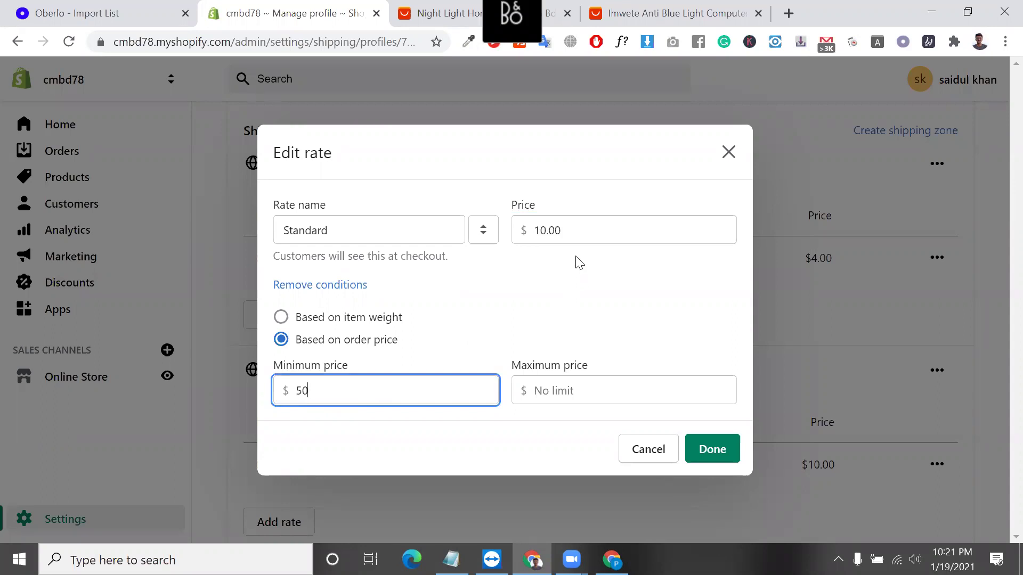
{"action": "left_click", "coordinate": [572, 231]}
{"action": "key", "text": "BackSpace"}
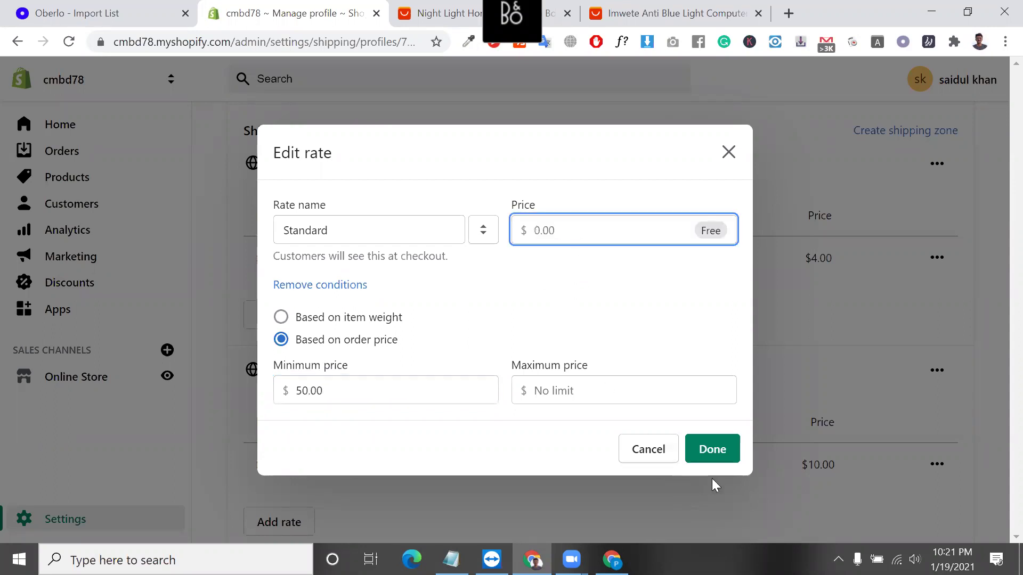
{"action": "left_click", "coordinate": [719, 454]}
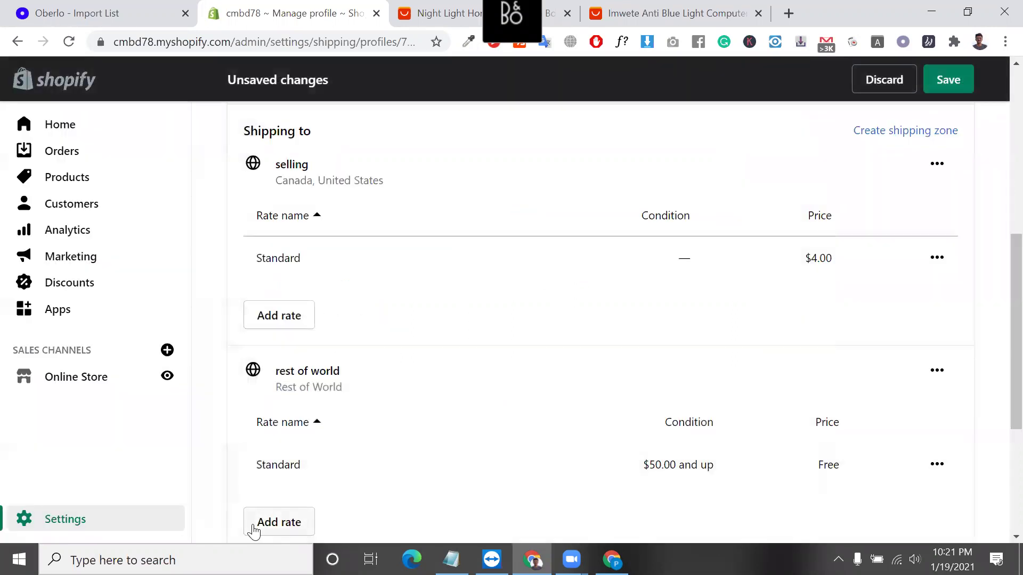
Check the Free, $50.00-and-up condition and save the profile.
{"action": "triple_click", "coordinate": [681, 468]}
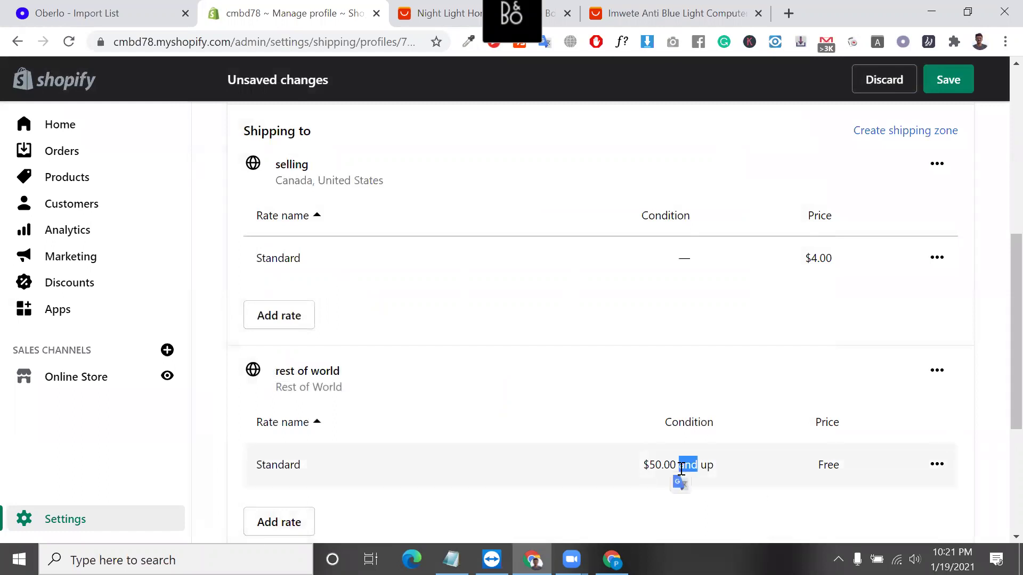
{"action": "scroll", "coordinate": [746, 442], "scroll_direction": "down", "scroll_amount": 1}
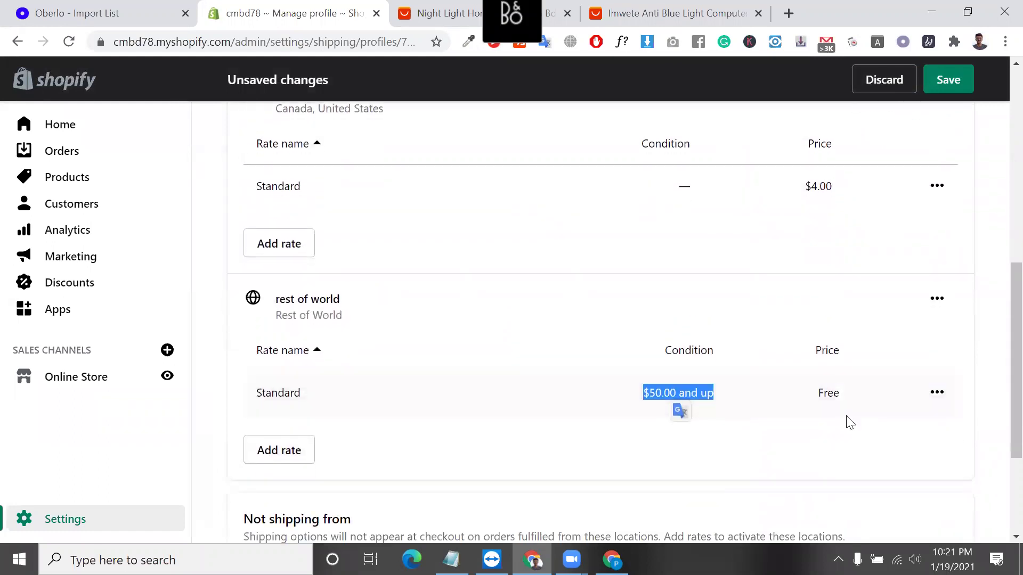
{"action": "double_click", "coordinate": [824, 391]}
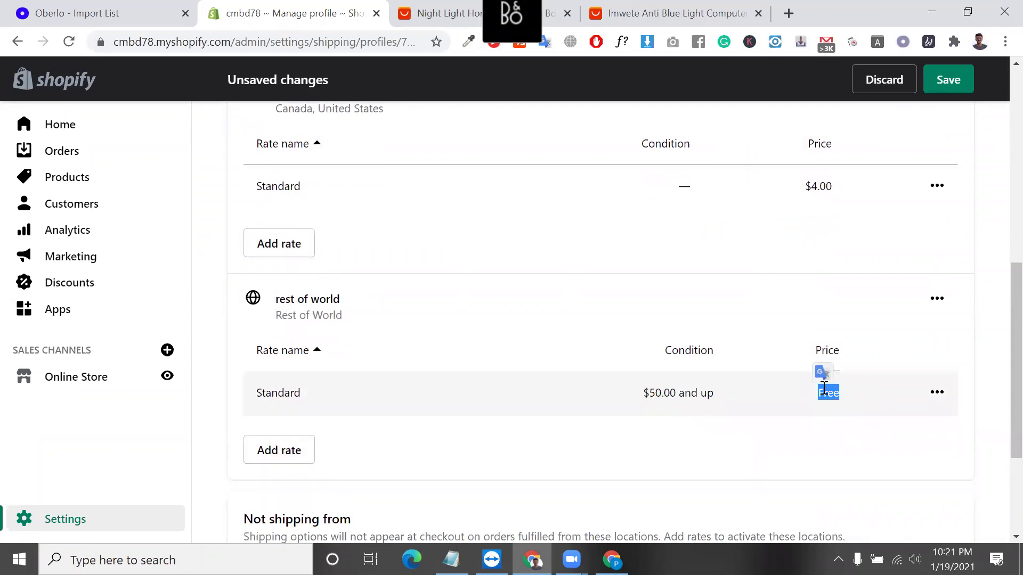
{"action": "left_click", "coordinate": [955, 80]}
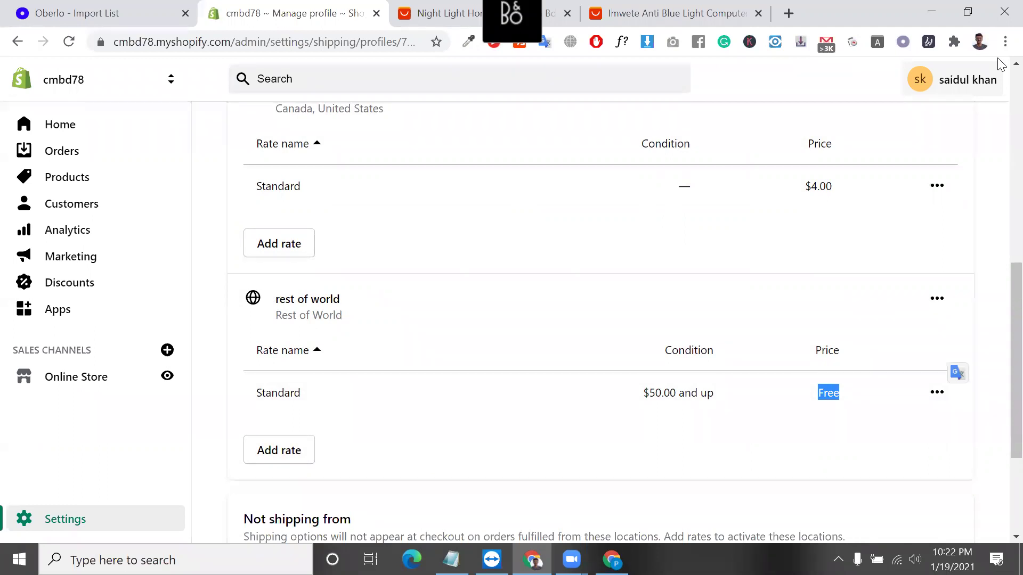
{"action": "left_click", "coordinate": [645, 17]}
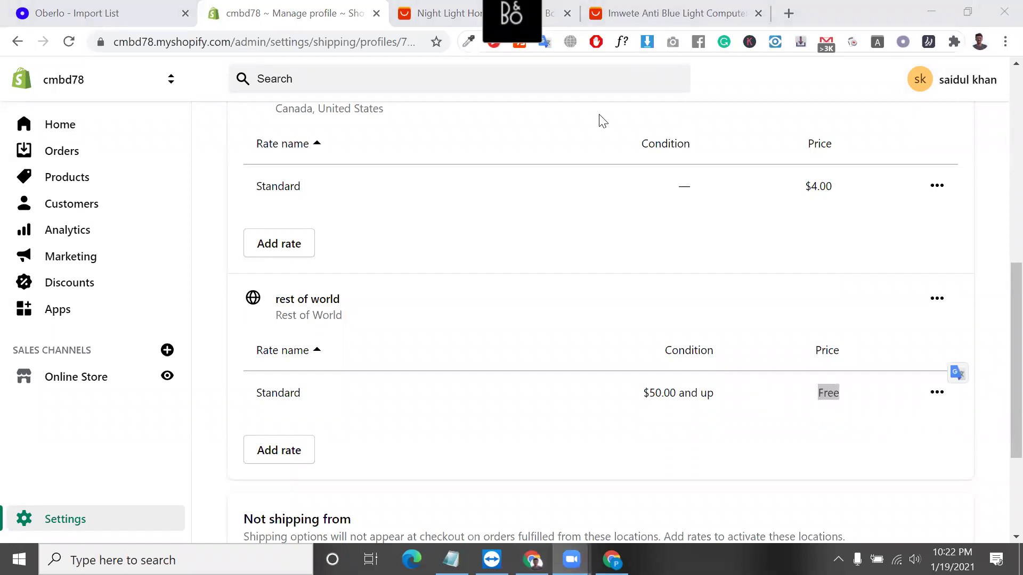
Return to Shipping and delivery and reopen the General profile, which no longer lists the glasses.
{"action": "scroll", "coordinate": [399, 358], "scroll_direction": "down", "scroll_amount": 3}
{"action": "scroll", "coordinate": [400, 357], "scroll_direction": "up", "scroll_amount": 10}
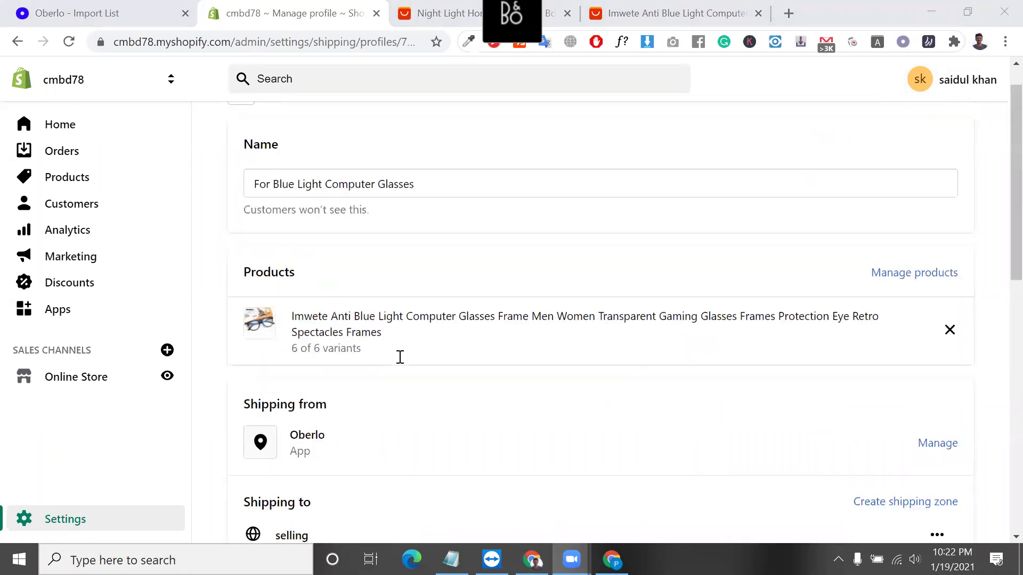
{"action": "left_click", "coordinate": [239, 139]}
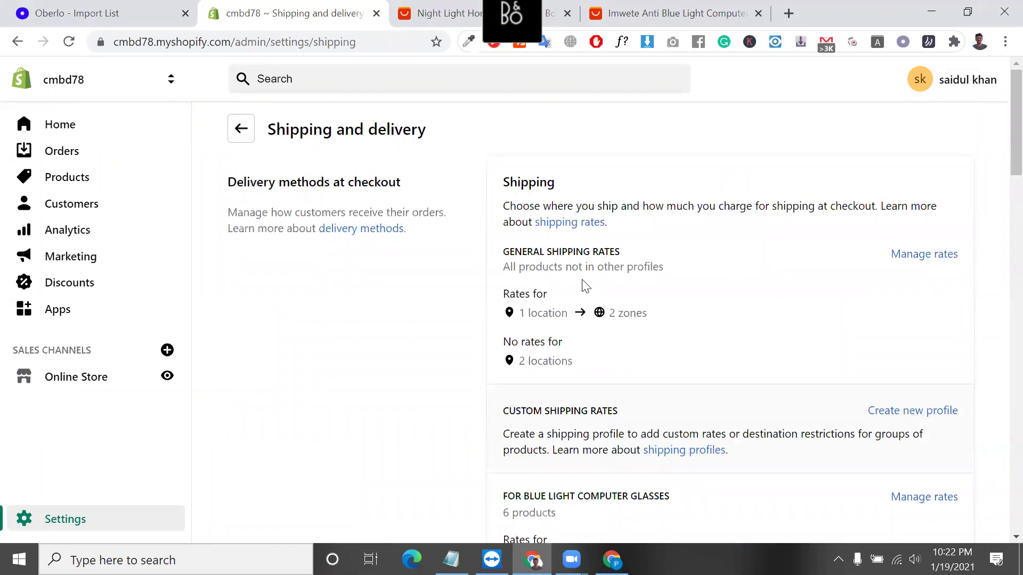
{"action": "scroll", "coordinate": [585, 286], "scroll_direction": "down", "scroll_amount": 1}
{"action": "triple_click", "coordinate": [585, 224]}
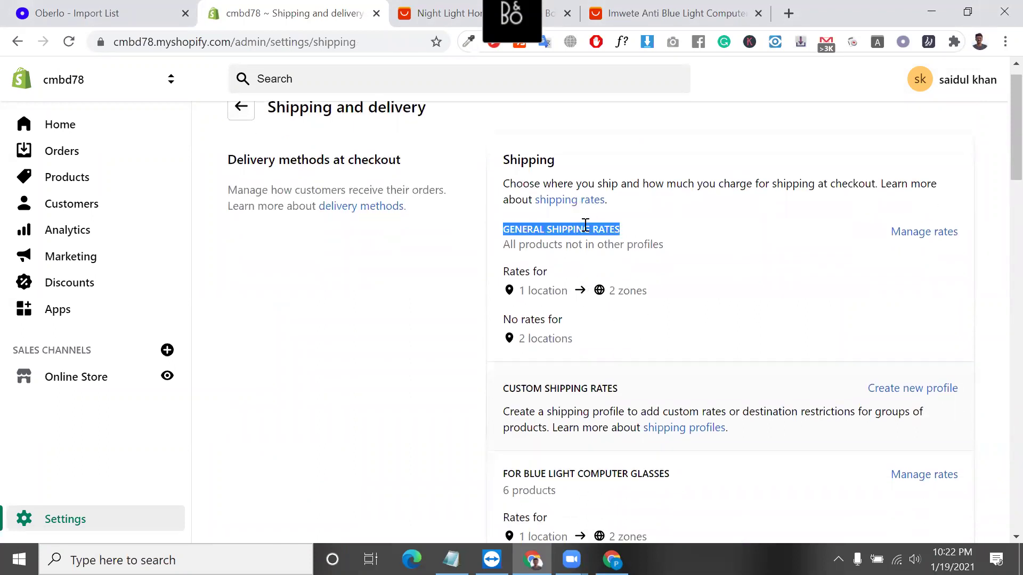
{"action": "left_click", "coordinate": [931, 233]}
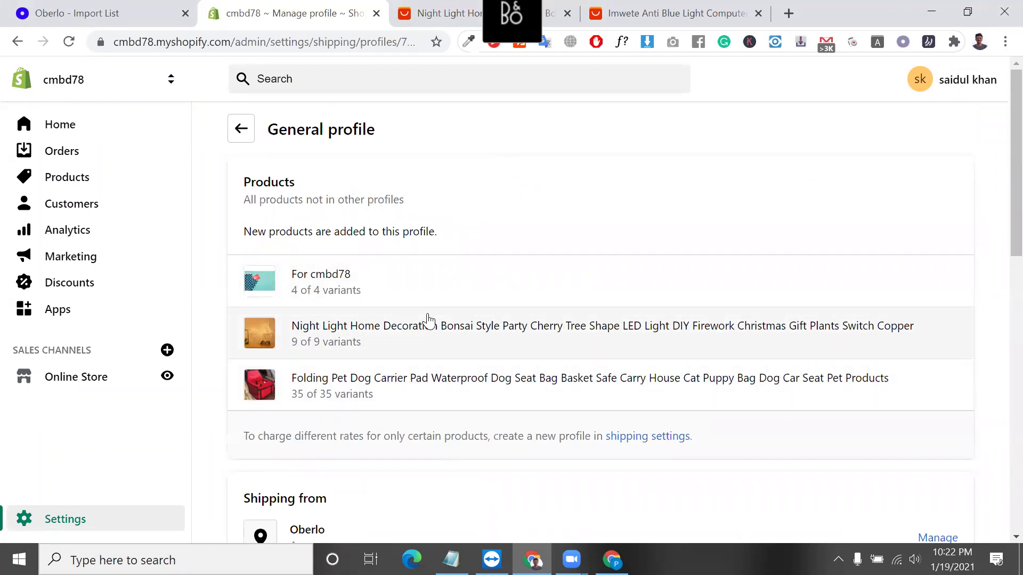
{"action": "left_click", "coordinate": [251, 138]}
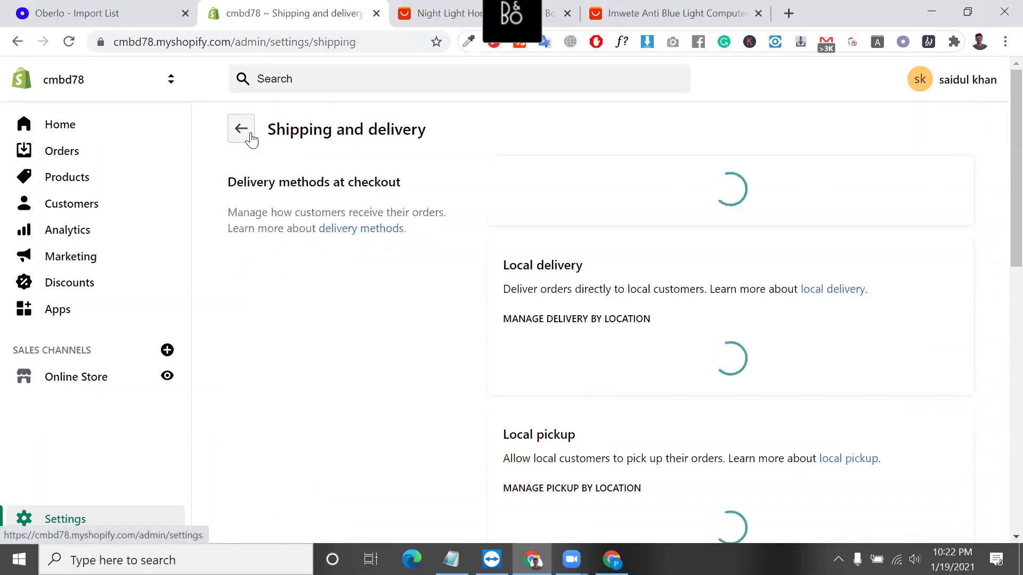
{"action": "scroll", "coordinate": [571, 392], "scroll_direction": "down", "scroll_amount": 2}
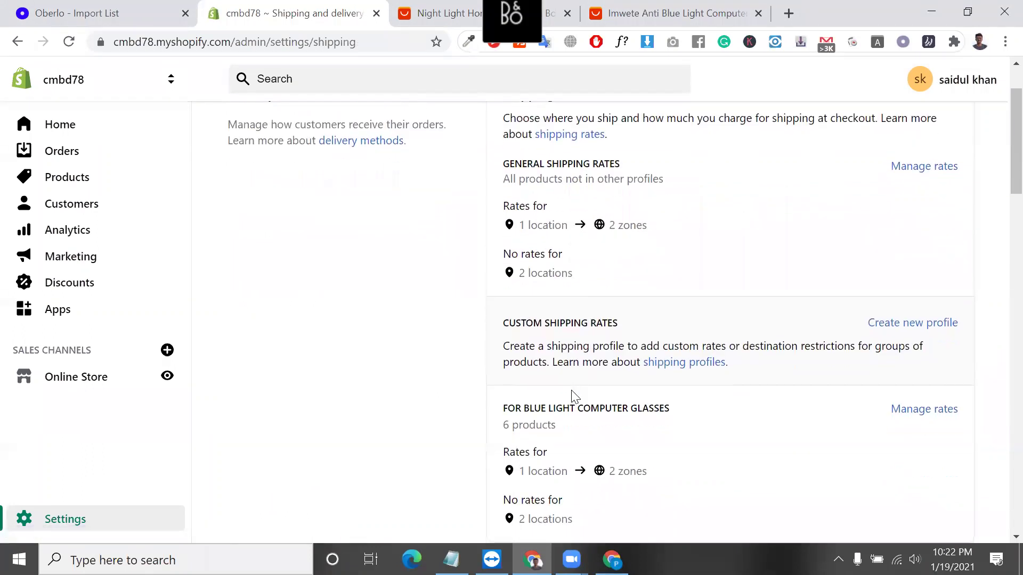
{"action": "triple_click", "coordinate": [526, 270]}
{"action": "scroll", "coordinate": [527, 270], "scroll_direction": "down", "scroll_amount": 2}
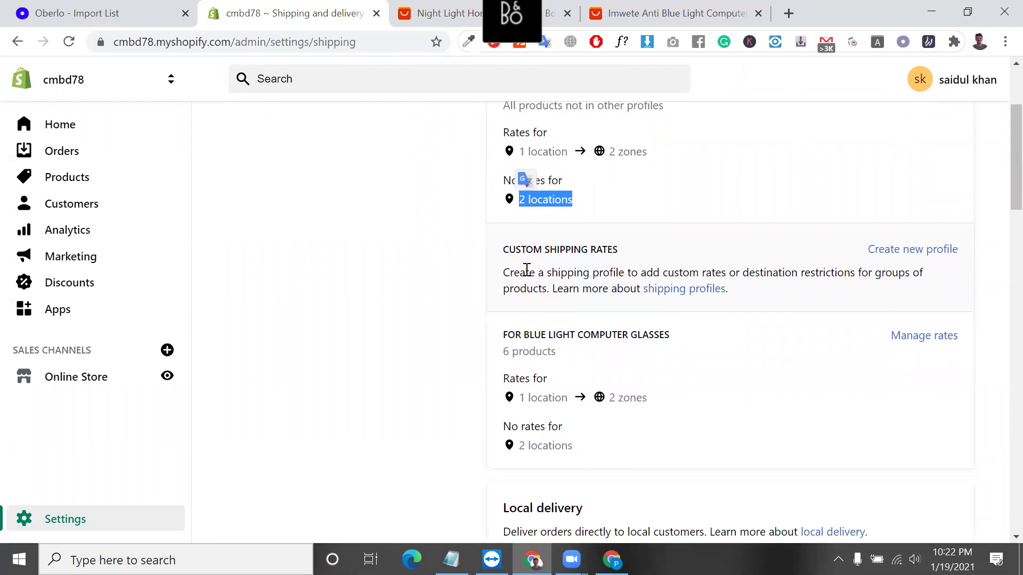
{"action": "triple_click", "coordinate": [609, 334]}
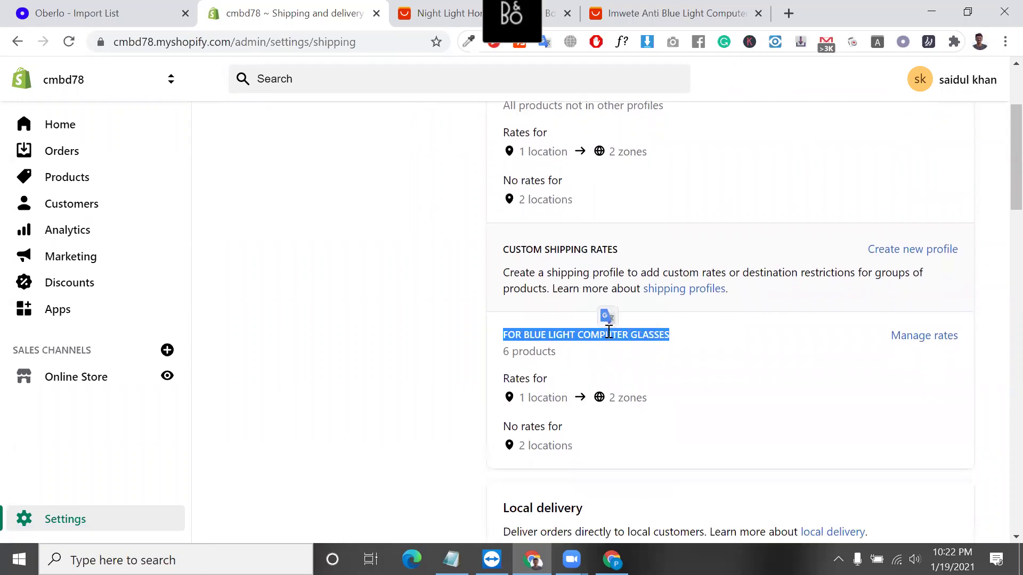
{"action": "scroll", "coordinate": [607, 331], "scroll_direction": "down", "scroll_amount": 3}
{"action": "scroll", "coordinate": [611, 337], "scroll_direction": "up", "scroll_amount": 2}
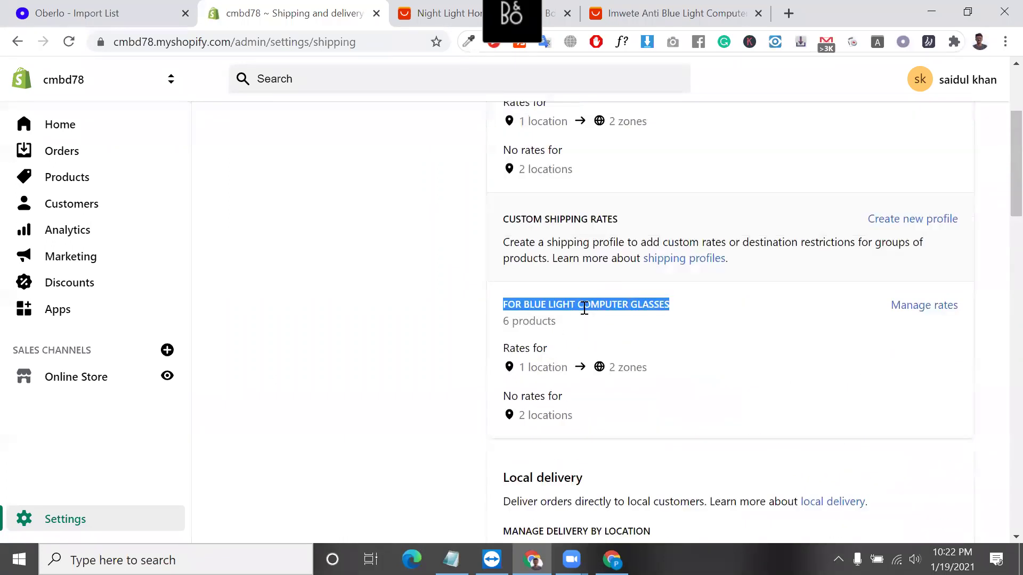
{"action": "scroll", "coordinate": [583, 306], "scroll_direction": "down", "scroll_amount": 5}
{"action": "scroll", "coordinate": [855, 176], "scroll_direction": "up", "scroll_amount": 2}
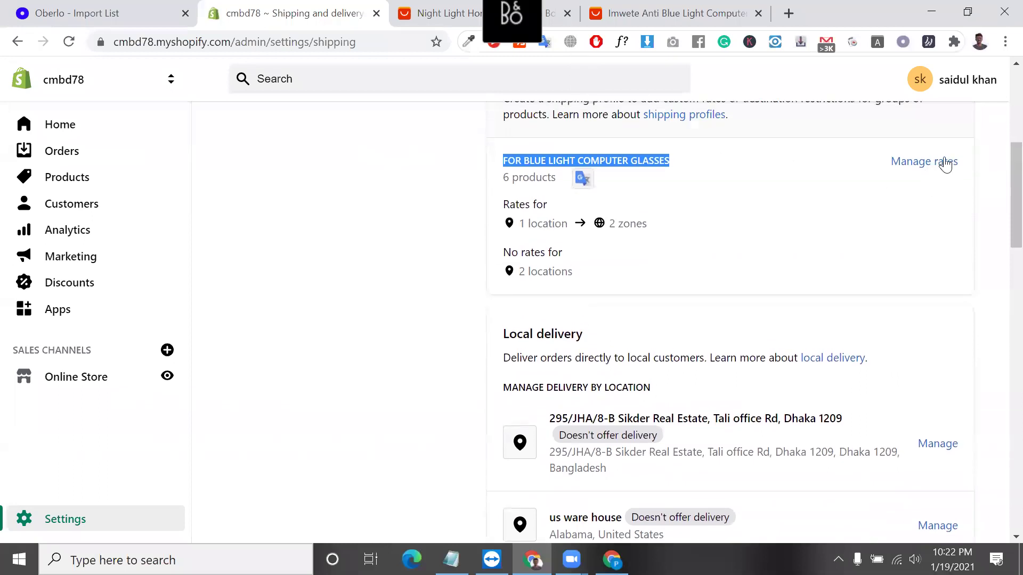
{"action": "scroll", "coordinate": [851, 157], "scroll_direction": "up", "scroll_amount": 1}
{"action": "scroll", "coordinate": [853, 157], "scroll_direction": "up", "scroll_amount": 2}
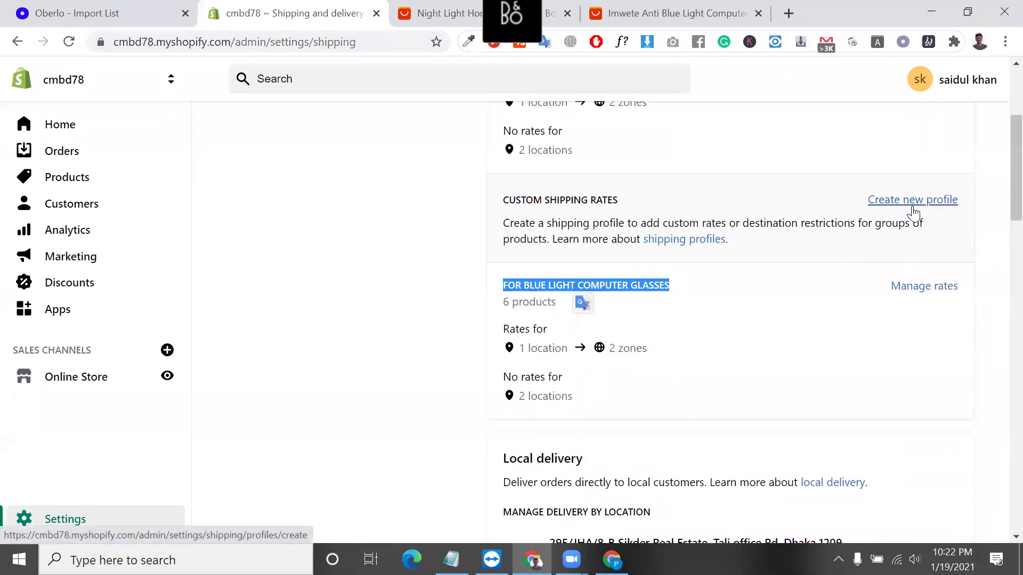
{"action": "scroll", "coordinate": [527, 413], "scroll_direction": "down", "scroll_amount": 2}
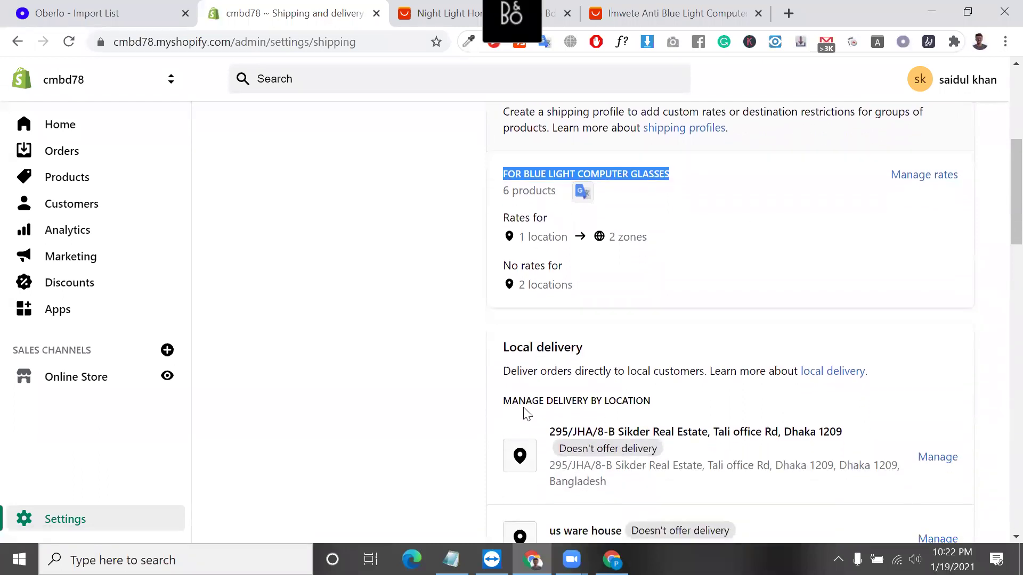
{"action": "left_click", "coordinate": [536, 341]}
{"action": "triple_click", "coordinate": [536, 341]}
{"action": "scroll", "coordinate": [536, 335], "scroll_direction": "down", "scroll_amount": 2}
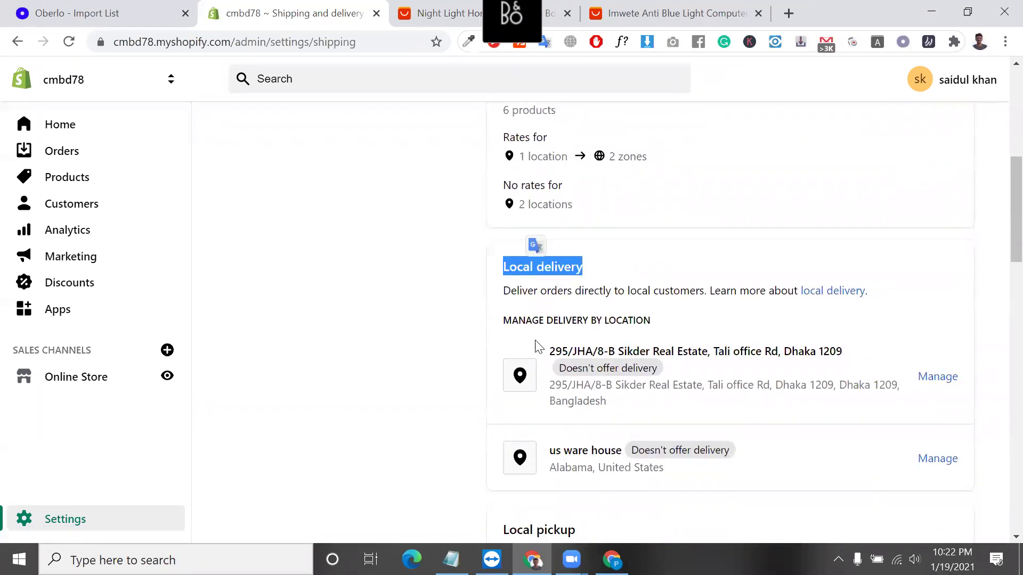
{"action": "triple_click", "coordinate": [620, 319]}
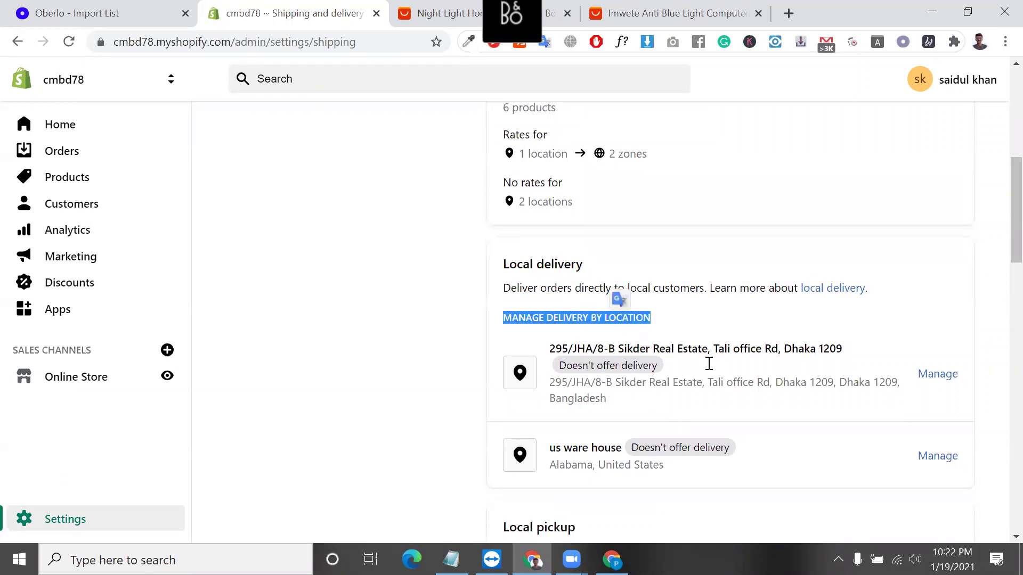
{"action": "left_click", "coordinate": [589, 449]}
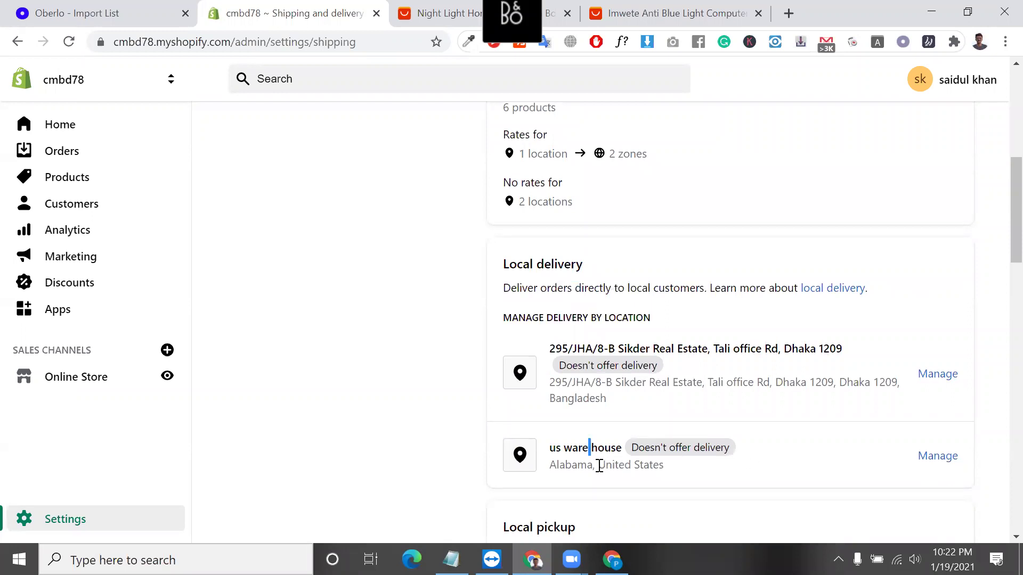
{"action": "double_click", "coordinate": [599, 466]}
{"action": "left_click_drag", "start_coordinate": [600, 465], "coordinate": [644, 397]}
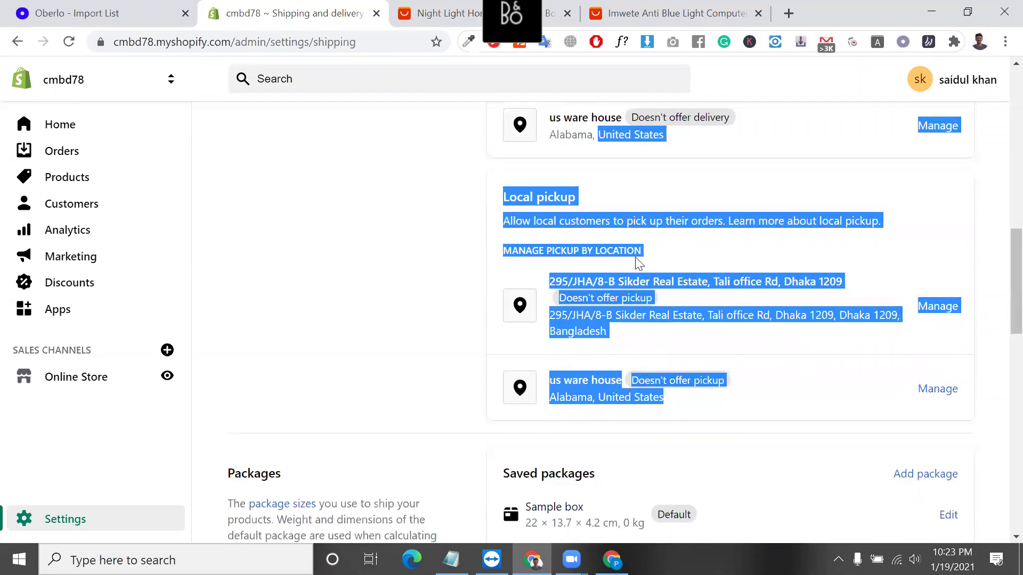
{"action": "double_click", "coordinate": [634, 134]}
{"action": "scroll", "coordinate": [634, 136], "scroll_direction": "up", "scroll_amount": 1}
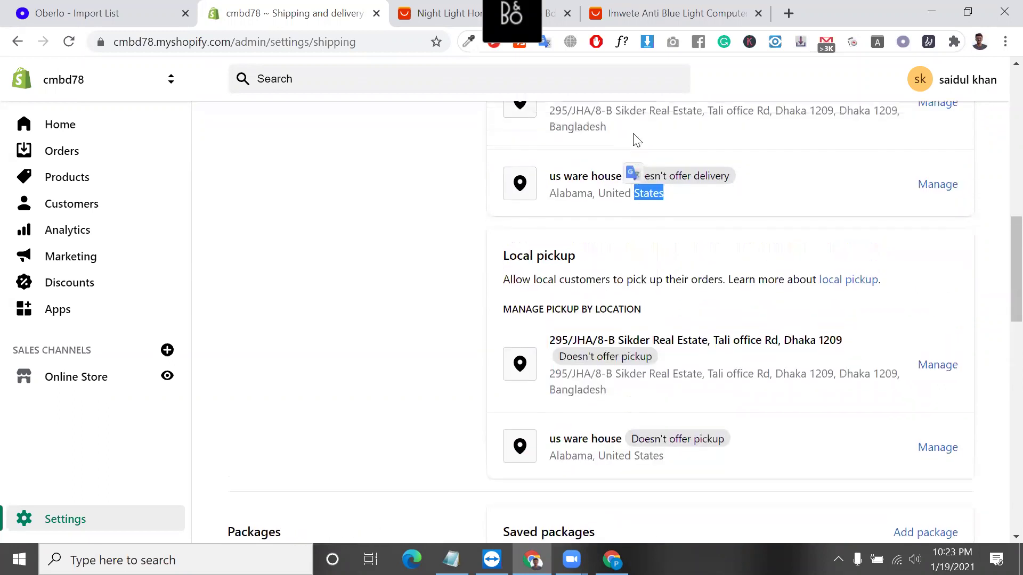
{"action": "triple_click", "coordinate": [692, 177]}
{"action": "scroll", "coordinate": [692, 179], "scroll_direction": "up", "scroll_amount": 2}
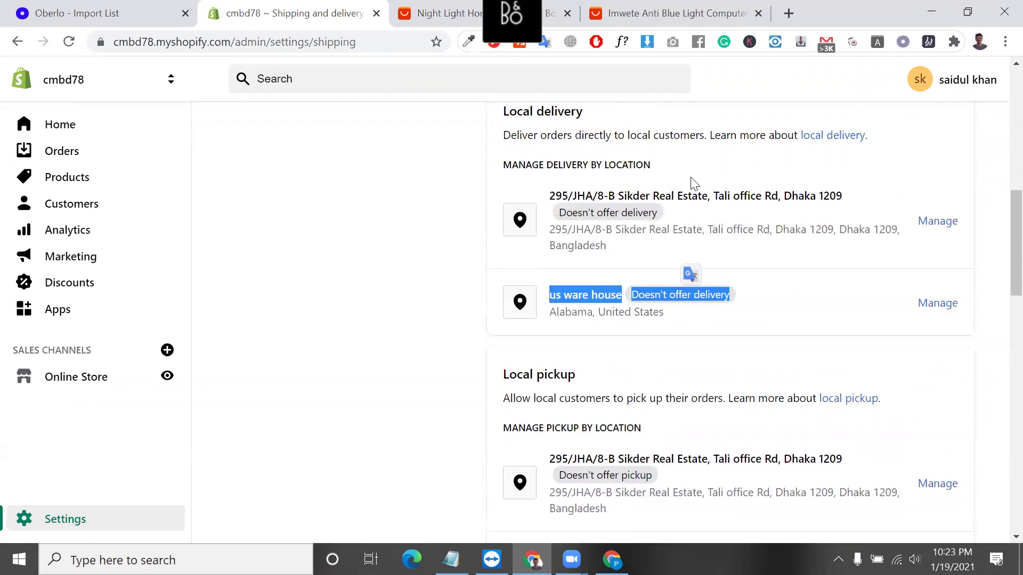
{"action": "triple_click", "coordinate": [624, 213]}
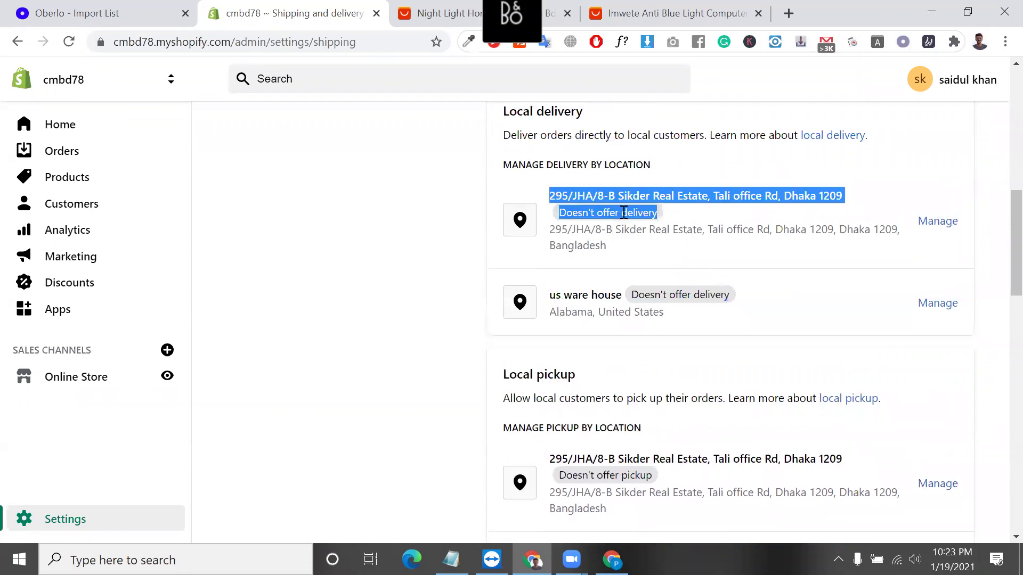
{"action": "triple_click", "coordinate": [624, 212]}
{"action": "triple_click", "coordinate": [624, 213]}
{"action": "double_click", "coordinate": [624, 212]}
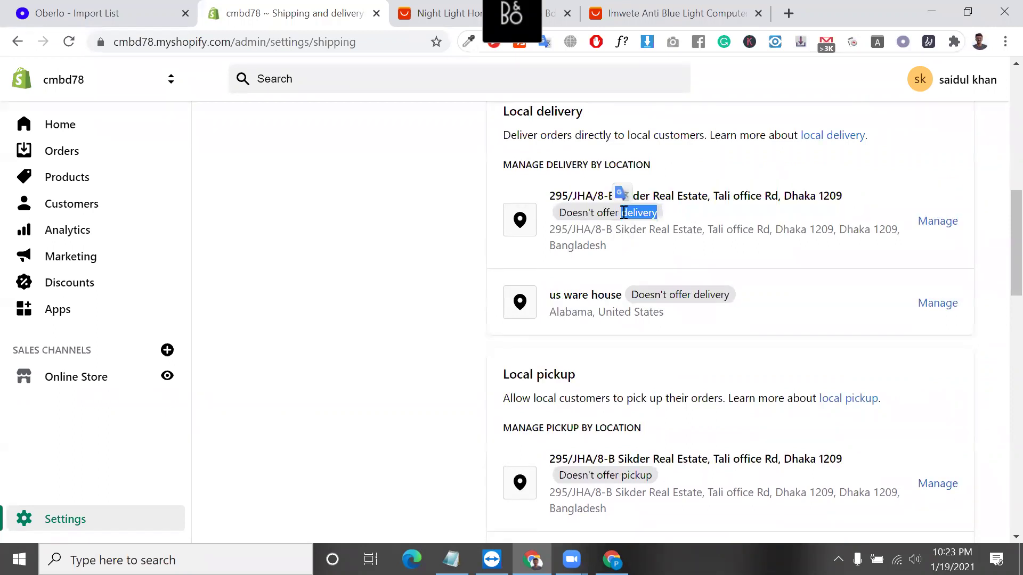
{"action": "double_click", "coordinate": [785, 195]}
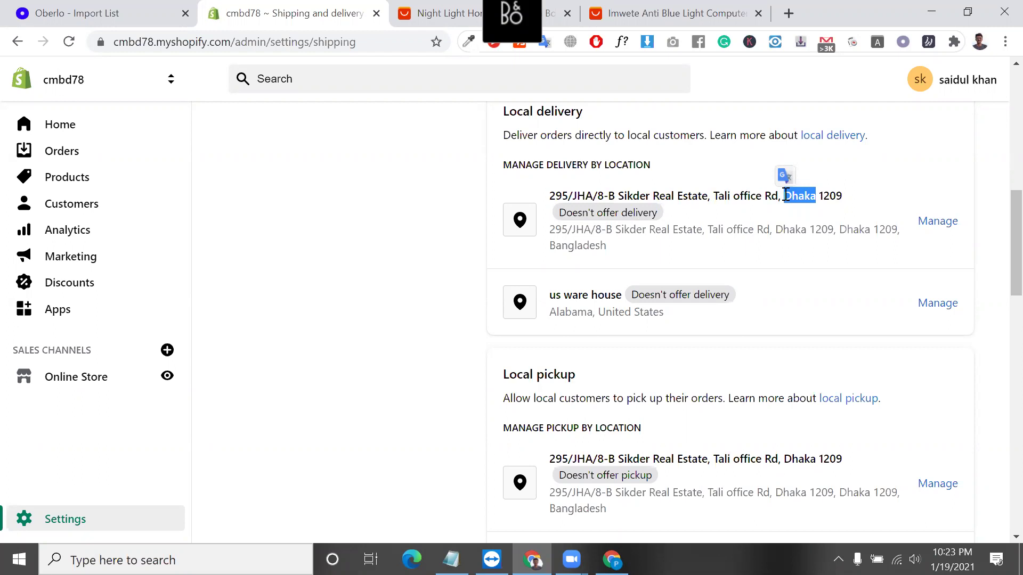
{"action": "scroll", "coordinate": [771, 285], "scroll_direction": "down", "scroll_amount": 2}
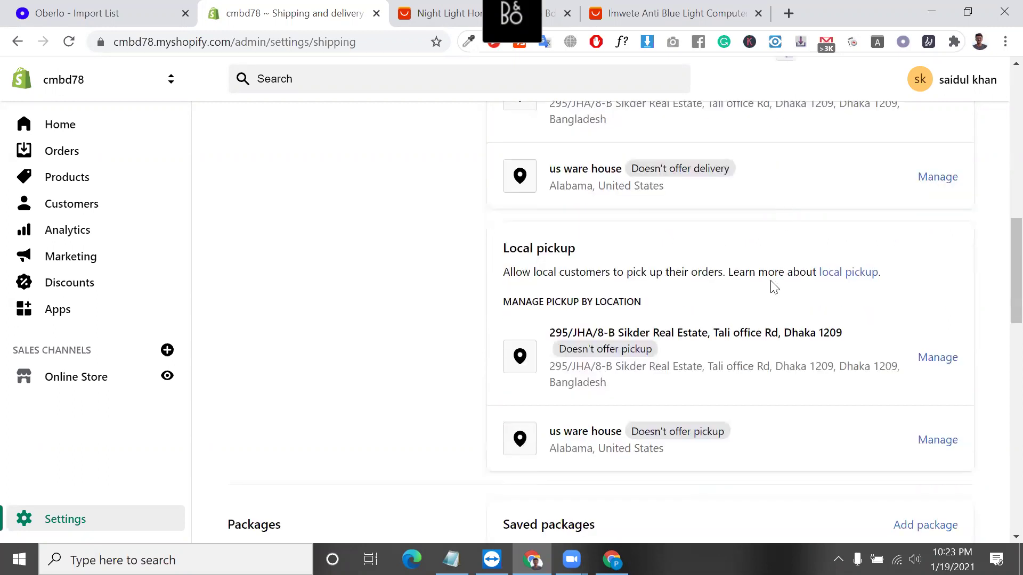
{"action": "scroll", "coordinate": [608, 382], "scroll_direction": "down", "scroll_amount": 2}
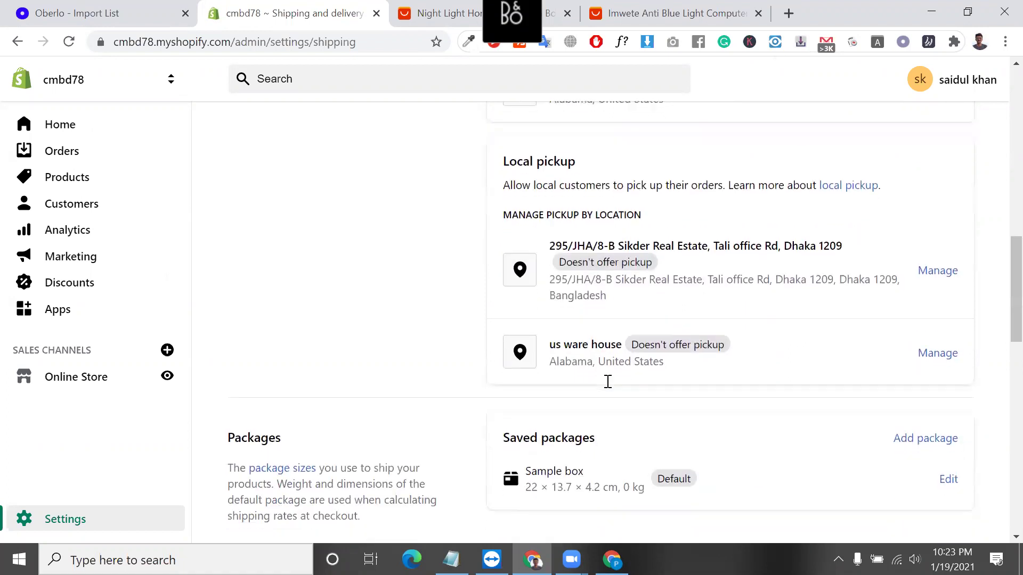
{"action": "scroll", "coordinate": [589, 388], "scroll_direction": "up", "scroll_amount": 1}
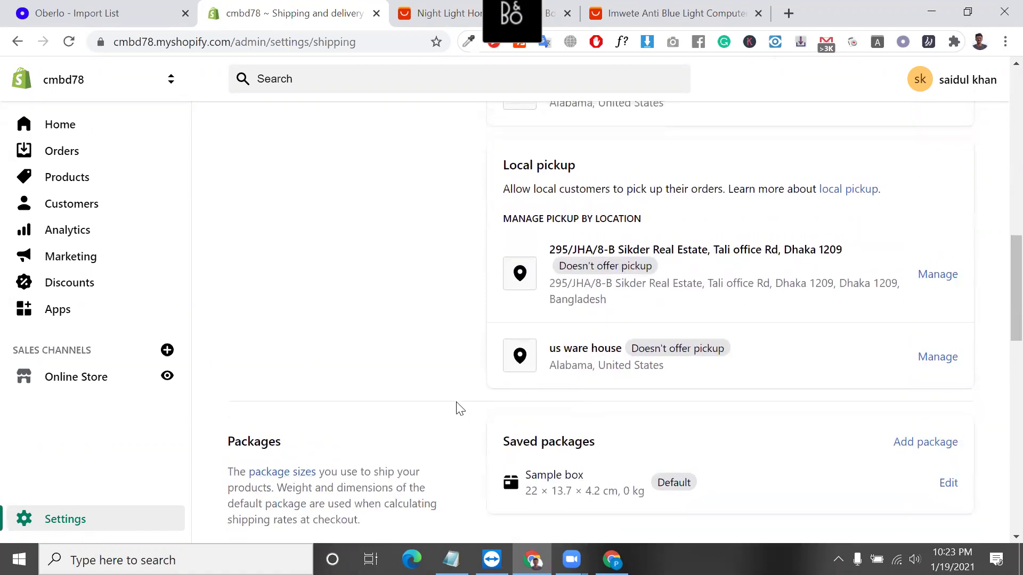
{"action": "scroll", "coordinate": [456, 409], "scroll_direction": "down", "scroll_amount": 2}
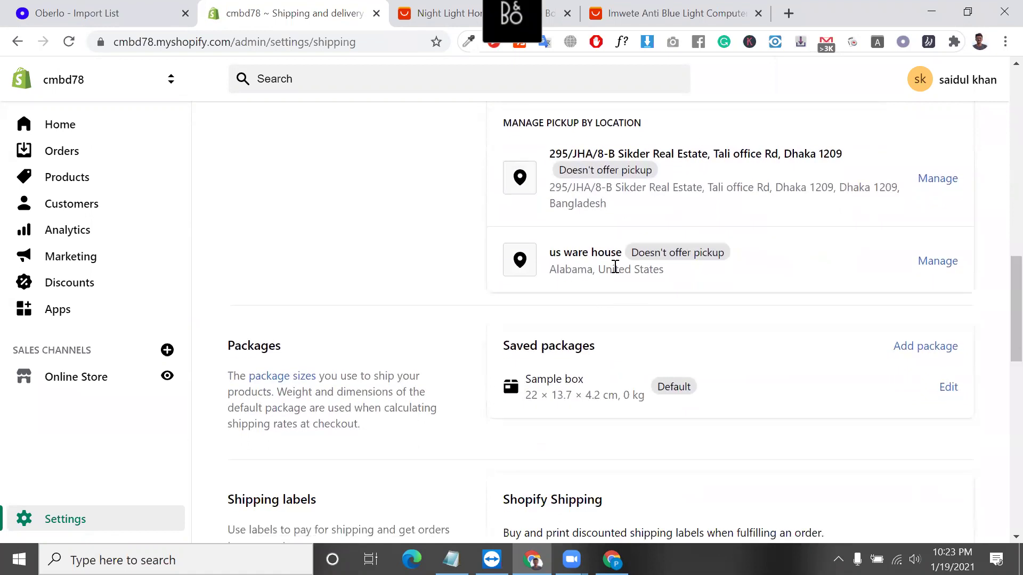
{"action": "scroll", "coordinate": [613, 267], "scroll_direction": "down", "scroll_amount": 1}
{"action": "scroll", "coordinate": [582, 257], "scroll_direction": "up", "scroll_amount": 2}
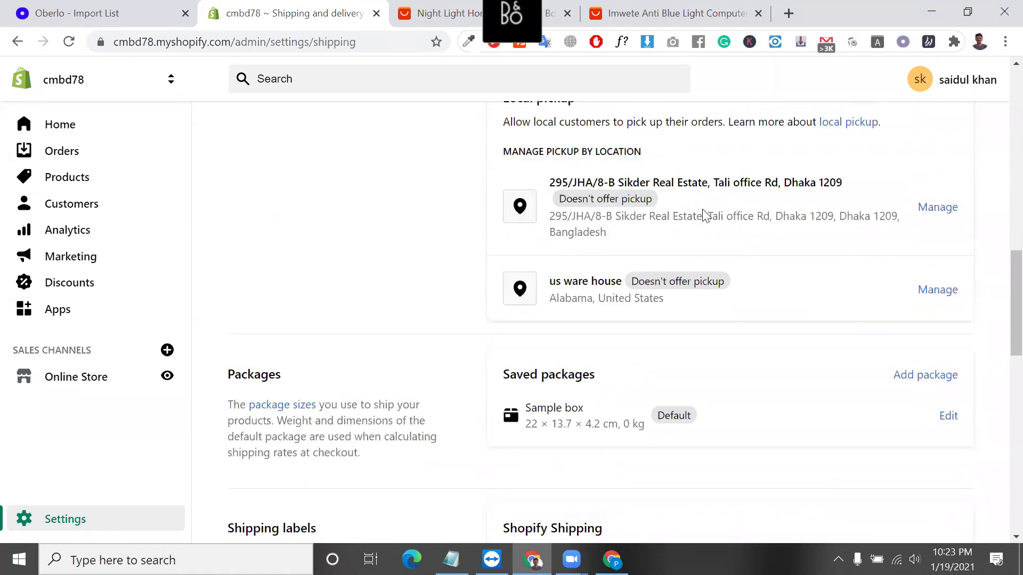
{"action": "scroll", "coordinate": [713, 255], "scroll_direction": "down", "scroll_amount": 2}
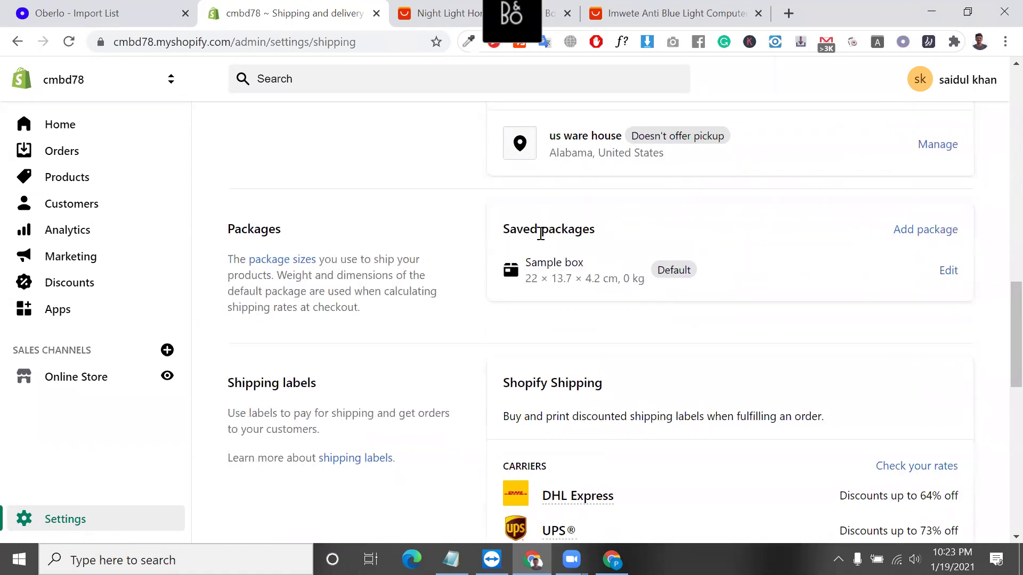
{"action": "triple_click", "coordinate": [536, 229]}
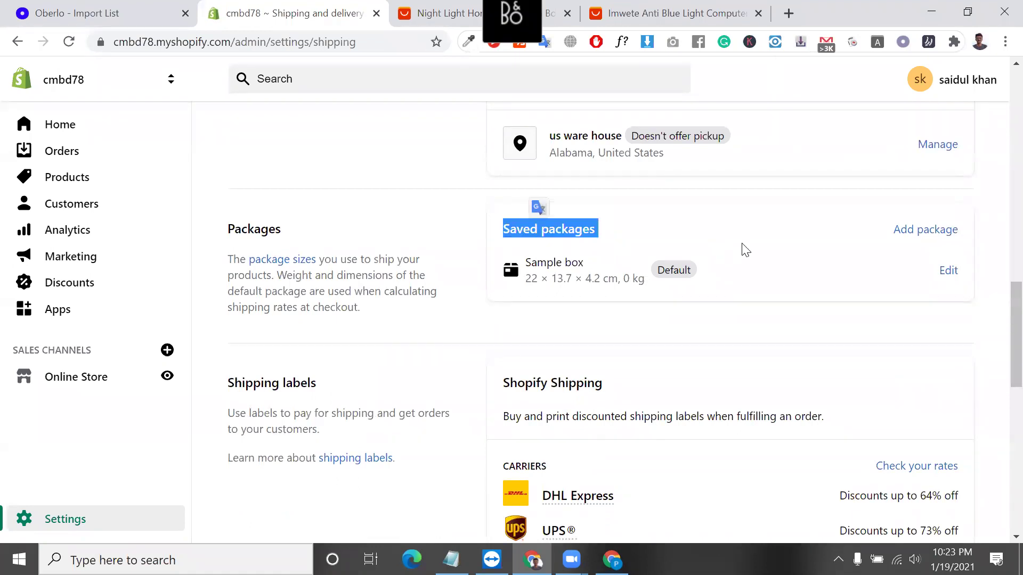
Start a new saved package, preview Carrier packaging, then return to the Custom box option.
{"action": "left_click", "coordinate": [936, 237]}
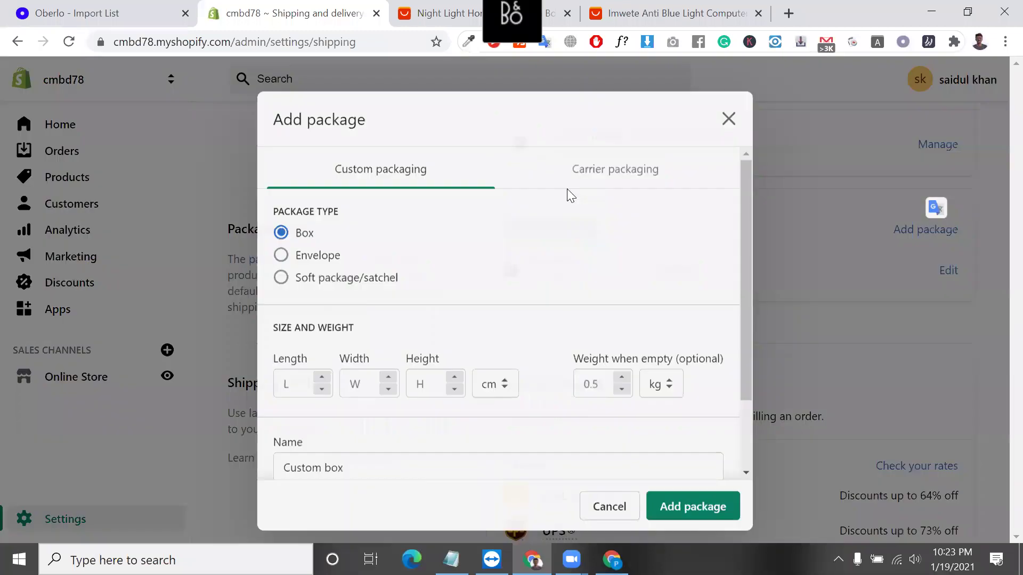
{"action": "left_click", "coordinate": [614, 159]}
{"action": "left_click", "coordinate": [404, 175]}
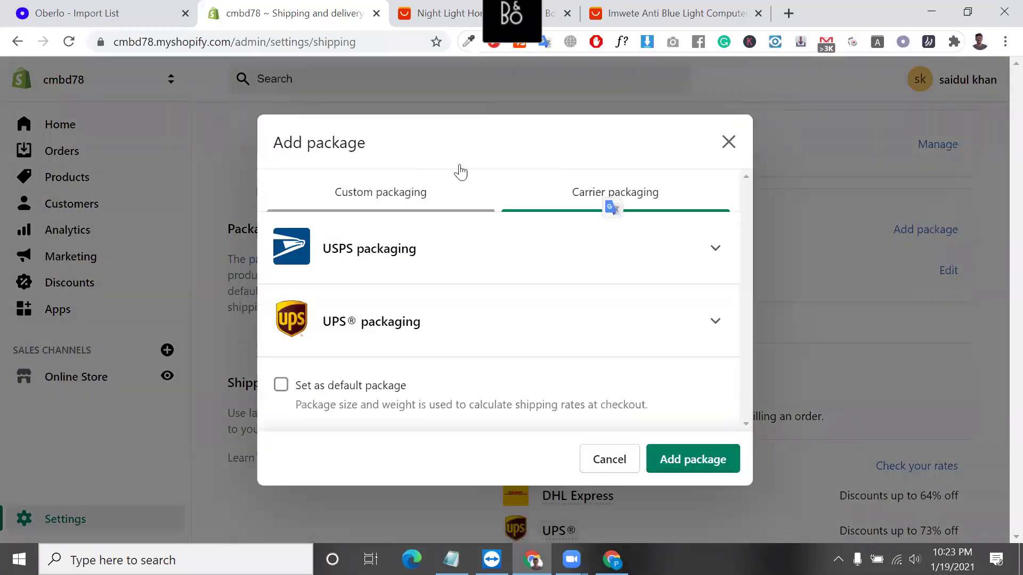
{"action": "left_click", "coordinate": [611, 153]}
{"action": "left_click", "coordinate": [410, 195]}
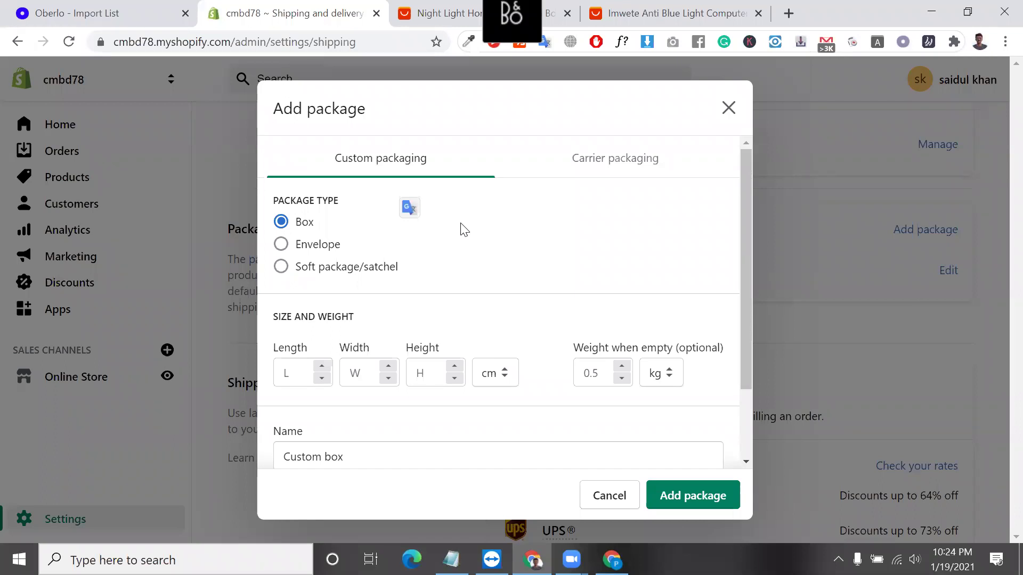
Try Soft package, set the package type back to Box, and select the empty weight field.
{"action": "left_click", "coordinate": [322, 278]}
{"action": "left_click", "coordinate": [281, 221]}
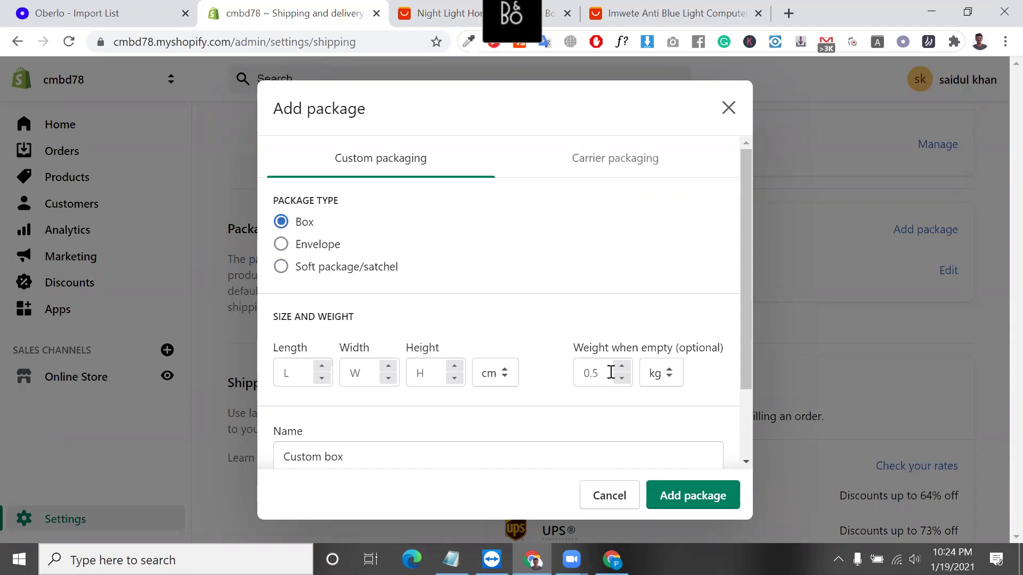
{"action": "left_click", "coordinate": [593, 371]}
{"action": "scroll", "coordinate": [457, 383], "scroll_direction": "down", "scroll_amount": 2}
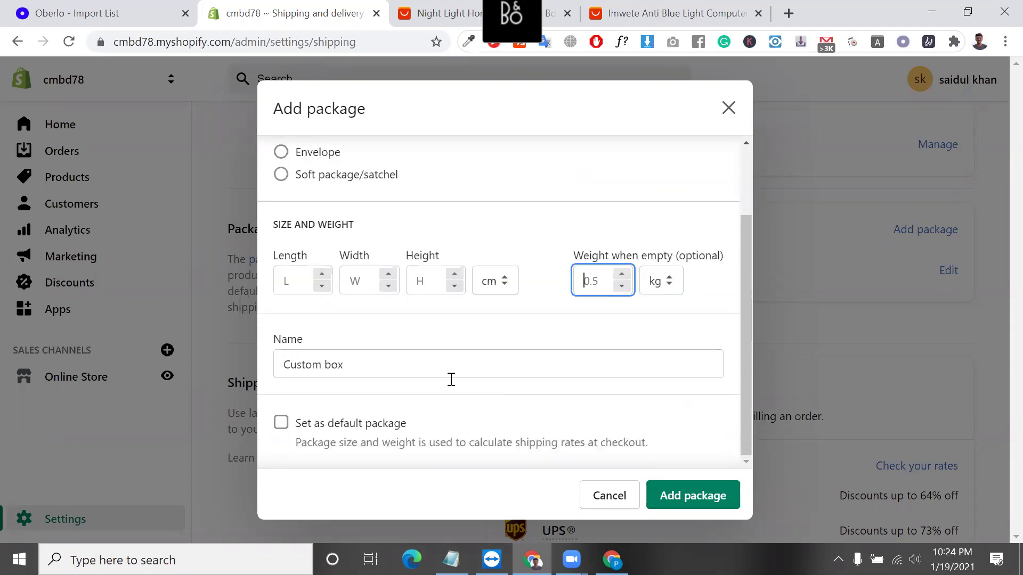
{"action": "scroll", "coordinate": [449, 379], "scroll_direction": "up", "scroll_amount": 2}
Under Carrier packaging, expand USPS boxes and pick Priority Mail Small Flat Rate Box.
{"action": "left_click", "coordinate": [591, 170]}
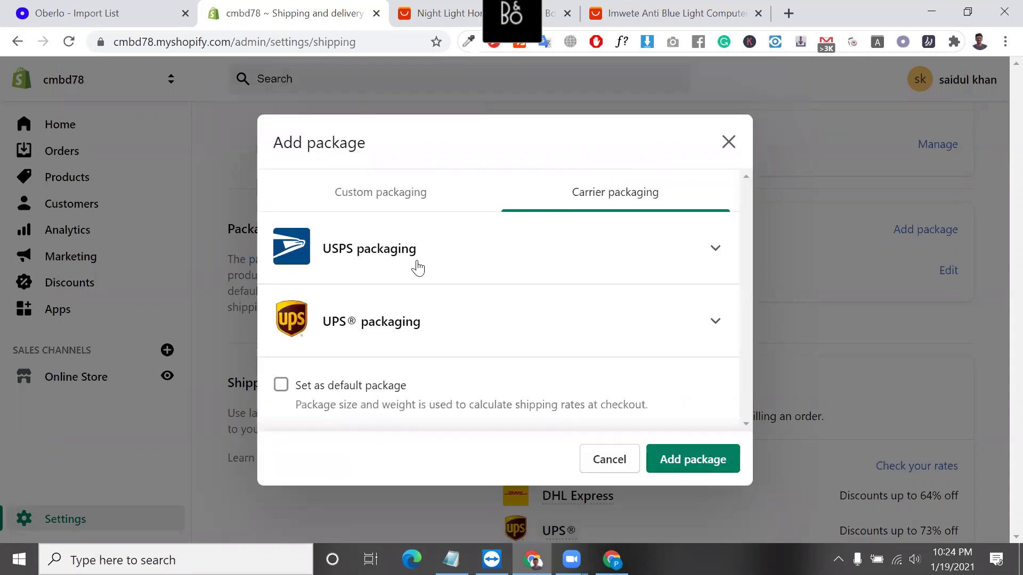
{"action": "left_click", "coordinate": [417, 268]}
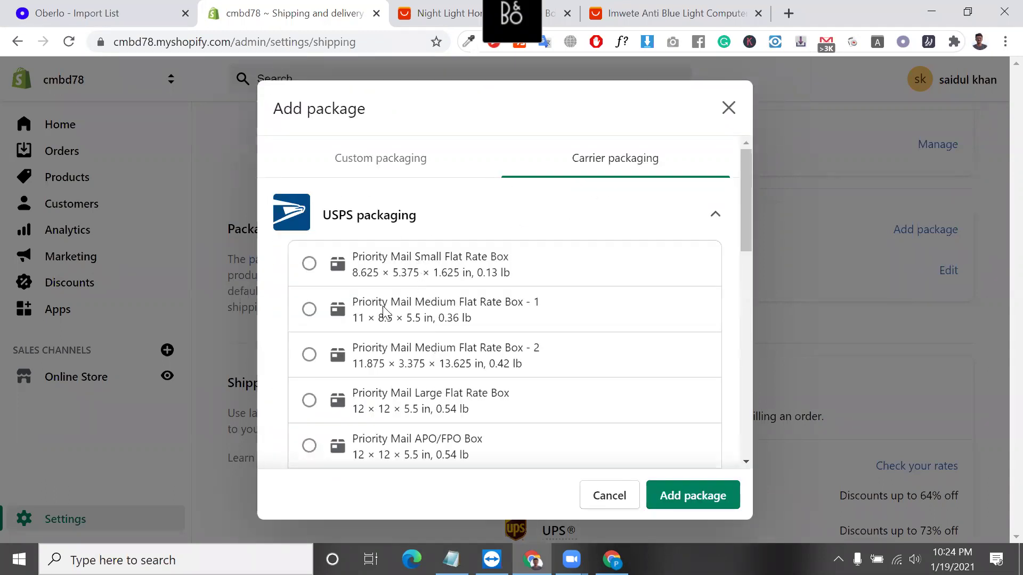
{"action": "left_click", "coordinate": [309, 264]}
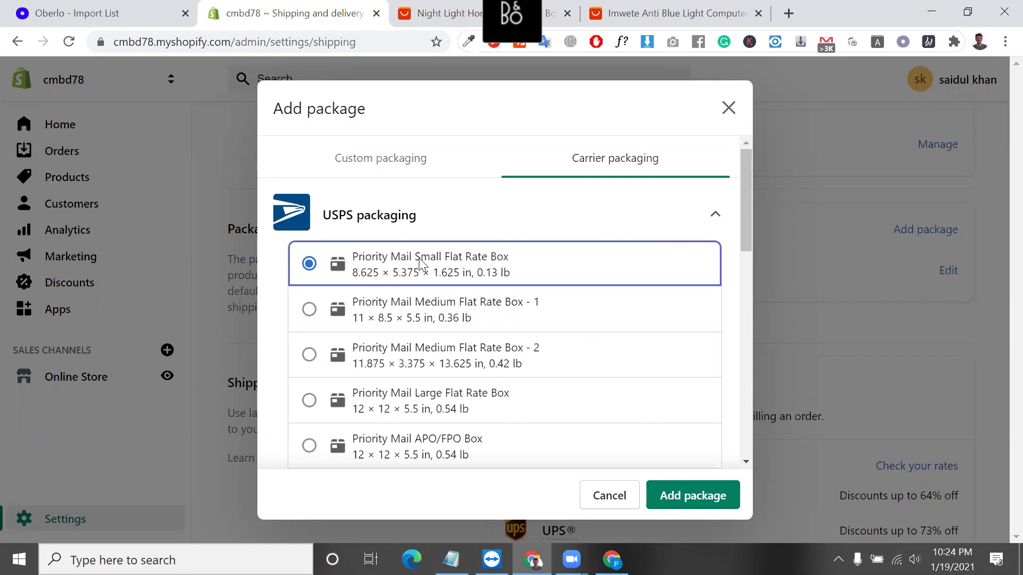
{"action": "scroll", "coordinate": [545, 368], "scroll_direction": "down", "scroll_amount": 8}
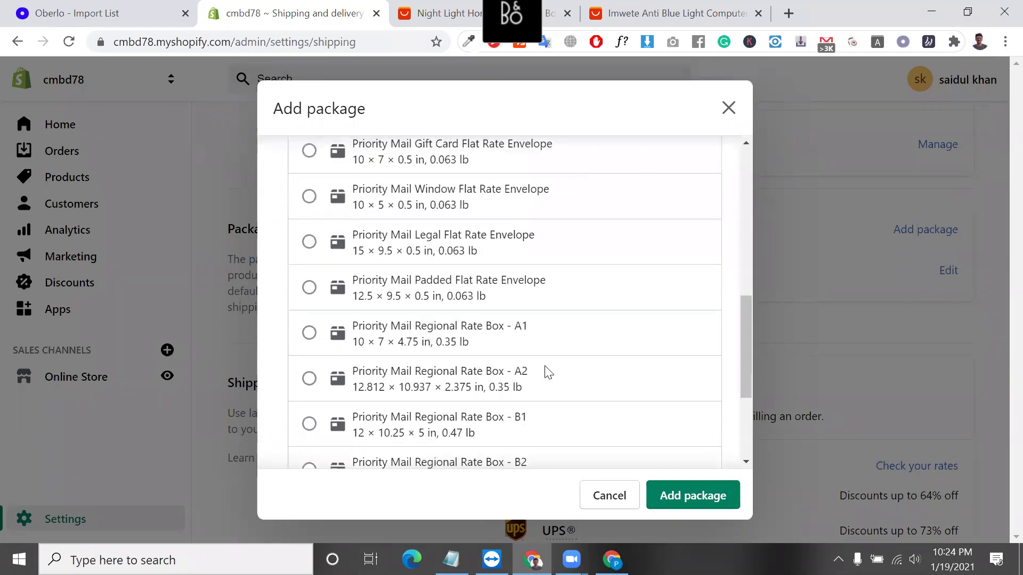
{"action": "scroll", "coordinate": [549, 372], "scroll_direction": "down", "scroll_amount": 4}
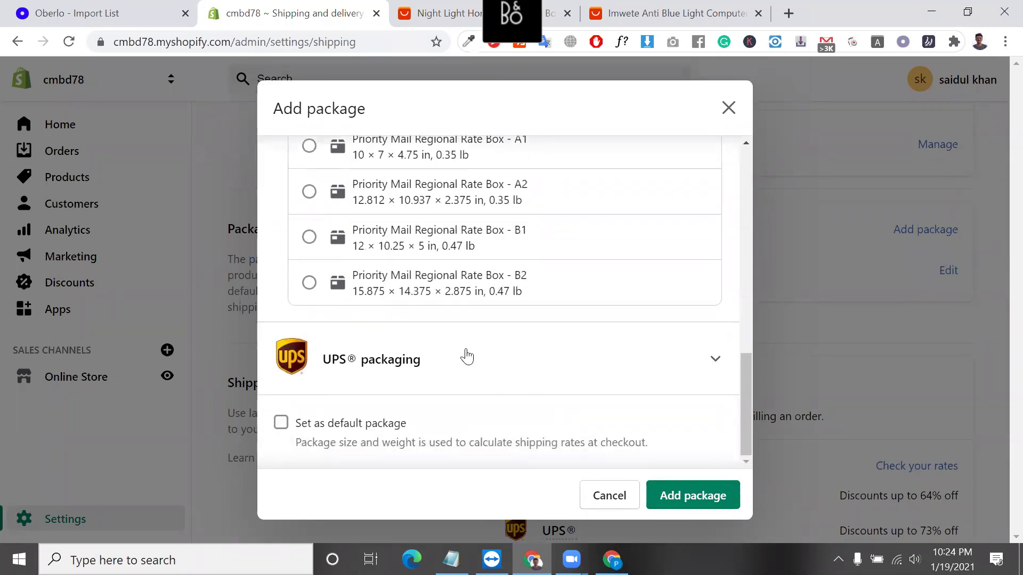
{"action": "scroll", "coordinate": [351, 357], "scroll_direction": "up", "scroll_amount": 10}
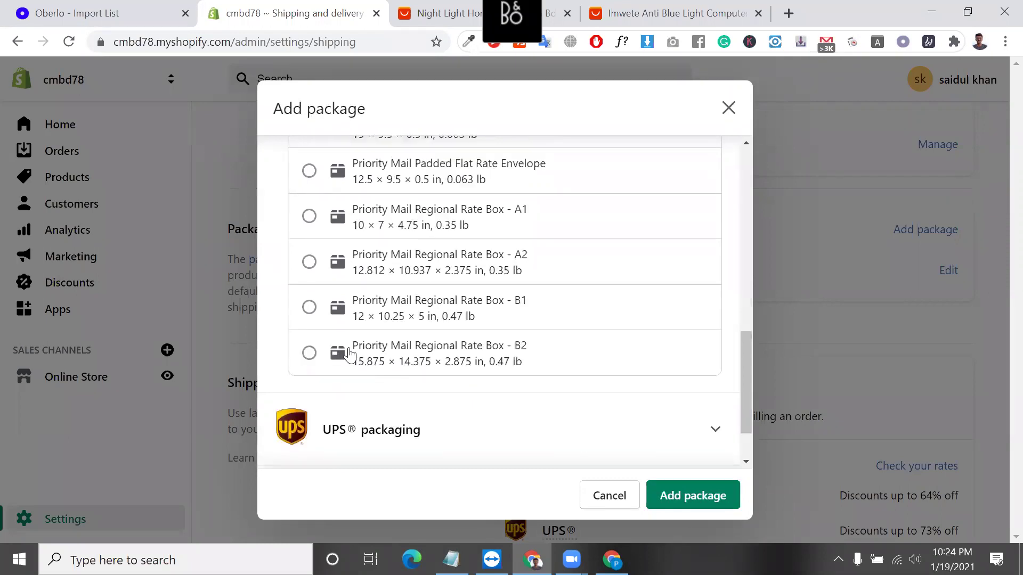
Choose Priority Mail Medium Flat Rate Box - 1 instead and add it as a package.
{"action": "left_click", "coordinate": [309, 311]}
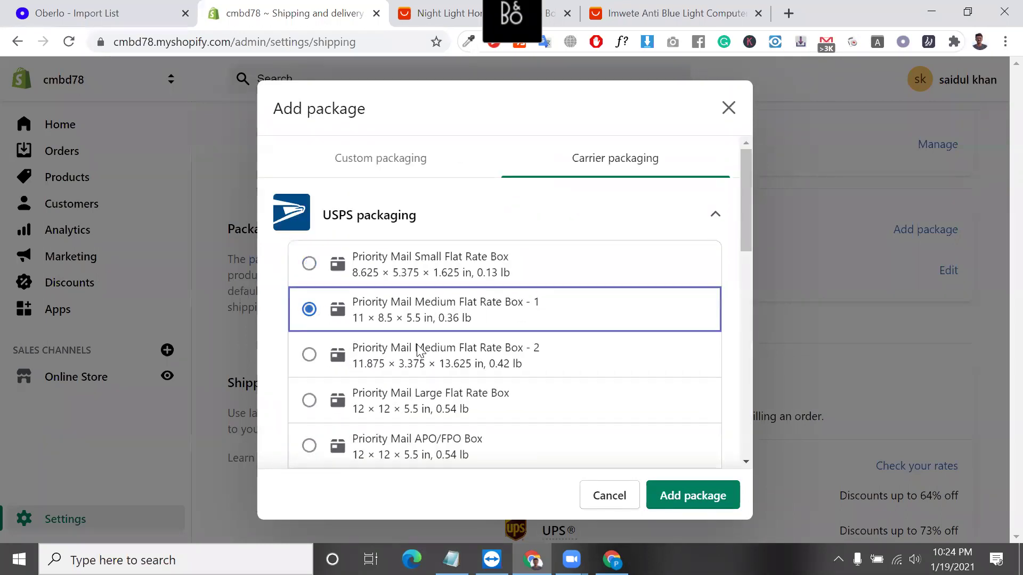
{"action": "scroll", "coordinate": [464, 299], "scroll_direction": "down", "scroll_amount": 5}
{"action": "scroll", "coordinate": [459, 297], "scroll_direction": "down", "scroll_amount": 3}
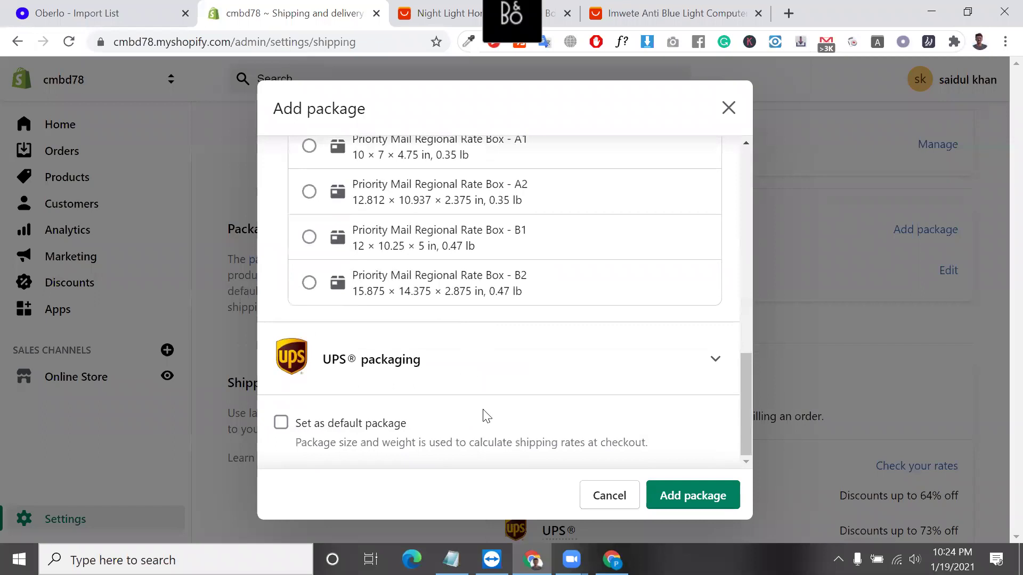
{"action": "left_click", "coordinate": [461, 361]}
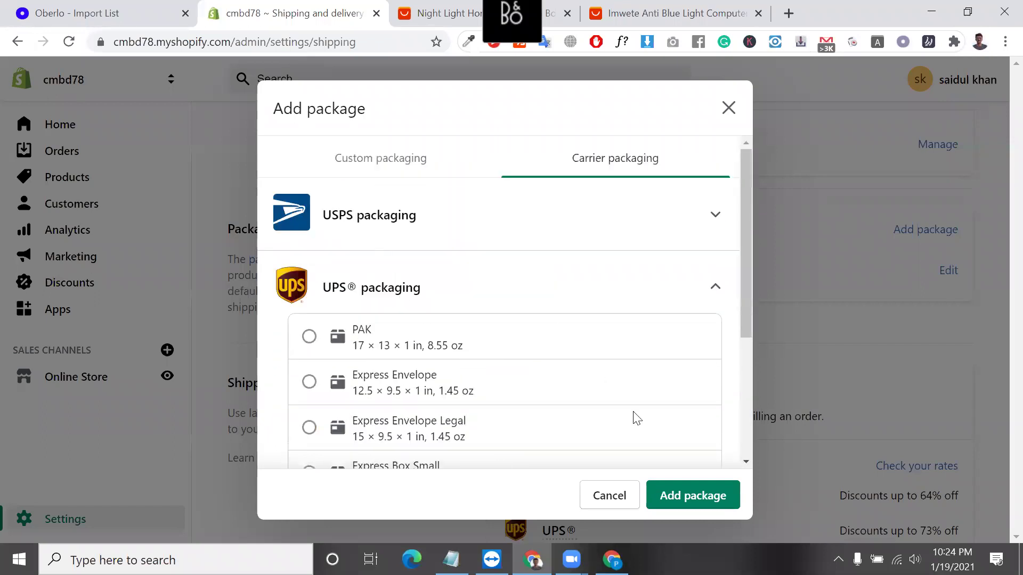
{"action": "left_click", "coordinate": [704, 495]}
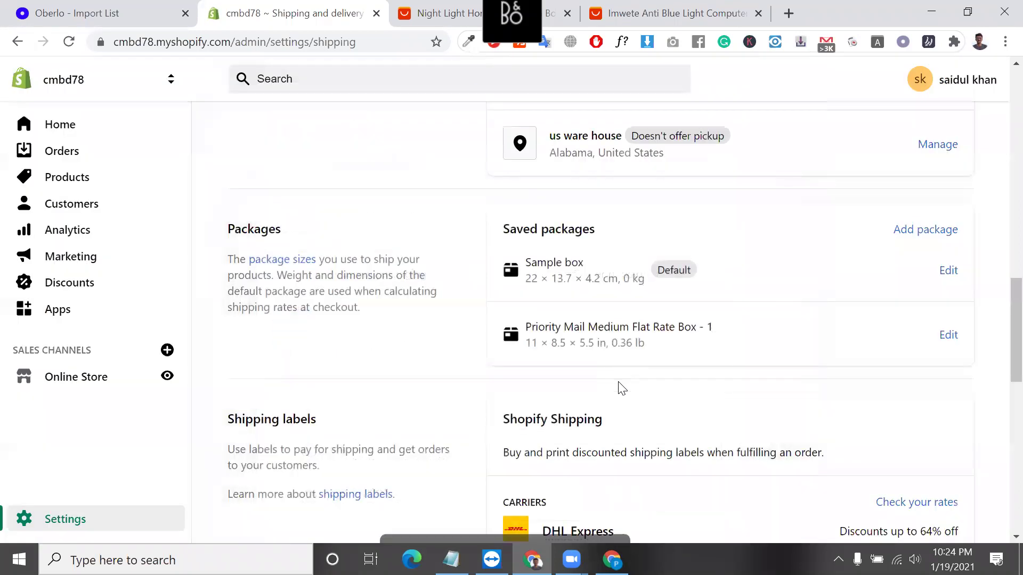
Edit the Sample box (22 × 13.7 × 4.2 cm), rename it 'glass box', and save.
{"action": "left_click", "coordinate": [948, 270]}
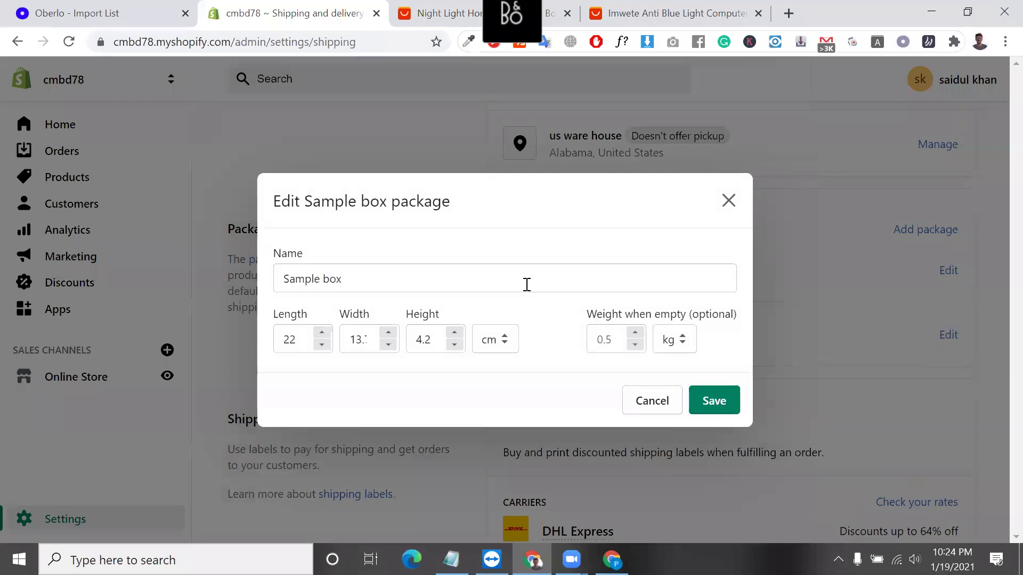
{"action": "triple_click", "coordinate": [526, 284]}
{"action": "triple_click", "coordinate": [527, 284]}
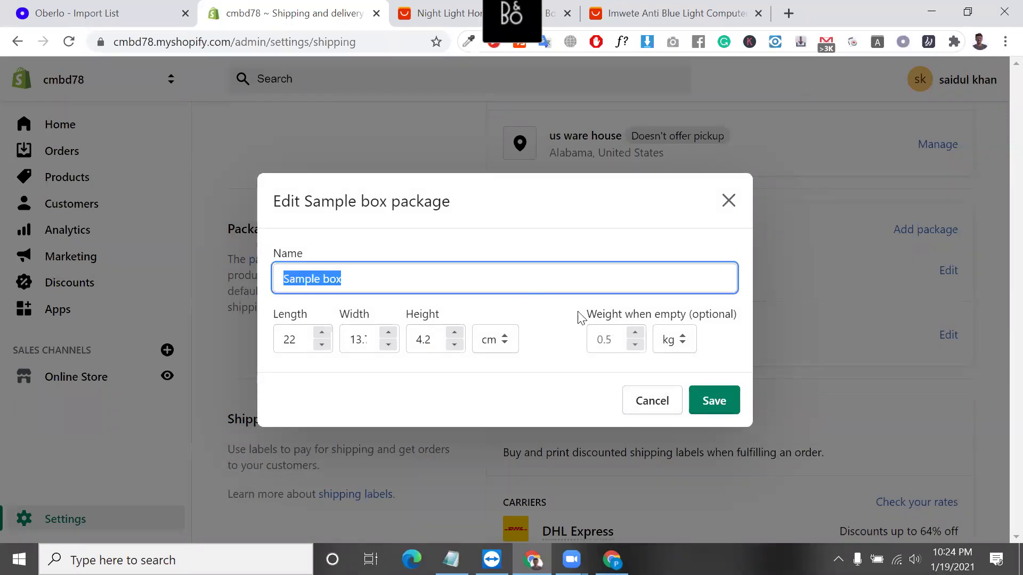
{"action": "left_click", "coordinate": [621, 338]}
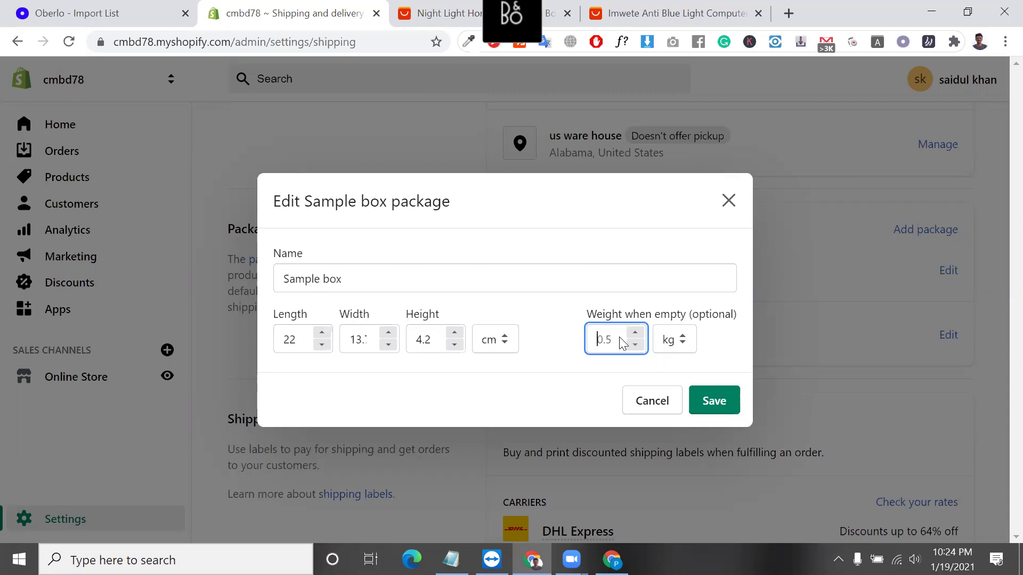
{"action": "triple_click", "coordinate": [446, 289]}
{"action": "key", "text": "BackSpace"}
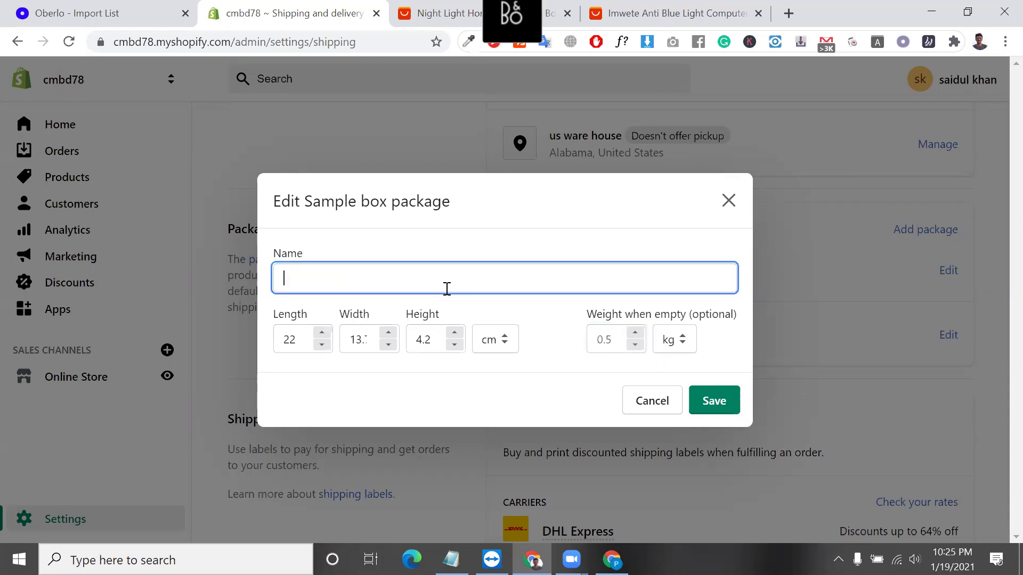
{"action": "type", "text": "glas"}
{"action": "key", "text": "BackSpace"}
{"action": "type", "text": "s box"}
{"action": "left_click", "coordinate": [704, 418]}
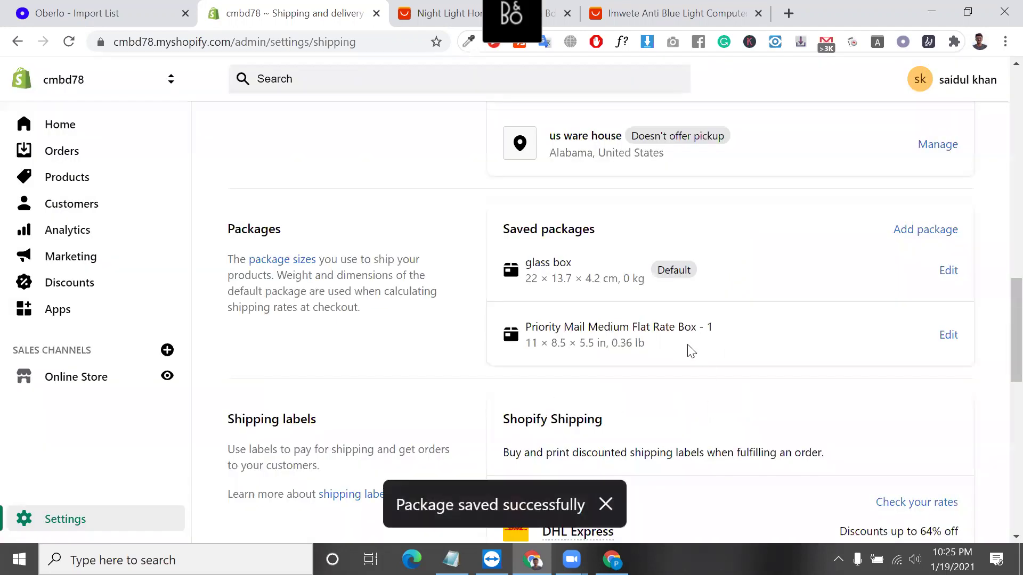
Highlight the 'us ware house' pickup location in the shipping settings.
{"action": "scroll", "coordinate": [687, 345], "scroll_direction": "up", "scroll_amount": 2}
{"action": "scroll", "coordinate": [687, 345], "scroll_direction": "down", "scroll_amount": 2}
{"action": "scroll", "coordinate": [687, 345], "scroll_direction": "up", "scroll_amount": 4}
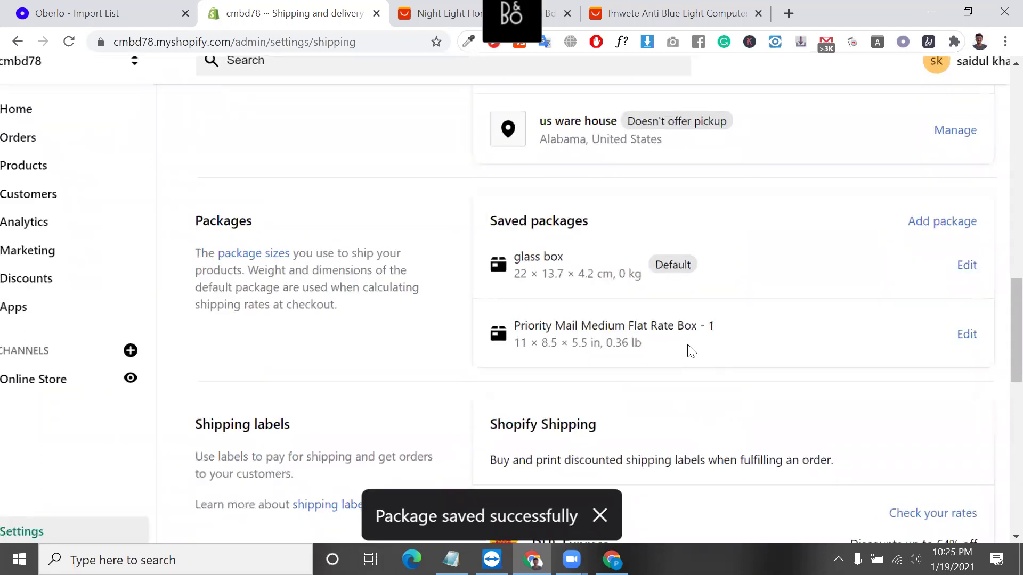
{"action": "scroll", "coordinate": [690, 352], "scroll_direction": "right", "scroll_amount": 2}
{"action": "scroll", "coordinate": [506, 266], "scroll_direction": "up", "scroll_amount": 5}
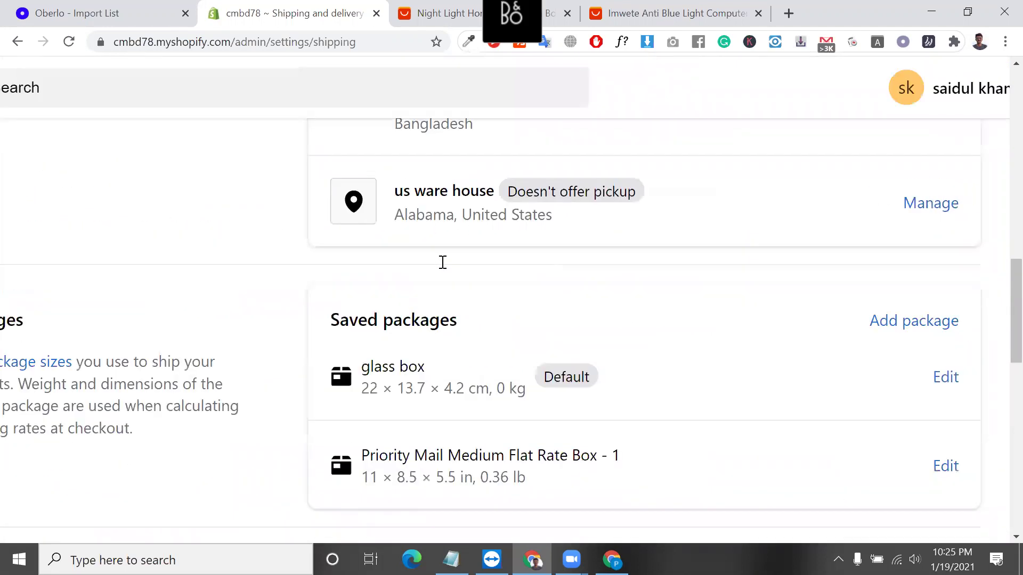
{"action": "triple_click", "coordinate": [429, 344]}
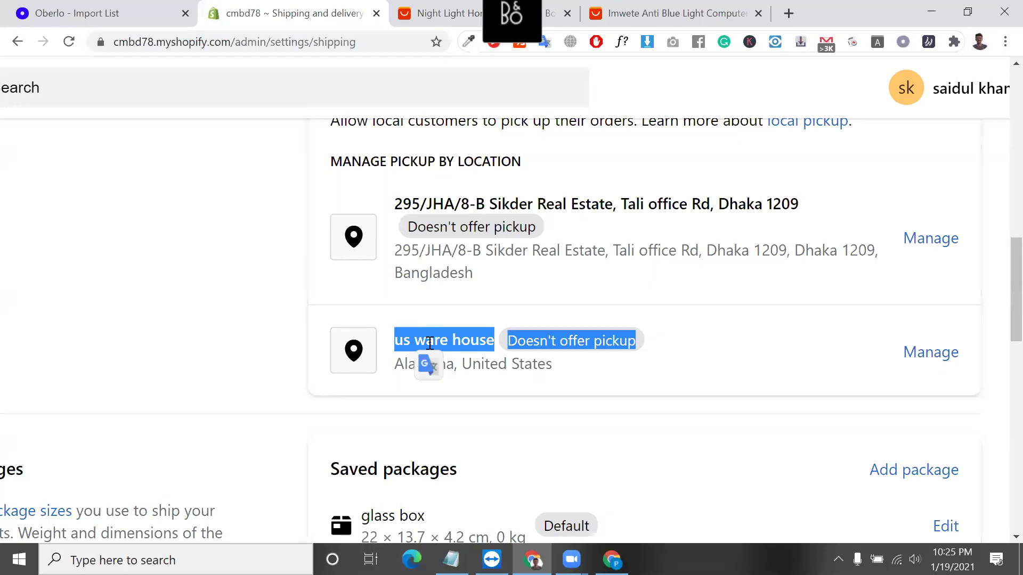
{"action": "scroll", "coordinate": [427, 363], "scroll_direction": "down", "scroll_amount": 3}
{"action": "scroll", "coordinate": [429, 343], "scroll_direction": "up", "scroll_amount": 4}
{"action": "scroll", "coordinate": [426, 347], "scroll_direction": "down", "scroll_amount": 1}
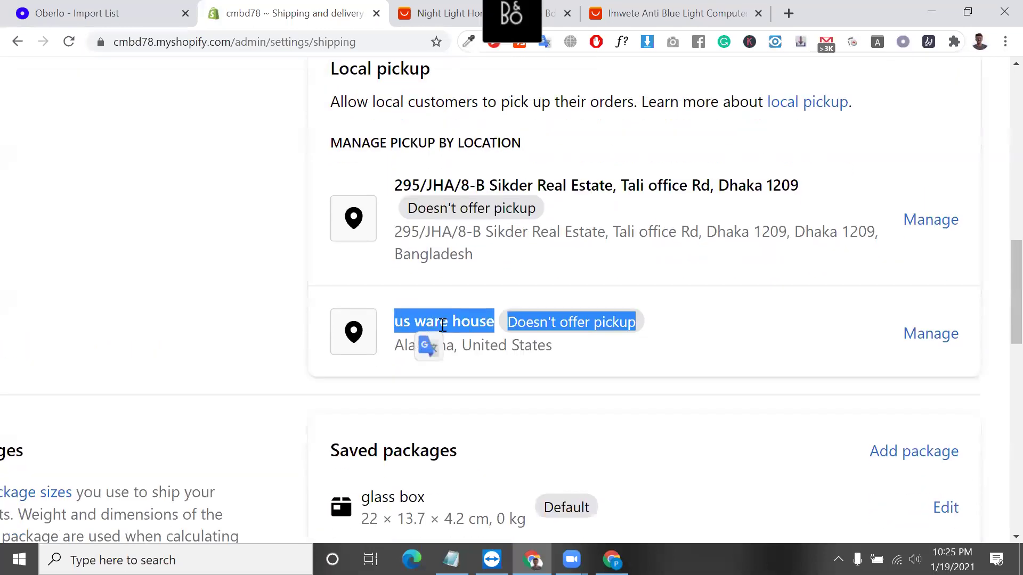
{"action": "left_click", "coordinate": [498, 328]}
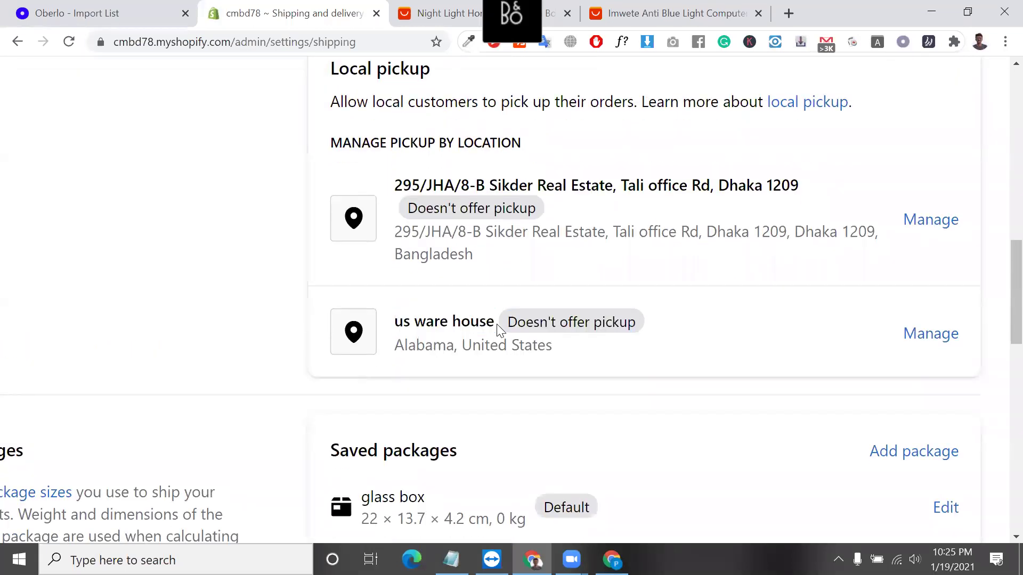
Highlight the glass box and Priority Mail Medium Flat Rate Box - 1 packages and their dimensions.
{"action": "scroll", "coordinate": [498, 326], "scroll_direction": "down", "scroll_amount": 2}
{"action": "scroll", "coordinate": [500, 331], "scroll_direction": "down", "scroll_amount": 3}
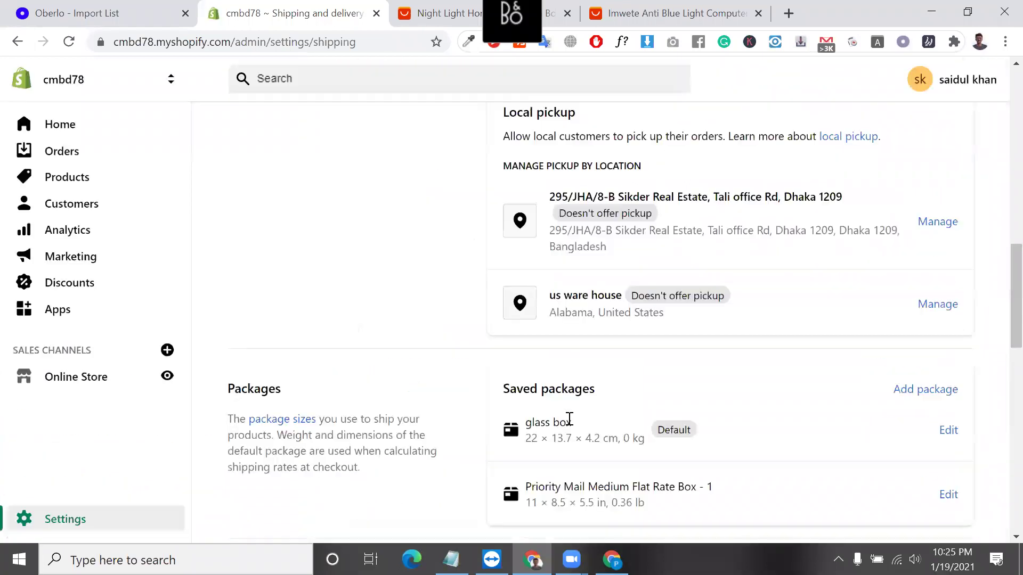
{"action": "triple_click", "coordinate": [561, 422]}
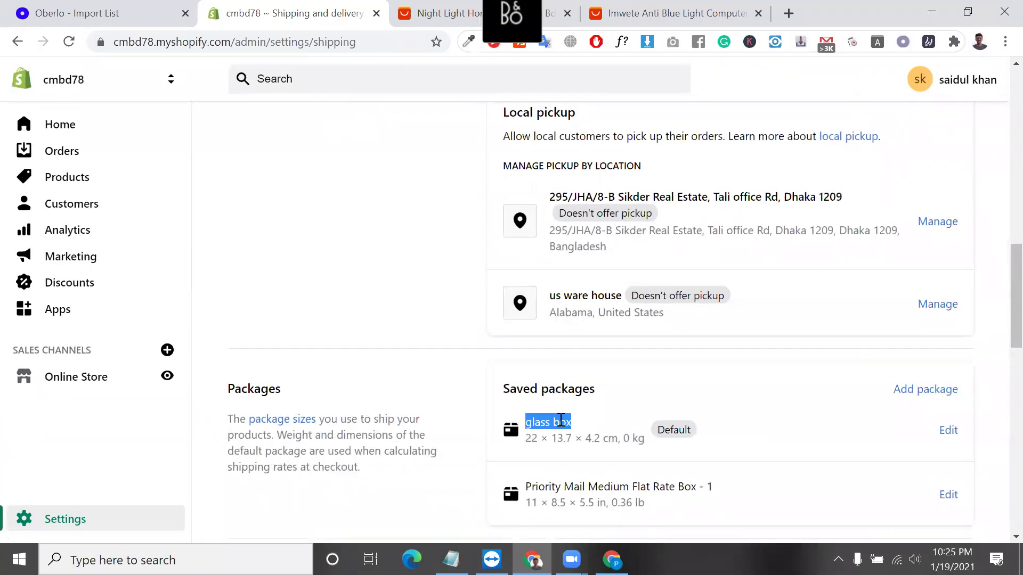
{"action": "triple_click", "coordinate": [546, 487]}
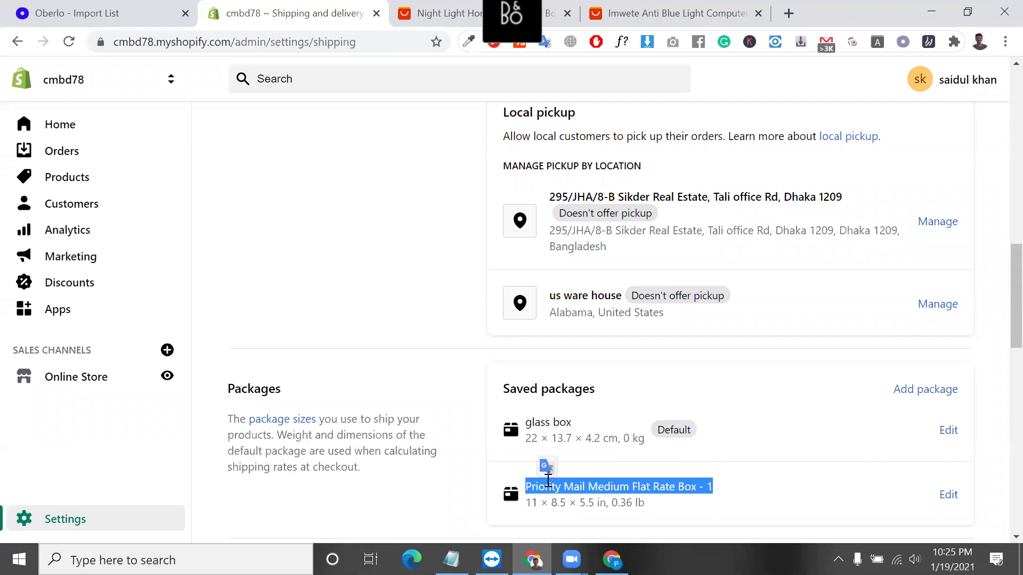
{"action": "scroll", "coordinate": [654, 426], "scroll_direction": "down", "scroll_amount": 2}
{"action": "triple_click", "coordinate": [640, 376]}
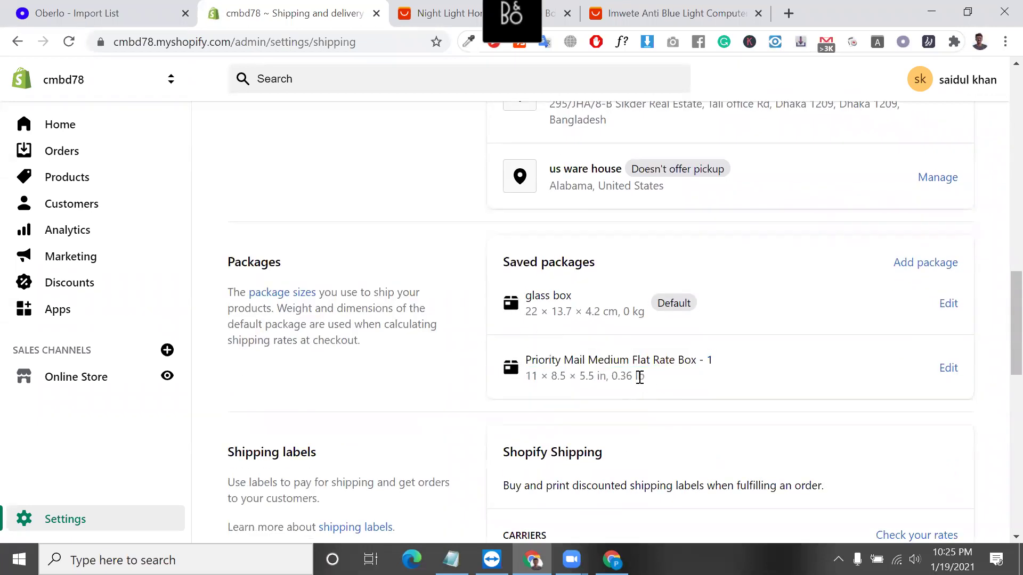
{"action": "triple_click", "coordinate": [589, 307]}
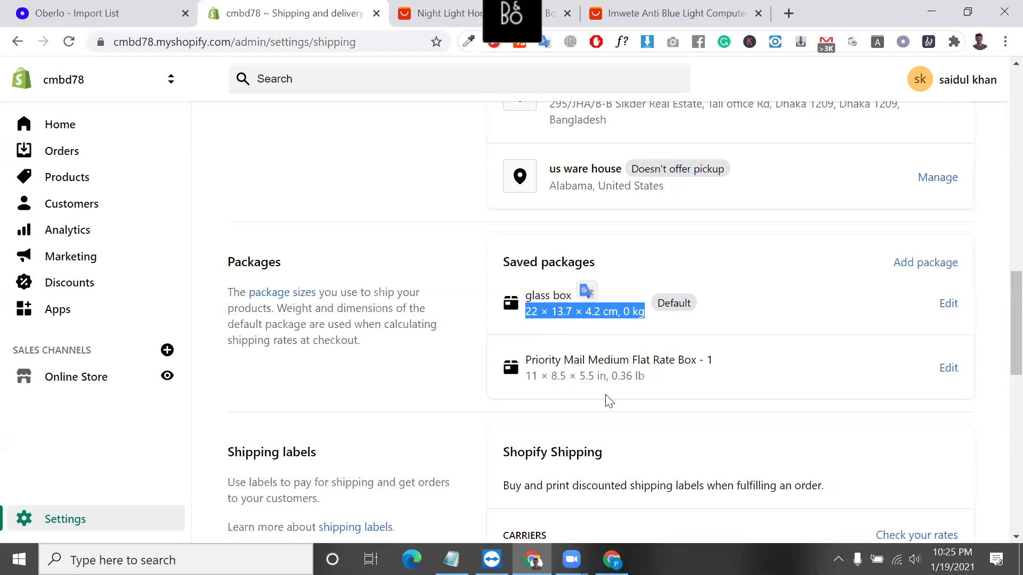
{"action": "triple_click", "coordinate": [584, 377]}
Highlight the Priority Mail Medium Flat Rate Box - 1 name and the Saved packages heading.
{"action": "scroll", "coordinate": [584, 379], "scroll_direction": "down", "scroll_amount": 2}
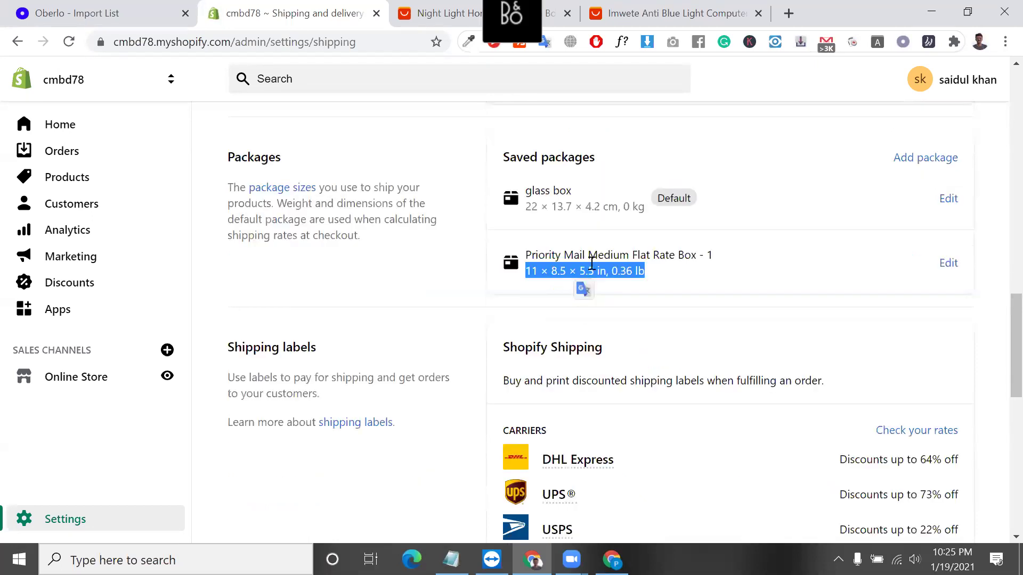
{"action": "scroll", "coordinate": [639, 301], "scroll_direction": "down", "scroll_amount": 2}
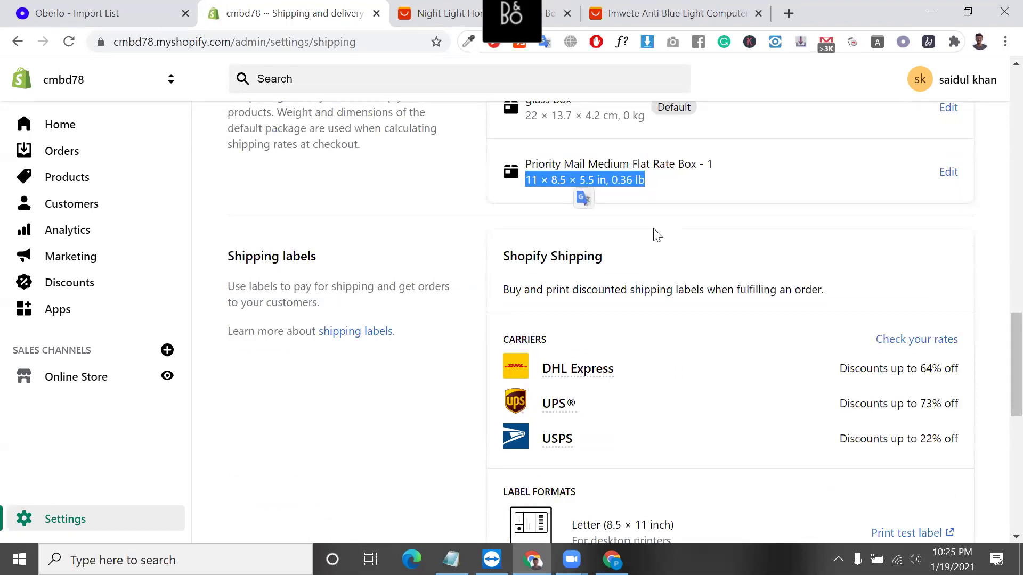
{"action": "scroll", "coordinate": [656, 261], "scroll_direction": "up", "scroll_amount": 3}
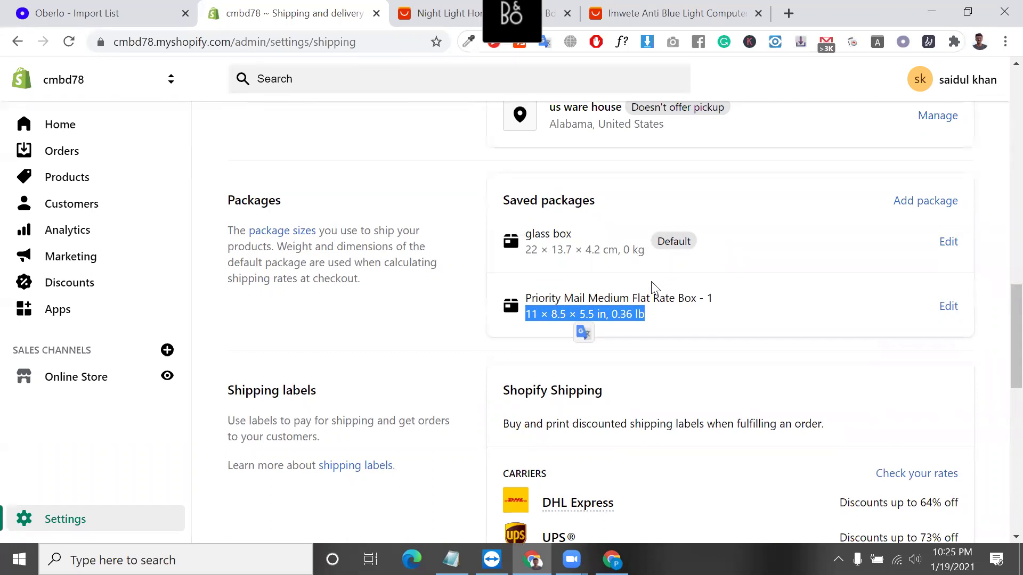
{"action": "triple_click", "coordinate": [653, 294]}
{"action": "scroll", "coordinate": [653, 292], "scroll_direction": "down", "scroll_amount": 1}
{"action": "scroll", "coordinate": [654, 292], "scroll_direction": "down", "scroll_amount": 3}
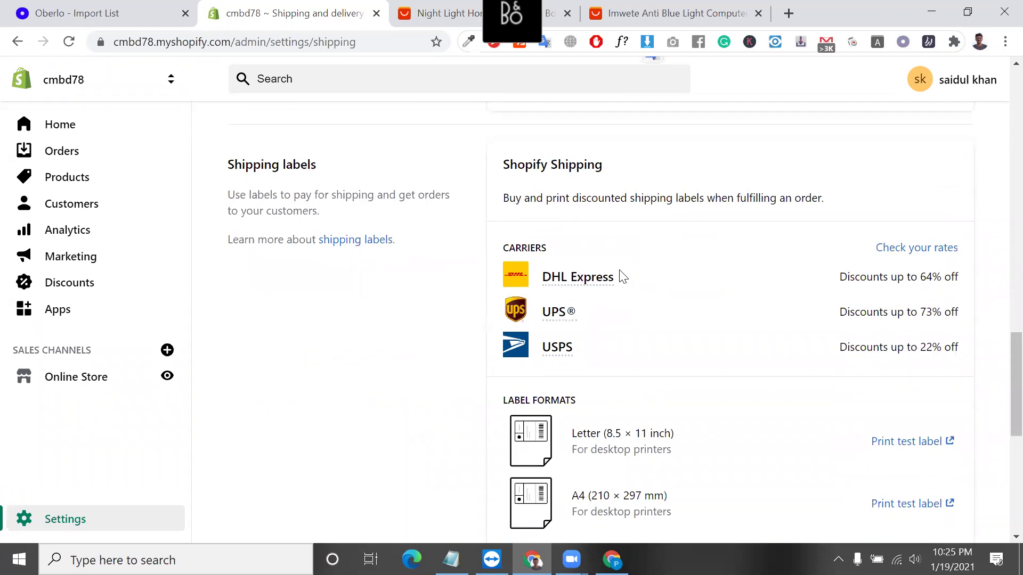
{"action": "scroll", "coordinate": [619, 276], "scroll_direction": "up", "scroll_amount": 3}
{"action": "scroll", "coordinate": [585, 224], "scroll_direction": "up", "scroll_amount": 1}
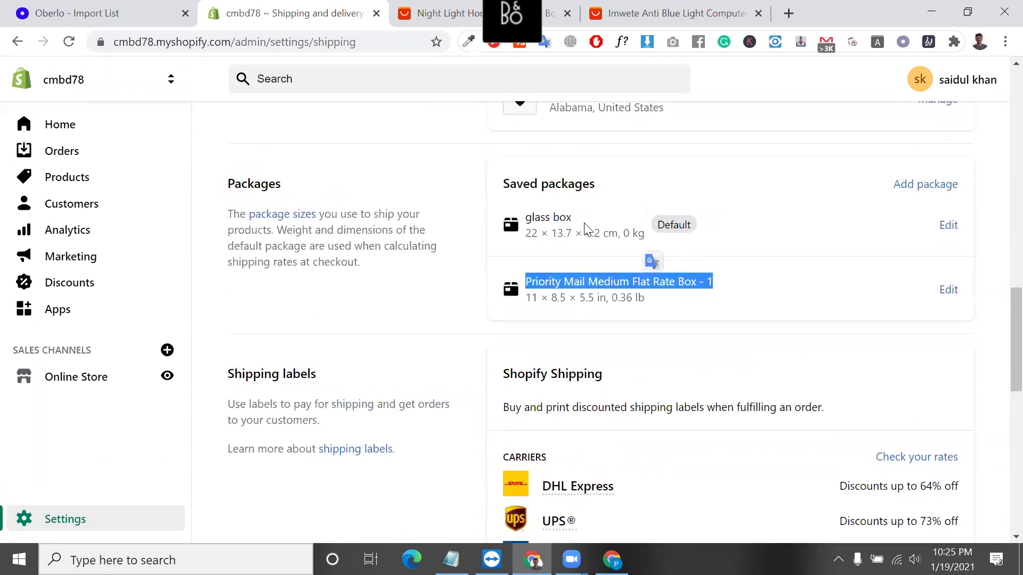
{"action": "left_click", "coordinate": [526, 192]}
{"action": "double_click", "coordinate": [526, 191]}
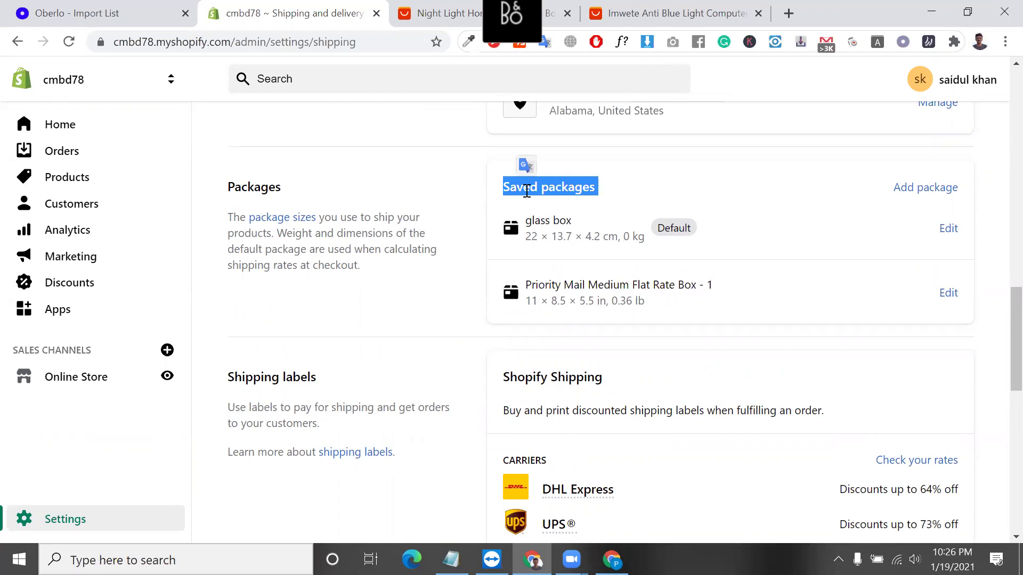
Highlight the Shopify Shipping heading, then switch to the Night Light AliExpress tab.
{"action": "scroll", "coordinate": [527, 189], "scroll_direction": "down", "scroll_amount": 1}
{"action": "triple_click", "coordinate": [566, 330]}
{"action": "scroll", "coordinate": [566, 333], "scroll_direction": "down", "scroll_amount": 1}
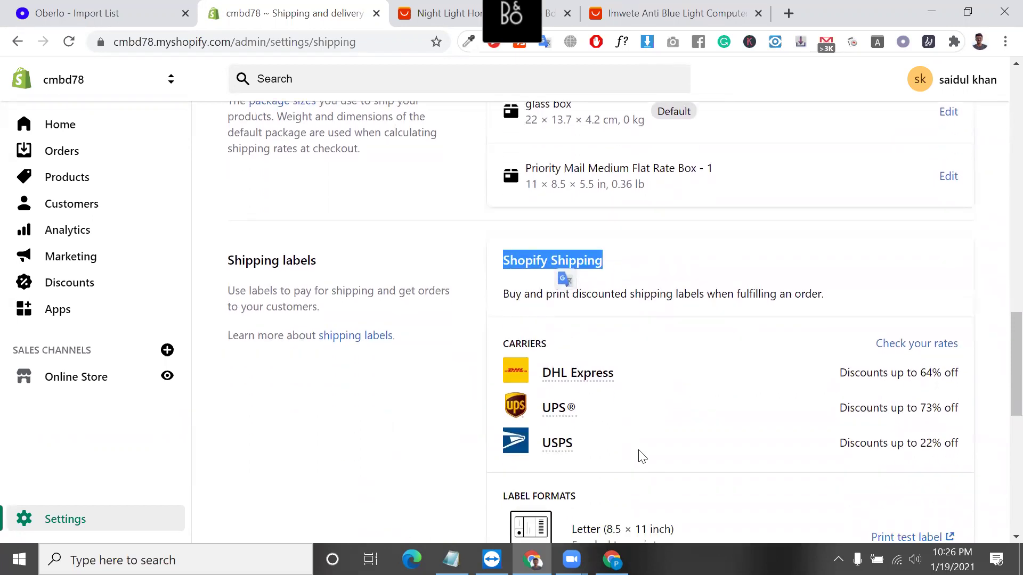
{"action": "scroll", "coordinate": [642, 457], "scroll_direction": "down", "scroll_amount": 1}
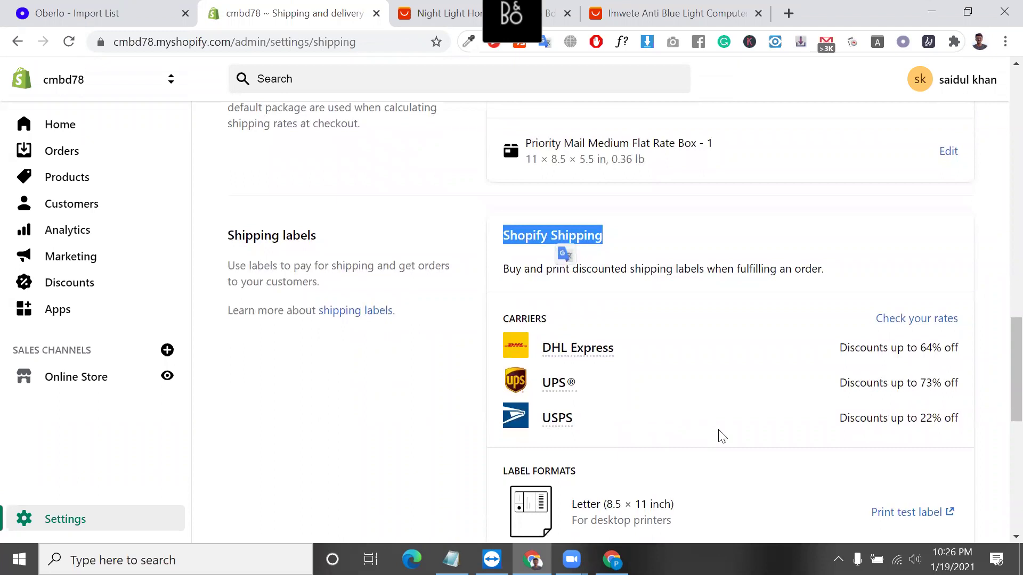
{"action": "left_click", "coordinate": [536, 146]}
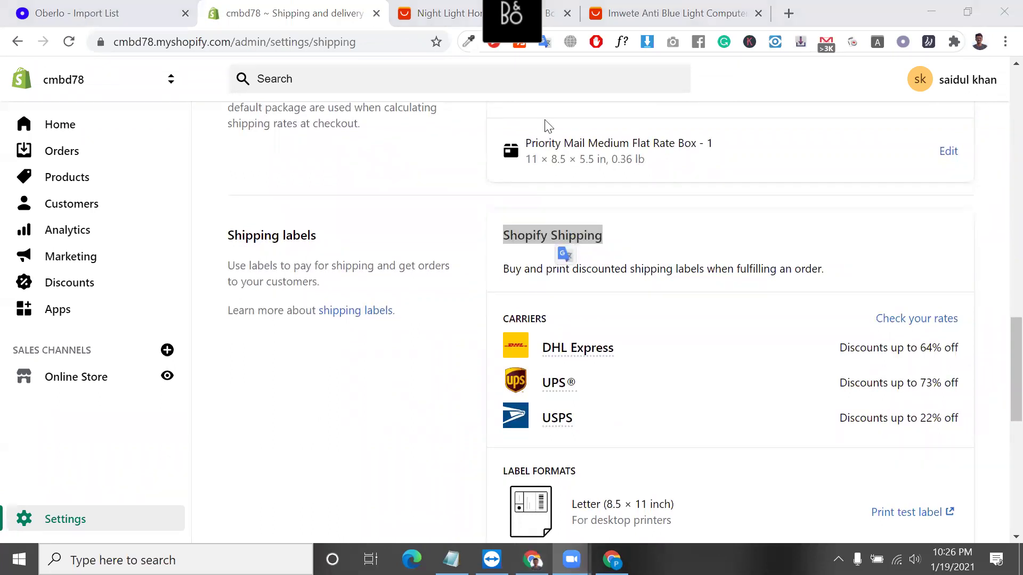
{"action": "scroll", "coordinate": [631, 197], "scroll_direction": "up", "scroll_amount": 4}
{"action": "scroll", "coordinate": [631, 197], "scroll_direction": "up", "scroll_amount": 1}
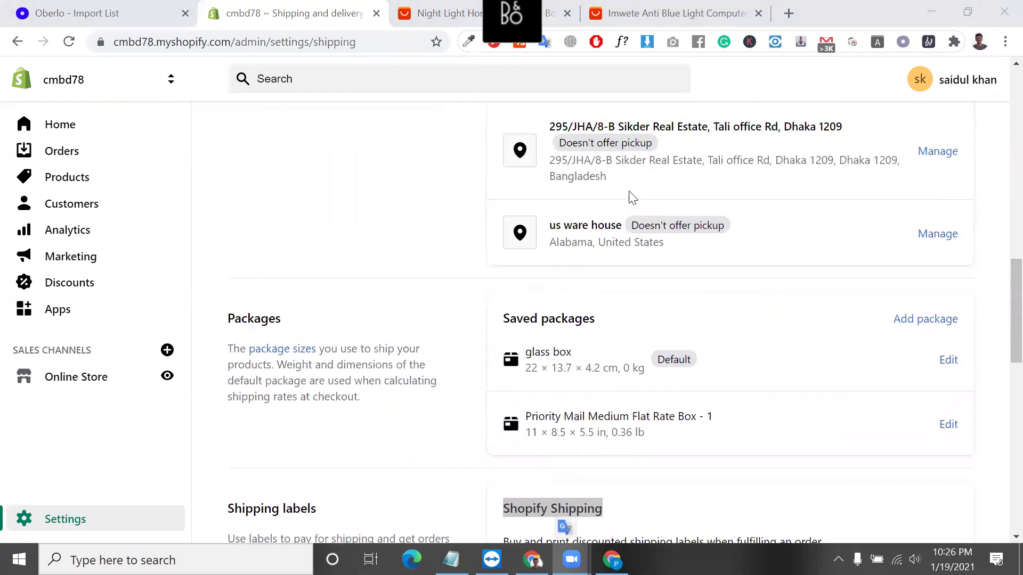
{"action": "left_click", "coordinate": [435, 8]}
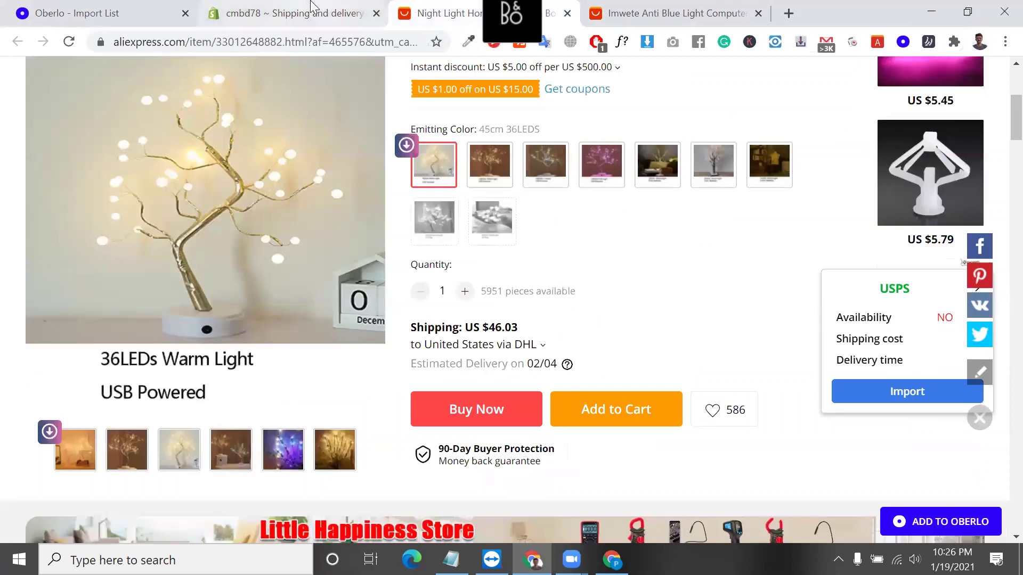
{"action": "left_click", "coordinate": [312, 7]}
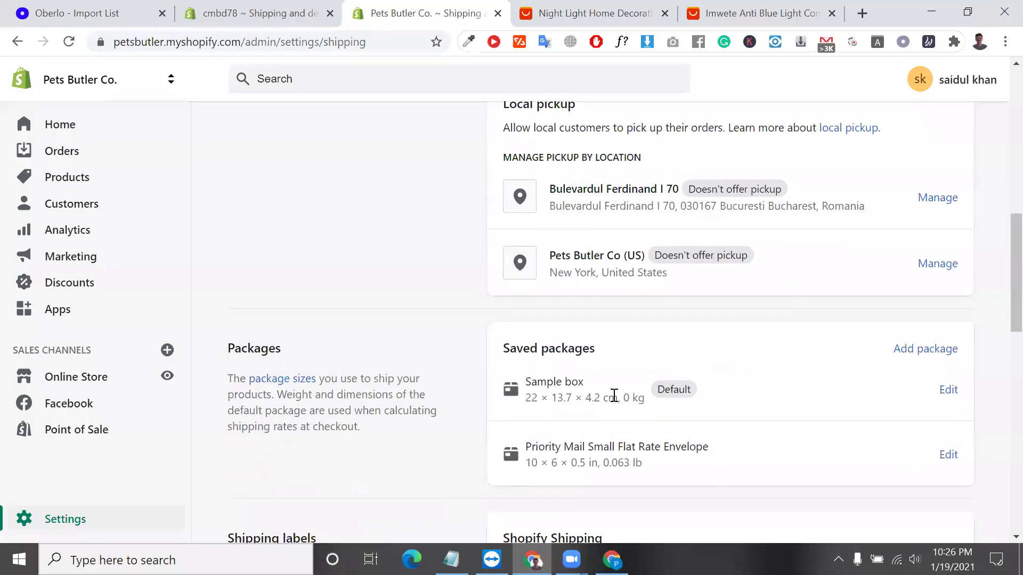
Open the Add package form and close it without saving.
{"action": "scroll", "coordinate": [612, 397], "scroll_direction": "down", "scroll_amount": 1}
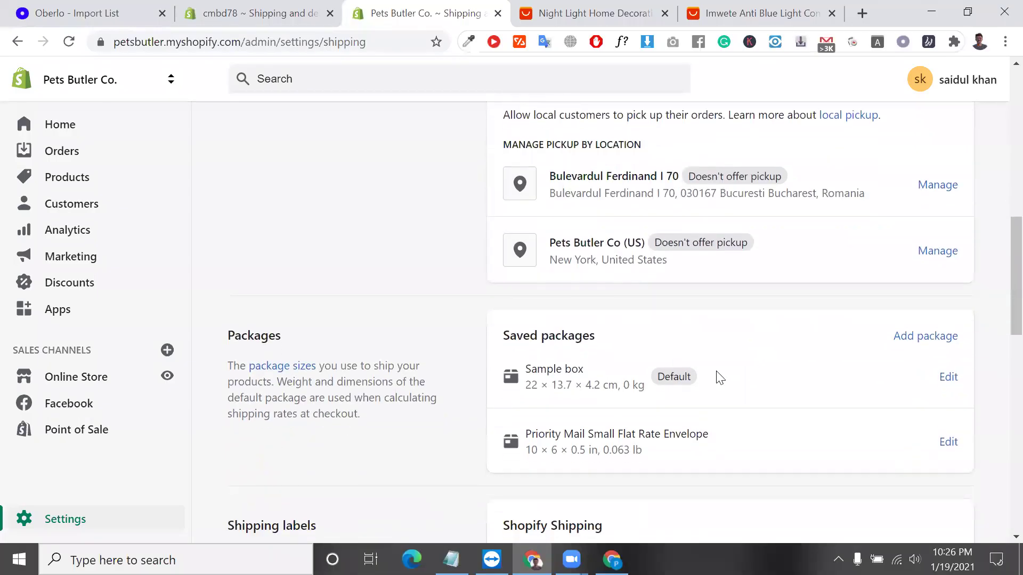
{"action": "scroll", "coordinate": [789, 408], "scroll_direction": "down", "scroll_amount": 1}
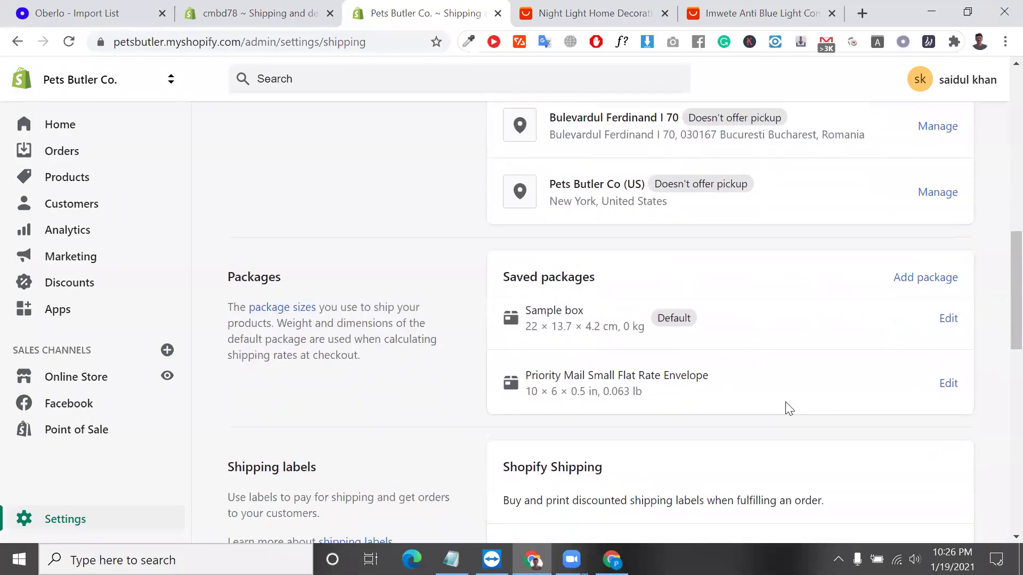
{"action": "scroll", "coordinate": [877, 381], "scroll_direction": "down", "scroll_amount": 3}
{"action": "scroll", "coordinate": [877, 384], "scroll_direction": "up", "scroll_amount": 5}
{"action": "scroll", "coordinate": [877, 384], "scroll_direction": "up", "scroll_amount": 6}
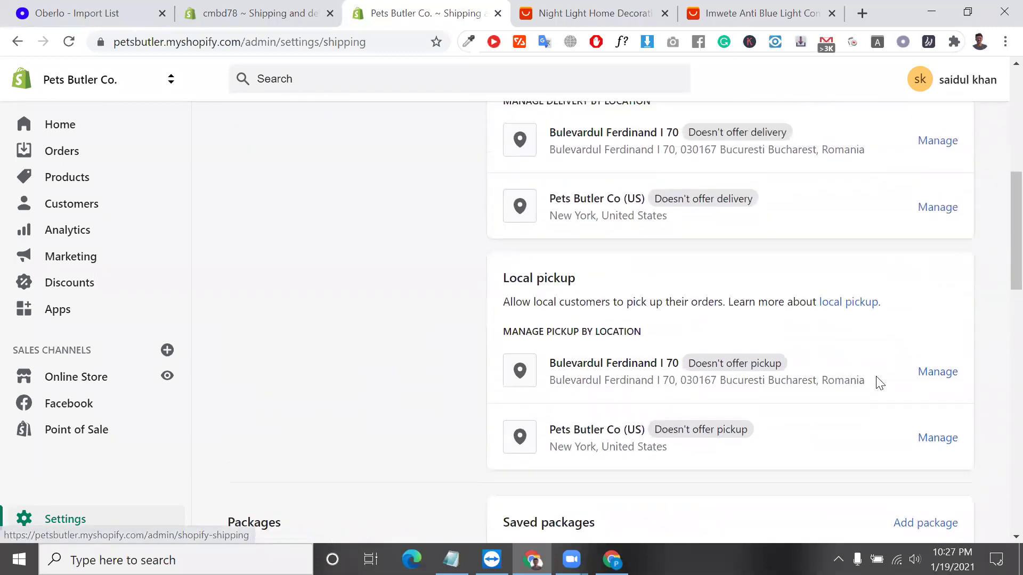
{"action": "scroll", "coordinate": [877, 382], "scroll_direction": "down", "scroll_amount": 6}
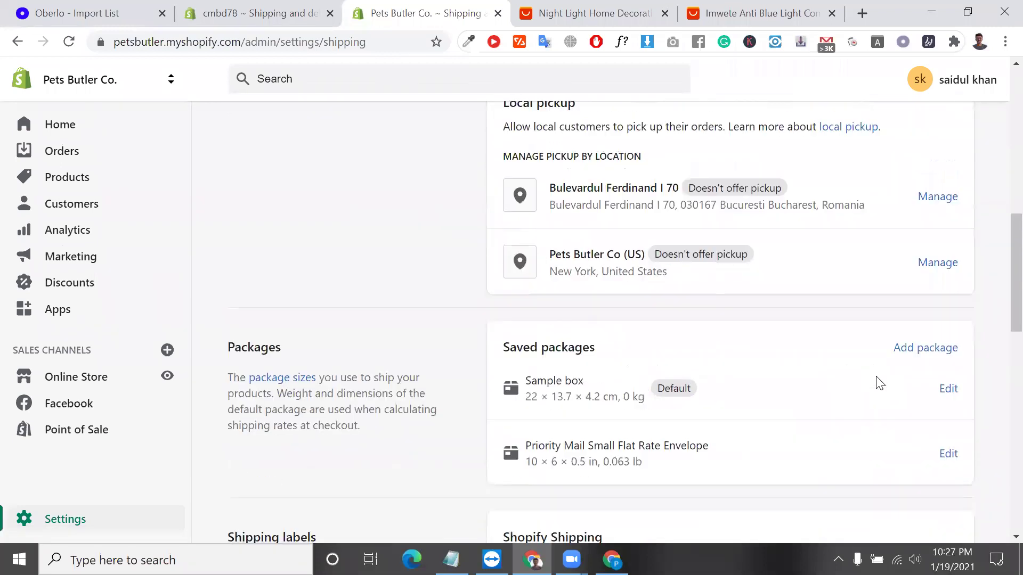
{"action": "left_click", "coordinate": [923, 344]}
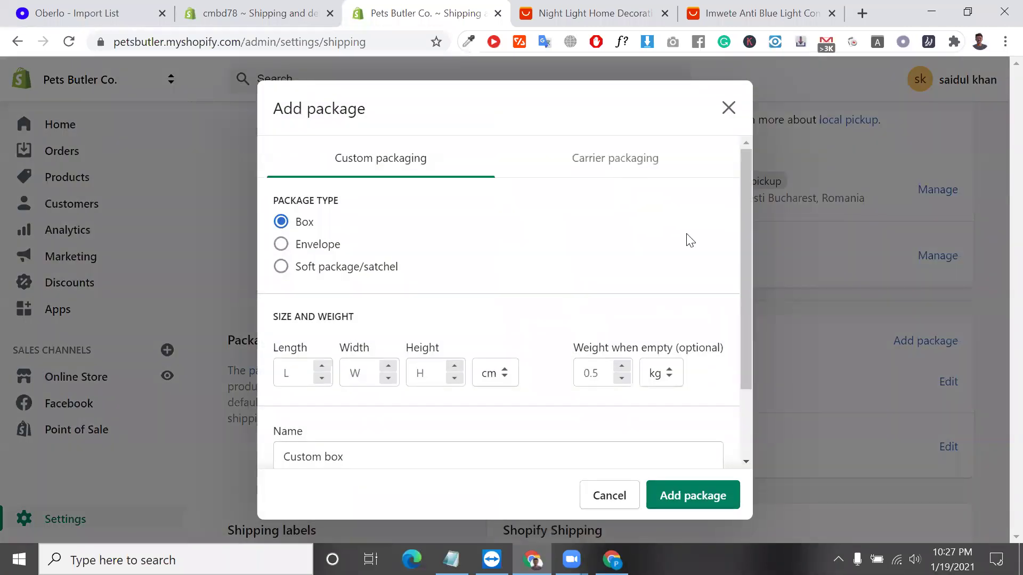
{"action": "left_click", "coordinate": [729, 108]}
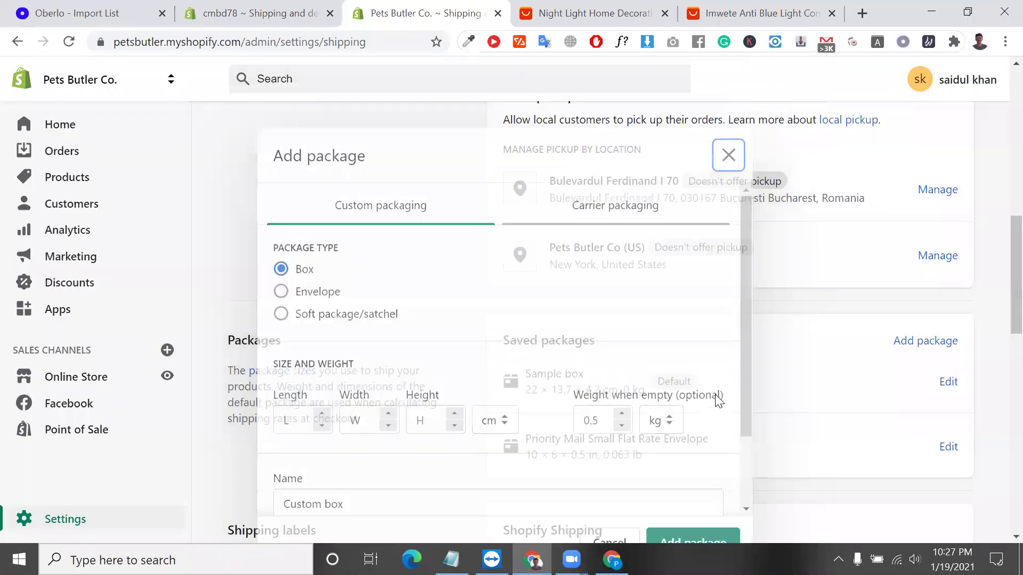
Open Shopify Shipping's Check your rates page.
{"action": "scroll", "coordinate": [765, 402], "scroll_direction": "down", "scroll_amount": 4}
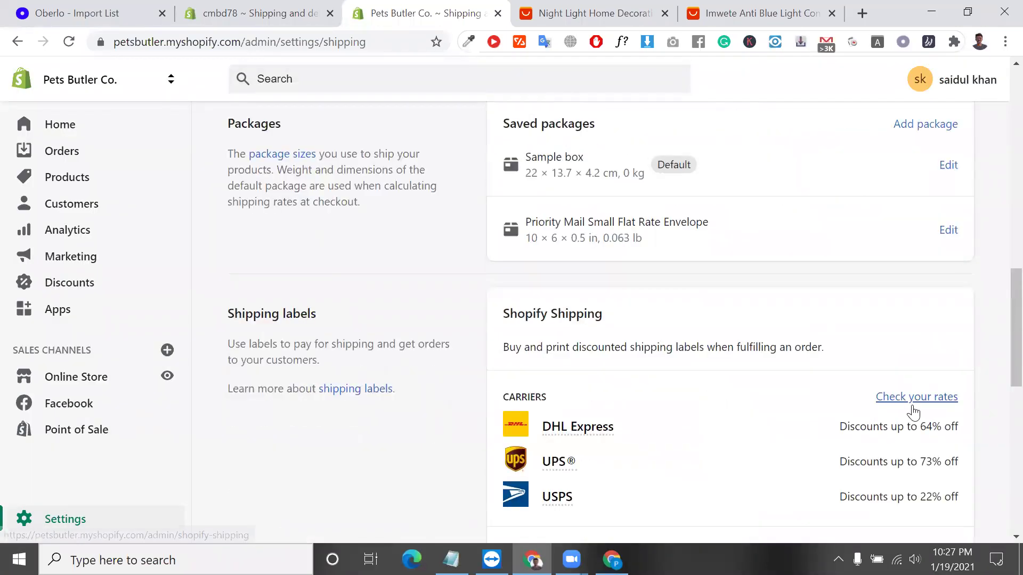
{"action": "scroll", "coordinate": [912, 405], "scroll_direction": "down", "scroll_amount": 3}
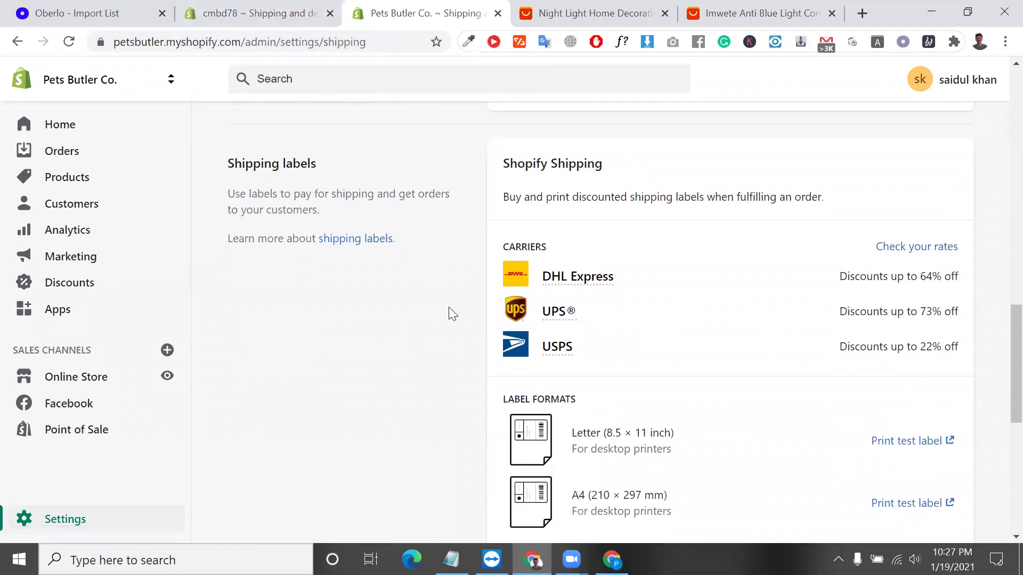
{"action": "left_click", "coordinate": [926, 254]}
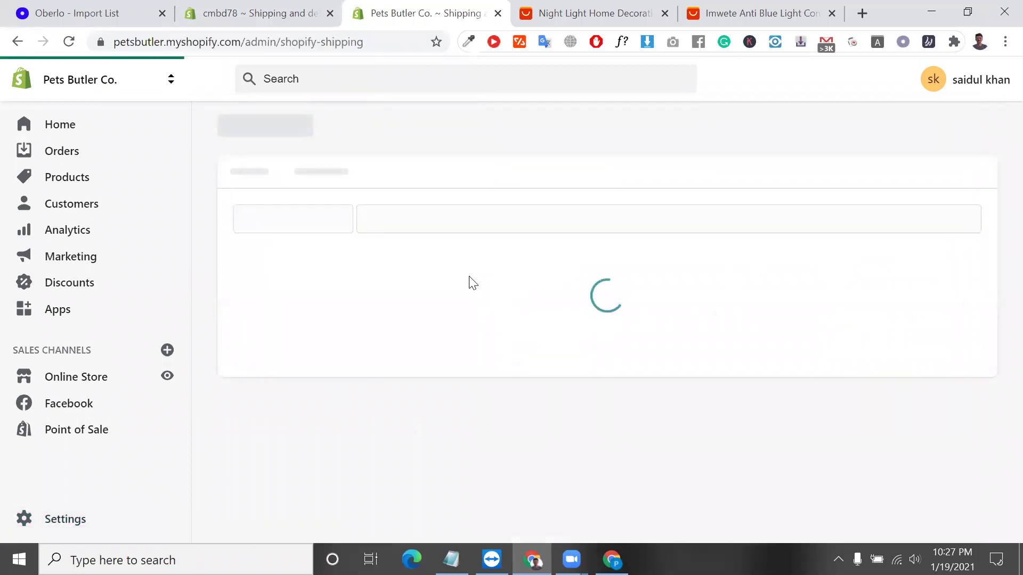
{"action": "left_click", "coordinate": [237, 13]}
{"action": "left_click", "coordinate": [407, 215]}
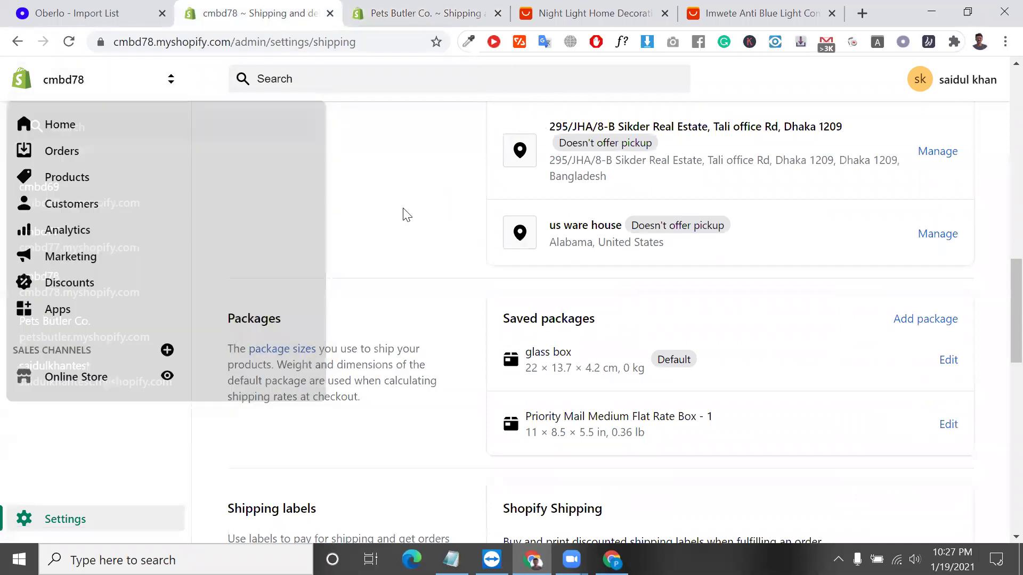
{"action": "scroll", "coordinate": [341, 217], "scroll_direction": "down", "scroll_amount": 1}
{"action": "scroll", "coordinate": [434, 299], "scroll_direction": "up", "scroll_amount": 9}
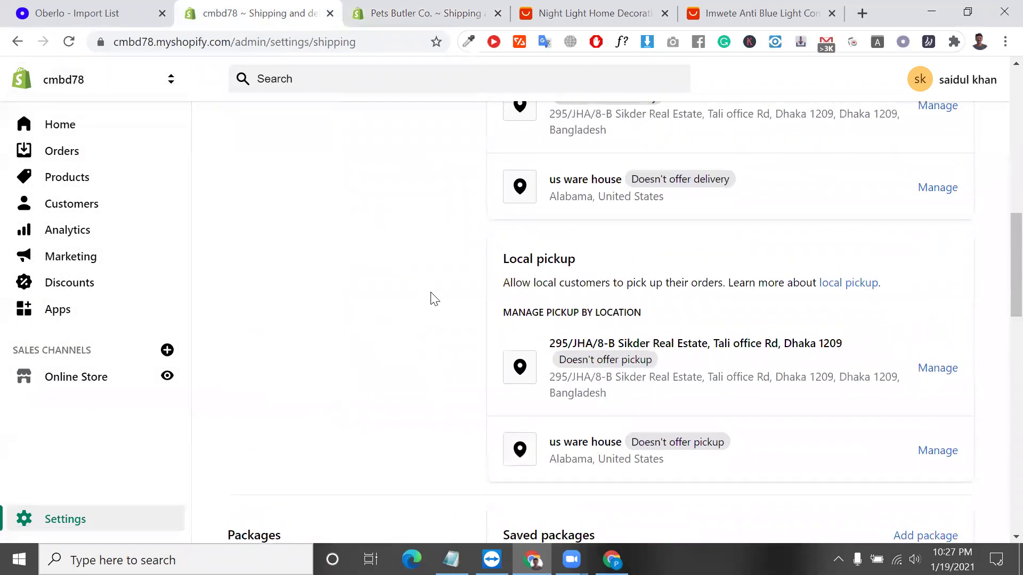
{"action": "key", "text": "ctrl+Tab"}
{"action": "scroll", "coordinate": [521, 292], "scroll_direction": "down", "scroll_amount": 14}
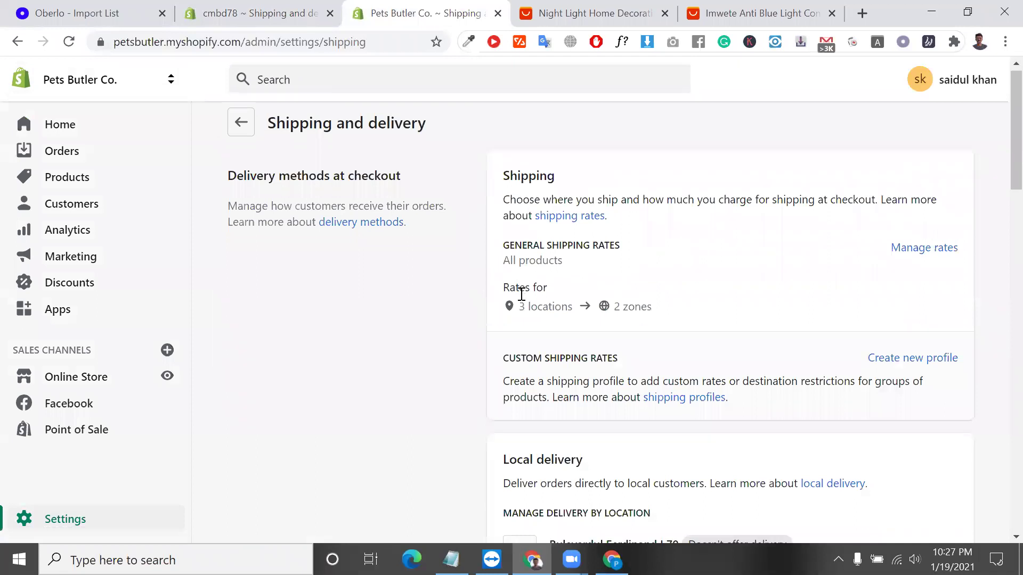
{"action": "scroll", "coordinate": [521, 300], "scroll_direction": "down", "scroll_amount": 10}
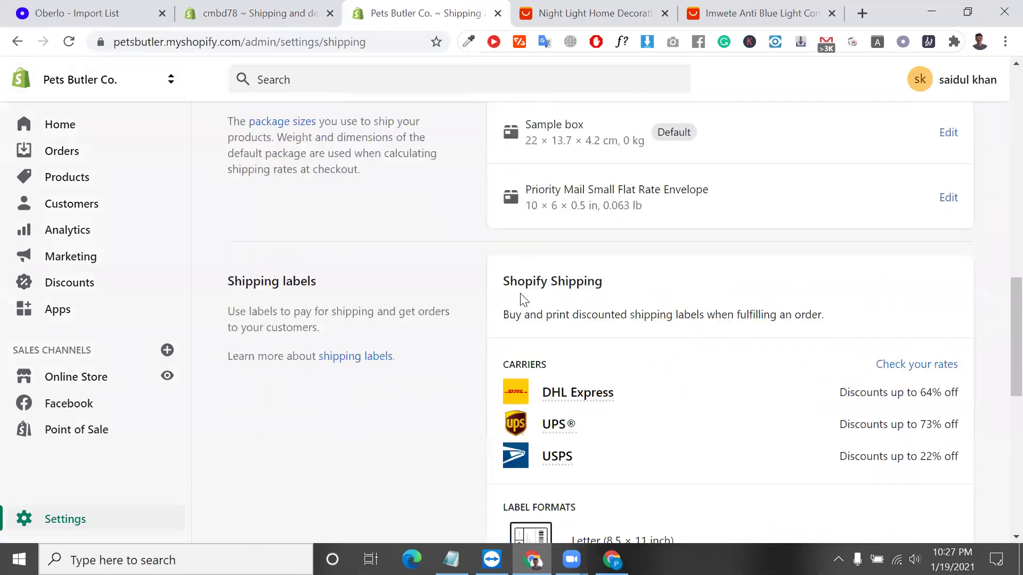
{"action": "scroll", "coordinate": [671, 173], "scroll_direction": "up", "scroll_amount": 1}
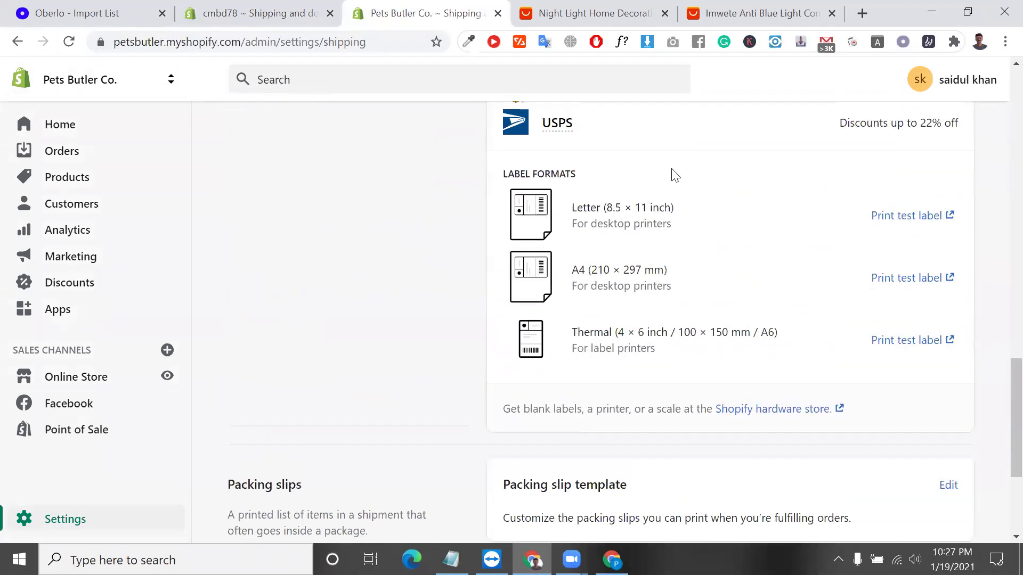
{"action": "scroll", "coordinate": [843, 196], "scroll_direction": "up", "scroll_amount": 1}
{"action": "scroll", "coordinate": [909, 189], "scroll_direction": "up", "scroll_amount": 2}
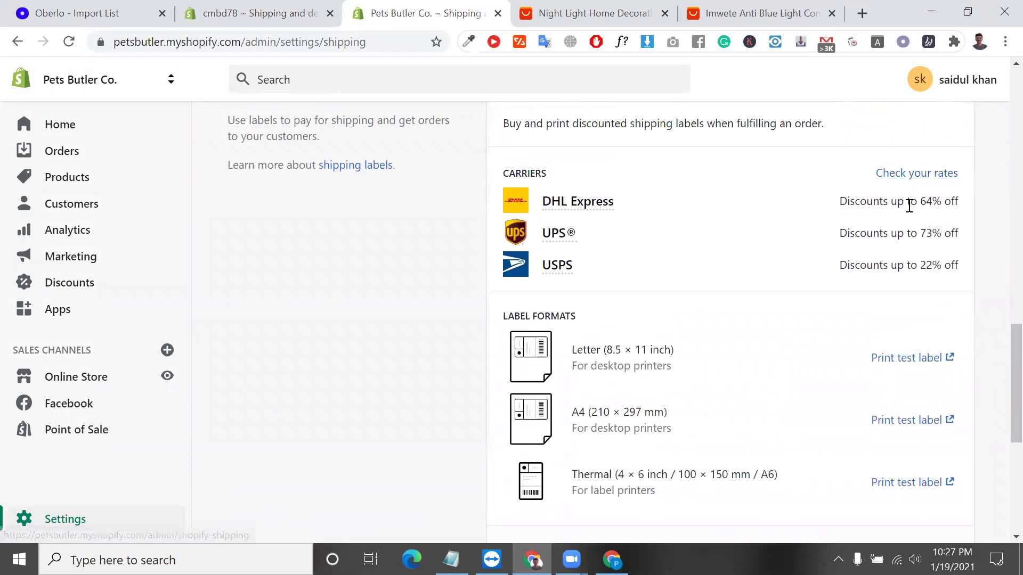
{"action": "left_click", "coordinate": [922, 173]}
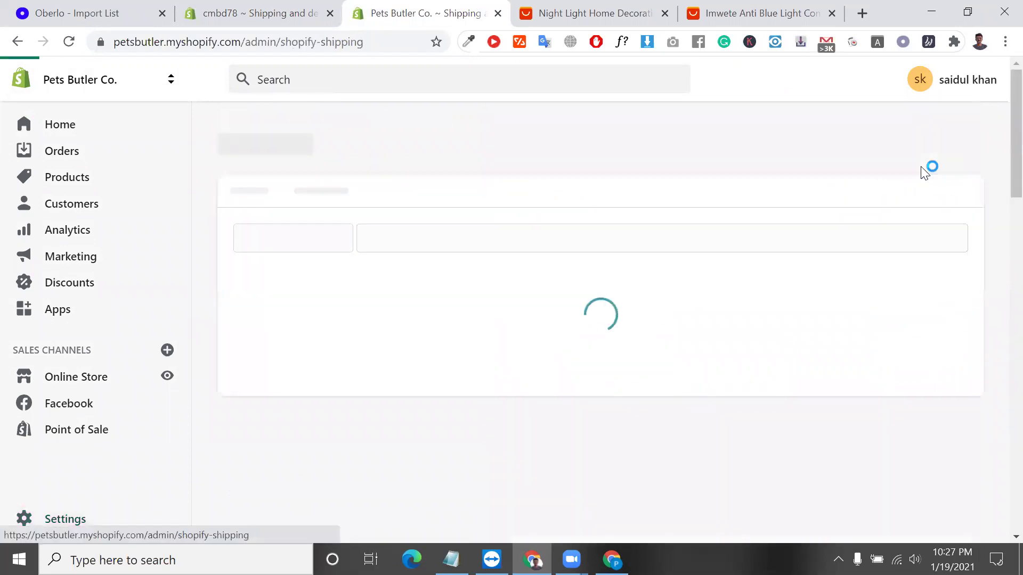
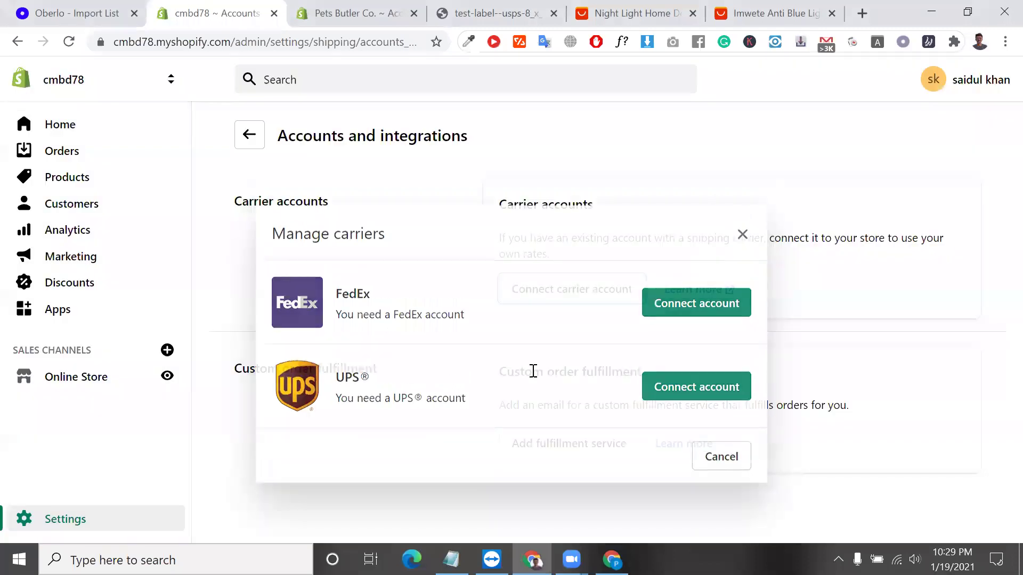
Go back from Accounts and integrations to the Shipping and delivery settings.
{"action": "left_click", "coordinate": [249, 136]}
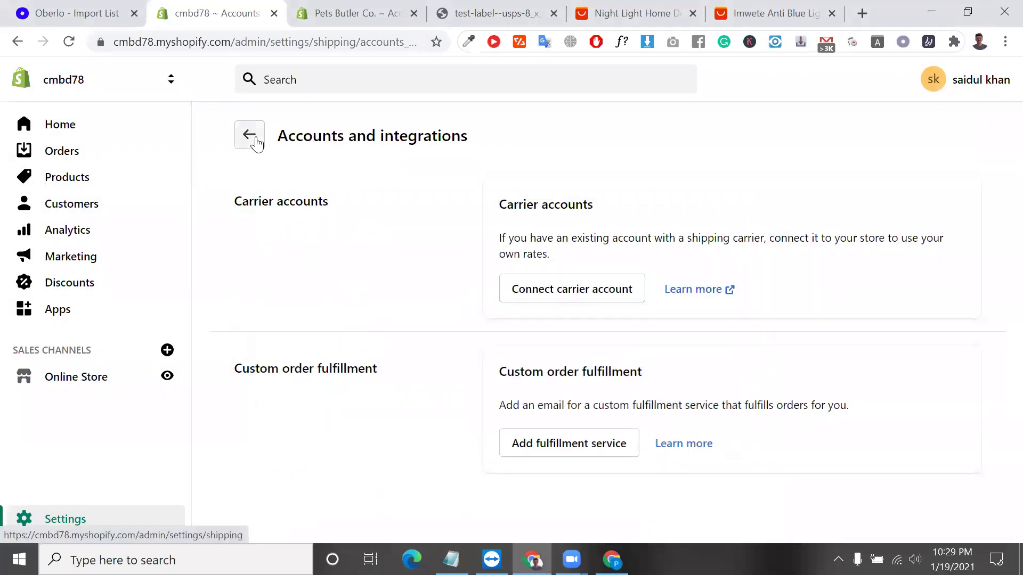
Review the General shipping rates and the Blue Light Computer Glasses shipping profile.
{"action": "scroll", "coordinate": [384, 246], "scroll_direction": "down", "scroll_amount": 5}
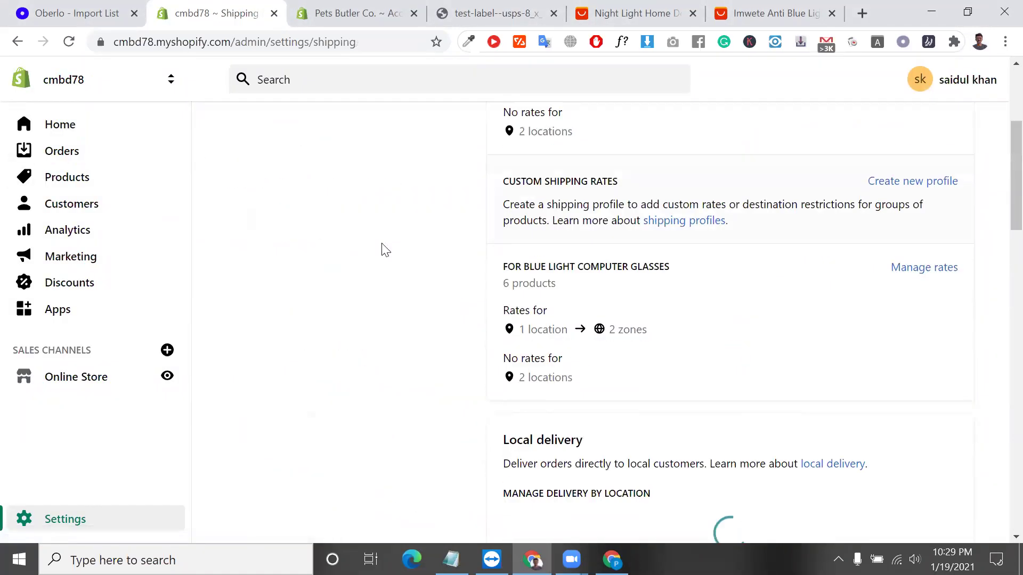
{"action": "scroll", "coordinate": [606, 229], "scroll_direction": "up", "scroll_amount": 4}
{"action": "scroll", "coordinate": [606, 229], "scroll_direction": "up", "scroll_amount": 1}
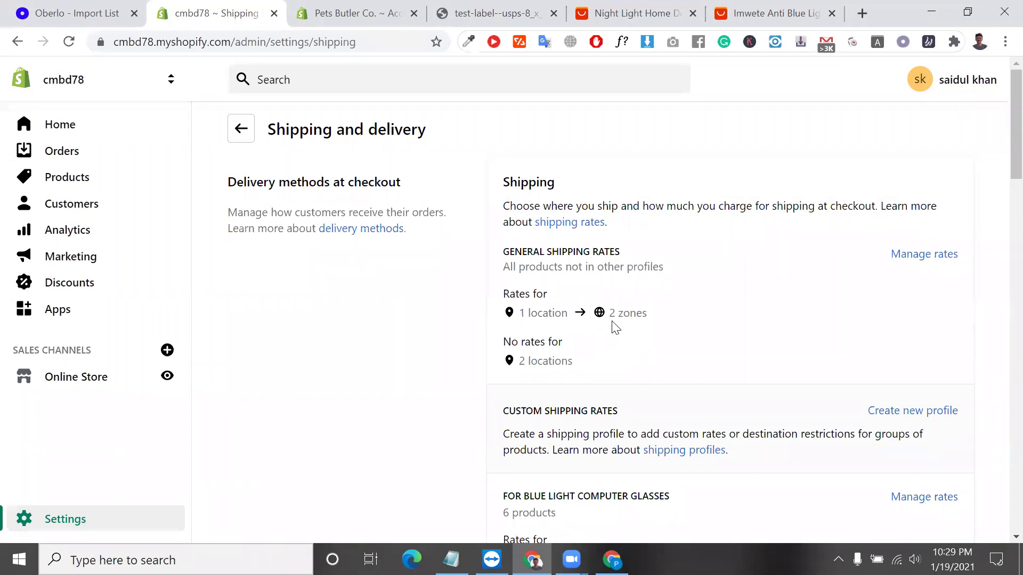
{"action": "scroll", "coordinate": [588, 301], "scroll_direction": "down", "scroll_amount": 1}
{"action": "scroll", "coordinate": [589, 299], "scroll_direction": "up", "scroll_amount": 1}
{"action": "scroll", "coordinate": [550, 238], "scroll_direction": "down", "scroll_amount": 2}
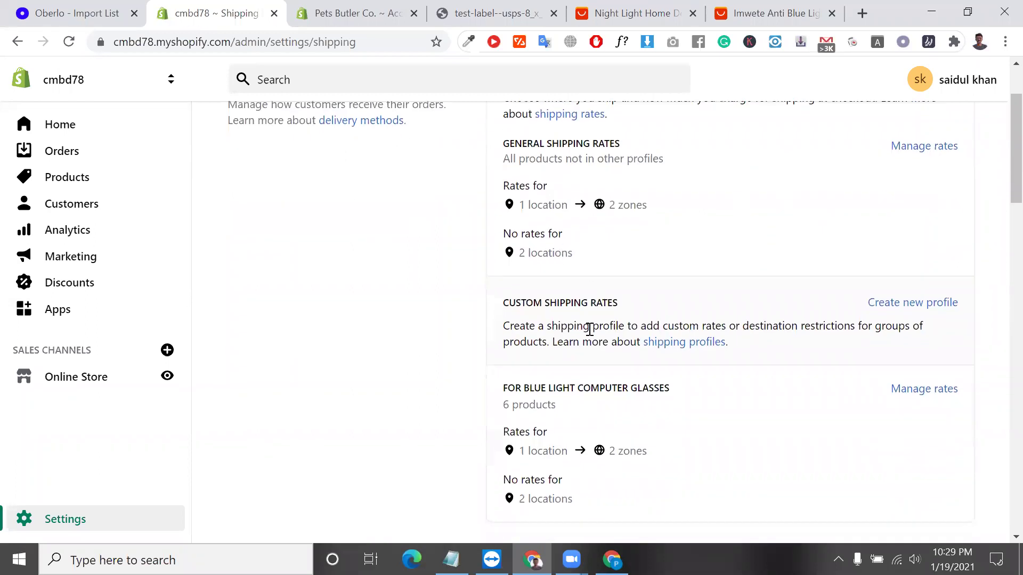
{"action": "scroll", "coordinate": [613, 209], "scroll_direction": "up", "scroll_amount": 1}
{"action": "triple_click", "coordinate": [613, 208]}
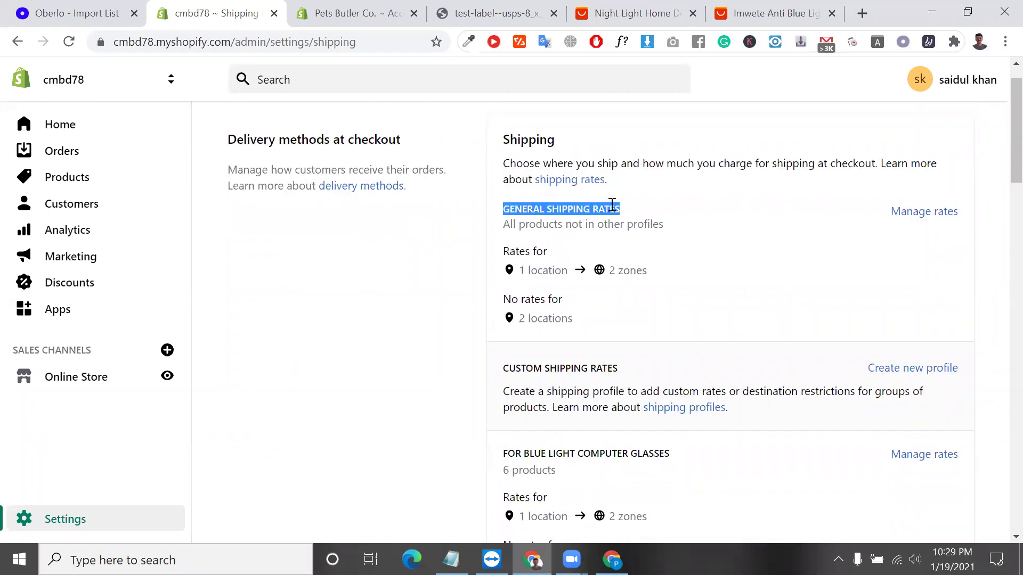
{"action": "triple_click", "coordinate": [574, 453]}
Look over the packages and shipping labels sections, then open Carrier accounts and fulfillment services.
{"action": "scroll", "coordinate": [574, 452], "scroll_direction": "down", "scroll_amount": 4}
{"action": "scroll", "coordinate": [575, 452], "scroll_direction": "up", "scroll_amount": 1}
{"action": "scroll", "coordinate": [574, 451], "scroll_direction": "down", "scroll_amount": 1}
{"action": "scroll", "coordinate": [574, 452], "scroll_direction": "down", "scroll_amount": 12}
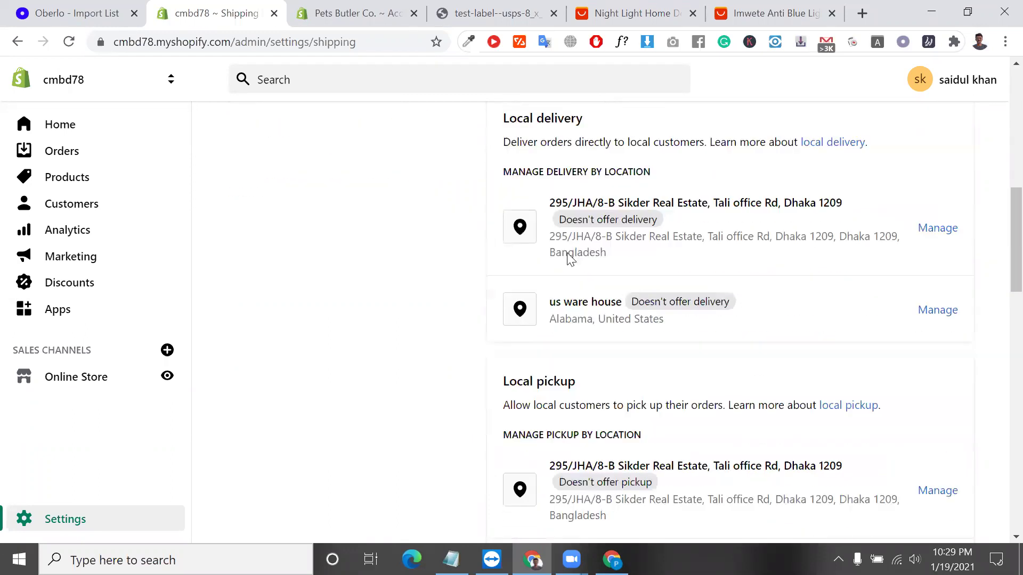
{"action": "scroll", "coordinate": [576, 245], "scroll_direction": "down", "scroll_amount": 2}
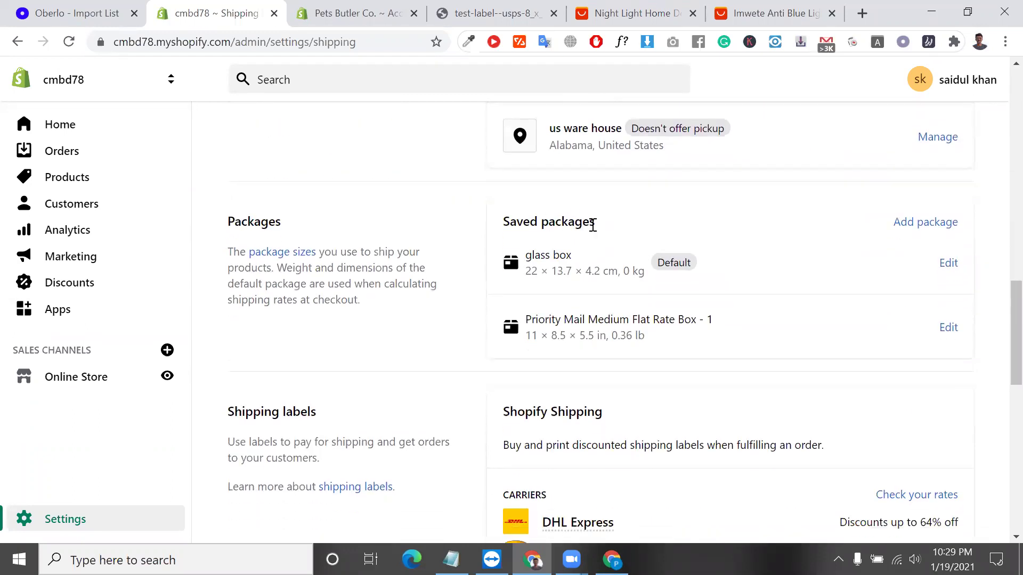
{"action": "scroll", "coordinate": [561, 241], "scroll_direction": "down", "scroll_amount": 2}
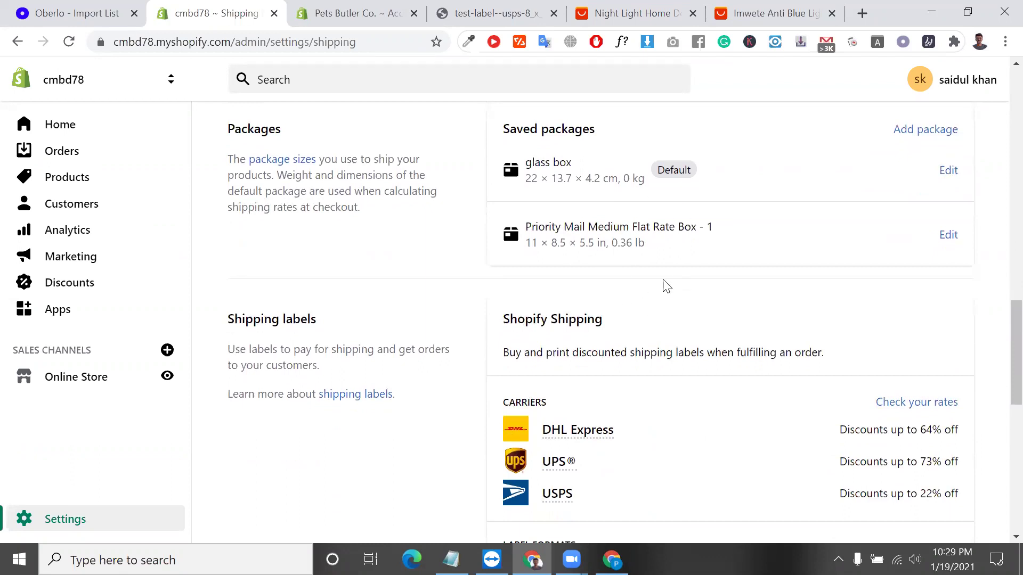
{"action": "triple_click", "coordinate": [603, 355]}
{"action": "scroll", "coordinate": [603, 355], "scroll_direction": "down", "scroll_amount": 1}
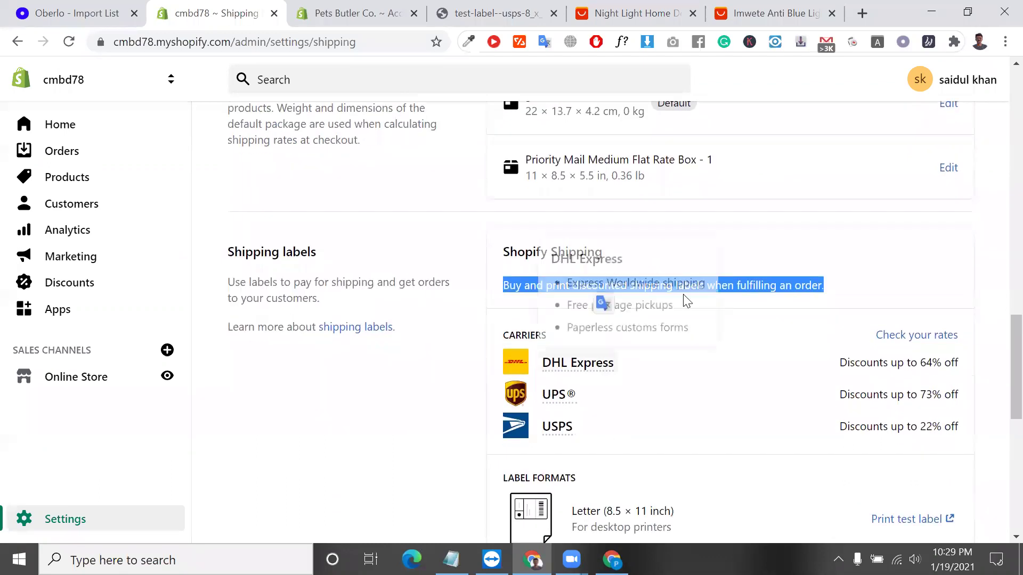
{"action": "double_click", "coordinate": [736, 288]}
{"action": "scroll", "coordinate": [788, 293], "scroll_direction": "down", "scroll_amount": 2}
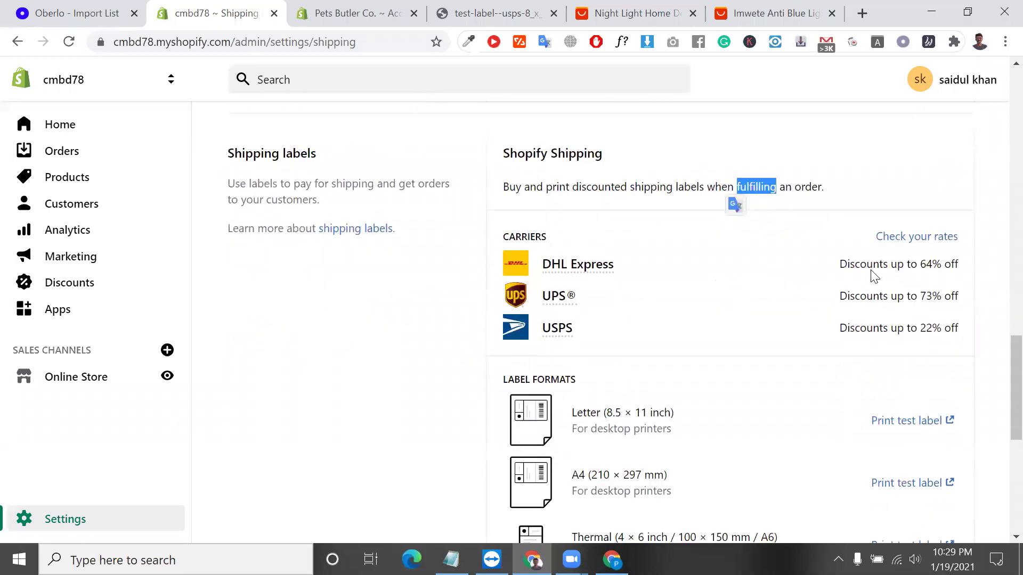
{"action": "scroll", "coordinate": [744, 315], "scroll_direction": "down", "scroll_amount": 1}
{"action": "scroll", "coordinate": [672, 402], "scroll_direction": "down", "scroll_amount": 5}
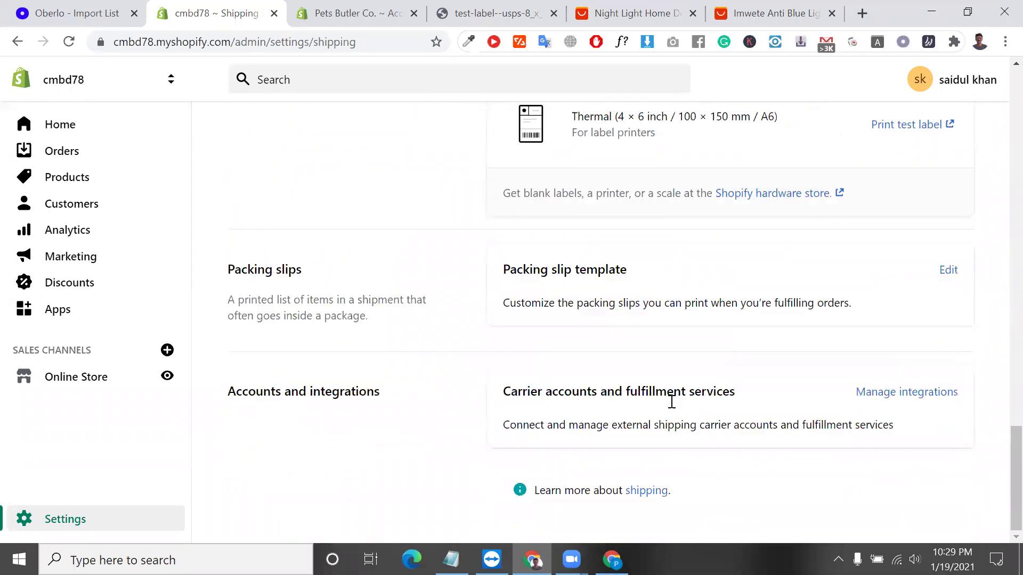
{"action": "left_click", "coordinate": [874, 394]}
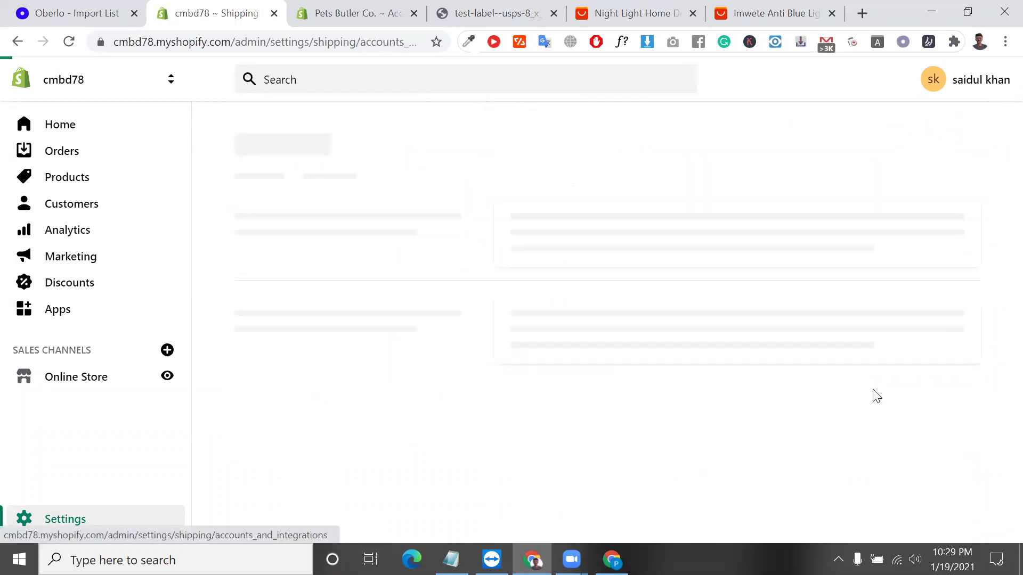
Open the FedEx carrier connection form and look over its meter number, key, password and account fields.
{"action": "left_click", "coordinate": [596, 290]}
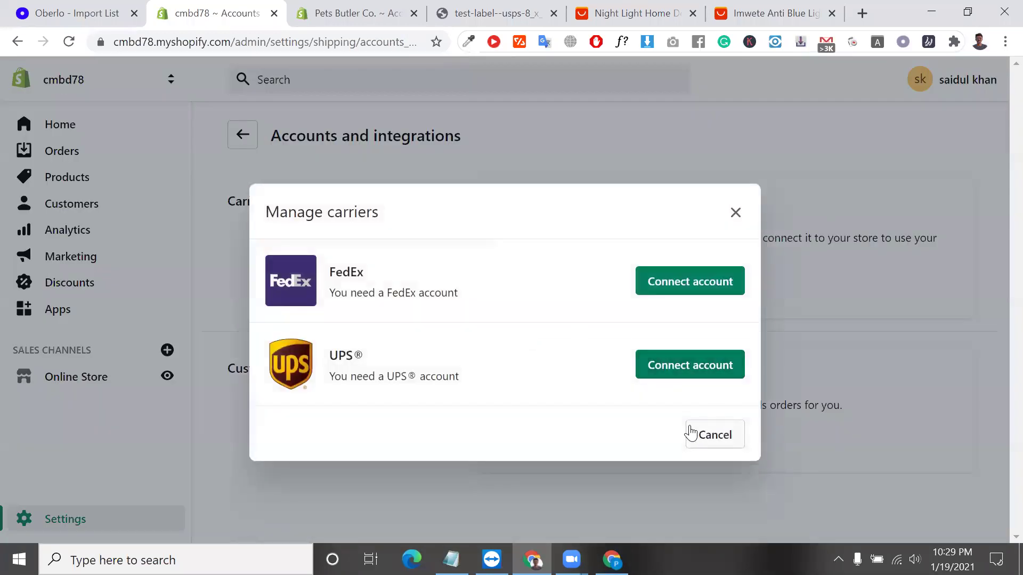
{"action": "left_click", "coordinate": [688, 282]}
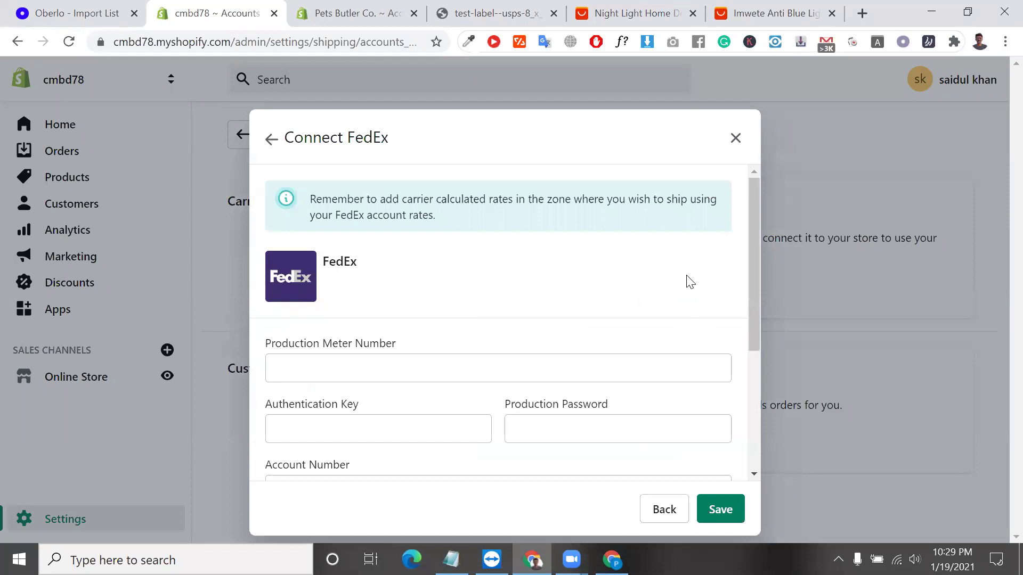
{"action": "left_click", "coordinate": [455, 372]}
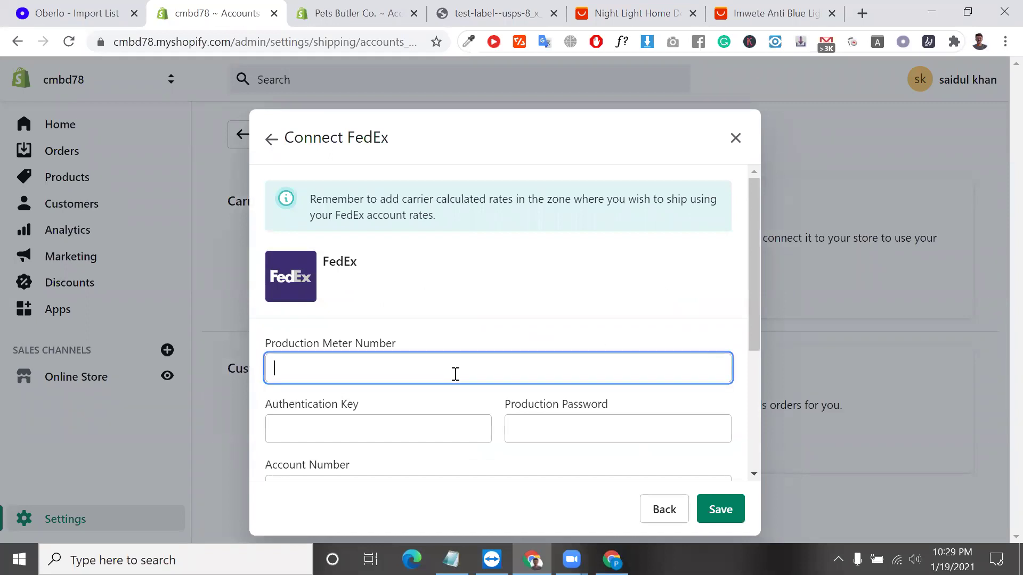
{"action": "scroll", "coordinate": [423, 370], "scroll_direction": "down", "scroll_amount": 2}
{"action": "left_click", "coordinate": [415, 353]}
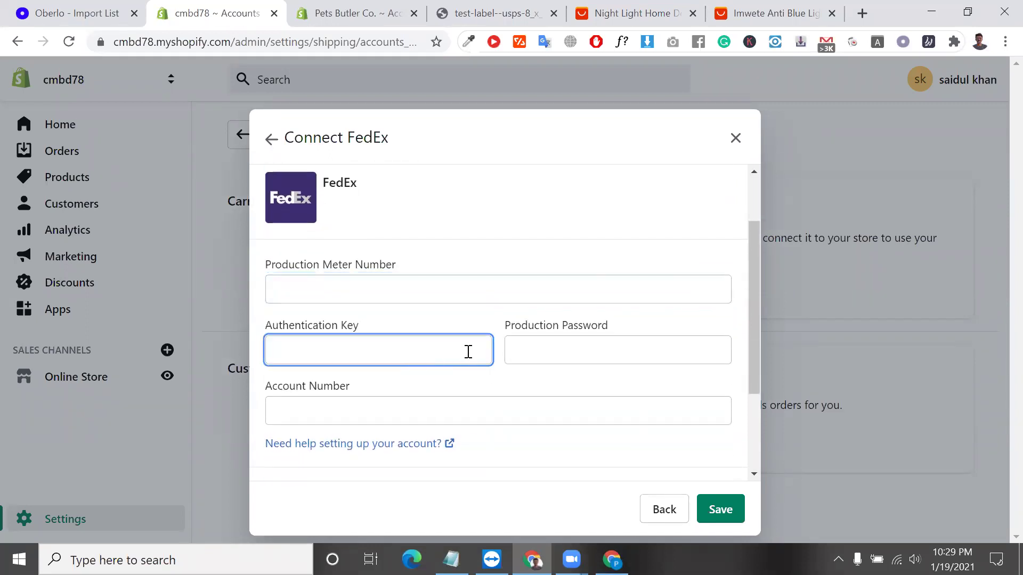
{"action": "left_click", "coordinate": [586, 350]}
{"action": "left_click", "coordinate": [531, 397]}
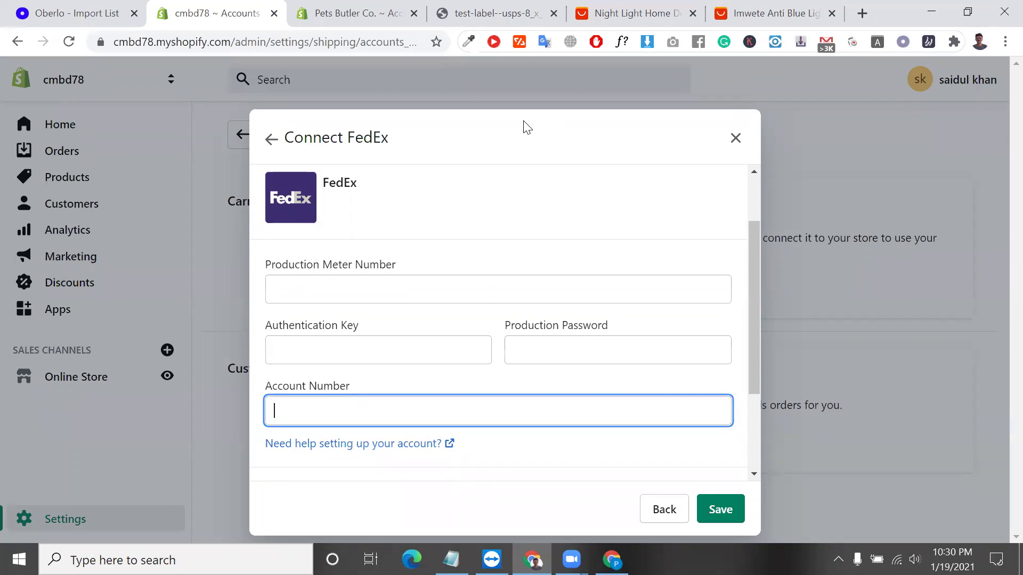
{"action": "left_click", "coordinate": [523, 121]}
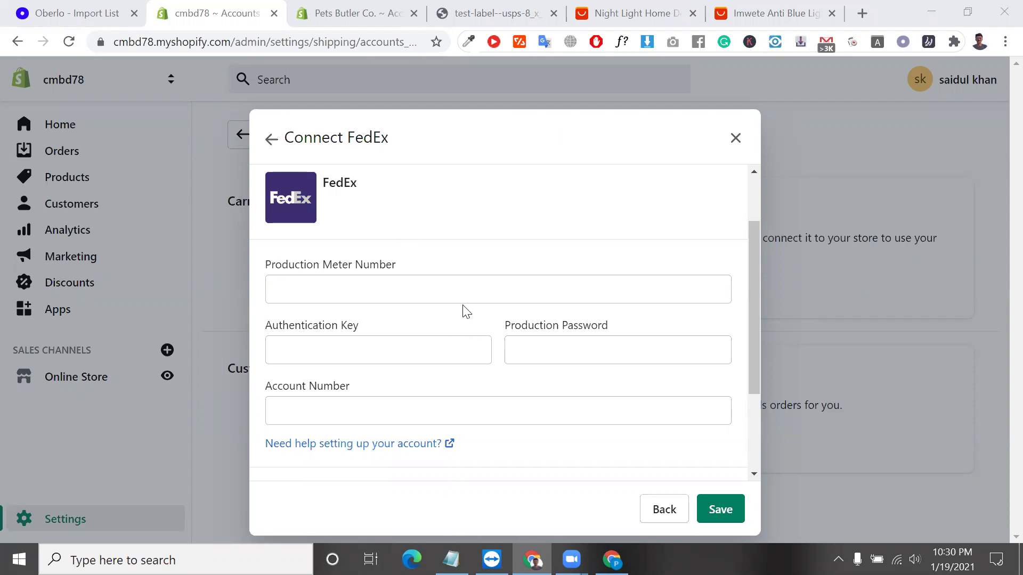
{"action": "left_click", "coordinate": [438, 288]}
Leave the FedEx form unfilled, close the carrier list and return to Shipping and delivery.
{"action": "left_click", "coordinate": [272, 145]}
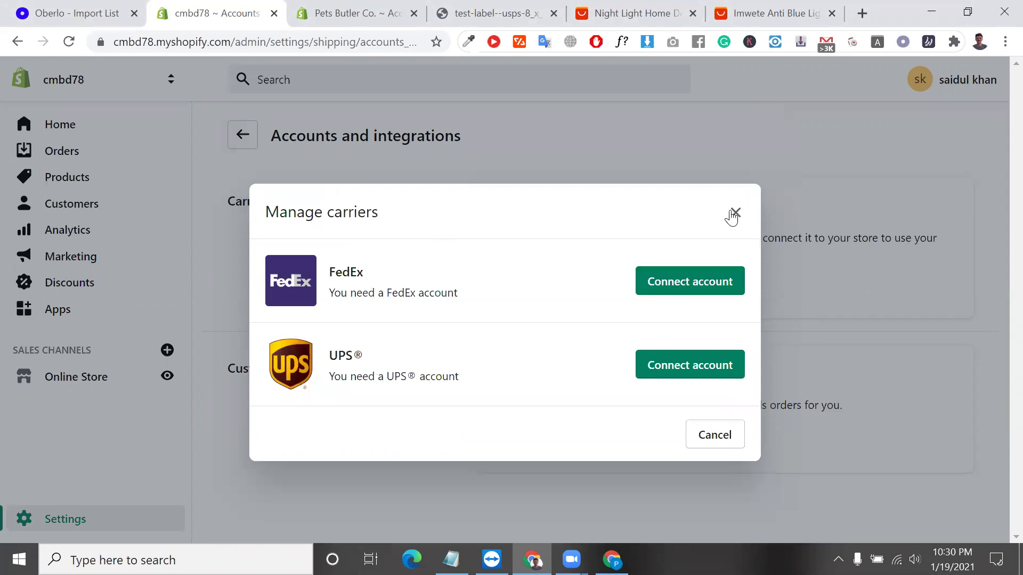
{"action": "left_click", "coordinate": [734, 214]}
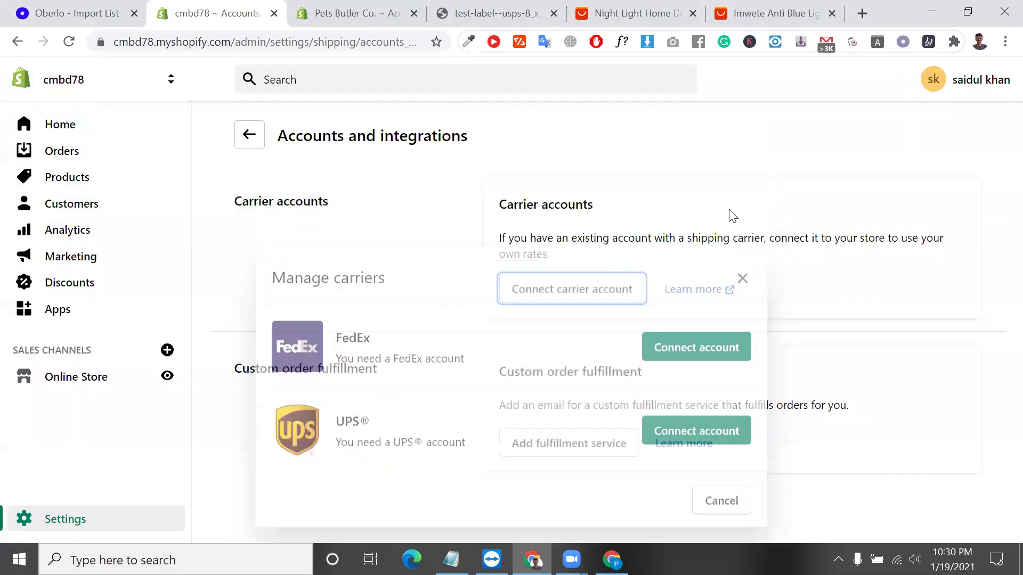
{"action": "left_click", "coordinate": [239, 150]}
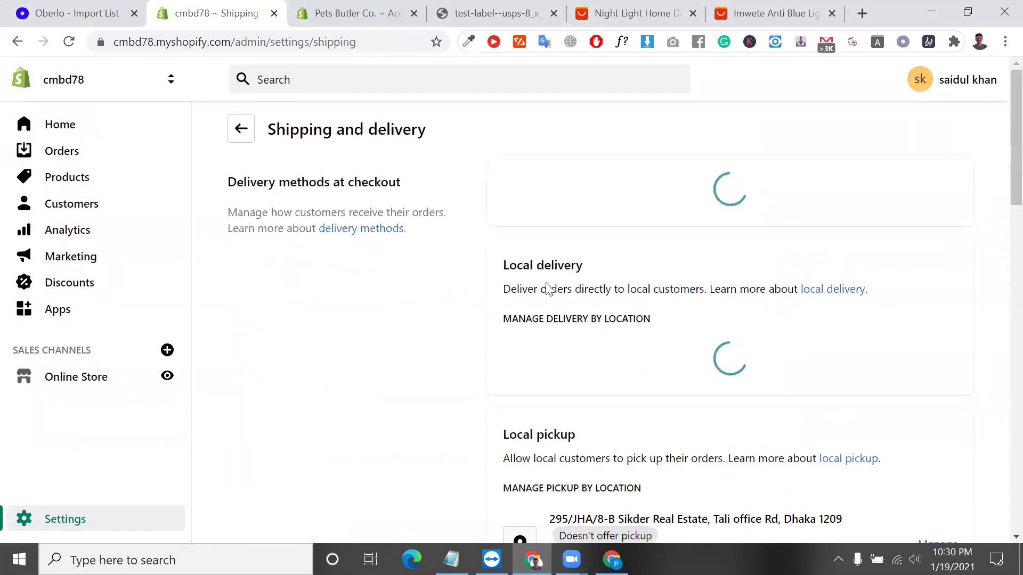
{"action": "double_click", "coordinate": [531, 191]}
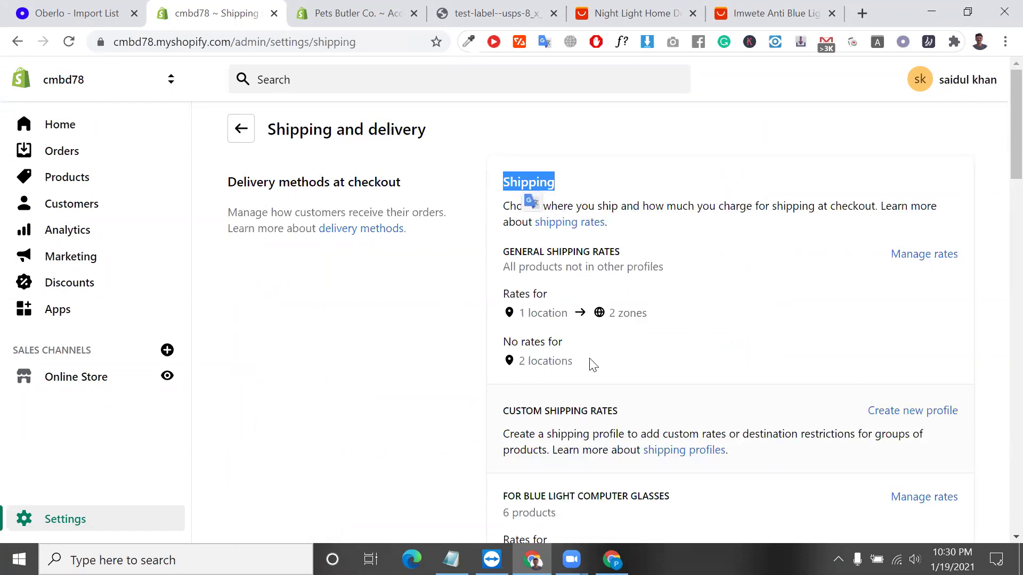
{"action": "scroll", "coordinate": [590, 365], "scroll_direction": "down", "scroll_amount": 5}
{"action": "scroll", "coordinate": [590, 364], "scroll_direction": "down", "scroll_amount": 8}
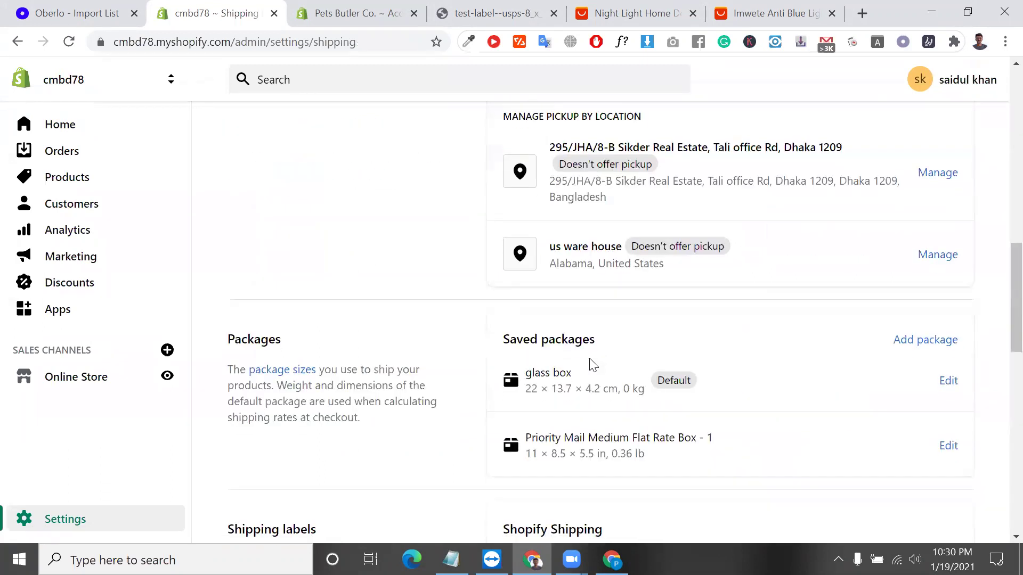
{"action": "scroll", "coordinate": [660, 495], "scroll_direction": "down", "scroll_amount": 1}
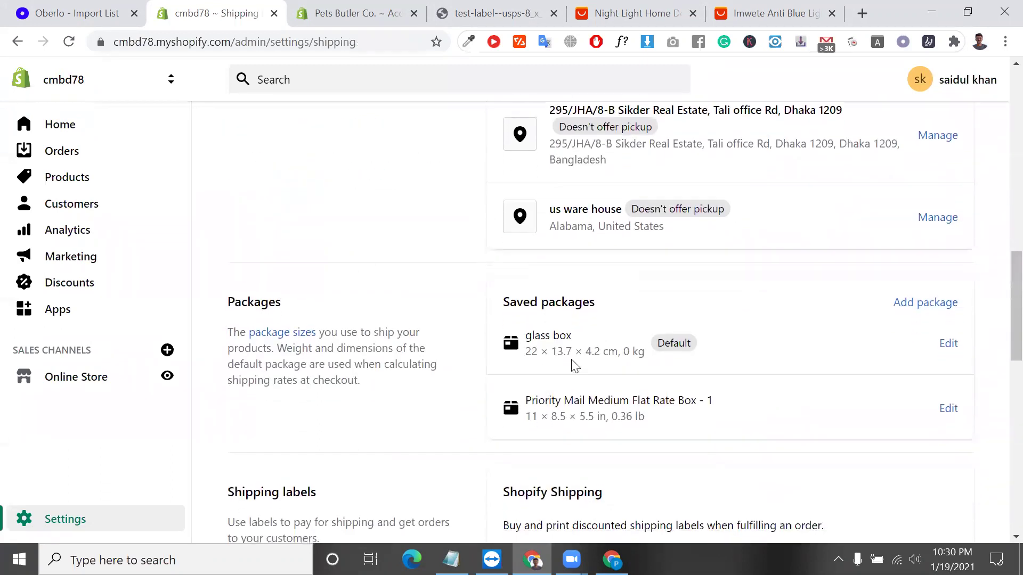
{"action": "double_click", "coordinate": [544, 333]}
{"action": "scroll", "coordinate": [607, 354], "scroll_direction": "up", "scroll_amount": 2}
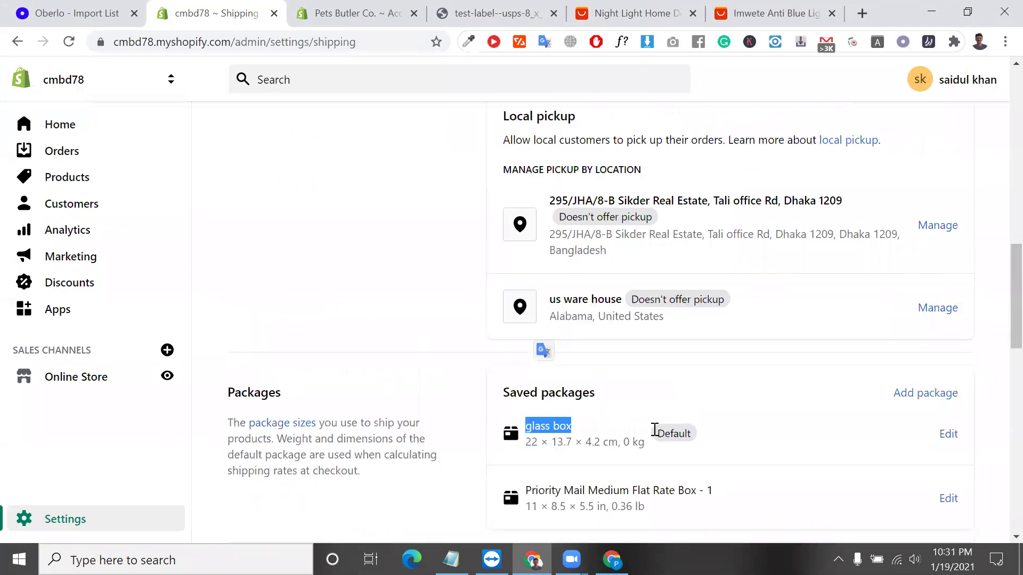
{"action": "left_click", "coordinate": [562, 394]}
{"action": "triple_click", "coordinate": [563, 394]}
{"action": "scroll", "coordinate": [799, 346], "scroll_direction": "down", "scroll_amount": 3}
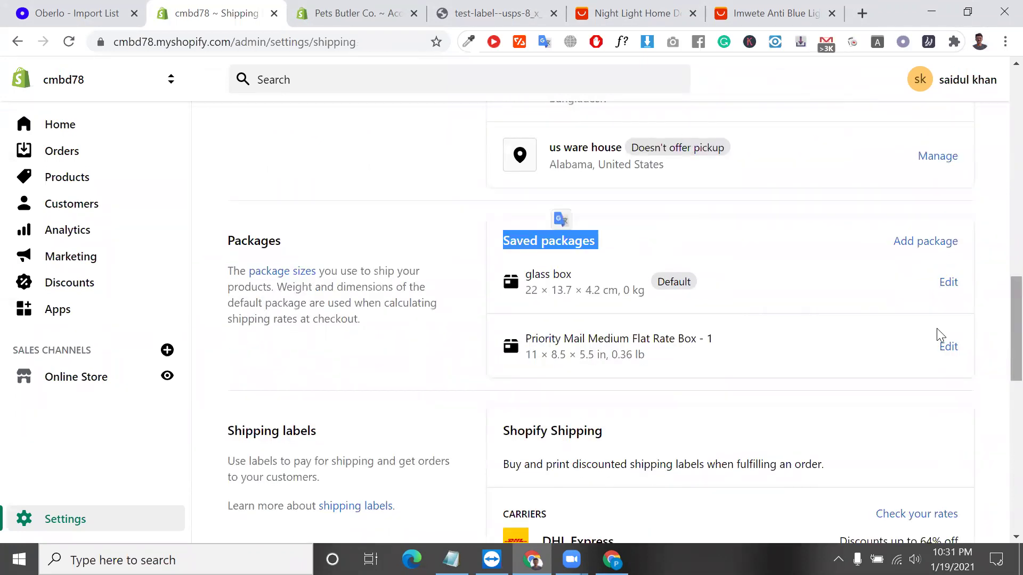
{"action": "scroll", "coordinate": [834, 349], "scroll_direction": "down", "scroll_amount": 3}
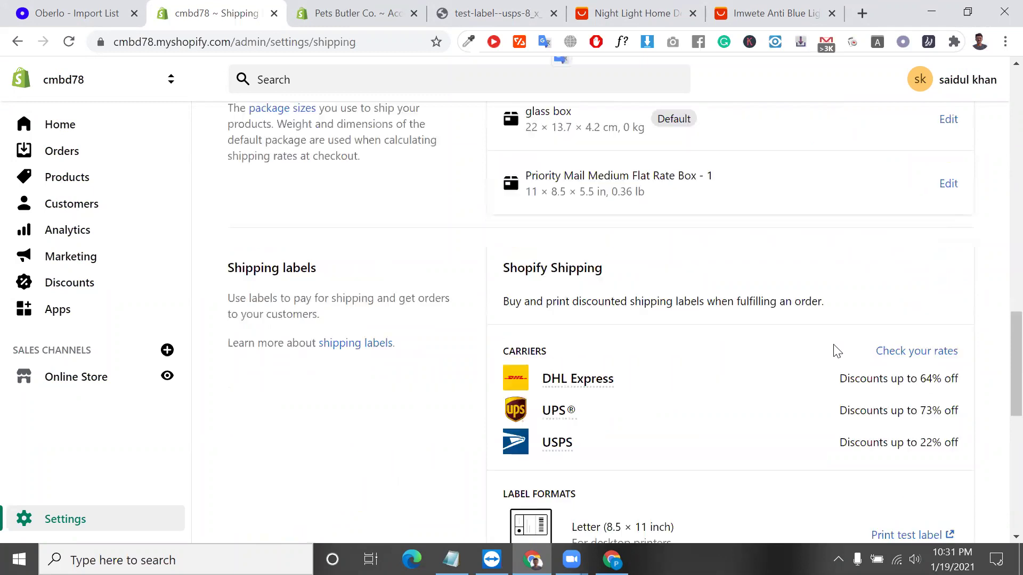
{"action": "triple_click", "coordinate": [593, 299]}
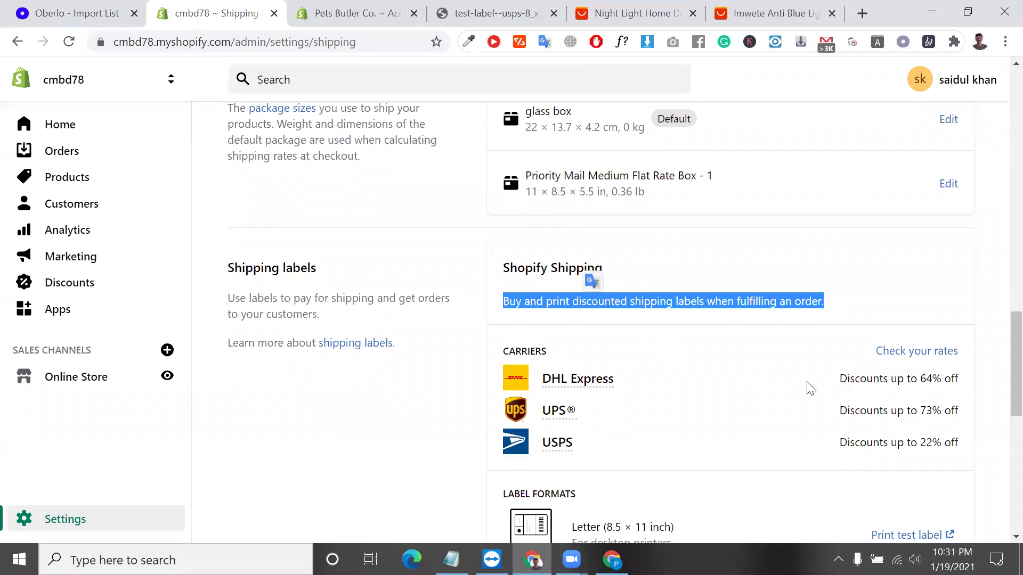
{"action": "triple_click", "coordinate": [853, 379]}
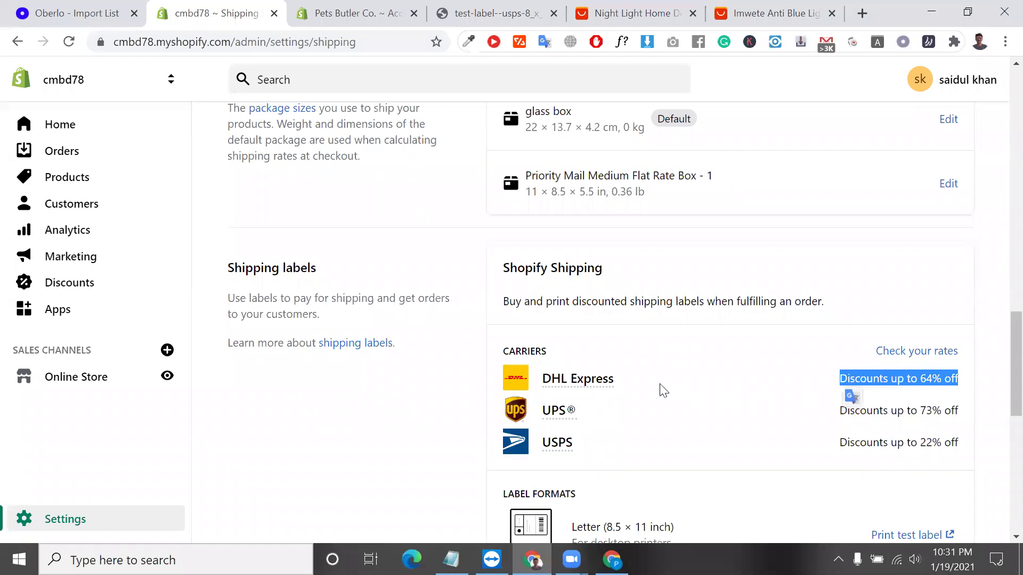
{"action": "mouse_move", "coordinate": [604, 380]}
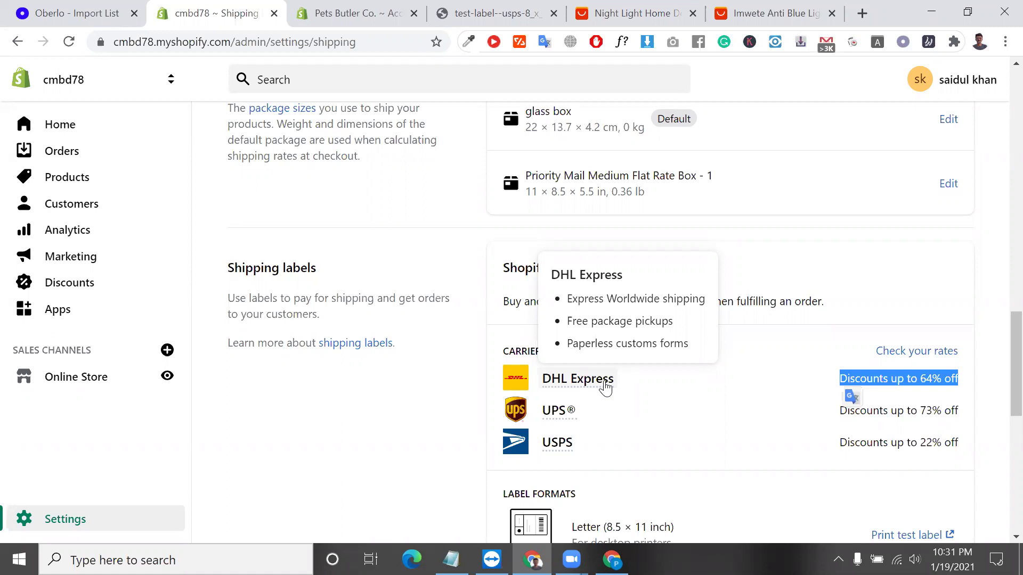
{"action": "double_click", "coordinate": [930, 380]}
{"action": "left_click", "coordinate": [930, 384]}
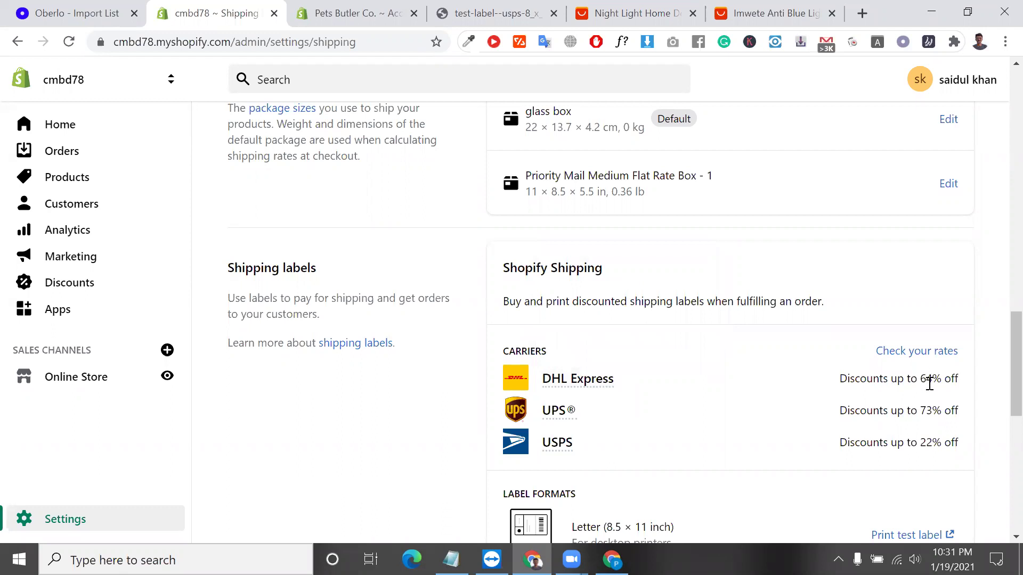
{"action": "triple_click", "coordinate": [930, 384]}
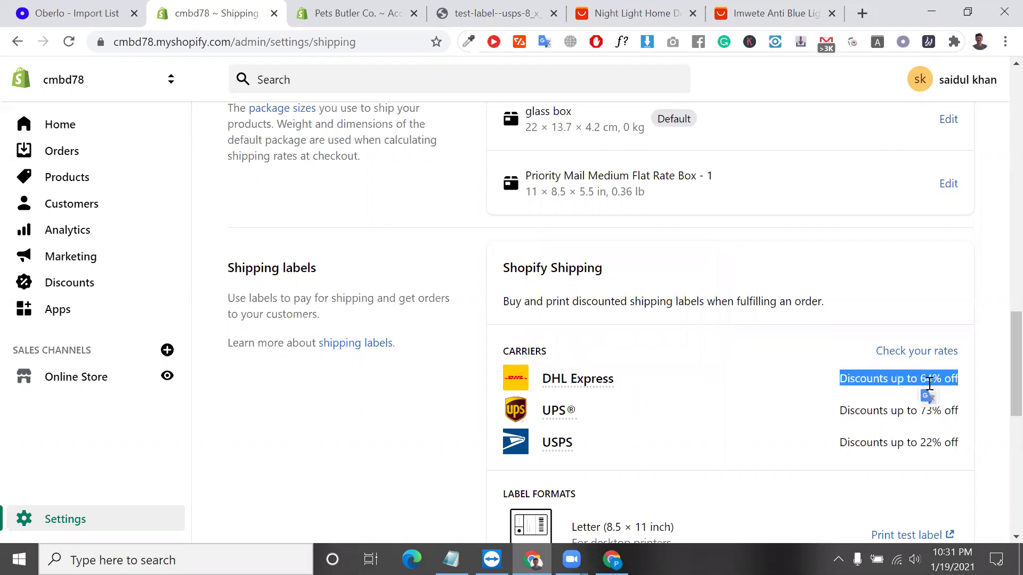
{"action": "scroll", "coordinate": [929, 384], "scroll_direction": "down", "scroll_amount": 3}
{"action": "mouse_move", "coordinate": [563, 249]}
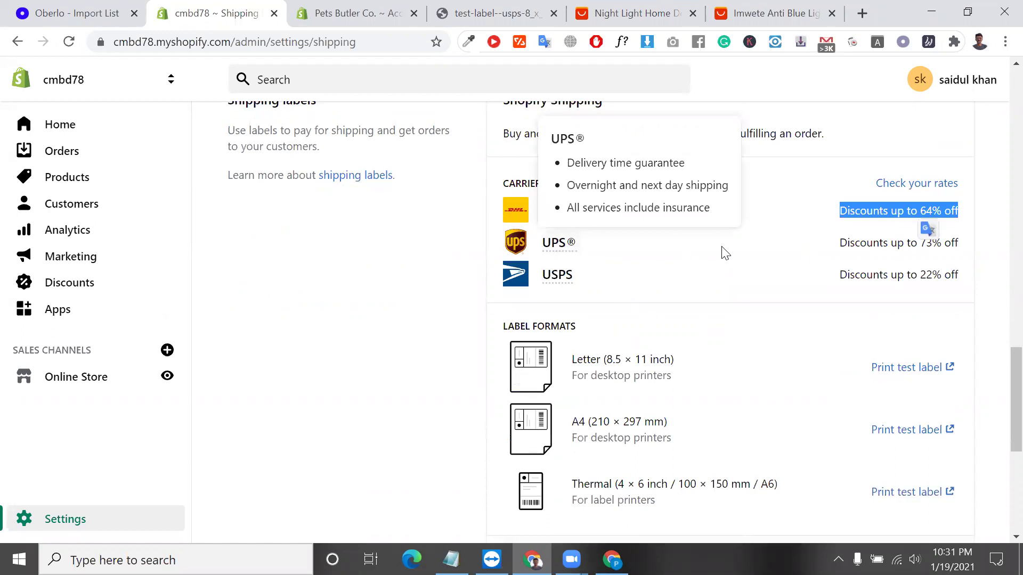
{"action": "left_click", "coordinate": [725, 253]}
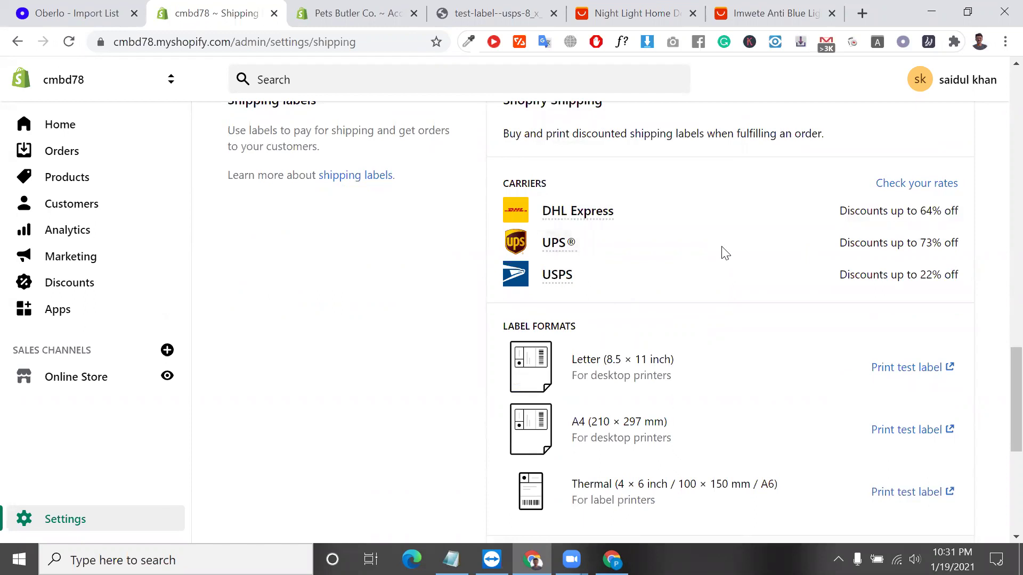
{"action": "double_click", "coordinate": [925, 249]}
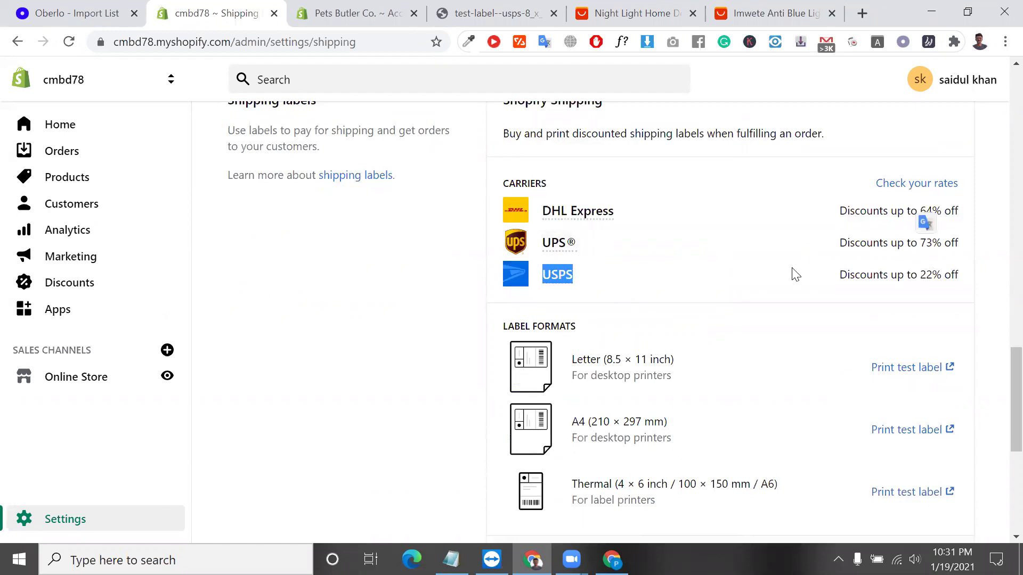
{"action": "double_click", "coordinate": [928, 276]}
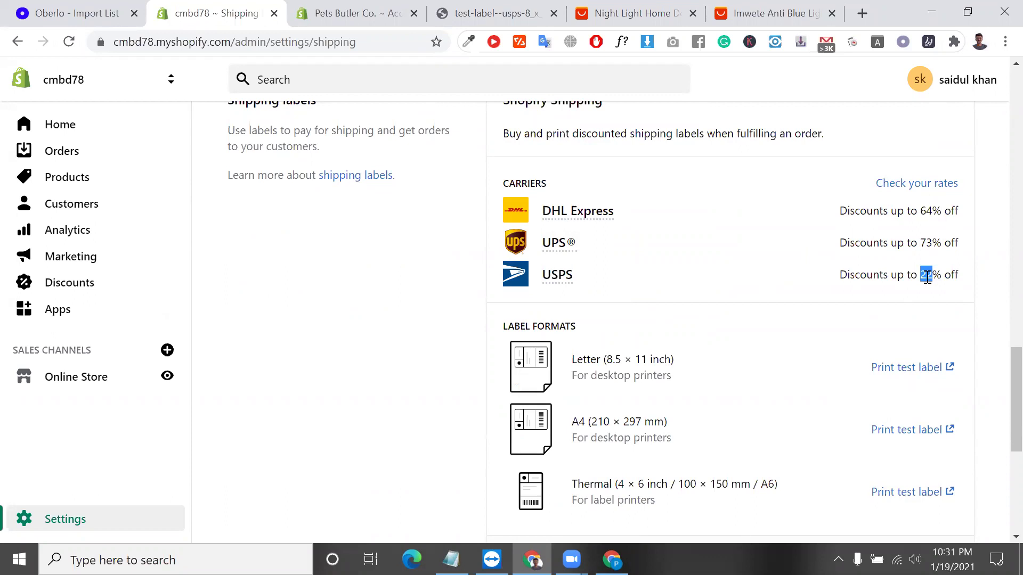
{"action": "scroll", "coordinate": [937, 372], "scroll_direction": "down", "scroll_amount": 3}
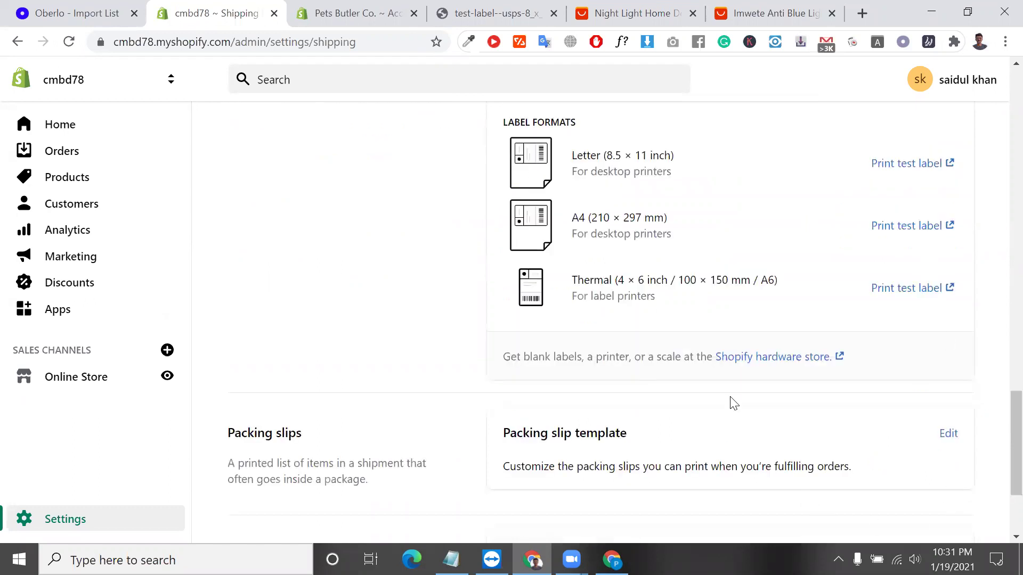
{"action": "left_click", "coordinate": [618, 2]}
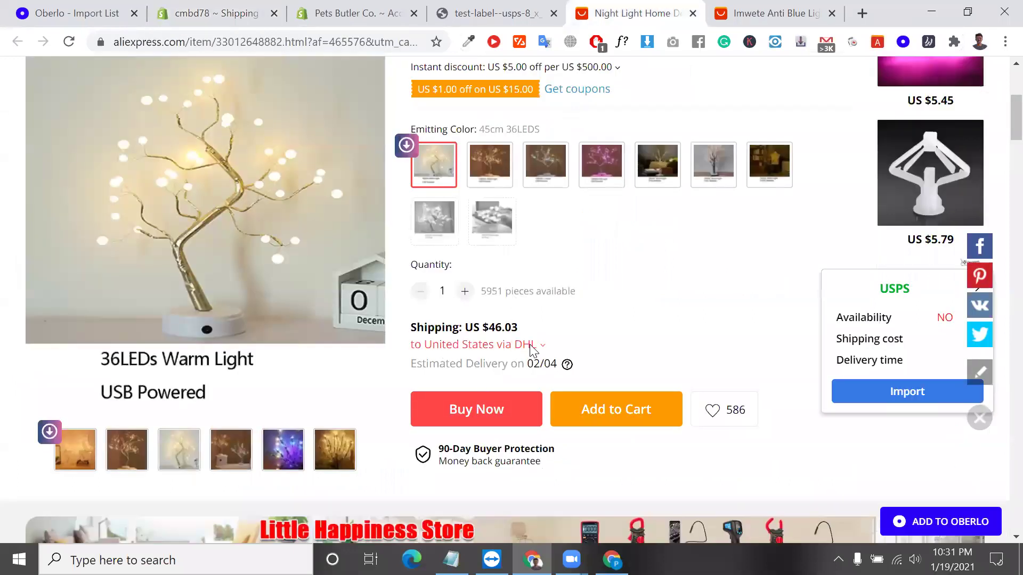
{"action": "left_click", "coordinate": [529, 344]}
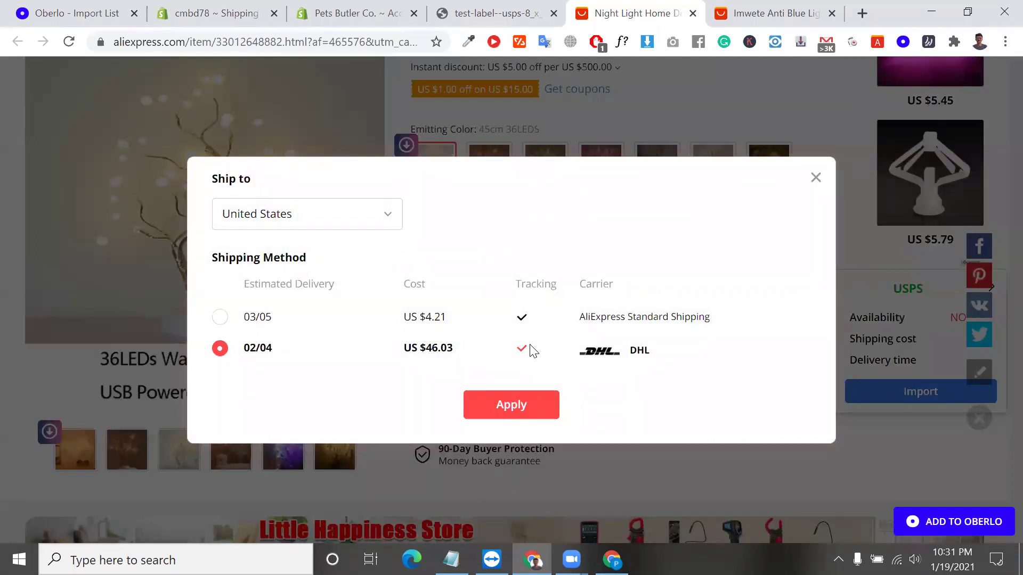
{"action": "left_click", "coordinate": [175, 10]}
{"action": "scroll", "coordinate": [539, 226], "scroll_direction": "up", "scroll_amount": 15}
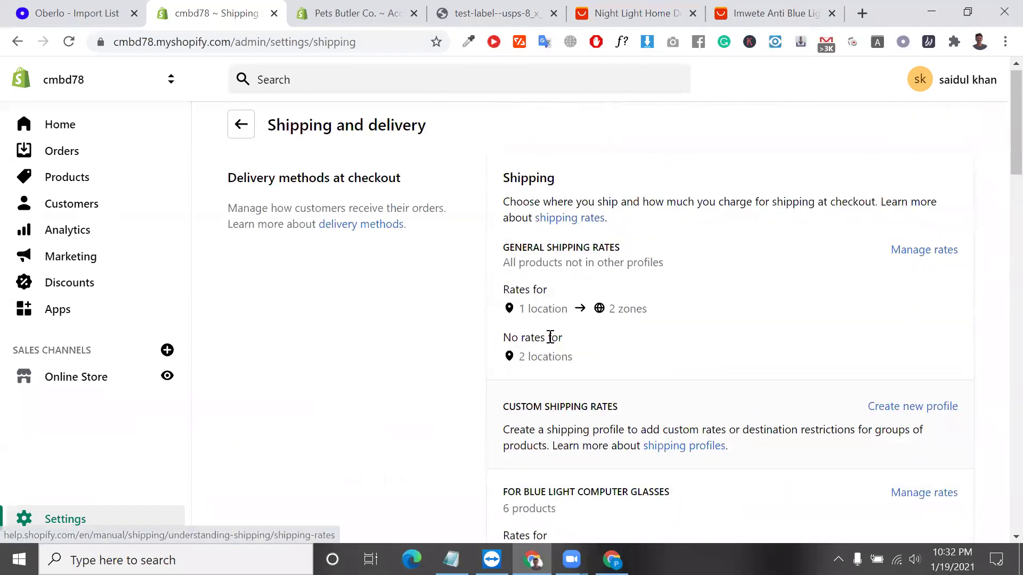
{"action": "scroll", "coordinate": [561, 350], "scroll_direction": "down", "scroll_amount": 10}
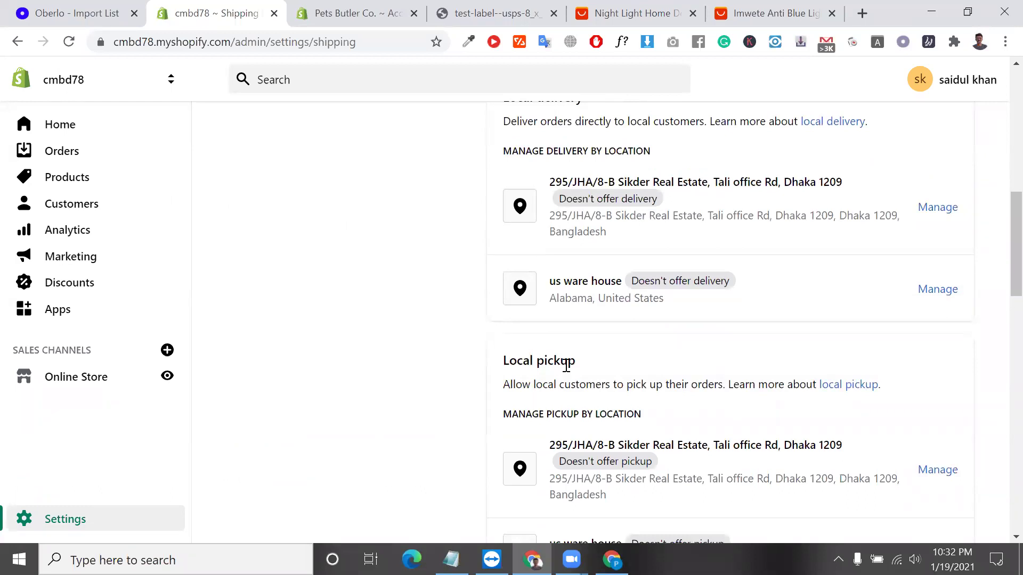
{"action": "scroll", "coordinate": [583, 400], "scroll_direction": "down", "scroll_amount": 5}
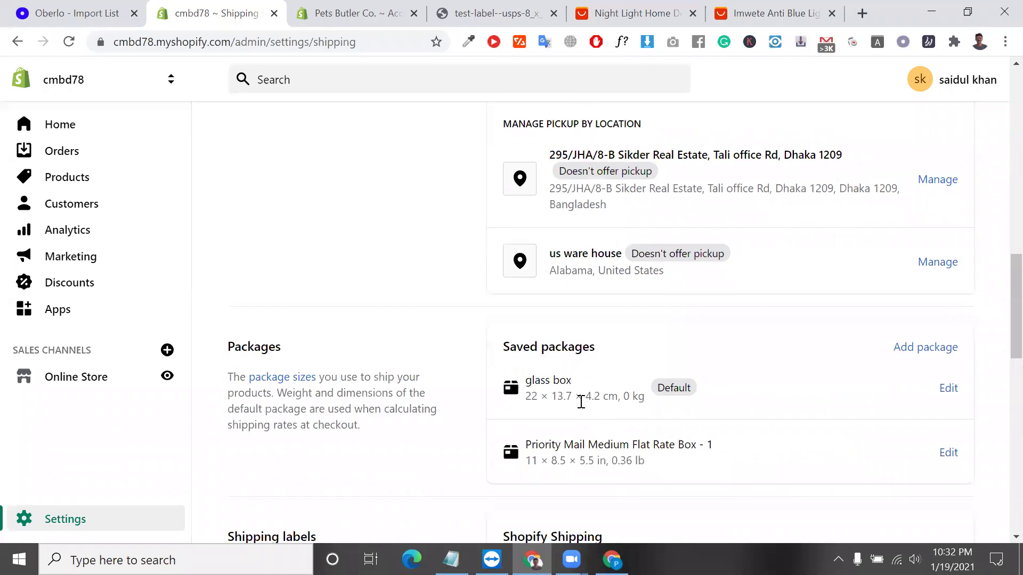
{"action": "scroll", "coordinate": [580, 402], "scroll_direction": "down", "scroll_amount": 2}
{"action": "double_click", "coordinate": [554, 305]}
{"action": "scroll", "coordinate": [554, 305], "scroll_direction": "down", "scroll_amount": 1}
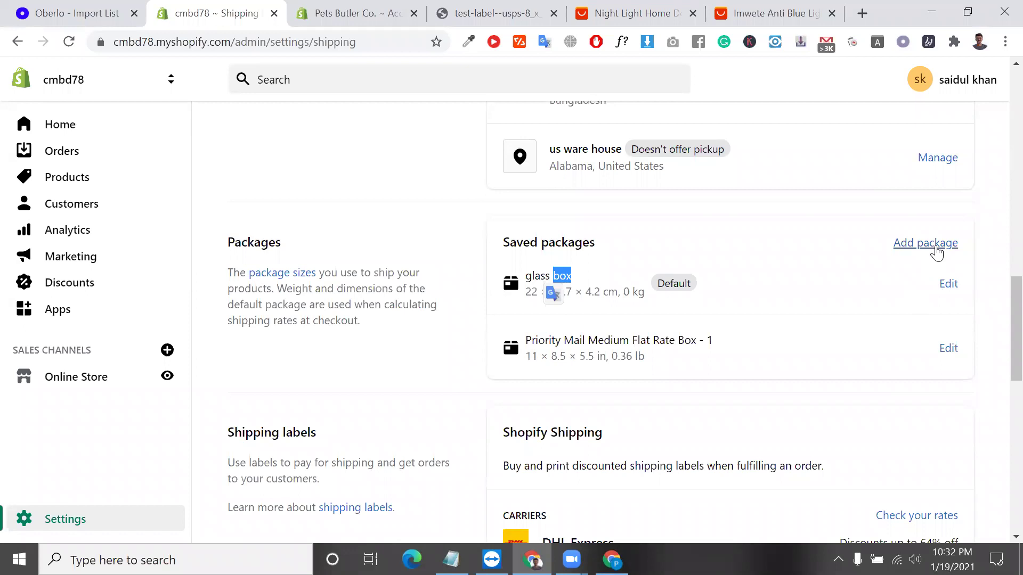
{"action": "scroll", "coordinate": [658, 379], "scroll_direction": "up", "scroll_amount": 6}
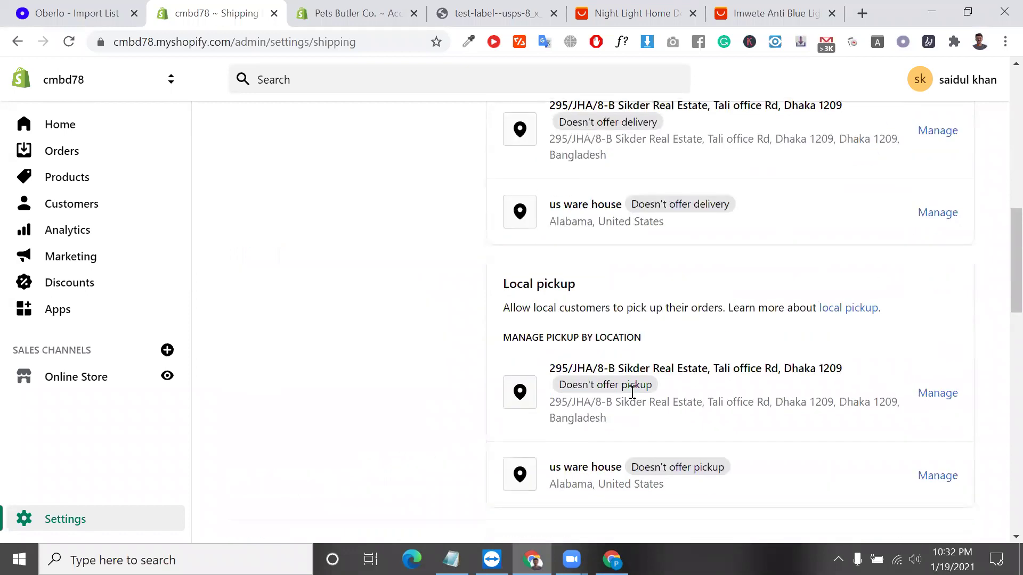
{"action": "scroll", "coordinate": [632, 393], "scroll_direction": "down", "scroll_amount": 6}
{"action": "triple_click", "coordinate": [539, 299]}
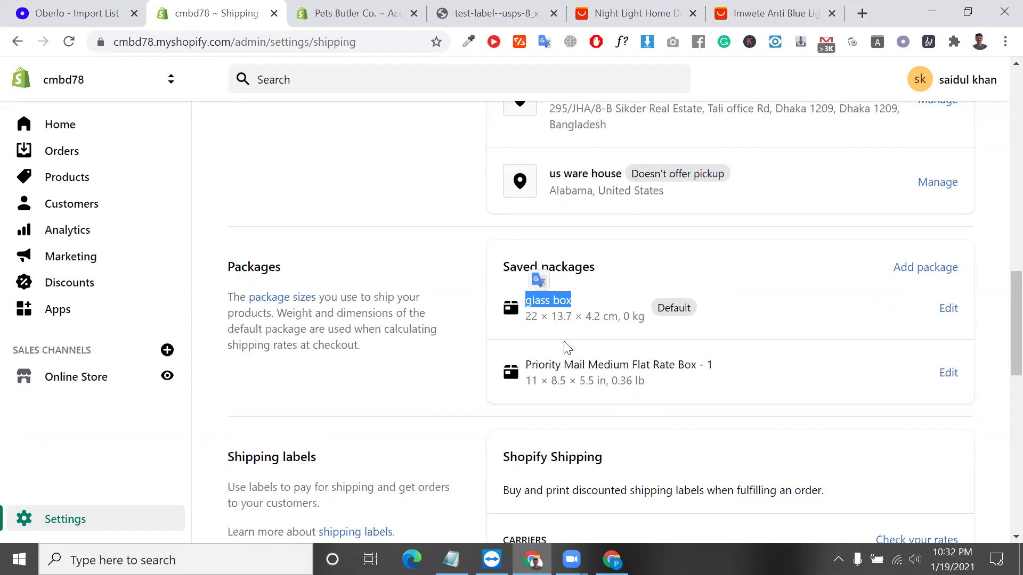
{"action": "scroll", "coordinate": [505, 313], "scroll_direction": "up", "scroll_amount": 3}
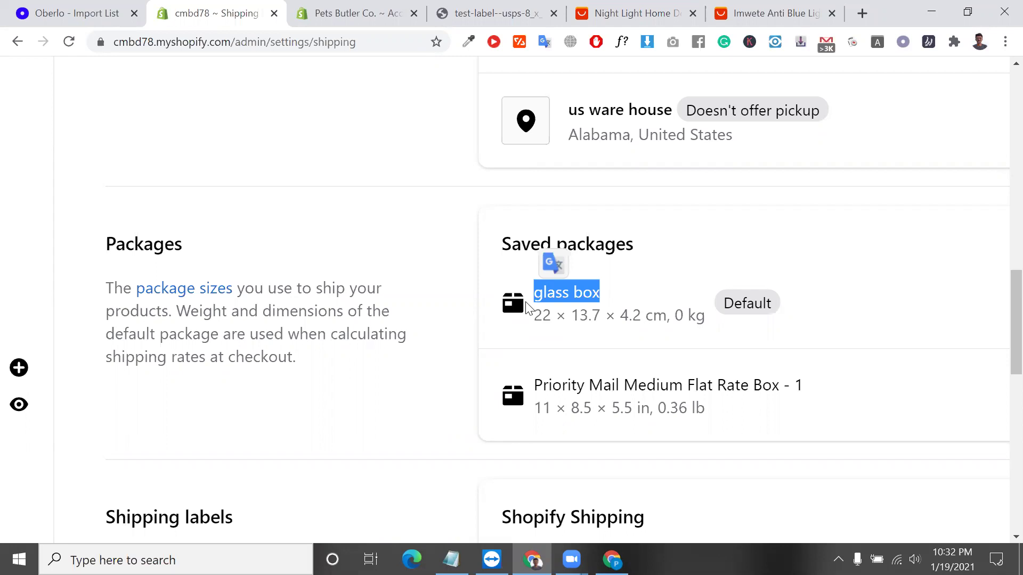
{"action": "scroll", "coordinate": [525, 302], "scroll_direction": "down", "scroll_amount": 3}
{"action": "scroll", "coordinate": [526, 302], "scroll_direction": "down", "scroll_amount": 6}
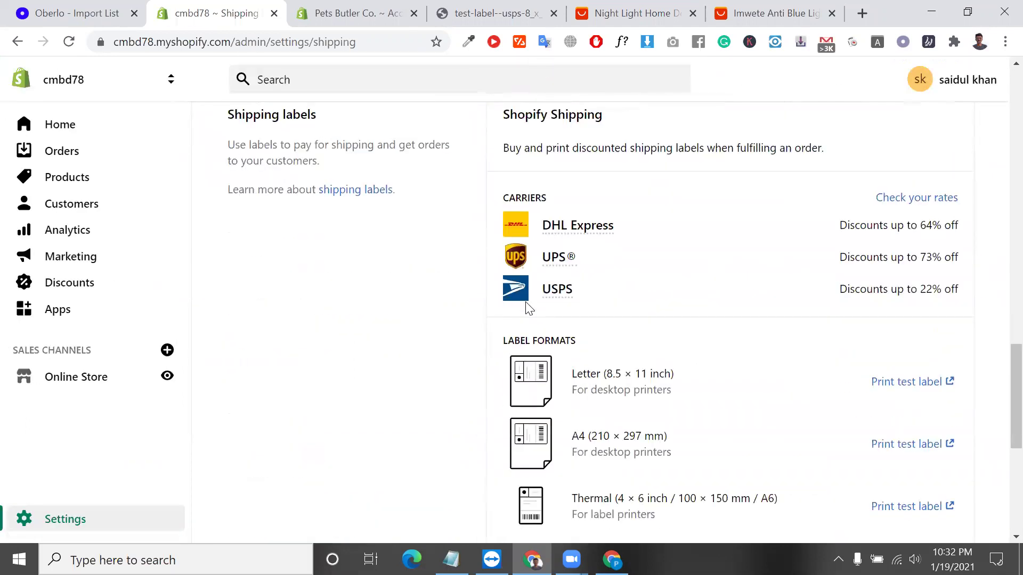
{"action": "mouse_move", "coordinate": [558, 296]}
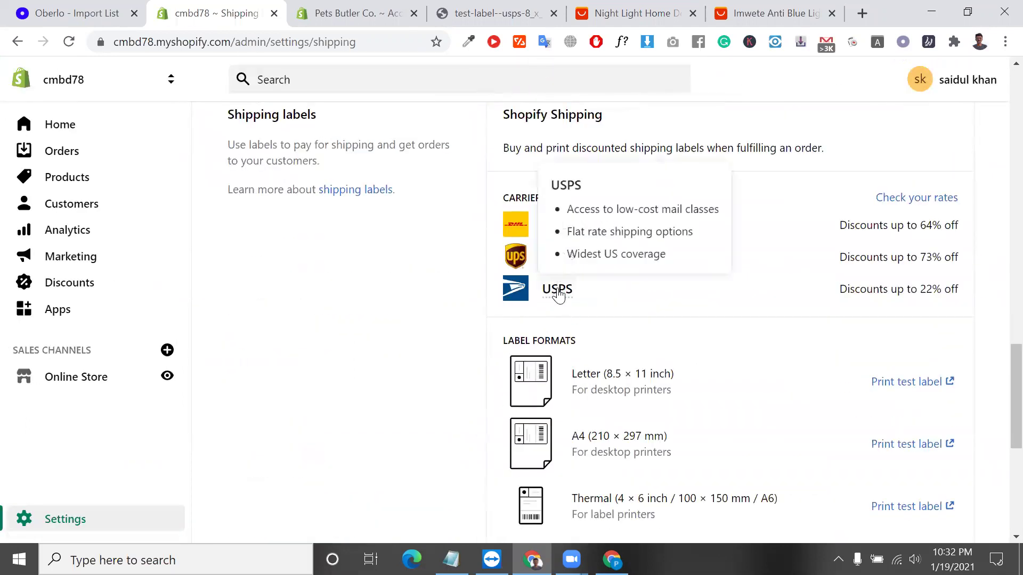
{"action": "scroll", "coordinate": [559, 295], "scroll_direction": "down", "scroll_amount": 4}
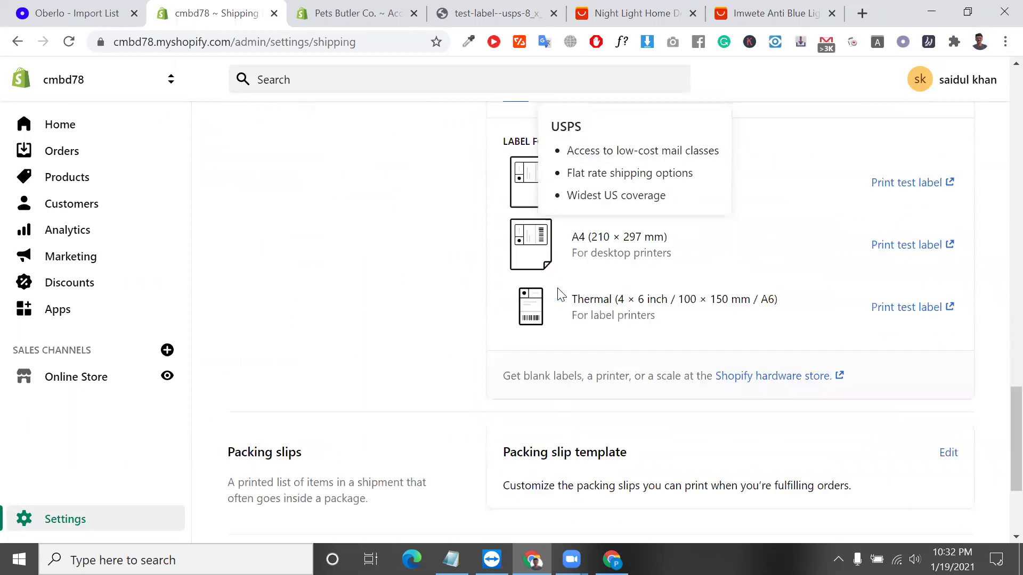
{"action": "scroll", "coordinate": [561, 295], "scroll_direction": "down", "scroll_amount": 3}
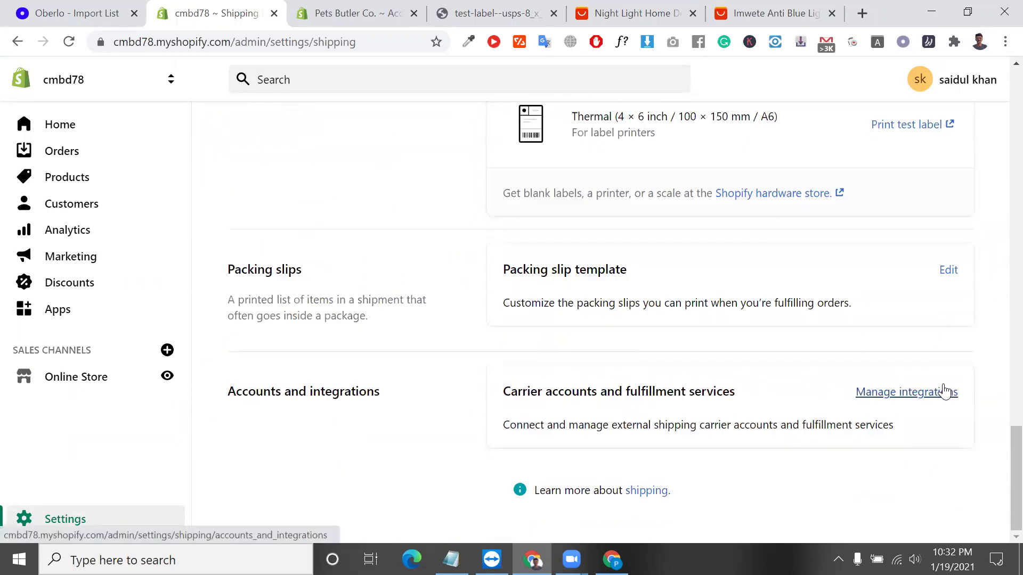
{"action": "left_click", "coordinate": [944, 392]}
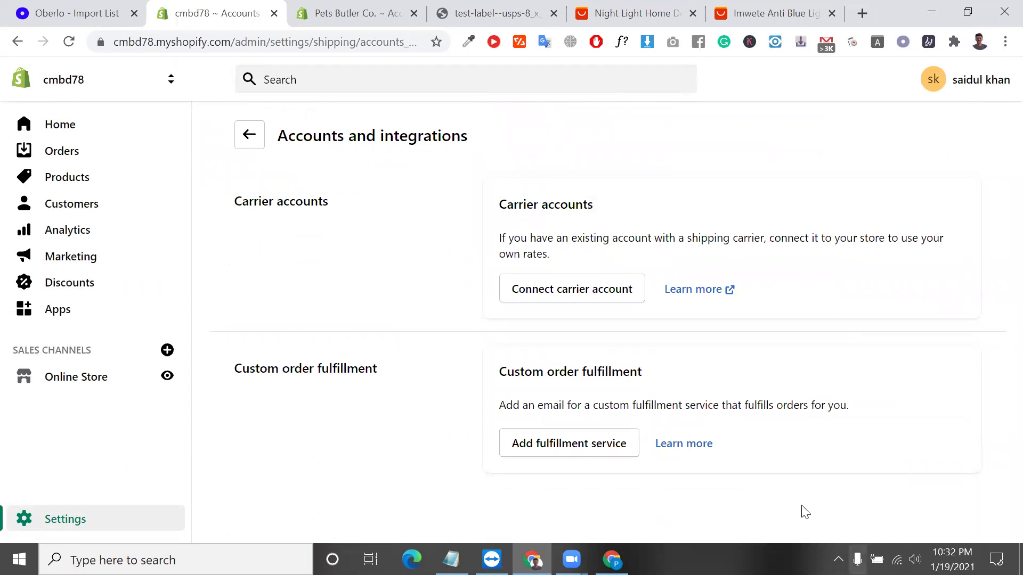
{"action": "left_click", "coordinate": [601, 298]}
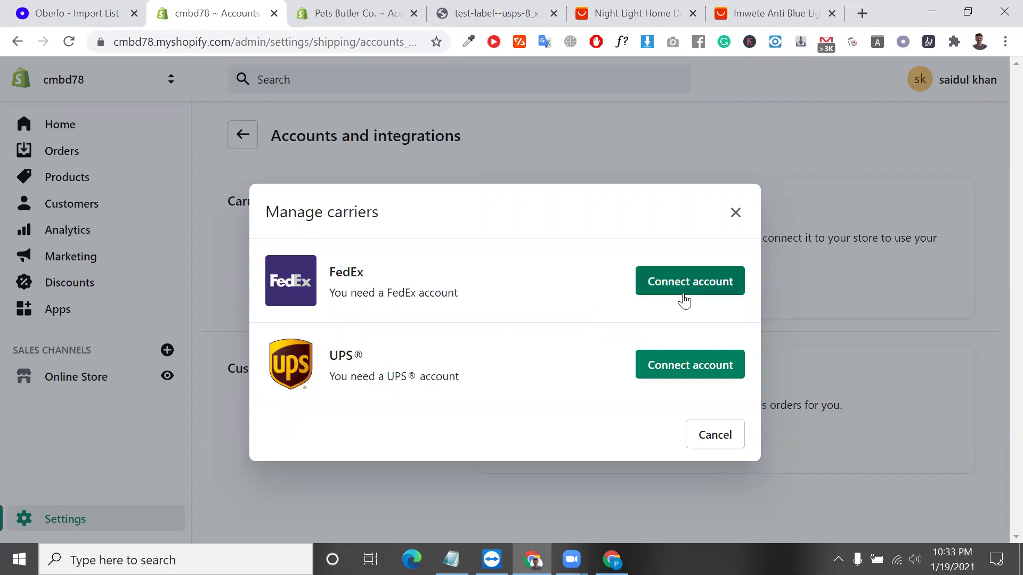
{"action": "left_click", "coordinate": [735, 213]}
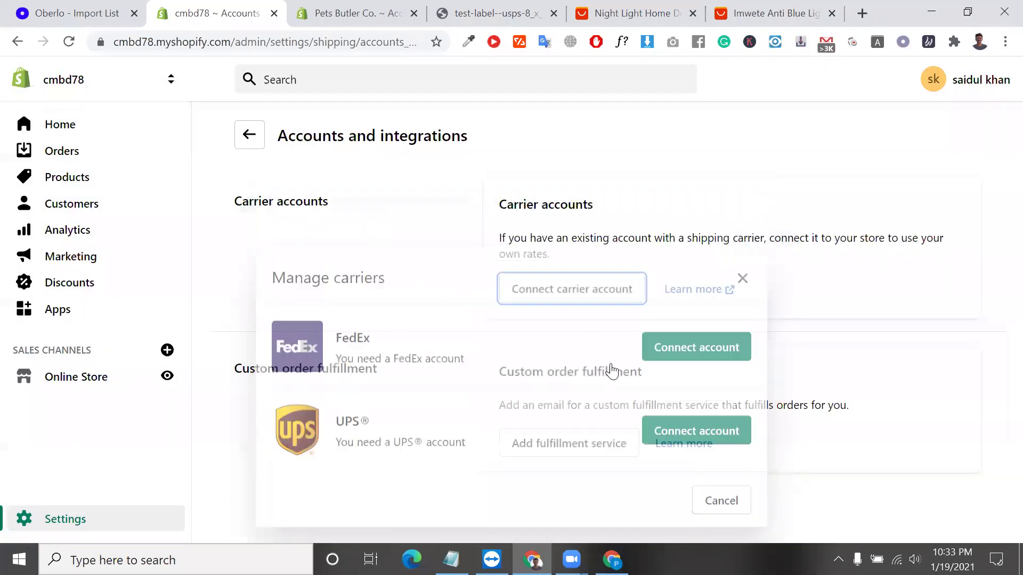
{"action": "left_click", "coordinate": [558, 452]}
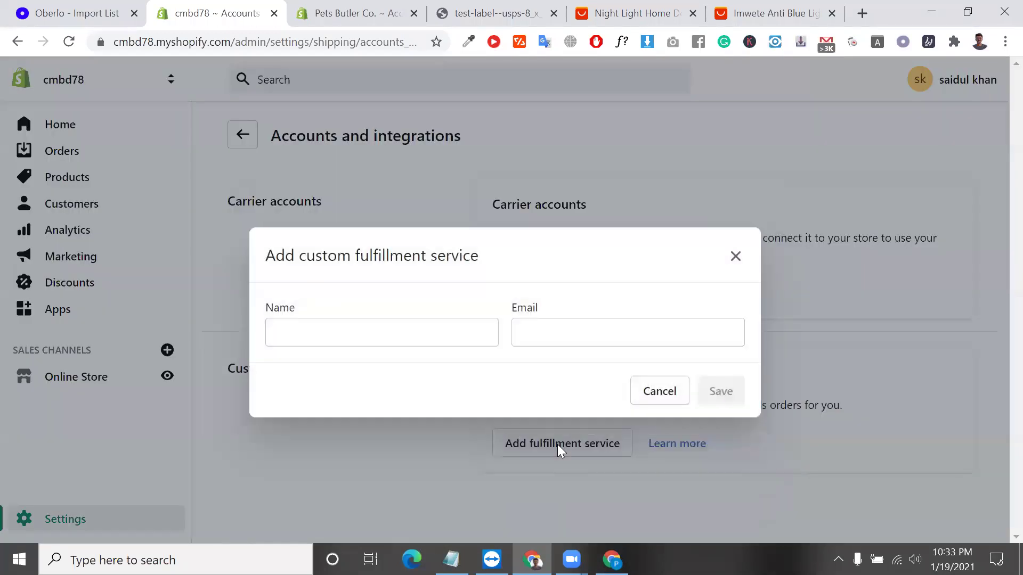
{"action": "left_click", "coordinate": [404, 335]}
{"action": "left_click", "coordinate": [556, 332]}
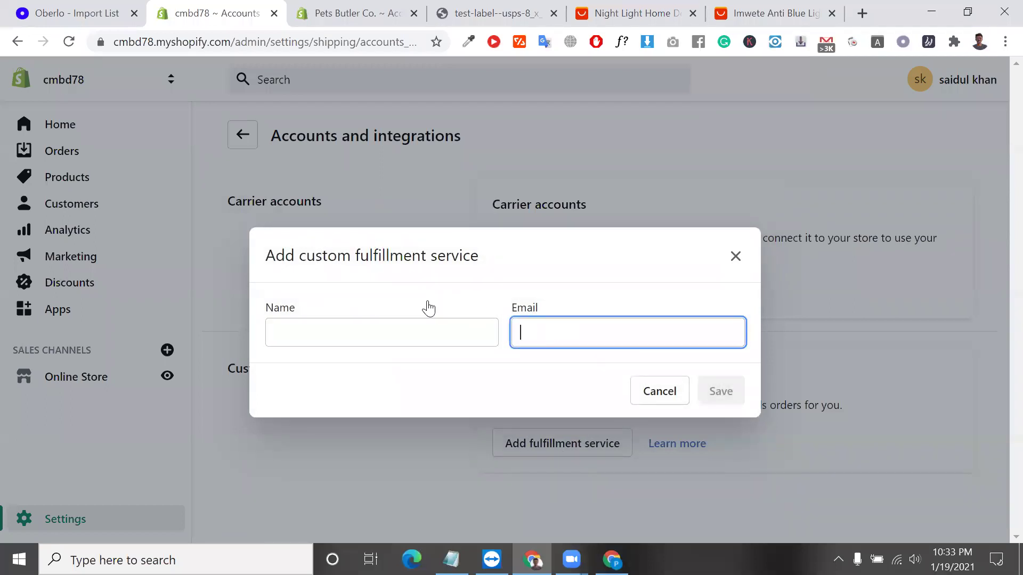
{"action": "left_click", "coordinate": [400, 321]}
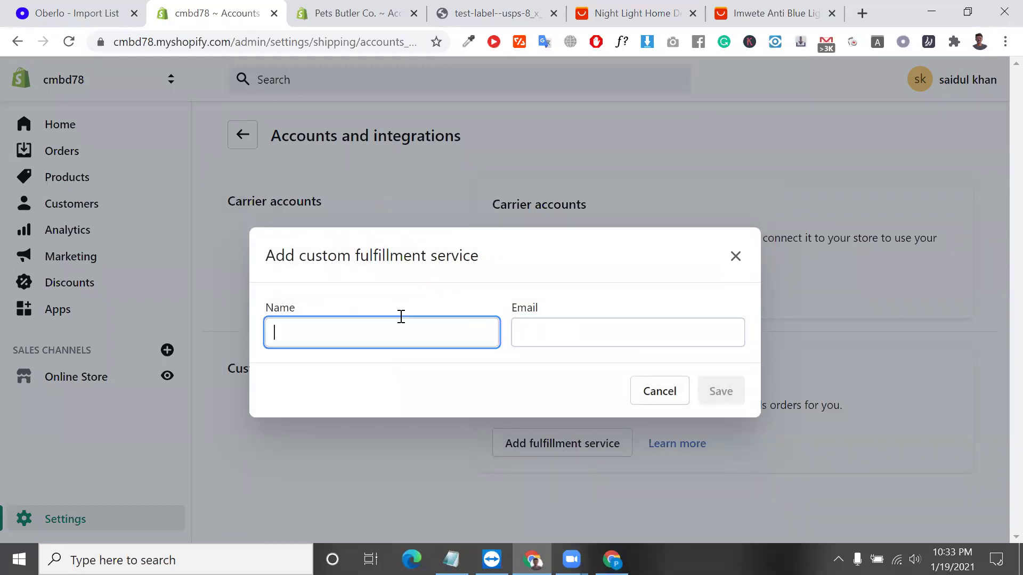
{"action": "left_click", "coordinate": [657, 395]}
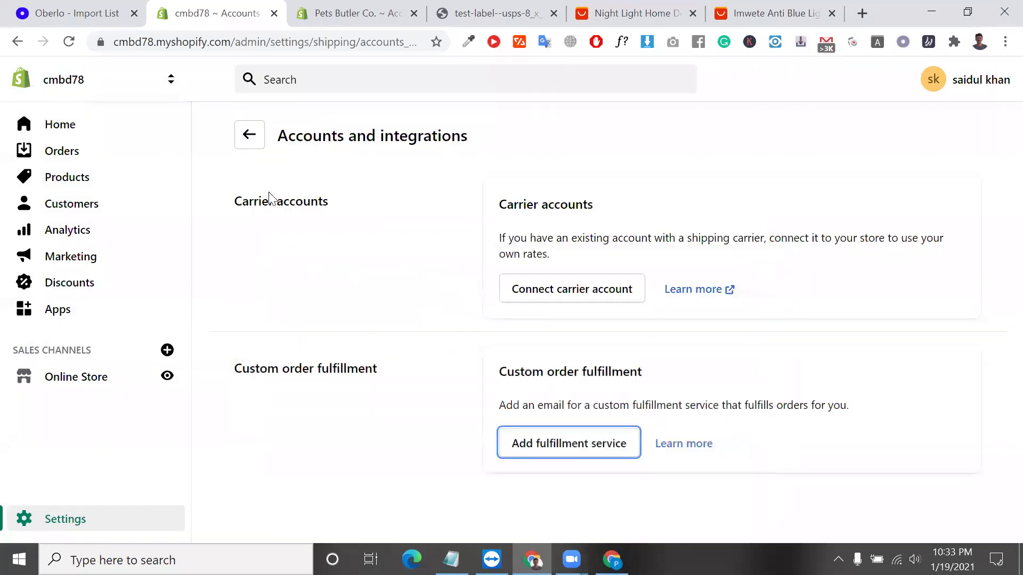
{"action": "left_click", "coordinate": [249, 140]}
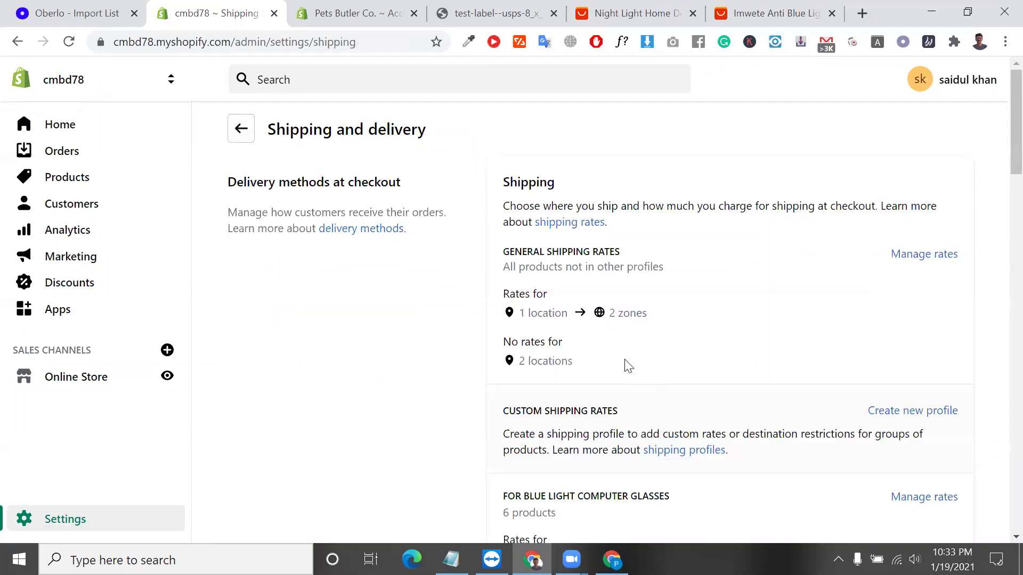
Leave Shipping and delivery for the Settings overview and open the Taxes settings.
{"action": "scroll", "coordinate": [628, 366], "scroll_direction": "down", "scroll_amount": 7}
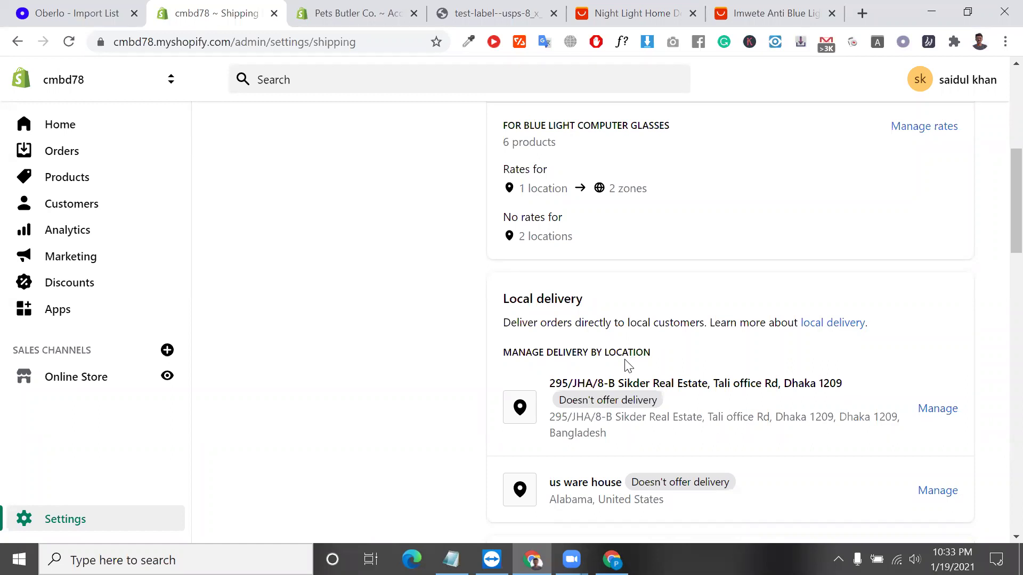
{"action": "left_click", "coordinate": [127, 517]}
{"action": "scroll", "coordinate": [373, 476], "scroll_direction": "down", "scroll_amount": 1}
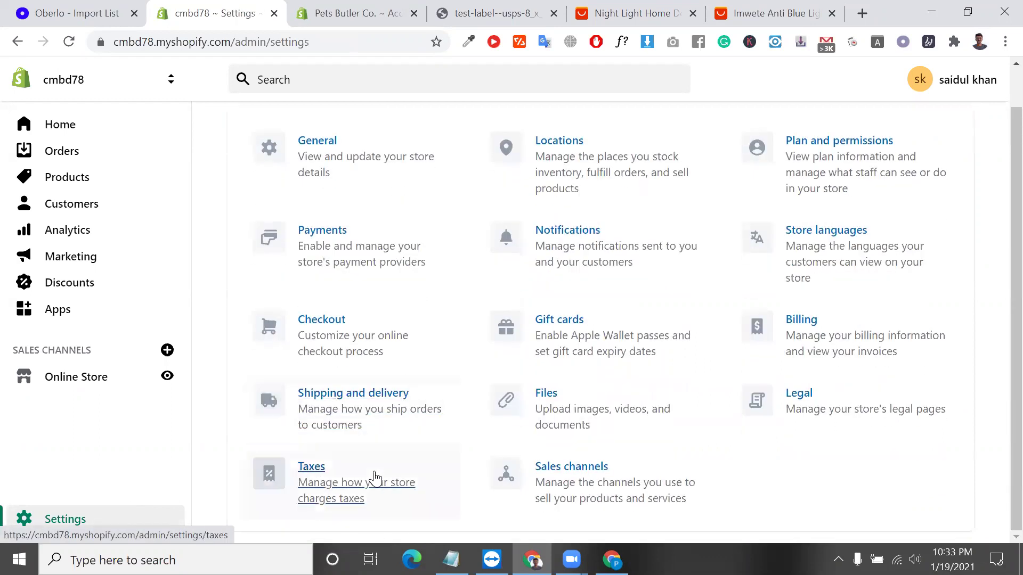
{"action": "left_click", "coordinate": [374, 477]}
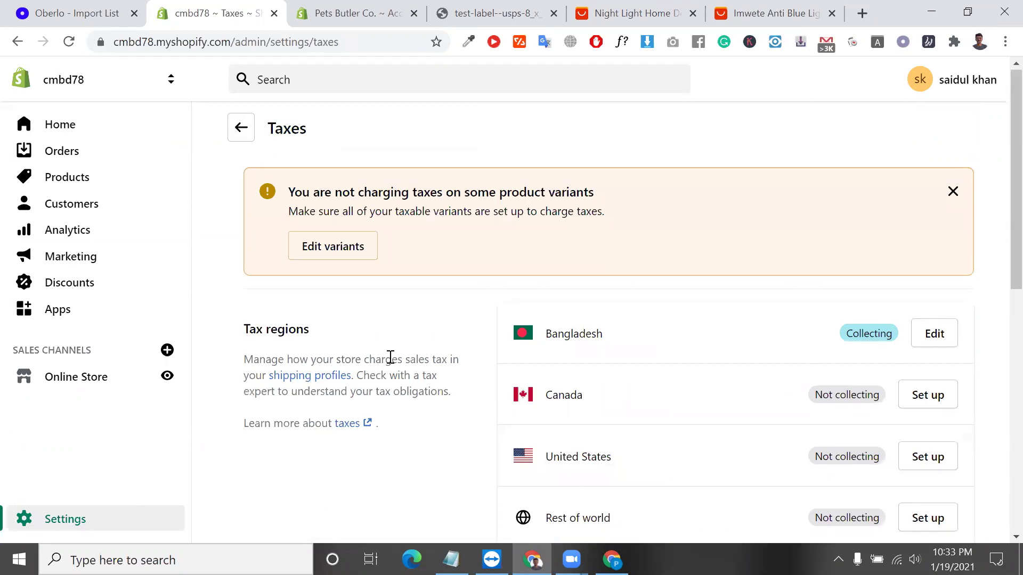
Confirm Canada is not collecting tax under Tax regions and open Canada's tax setup.
{"action": "scroll", "coordinate": [647, 379], "scroll_direction": "down", "scroll_amount": 3}
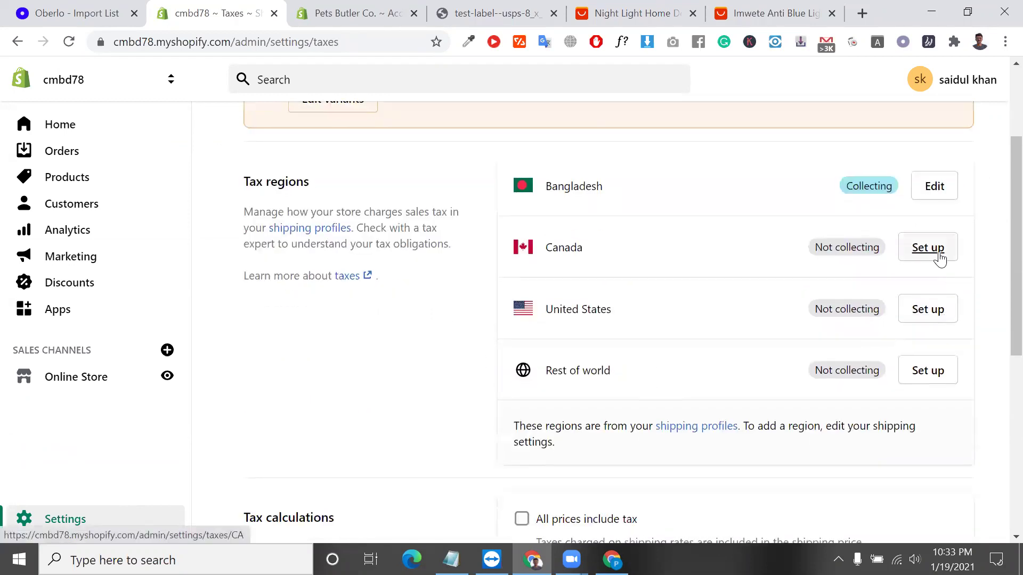
{"action": "triple_click", "coordinate": [865, 251]}
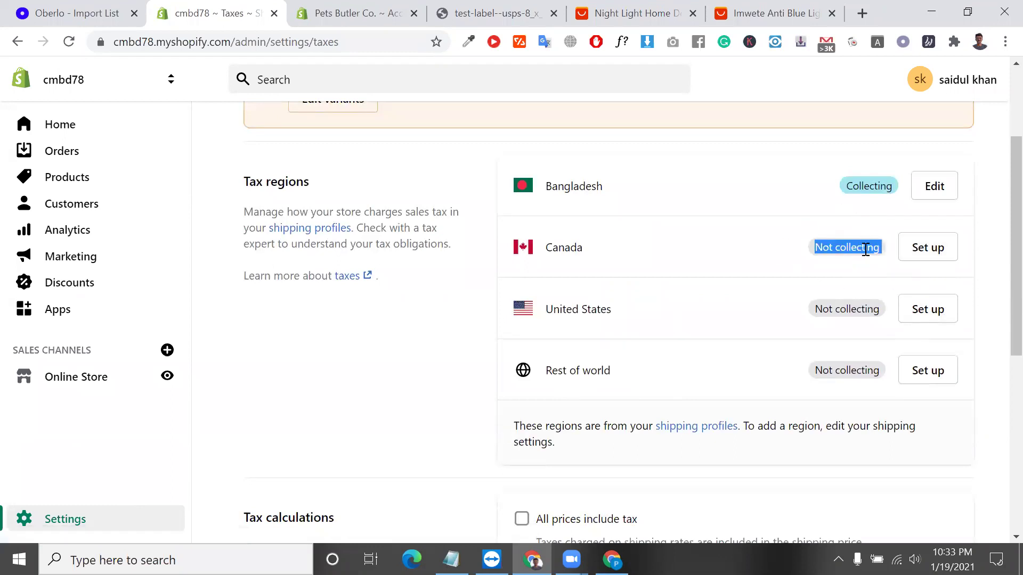
{"action": "double_click", "coordinate": [562, 247]}
{"action": "left_click", "coordinate": [599, 368]}
{"action": "scroll", "coordinate": [599, 368], "scroll_direction": "down", "scroll_amount": 5}
{"action": "scroll", "coordinate": [600, 371], "scroll_direction": "up", "scroll_amount": 1}
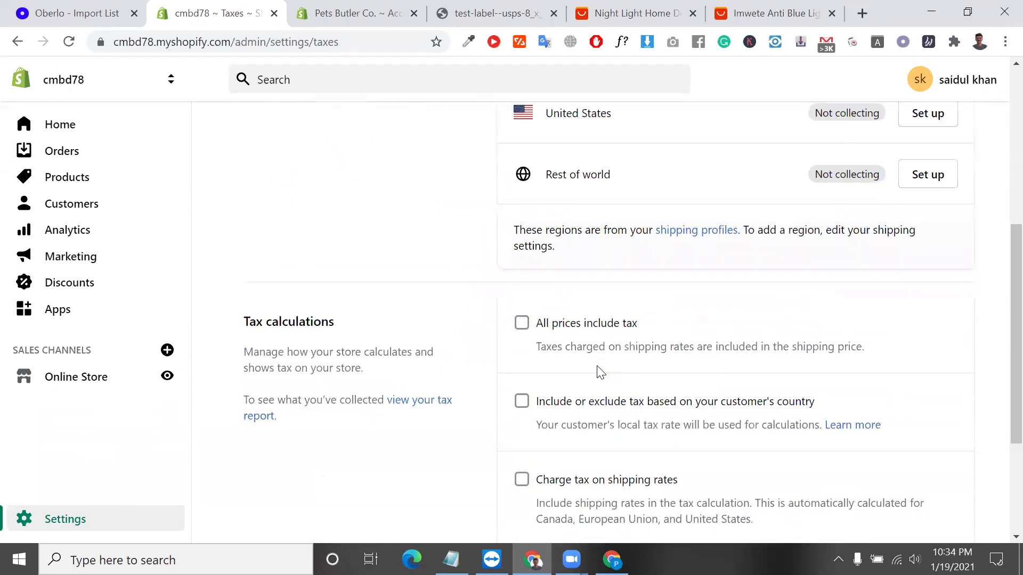
{"action": "scroll", "coordinate": [562, 333], "scroll_direction": "up", "scroll_amount": 6}
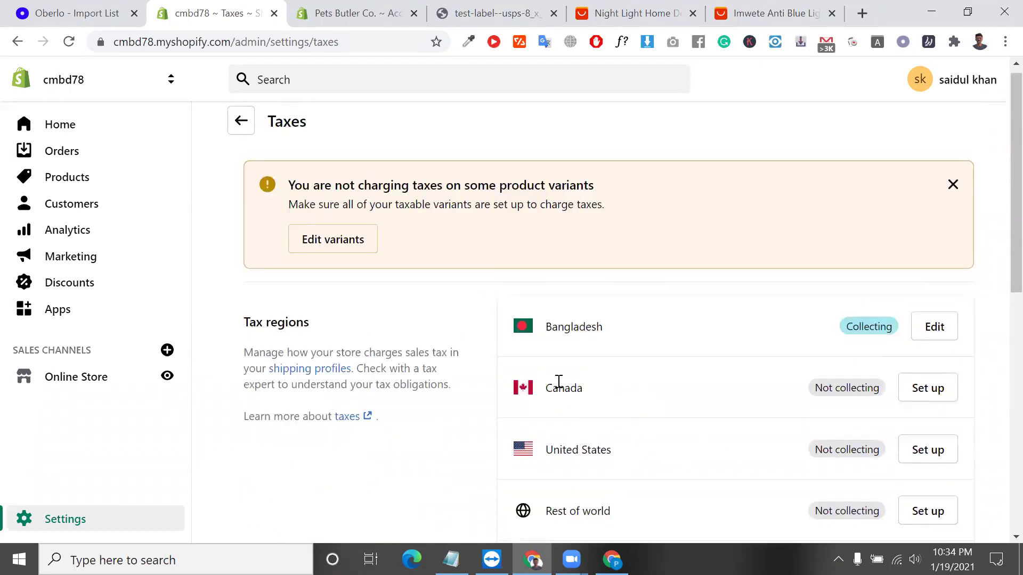
{"action": "double_click", "coordinate": [558, 381]}
{"action": "left_click", "coordinate": [927, 388]}
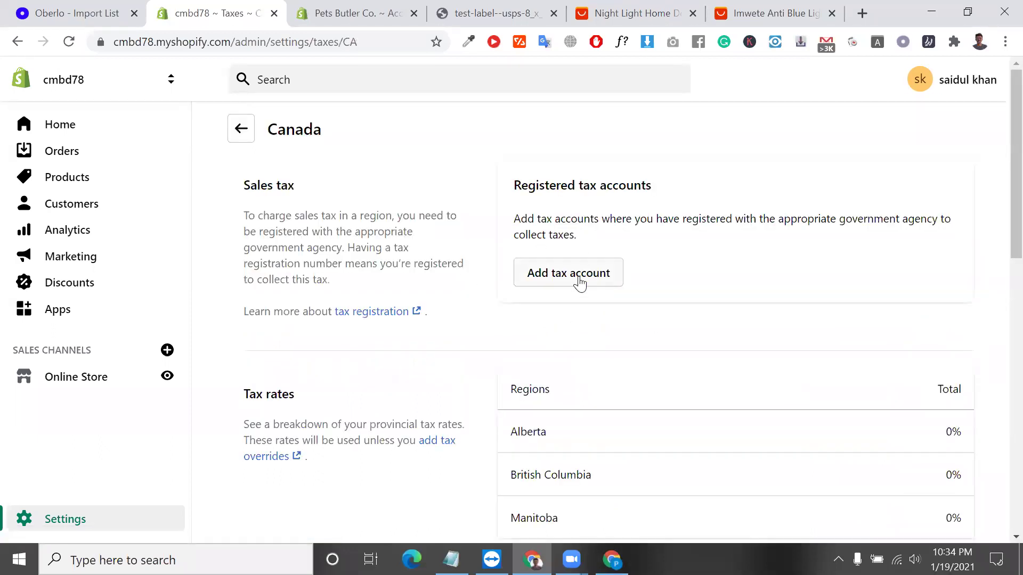
Add a Canada tax account for British Columbia (GST) with the registration number left blank.
{"action": "left_click", "coordinate": [579, 282]}
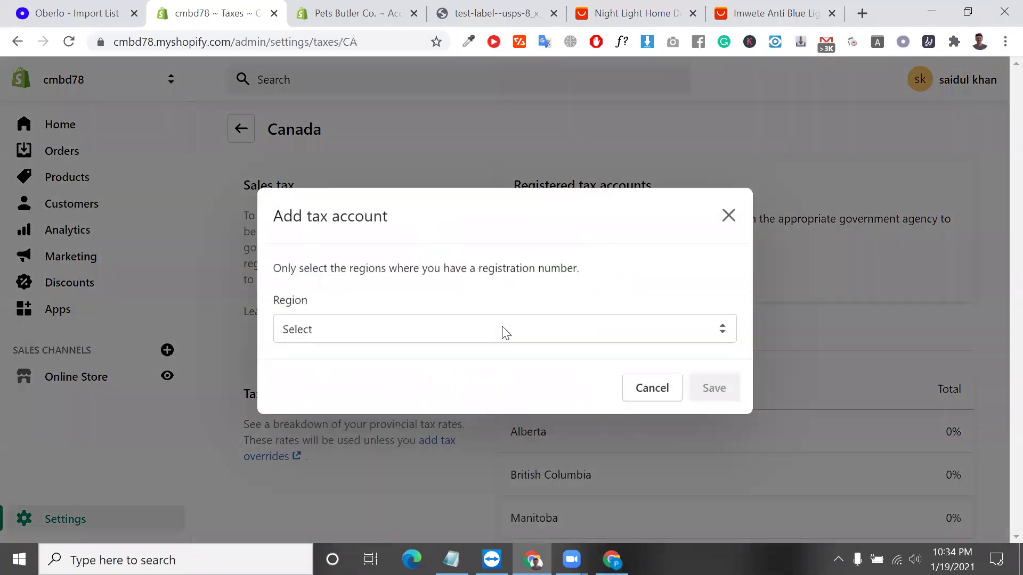
{"action": "left_click", "coordinate": [505, 332]}
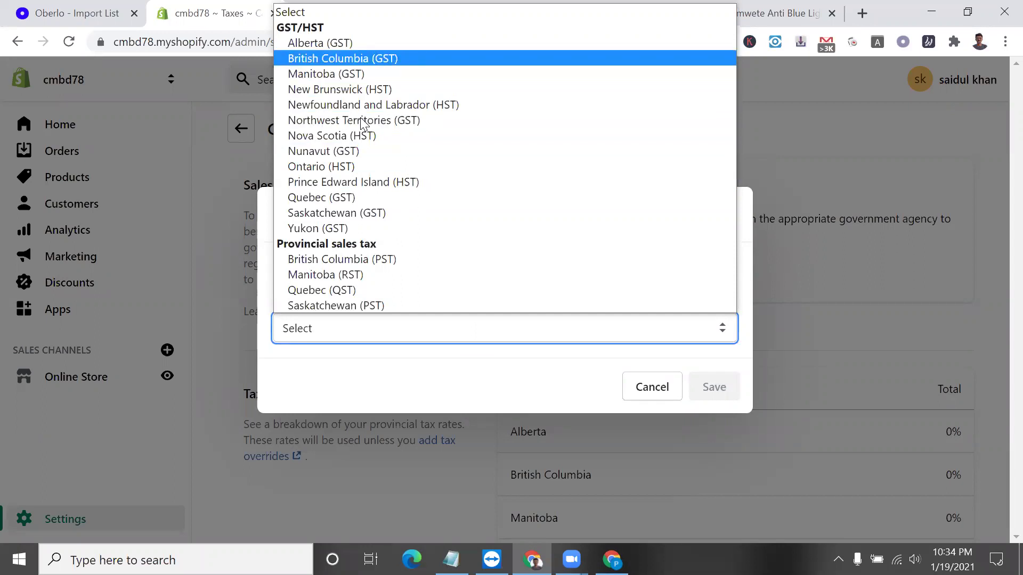
{"action": "key", "text": "Down"}
{"action": "key", "text": "Down"}
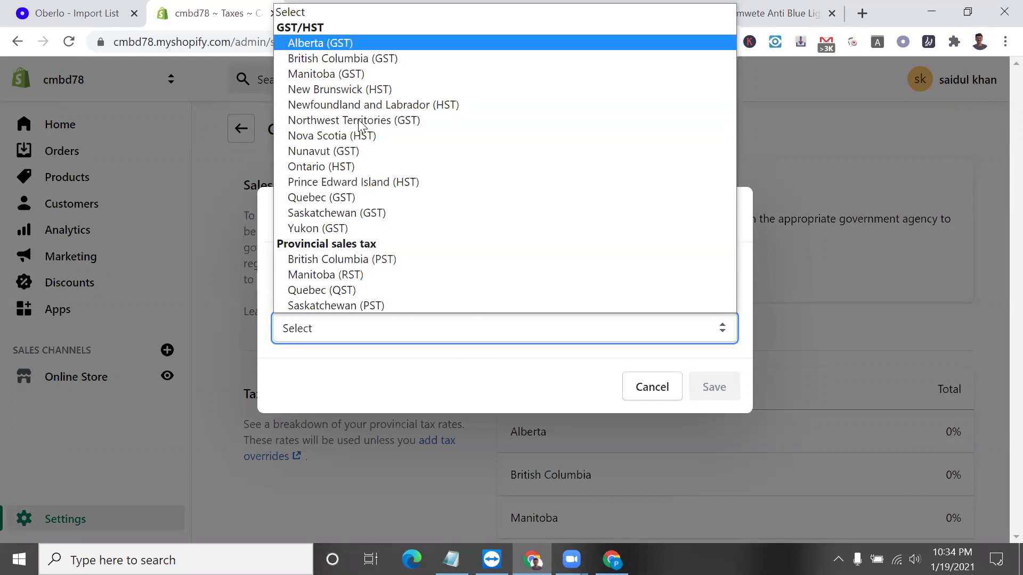
{"action": "left_click", "coordinate": [358, 58]}
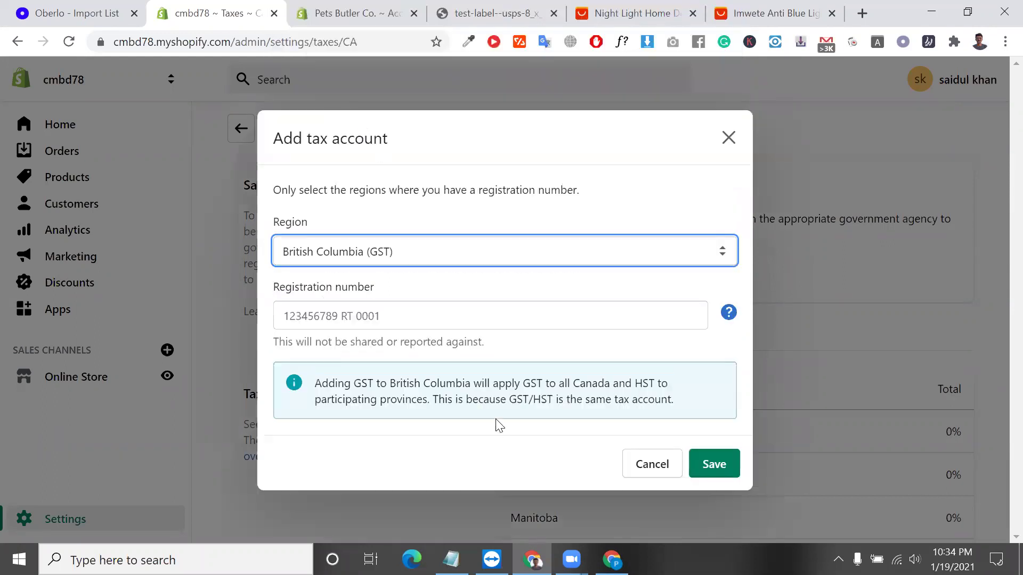
{"action": "left_click", "coordinate": [424, 325]}
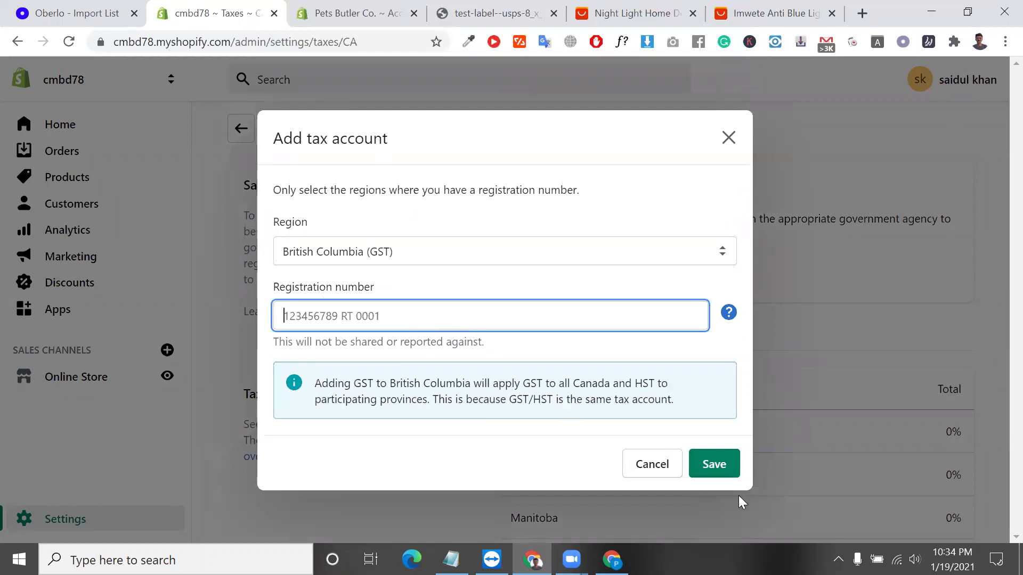
{"action": "left_click", "coordinate": [717, 475]}
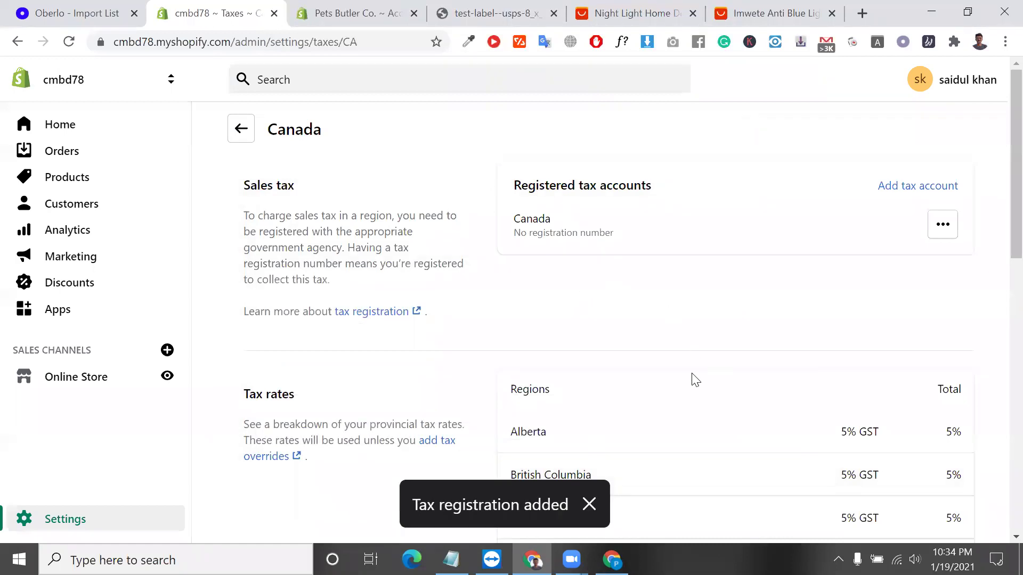
{"action": "scroll", "coordinate": [692, 379], "scroll_direction": "down", "scroll_amount": 1}
{"action": "scroll", "coordinate": [756, 426], "scroll_direction": "down", "scroll_amount": 2}
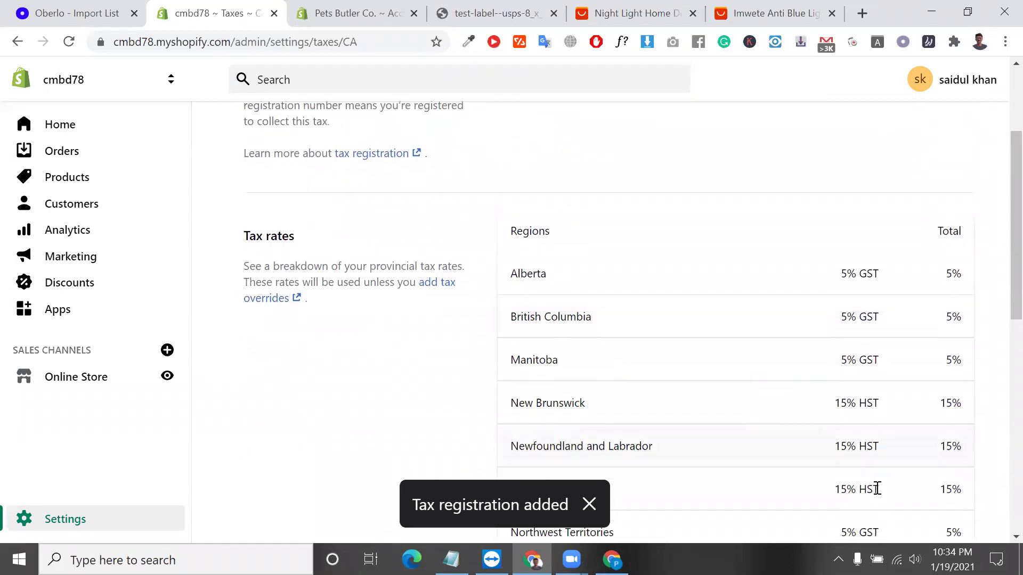
{"action": "double_click", "coordinate": [852, 454]}
{"action": "triple_click", "coordinate": [852, 454]}
{"action": "scroll", "coordinate": [854, 454], "scroll_direction": "down", "scroll_amount": 10}
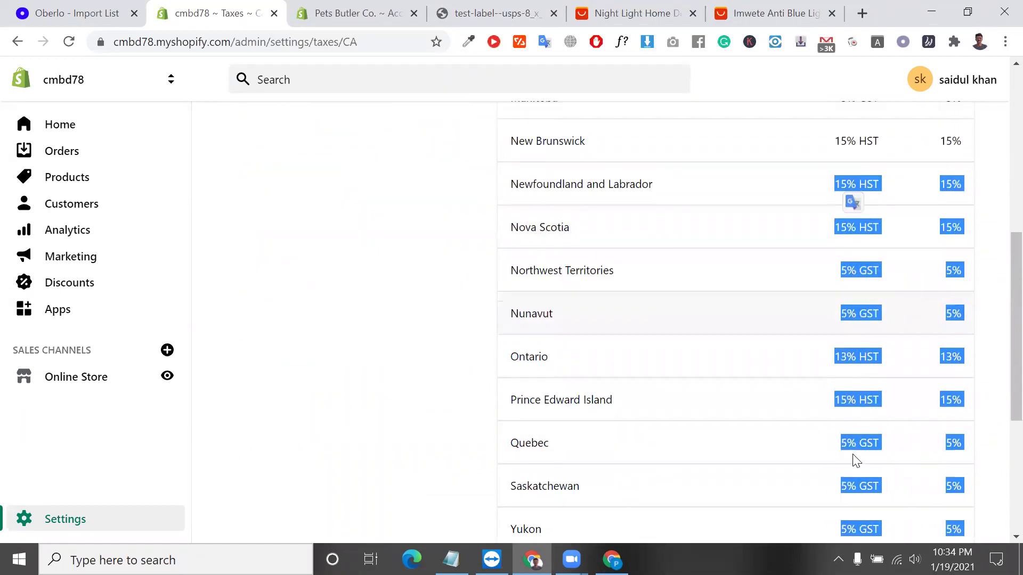
{"action": "left_click", "coordinate": [793, 328]}
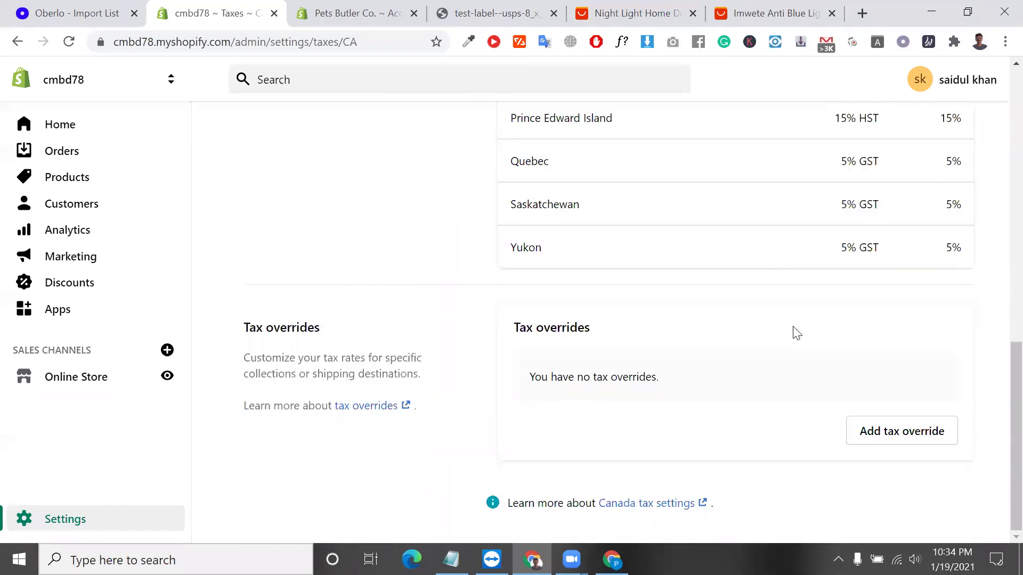
{"action": "scroll", "coordinate": [601, 305], "scroll_direction": "up", "scroll_amount": 1}
{"action": "scroll", "coordinate": [601, 308], "scroll_direction": "up", "scroll_amount": 3}
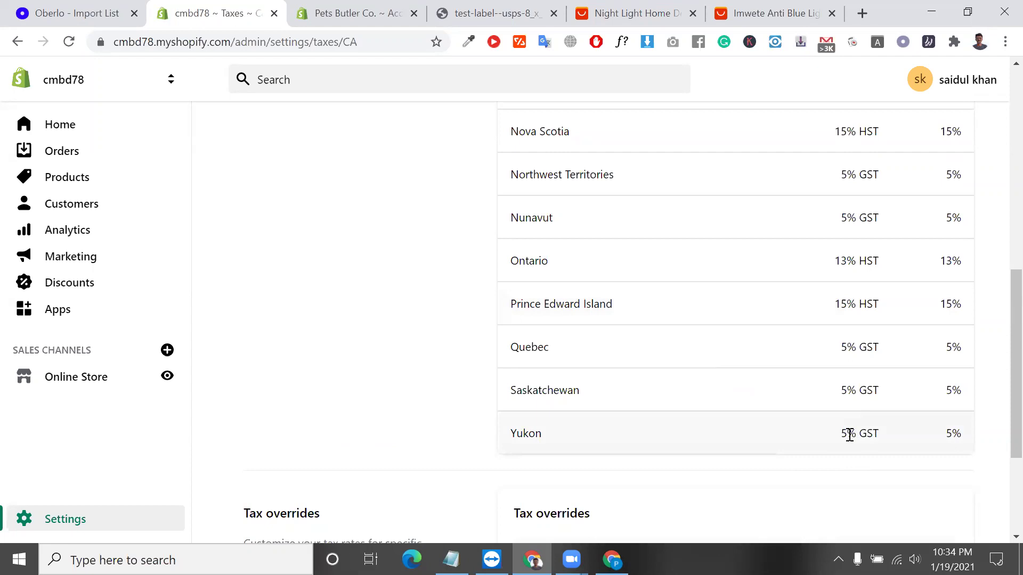
{"action": "scroll", "coordinate": [849, 434], "scroll_direction": "up", "scroll_amount": 10}
{"action": "left_click", "coordinate": [943, 225]}
{"action": "left_click", "coordinate": [759, 309]}
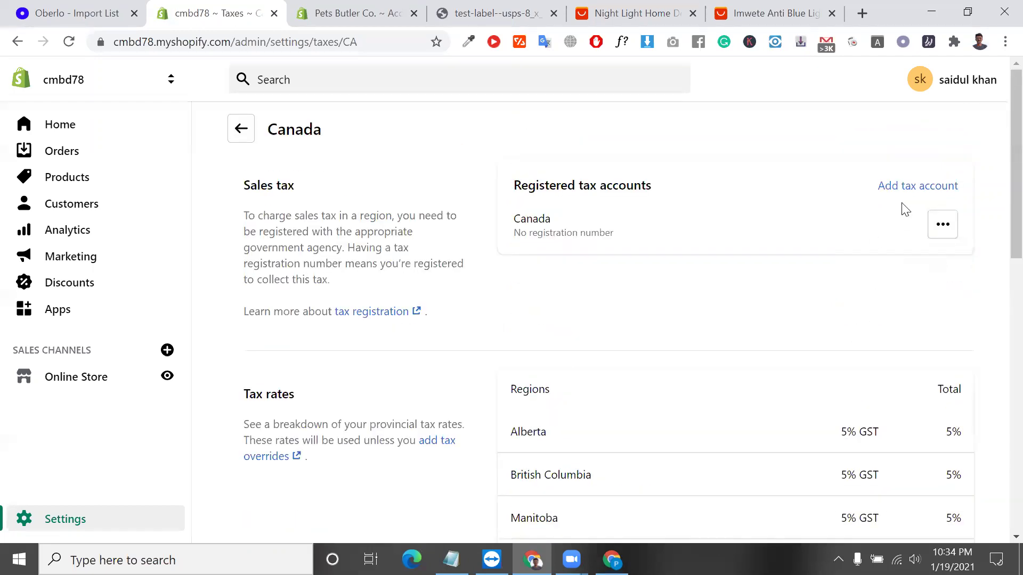
{"action": "left_click", "coordinate": [908, 187]}
{"action": "left_click", "coordinate": [486, 333]}
{"action": "left_click", "coordinate": [458, 383]}
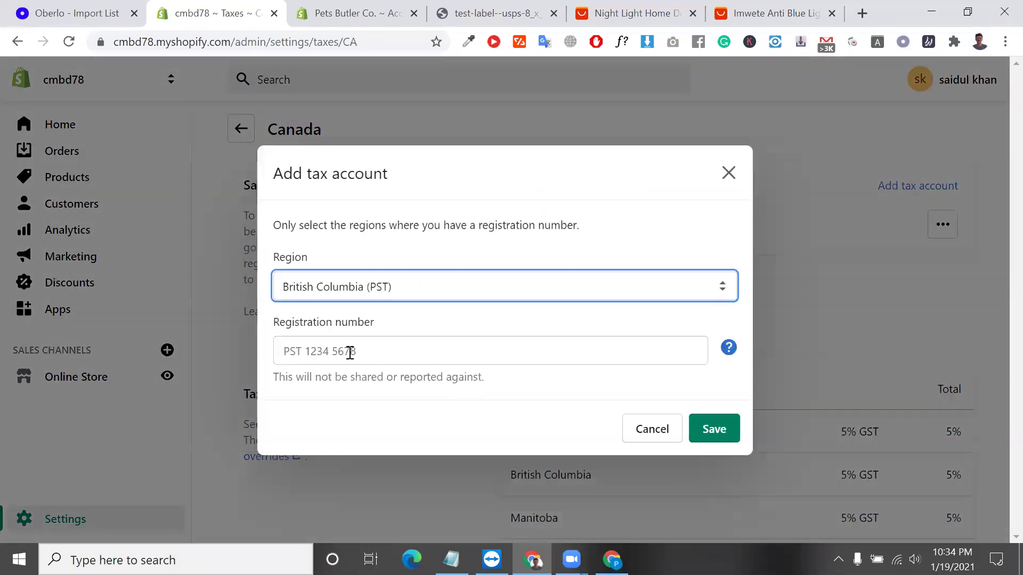
{"action": "left_click", "coordinate": [350, 353]}
{"action": "left_click", "coordinate": [664, 435]}
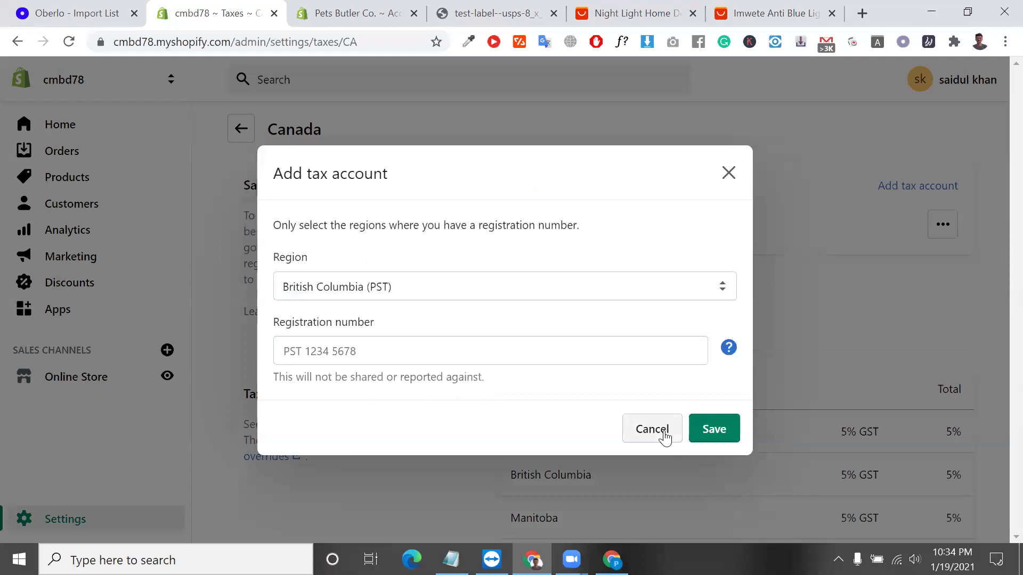
{"action": "scroll", "coordinate": [799, 394], "scroll_direction": "down", "scroll_amount": 2}
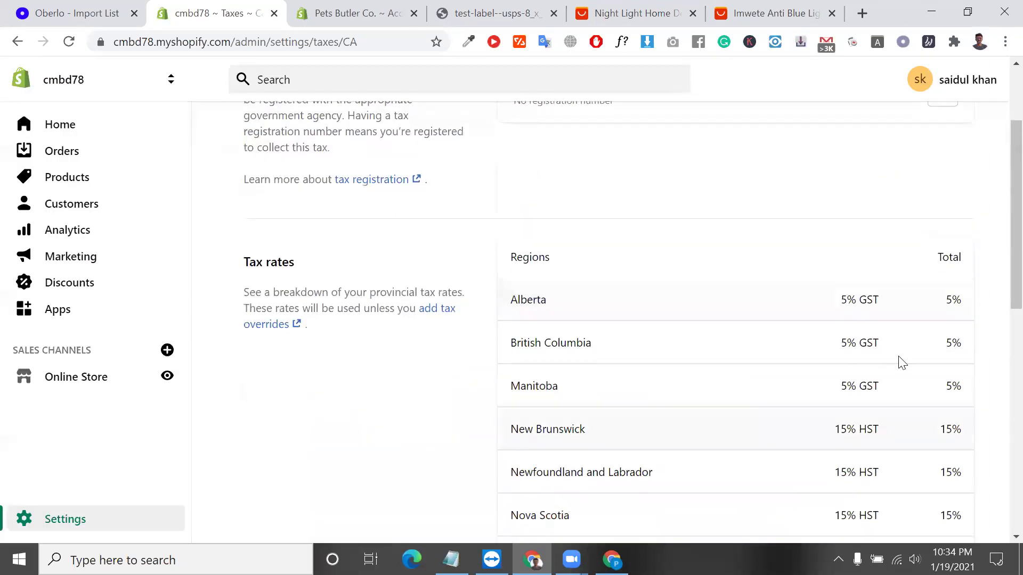
{"action": "double_click", "coordinate": [843, 292]}
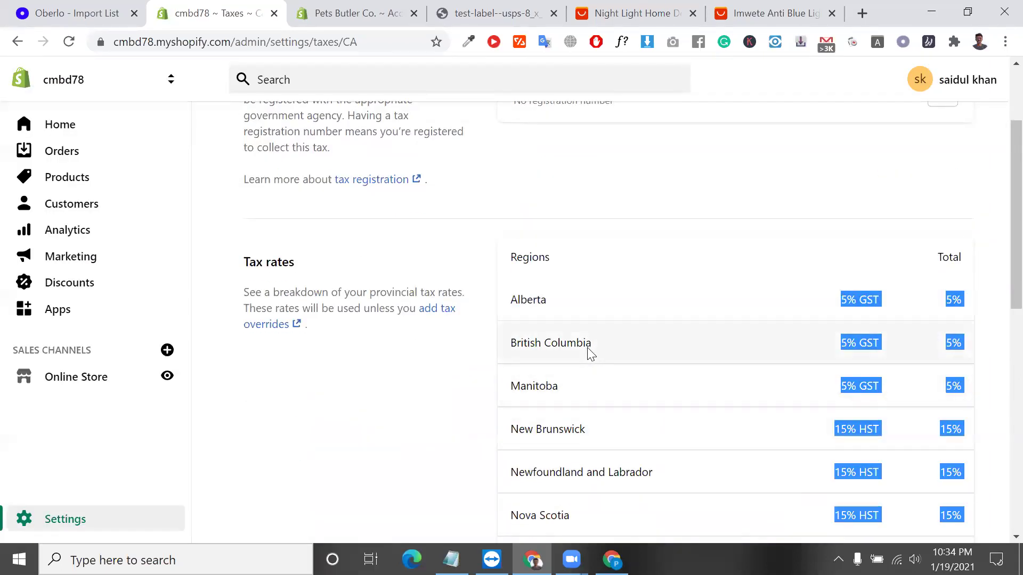
{"action": "scroll", "coordinate": [839, 463], "scroll_direction": "down", "scroll_amount": 9}
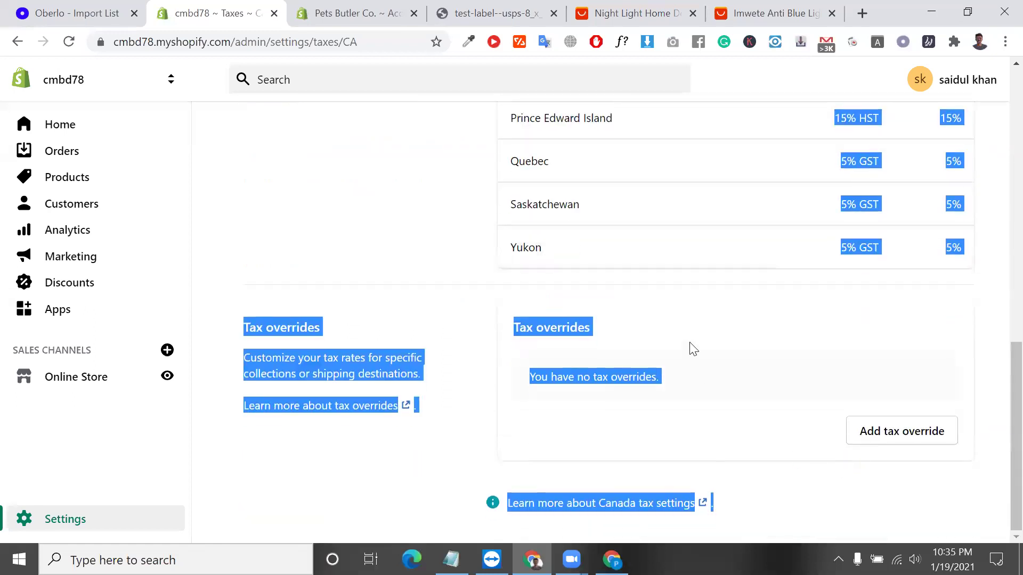
{"action": "left_click", "coordinate": [692, 349]}
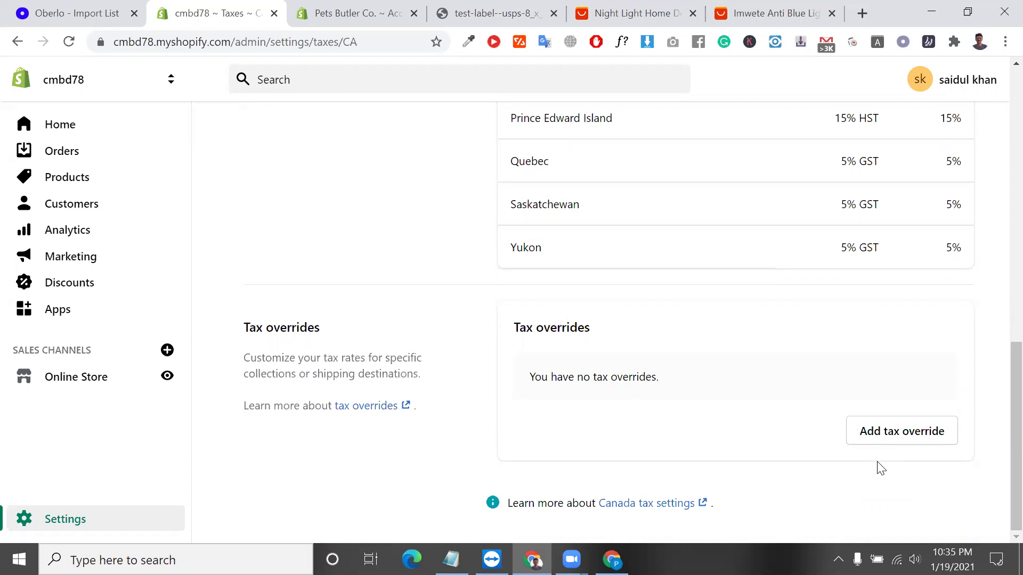
{"action": "scroll", "coordinate": [879, 468], "scroll_direction": "up", "scroll_amount": 3}
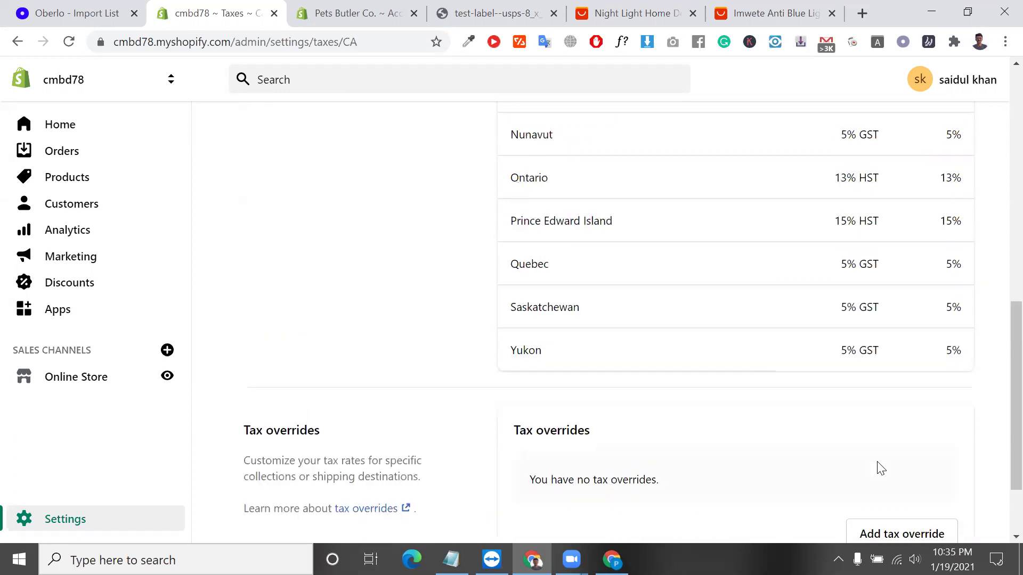
{"action": "scroll", "coordinate": [738, 342], "scroll_direction": "up", "scroll_amount": 1}
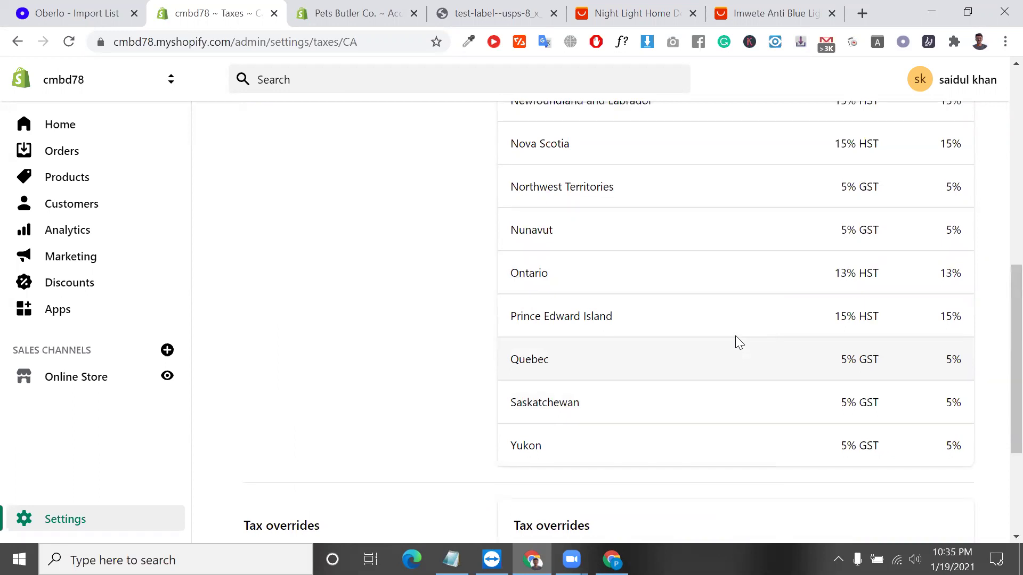
{"action": "scroll", "coordinate": [735, 342], "scroll_direction": "up", "scroll_amount": 4}
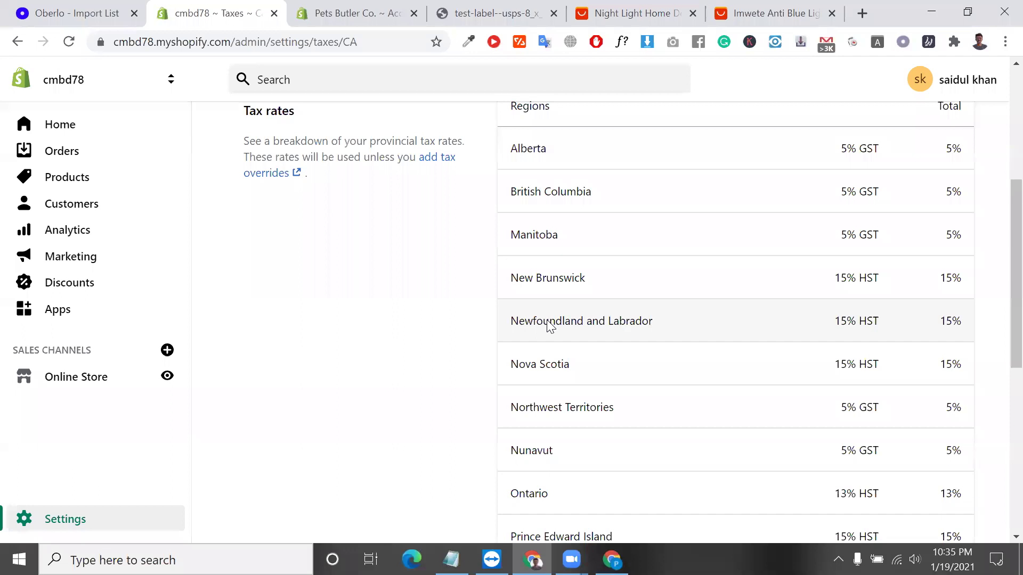
{"action": "scroll", "coordinate": [551, 320], "scroll_direction": "up", "scroll_amount": 5}
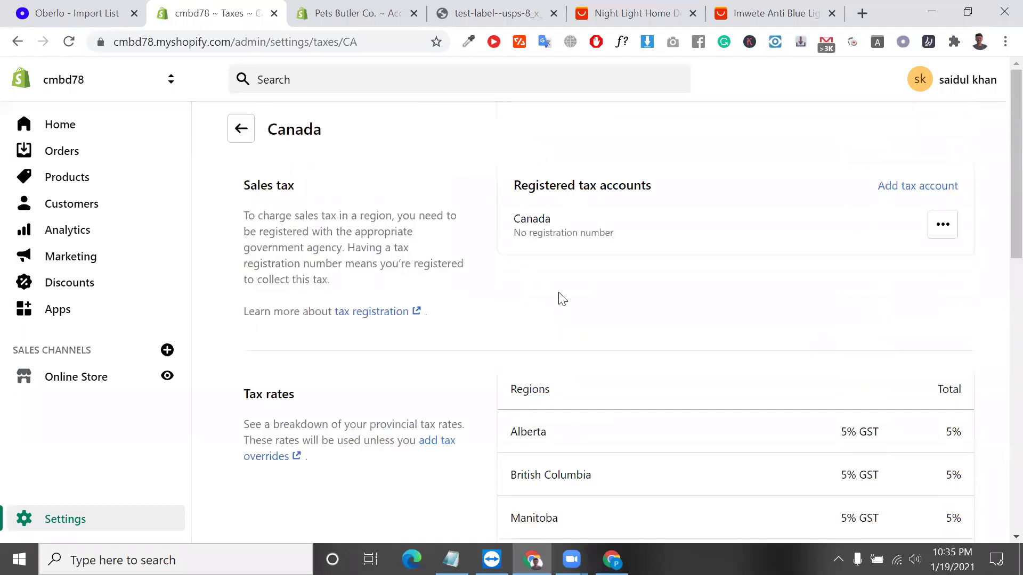
Return to the tax regions overview and open the United States tax setup.
{"action": "left_click", "coordinate": [240, 131]}
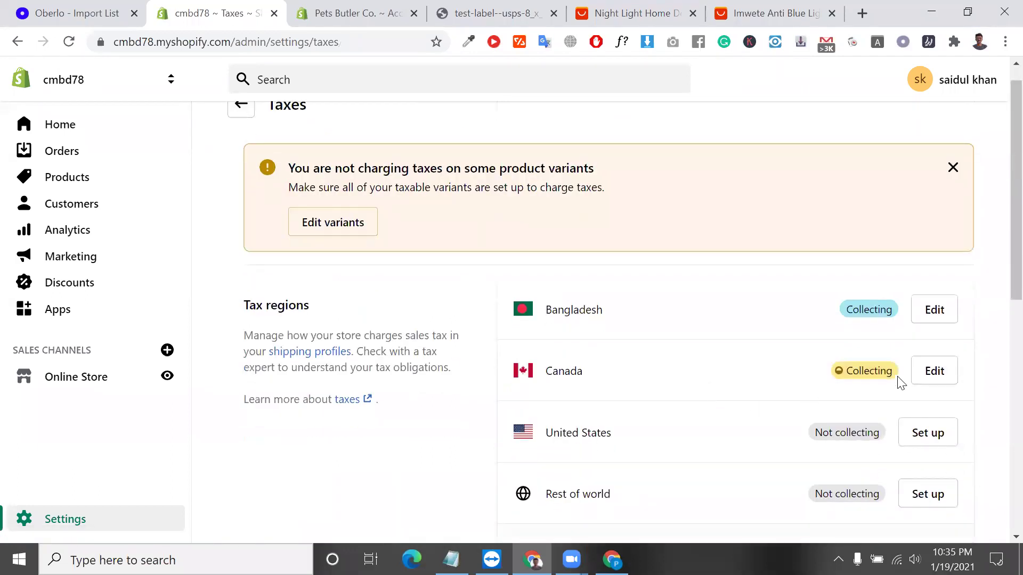
{"action": "scroll", "coordinate": [884, 374], "scroll_direction": "down", "scroll_amount": 3}
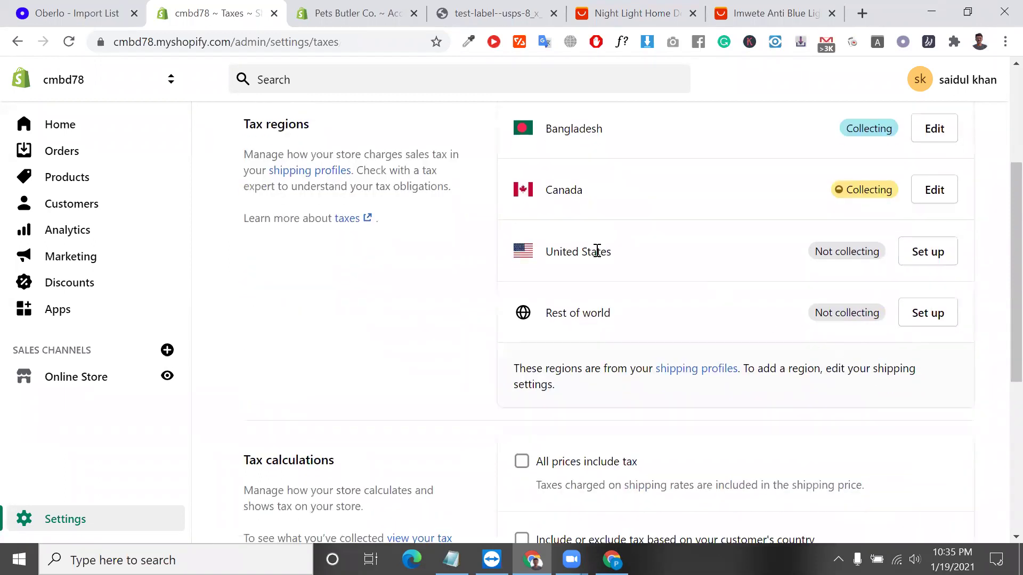
{"action": "left_click", "coordinate": [930, 260]}
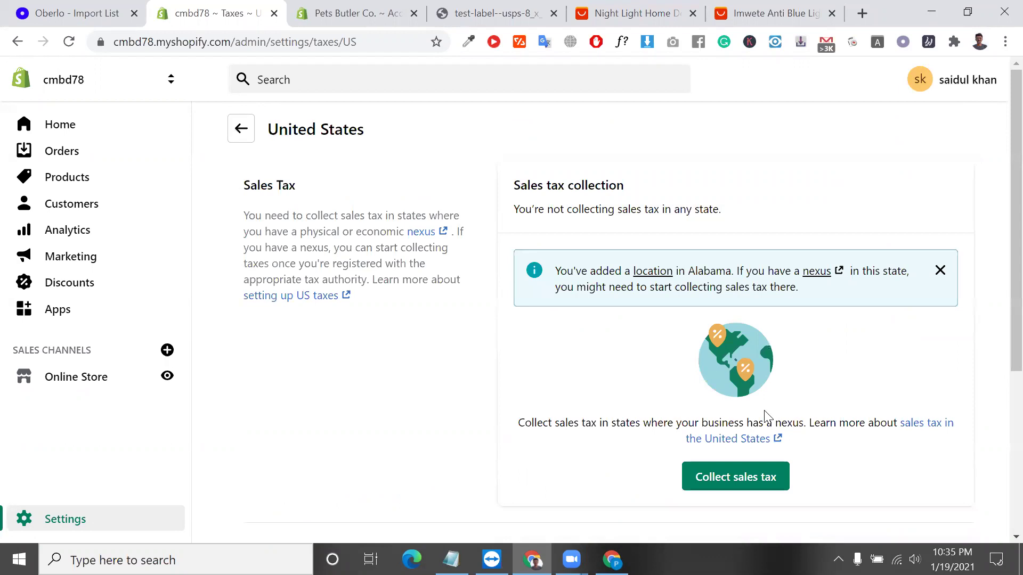
{"action": "scroll", "coordinate": [765, 417], "scroll_direction": "down", "scroll_amount": 2}
Collect US sales tax in Alabama, leaving the sales tax ID empty.
{"action": "left_click", "coordinate": [731, 367]}
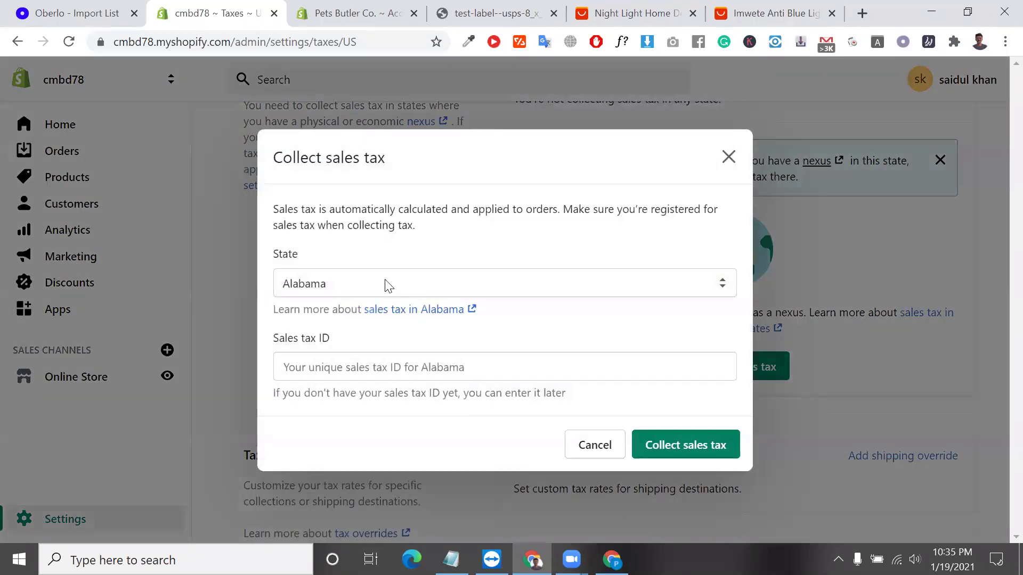
{"action": "left_click", "coordinate": [392, 292]}
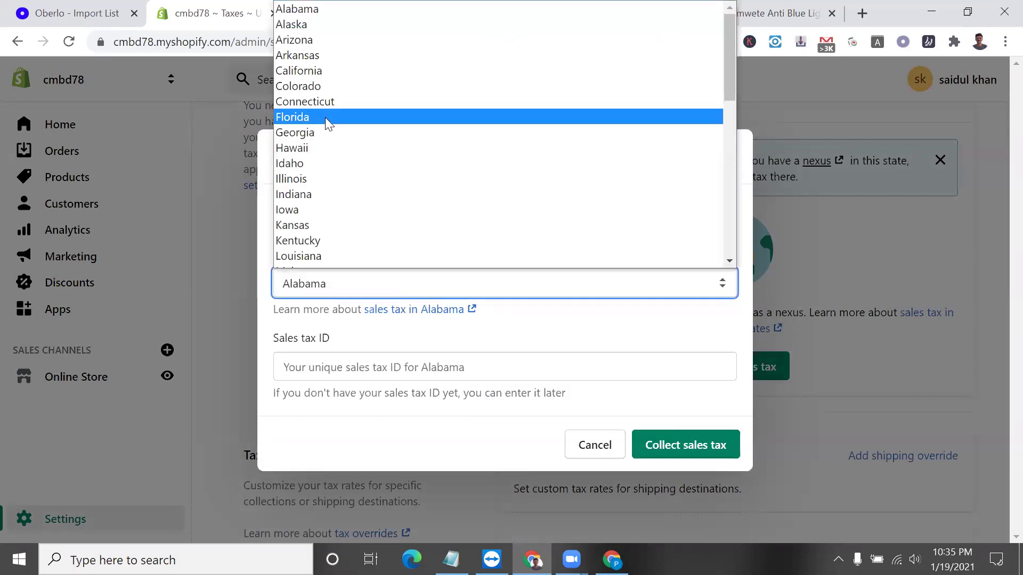
{"action": "scroll", "coordinate": [372, 206], "scroll_direction": "down", "scroll_amount": 8}
{"action": "scroll", "coordinate": [372, 205], "scroll_direction": "up", "scroll_amount": 8}
{"action": "scroll", "coordinate": [401, 260], "scroll_direction": "down", "scroll_amount": 1}
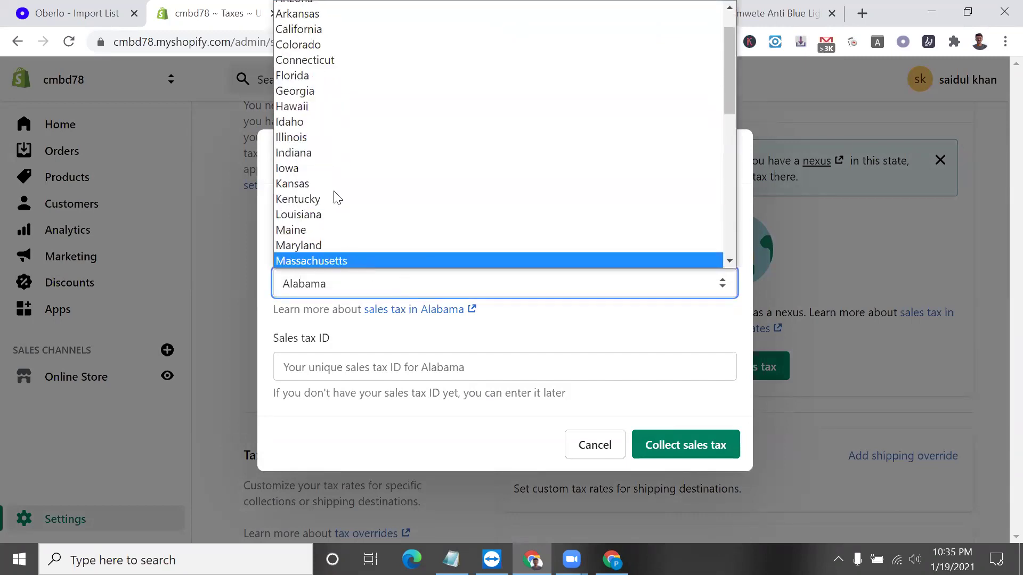
{"action": "scroll", "coordinate": [331, 125], "scroll_direction": "up", "scroll_amount": 1}
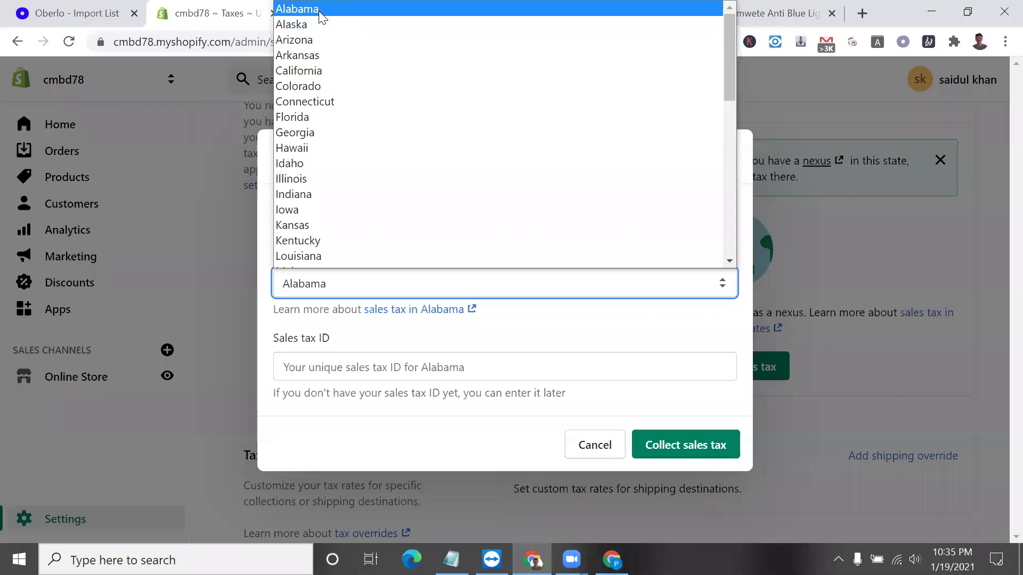
{"action": "left_click", "coordinate": [321, 10]}
{"action": "left_click", "coordinate": [354, 358]}
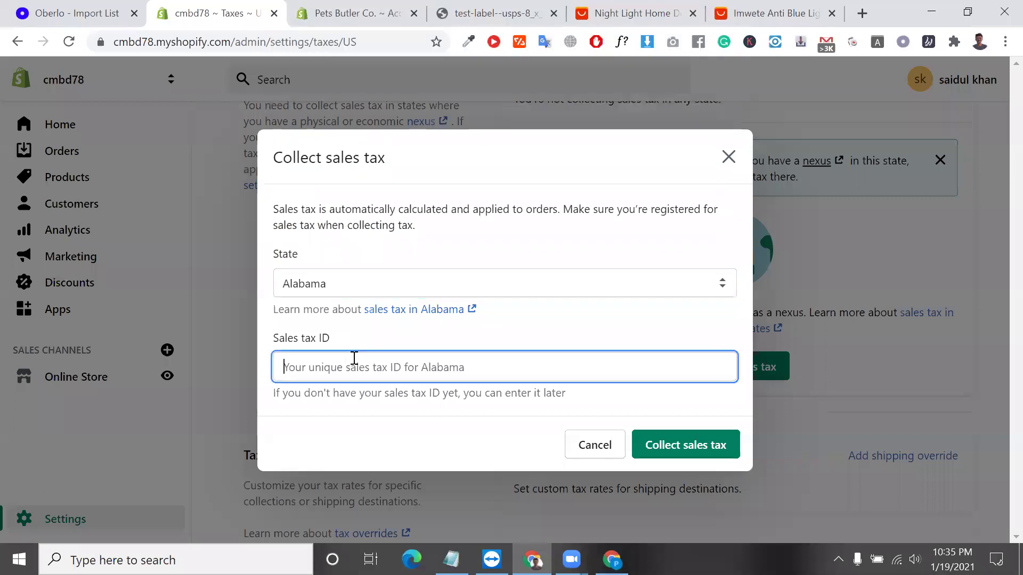
{"action": "left_click", "coordinate": [714, 447]}
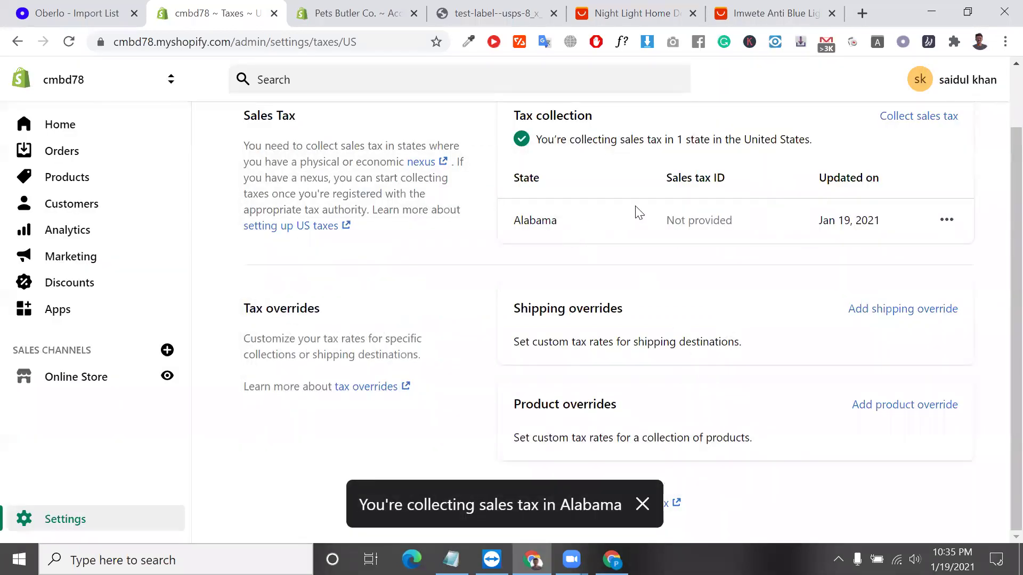
Add Illinois as a second collecting state, also with no sales tax ID.
{"action": "left_click", "coordinate": [926, 126]}
{"action": "left_click", "coordinate": [476, 324]}
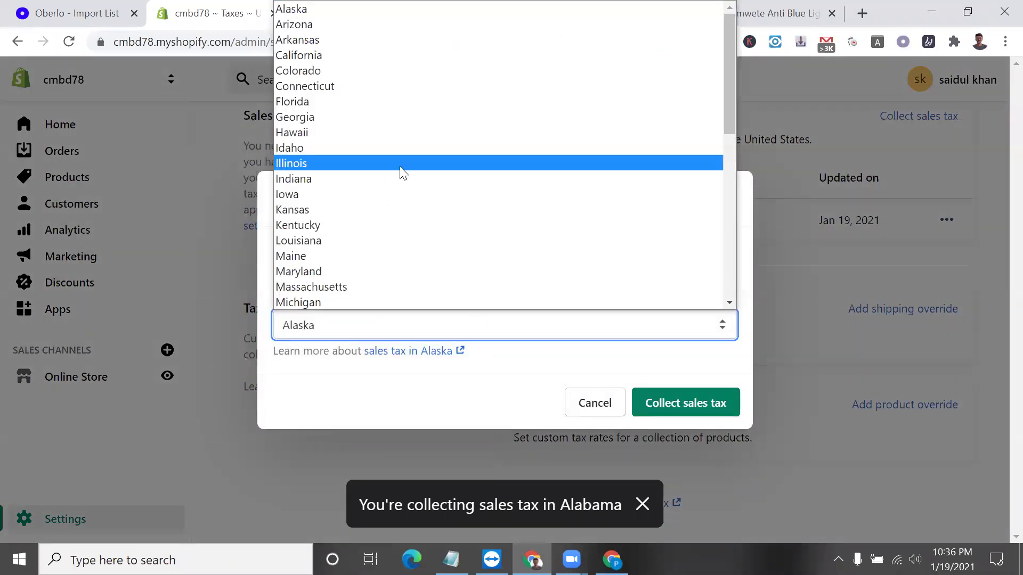
{"action": "left_click", "coordinate": [403, 166]}
{"action": "left_click", "coordinate": [478, 359]}
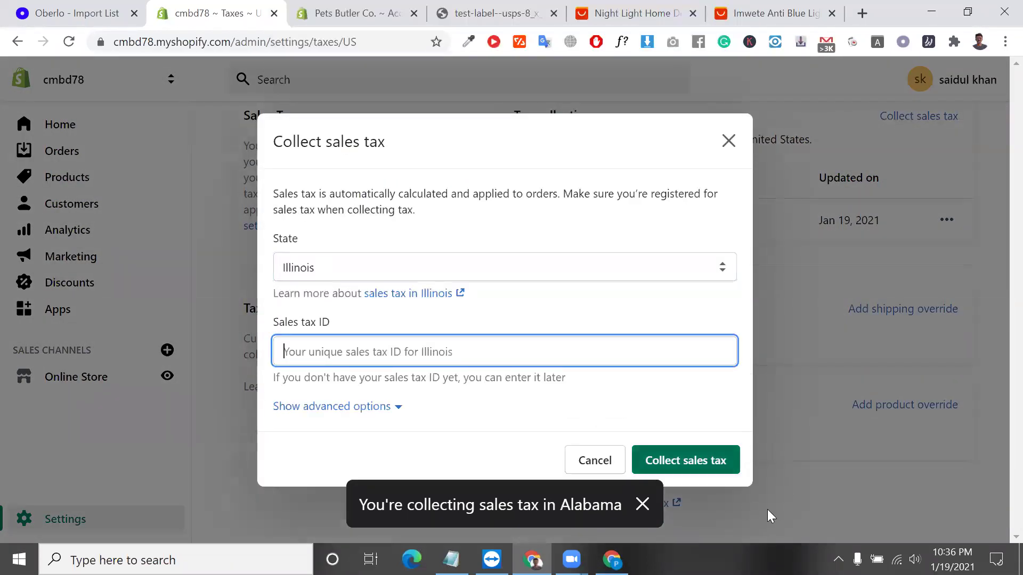
{"action": "left_click", "coordinate": [682, 464]}
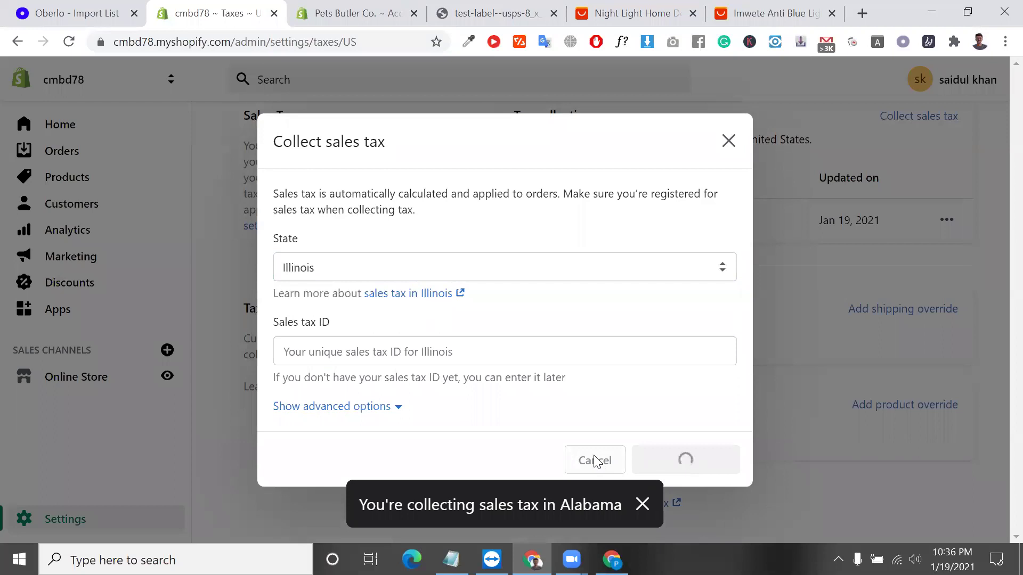
{"action": "scroll", "coordinate": [596, 461], "scroll_direction": "up", "scroll_amount": 1}
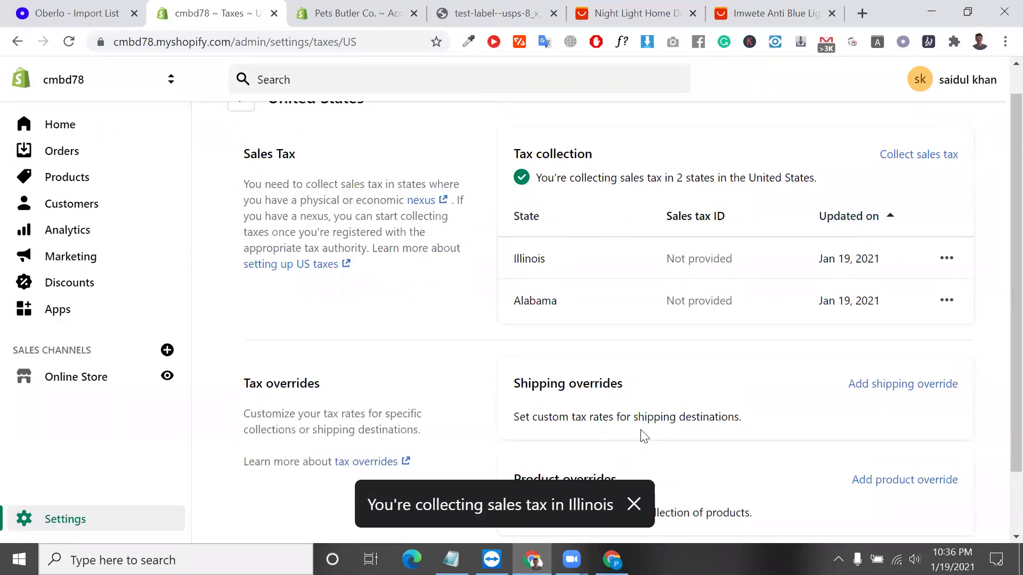
{"action": "scroll", "coordinate": [688, 416], "scroll_direction": "down", "scroll_amount": 1}
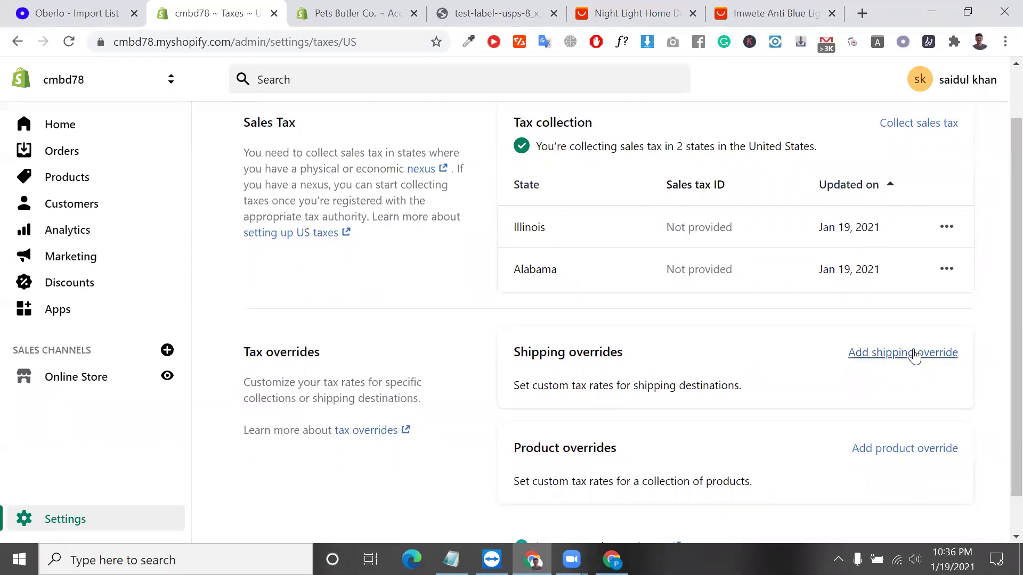
{"action": "left_click", "coordinate": [915, 355]}
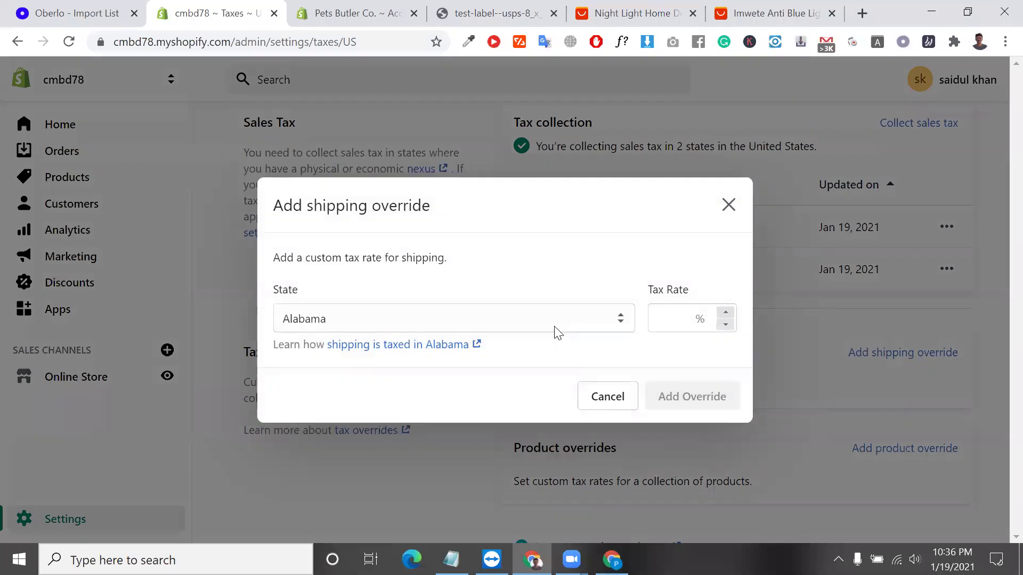
{"action": "left_click", "coordinate": [543, 318]}
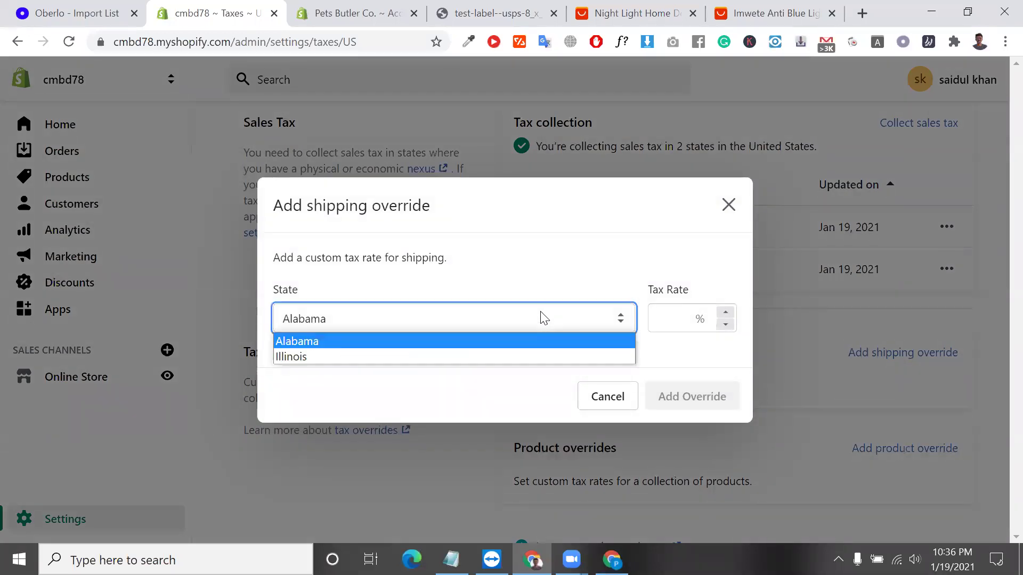
{"action": "left_click", "coordinate": [543, 358]}
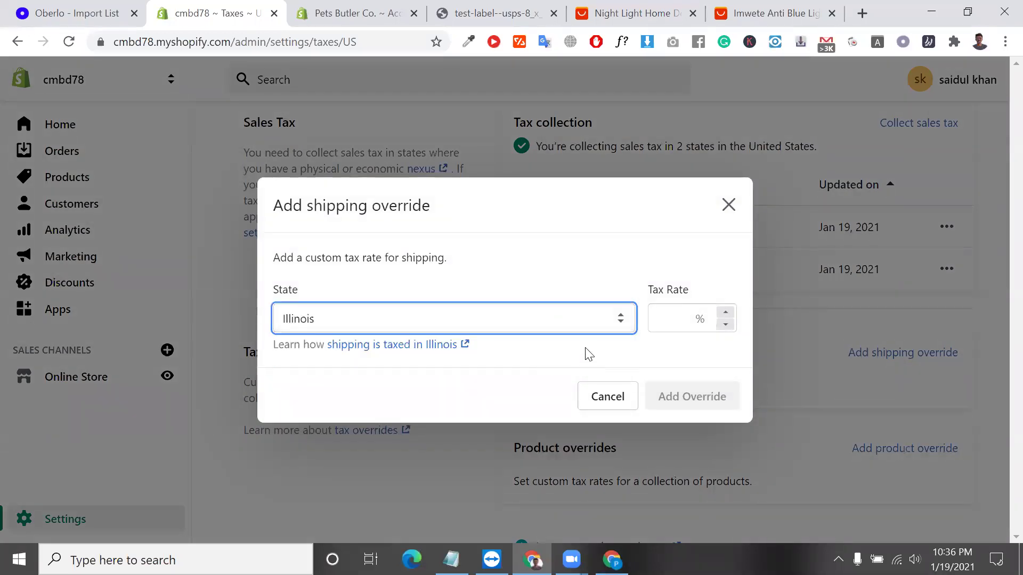
{"action": "left_click", "coordinate": [729, 204]}
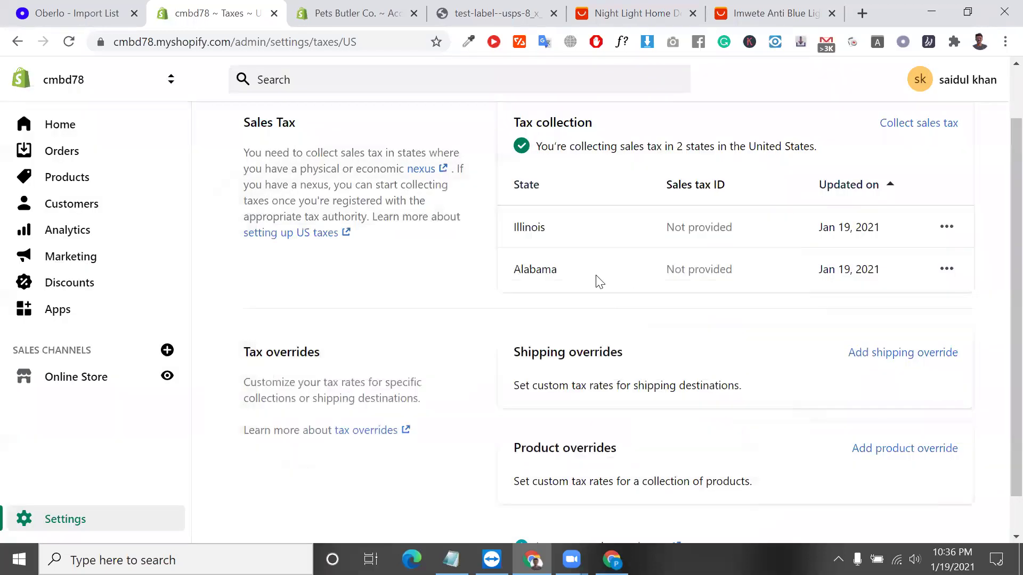
{"action": "scroll", "coordinate": [552, 224], "scroll_direction": "up", "scroll_amount": 1}
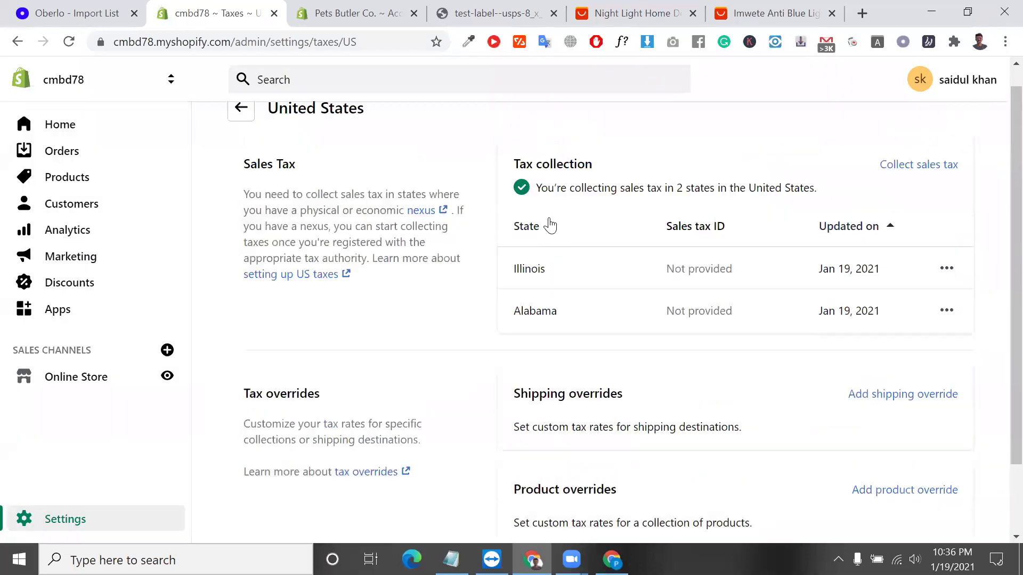
{"action": "triple_click", "coordinate": [554, 171]}
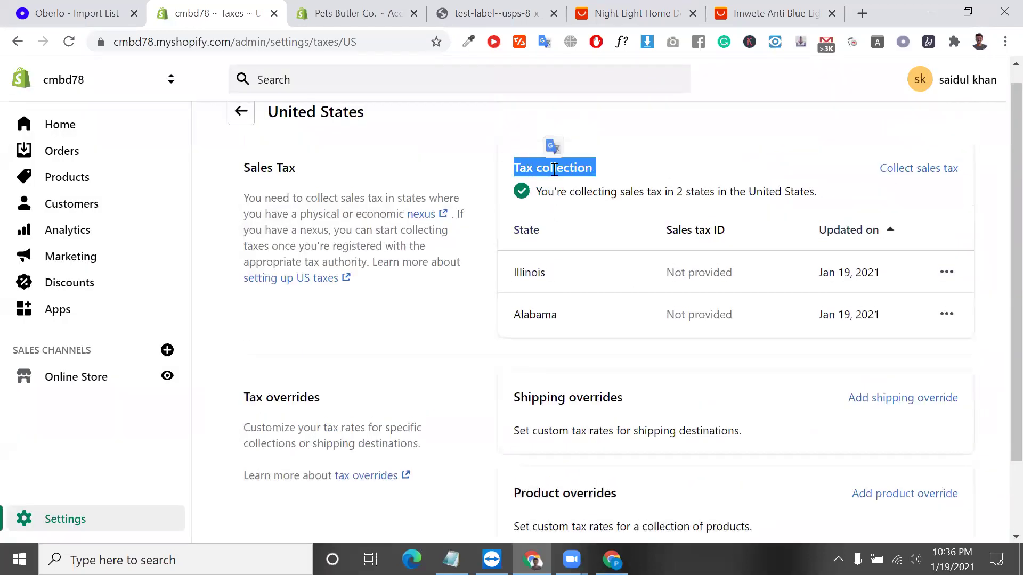
{"action": "triple_click", "coordinate": [569, 384]}
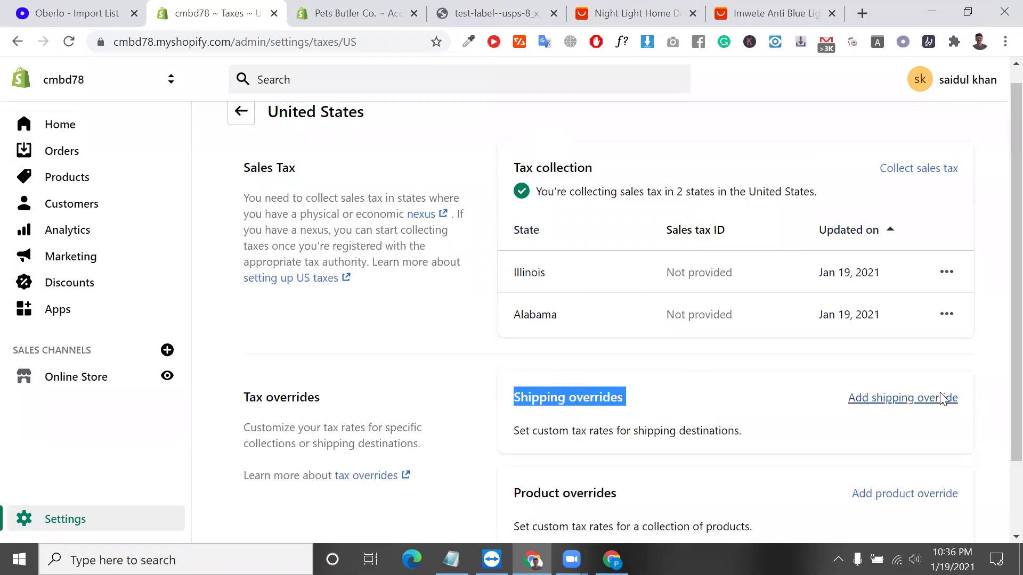
Add a shipping tax override for Alabama at a 1% rate.
{"action": "left_click", "coordinate": [942, 398]}
{"action": "left_click", "coordinate": [542, 326]}
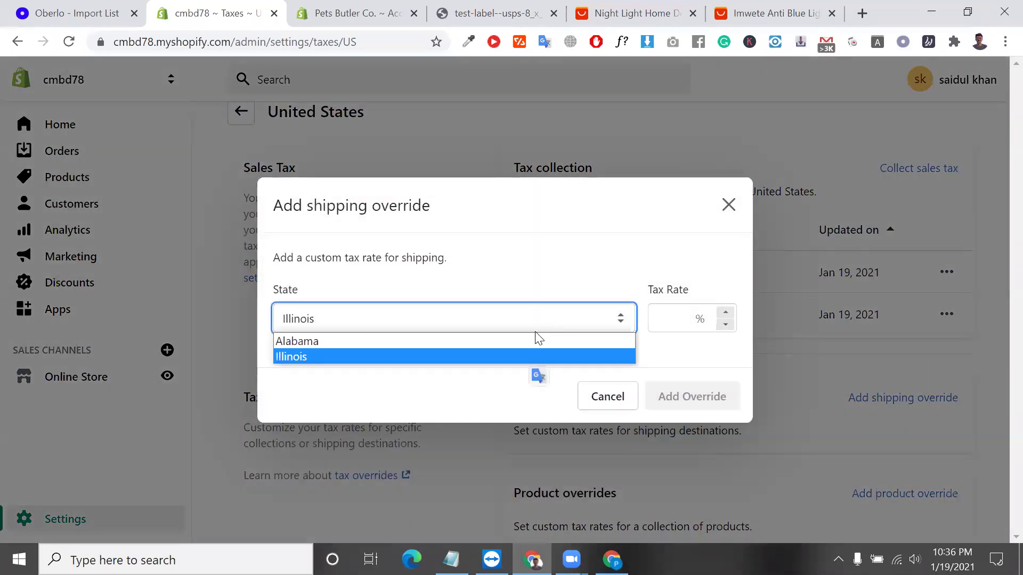
{"action": "left_click", "coordinate": [534, 337]}
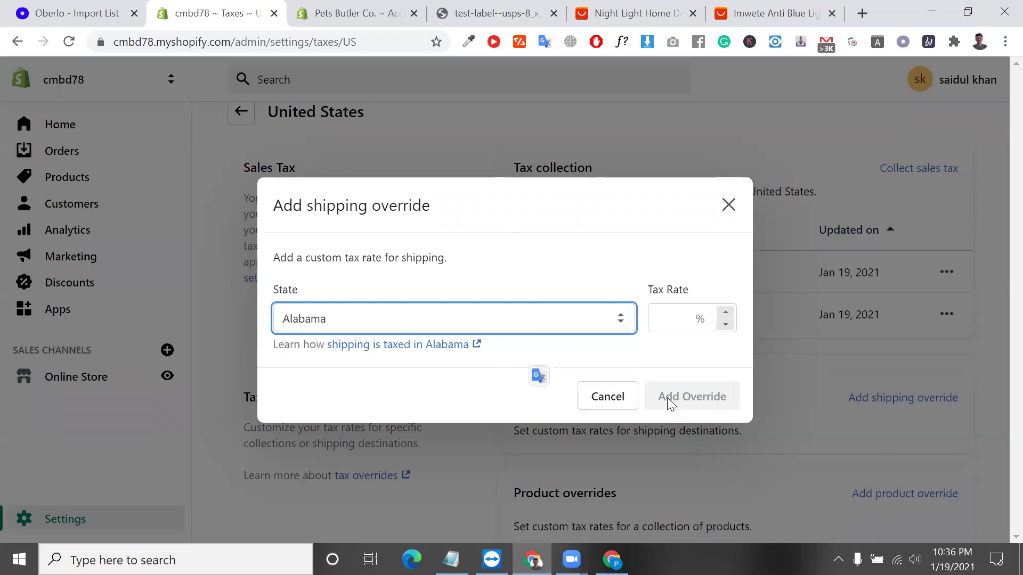
{"action": "left_click", "coordinate": [666, 318]}
{"action": "type", "text": "1"}
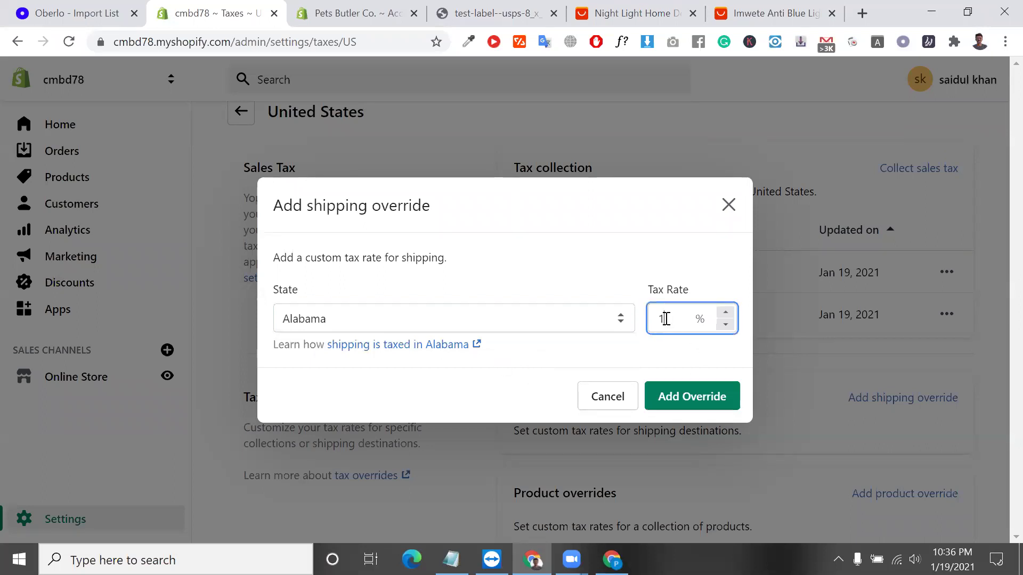
{"action": "left_click", "coordinate": [693, 396]}
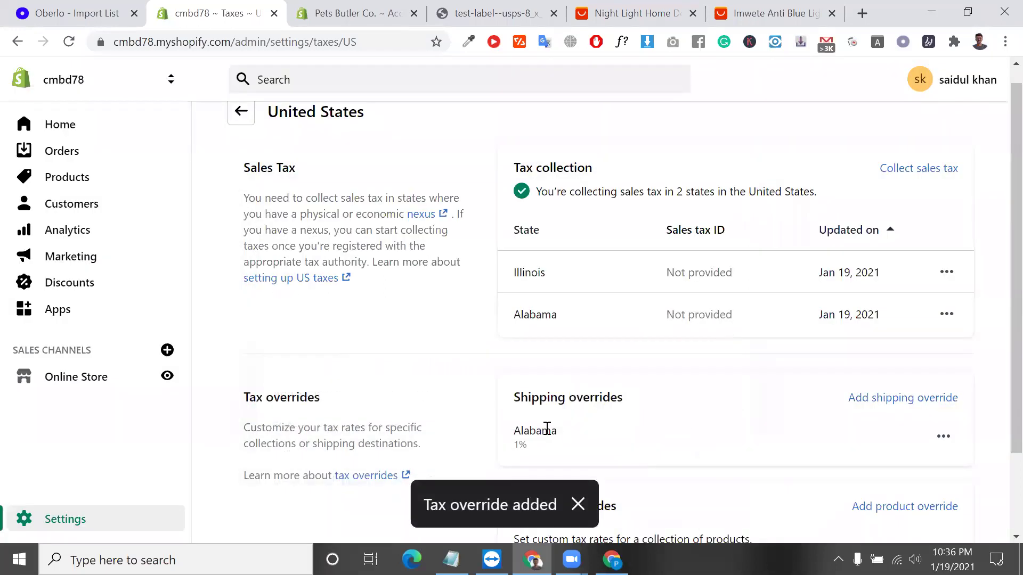
Highlight the new Alabama override and the Product overrides heading and description.
{"action": "double_click", "coordinate": [547, 428]}
{"action": "scroll", "coordinate": [547, 428], "scroll_direction": "down", "scroll_amount": 2}
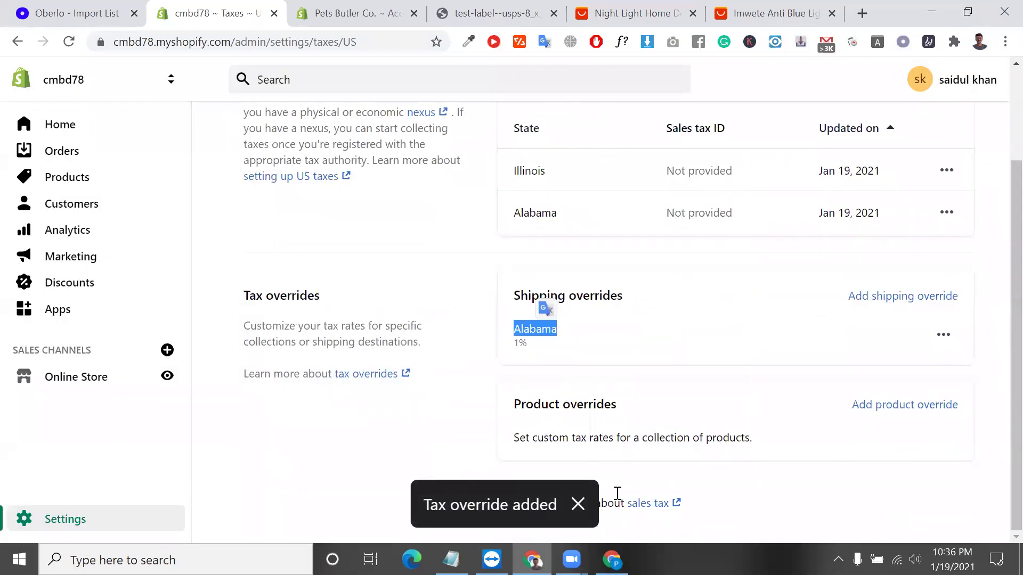
{"action": "triple_click", "coordinate": [583, 405]}
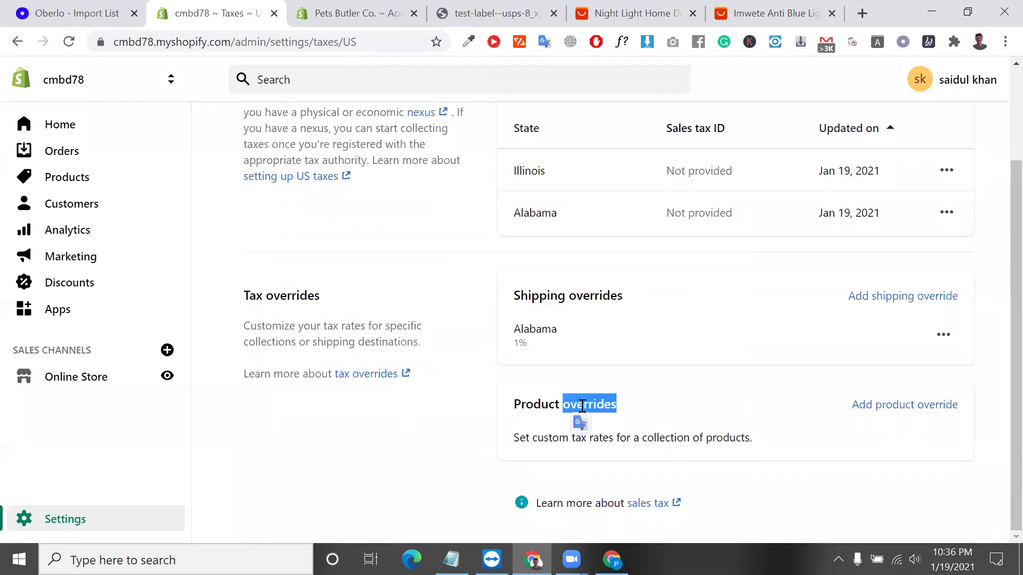
{"action": "triple_click", "coordinate": [640, 435]}
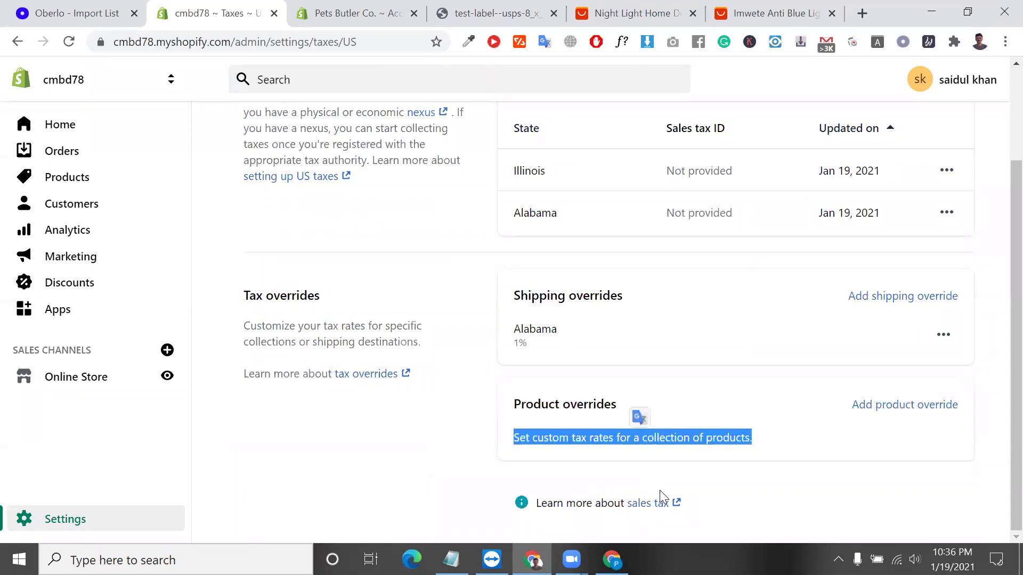
{"action": "scroll", "coordinate": [617, 394], "scroll_direction": "up", "scroll_amount": 2}
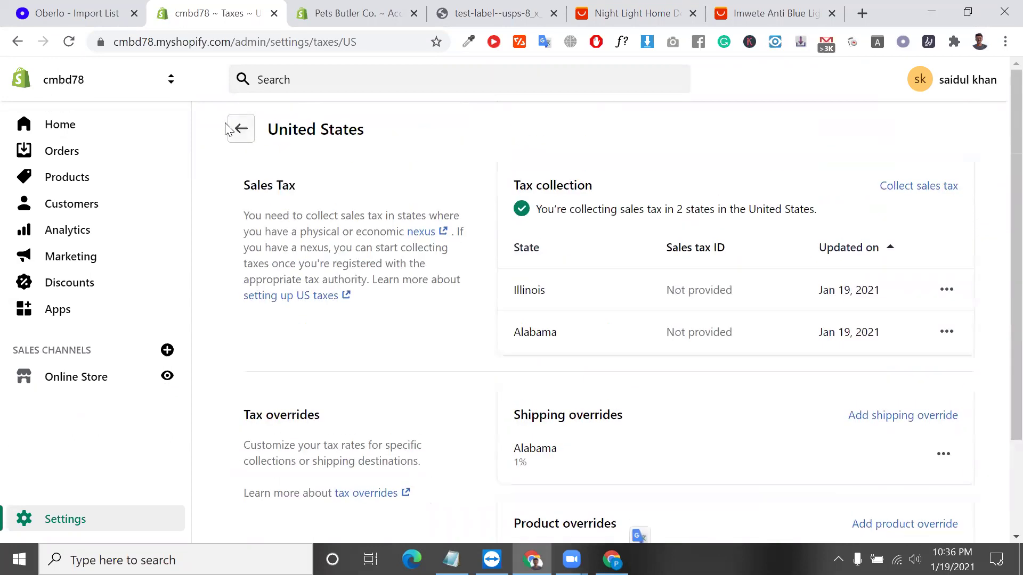
Go back to Taxes and open Canada's tax settings, reviewing provincial rates such as Alberta 5% GST.
{"action": "triple_click", "coordinate": [236, 129]}
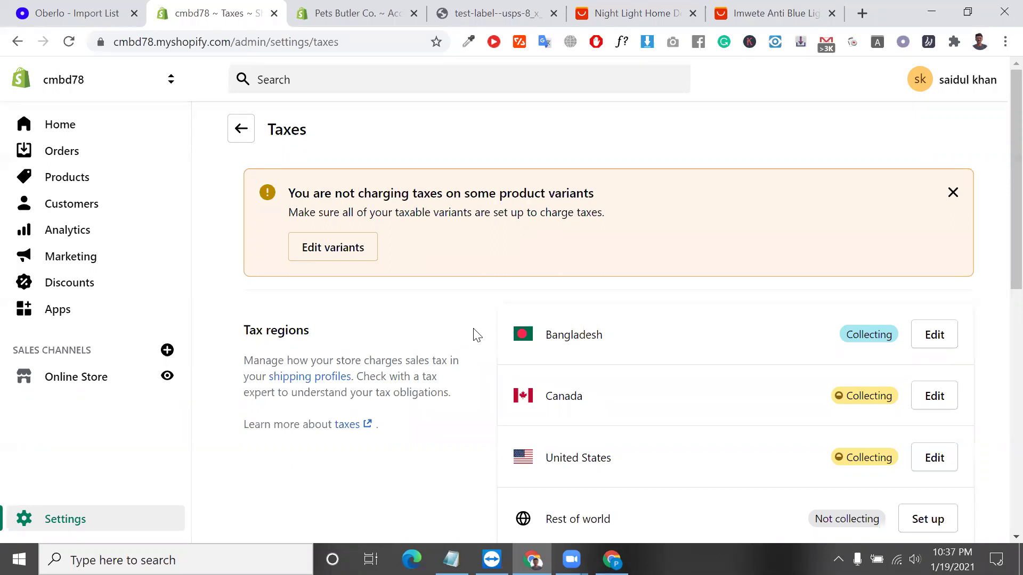
{"action": "left_click", "coordinate": [939, 399]}
{"action": "scroll", "coordinate": [923, 362], "scroll_direction": "down", "scroll_amount": 1}
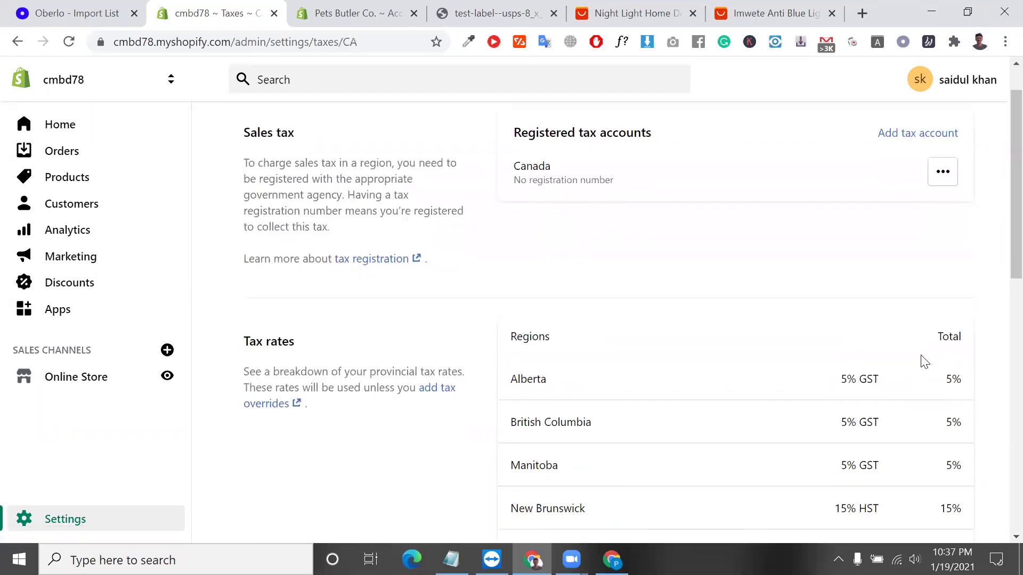
{"action": "triple_click", "coordinate": [865, 382]}
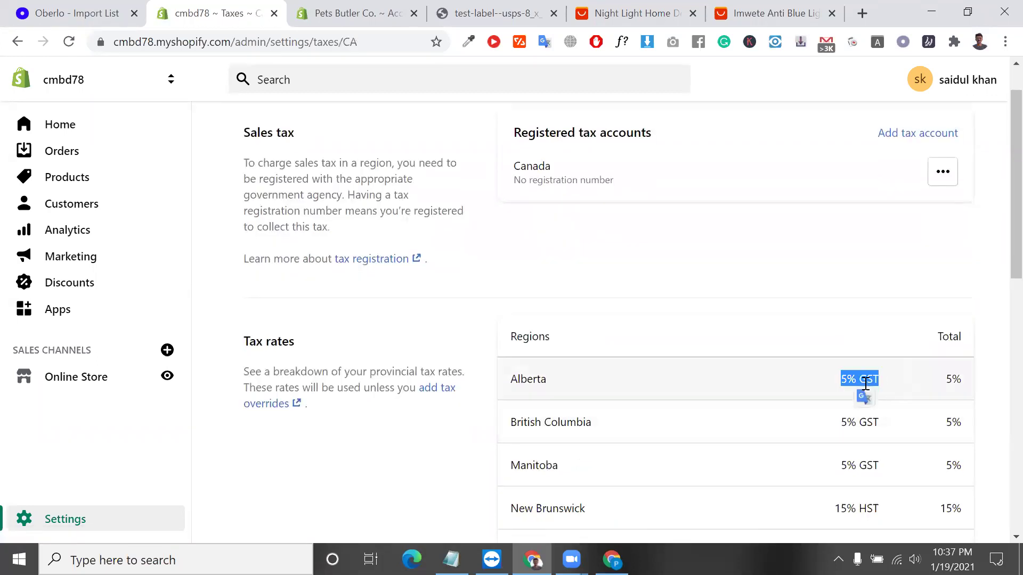
{"action": "scroll", "coordinate": [862, 373], "scroll_direction": "down", "scroll_amount": 1}
{"action": "scroll", "coordinate": [871, 343], "scroll_direction": "up", "scroll_amount": 2}
{"action": "left_click", "coordinate": [897, 194]}
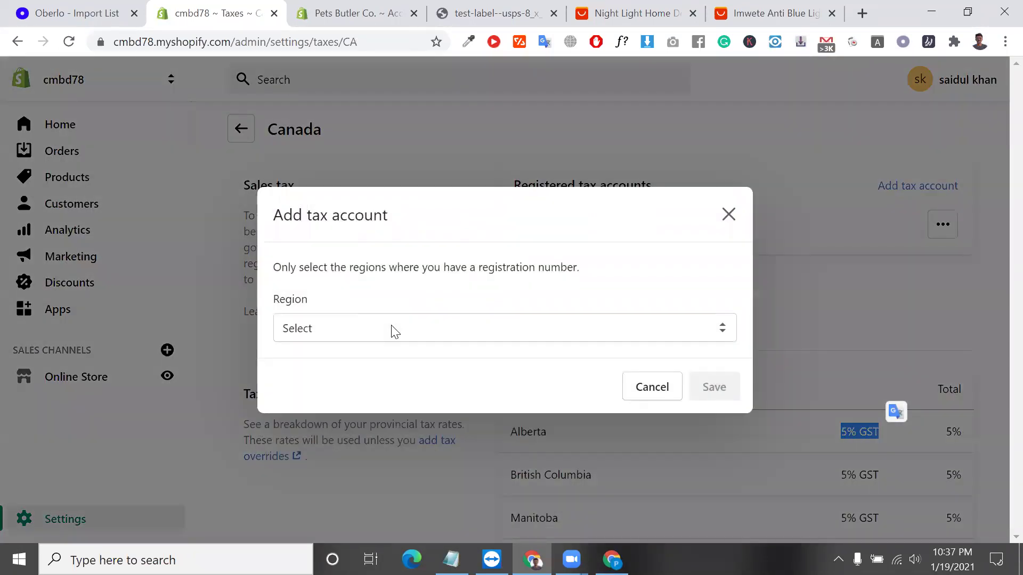
{"action": "left_click", "coordinate": [393, 331]}
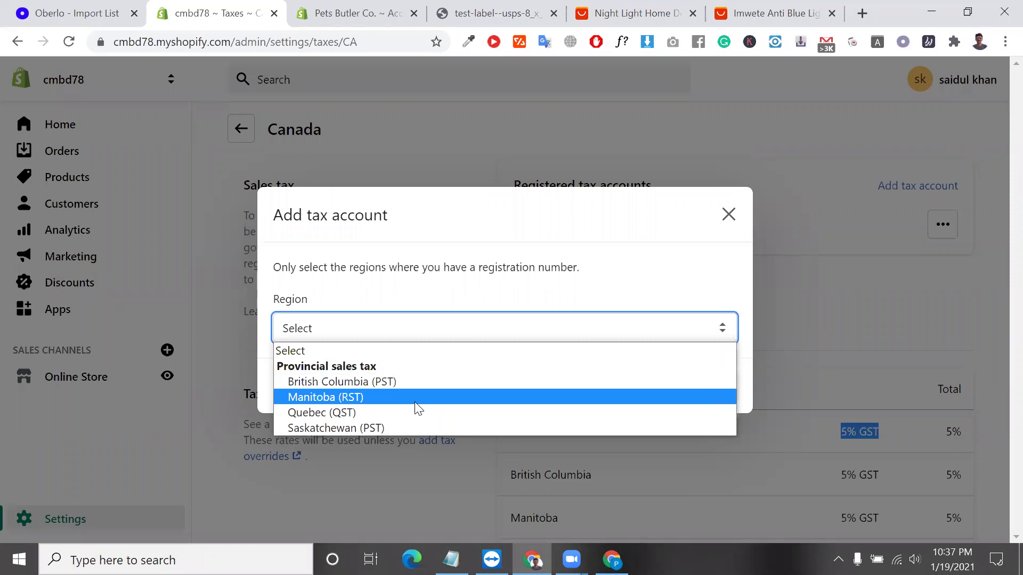
{"action": "left_click", "coordinate": [423, 413]}
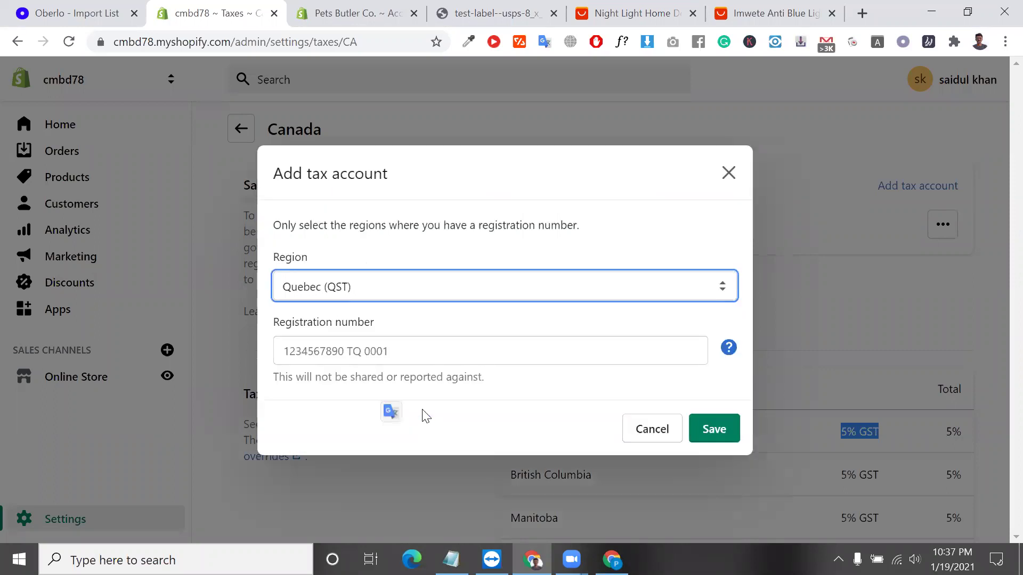
{"action": "left_click", "coordinate": [396, 351]}
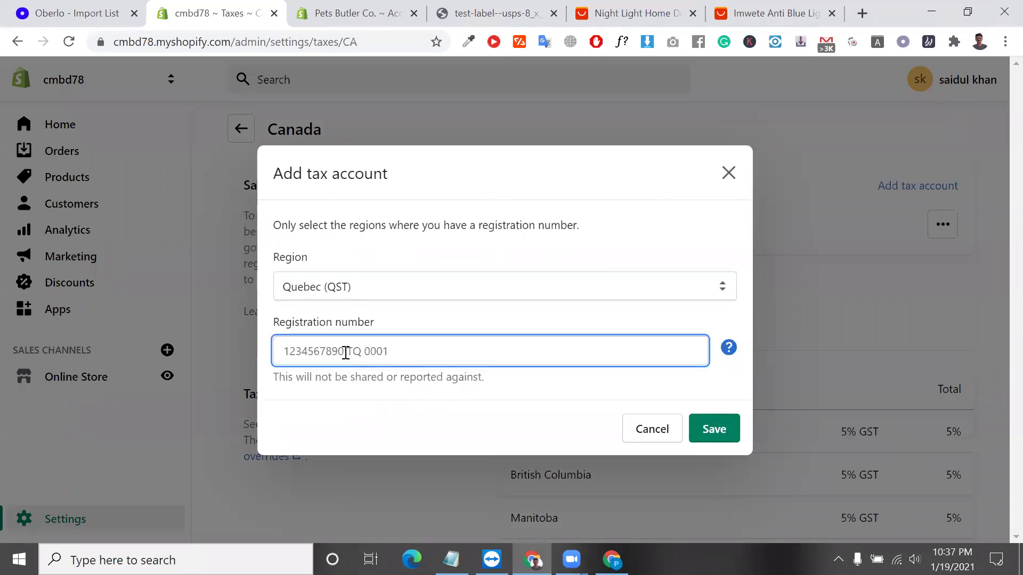
{"action": "double_click", "coordinate": [353, 324]}
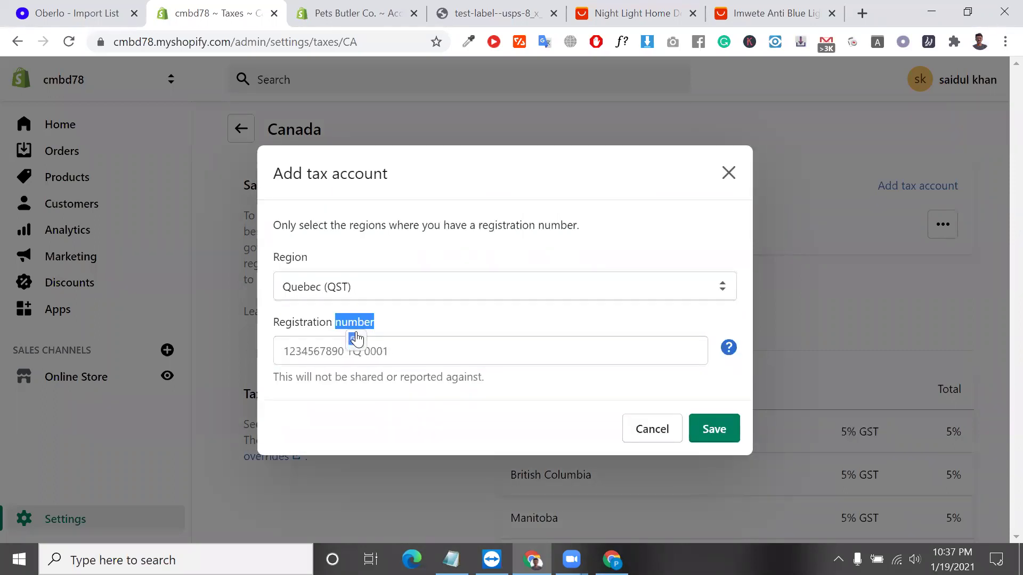
{"action": "left_click", "coordinate": [402, 352]}
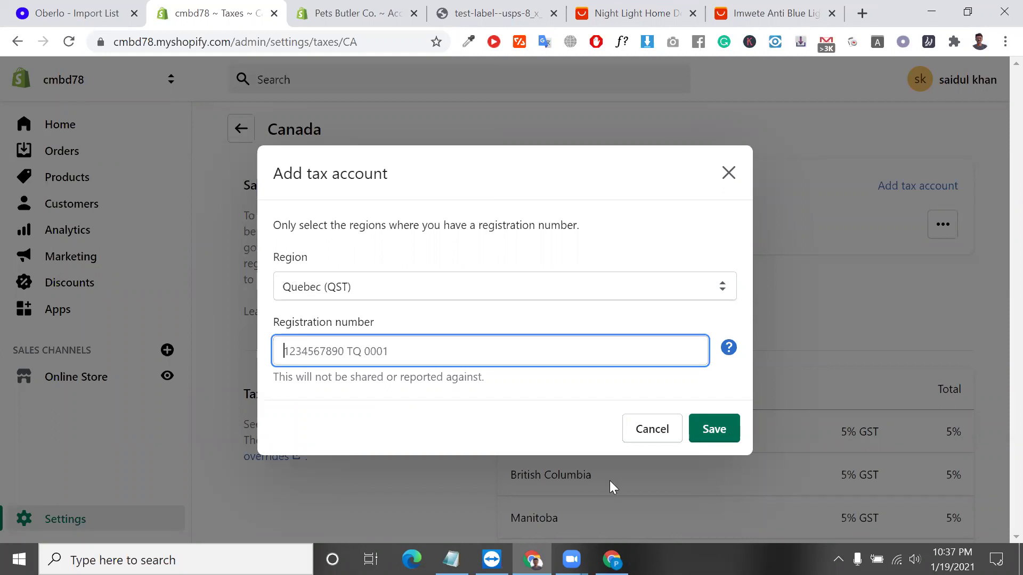
{"action": "left_click", "coordinate": [664, 428]}
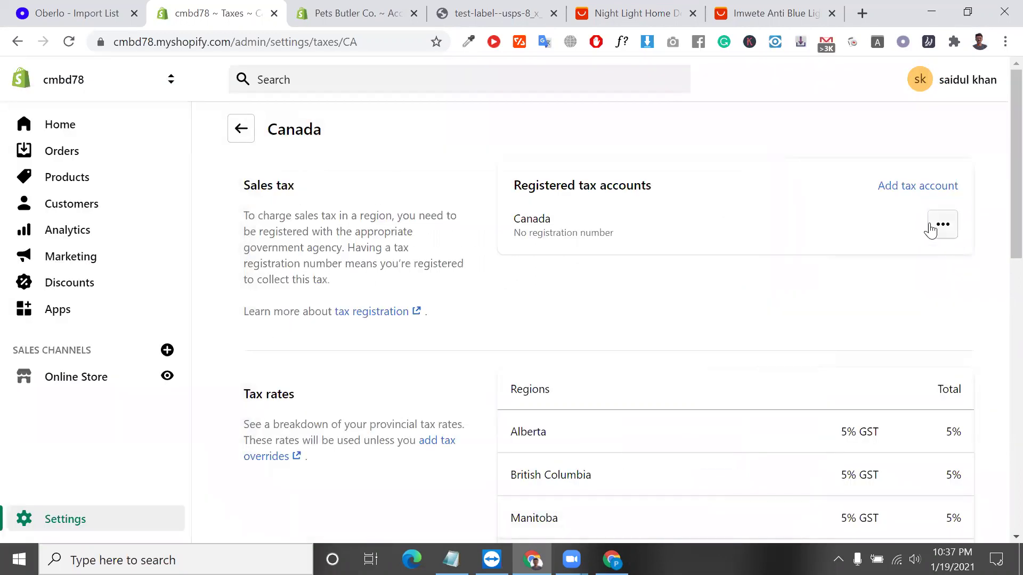
Delete Canada's tax registration so Canada no longer collects tax.
{"action": "left_click", "coordinate": [930, 231]}
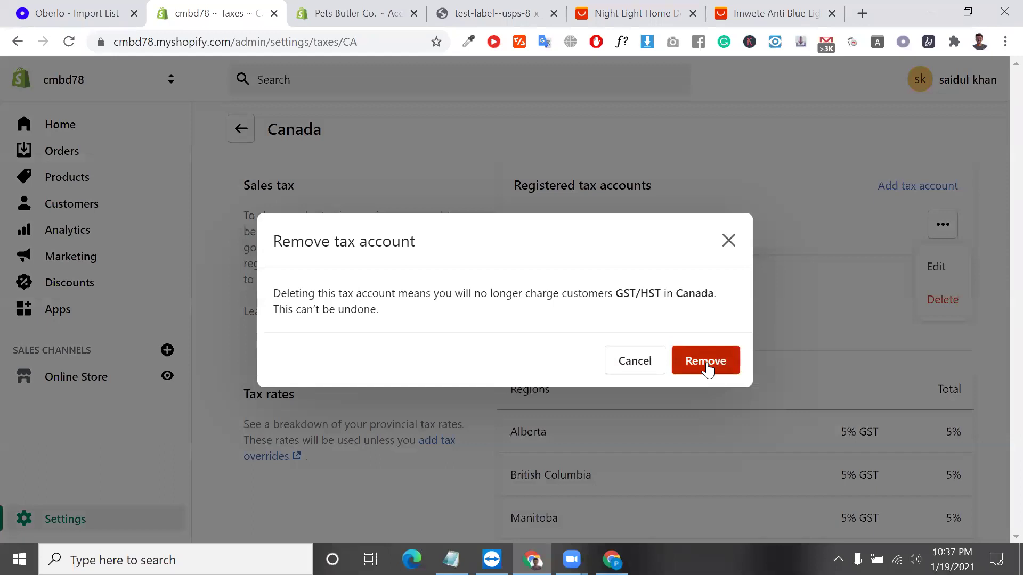
{"action": "left_click", "coordinate": [706, 360]}
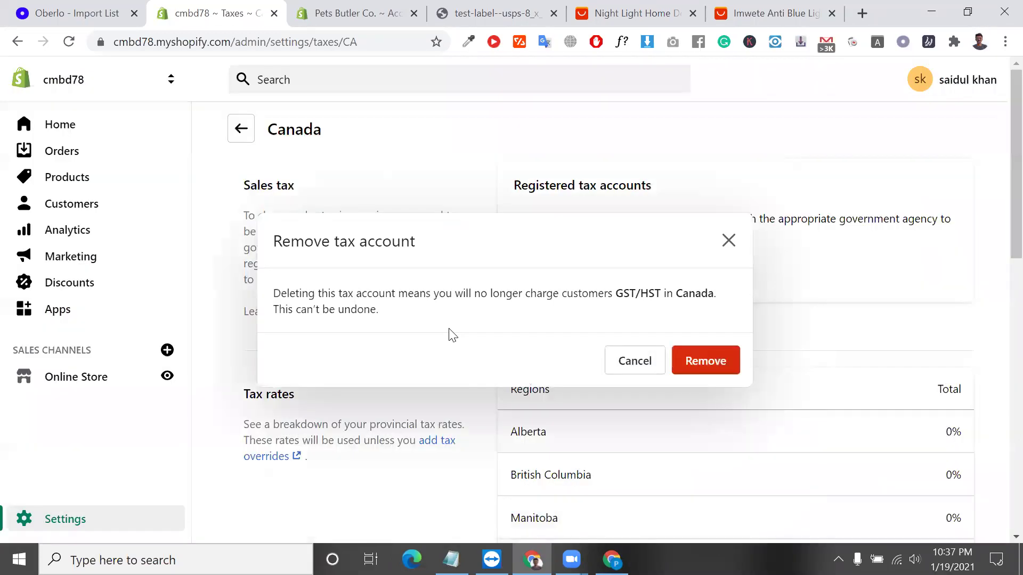
{"action": "left_click", "coordinate": [241, 128]}
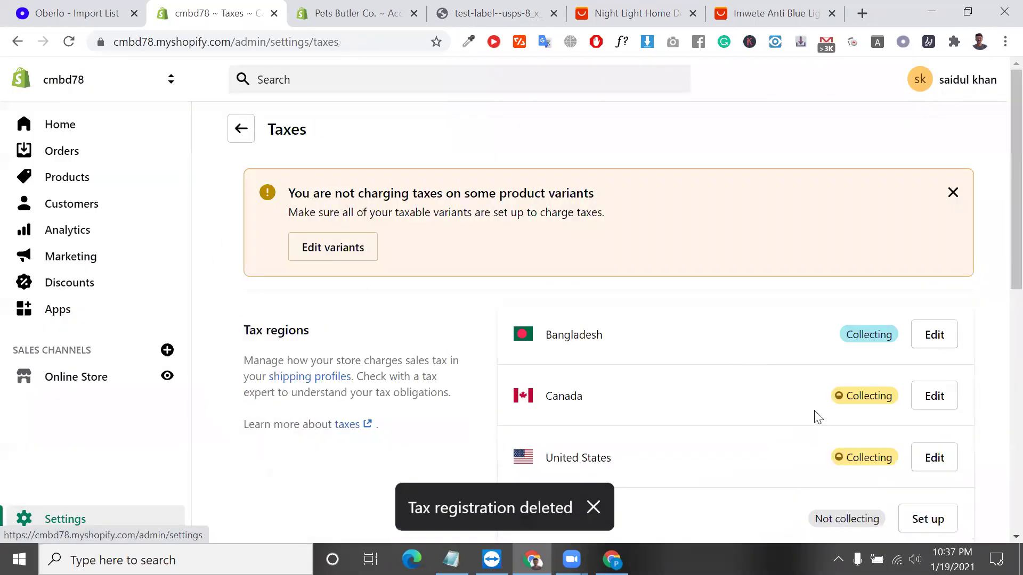
Under Tax calculations, enable All prices include tax.
{"action": "scroll", "coordinate": [852, 372], "scroll_direction": "down", "scroll_amount": 3}
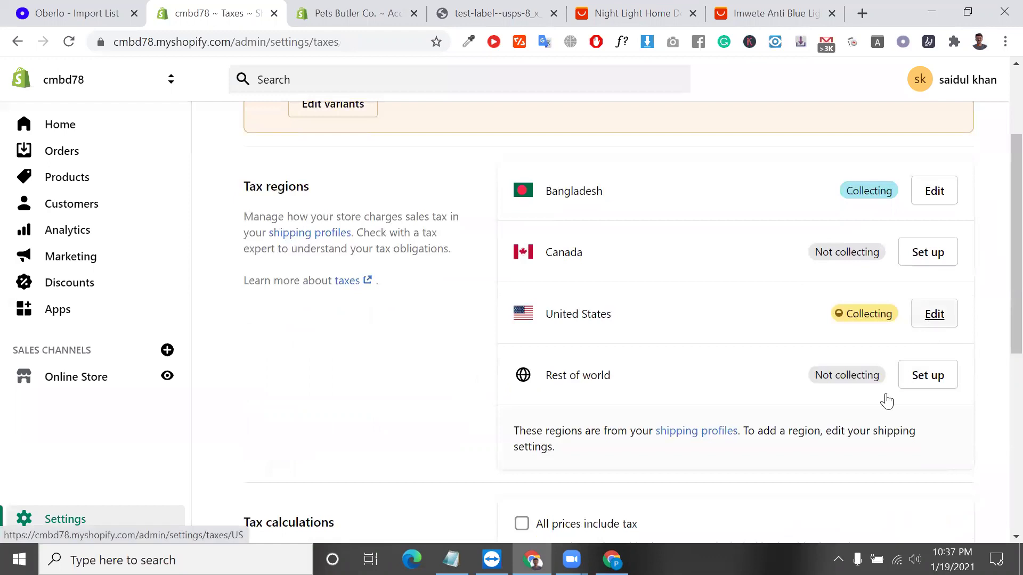
{"action": "scroll", "coordinate": [648, 367], "scroll_direction": "down", "scroll_amount": 5}
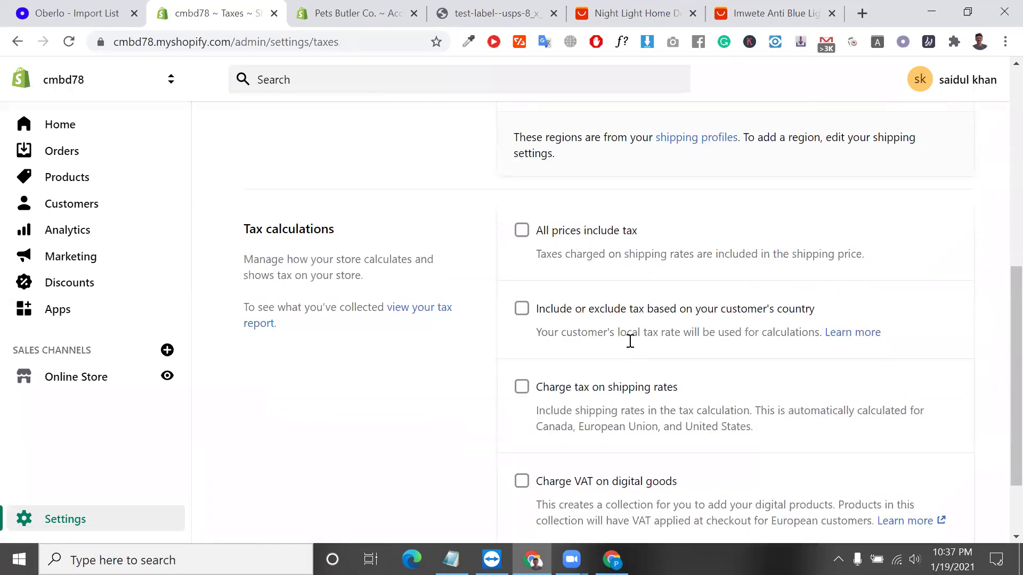
{"action": "left_click", "coordinate": [518, 235]}
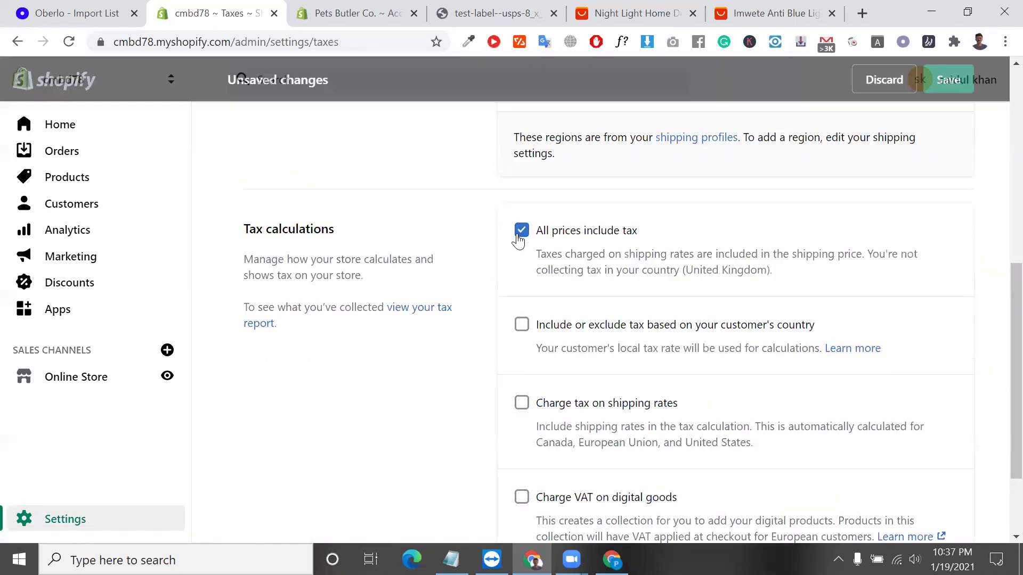
Save the tax settings with all prices including tax and return to the Settings overview.
{"action": "scroll", "coordinate": [594, 314], "scroll_direction": "up", "scroll_amount": 8}
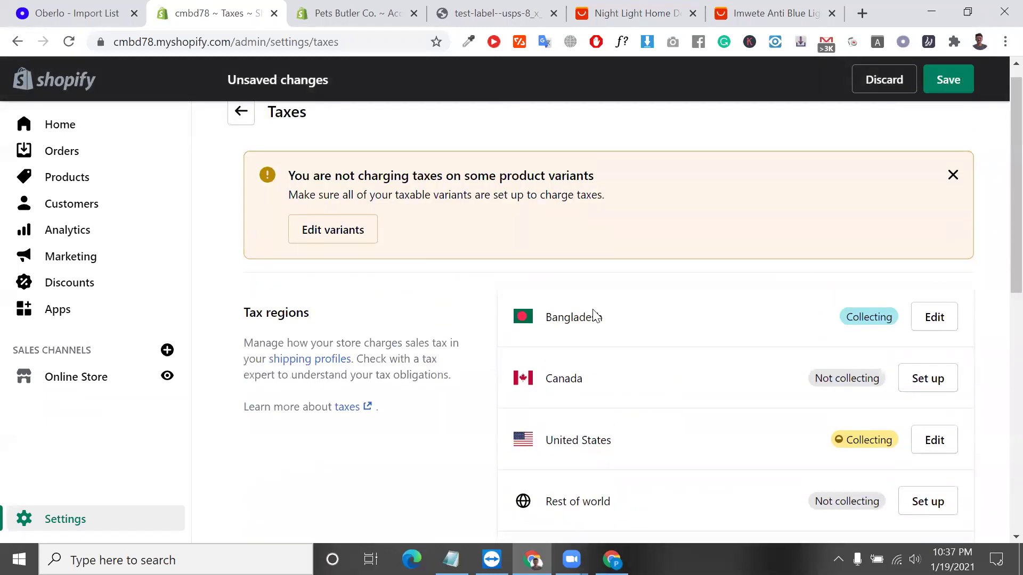
{"action": "scroll", "coordinate": [730, 333], "scroll_direction": "down", "scroll_amount": 2}
{"action": "scroll", "coordinate": [540, 442], "scroll_direction": "down", "scroll_amount": 3}
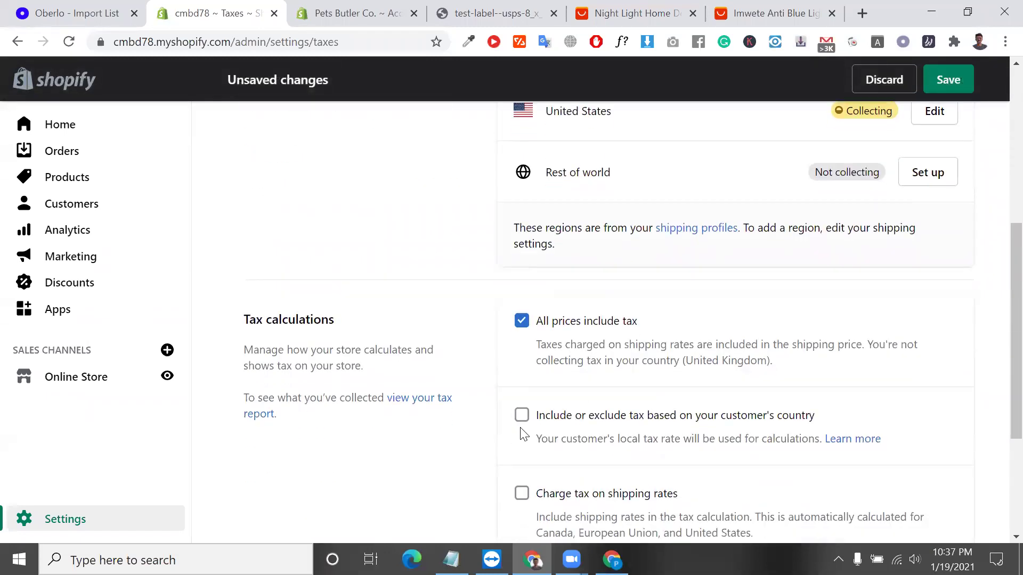
{"action": "scroll", "coordinate": [519, 423], "scroll_direction": "down", "scroll_amount": 3}
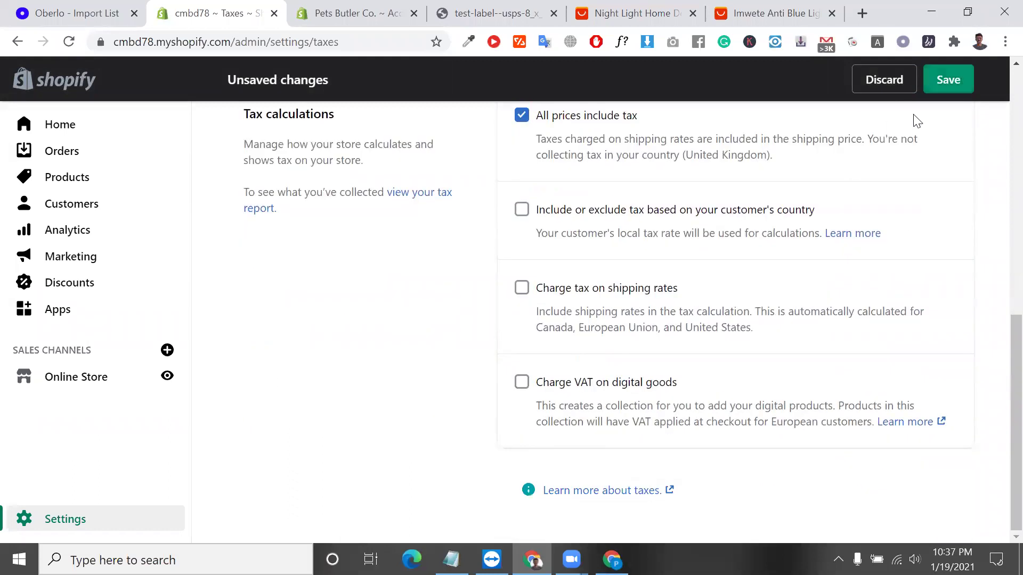
{"action": "left_click", "coordinate": [935, 86]}
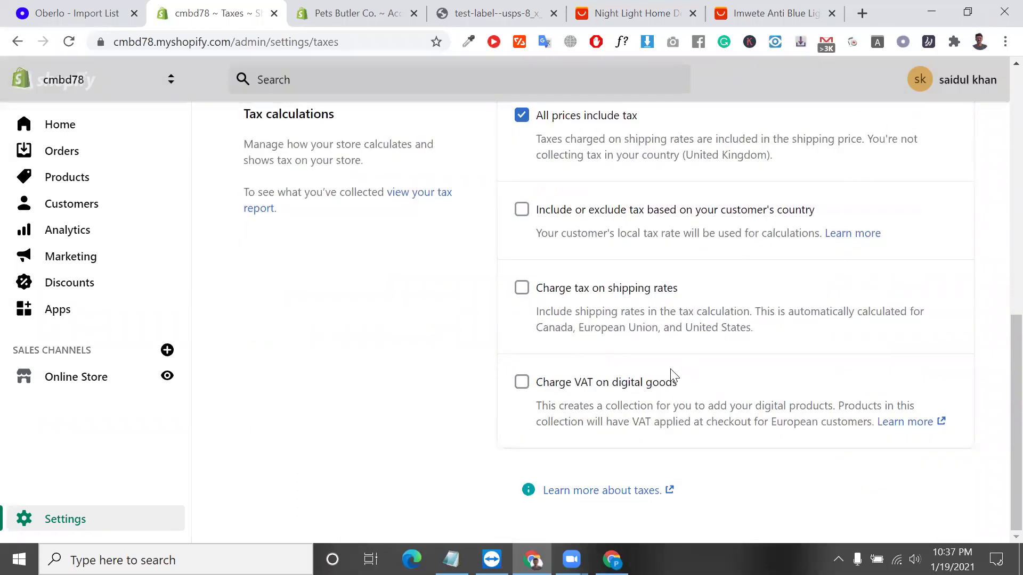
{"action": "scroll", "coordinate": [596, 303], "scroll_direction": "up", "scroll_amount": 2}
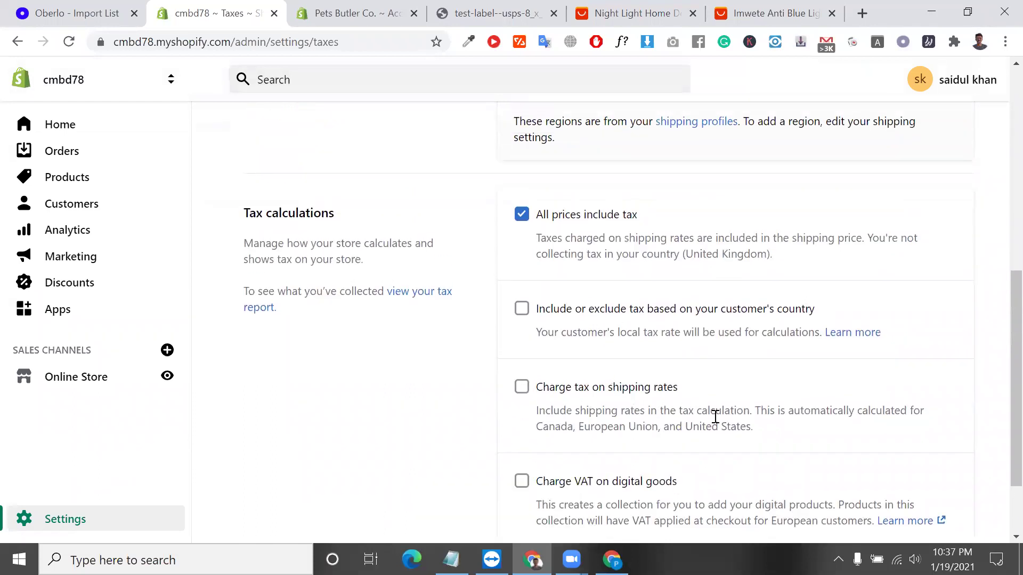
{"action": "scroll", "coordinate": [715, 417], "scroll_direction": "down", "scroll_amount": 1}
{"action": "scroll", "coordinate": [328, 188], "scroll_direction": "up", "scroll_amount": 9}
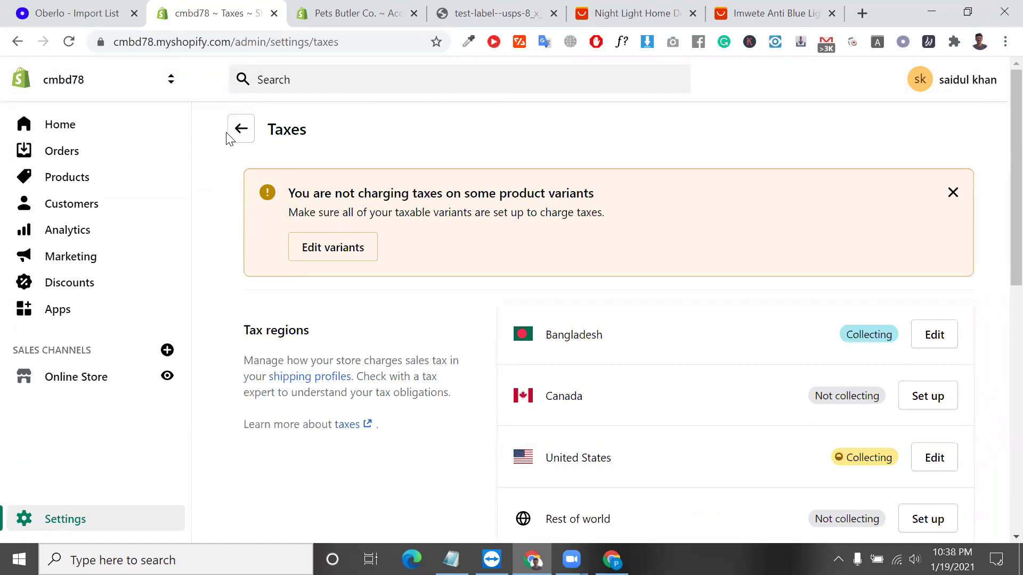
{"action": "left_click", "coordinate": [239, 130]}
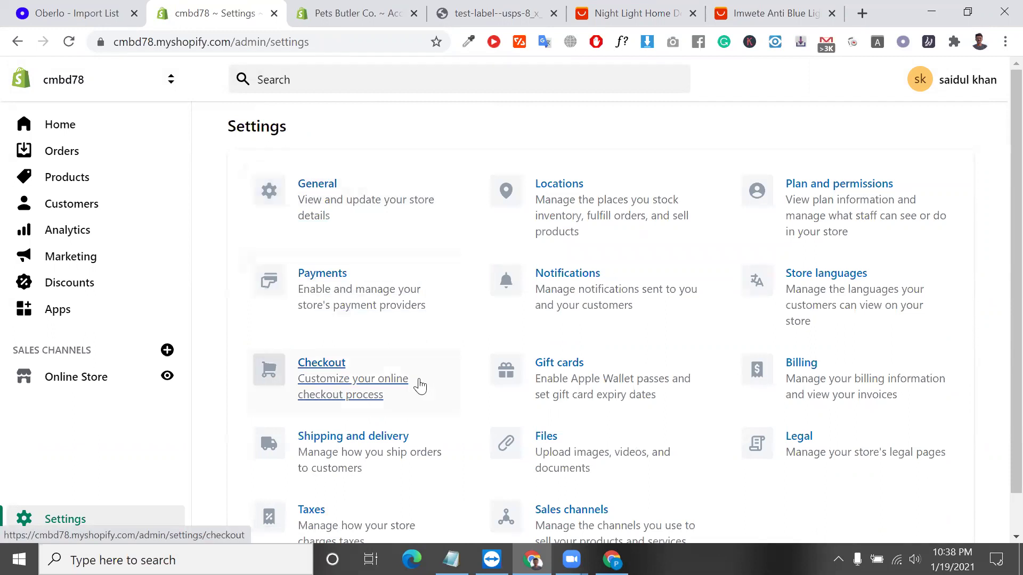
Go to the installed Apps list (Oberlo, Trust Me) and launch the Shopify App Store in a new tab.
{"action": "scroll", "coordinate": [420, 384], "scroll_direction": "down", "scroll_amount": 1}
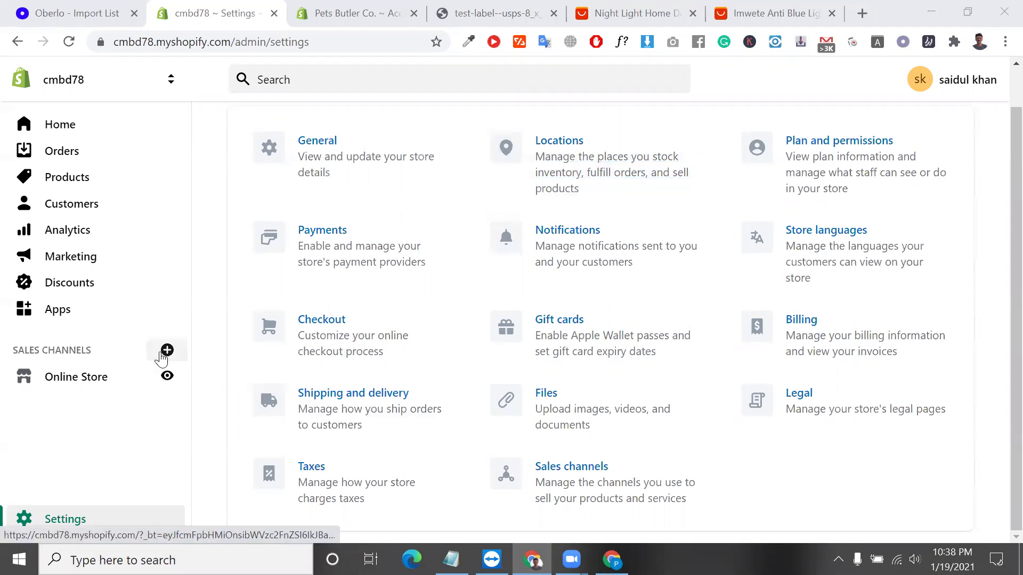
{"action": "left_click", "coordinate": [105, 367]}
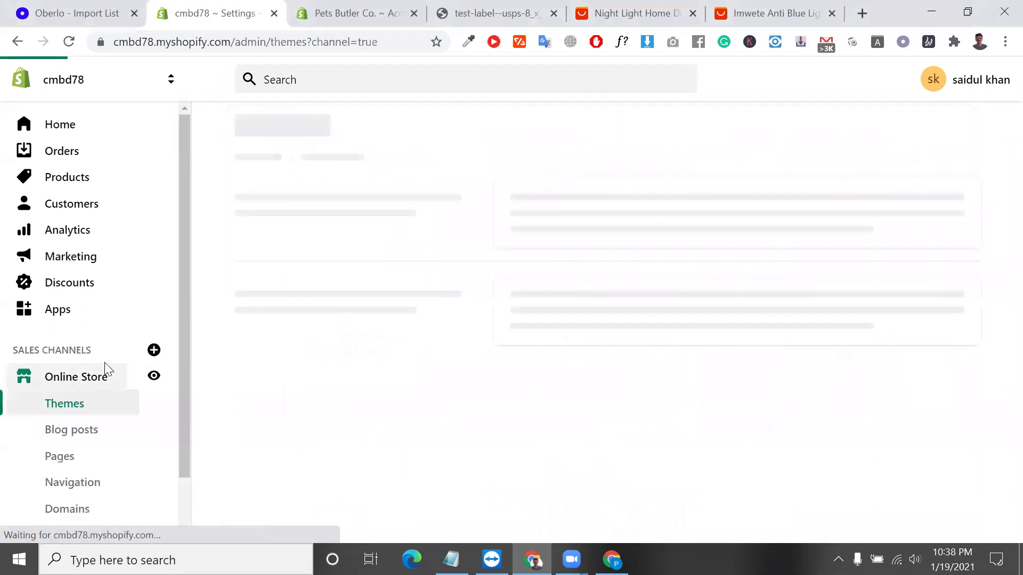
{"action": "left_click", "coordinate": [84, 322]}
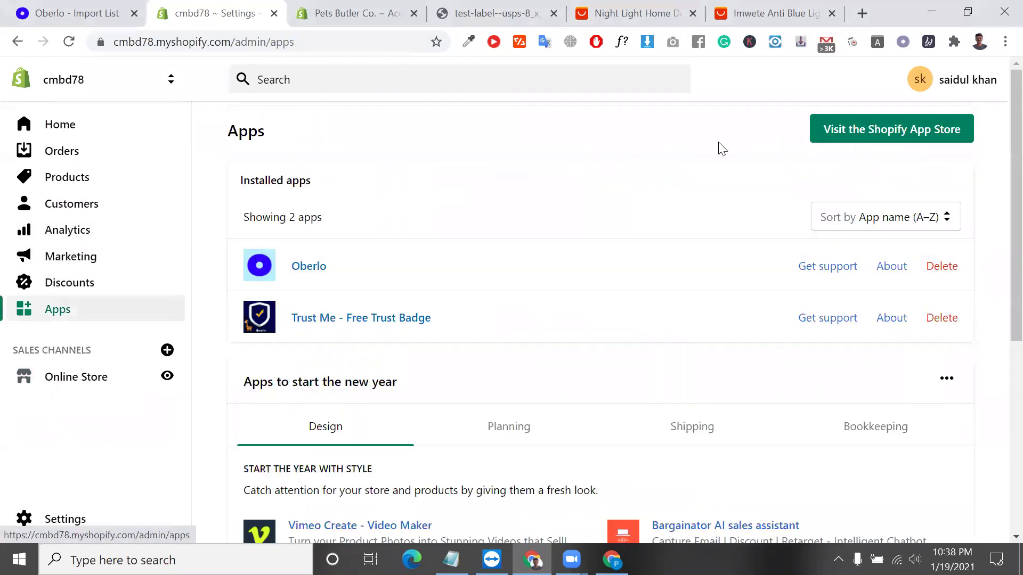
{"action": "left_click", "coordinate": [908, 130]}
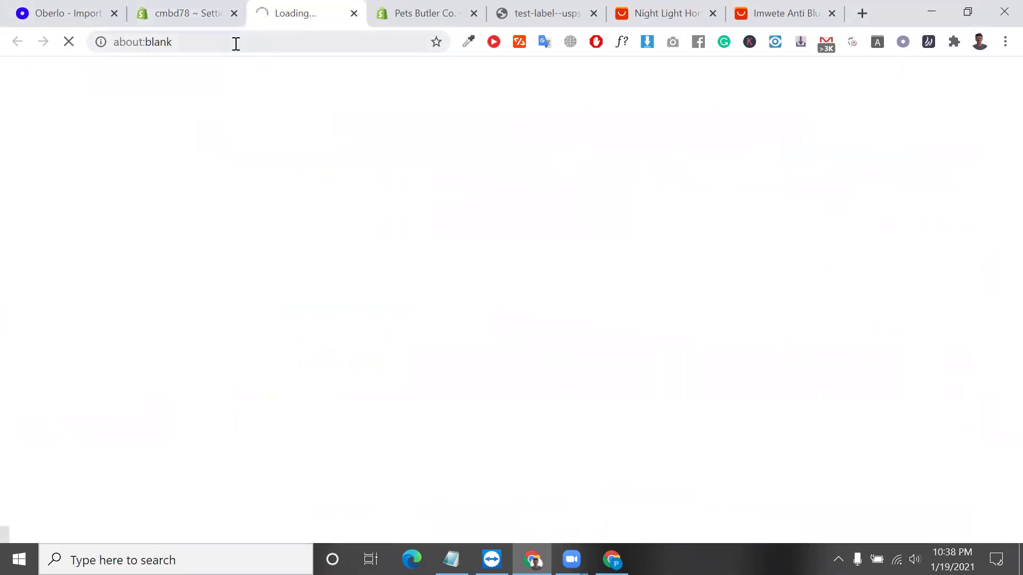
Close the leftover tabs, including Pets Butler Co., test-label, Night Light and Imwete product tabs.
{"action": "left_click", "coordinate": [236, 44]}
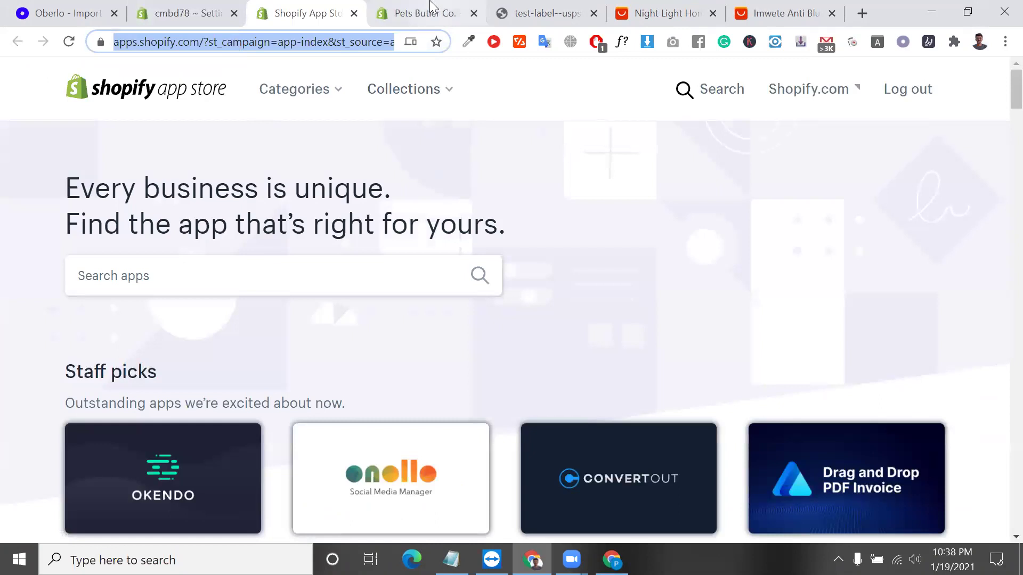
{"action": "left_click", "coordinate": [478, 17]}
{"action": "left_click", "coordinate": [477, 17]}
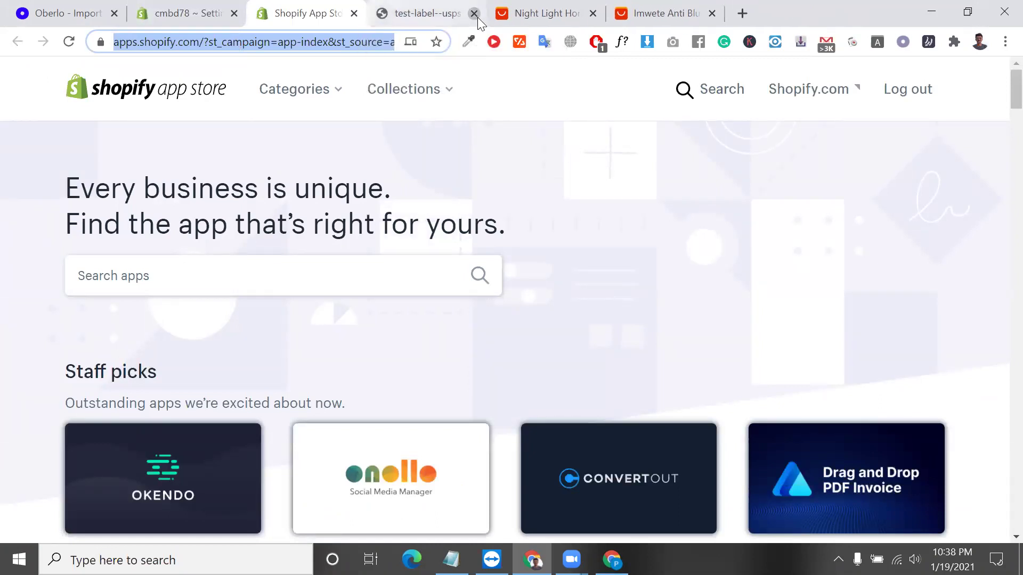
{"action": "left_click", "coordinate": [477, 17]}
{"action": "left_click", "coordinate": [477, 18]}
{"action": "left_click", "coordinate": [477, 18]}
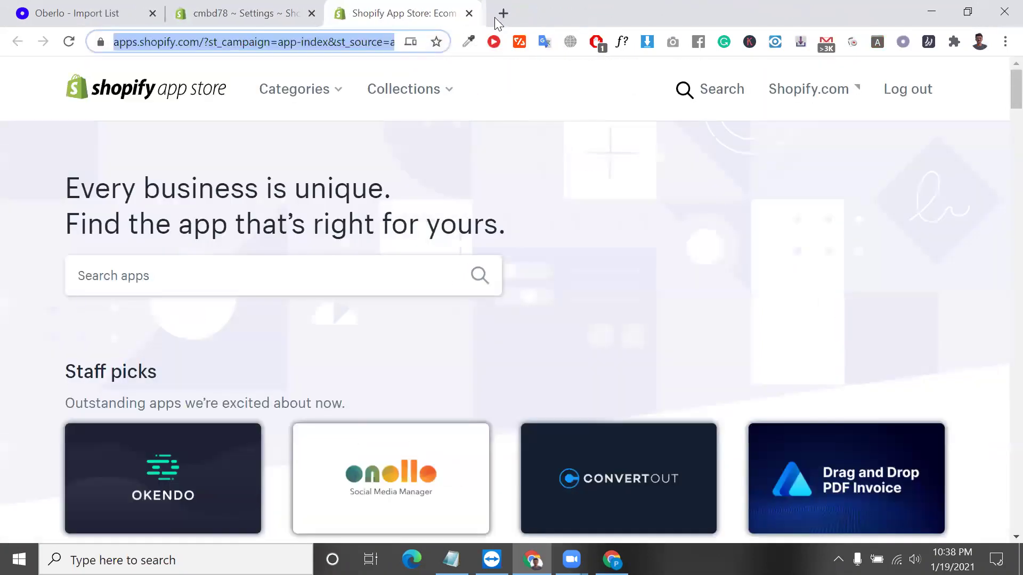
Search Google for 'order Lookup' in a fresh tab.
{"action": "left_click", "coordinate": [511, 17]}
{"action": "type", "text": "o"}
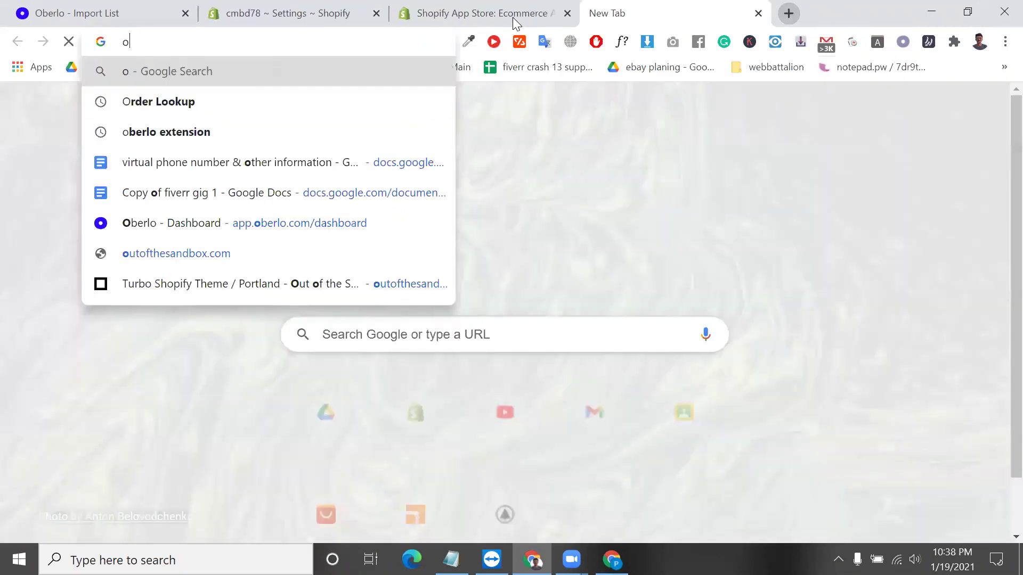
{"action": "type", "text": "rder"}
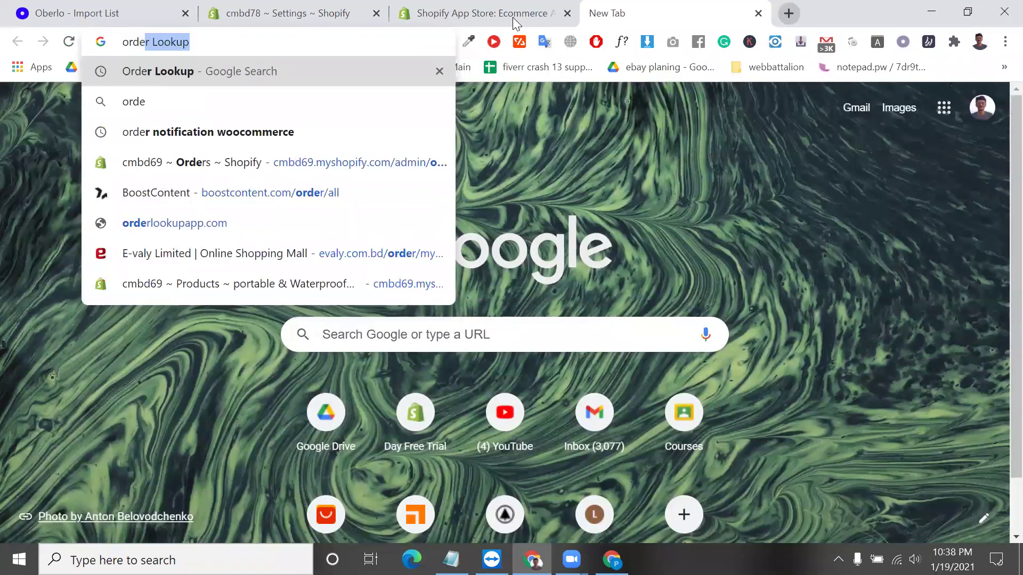
{"action": "key", "text": "Return"}
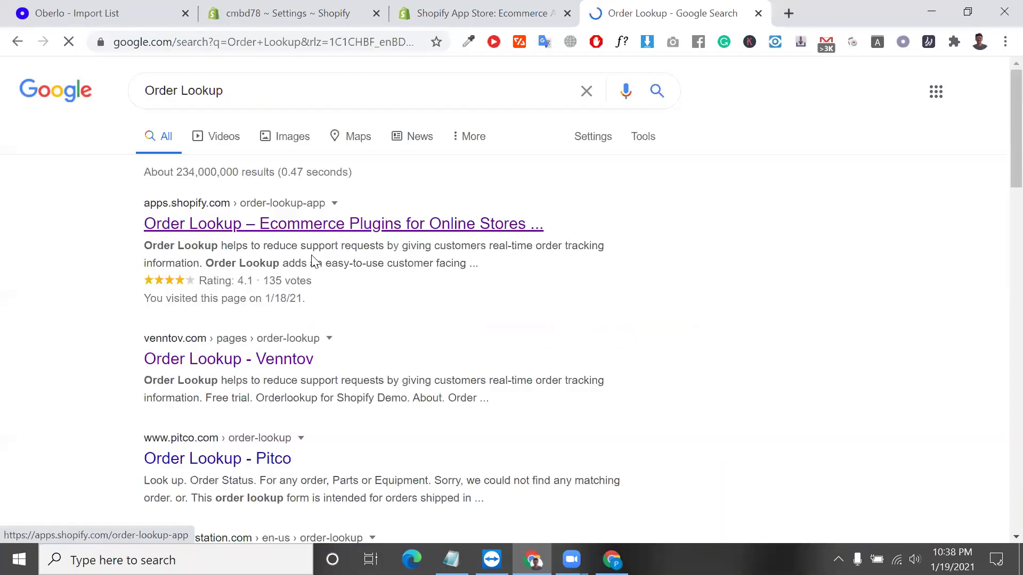
Open the Order Lookup listing on apps.shopify.com and check its $10/month, 7-day trial pricing.
{"action": "left_click", "coordinate": [351, 214]}
{"action": "left_click_drag", "start_coordinate": [344, 37], "coordinate": [201, 78]}
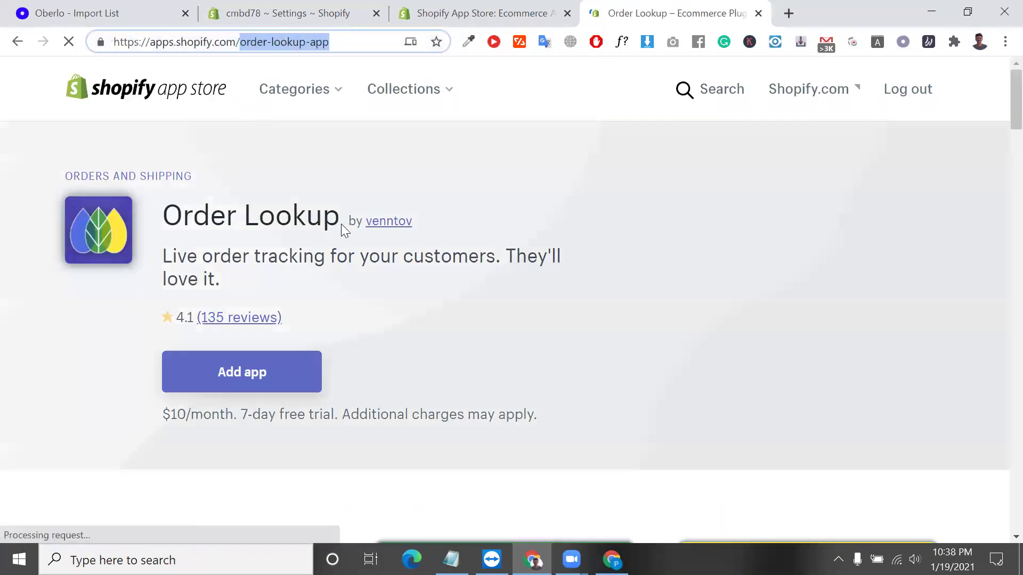
{"action": "left_click_drag", "start_coordinate": [339, 222], "coordinate": [220, 241]}
{"action": "scroll", "coordinate": [189, 276], "scroll_direction": "down", "scroll_amount": 1}
{"action": "scroll", "coordinate": [189, 276], "scroll_direction": "down", "scroll_amount": 2}
{"action": "triple_click", "coordinate": [245, 238]}
Enlarge the Order Status Shipped screenshot from the listing's media gallery.
{"action": "scroll", "coordinate": [243, 239], "scroll_direction": "down", "scroll_amount": 5}
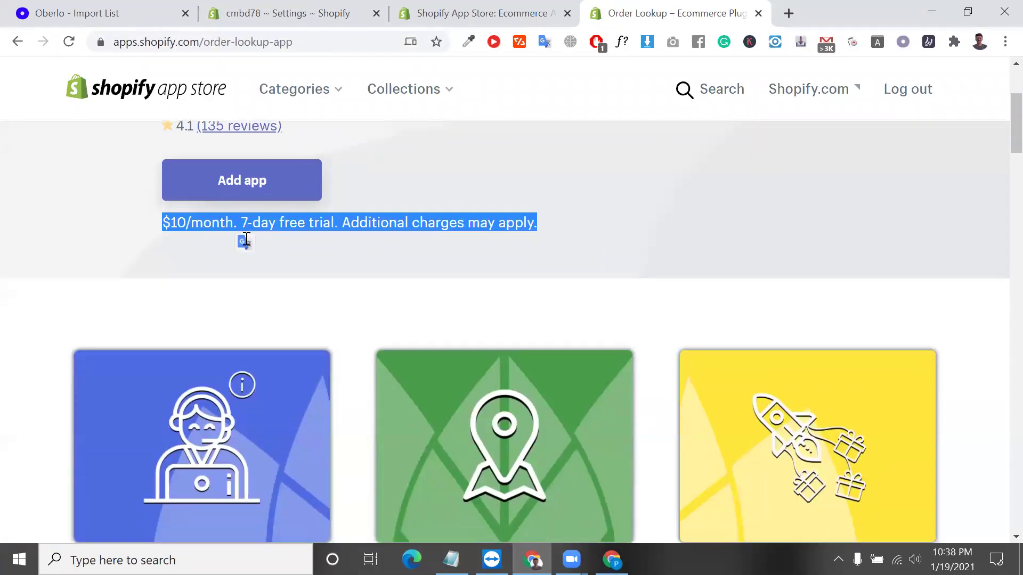
{"action": "scroll", "coordinate": [247, 244], "scroll_direction": "down", "scroll_amount": 13}
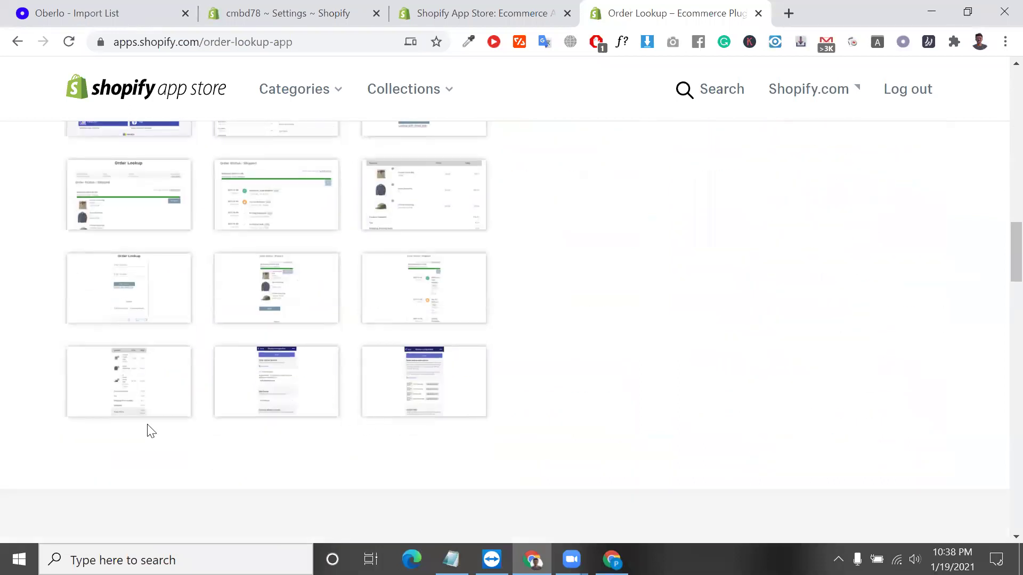
{"action": "left_click", "coordinate": [261, 181]}
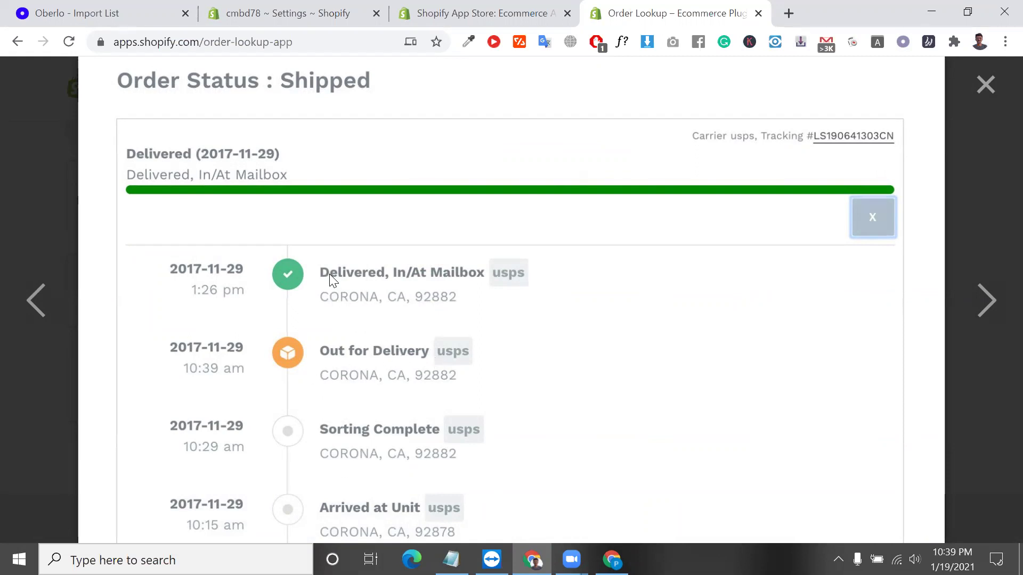
Browse the order summary, lookup form and next screenshots, then close the enlarged view.
{"action": "scroll", "coordinate": [330, 278], "scroll_direction": "up", "scroll_amount": 3}
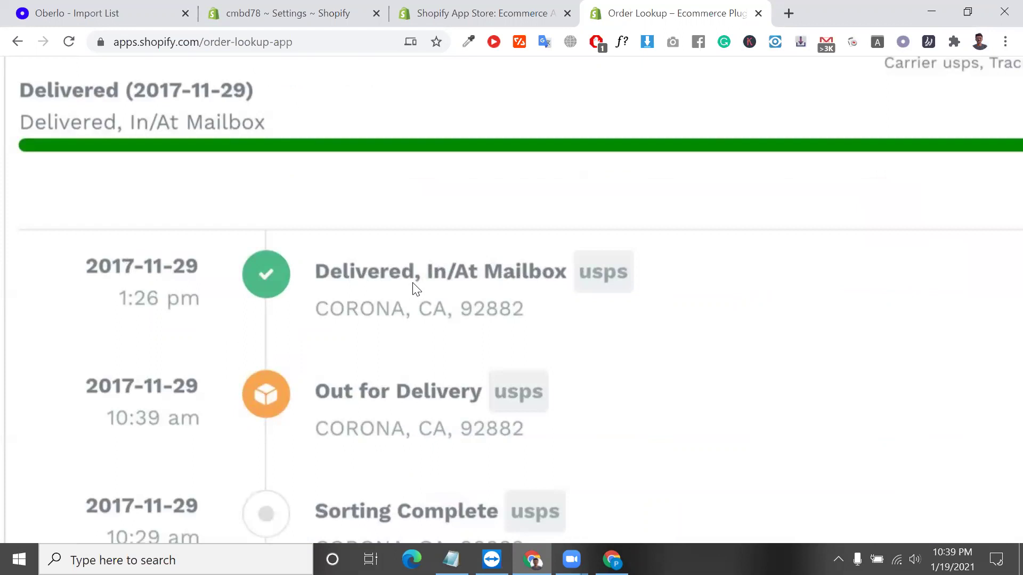
{"action": "scroll", "coordinate": [412, 283], "scroll_direction": "down", "scroll_amount": 3}
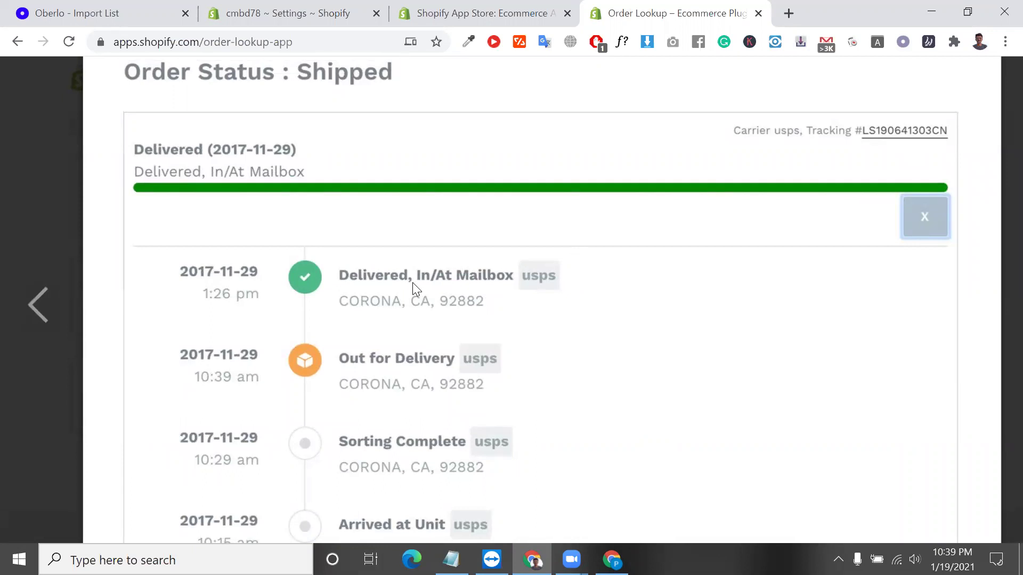
{"action": "left_click", "coordinate": [37, 324]}
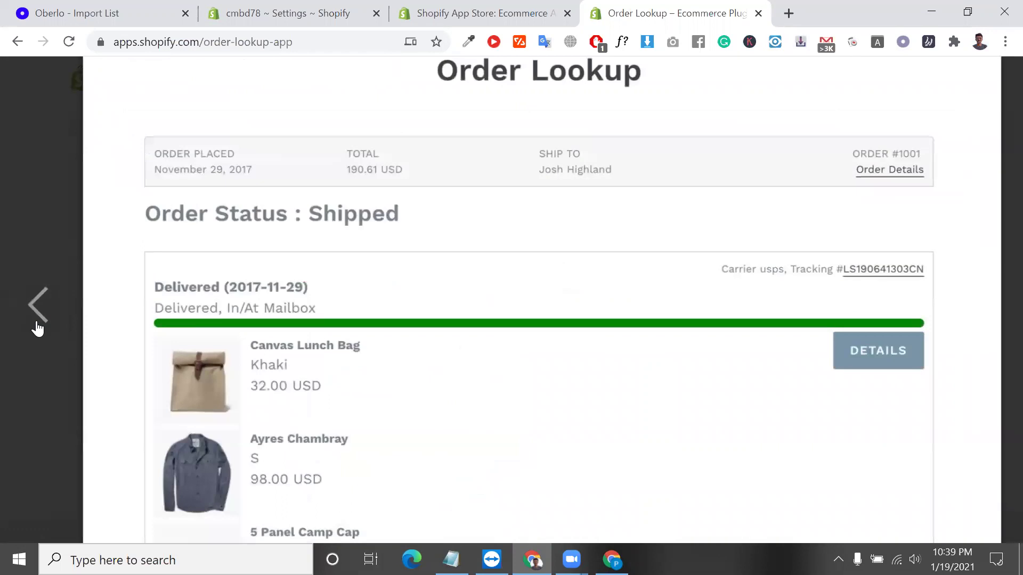
{"action": "left_click", "coordinate": [37, 328]}
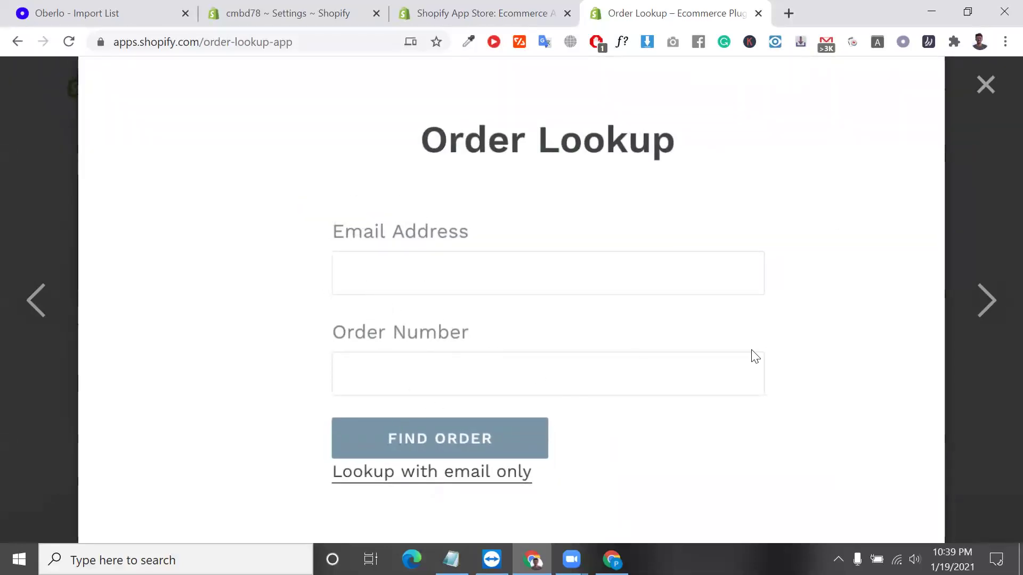
{"action": "left_click", "coordinate": [994, 317]}
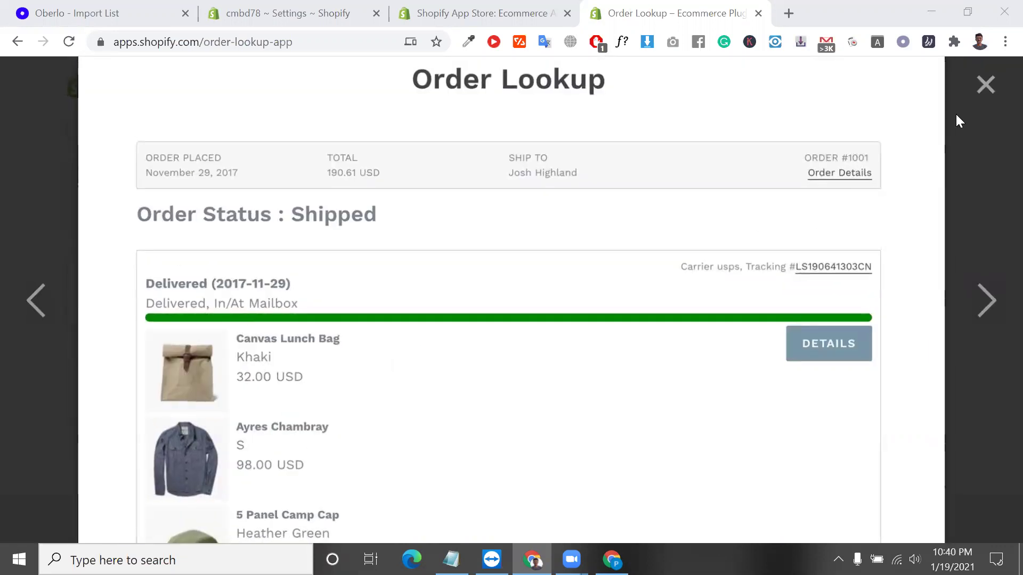
{"action": "left_click", "coordinate": [956, 115]}
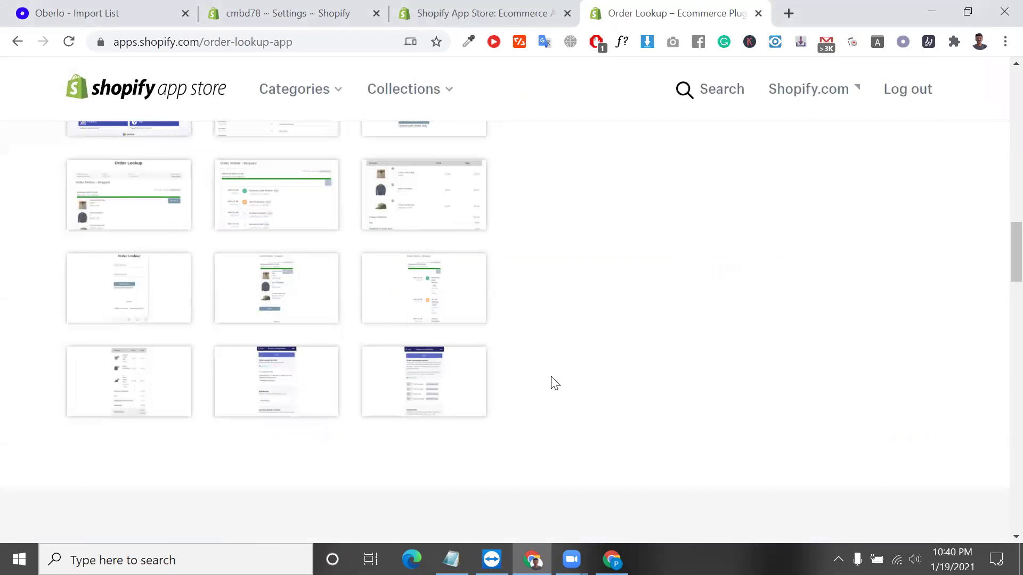
{"action": "scroll", "coordinate": [554, 382], "scroll_direction": "up", "scroll_amount": 8}
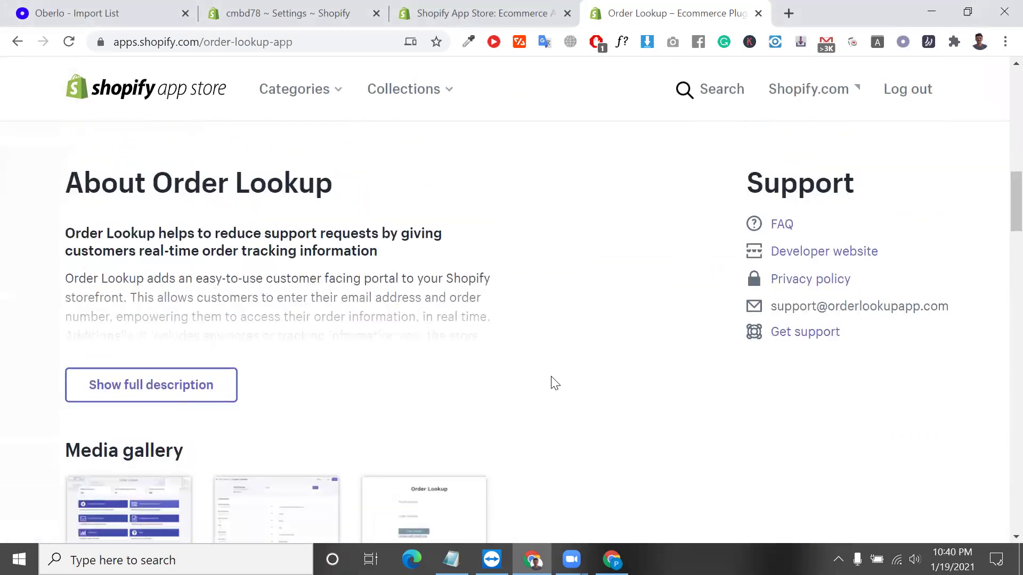
{"action": "scroll", "coordinate": [551, 381], "scroll_direction": "up", "scroll_amount": 10}
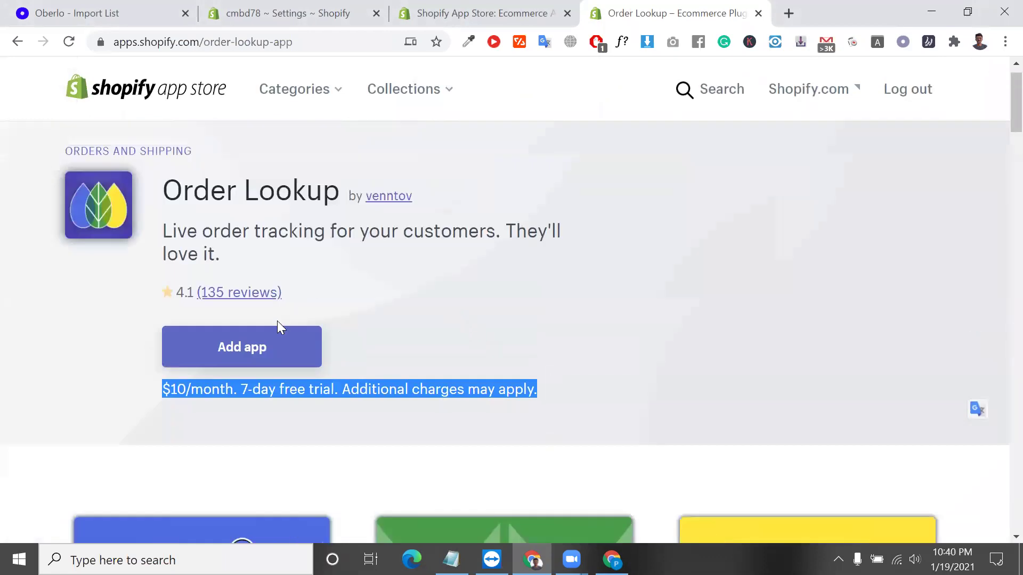
{"action": "double_click", "coordinate": [174, 385]}
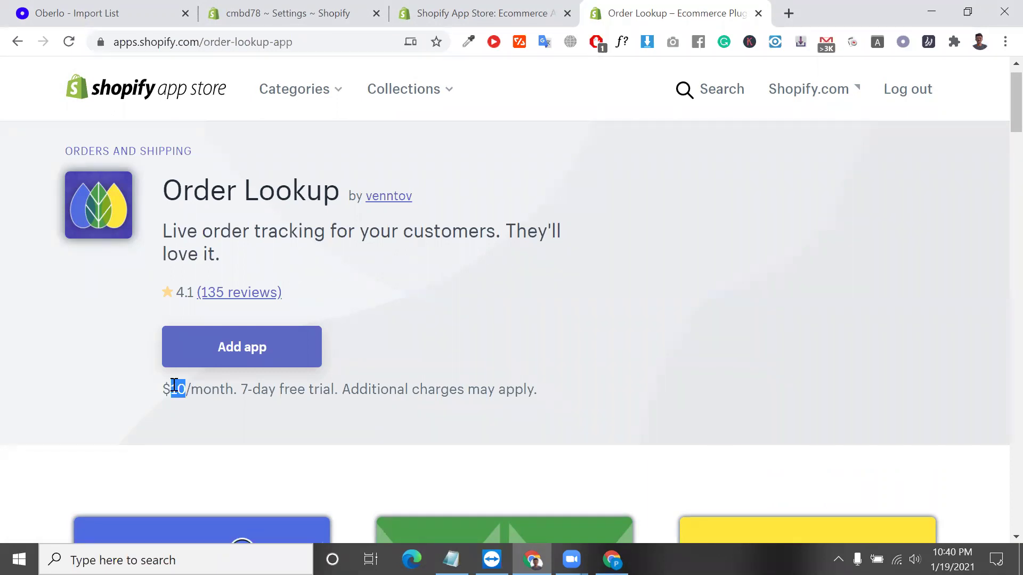
{"action": "triple_click", "coordinate": [174, 384]}
{"action": "scroll", "coordinate": [173, 384], "scroll_direction": "down", "scroll_amount": 6}
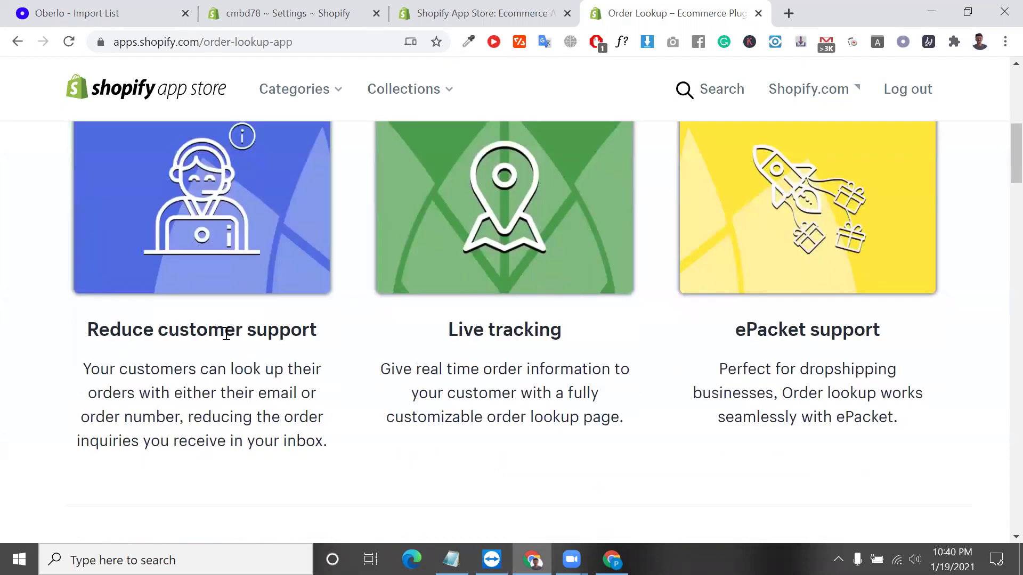
{"action": "double_click", "coordinate": [223, 330]}
{"action": "scroll", "coordinate": [227, 334], "scroll_direction": "down", "scroll_amount": 1}
{"action": "scroll", "coordinate": [225, 335], "scroll_direction": "up", "scroll_amount": 3}
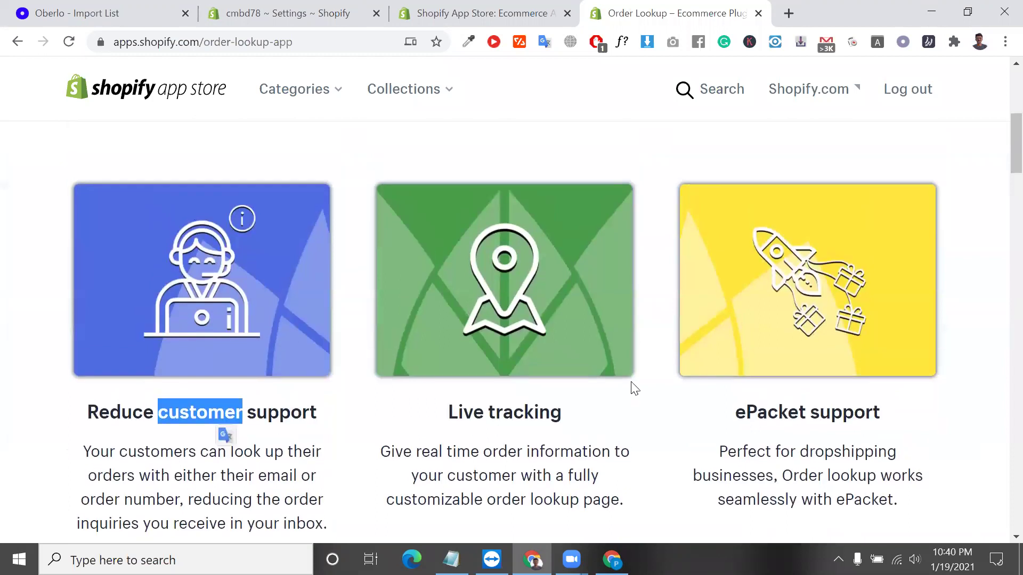
{"action": "scroll", "coordinate": [554, 393], "scroll_direction": "down", "scroll_amount": 15}
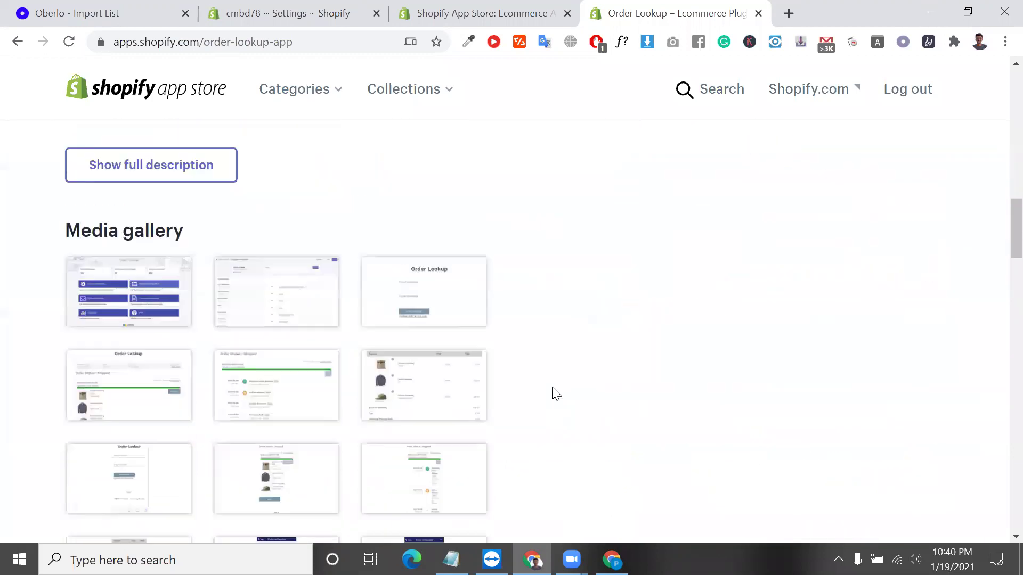
{"action": "scroll", "coordinate": [302, 269], "scroll_direction": "down", "scroll_amount": 2}
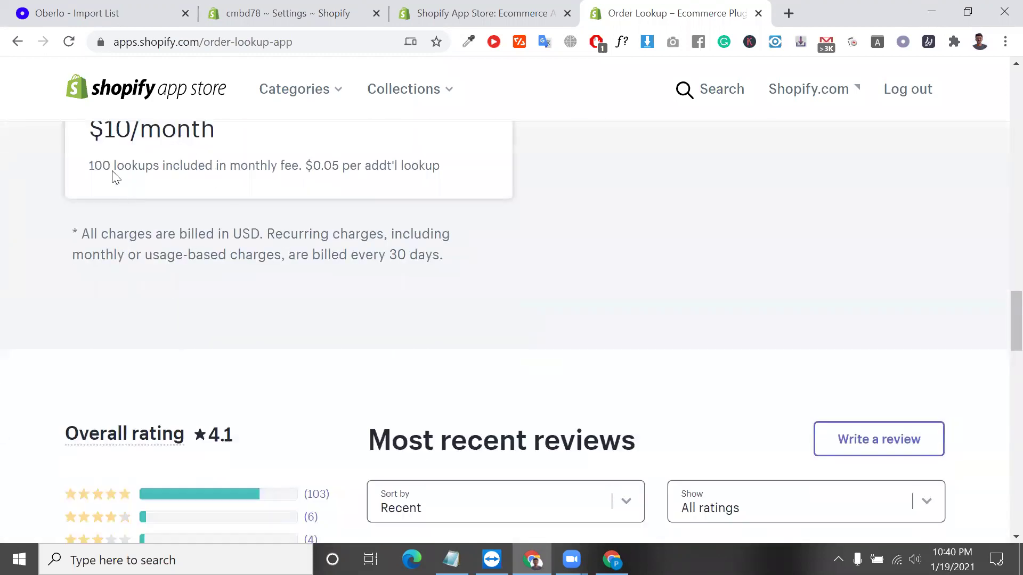
{"action": "double_click", "coordinate": [100, 163]}
{"action": "scroll", "coordinate": [101, 161], "scroll_direction": "down", "scroll_amount": 1}
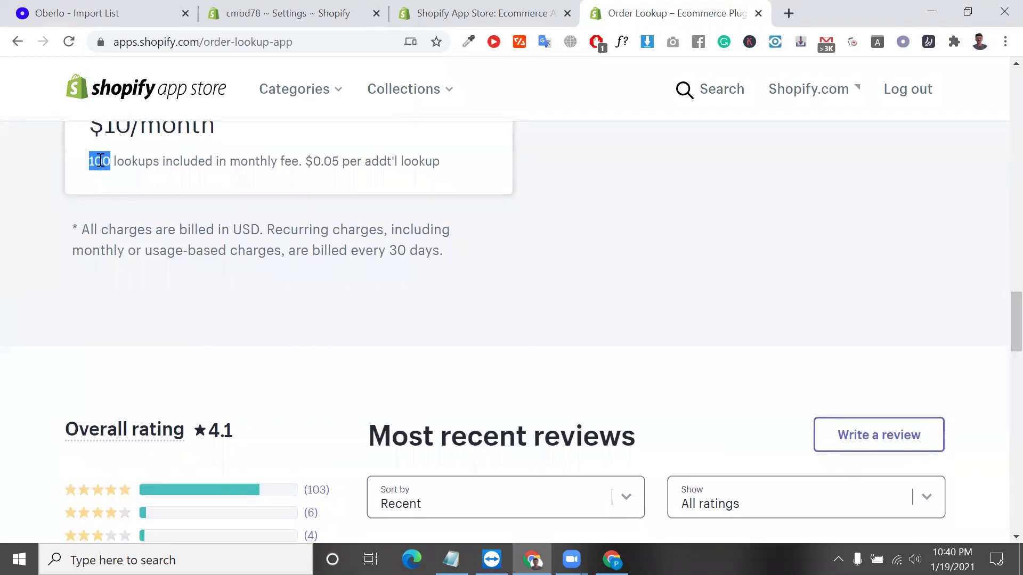
{"action": "scroll", "coordinate": [151, 168], "scroll_direction": "up", "scroll_amount": 1}
{"action": "double_click", "coordinate": [128, 158]}
{"action": "double_click", "coordinate": [112, 159]}
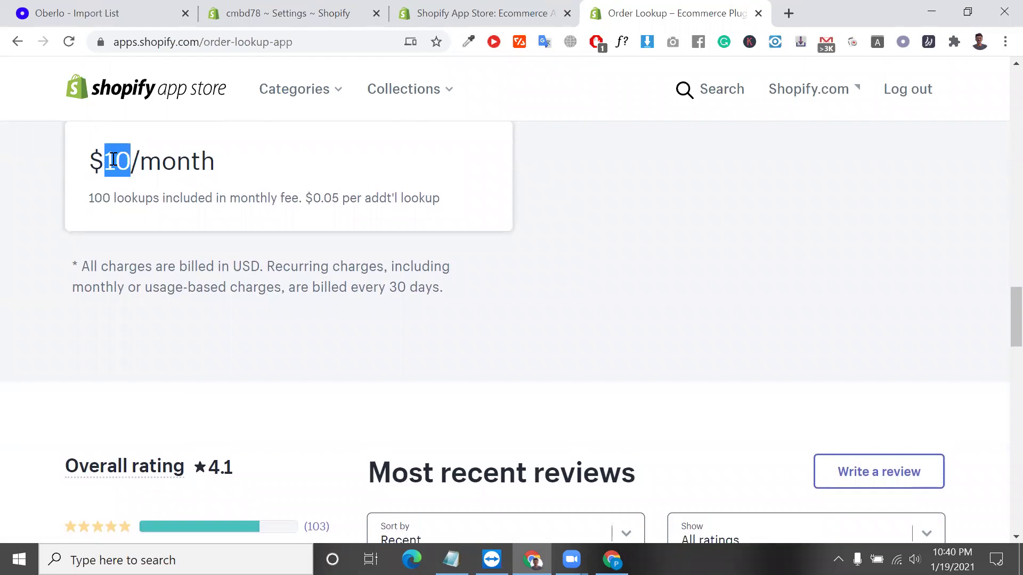
{"action": "scroll", "coordinate": [113, 160], "scroll_direction": "up", "scroll_amount": 3}
{"action": "scroll", "coordinate": [113, 159], "scroll_direction": "down", "scroll_amount": 3}
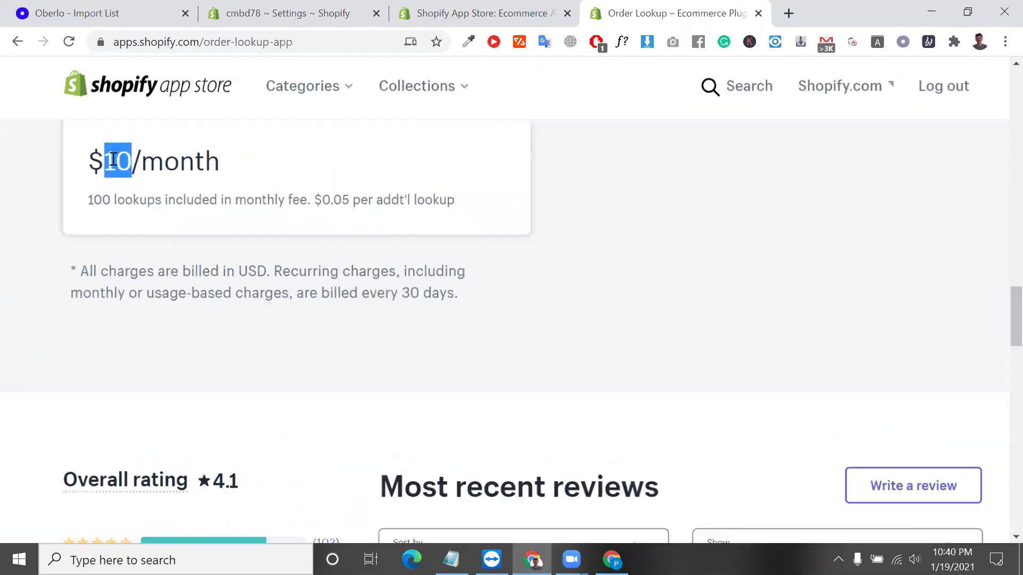
{"action": "double_click", "coordinate": [105, 196]}
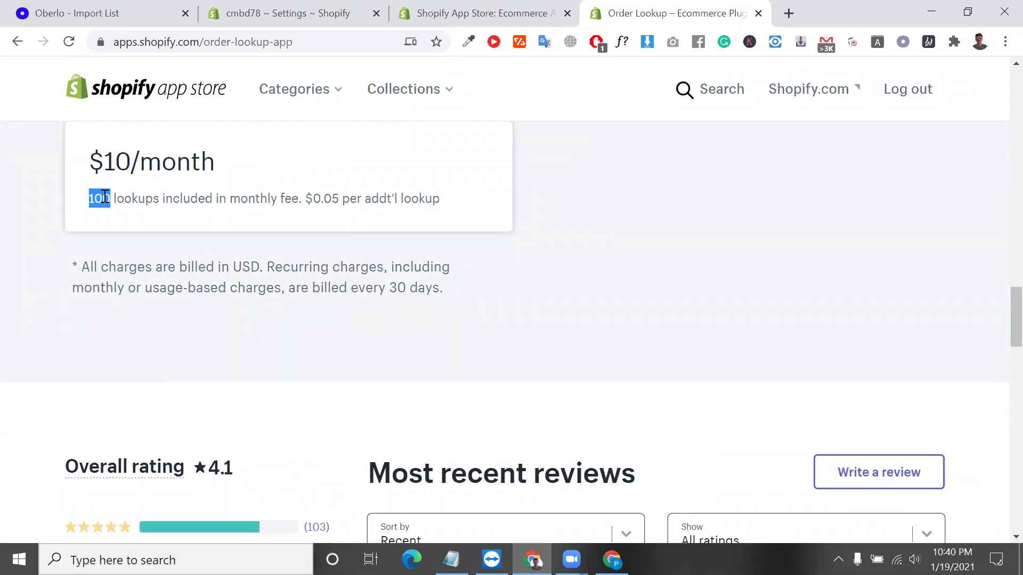
{"action": "left_click", "coordinate": [331, 199]}
{"action": "double_click", "coordinate": [331, 199]}
{"action": "scroll", "coordinate": [331, 197], "scroll_direction": "down", "scroll_amount": 1}
{"action": "scroll", "coordinate": [266, 213], "scroll_direction": "up", "scroll_amount": 1}
{"action": "triple_click", "coordinate": [104, 217]}
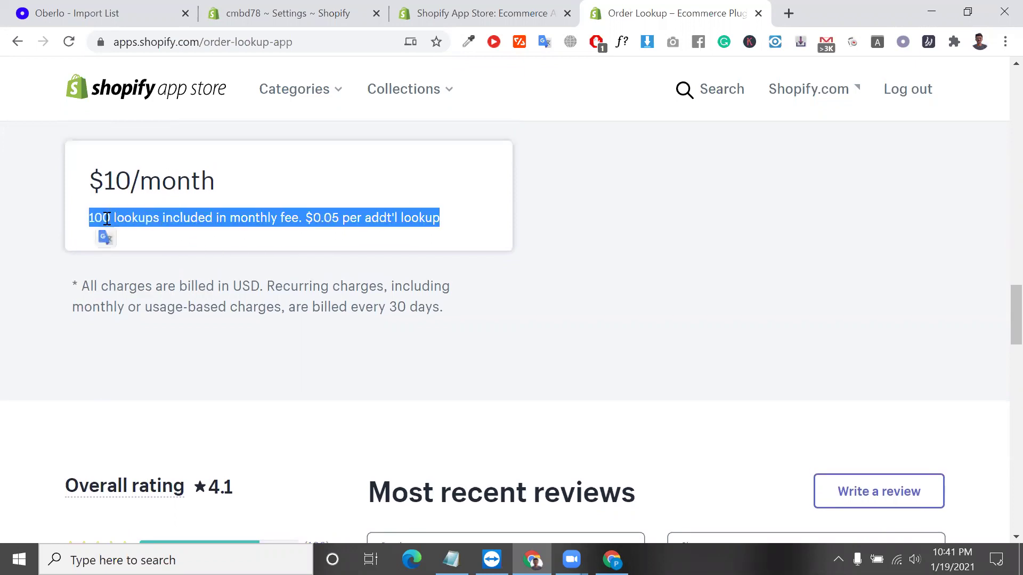
{"action": "scroll", "coordinate": [162, 290], "scroll_direction": "down", "scroll_amount": 3}
{"action": "scroll", "coordinate": [163, 291], "scroll_direction": "up", "scroll_amount": 15}
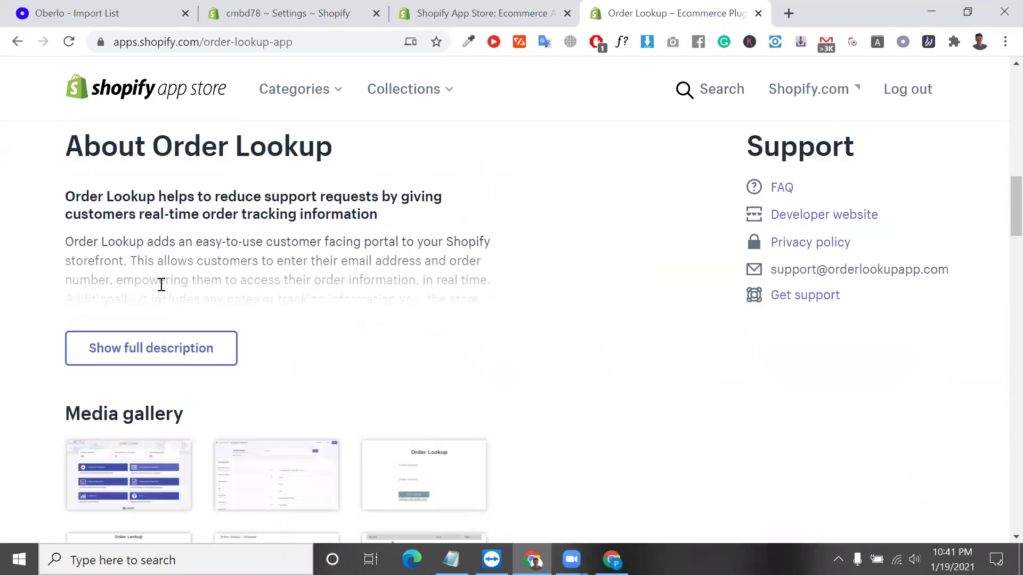
{"action": "scroll", "coordinate": [269, 387], "scroll_direction": "up", "scroll_amount": 5}
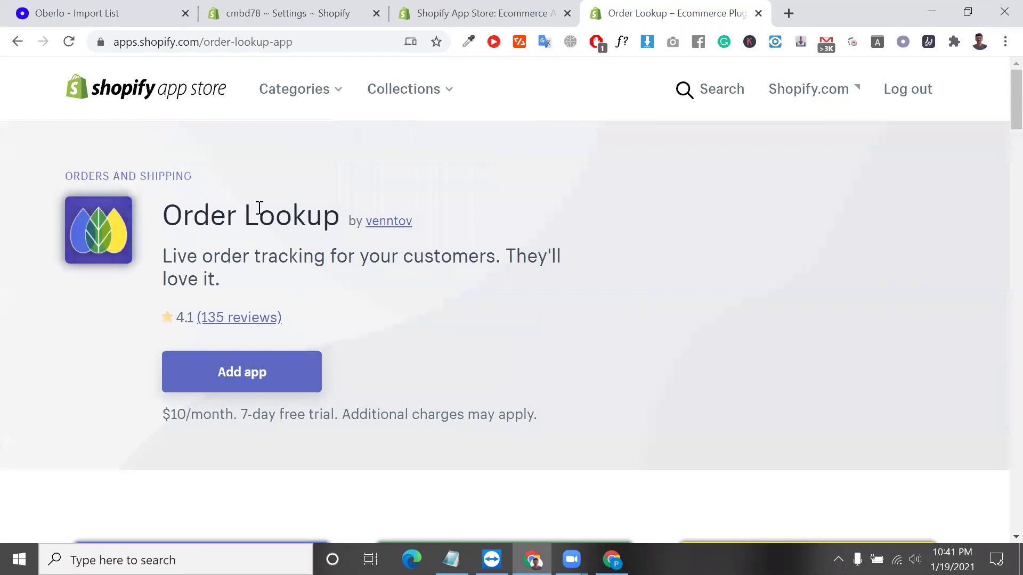
{"action": "triple_click", "coordinate": [259, 208]}
Remove the empty second numbered line from the Notepad note and return to the browser.
{"action": "left_click", "coordinate": [451, 559]}
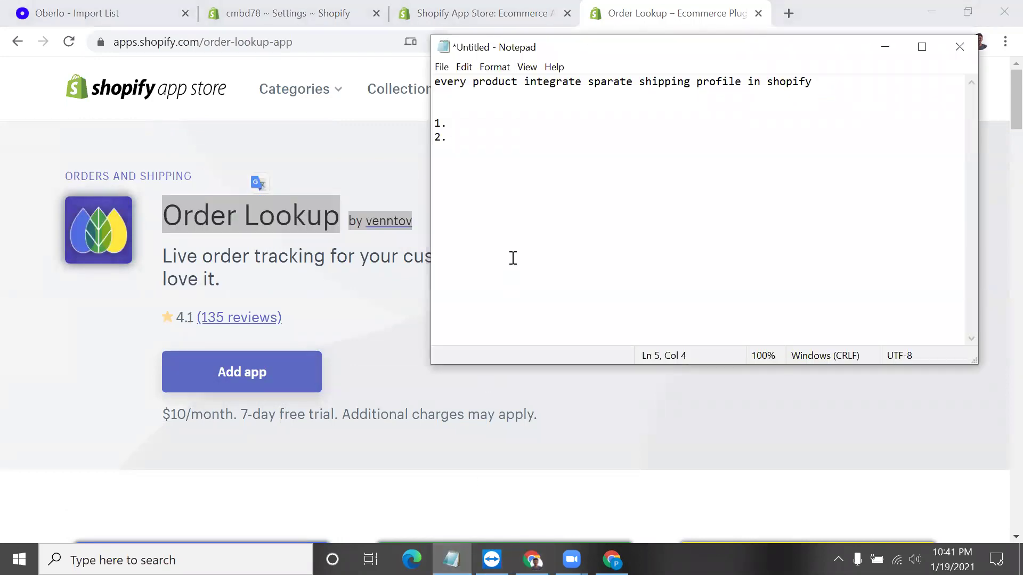
{"action": "key", "text": "BackSpace"}
{"action": "key", "text": "BackSpace"}
{"action": "key", "text": "BackSpace"}
{"action": "key", "text": "BackSpace"}
{"action": "key", "text": "BackSpace"}
{"action": "key", "text": "BackSpace"}
{"action": "key", "text": "BackSpace"}
{"action": "key", "text": "BackSpace"}
{"action": "double_click", "coordinate": [228, 221]}
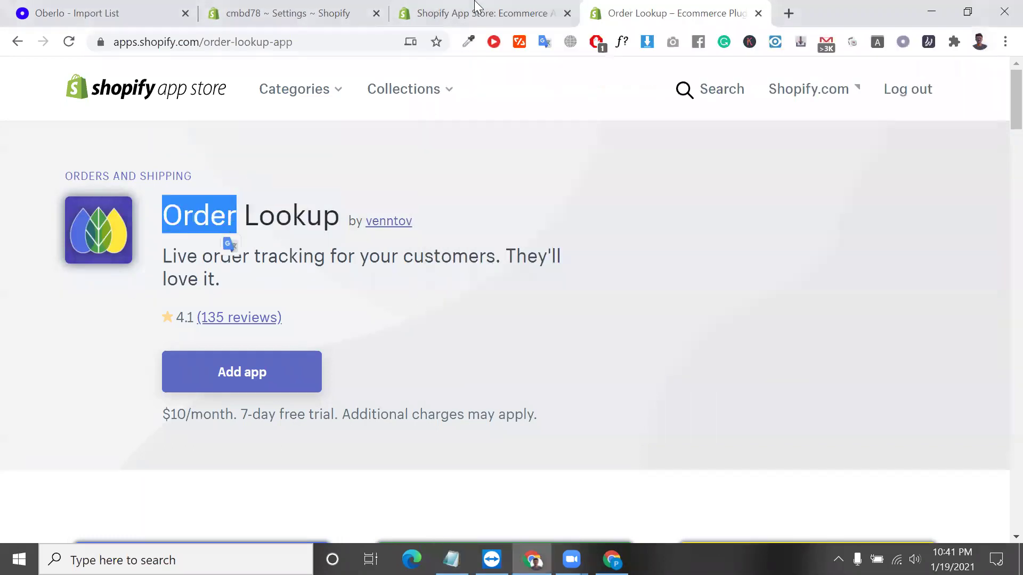
Return to the Order Lookup app page and add the app to the store.
{"action": "left_click", "coordinate": [280, 8]}
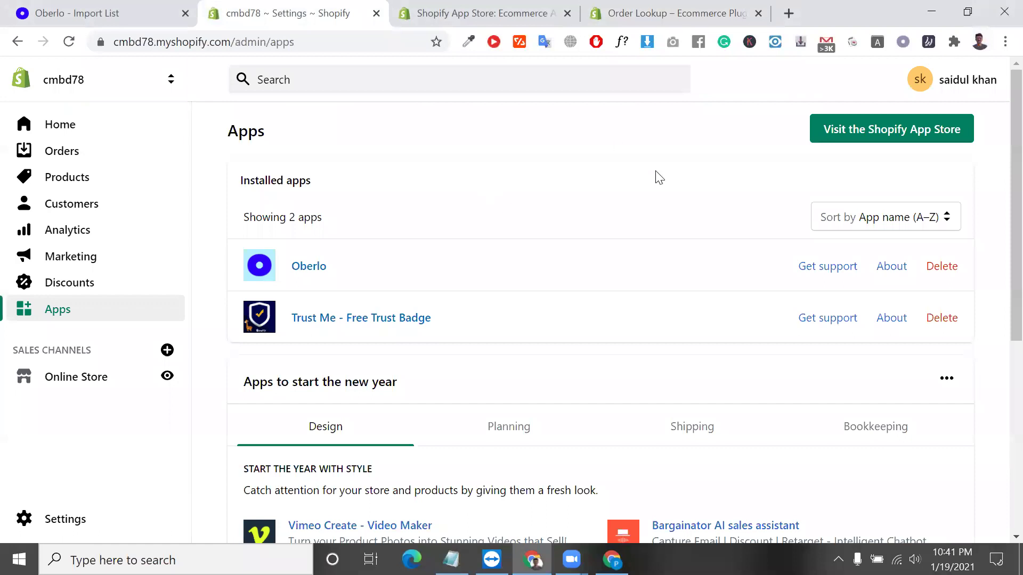
{"action": "left_click", "coordinate": [473, 9]}
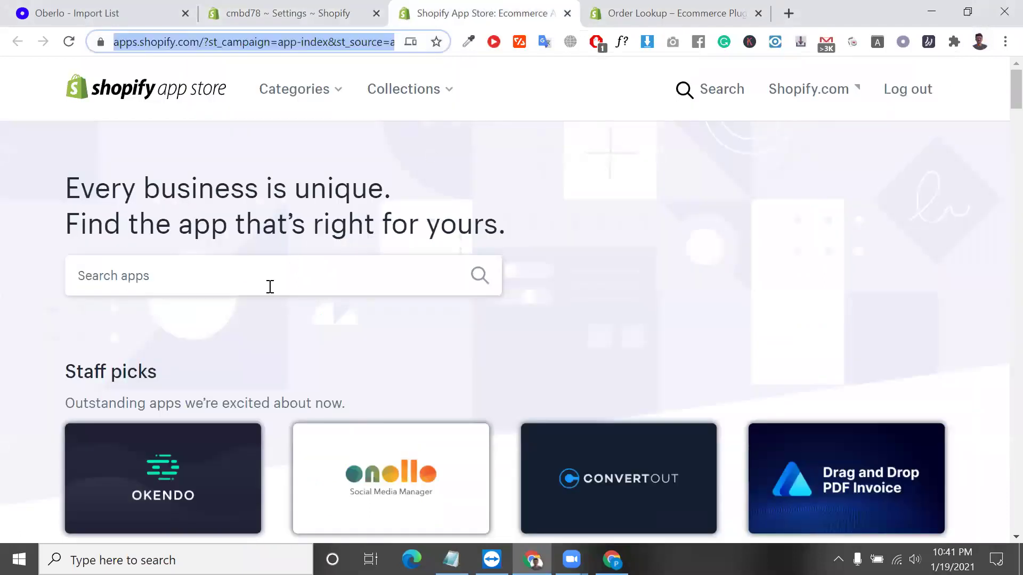
{"action": "left_click", "coordinate": [619, 13]}
{"action": "left_click", "coordinate": [297, 367]}
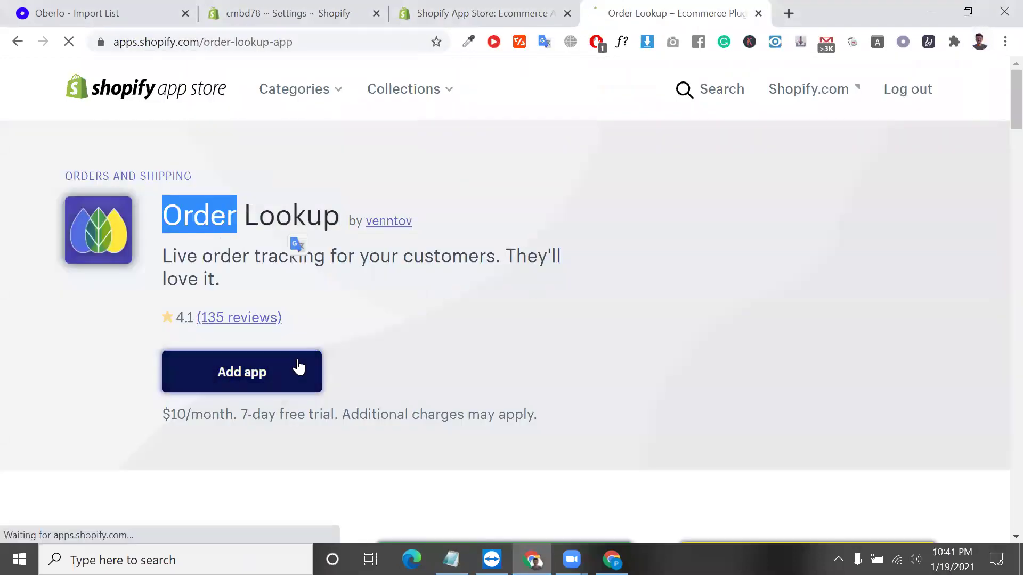
Close the spare App Store tab and confirm Install app on the authorization page.
{"action": "left_click", "coordinate": [566, 23]}
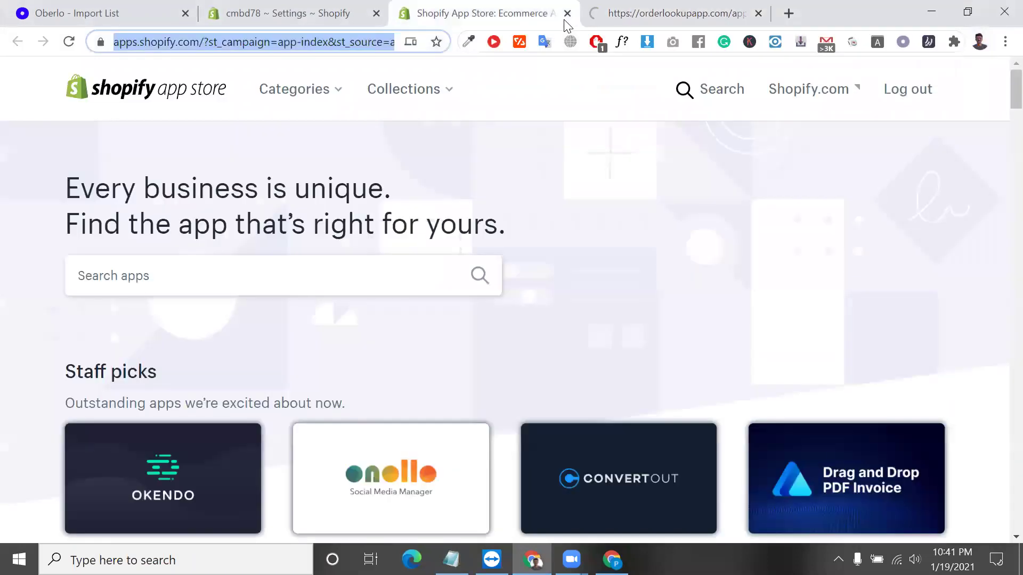
{"action": "left_click", "coordinate": [568, 15]}
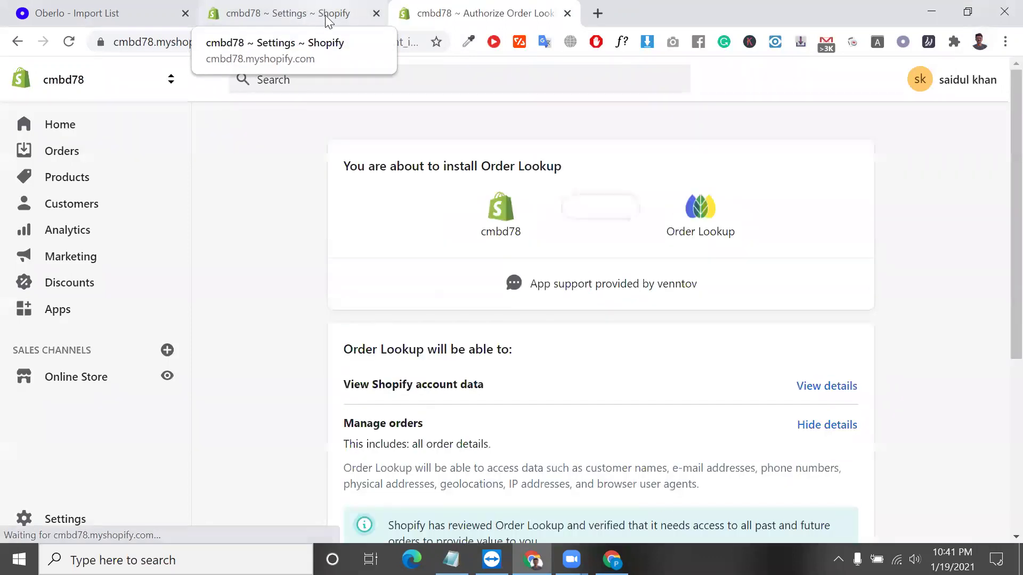
{"action": "scroll", "coordinate": [565, 349], "scroll_direction": "down", "scroll_amount": 5}
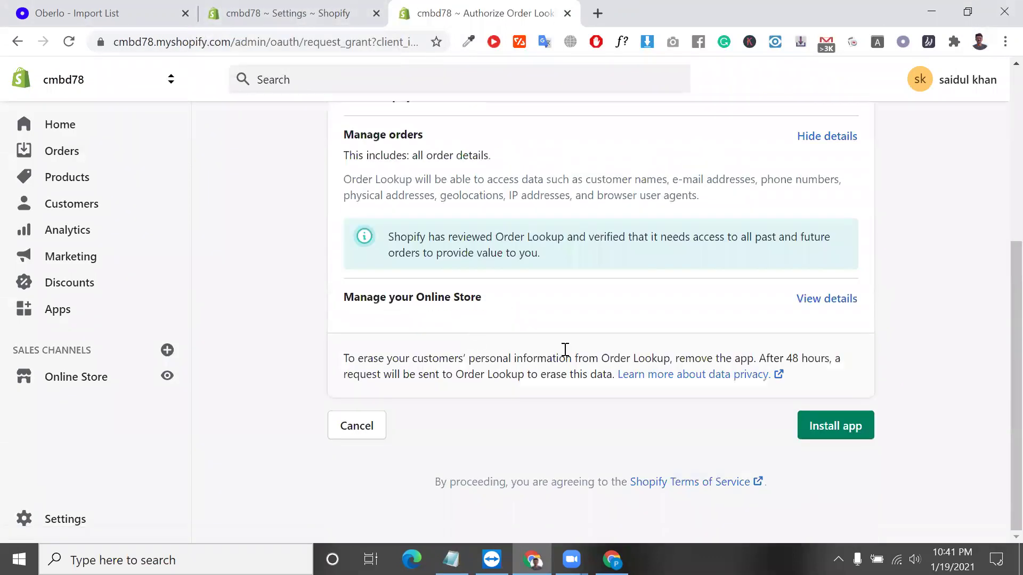
{"action": "left_click", "coordinate": [859, 428]}
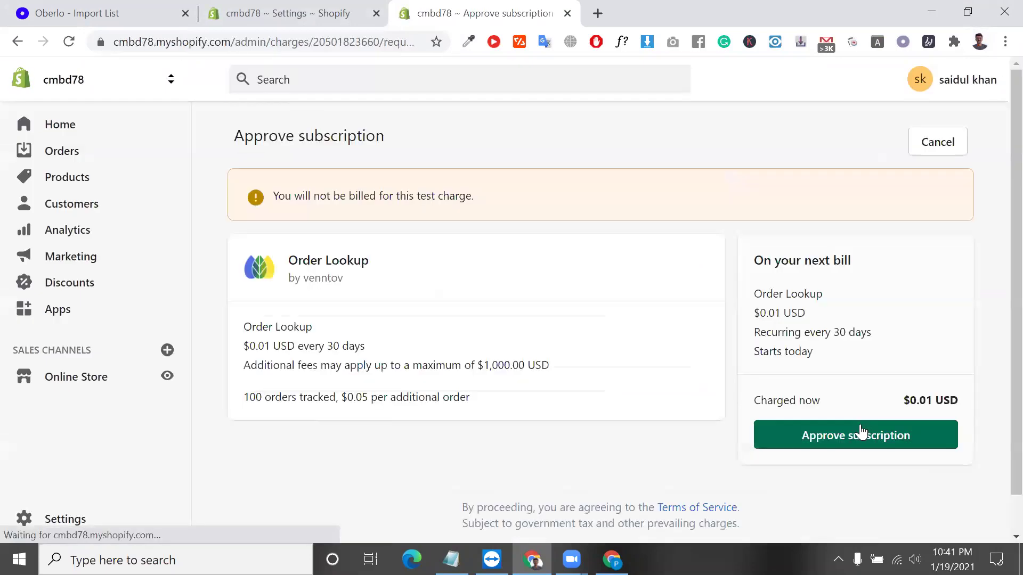
Approve the Order Lookup test subscription of $0.01 USD every 30 days.
{"action": "triple_click", "coordinate": [782, 394]}
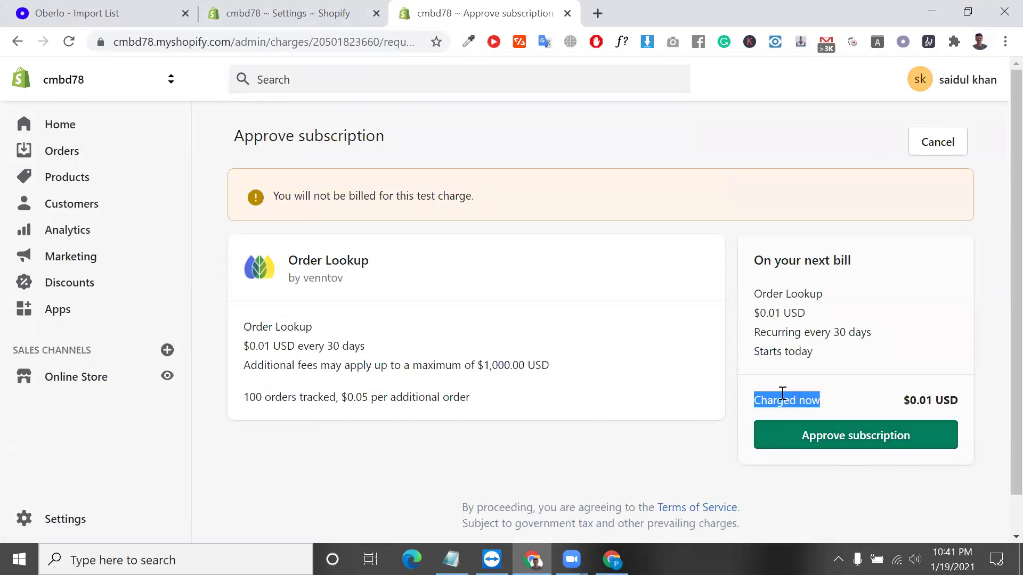
{"action": "double_click", "coordinate": [792, 312]}
{"action": "double_click", "coordinate": [945, 400]}
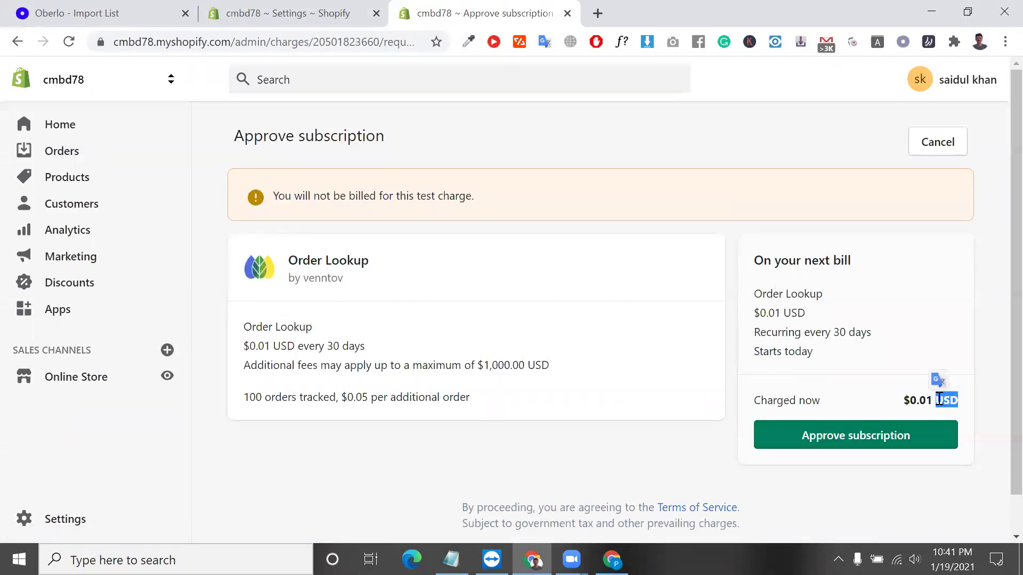
{"action": "left_click", "coordinate": [866, 440]}
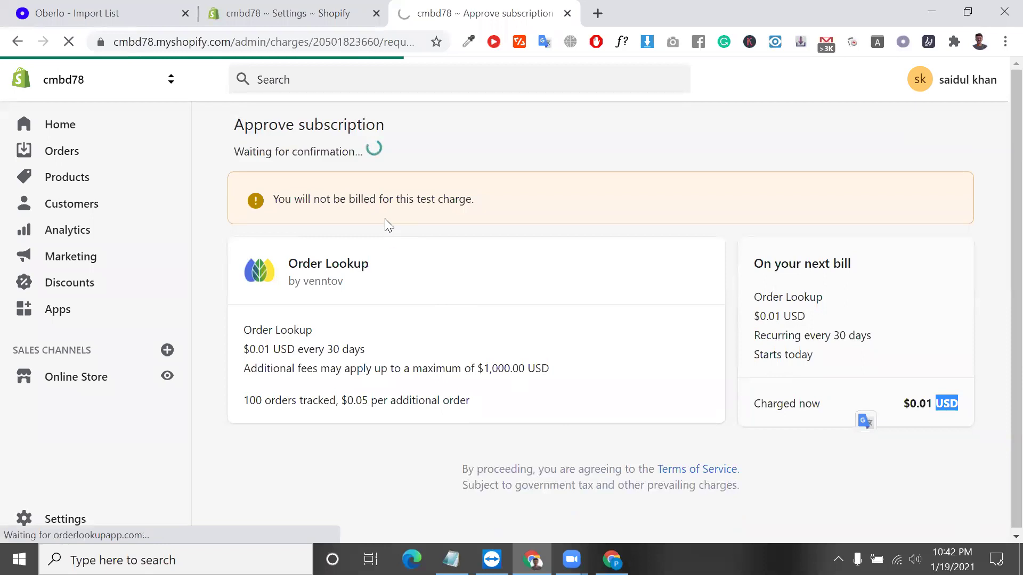
{"action": "triple_click", "coordinate": [385, 203]}
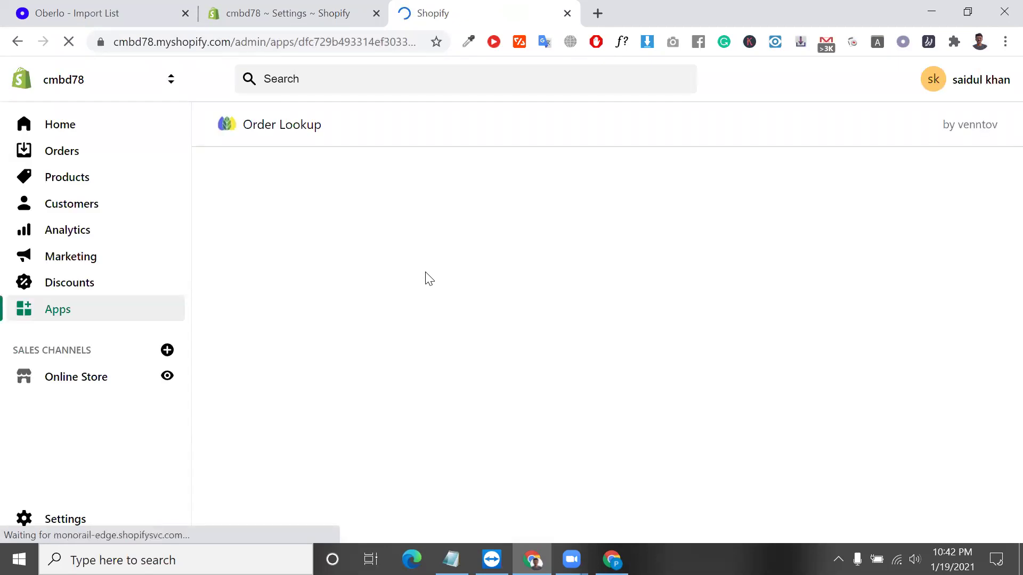
Choose Start using Order Lookup to load its dashboard.
{"action": "scroll", "coordinate": [426, 273], "scroll_direction": "down", "scroll_amount": 5}
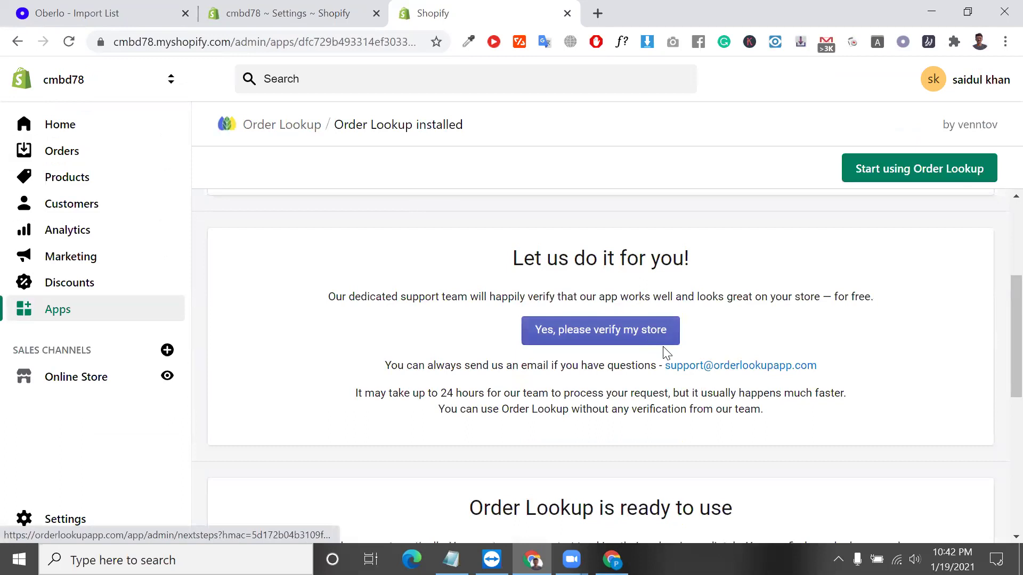
{"action": "scroll", "coordinate": [618, 267], "scroll_direction": "up", "scroll_amount": 4}
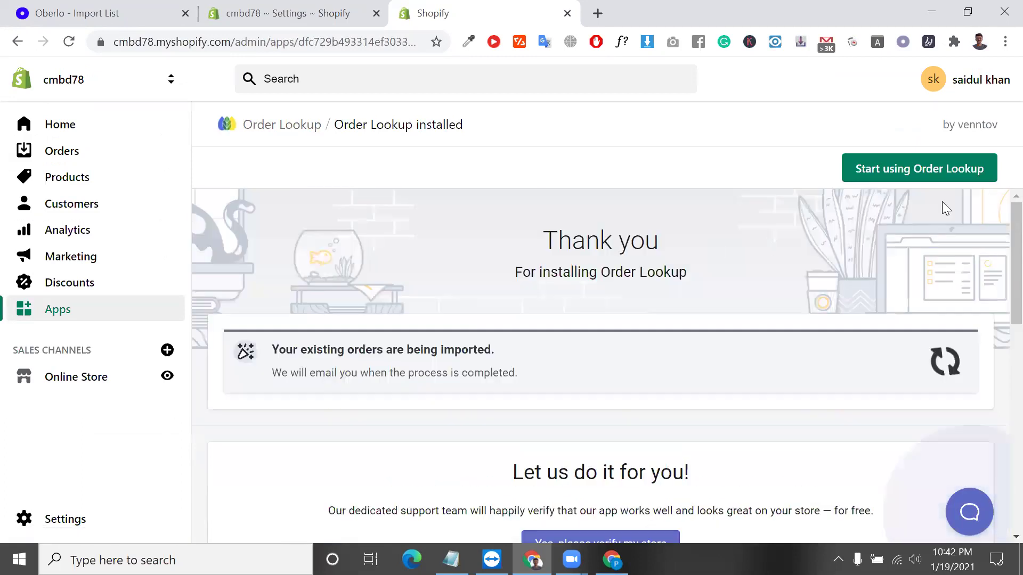
{"action": "left_click", "coordinate": [946, 175]}
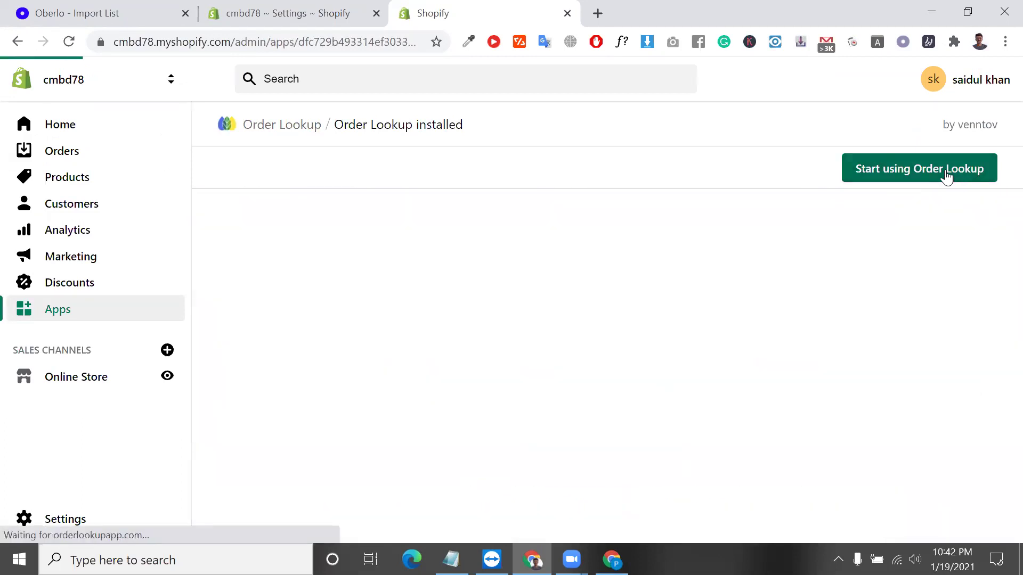
Review the dashboard's stats and configuration cards, then bring up the Add sales channel list.
{"action": "scroll", "coordinate": [553, 234], "scroll_direction": "down", "scroll_amount": 5}
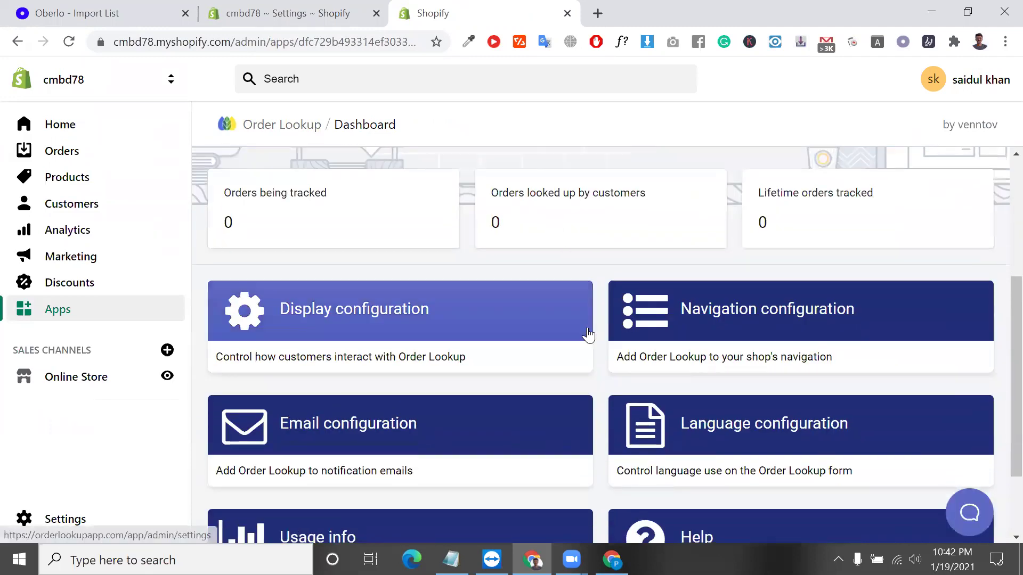
{"action": "scroll", "coordinate": [588, 334], "scroll_direction": "up", "scroll_amount": 2}
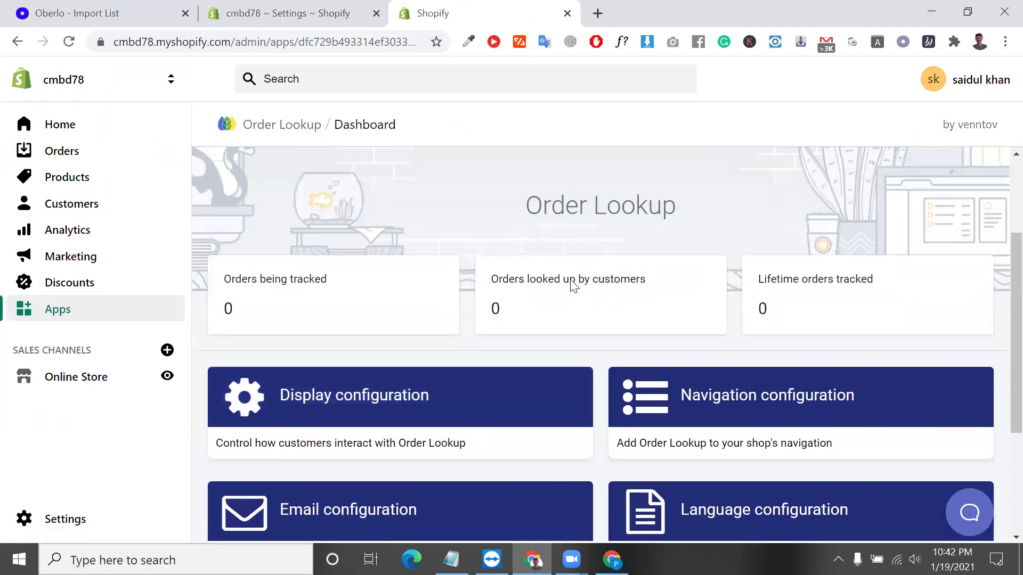
{"action": "scroll", "coordinate": [585, 298], "scroll_direction": "down", "scroll_amount": 3}
{"action": "scroll", "coordinate": [666, 415], "scroll_direction": "down", "scroll_amount": 1}
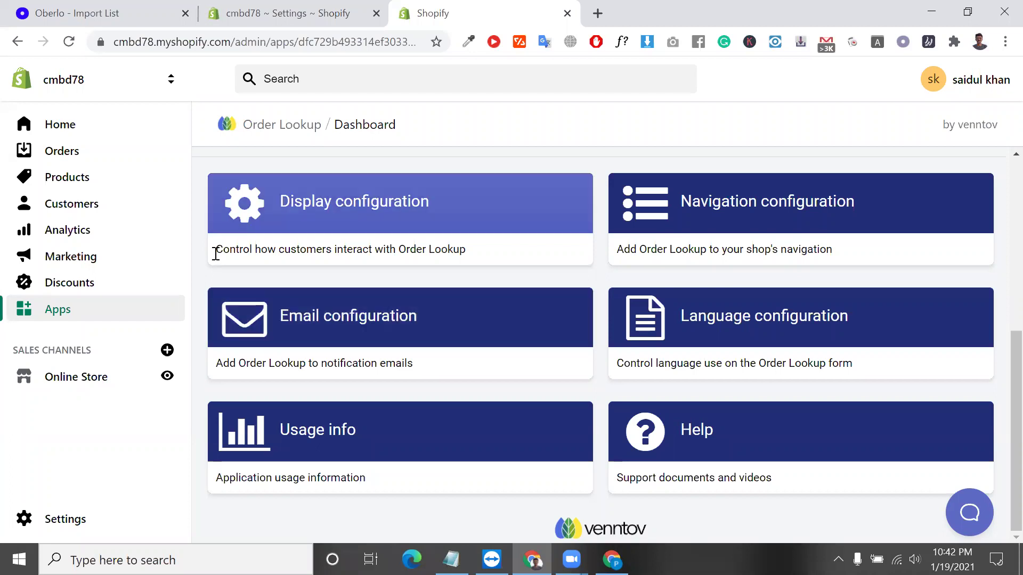
{"action": "left_click", "coordinate": [164, 351]}
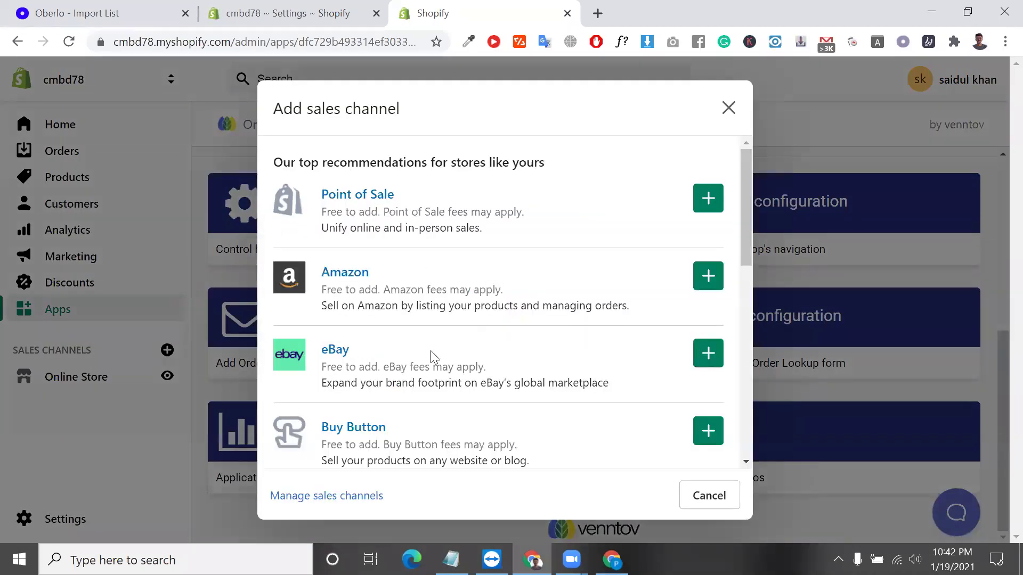
{"action": "scroll", "coordinate": [421, 357], "scroll_direction": "down", "scroll_amount": 4}
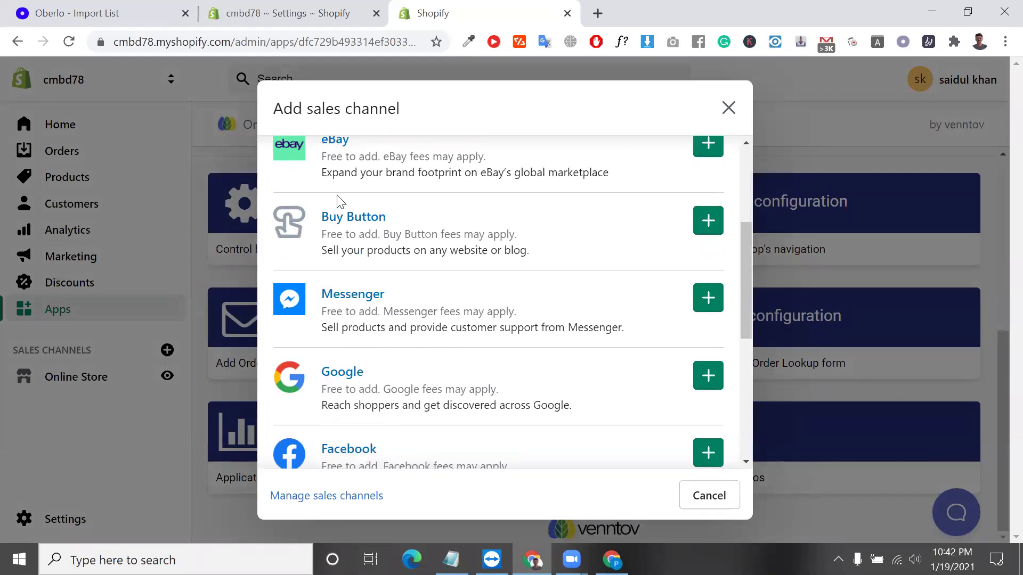
{"action": "scroll", "coordinate": [377, 235], "scroll_direction": "down", "scroll_amount": 4}
{"action": "scroll", "coordinate": [377, 233], "scroll_direction": "up", "scroll_amount": 6}
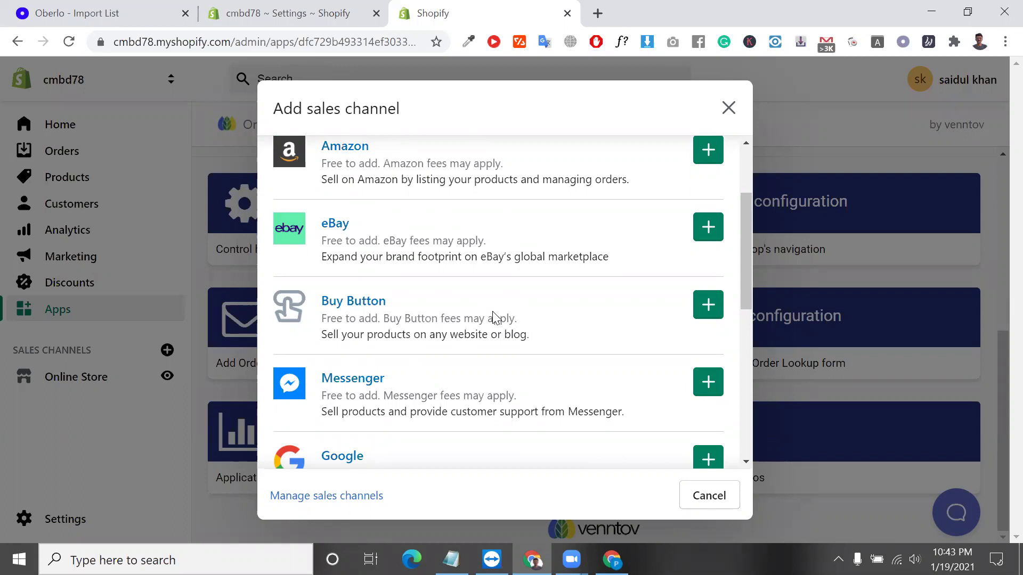
{"action": "left_click", "coordinate": [728, 108]}
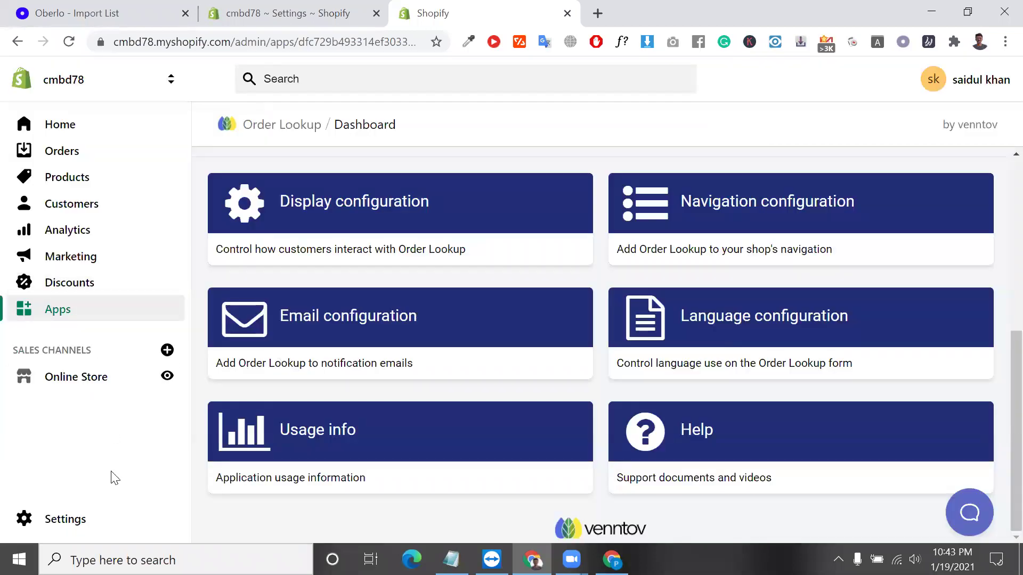
Open the store's Settings overview and highlight the Settings page heading.
{"action": "left_click", "coordinate": [110, 530]}
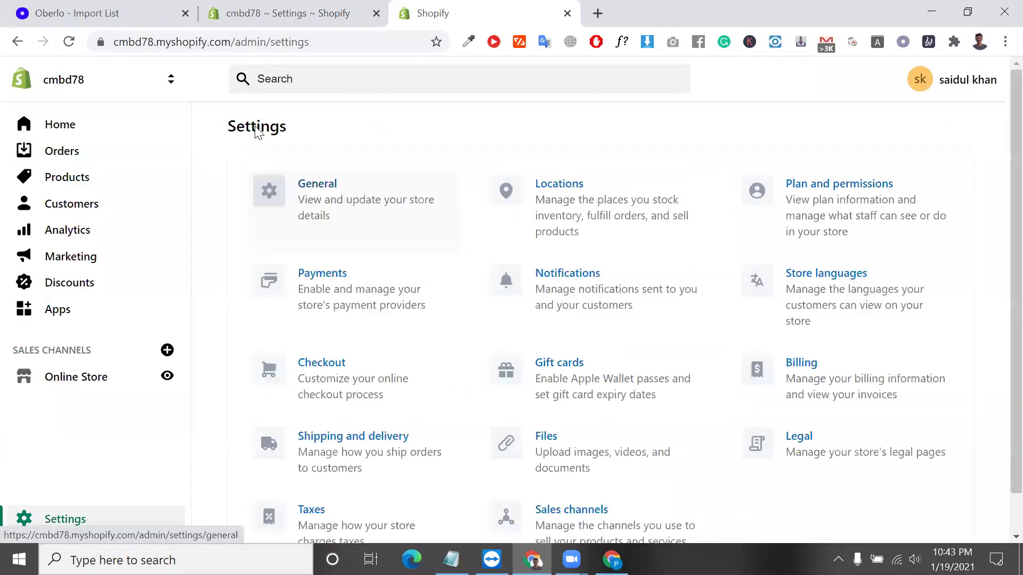
{"action": "double_click", "coordinate": [256, 131]}
{"action": "scroll", "coordinate": [357, 284], "scroll_direction": "down", "scroll_amount": 1}
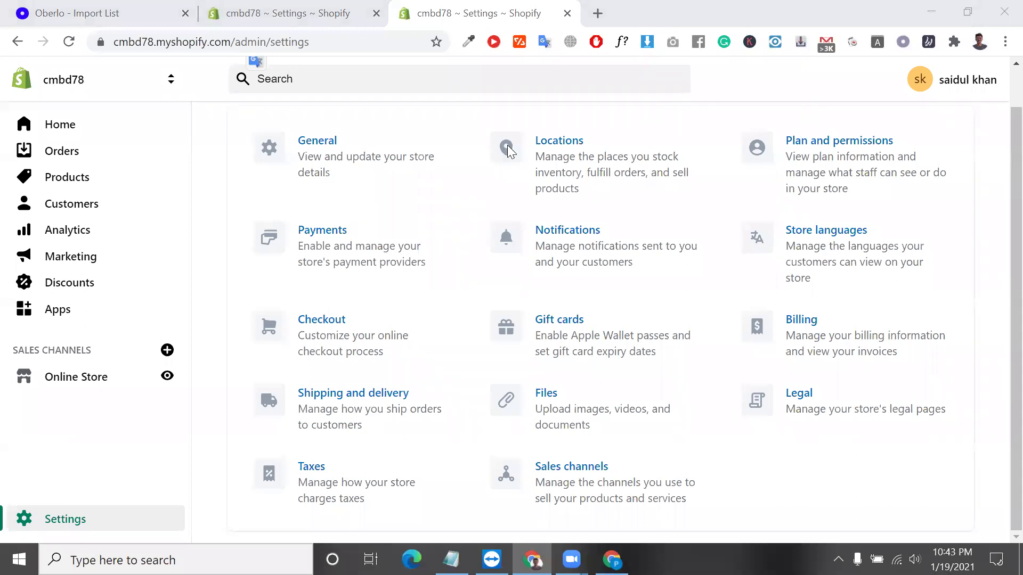
Bring the Notepad shipping-profile note to the front and start a new line in it.
{"action": "left_click", "coordinate": [451, 559]}
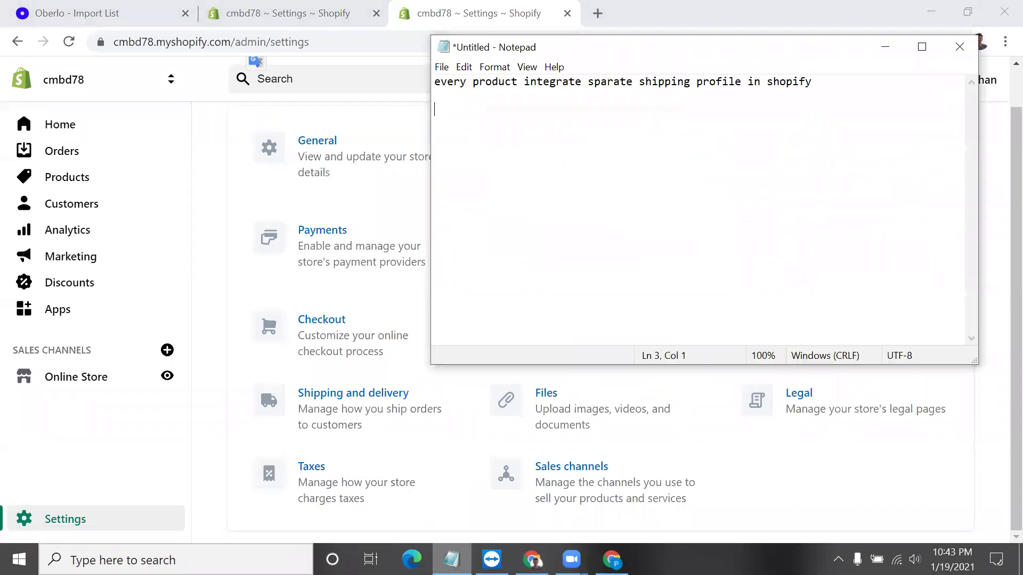
{"action": "key", "text": "Return"}
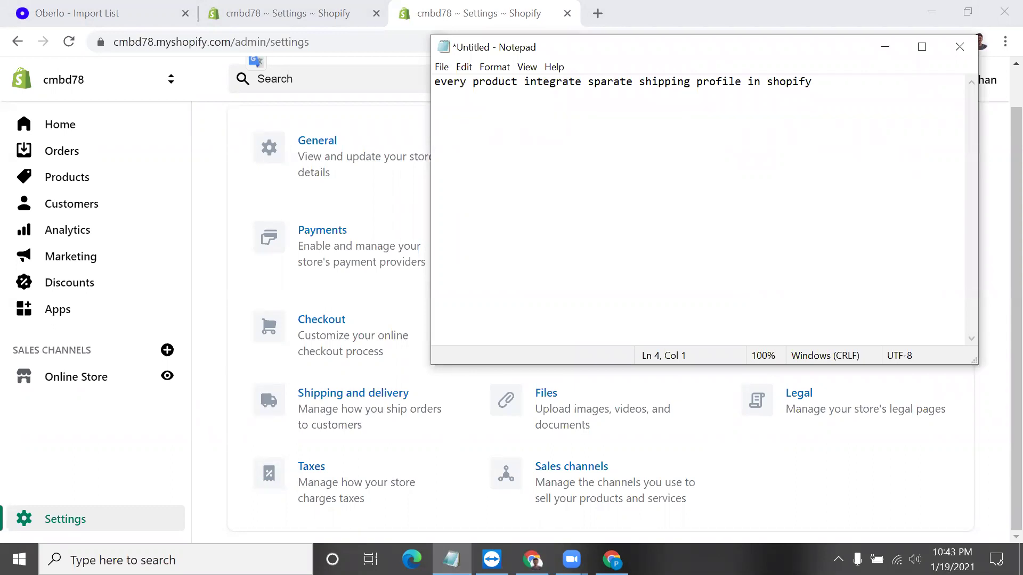
{"action": "scroll", "coordinate": [413, 133], "scroll_direction": "up", "scroll_amount": 1}
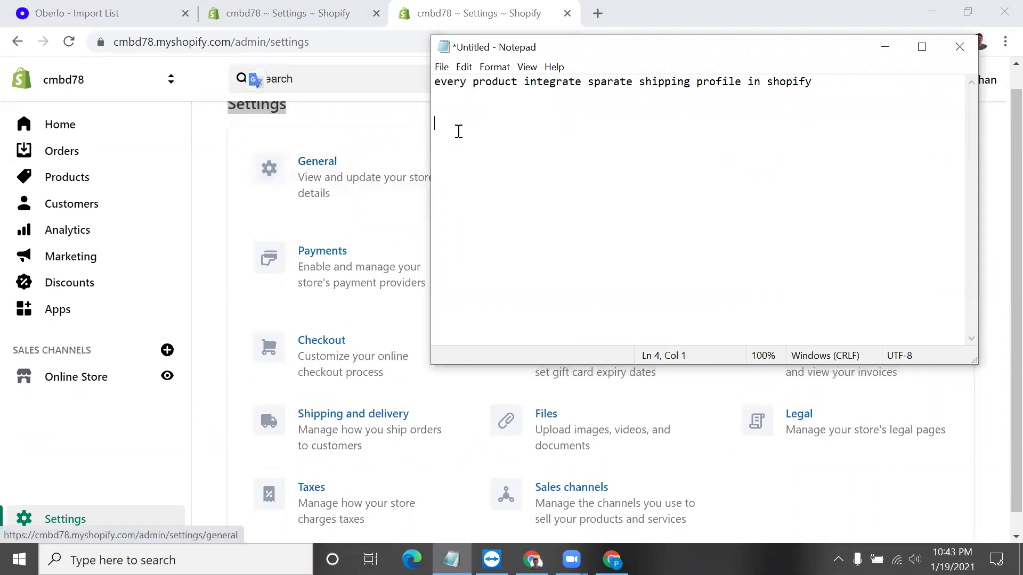